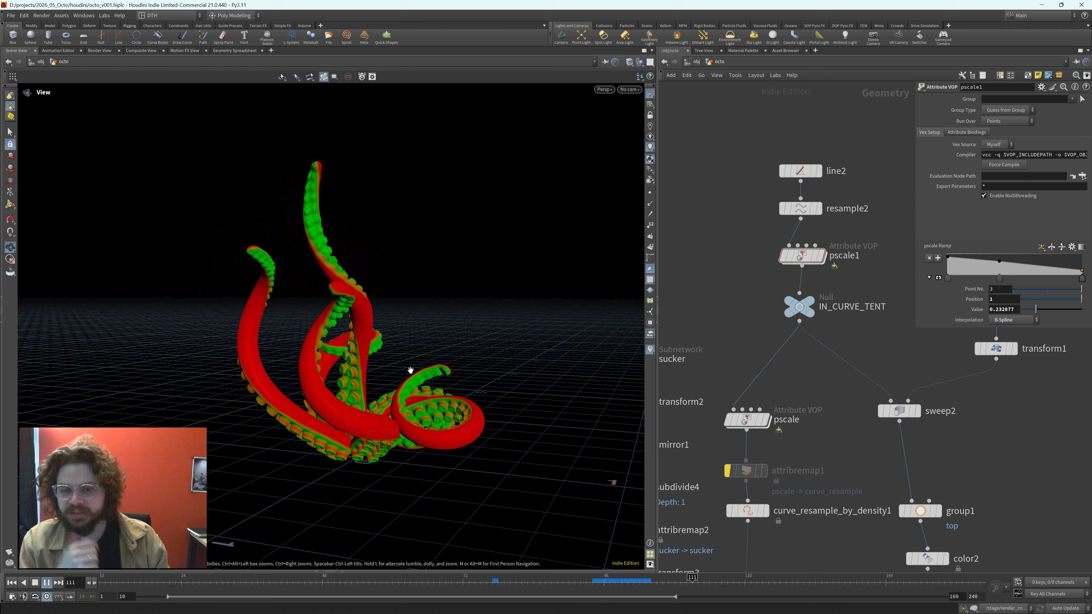
- Examine the animated octopus tentacles and their suckers from several angles during playback
{"action": "left_click_drag", "start_coordinate": [447, 370], "coordinate": [499, 341]}
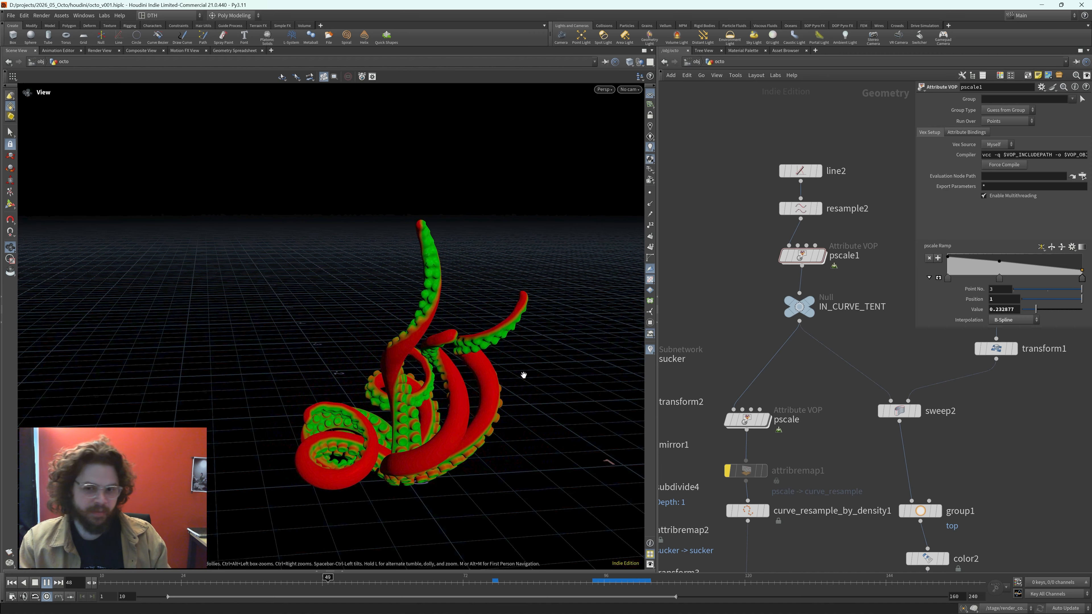
{"action": "left_click_drag", "start_coordinate": [523, 375], "coordinate": [582, 375]}
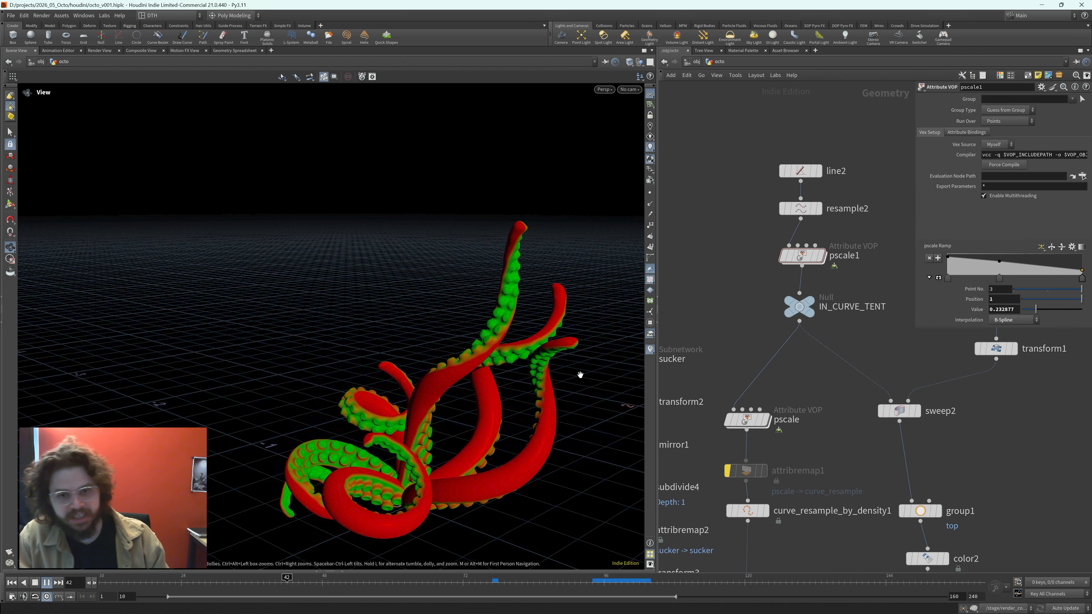
{"action": "left_click_drag", "start_coordinate": [578, 372], "coordinate": [423, 438]}
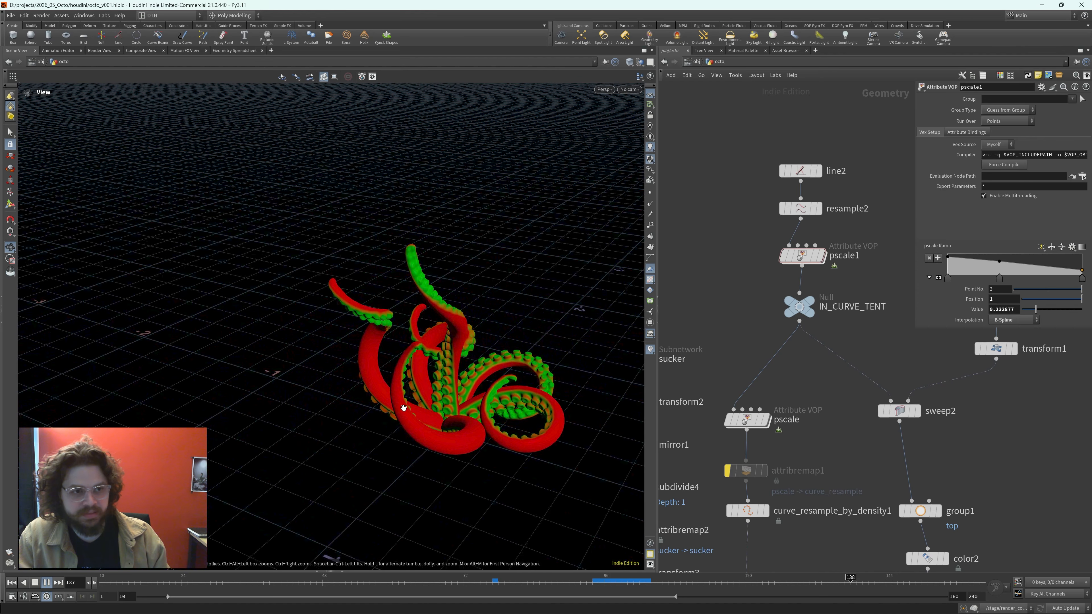
{"action": "left_click_drag", "start_coordinate": [324, 383], "coordinate": [398, 348]}
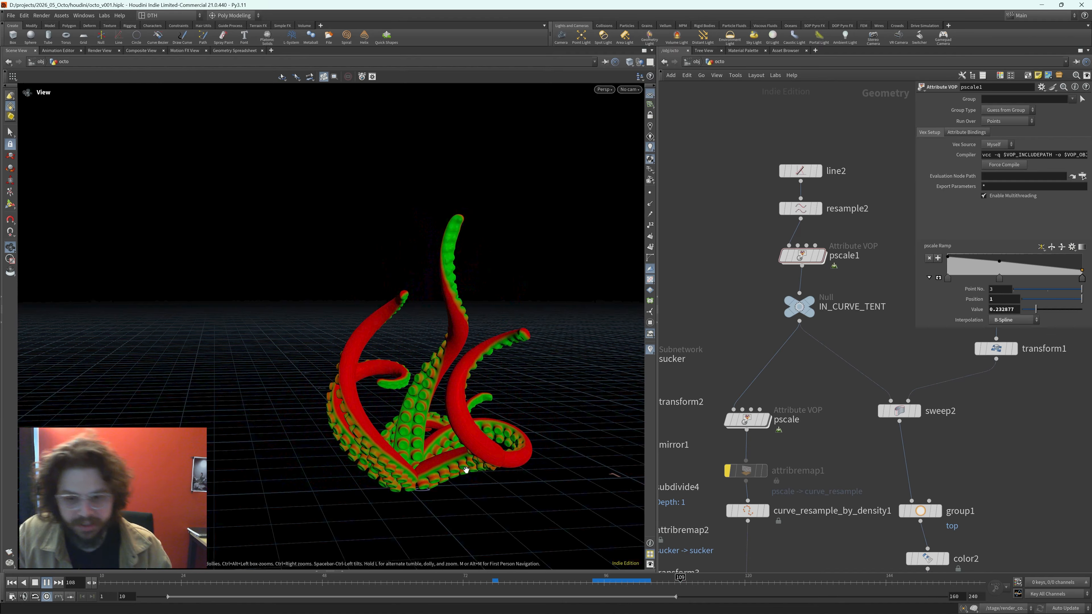
{"action": "left_click_drag", "start_coordinate": [341, 369], "coordinate": [368, 356]}
{"action": "mouse_move", "coordinate": [368, 356]}
{"action": "right_mouse_down"}
{"action": "mouse_move", "coordinate": [415, 359]}
{"action": "mouse_move", "coordinate": [379, 351]}
{"action": "right_mouse_up"}
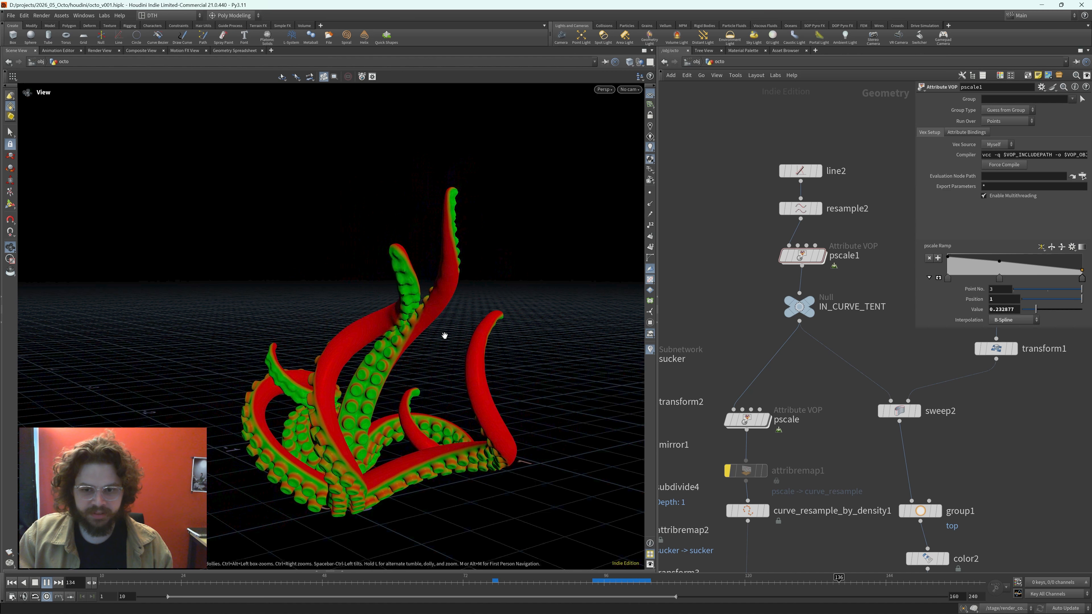
{"action": "left_click_drag", "start_coordinate": [446, 334], "coordinate": [456, 374]}
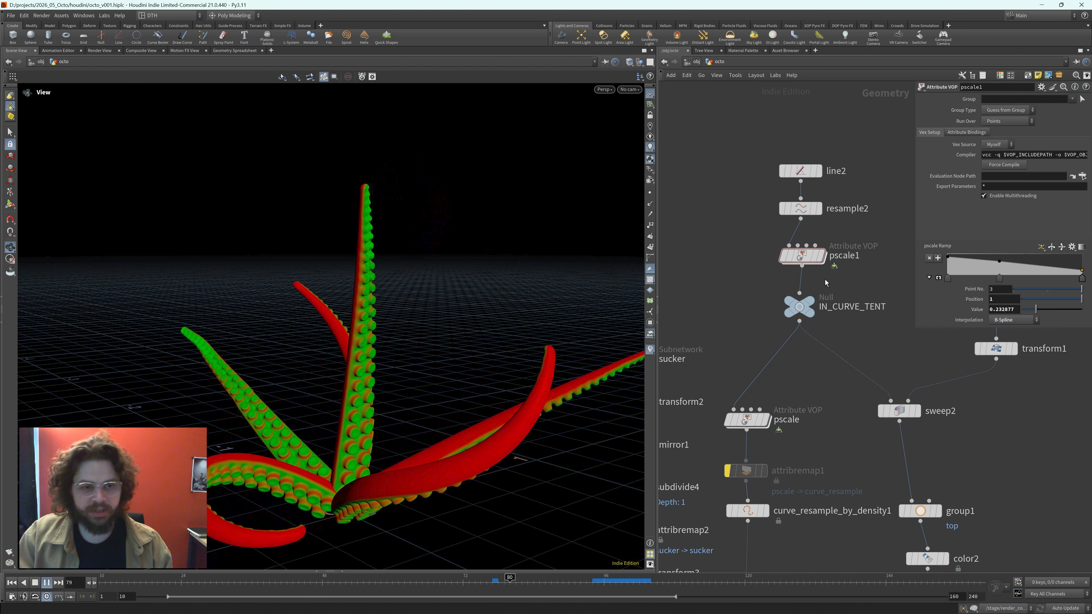
{"action": "middle_click_drag", "start_coordinate": [854, 407], "coordinate": [820, 437]}
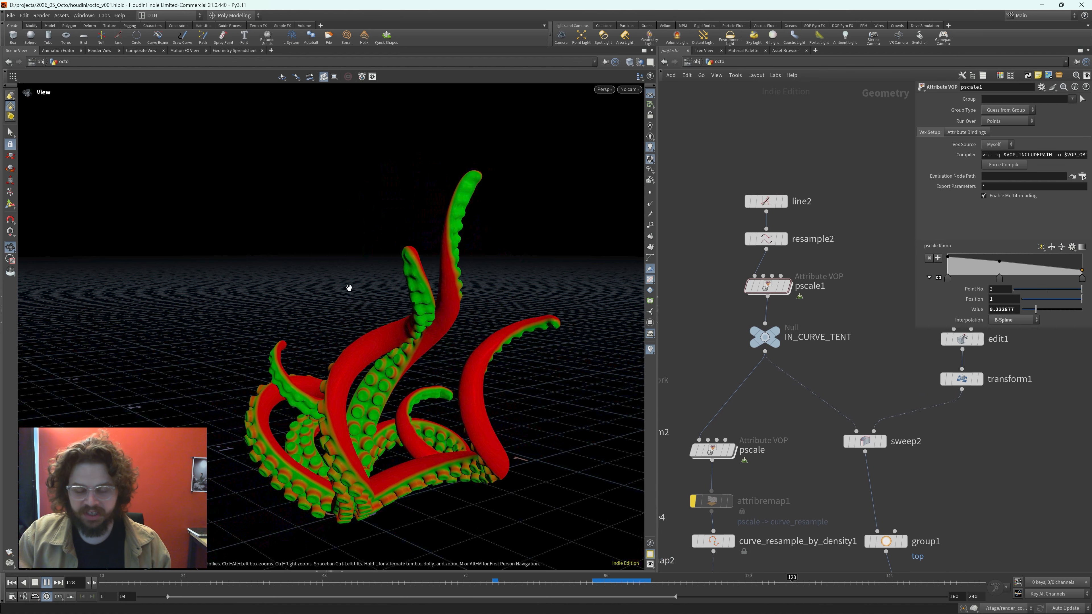
{"action": "left_click_drag", "start_coordinate": [476, 338], "coordinate": [372, 326]}
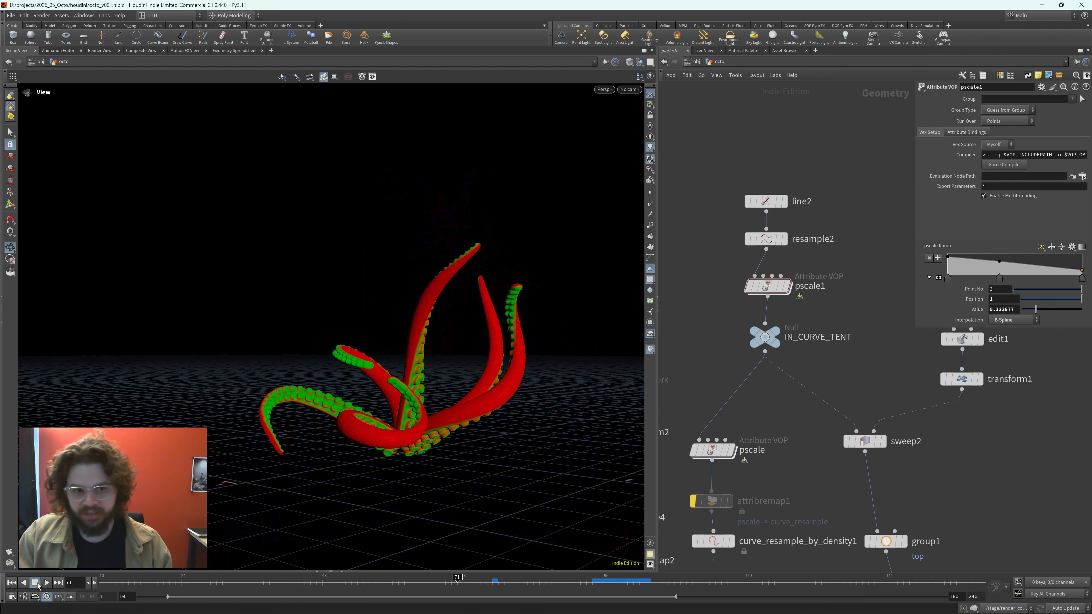
- Stop playback, set the scatter1 node's Force Total Count to 12, and scrub to frame 69 to refresh the tentacles
{"action": "key", "text": "Up"}
{"action": "scroll", "coordinate": [813, 455], "scroll_direction": "down", "scroll_amount": 3}
{"action": "middle_click_drag", "start_coordinate": [944, 492], "coordinate": [927, 349]}
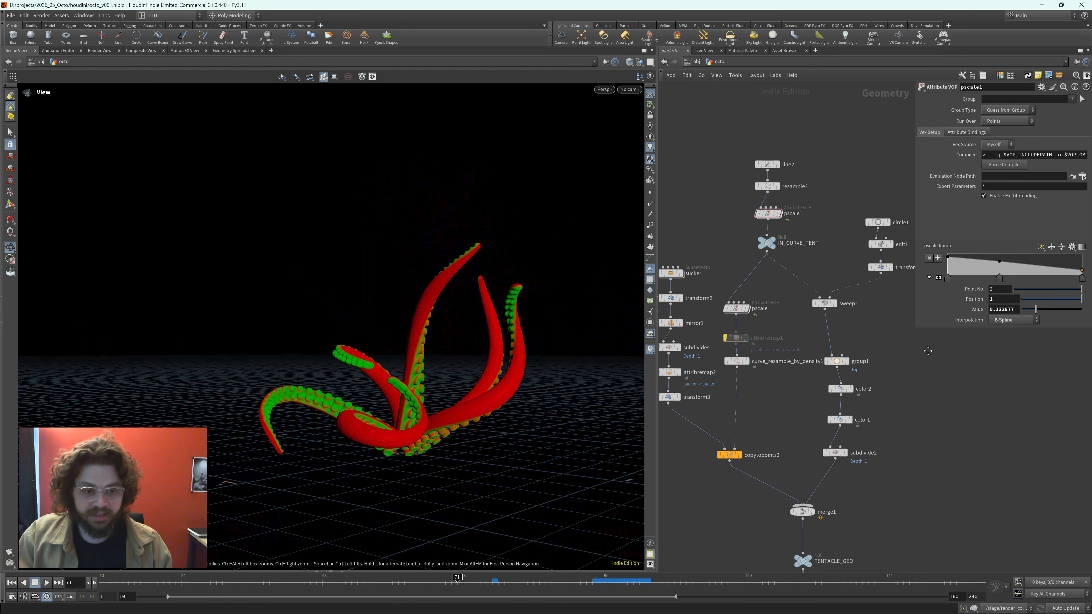
{"action": "scroll", "coordinate": [927, 393], "scroll_direction": "down", "scroll_amount": 3}
{"action": "middle_click_drag", "start_coordinate": [922, 466], "coordinate": [742, 281]}
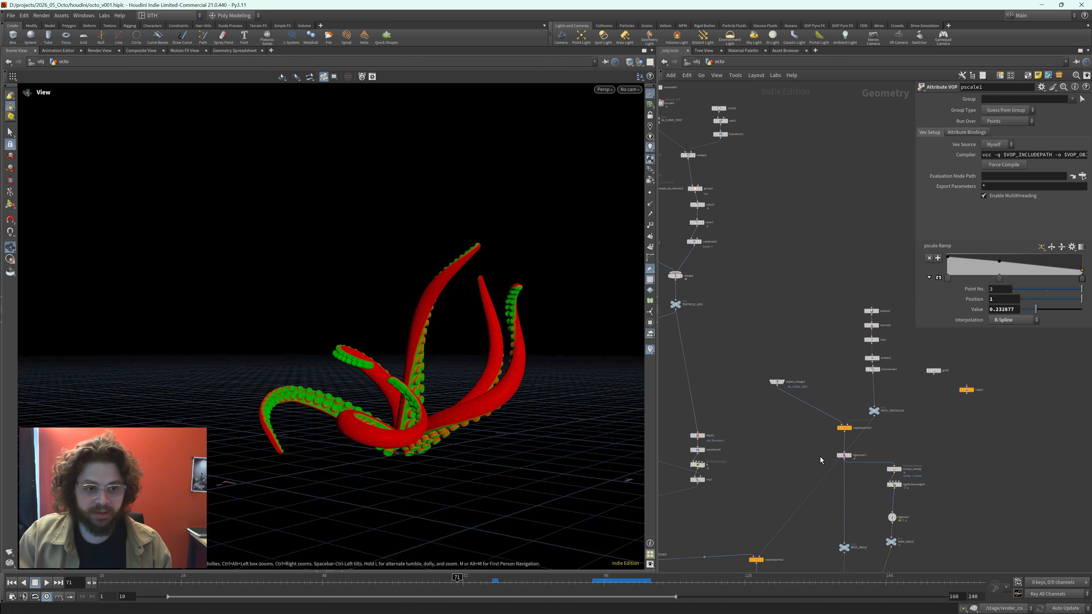
{"action": "scroll", "coordinate": [915, 387], "scroll_direction": "up", "scroll_amount": 4}
{"action": "left_click", "coordinate": [840, 338]}
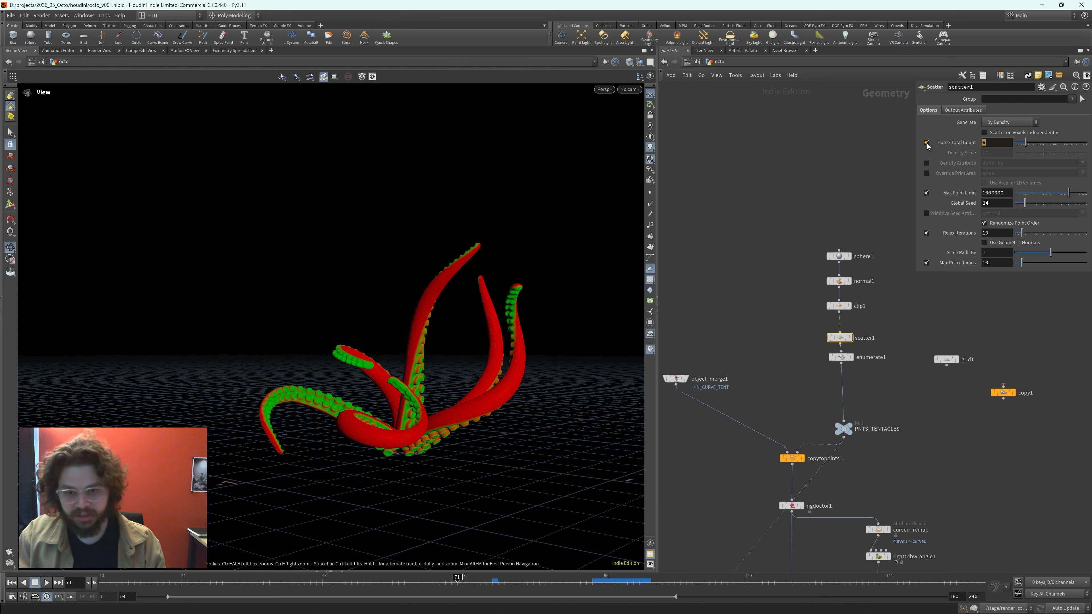
{"action": "type", "text": "12"}
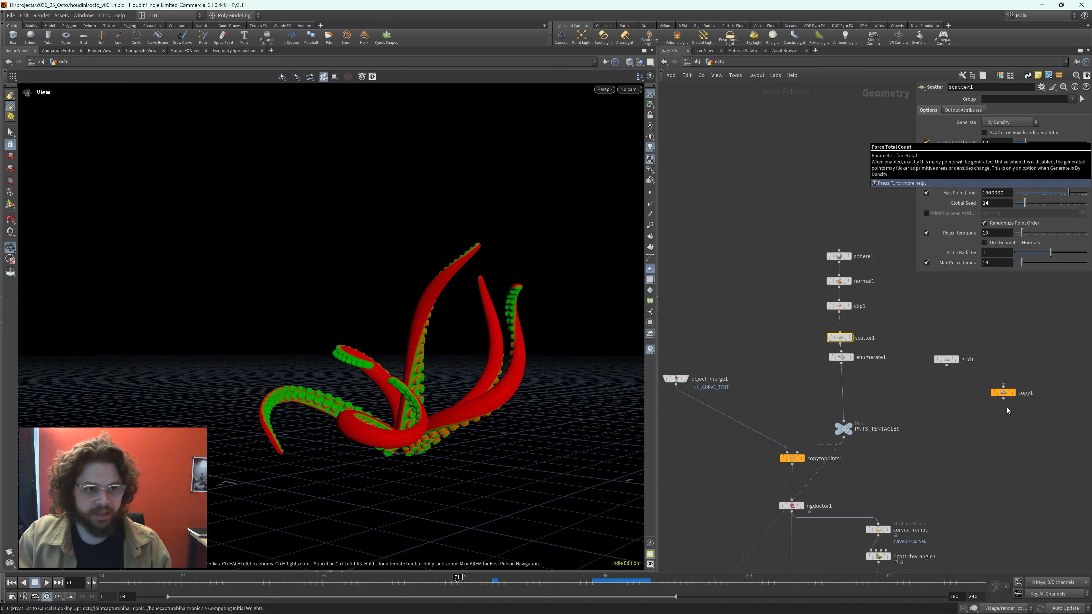
{"action": "mouse_move", "coordinate": [426, 579]}
{"action": "left_mouse_down"}
{"action": "mouse_move", "coordinate": [125, 579]}
{"action": "mouse_move", "coordinate": [446, 575]}
{"action": "left_mouse_up"}
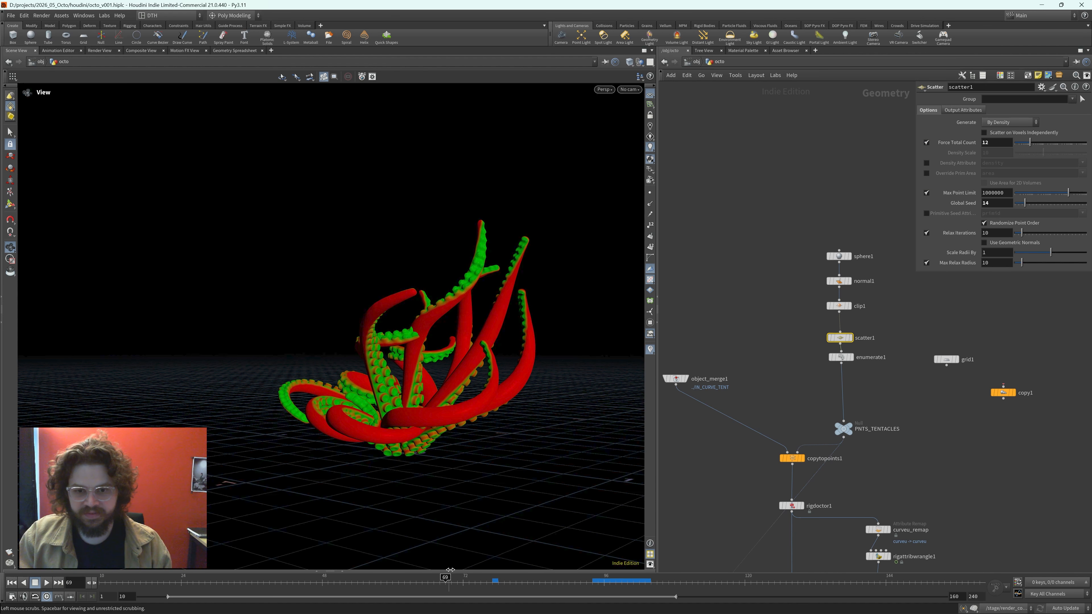
- Bypass the clip1 node below sphere1 and check the tentacles from several angles in playback
{"action": "right_click_drag", "start_coordinate": [479, 395], "coordinate": [434, 394]}
{"action": "left_click_drag", "start_coordinate": [434, 393], "coordinate": [387, 439]}
{"action": "left_click", "coordinate": [839, 256]}
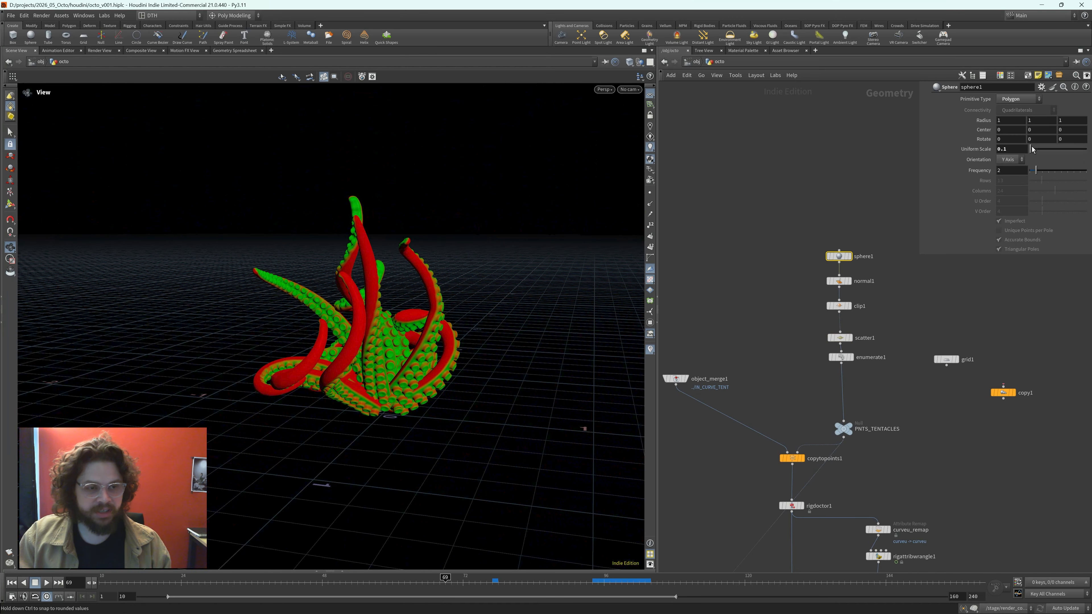
{"action": "mouse_move", "coordinate": [829, 296]}
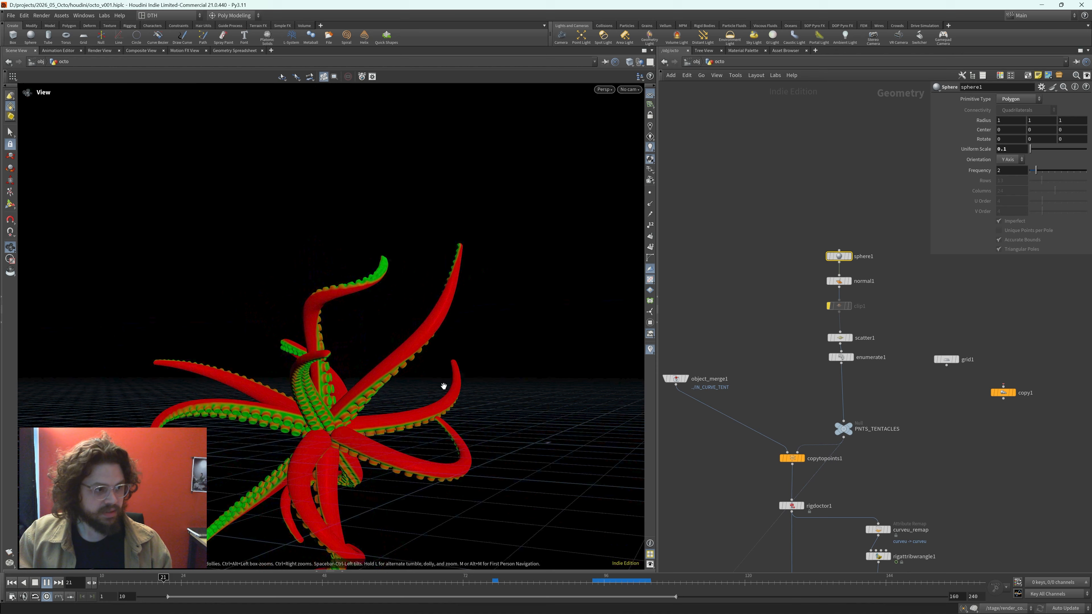
{"action": "middle_click_drag", "start_coordinate": [361, 432], "coordinate": [424, 394]}
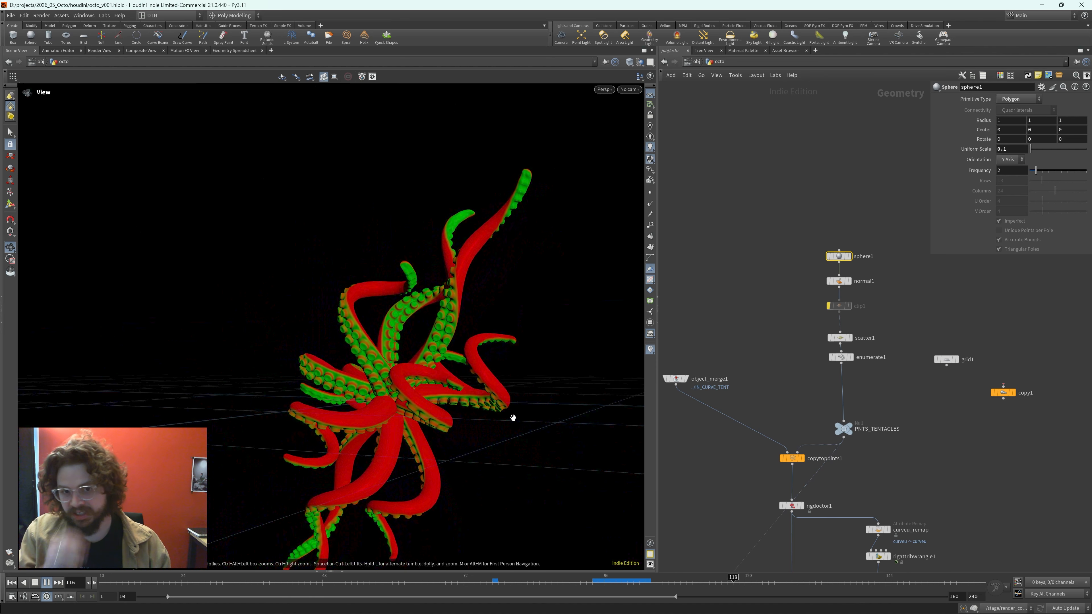
{"action": "left_click_drag", "start_coordinate": [510, 408], "coordinate": [392, 430]}
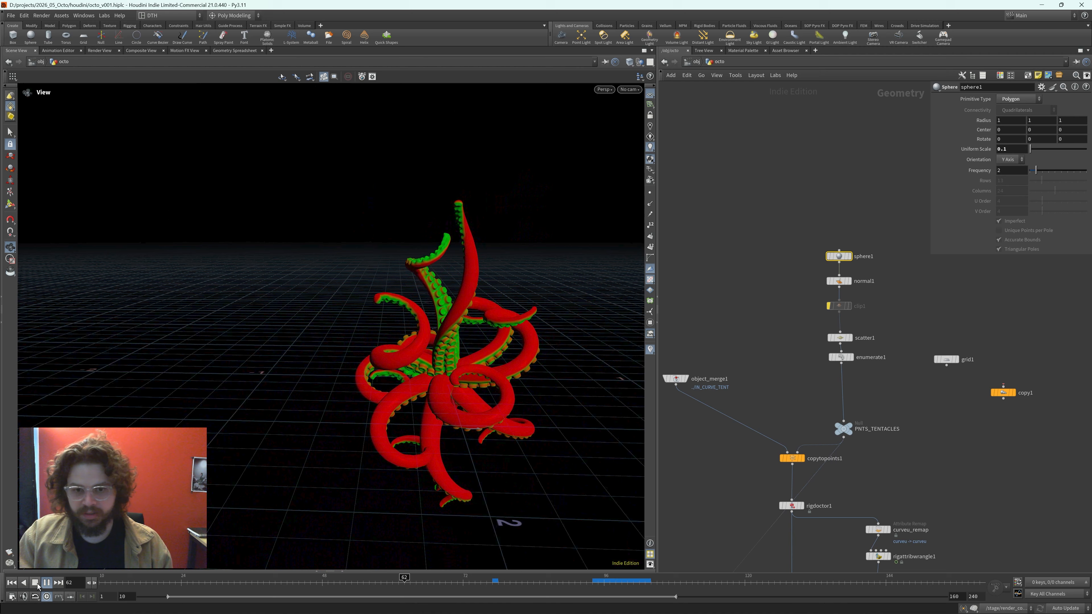
{"action": "left_click", "coordinate": [46, 583]}
{"action": "left_click_drag", "start_coordinate": [593, 343], "coordinate": [449, 288]}
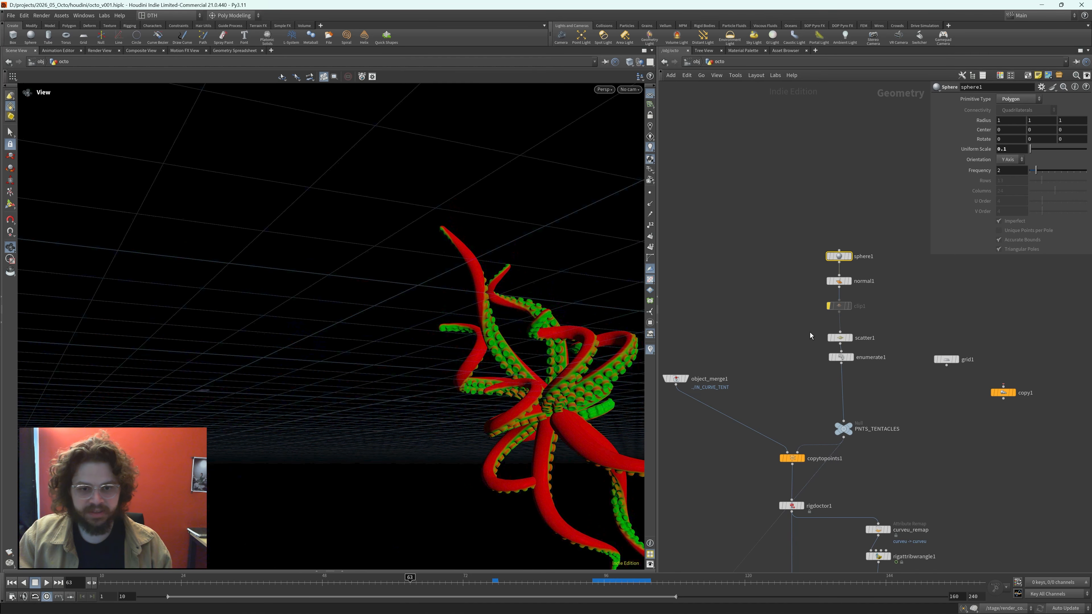
- Display the line2 node at the start of the tentacle network and frame the line in the viewport
{"action": "middle_click_drag", "start_coordinate": [709, 313], "coordinate": [915, 420]}
{"action": "middle_click_drag", "start_coordinate": [950, 337], "coordinate": [906, 448]}
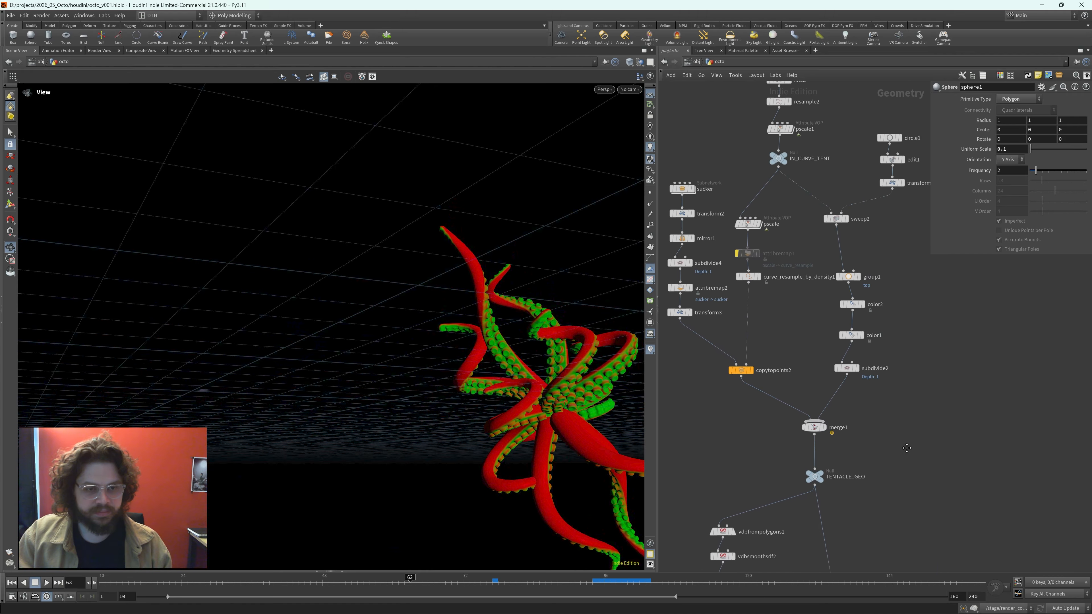
{"action": "scroll", "coordinate": [905, 447], "scroll_direction": "down", "scroll_amount": 2}
{"action": "left_click", "coordinate": [824, 192]}
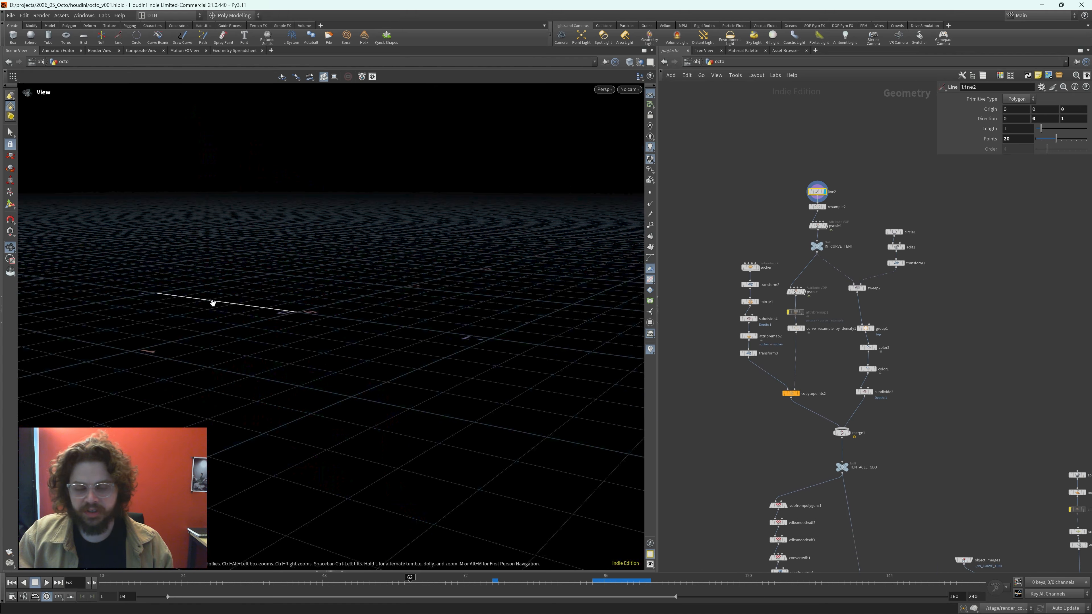
{"action": "key", "text": "f"}
{"action": "left_click_drag", "start_coordinate": [424, 297], "coordinate": [374, 288]}
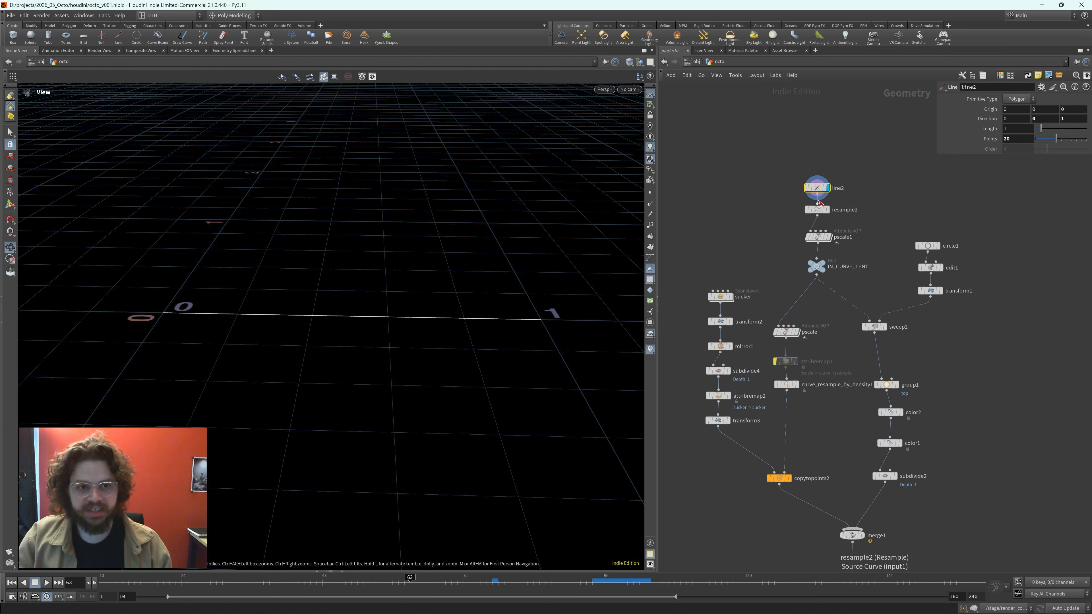
- Display the resample2 node with point numbers shown and inspect its Curve U Attribute setting
{"action": "scroll", "coordinate": [816, 200], "scroll_direction": "up", "scroll_amount": 5}
{"action": "left_click", "coordinate": [817, 216]}
{"action": "key", "text": "r"}
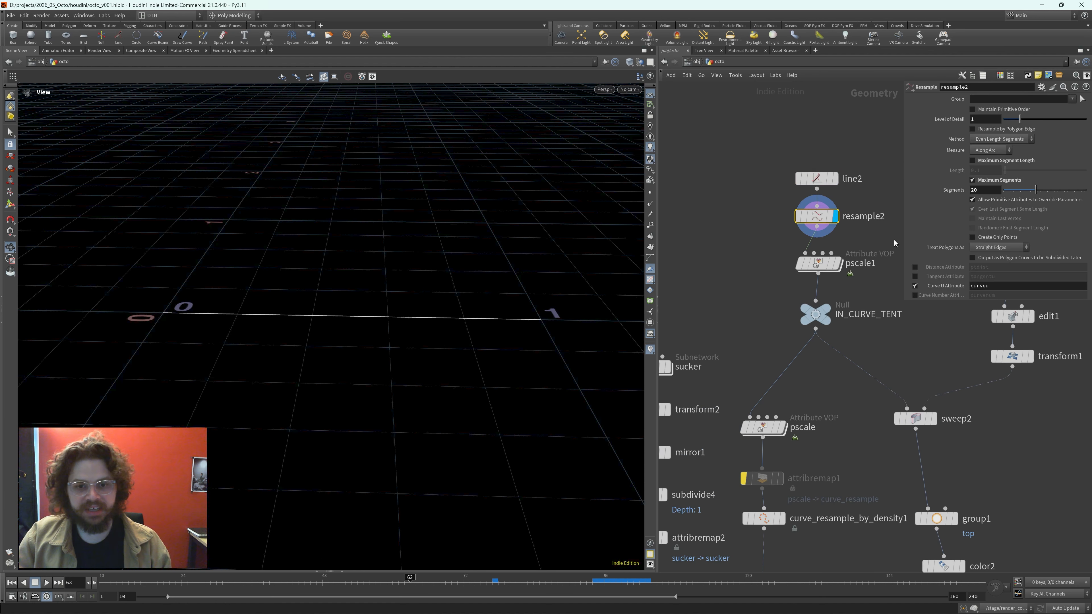
{"action": "left_click", "coordinate": [650, 224]}
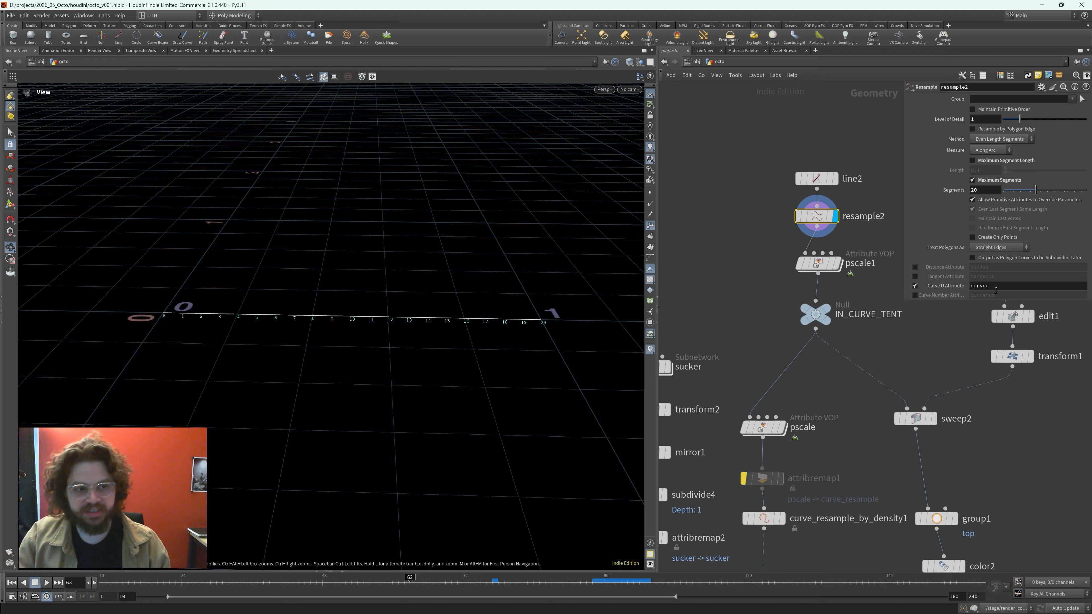
{"action": "left_click_drag", "start_coordinate": [996, 286], "coordinate": [899, 300]}
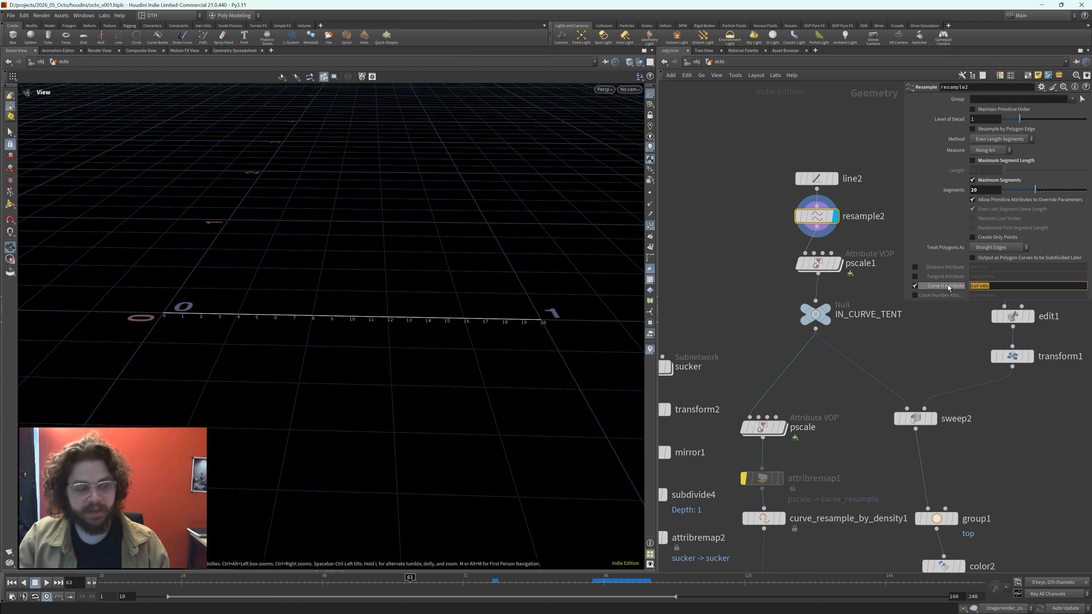
- Display the pscale1 Attribute VOP, inspect the curveu bind, ramp and pscale bind nodes inside it, and return to the octo network
{"action": "left_click", "coordinate": [820, 264]}
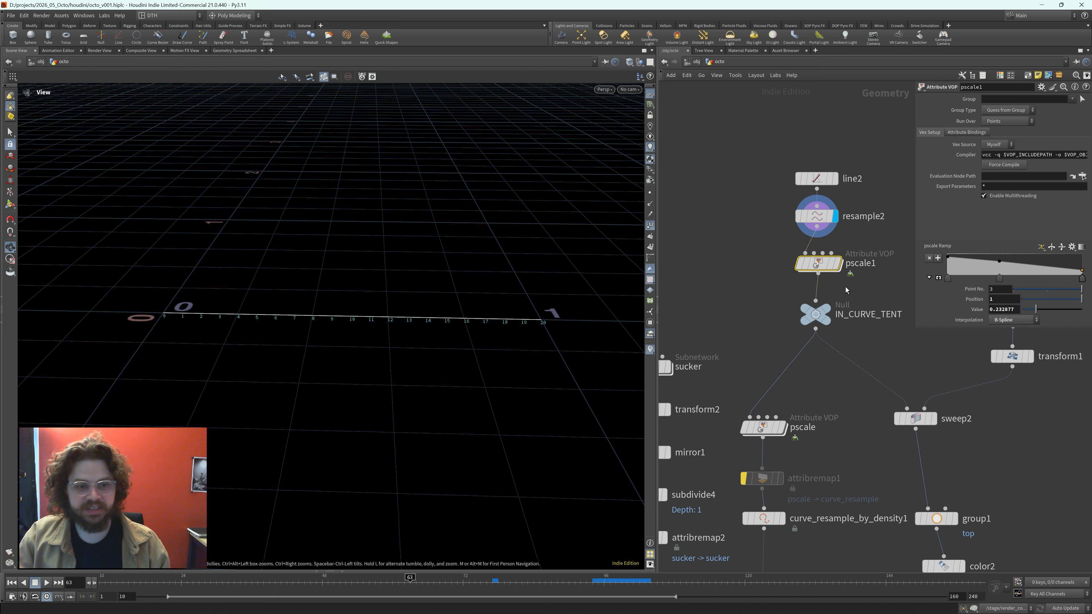
{"action": "key", "text": "r"}
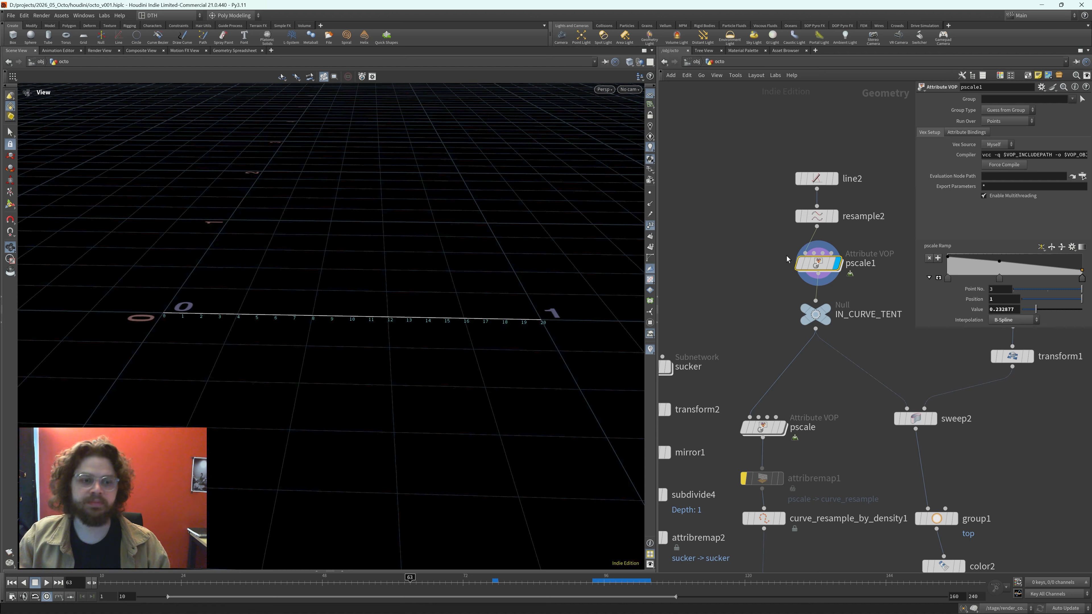
{"action": "double_click", "coordinate": [788, 300]}
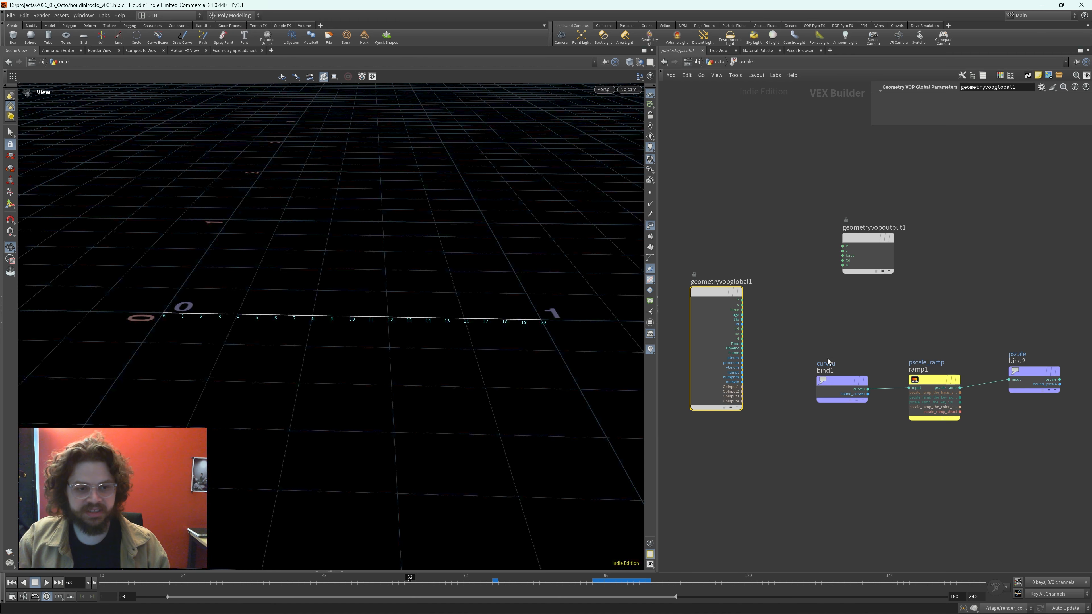
{"action": "middle_click_drag", "start_coordinate": [862, 328], "coordinate": [810, 351]}
{"action": "left_click_drag", "start_coordinate": [982, 394], "coordinate": [981, 401]}
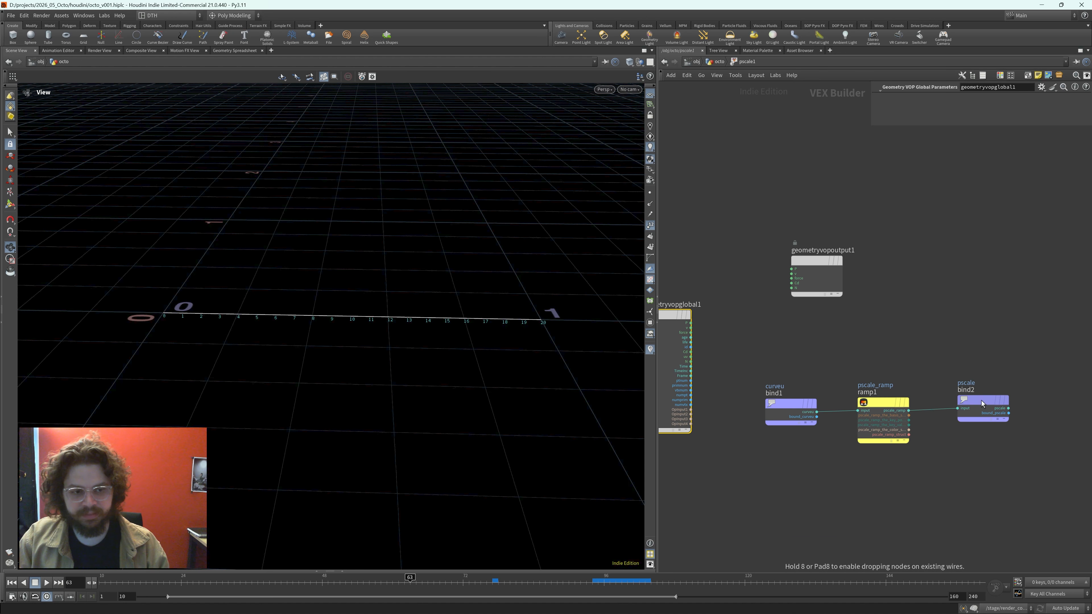
{"action": "left_click_drag", "start_coordinate": [790, 398], "coordinate": [774, 385]}
{"action": "left_click_drag", "start_coordinate": [863, 367], "coordinate": [906, 435]}
{"action": "middle_click_drag", "start_coordinate": [978, 431], "coordinate": [942, 432]}
{"action": "left_click_drag", "start_coordinate": [921, 359], "coordinate": [1002, 441]}
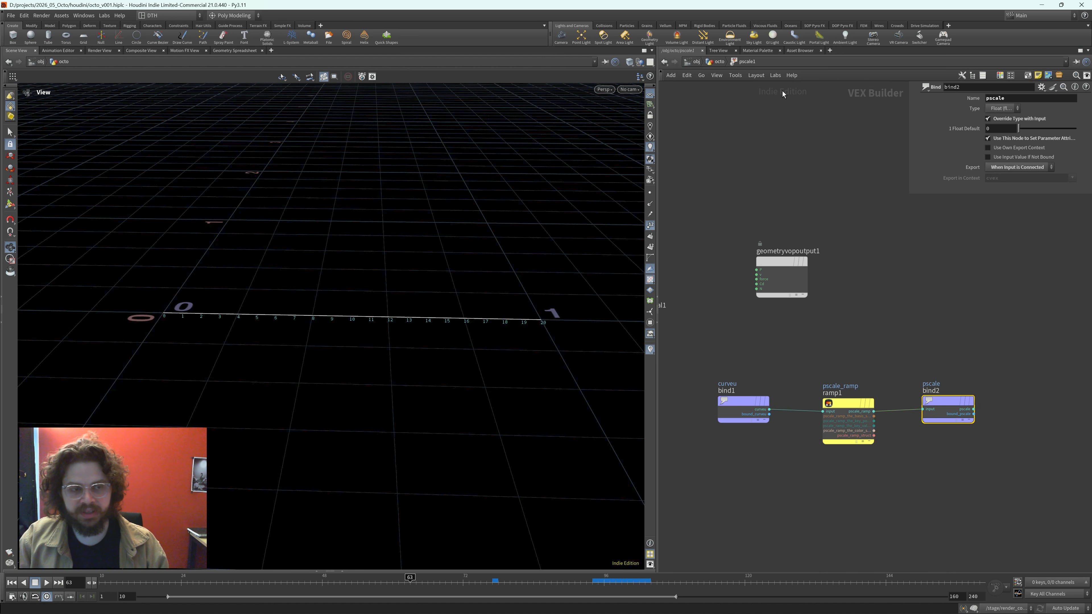
{"action": "left_click", "coordinate": [724, 62]}
- Display the IN_CURVE_TENT null and the pscale Attribute VOP on the branch below it
{"action": "left_click_drag", "start_coordinate": [759, 370], "coordinate": [821, 340]}
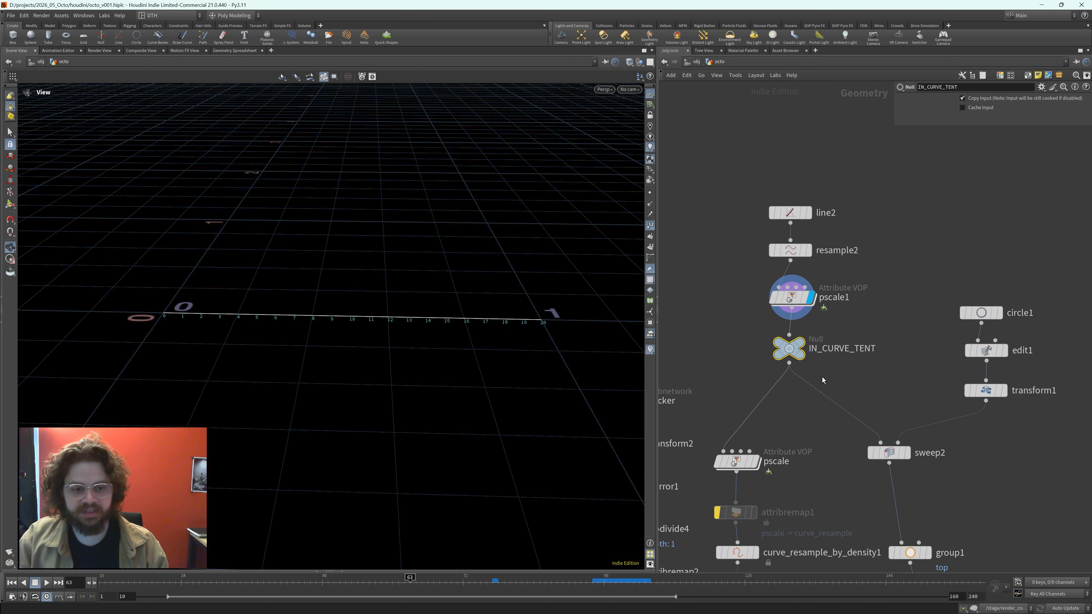
{"action": "key", "text": "r"}
{"action": "left_click_drag", "start_coordinate": [806, 438], "coordinate": [709, 479]}
{"action": "key", "text": "r"}
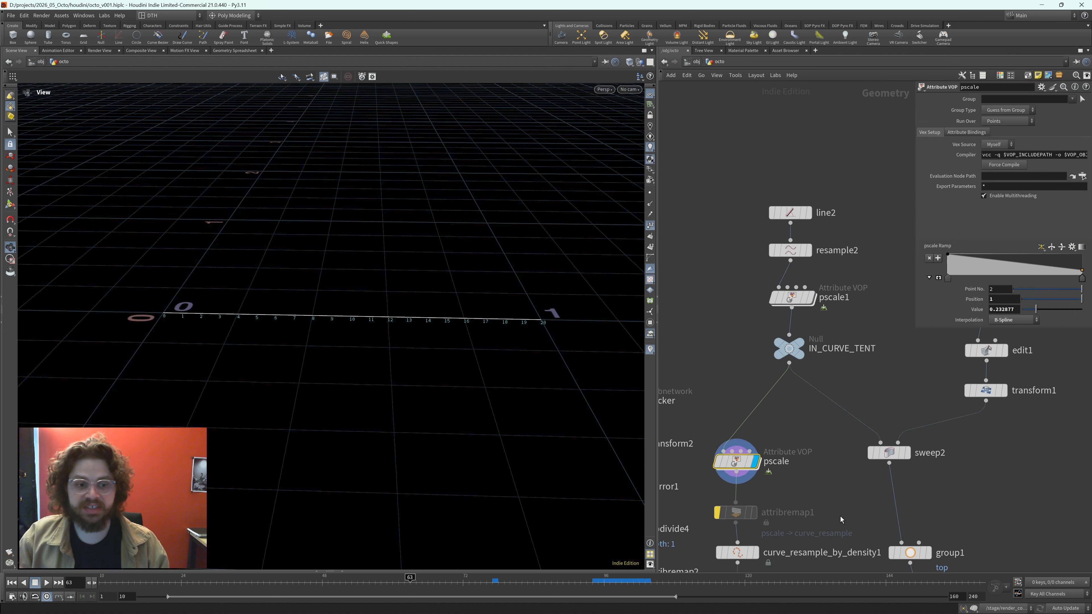
- Display the sweep2 node to view the tentacle surface swept along the curve
{"action": "scroll", "coordinate": [822, 521], "scroll_direction": "down", "scroll_amount": 4}
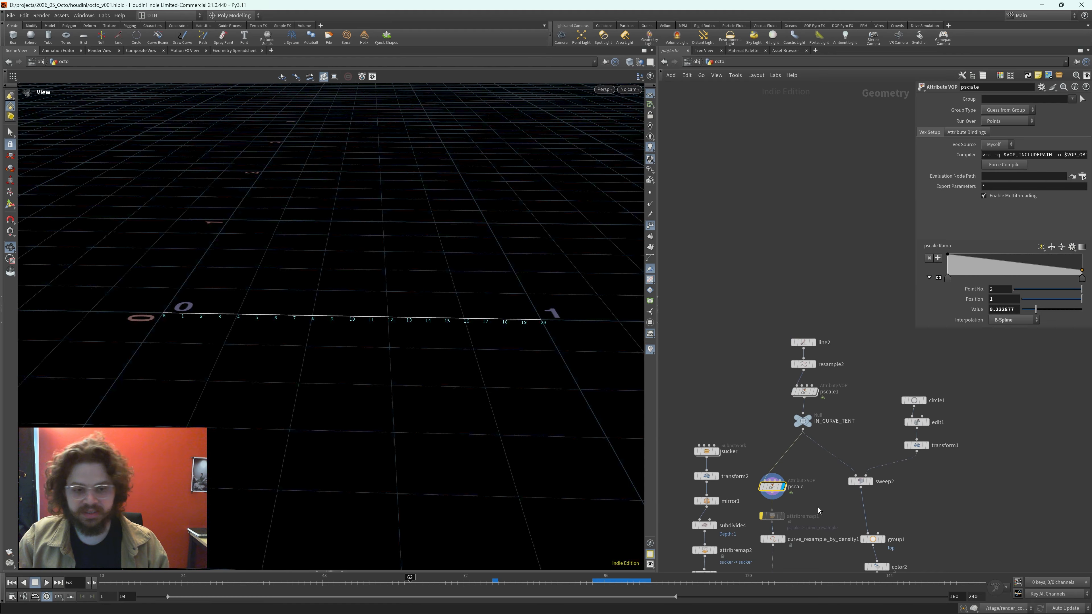
{"action": "middle_click_drag", "start_coordinate": [830, 516], "coordinate": [736, 469]}
{"action": "scroll", "coordinate": [730, 405], "scroll_direction": "up", "scroll_amount": 4}
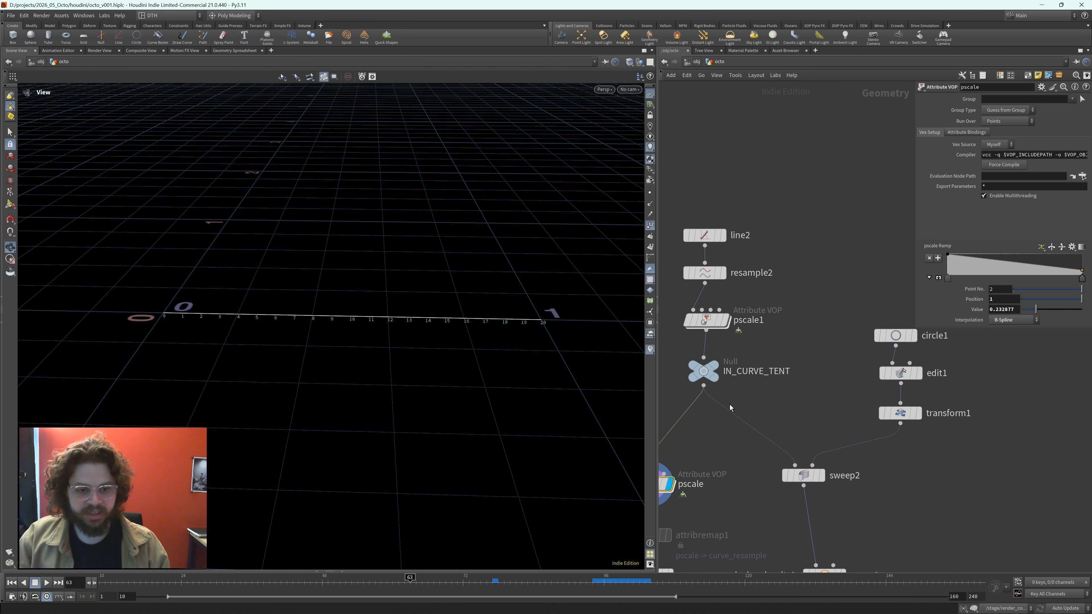
{"action": "middle_click_drag", "start_coordinate": [730, 405], "coordinate": [796, 401]}
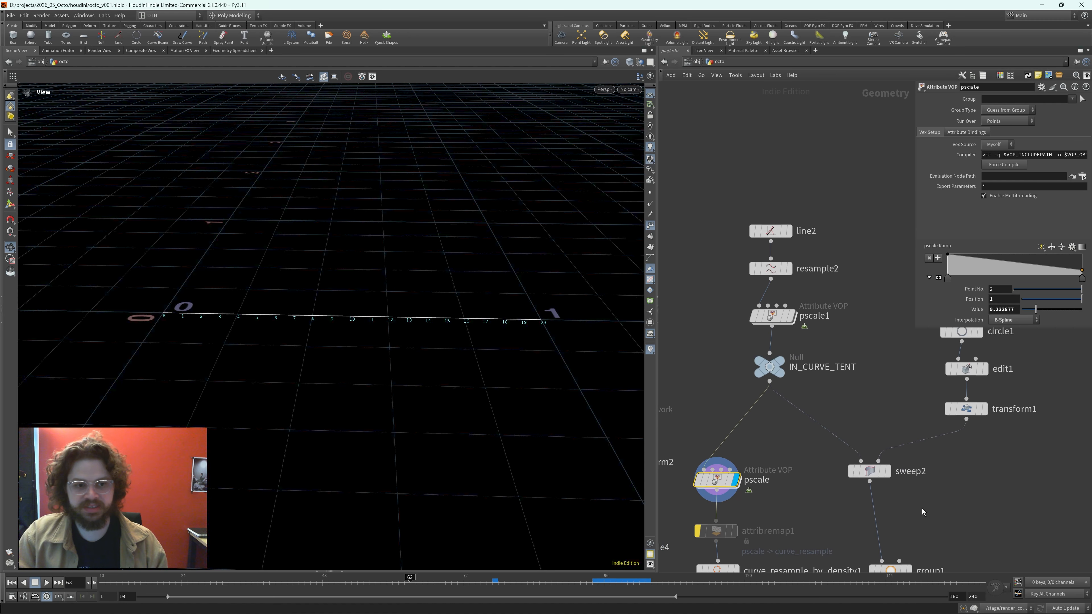
{"action": "middle_click_drag", "start_coordinate": [921, 508], "coordinate": [875, 514]}
{"action": "left_click_drag", "start_coordinate": [887, 518], "coordinate": [765, 467]}
{"action": "key", "text": "r"}
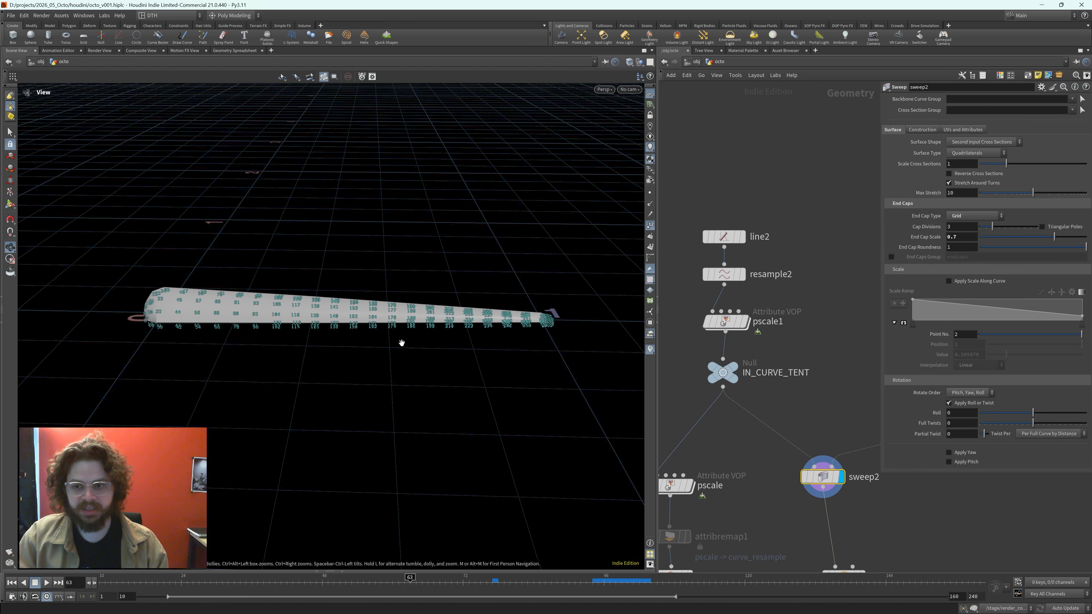
- Hide the point numbers and the reference grid in the viewport, and frame the swept tentacle
{"action": "left_click", "coordinate": [650, 225]}
{"action": "left_click_drag", "start_coordinate": [439, 333], "coordinate": [324, 265]}
{"action": "left_click", "coordinate": [651, 94]}
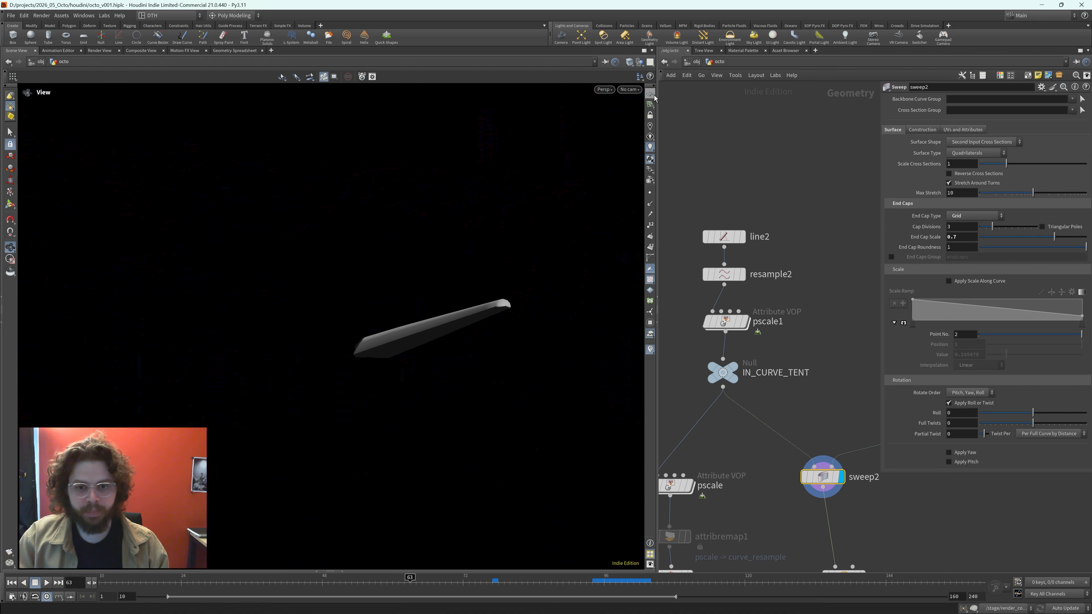
{"action": "key", "text": "f"}
{"action": "left_click_drag", "start_coordinate": [377, 327], "coordinate": [421, 317]}
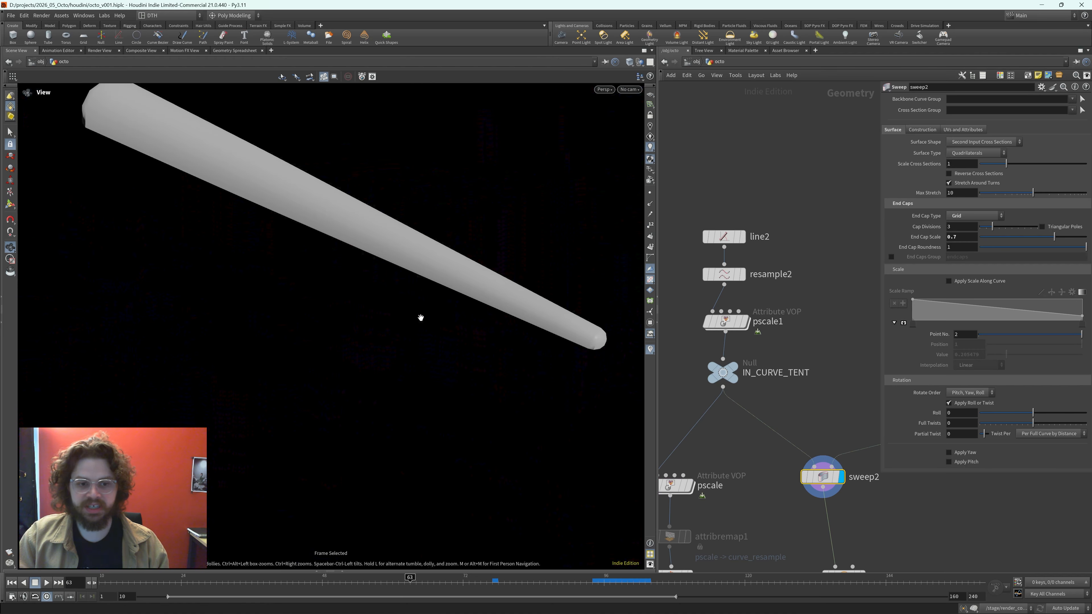
- Switch the viewport to wireframe and examine the tentacle mesh produced by sweep2
{"action": "middle_click_drag", "start_coordinate": [805, 508], "coordinate": [754, 506]}
{"action": "key", "text": "shift+w"}
{"action": "key", "text": "shift+w"}
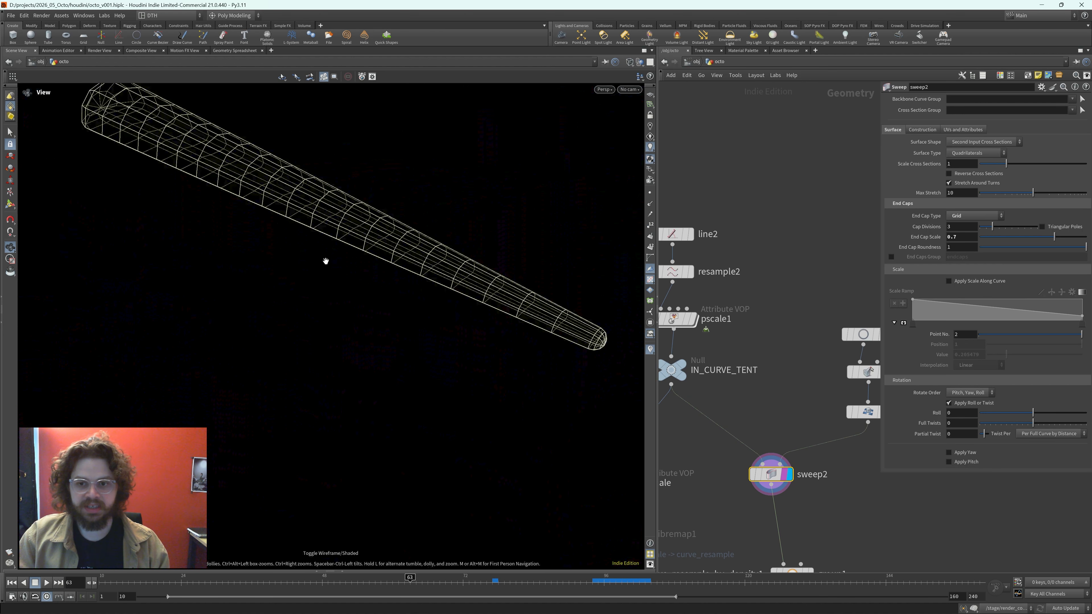
{"action": "mouse_move", "coordinate": [444, 321]}
{"action": "left_mouse_down"}
{"action": "mouse_move", "coordinate": [351, 216]}
{"action": "mouse_move", "coordinate": [425, 284]}
{"action": "left_mouse_up"}
{"action": "middle_click_drag", "start_coordinate": [816, 366], "coordinate": [770, 380]}
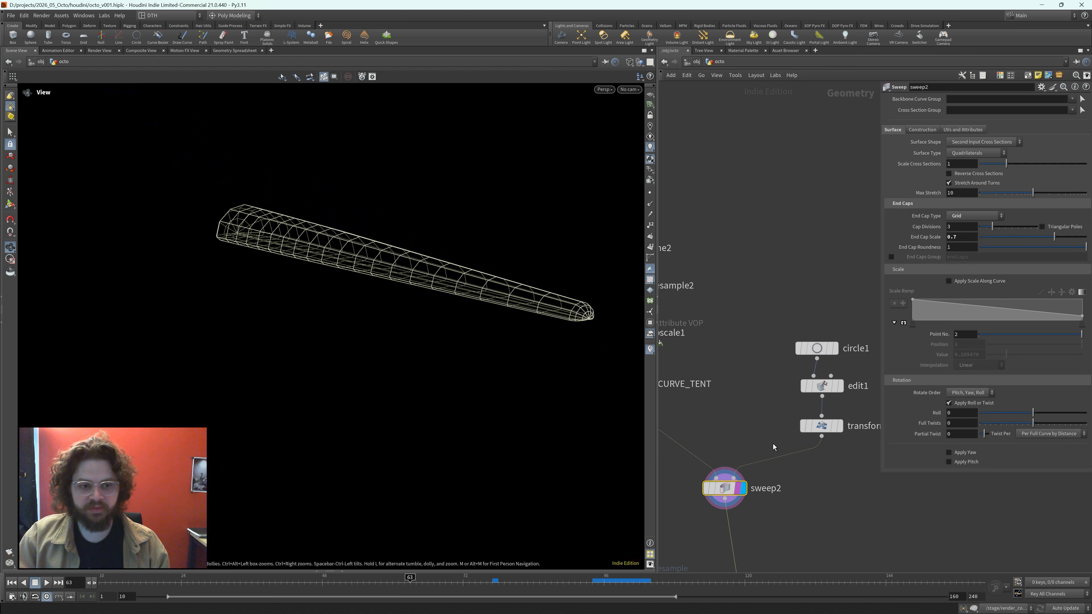
{"action": "left_click_drag", "start_coordinate": [242, 230], "coordinate": [483, 290]}
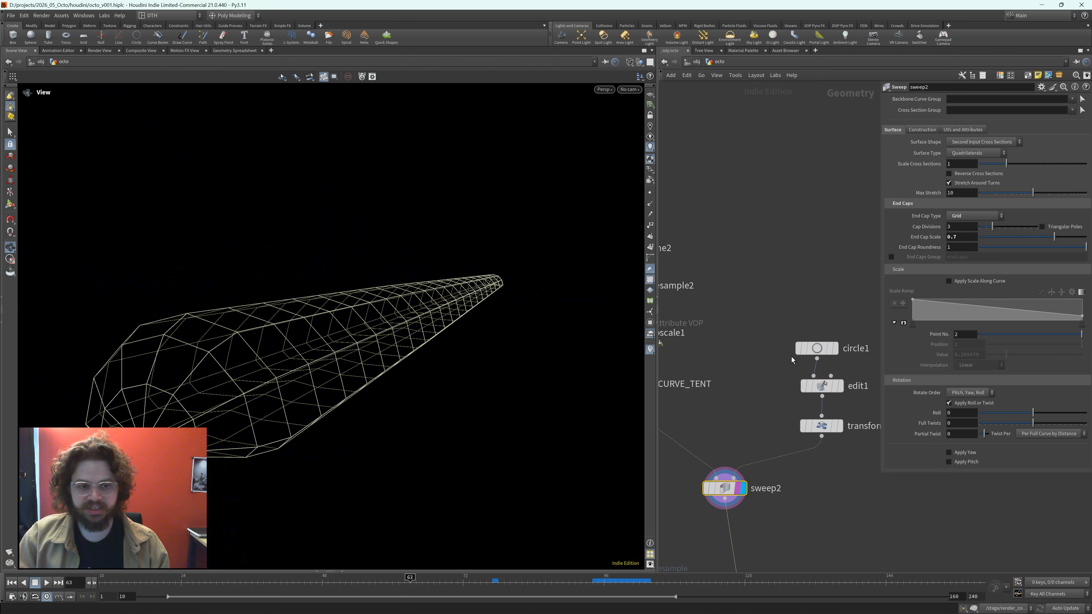
- Display the circle1 cross-section and the reshaped edit1 profile, and reselect the sweep2 node
{"action": "left_click", "coordinate": [818, 348]}
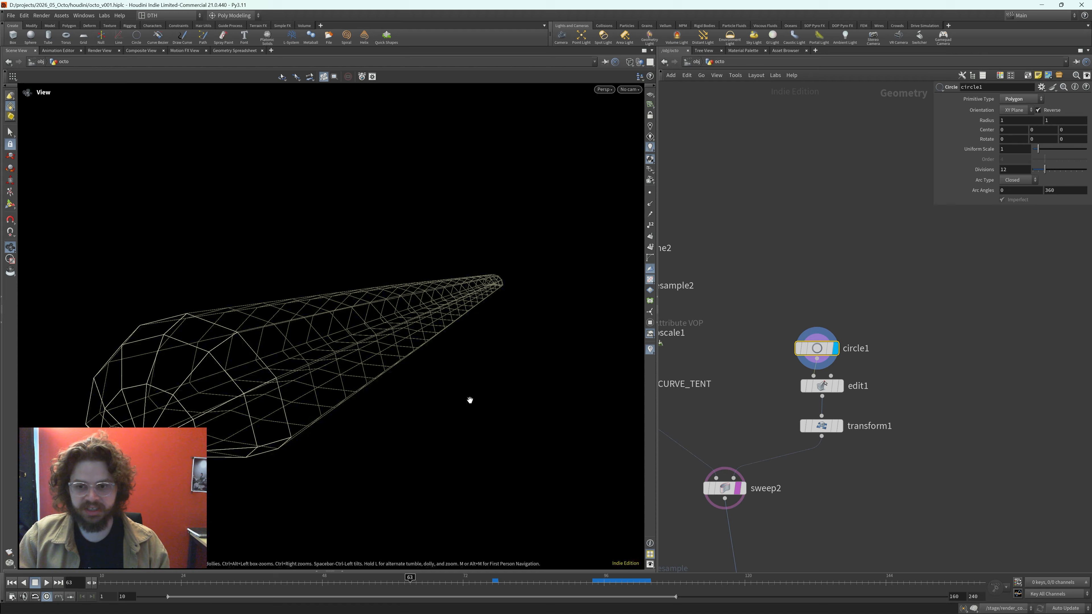
{"action": "left_click", "coordinate": [725, 488]}
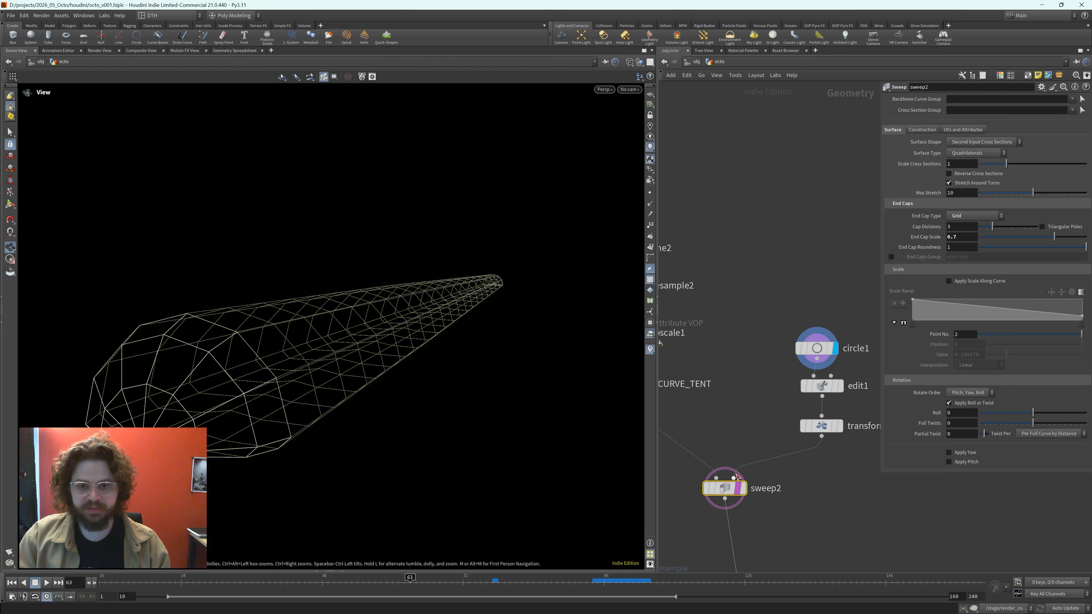
{"action": "key", "text": "f"}
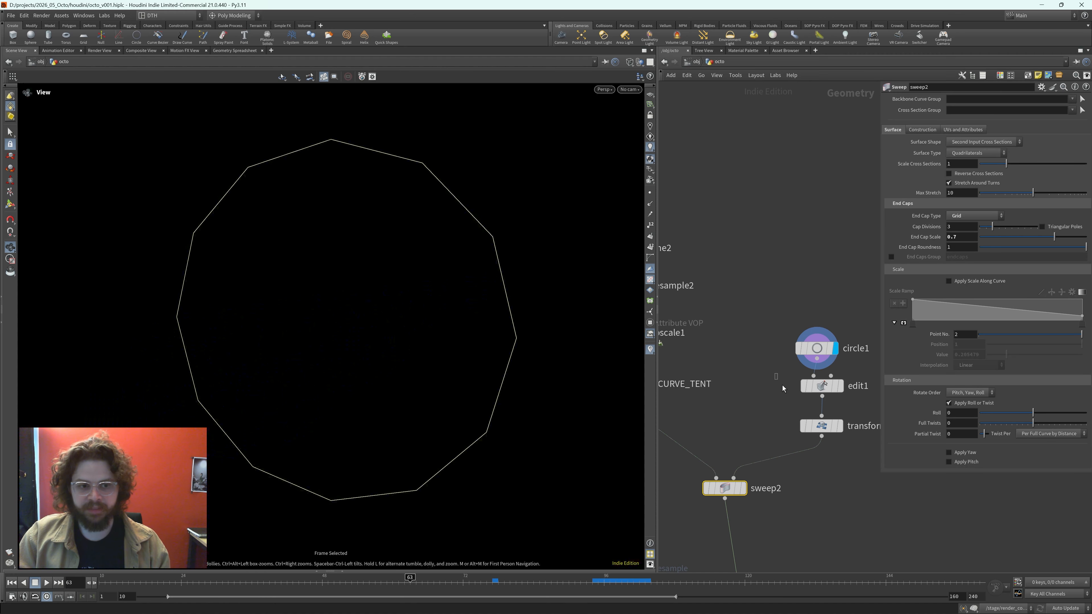
{"action": "left_click", "coordinate": [822, 386]}
{"action": "left_click", "coordinate": [841, 386]}
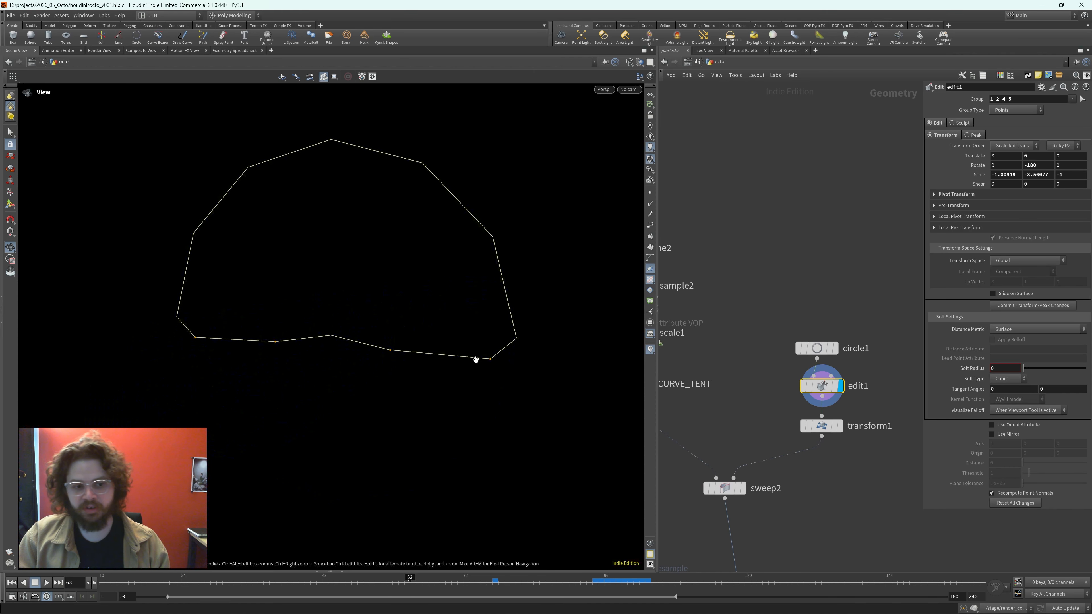
{"action": "left_click_drag", "start_coordinate": [799, 528], "coordinate": [698, 469]}
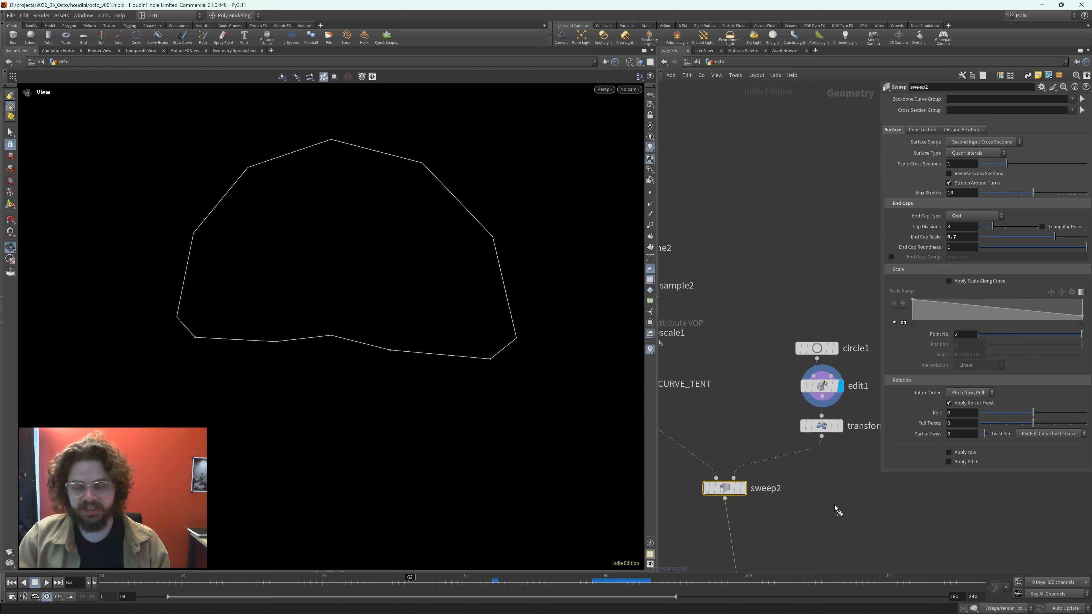
- Display sweep2 again and examine how the edited profile runs along the tentacle curve
{"action": "left_click", "coordinate": [743, 488]}
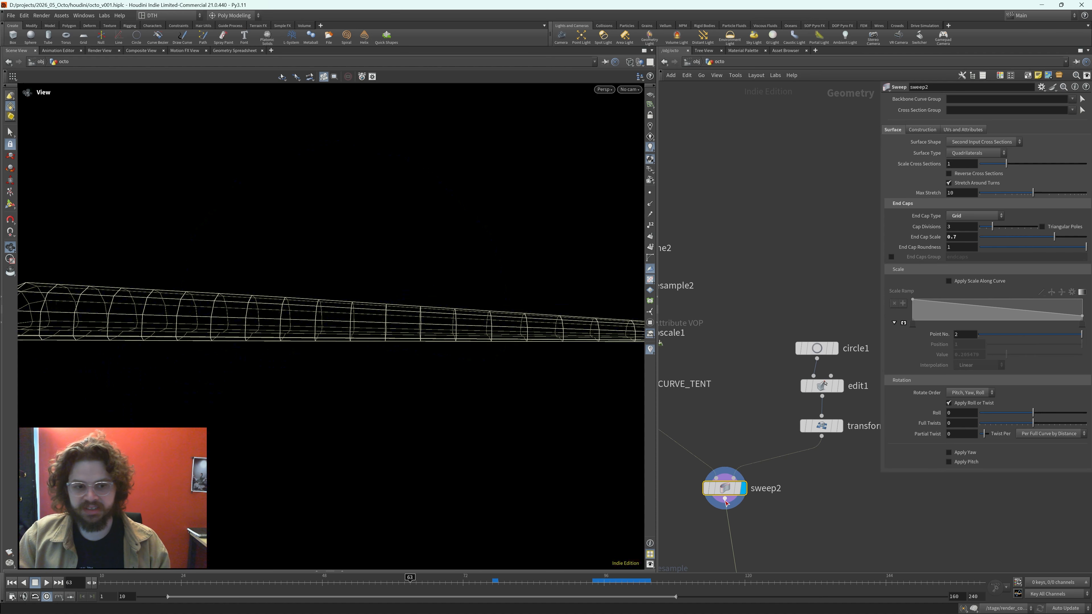
{"action": "left_click_drag", "start_coordinate": [762, 517], "coordinate": [681, 462]}
{"action": "scroll", "coordinate": [280, 337], "scroll_direction": "down", "scroll_amount": 3}
{"action": "mouse_move", "coordinate": [399, 322]}
{"action": "left_mouse_down"}
{"action": "mouse_move", "coordinate": [279, 329]}
{"action": "mouse_move", "coordinate": [341, 371]}
{"action": "mouse_move", "coordinate": [383, 361]}
{"action": "left_mouse_up"}
{"action": "middle_click_drag", "start_coordinate": [732, 365], "coordinate": [781, 393]}
{"action": "scroll", "coordinate": [781, 393], "scroll_direction": "down", "scroll_amount": 2}
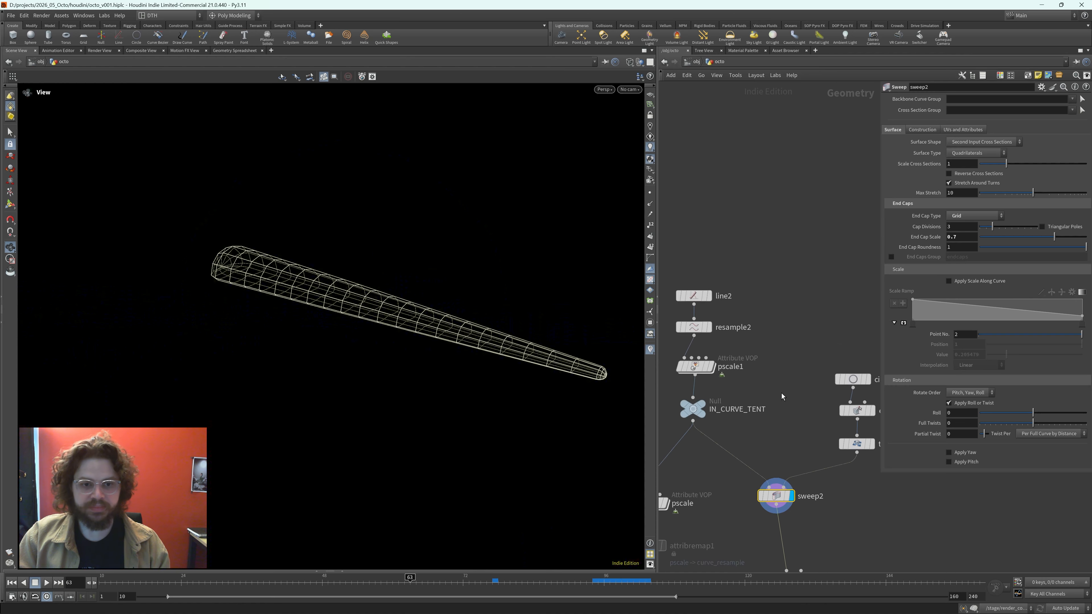
{"action": "scroll", "coordinate": [781, 393], "scroll_direction": "down", "scroll_amount": 2}
- Adjust the middle and end points of the pscale1 ramp, with the end value at about 0.23, and return to shaded view
{"action": "left_click_drag", "start_coordinate": [688, 365], "coordinate": [756, 384]}
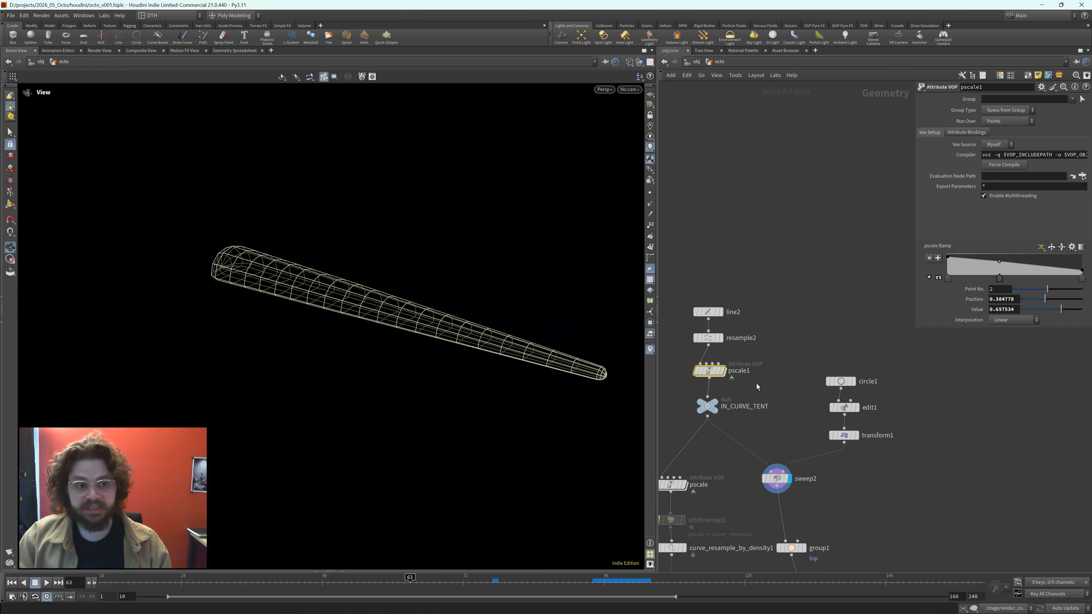
{"action": "mouse_move", "coordinate": [1000, 261]}
{"action": "left_mouse_down"}
{"action": "mouse_move", "coordinate": [971, 271]}
{"action": "mouse_move", "coordinate": [997, 257]}
{"action": "mouse_move", "coordinate": [1006, 266]}
{"action": "left_mouse_up"}
{"action": "left_click_drag", "start_coordinate": [1081, 271], "coordinate": [1083, 273]}
{"action": "key", "text": "shift+w"}
{"action": "left_click_drag", "start_coordinate": [326, 354], "coordinate": [418, 341]}
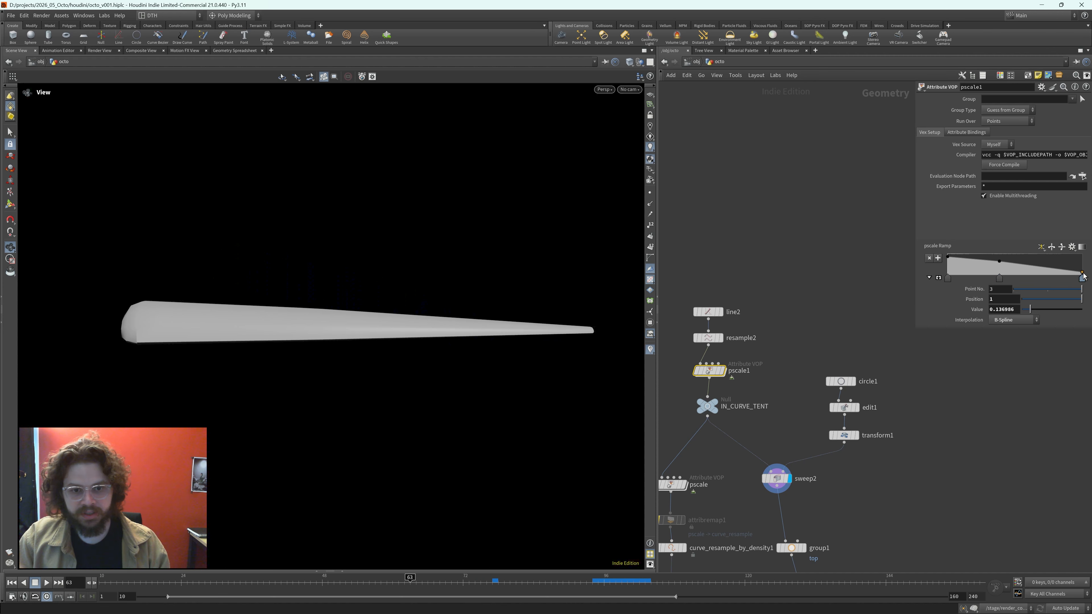
- Try a longer Length on the line2 node, undo the change, and frame the tentacle again
{"action": "left_click", "coordinate": [707, 311]}
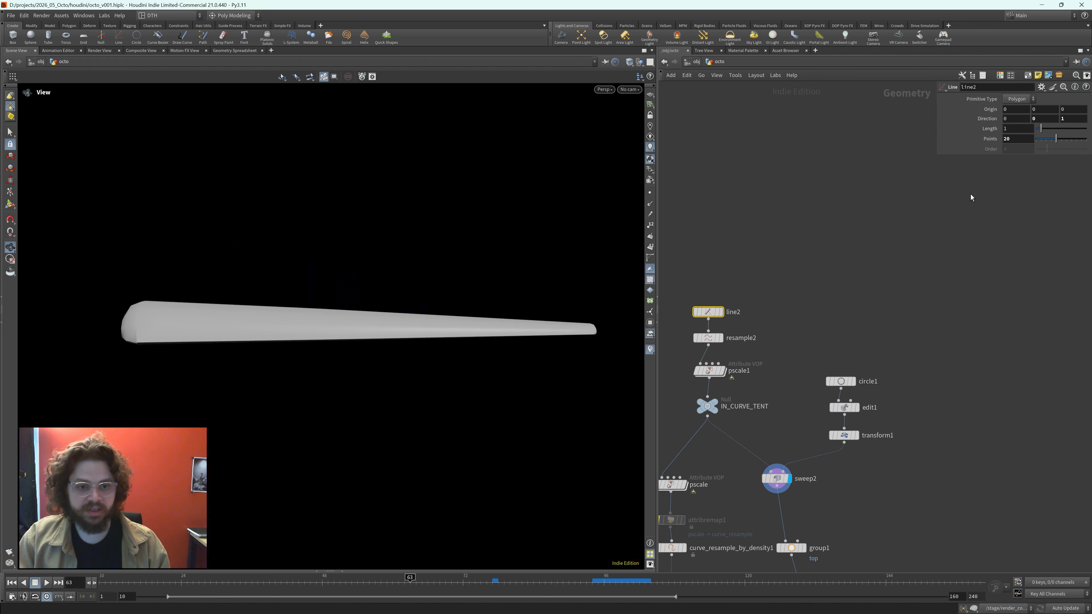
{"action": "mouse_move", "coordinate": [1050, 133]}
{"action": "left_mouse_down"}
{"action": "mouse_move", "coordinate": [1066, 132]}
{"action": "mouse_move", "coordinate": [1049, 133]}
{"action": "left_mouse_up"}
{"action": "key", "text": "f"}
{"action": "key", "text": "ctrl+z"}
{"action": "key", "text": "ctrl+z"}
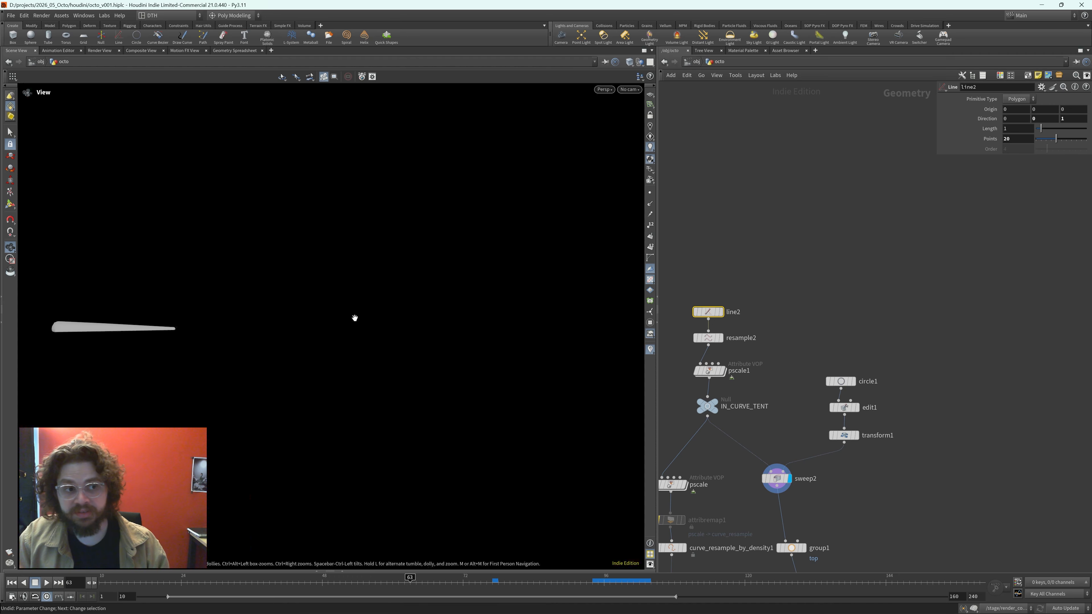
{"action": "key", "text": "f"}
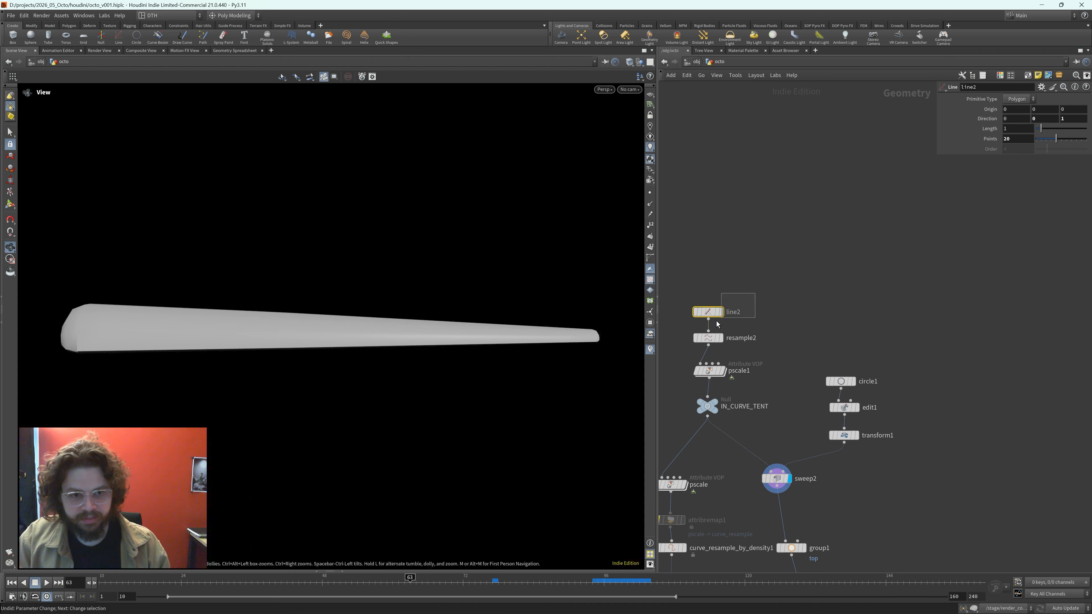
- Inspect the pscale1 ramp and the transform1 scale settings that control the tentacle's thickness
{"action": "left_click", "coordinate": [756, 373]}
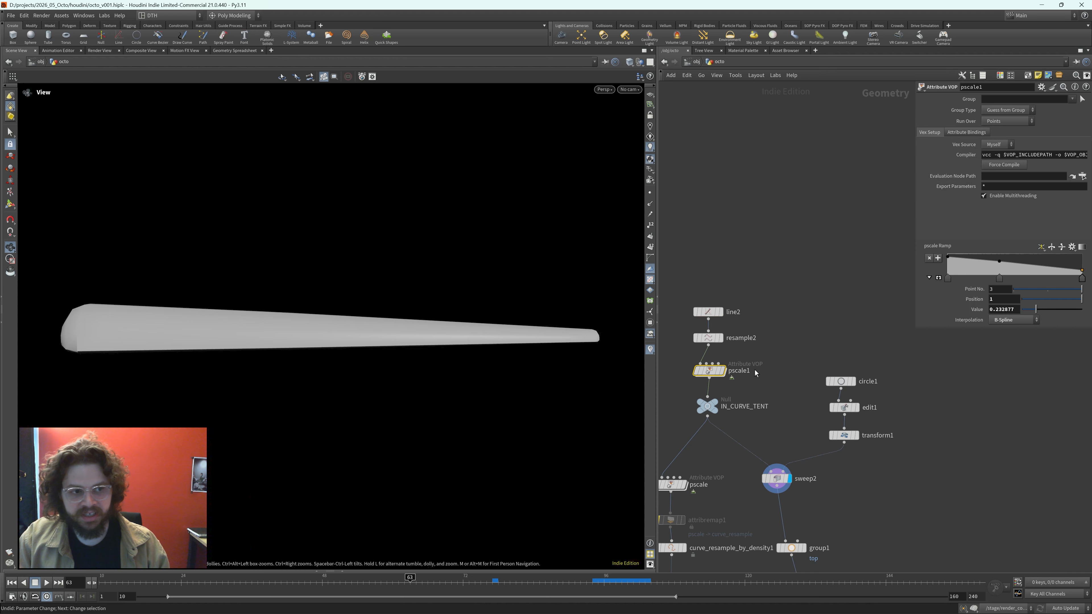
{"action": "left_click", "coordinate": [844, 435]}
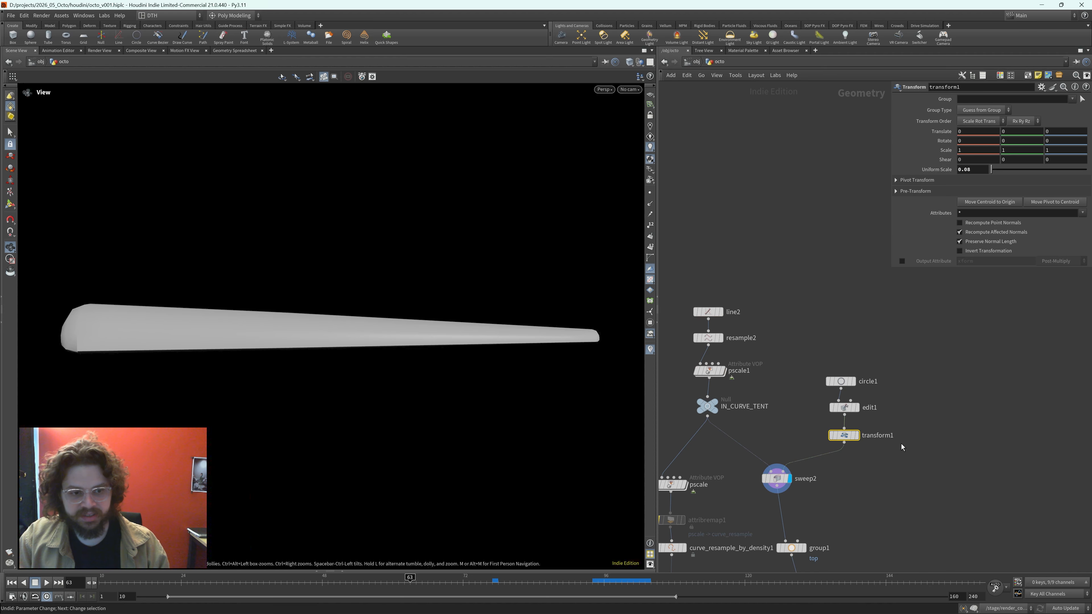
{"action": "middle_click_drag", "start_coordinate": [821, 501], "coordinate": [920, 444]}
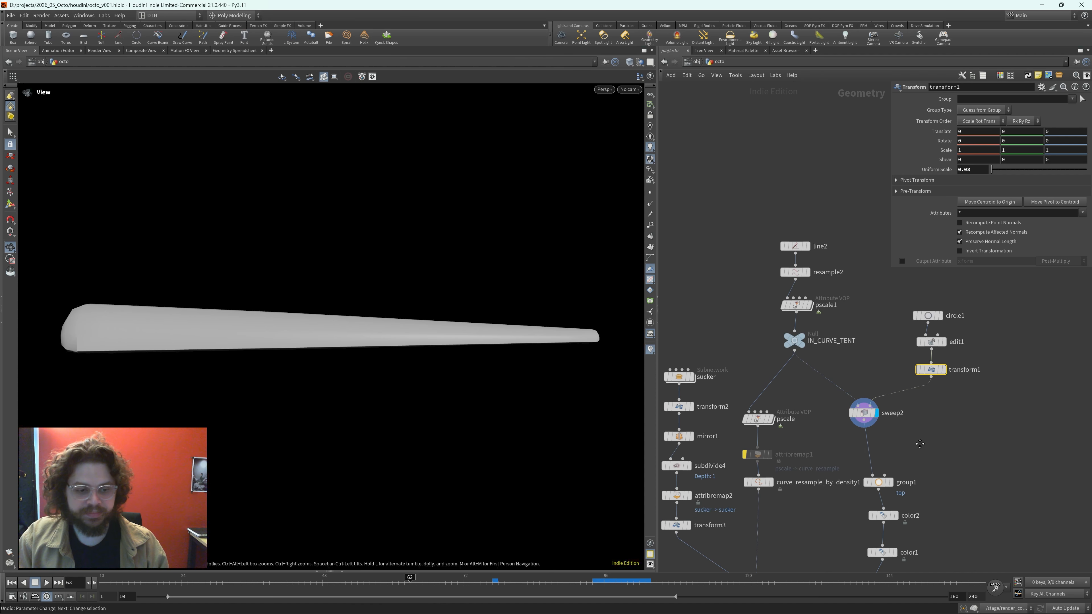
{"action": "left_click_drag", "start_coordinate": [319, 298], "coordinate": [234, 249]}
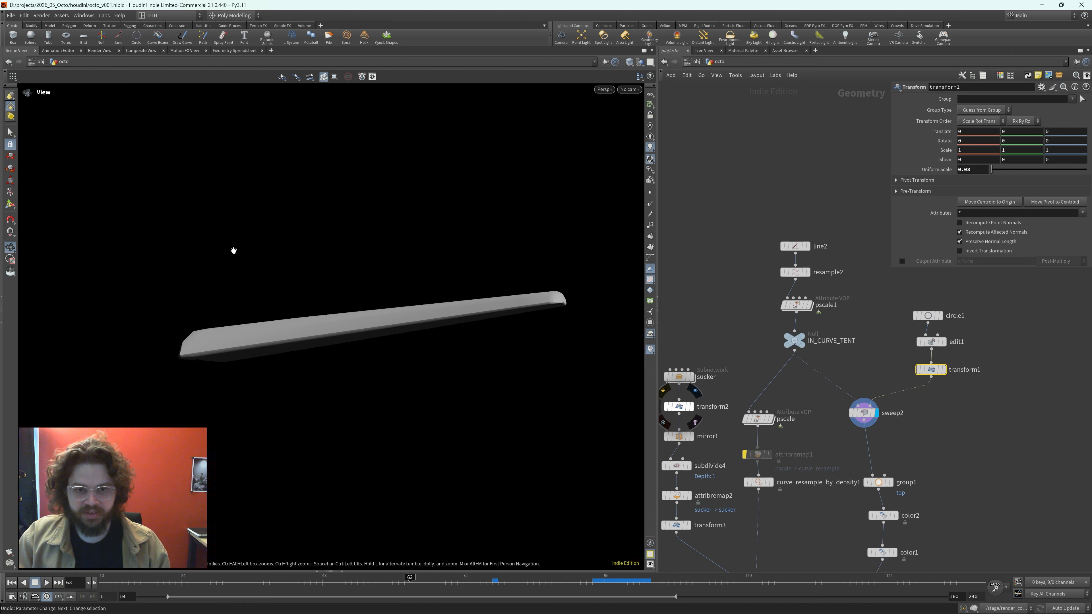
{"action": "middle_click_drag", "start_coordinate": [973, 494], "coordinate": [948, 409]}
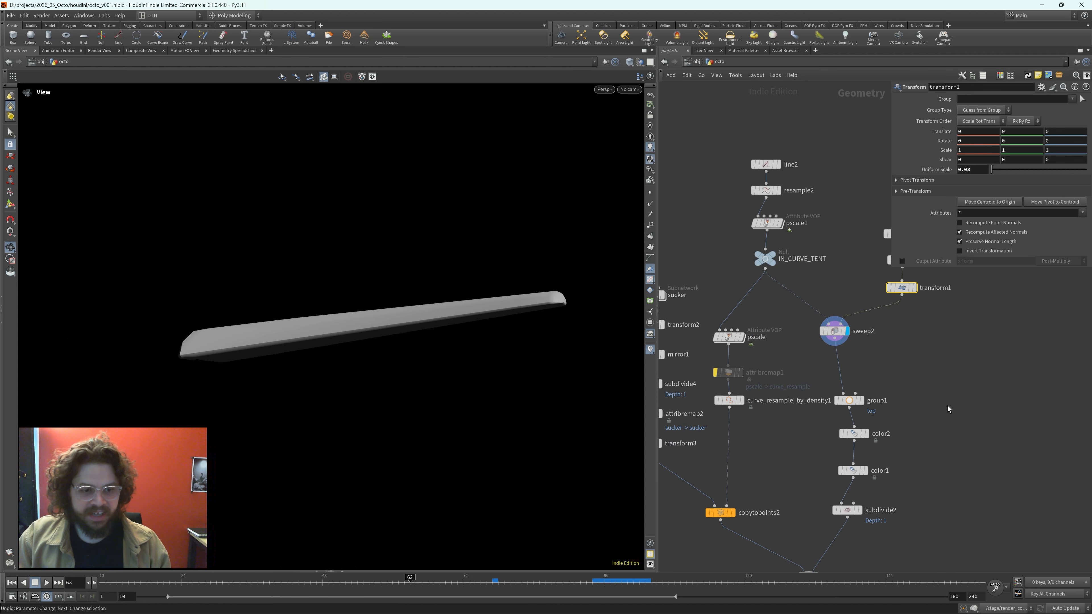
- Display the group1 node and examine the tentacle faces selected by normal for the top group
{"action": "left_click", "coordinate": [857, 434]}
{"action": "left_click", "coordinate": [850, 400]}
{"action": "key", "text": "r"}
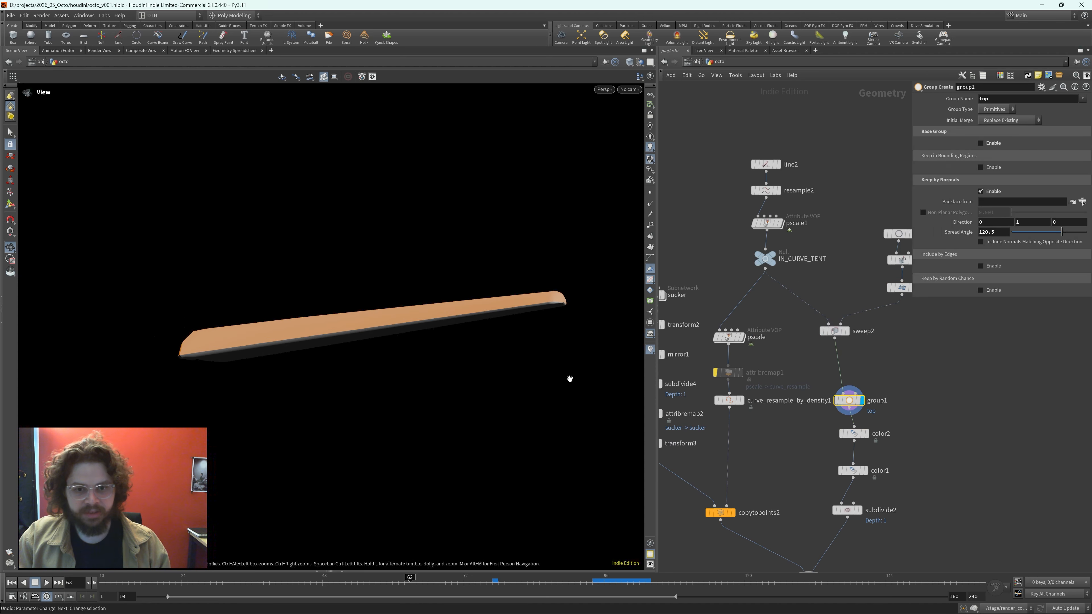
{"action": "left_click_drag", "start_coordinate": [545, 375], "coordinate": [515, 347]}
{"action": "left_click_drag", "start_coordinate": [366, 290], "coordinate": [380, 317]}
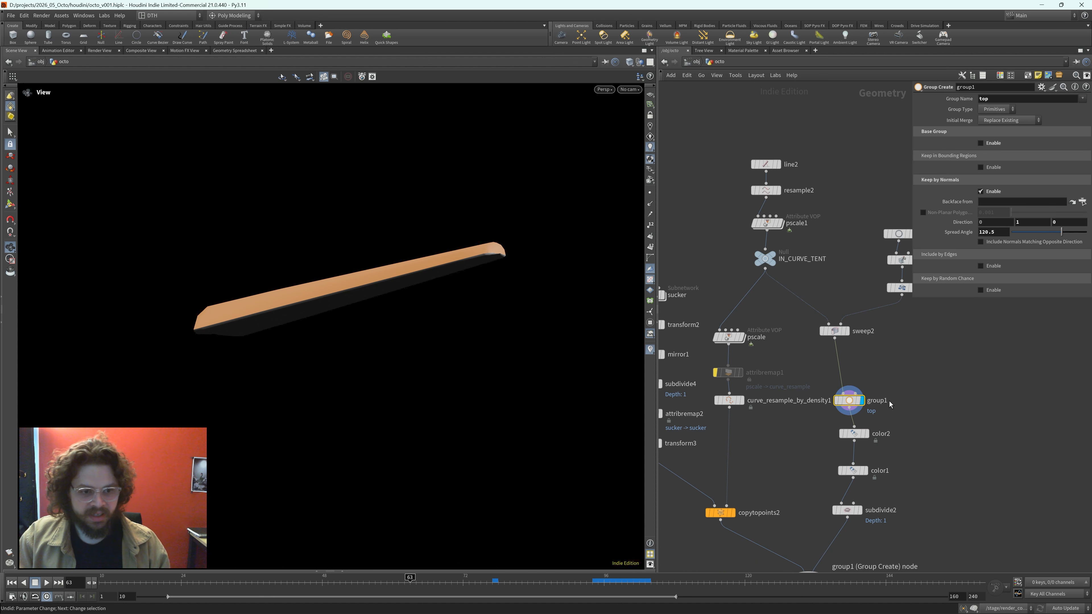
- Display the subdivide2 node and examine the smoothed tentacle's red and green coloured sides
{"action": "left_click", "coordinate": [846, 510]}
{"action": "key", "text": "r"}
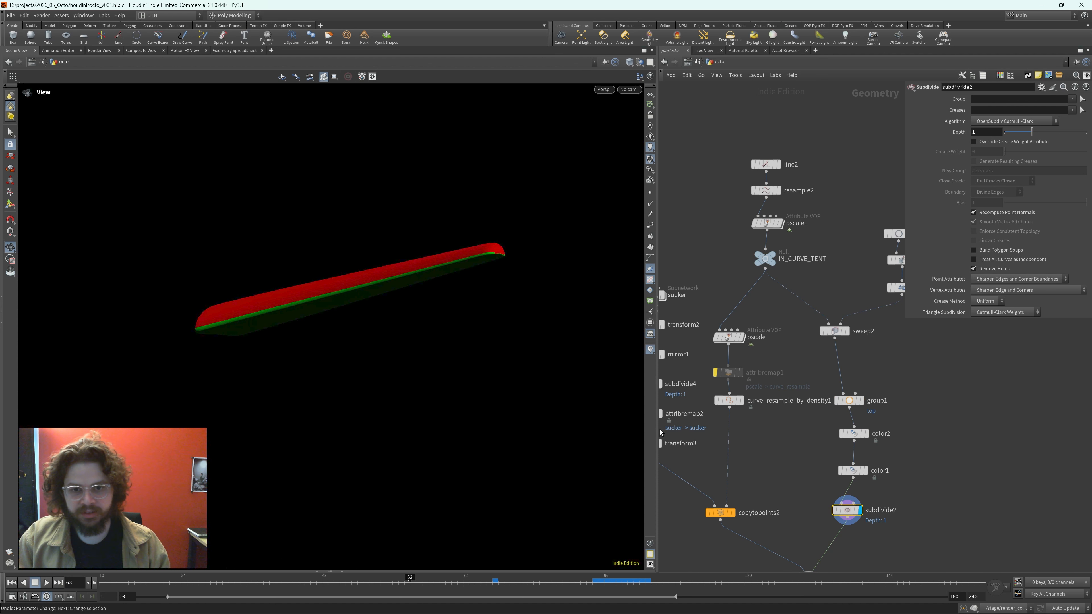
{"action": "left_click_drag", "start_coordinate": [524, 370], "coordinate": [460, 331]}
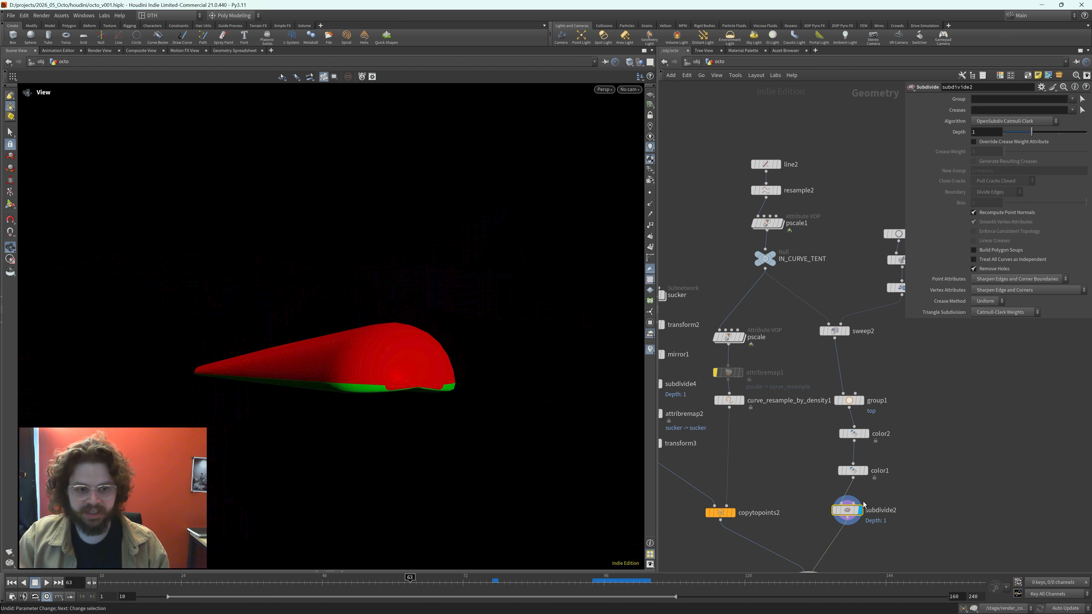
{"action": "middle_click_drag", "start_coordinate": [808, 508], "coordinate": [817, 467]}
{"action": "left_click_drag", "start_coordinate": [365, 320], "coordinate": [359, 240]}
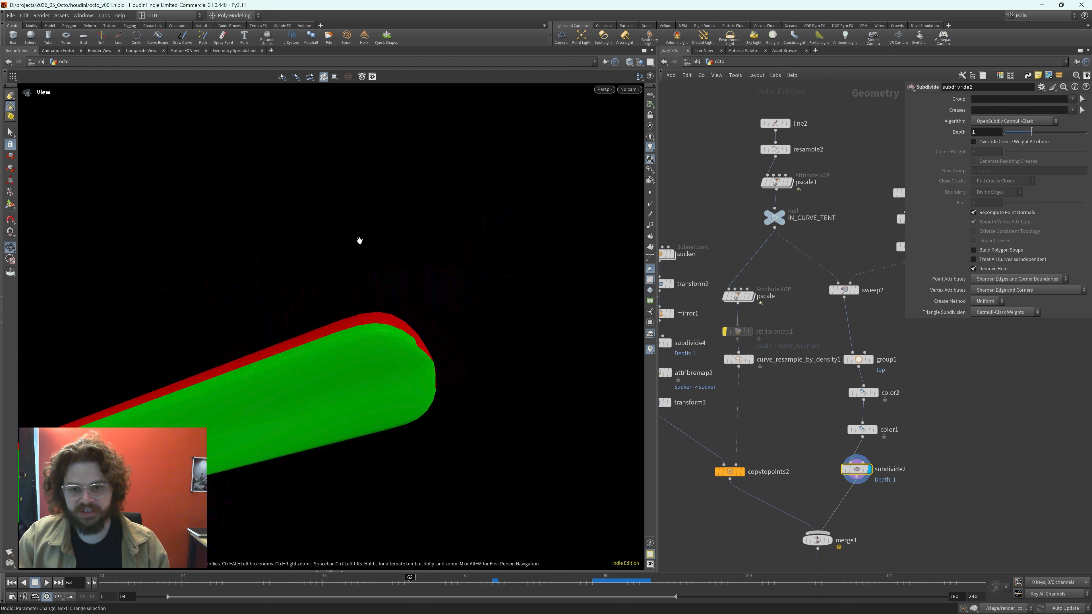
{"action": "key", "text": "space+g"}
{"action": "left_click_drag", "start_coordinate": [229, 311], "coordinate": [338, 361]}
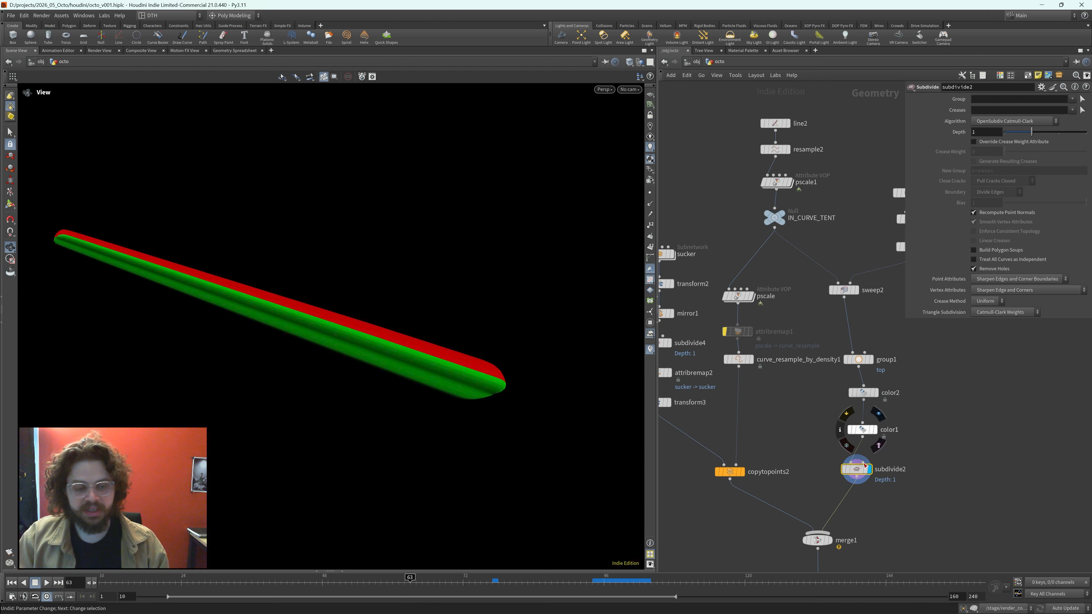
- Nudge the subdivide2 and group1 nodes in the network, and check the tentacle's top and underside in wireframe and shaded view
{"action": "left_click_drag", "start_coordinate": [859, 473], "coordinate": [867, 477]}
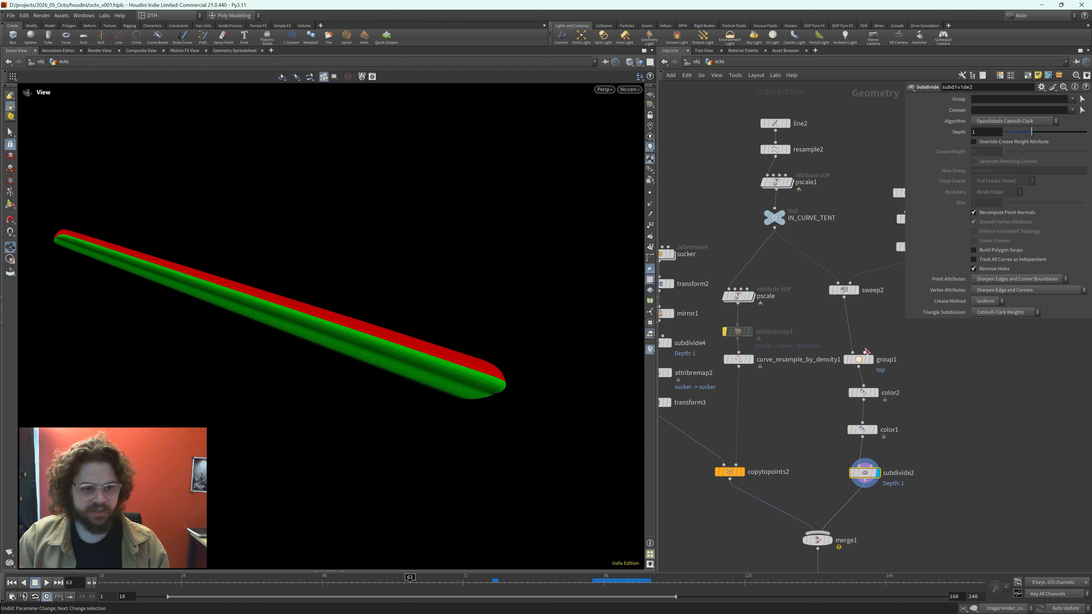
{"action": "left_click_drag", "start_coordinate": [858, 359], "coordinate": [868, 357]}
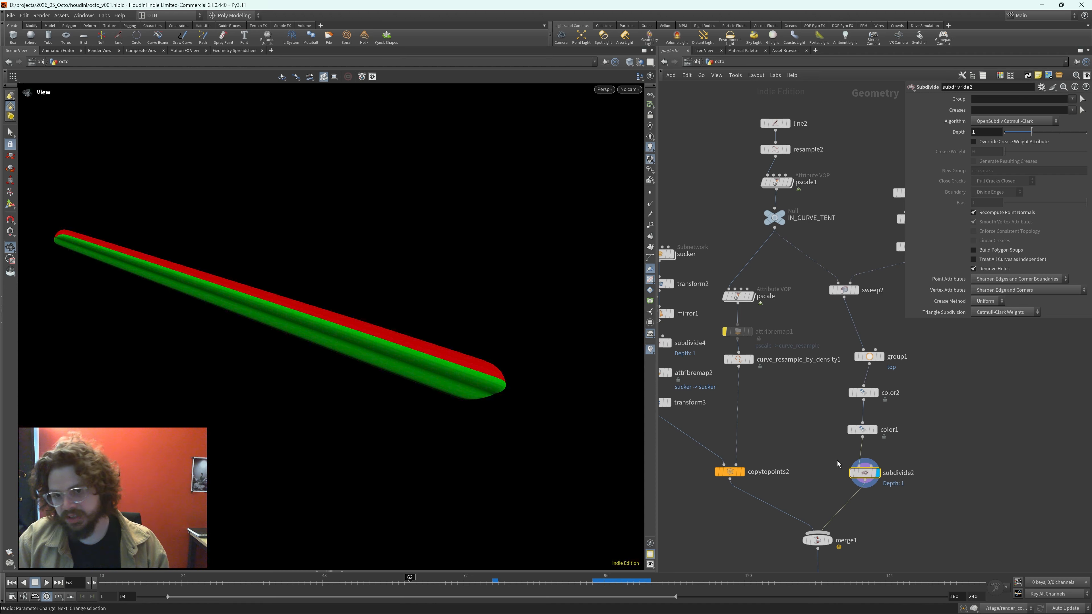
{"action": "key", "text": "w"}
{"action": "mouse_move", "coordinate": [431, 332]}
{"action": "left_mouse_down"}
{"action": "mouse_move", "coordinate": [371, 344]}
{"action": "mouse_move", "coordinate": [497, 363]}
{"action": "mouse_move", "coordinate": [433, 383]}
{"action": "left_mouse_up"}
{"action": "key", "text": "w"}
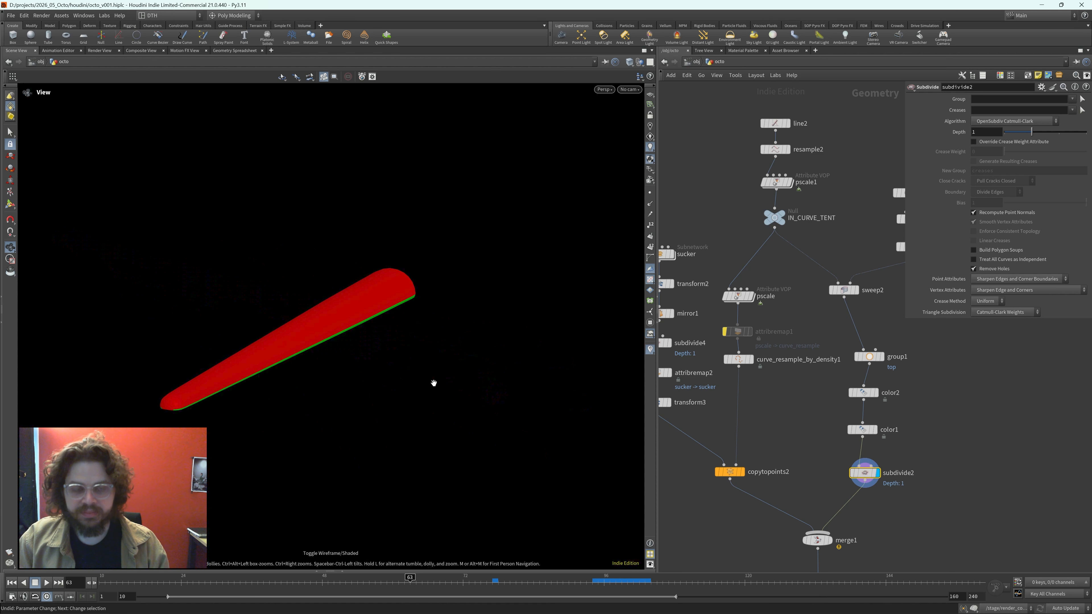
{"action": "left_click_drag", "start_coordinate": [214, 326], "coordinate": [228, 243]}
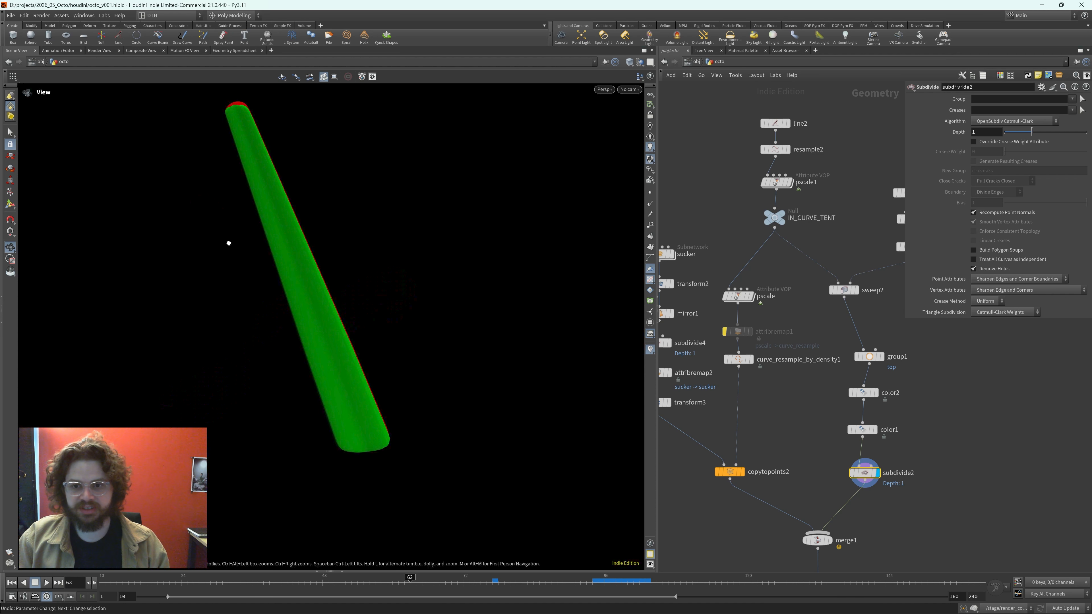
{"action": "left_click_drag", "start_coordinate": [342, 354], "coordinate": [453, 383]}
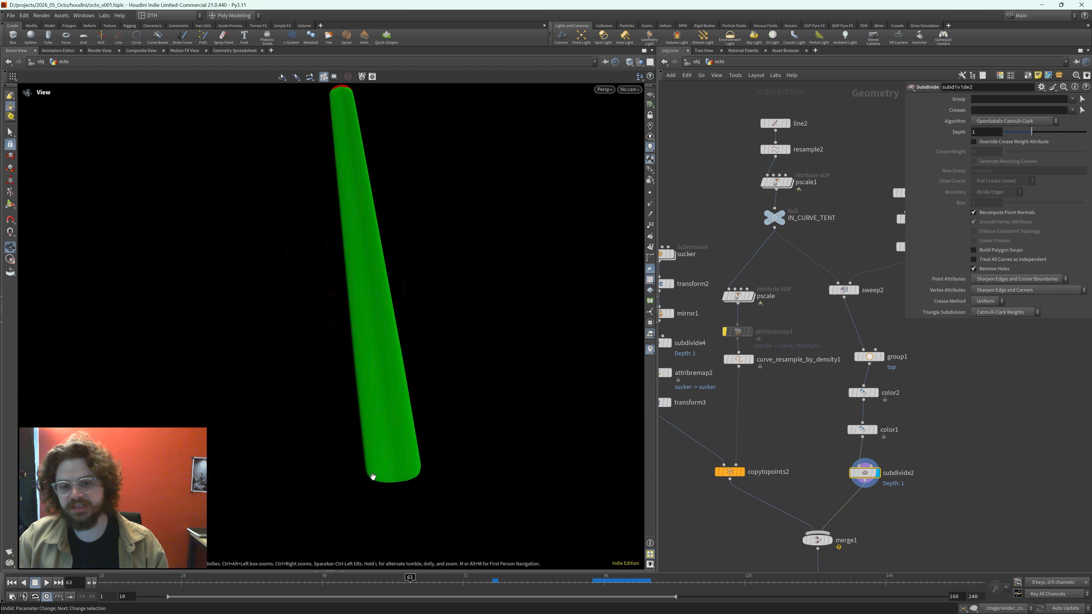
- Display the IN_CURVE_TENT null to view the base curve feeding the sucker branch
{"action": "middle_click_drag", "start_coordinate": [798, 400], "coordinate": [849, 464]}
{"action": "left_click_drag", "start_coordinate": [783, 273], "coordinate": [878, 308]}
{"action": "key", "text": "r"}
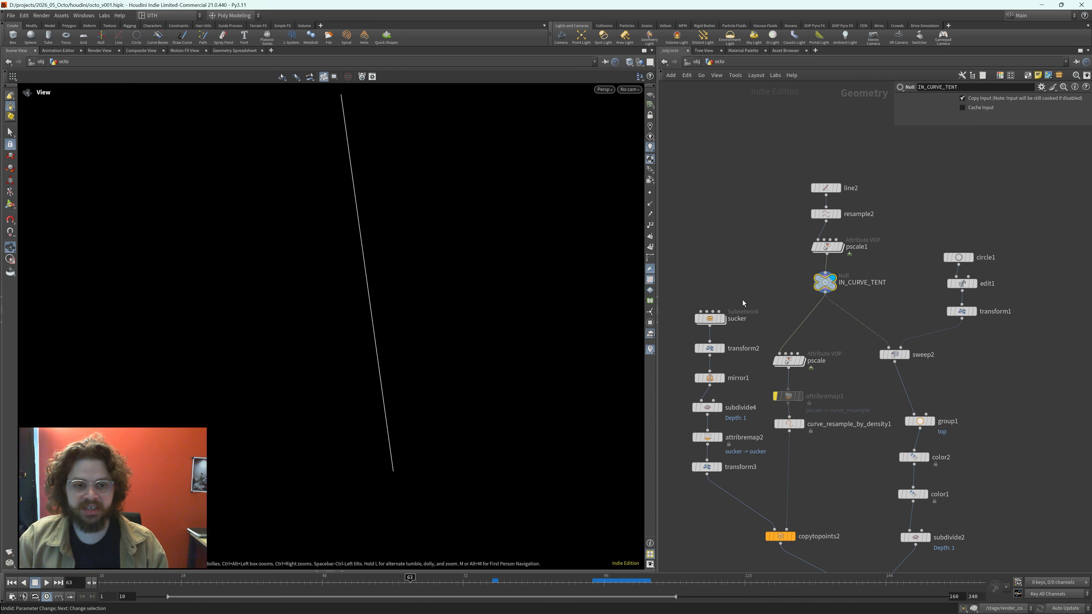
- Display the sucker subnetwork, frame its geometry, and examine the sucker model from above
{"action": "left_click_drag", "start_coordinate": [743, 299], "coordinate": [673, 337]}
{"action": "left_click", "coordinate": [723, 319]}
{"action": "key", "text": "space+f"}
{"action": "left_click_drag", "start_coordinate": [444, 256], "coordinate": [449, 386]}
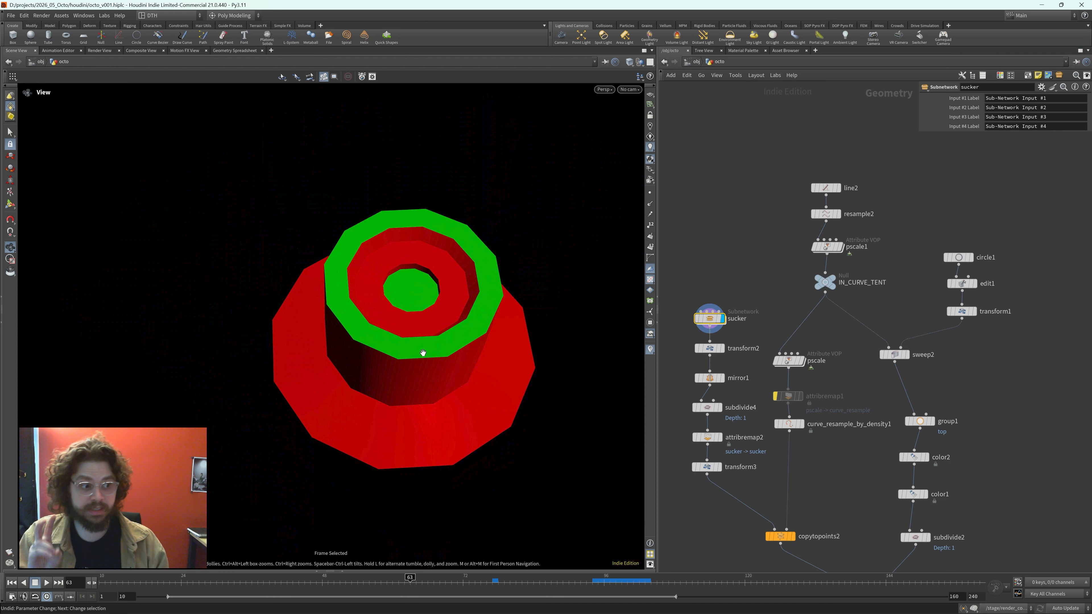
- Enter the sucker subnetwork, display the tube1 node and frame the base tube that starts the model
{"action": "mouse_move", "coordinate": [715, 320]}
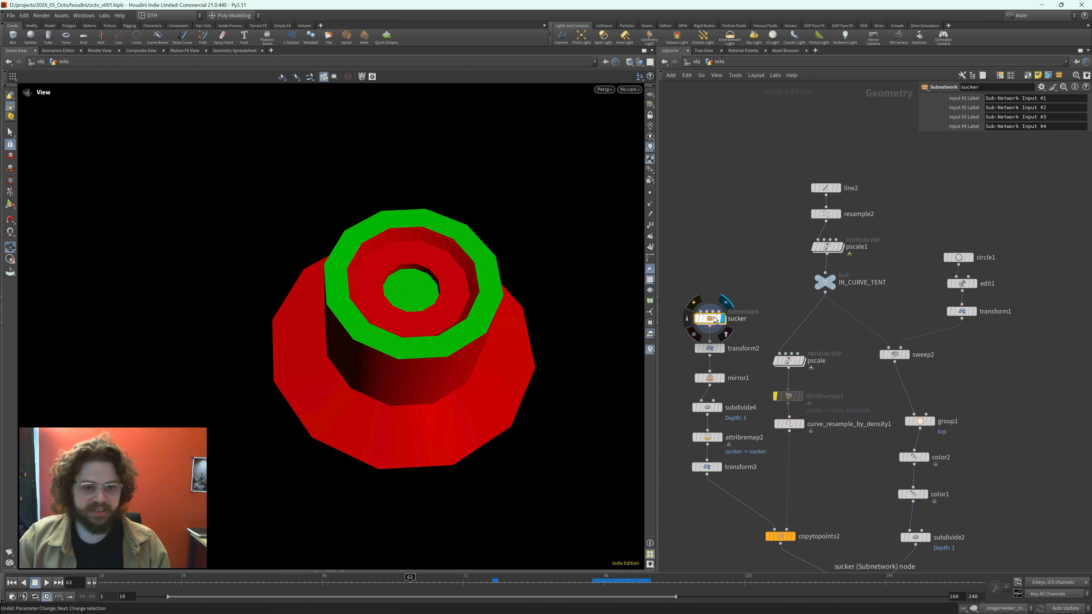
{"action": "double_click", "coordinate": [712, 318]}
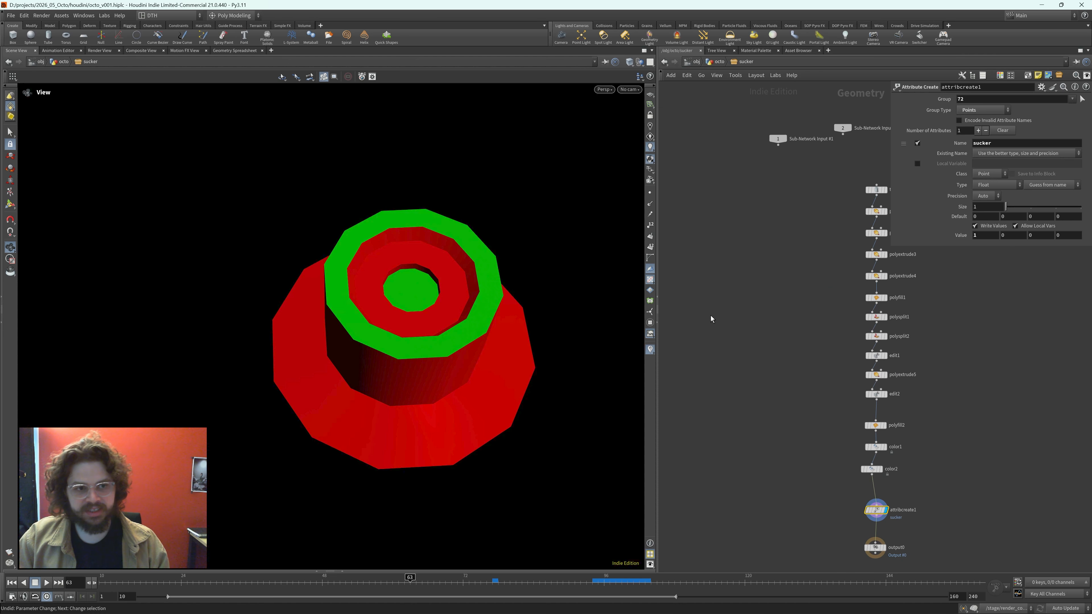
{"action": "middle_click_drag", "start_coordinate": [774, 276], "coordinate": [688, 318]}
{"action": "scroll", "coordinate": [834, 225], "scroll_direction": "up", "scroll_amount": 3}
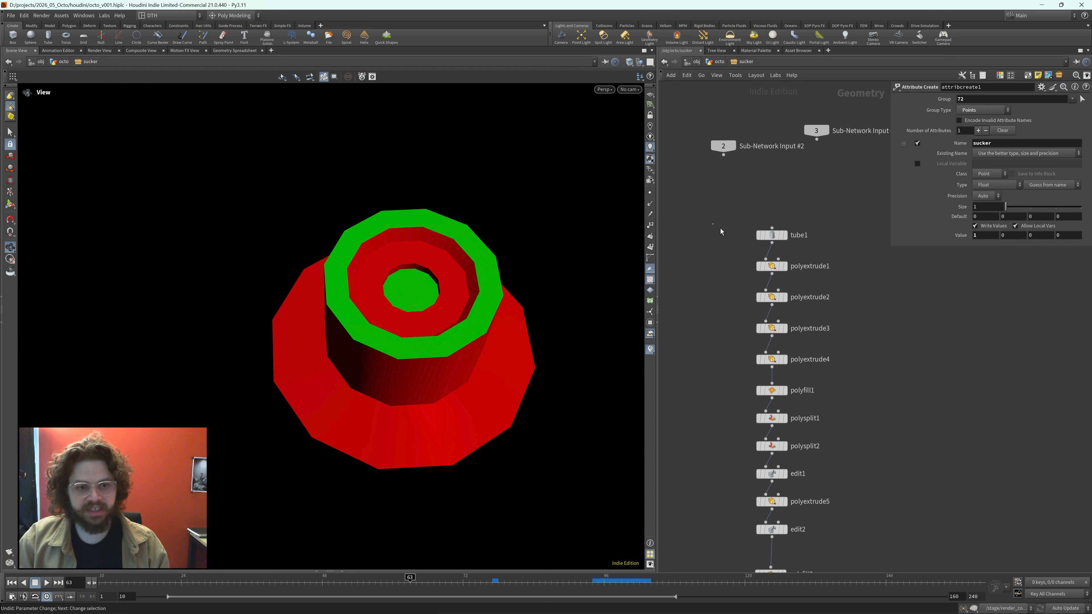
{"action": "left_click", "coordinate": [785, 235]}
{"action": "key", "text": "f"}
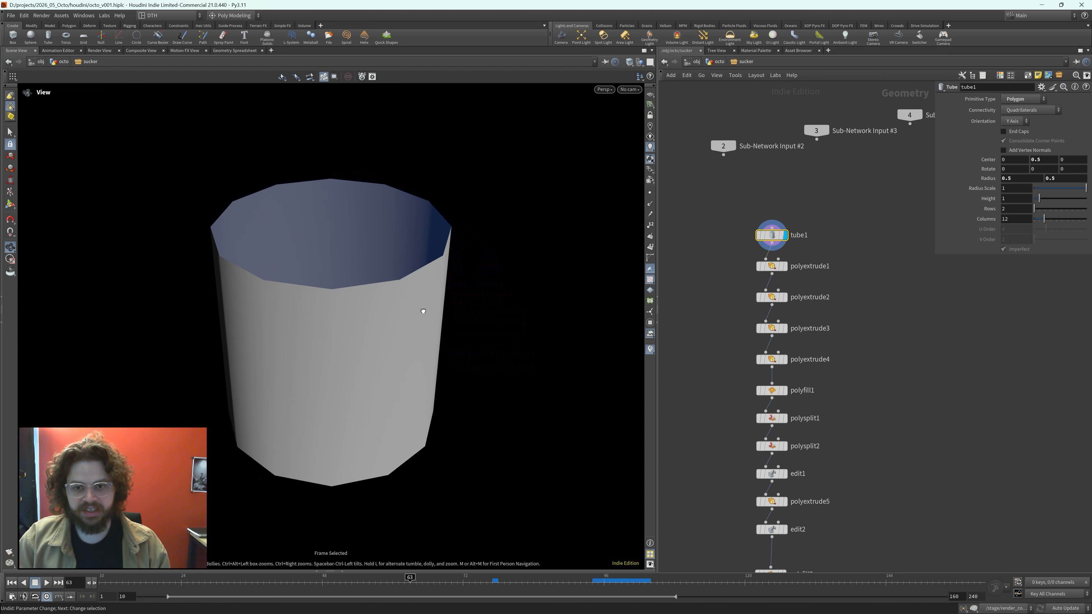
- Display polyextrude1 through polyextrude4 and polyfill1 in turn to examine how the tube's top is inset, recessed and capped
{"action": "left_click", "coordinate": [774, 266]}
{"action": "key", "text": "r"}
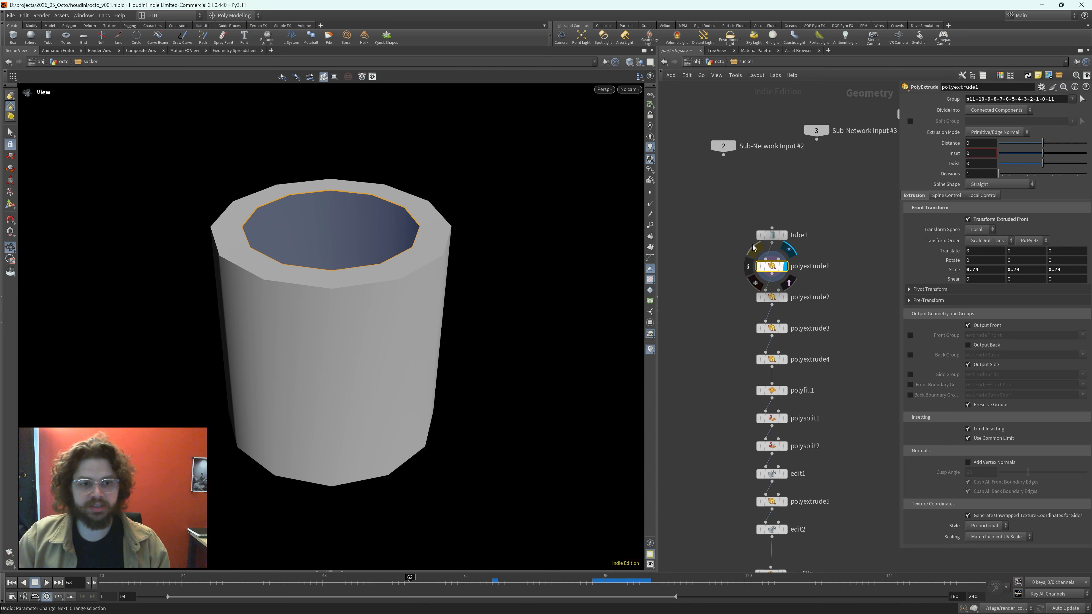
{"action": "left_click", "coordinate": [777, 297]}
{"action": "key", "text": "r"}
{"action": "left_click_drag", "start_coordinate": [712, 325], "coordinate": [800, 342]}
{"action": "key", "text": "r"}
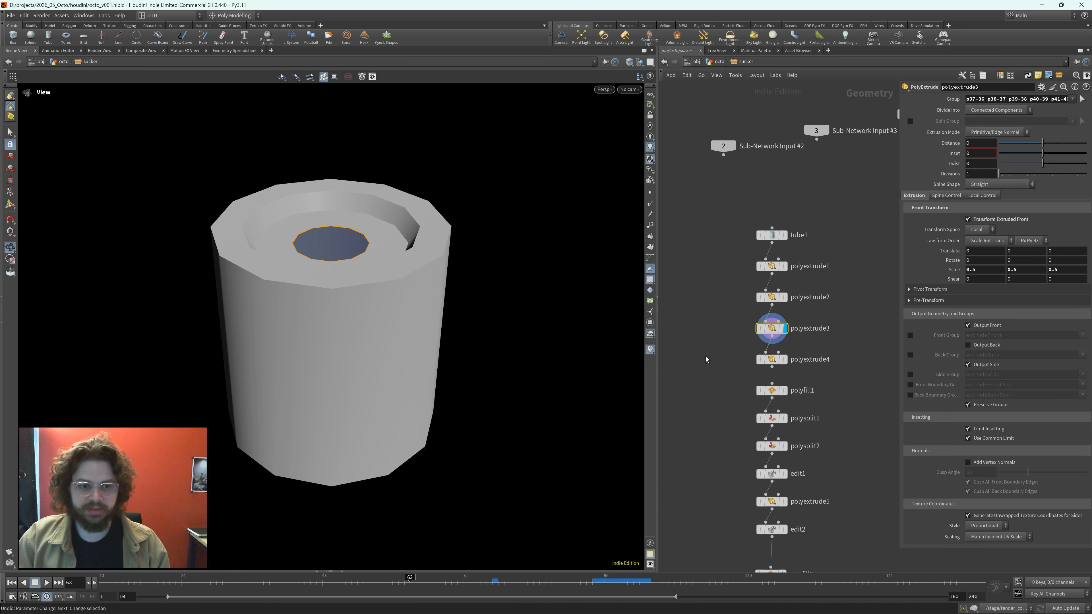
{"action": "left_click_drag", "start_coordinate": [705, 357], "coordinate": [832, 400]}
{"action": "key", "text": "r"}
{"action": "left_click_drag", "start_coordinate": [708, 398], "coordinate": [751, 404]}
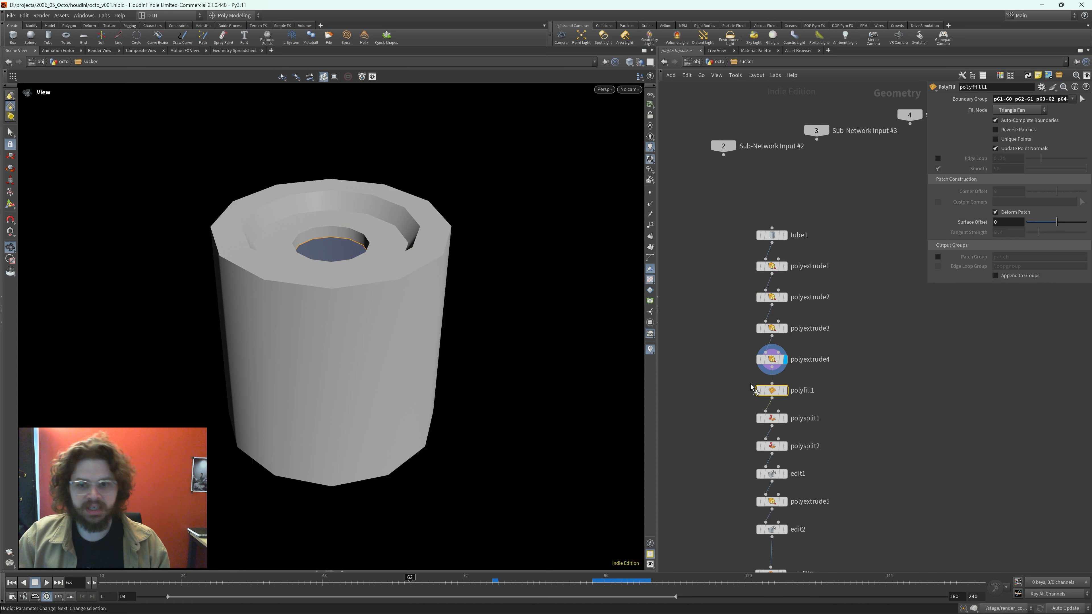
{"action": "key", "text": "r"}
- Display edit2, polyfill2, color2 and attribcreate1 in turn to examine the flared base, the colouring and the sucker attribute
{"action": "middle_click_drag", "start_coordinate": [871, 442], "coordinate": [885, 371]}
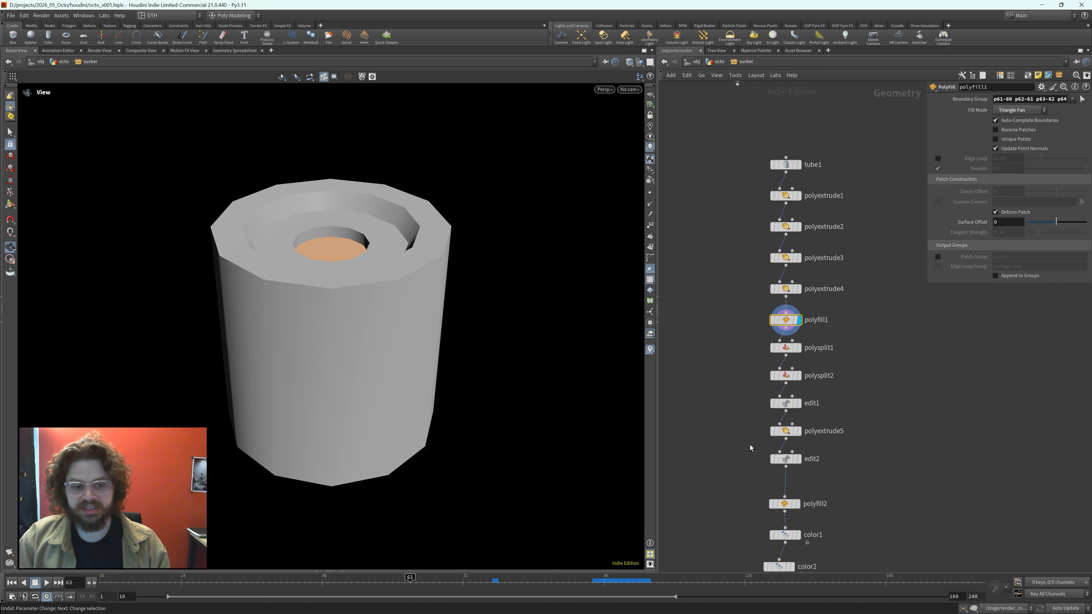
{"action": "left_click_drag", "start_coordinate": [750, 444], "coordinate": [843, 471]}
{"action": "key", "text": "r"}
{"action": "middle_click_drag", "start_coordinate": [865, 500], "coordinate": [853, 380]}
{"action": "left_click_drag", "start_coordinate": [731, 365], "coordinate": [815, 397]}
{"action": "key", "text": "r"}
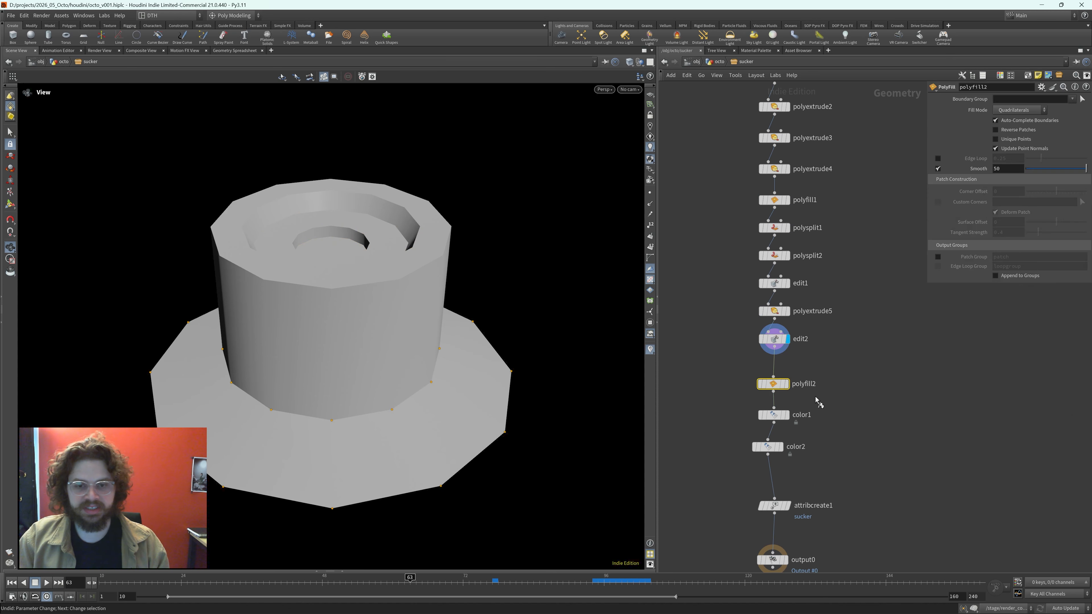
{"action": "key", "text": "r"}
{"action": "left_click_drag", "start_coordinate": [720, 439], "coordinate": [813, 463]}
{"action": "key", "text": "r"}
{"action": "left_click_drag", "start_coordinate": [727, 493], "coordinate": [862, 512]}
{"action": "key", "text": "r"}
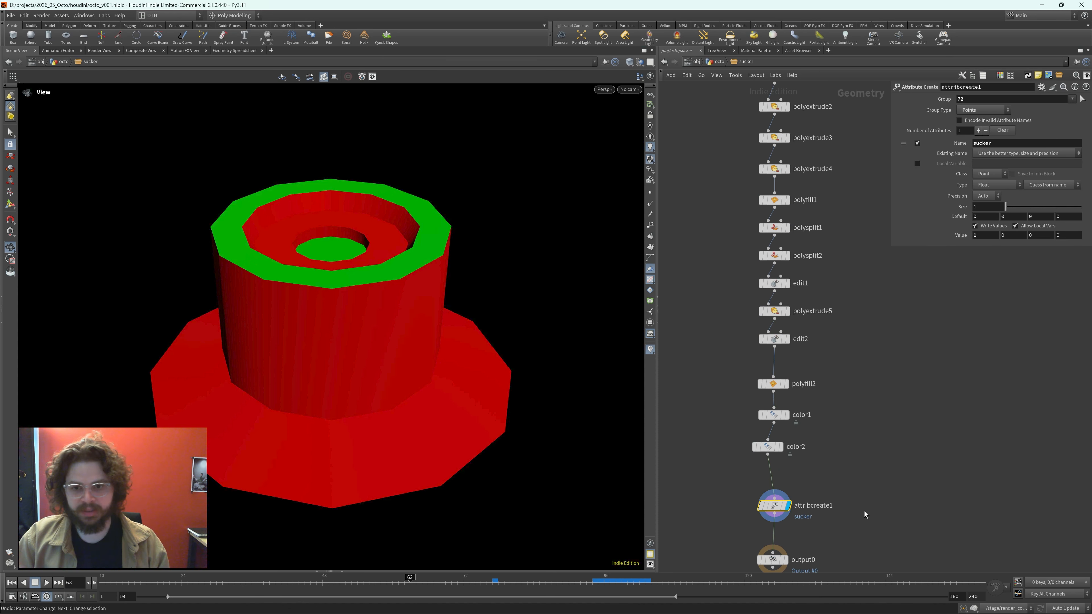
- Add a second Tube node beside the existing sucker chain and display it
{"action": "scroll", "coordinate": [863, 484], "scroll_direction": "down", "scroll_amount": 2}
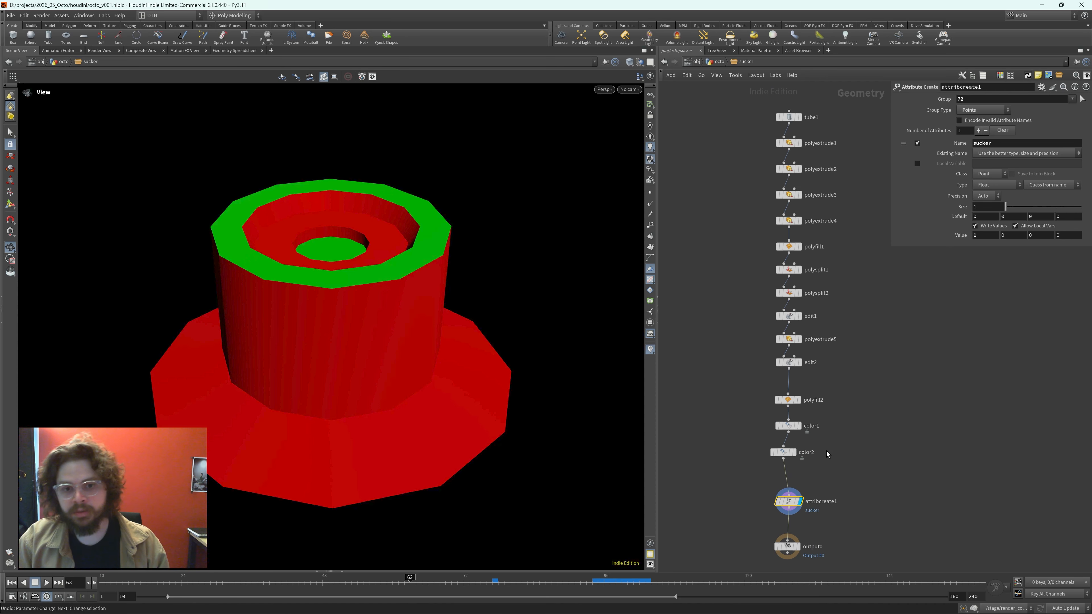
{"action": "middle_click_drag", "start_coordinate": [789, 404], "coordinate": [845, 431]}
{"action": "middle_click_drag", "start_coordinate": [736, 248], "coordinate": [726, 330]}
{"action": "key", "text": "Tab"}
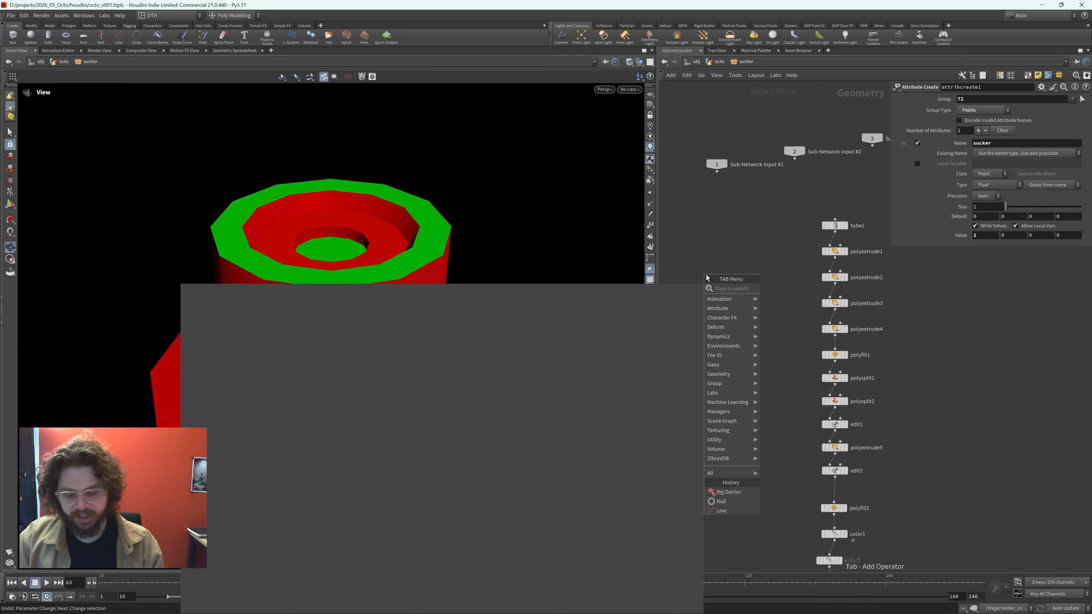
{"action": "key", "text": "Escape"}
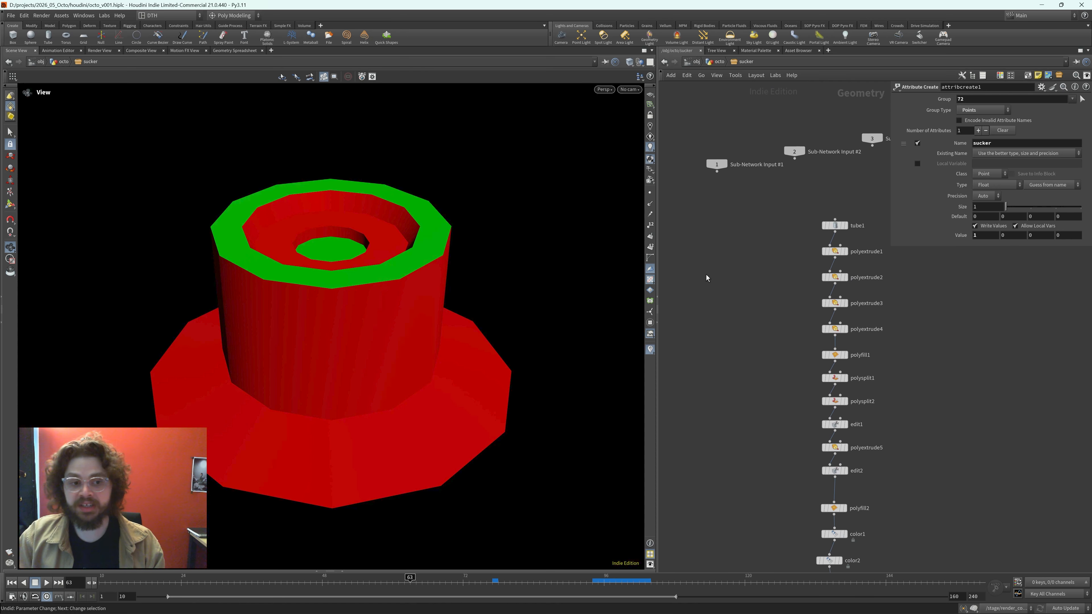
{"action": "left_click", "coordinate": [736, 257]}
{"action": "left_click_drag", "start_coordinate": [763, 229], "coordinate": [717, 280]}
{"action": "key", "text": "r"}
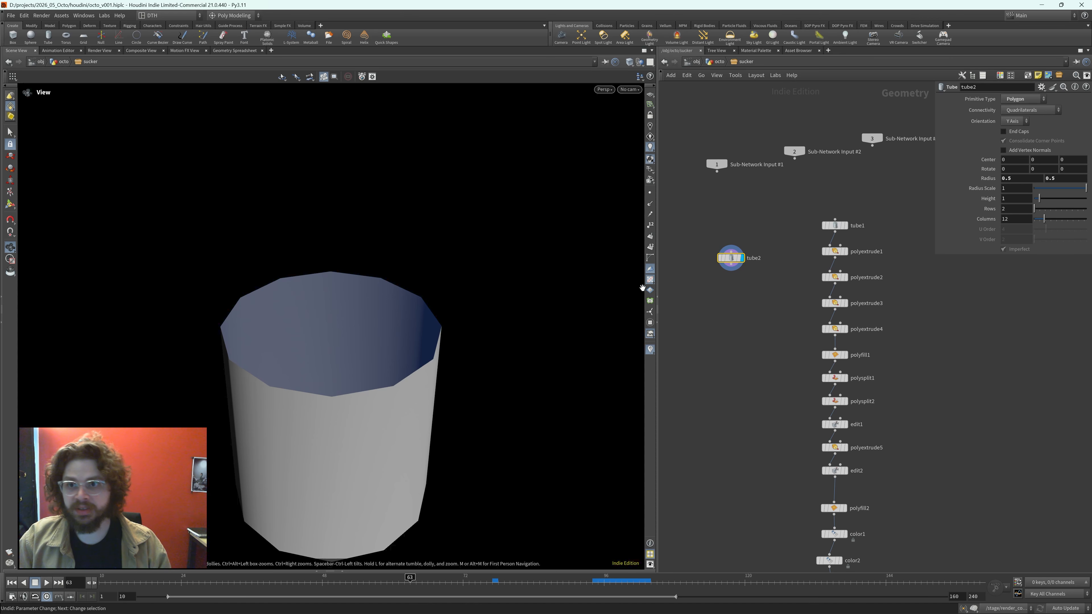
- PolyExtrude the new tube's upper edge loop with the Poly Modeling tools, transforming the extruded front and scaling it to 0.5
{"action": "left_click", "coordinate": [241, 16]}
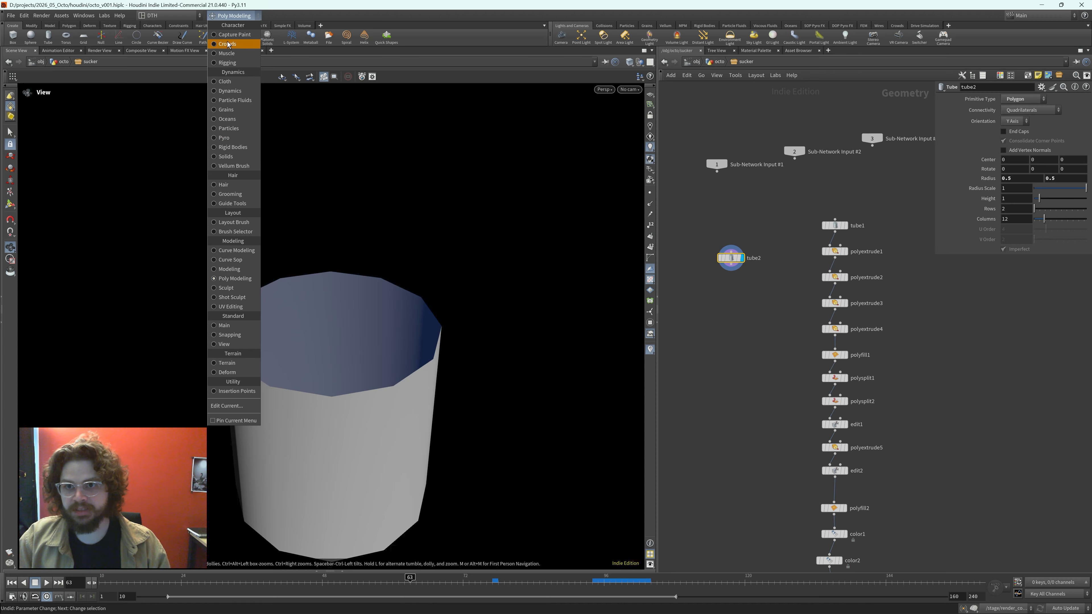
{"action": "left_click", "coordinate": [231, 280]}
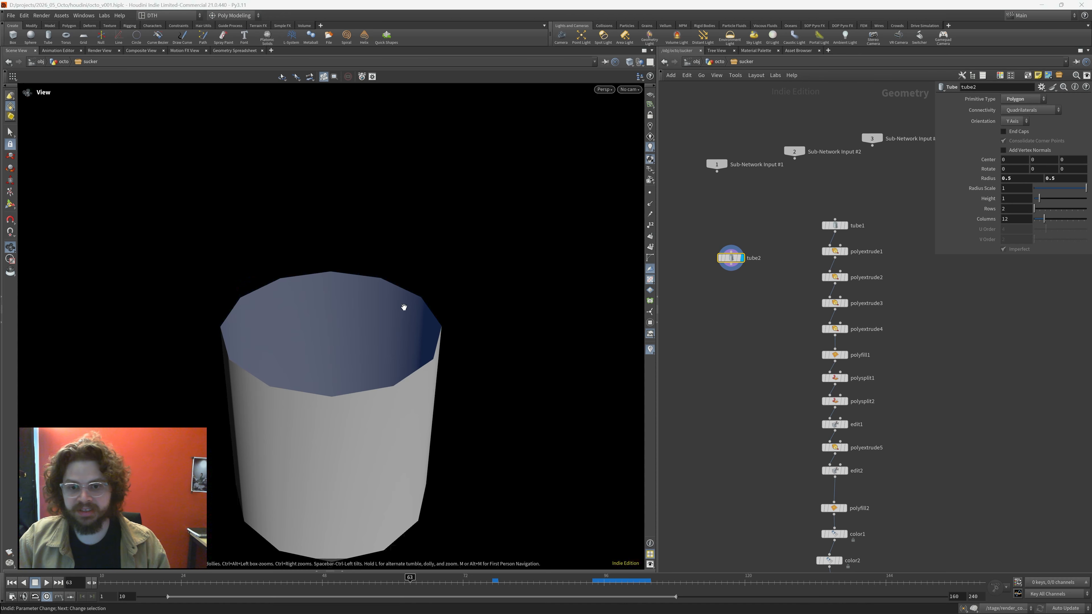
{"action": "key", "text": "s"}
{"action": "key", "text": "3"}
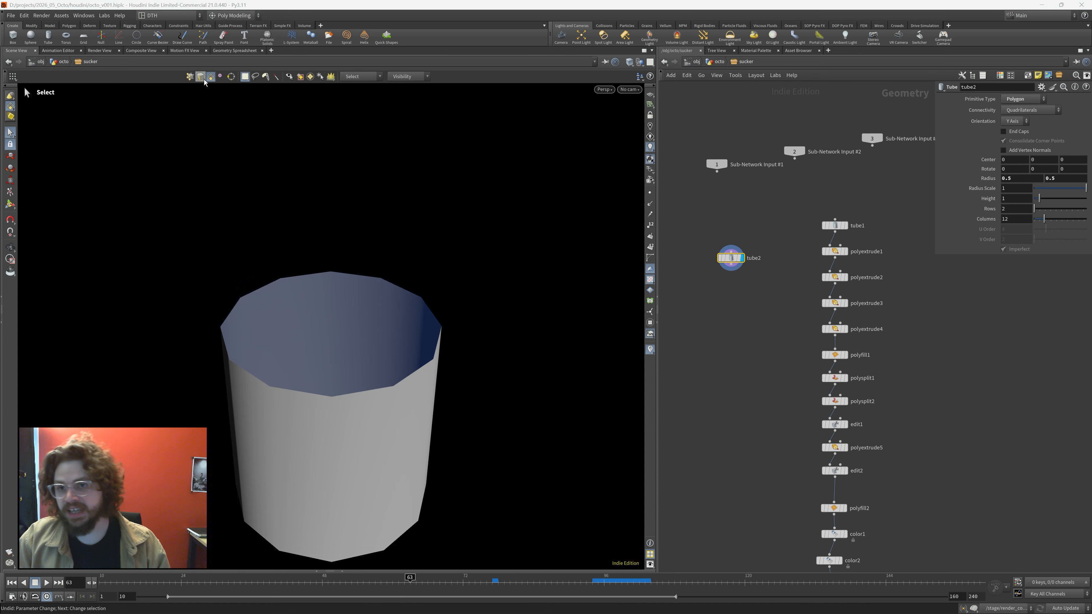
{"action": "double_click", "coordinate": [317, 276]}
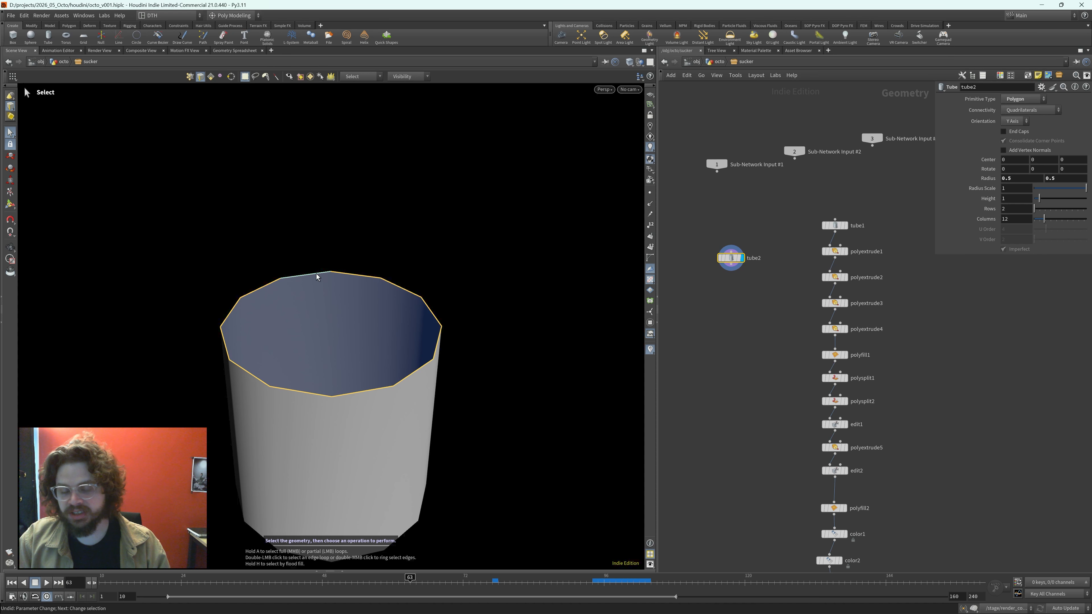
{"action": "key", "text": "c"}
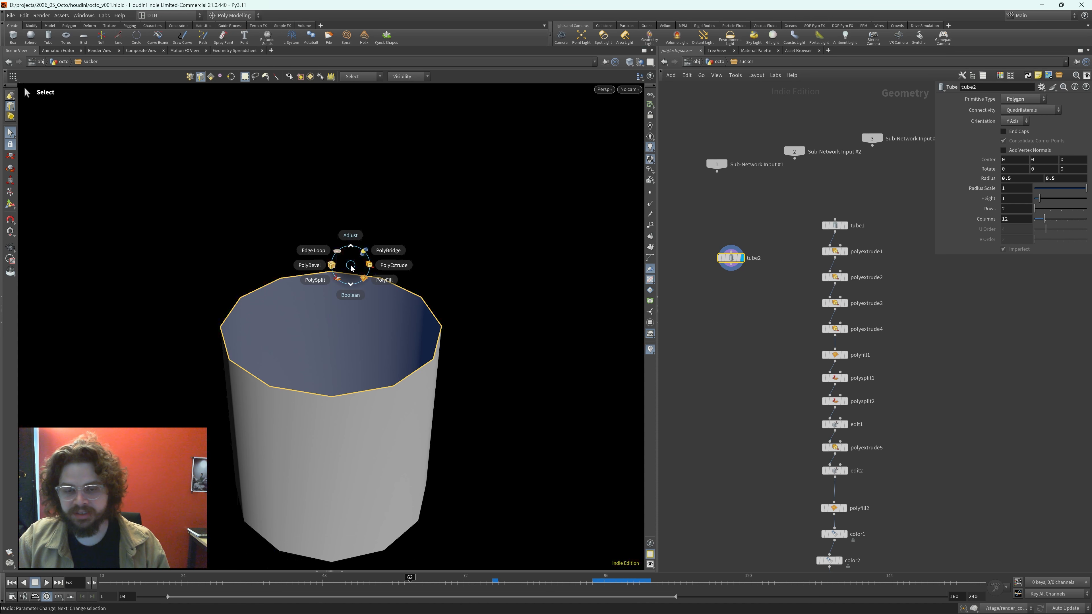
{"action": "left_click", "coordinate": [427, 274]}
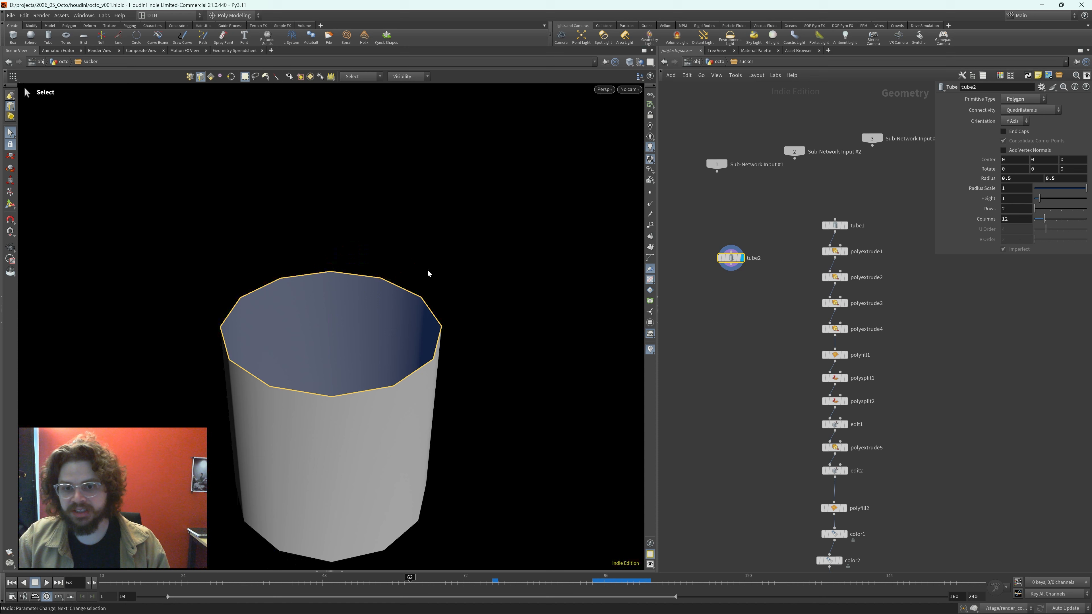
{"action": "left_click", "coordinate": [967, 220]}
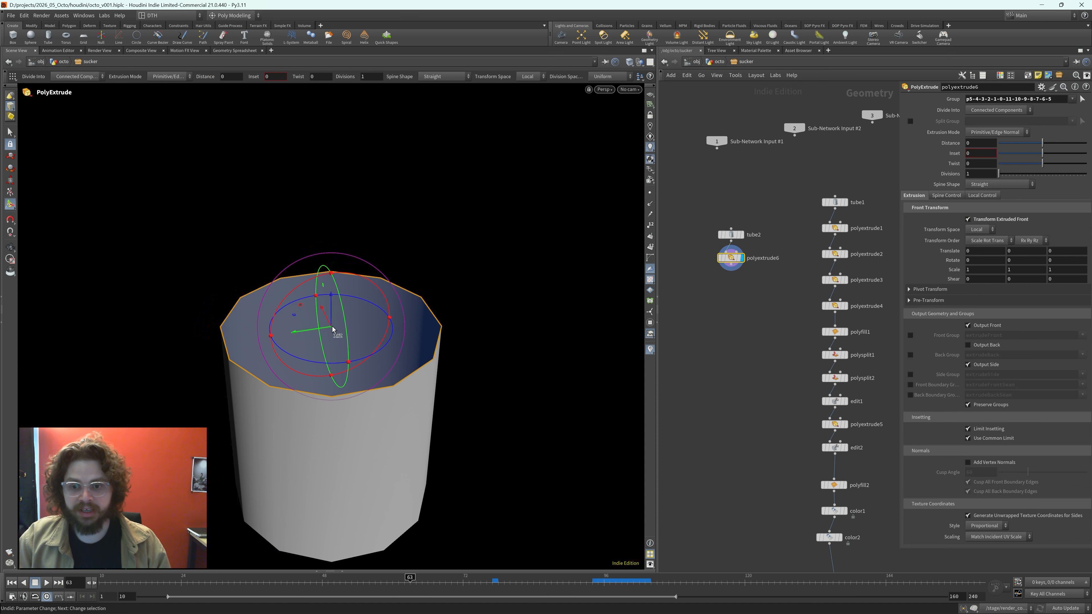
{"action": "left_click_drag", "start_coordinate": [333, 332], "coordinate": [324, 244]}
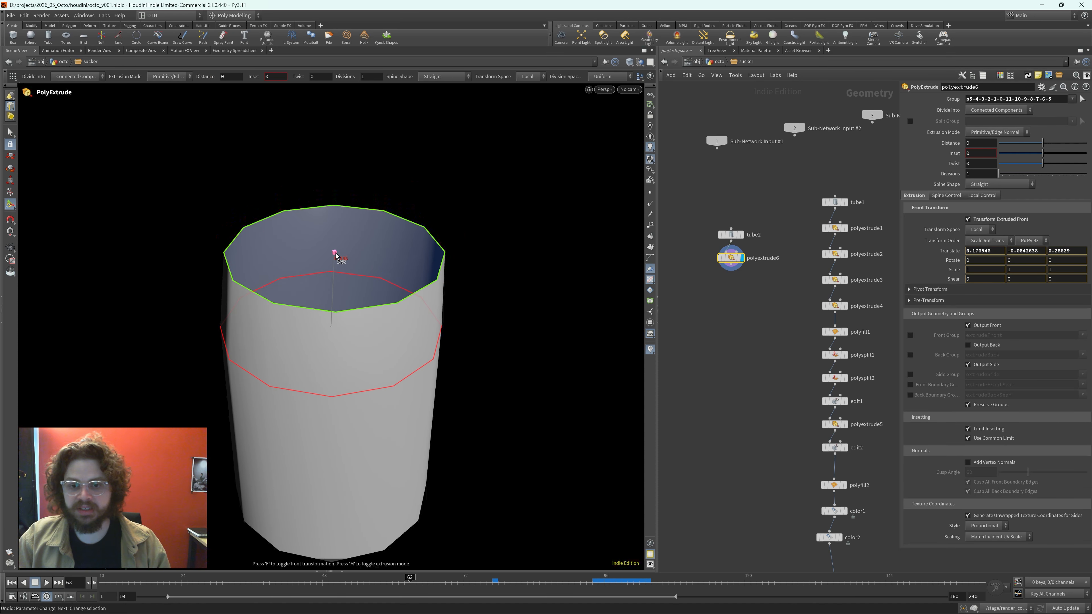
{"action": "key", "text": "ctrl+z"}
{"action": "middle_click_drag", "start_coordinate": [952, 274], "coordinate": [940, 274]}
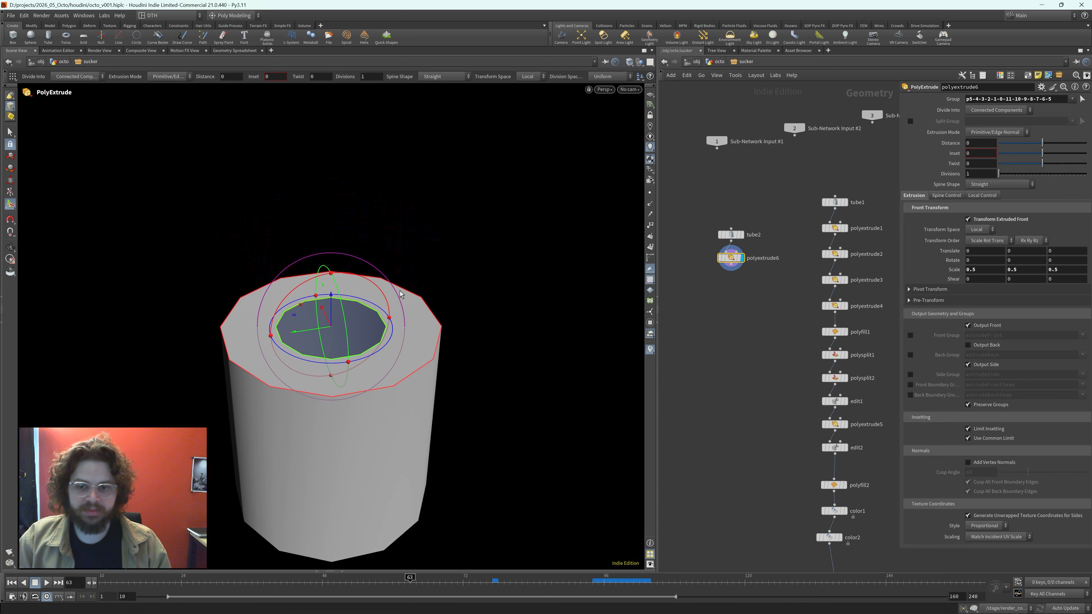
- PolyExtrude the inner edge loop again with Transform Extruded Front enabled, moving it down about 0.25 into the tube
{"action": "key", "text": "c"}
{"action": "left_click", "coordinate": [442, 290]}
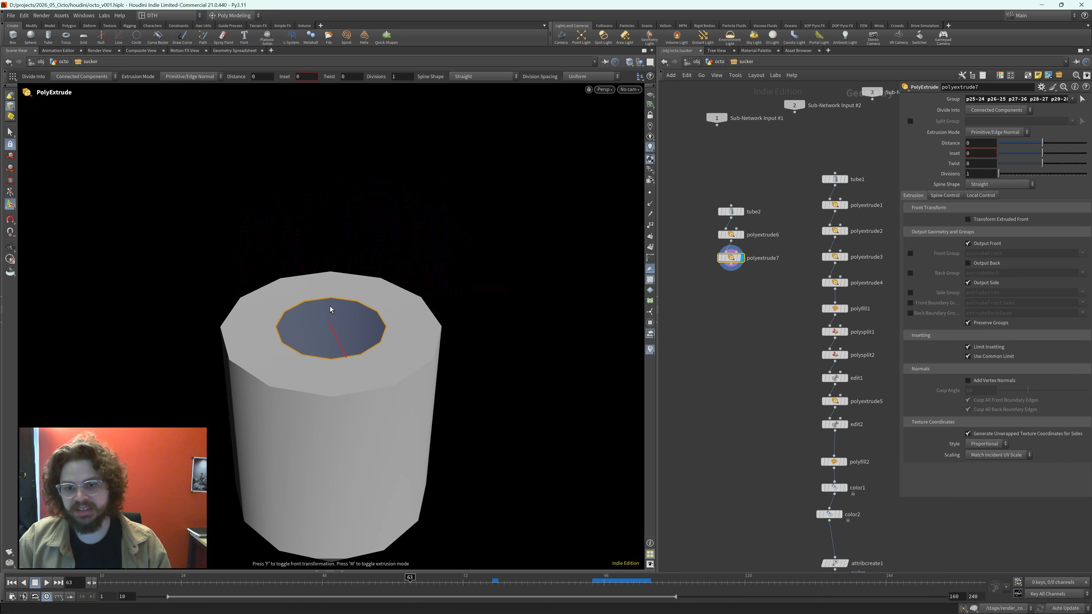
{"action": "left_click", "coordinate": [968, 219]}
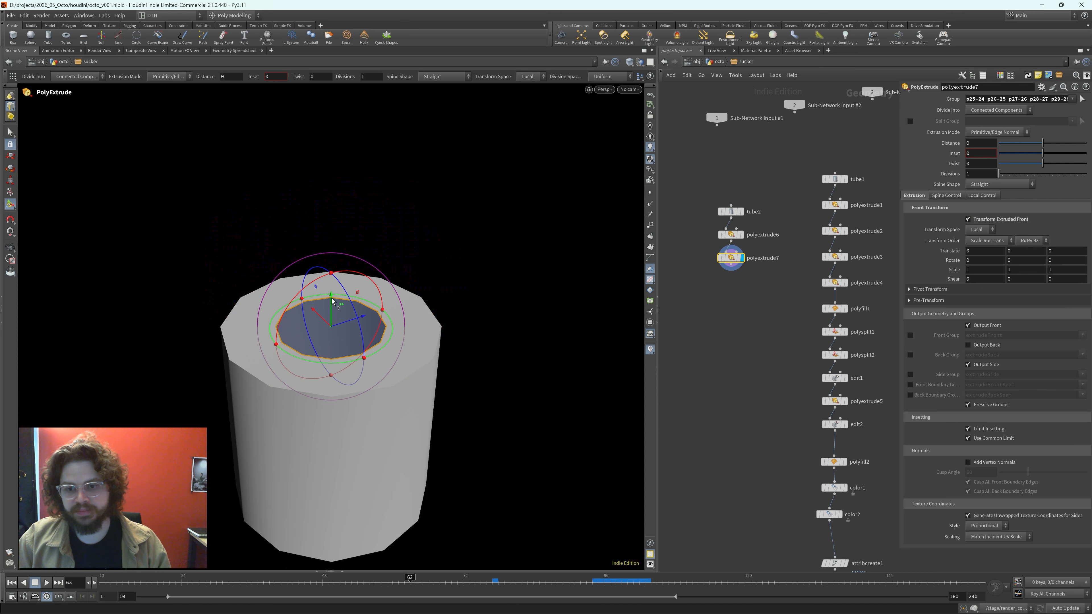
{"action": "left_click_drag", "start_coordinate": [332, 308], "coordinate": [330, 345]}
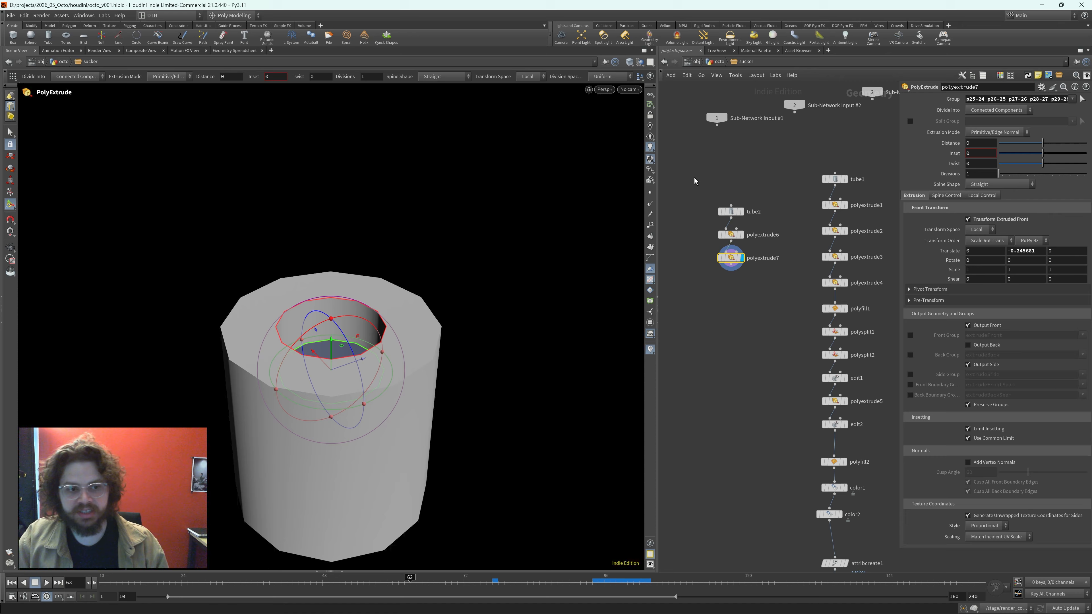
- Delete the demonstration nodes tube2, polyextrude6 and polyextrude7
{"action": "left_click_drag", "start_coordinate": [695, 178], "coordinate": [760, 304]}
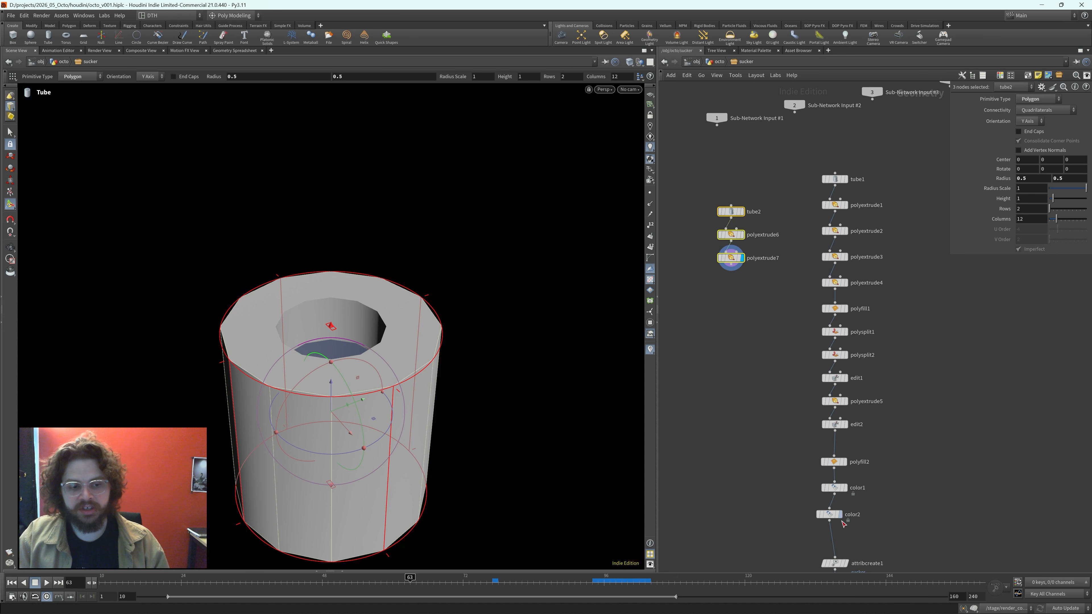
{"action": "left_click_drag", "start_coordinate": [711, 179], "coordinate": [778, 301]}
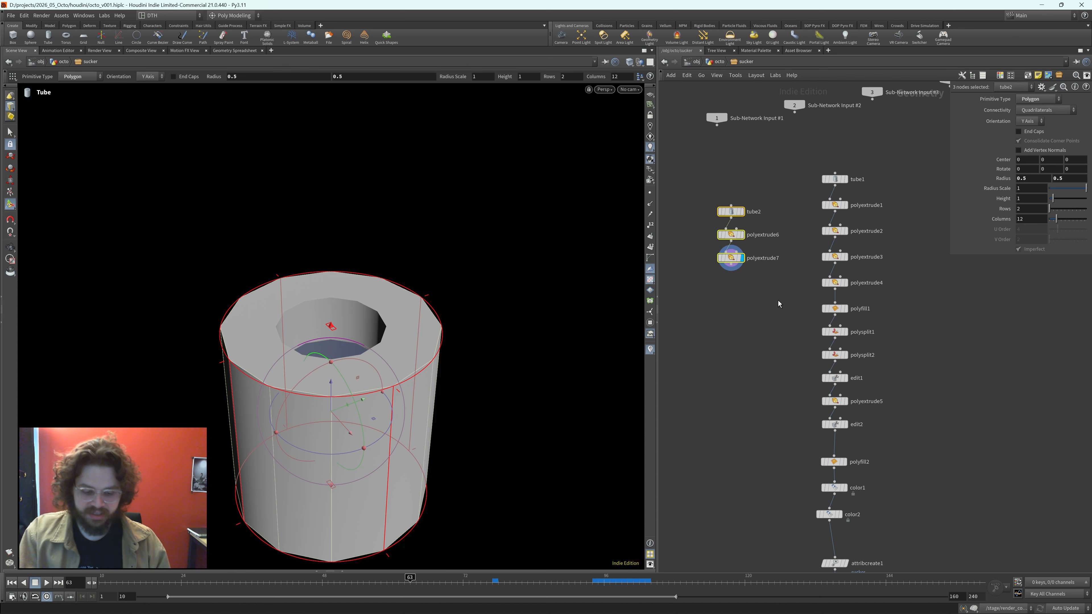
{"action": "key", "text": "Delete"}
- Examine the end of the sucker chain and the coloured sucker from a higher angle, and return to the octo network
{"action": "scroll", "coordinate": [765, 447], "scroll_direction": "down", "scroll_amount": 1}
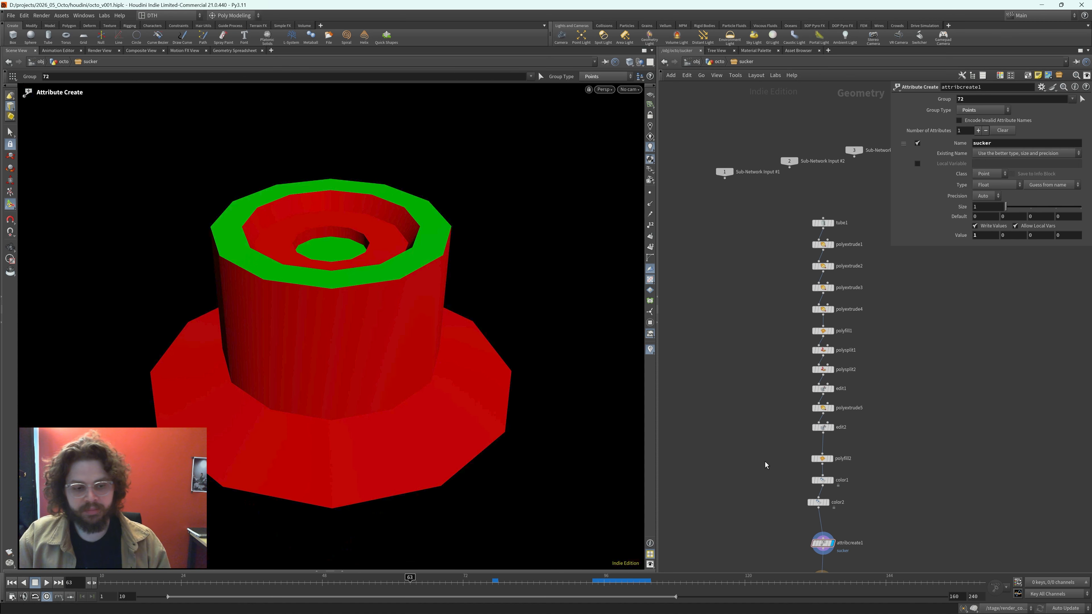
{"action": "middle_click_drag", "start_coordinate": [766, 476], "coordinate": [757, 334]}
{"action": "left_click_drag", "start_coordinate": [771, 226], "coordinate": [771, 226]}
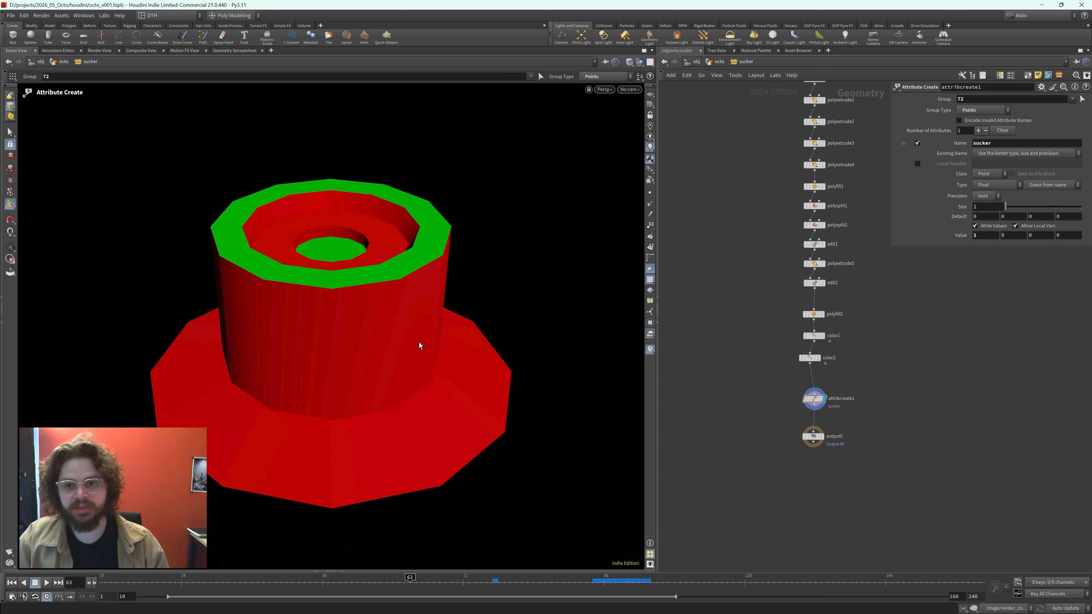
{"action": "left_click_drag", "start_coordinate": [419, 345], "coordinate": [383, 221], "text": "alt"}
{"action": "left_click_drag", "start_coordinate": [405, 329], "coordinate": [423, 336]}
{"action": "key", "text": "Return"}
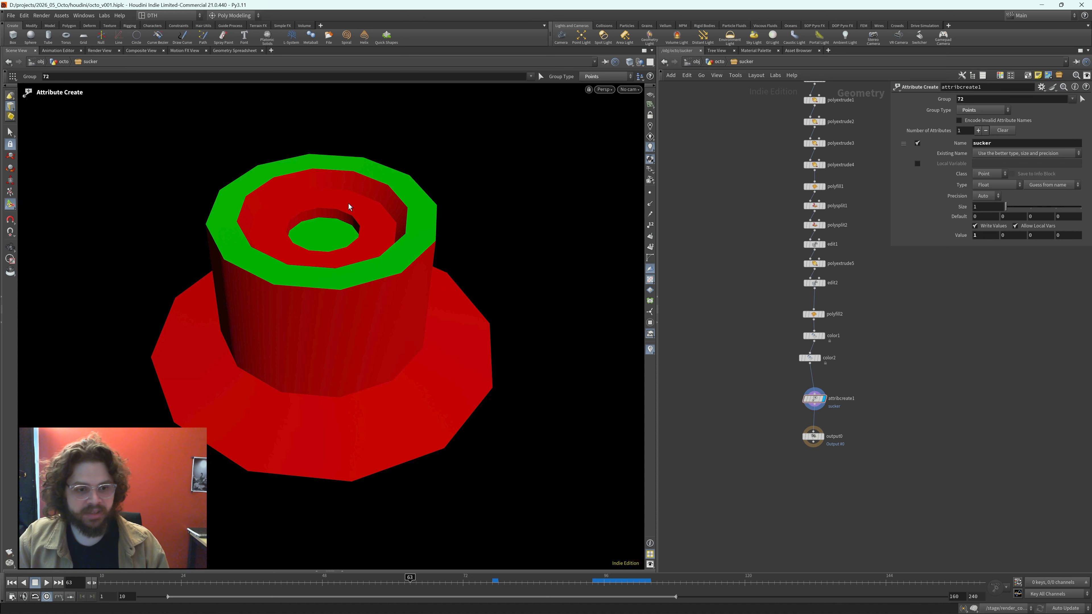
{"action": "left_click", "coordinate": [722, 62]}
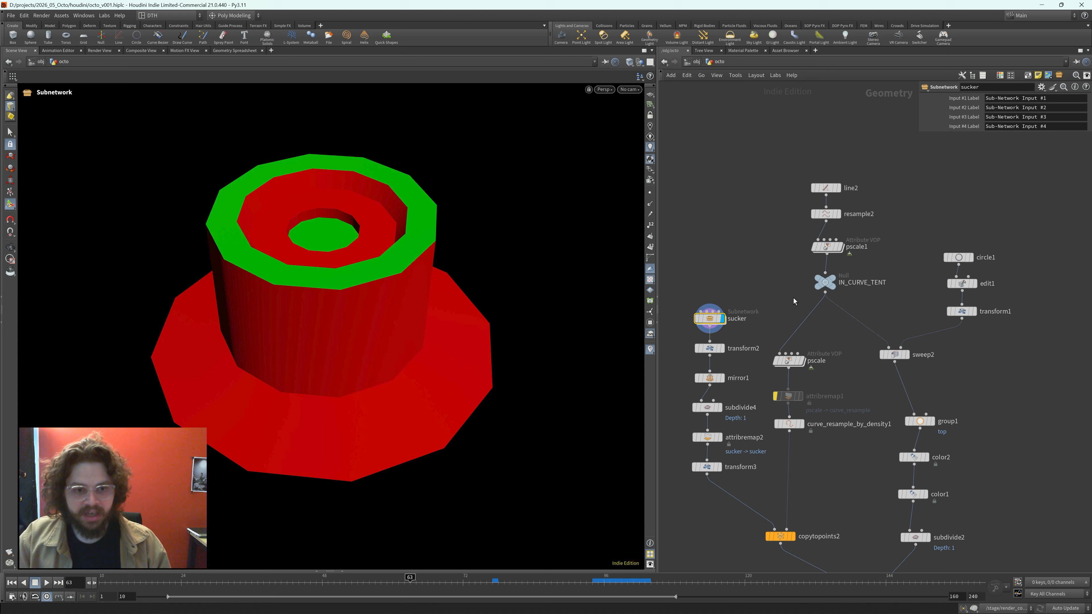
- Display transform2 and mirror1 in turn to examine how the sucker is offset, tilted and mirrored into a pair
{"action": "left_click", "coordinate": [699, 346]}
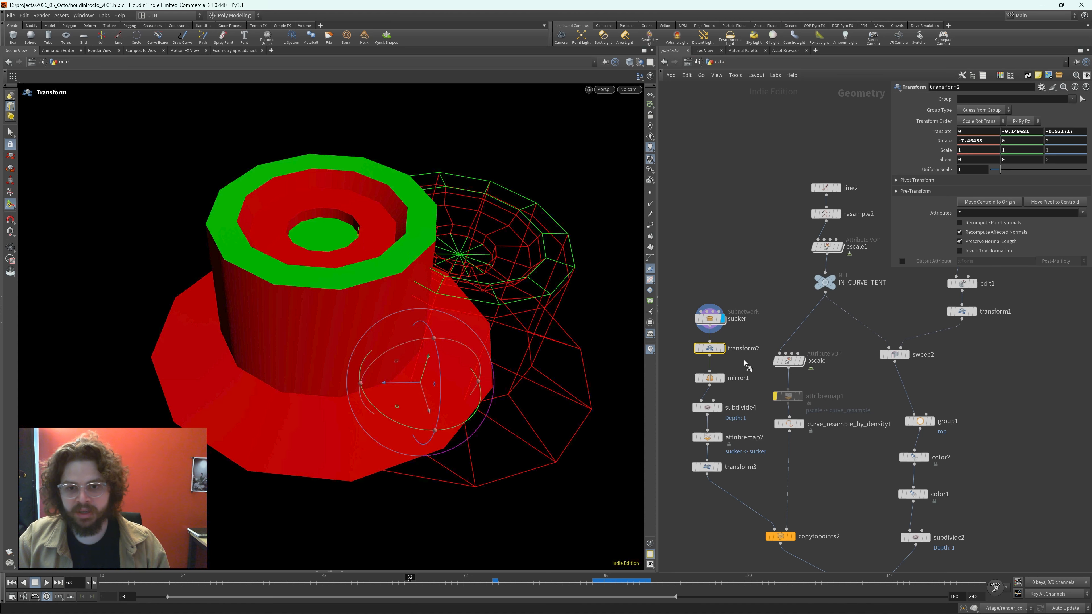
{"action": "key", "text": "r"}
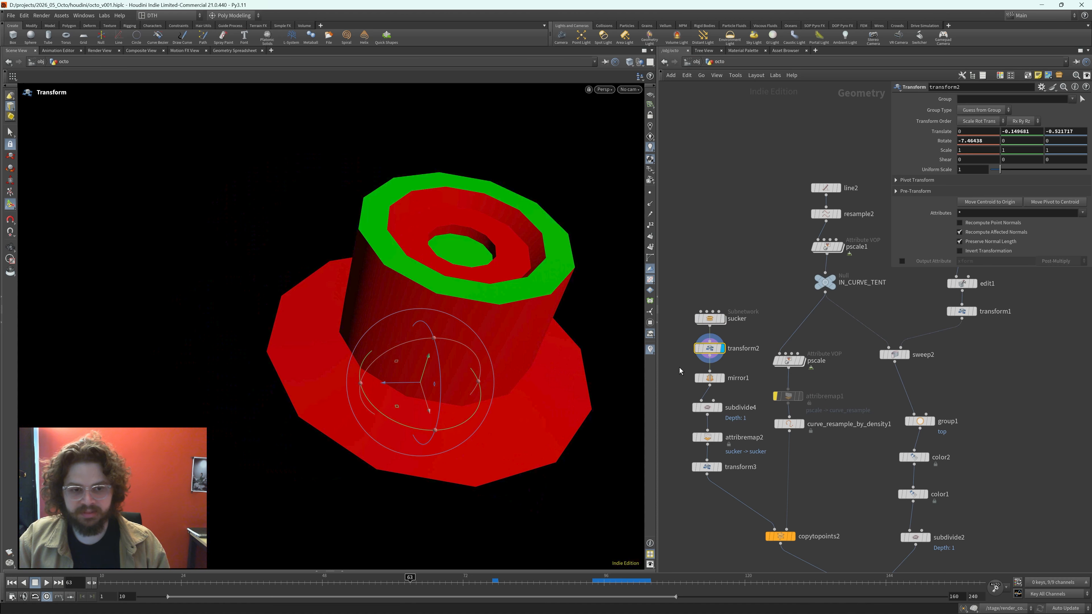
{"action": "left_click", "coordinate": [714, 377]}
{"action": "key", "text": "r"}
{"action": "right_click_drag", "start_coordinate": [454, 338], "coordinate": [334, 349], "text": "alt"}
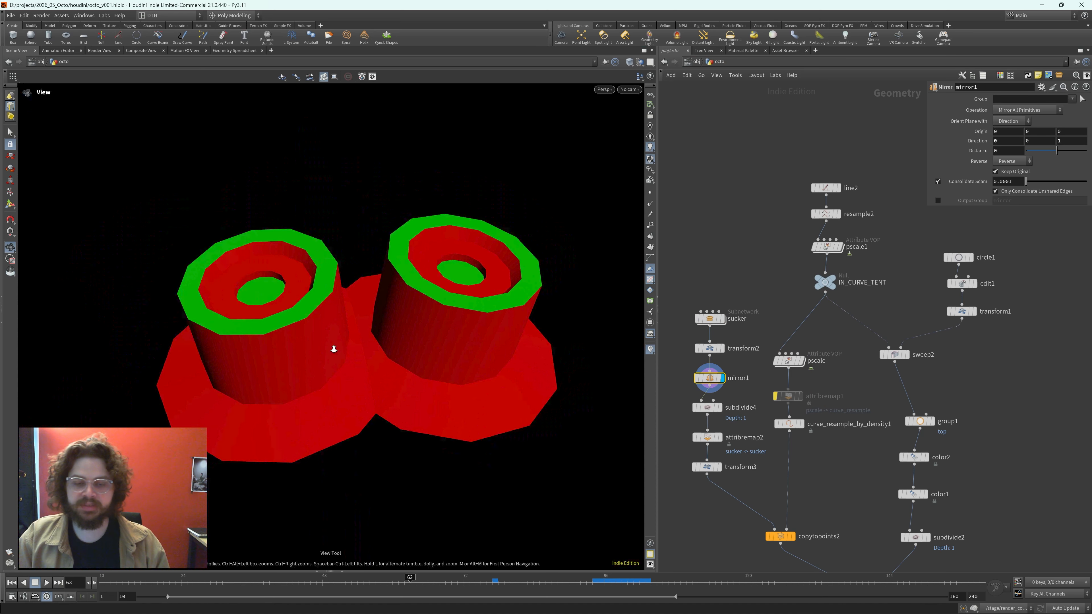
- Display subdivide4 and attribremap2 in turn to examine how the mirrored sucker pair is smoothed and its sucker attribute remapped
{"action": "left_click_drag", "start_coordinate": [333, 349], "coordinate": [416, 366]}
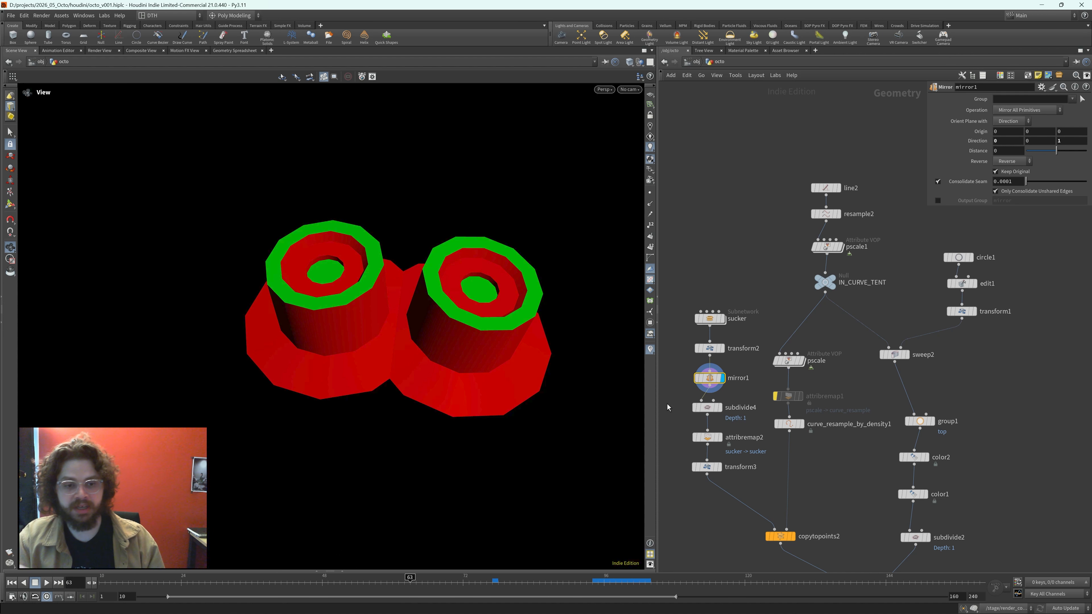
{"action": "left_click", "coordinate": [708, 407]}
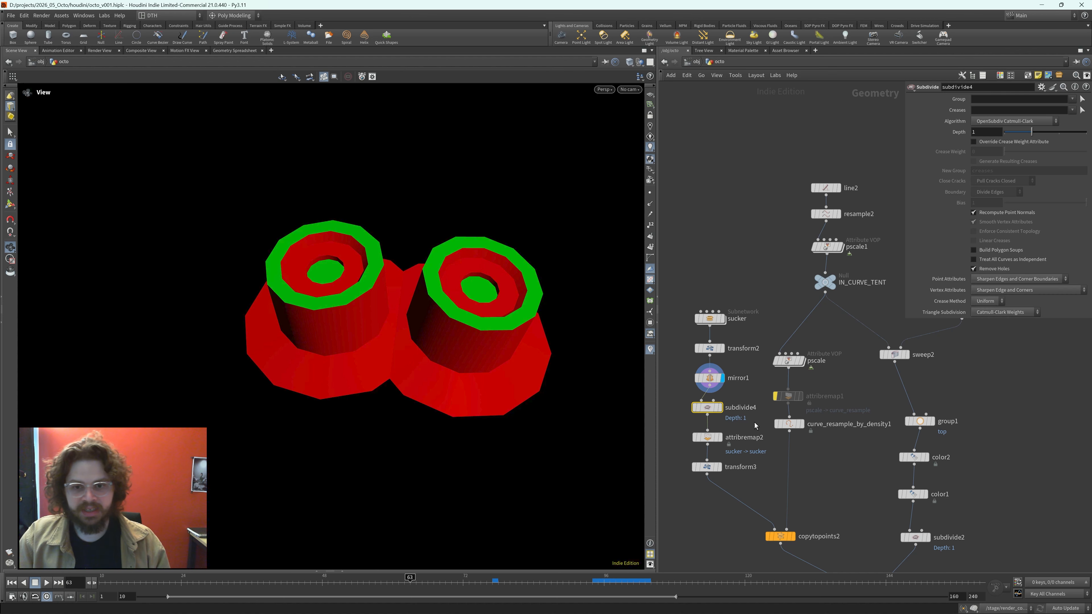
{"action": "left_click", "coordinate": [720, 407]}
{"action": "left_click_drag", "start_coordinate": [524, 424], "coordinate": [453, 381]}
{"action": "left_click", "coordinate": [699, 438]}
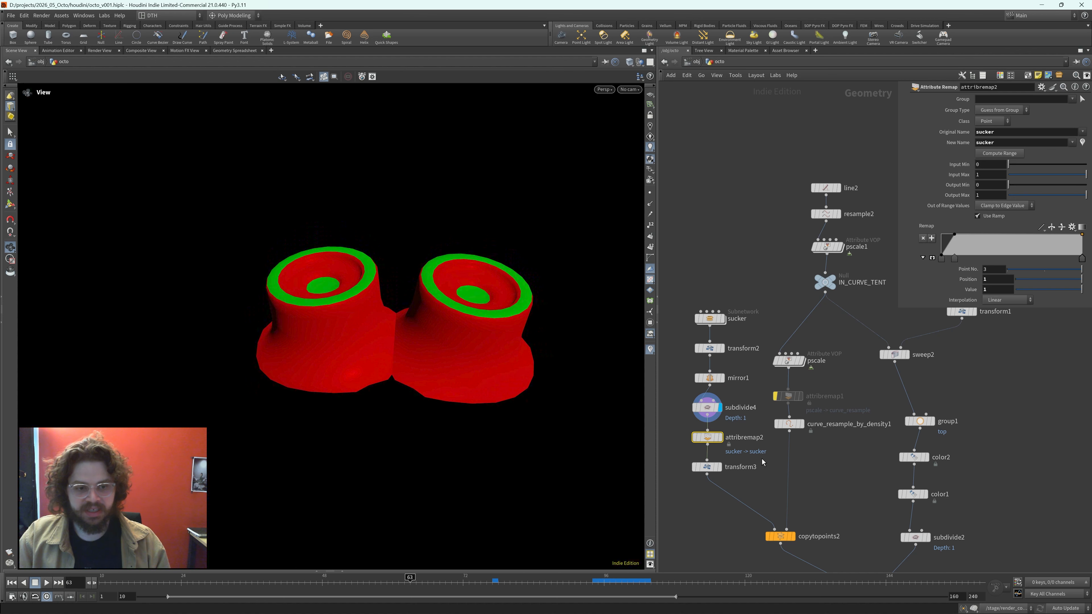
{"action": "key", "text": "r"}
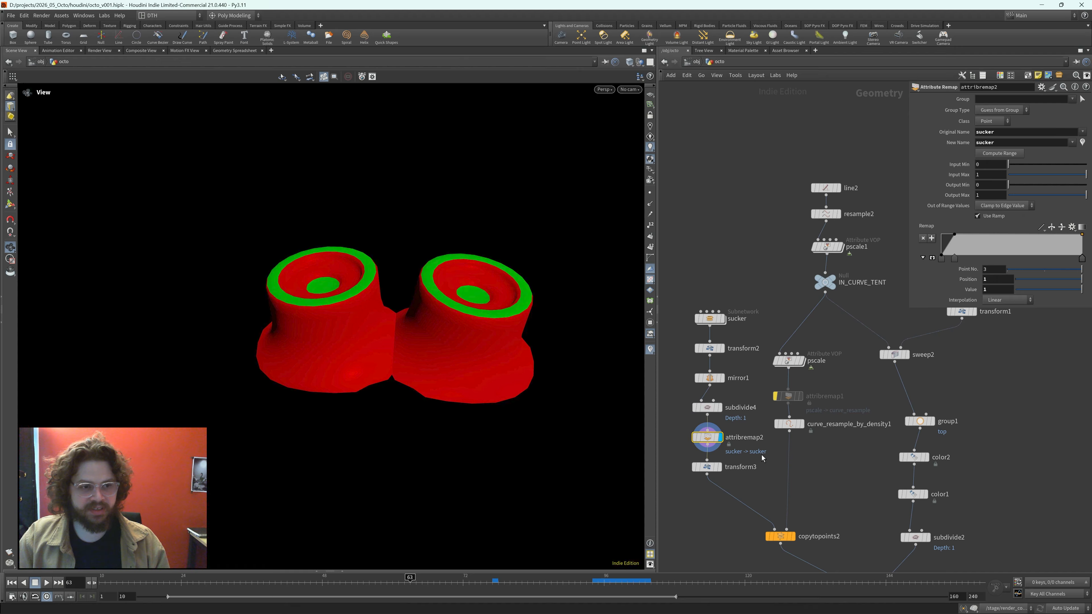
{"action": "mouse_move", "coordinate": [697, 425]}
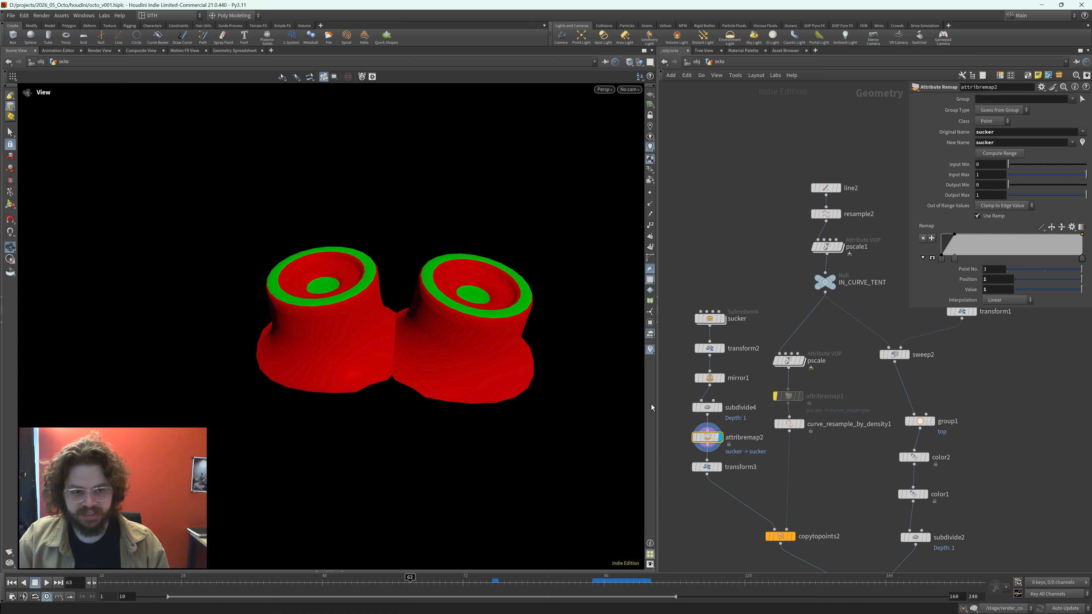
- Display transform3, frame the sucker pair and examine its orientation after the final rotation and scaling
{"action": "left_click", "coordinate": [706, 466]}
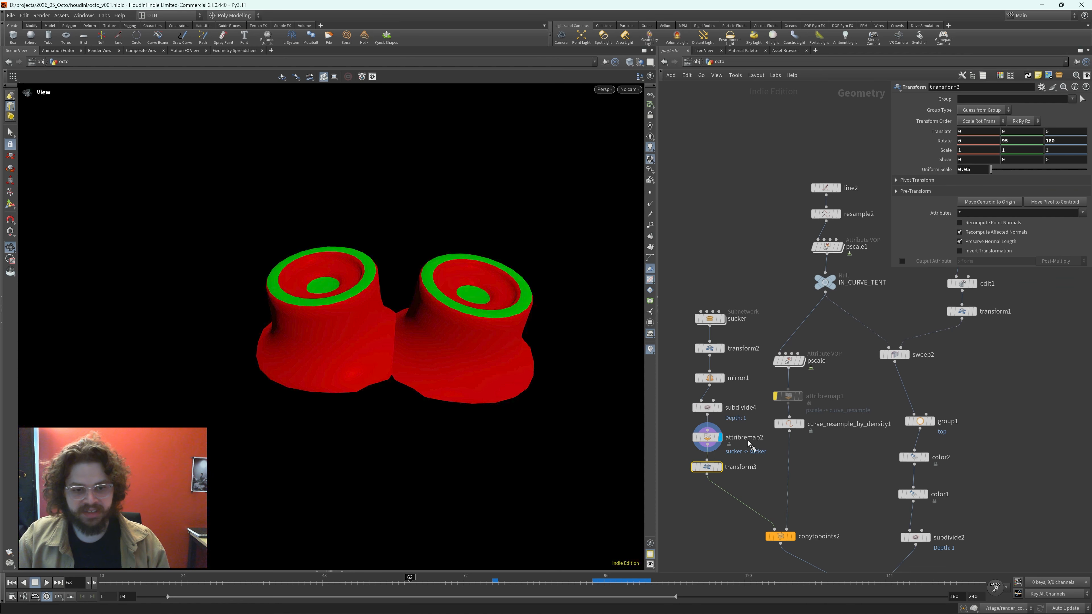
{"action": "key", "text": "r"}
{"action": "key", "text": "f"}
{"action": "left_click_drag", "start_coordinate": [327, 378], "coordinate": [344, 250], "text": "alt"}
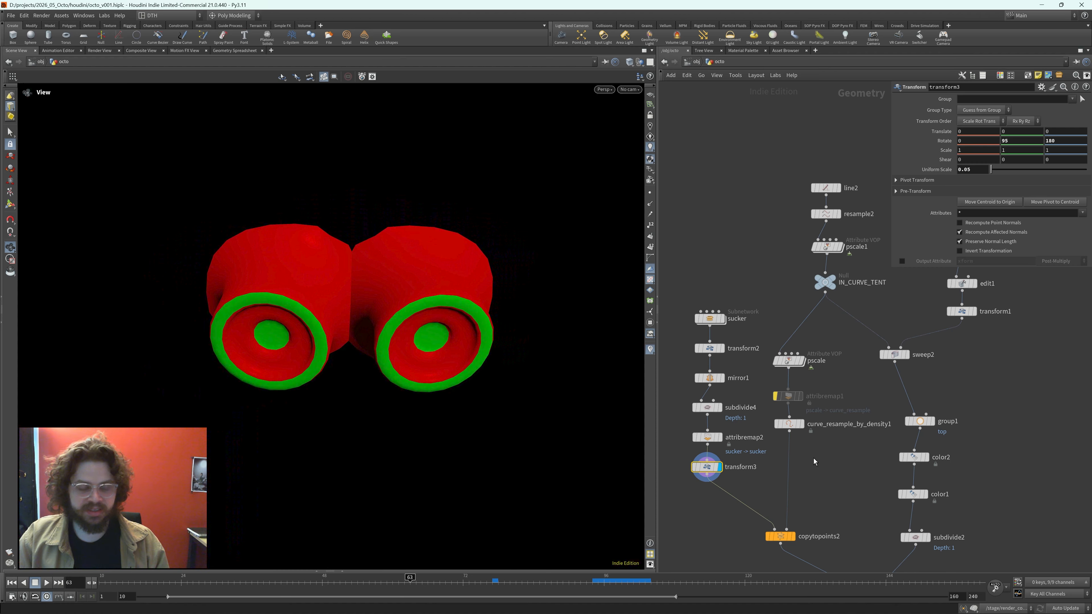
- Bypass the curve_resample_by_density1 and pscale nodes on the branch that supplies the sucker points
{"action": "scroll", "coordinate": [856, 431], "scroll_direction": "up", "scroll_amount": 5}
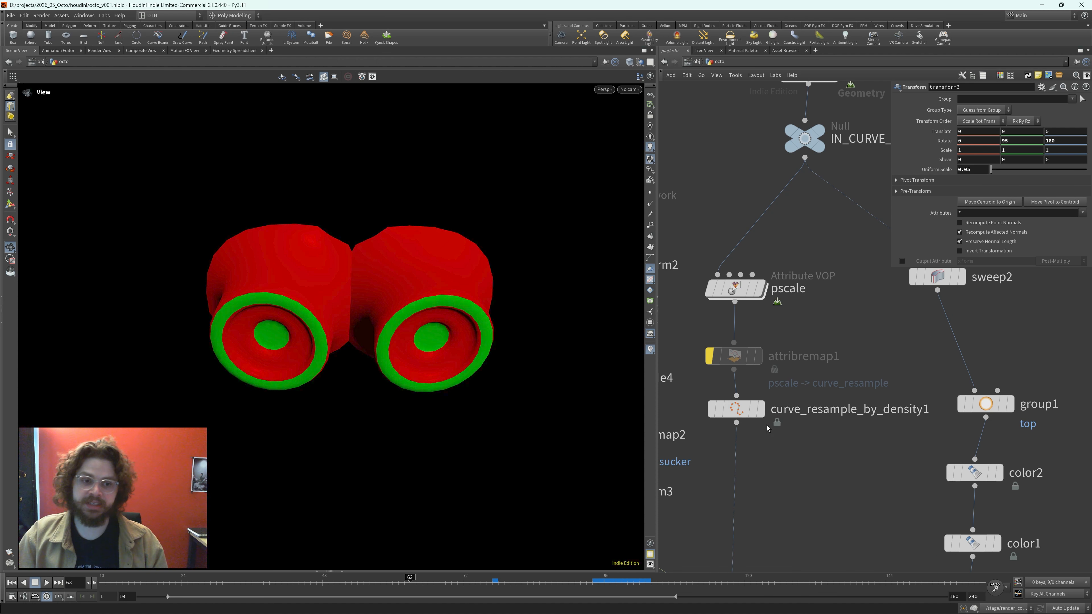
{"action": "mouse_move", "coordinate": [712, 393]}
{"action": "scroll", "coordinate": [816, 493], "scroll_direction": "down", "scroll_amount": 5}
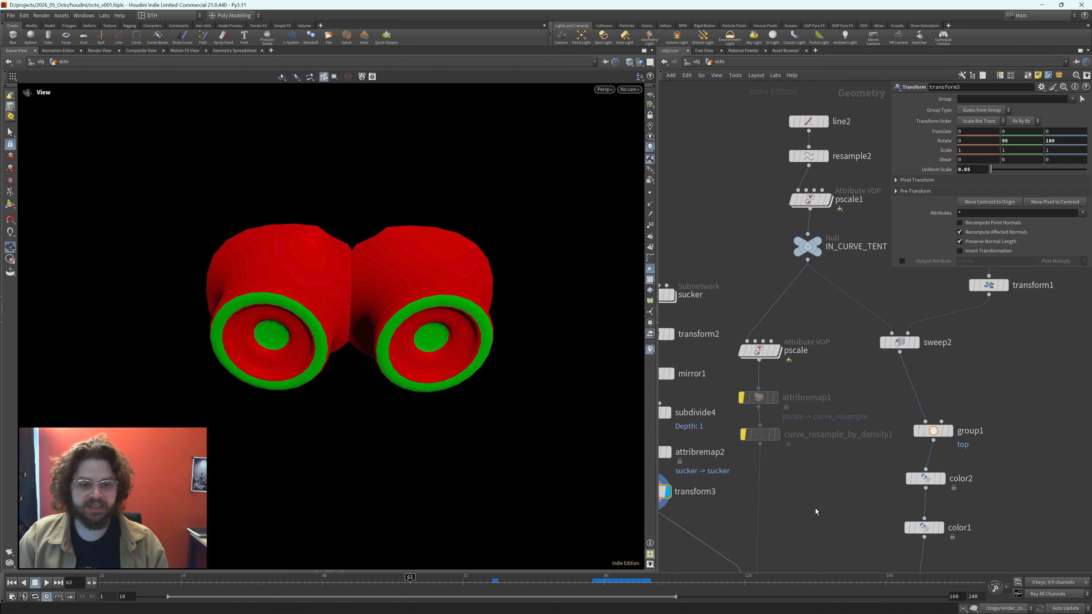
{"action": "left_click", "coordinate": [832, 280]}
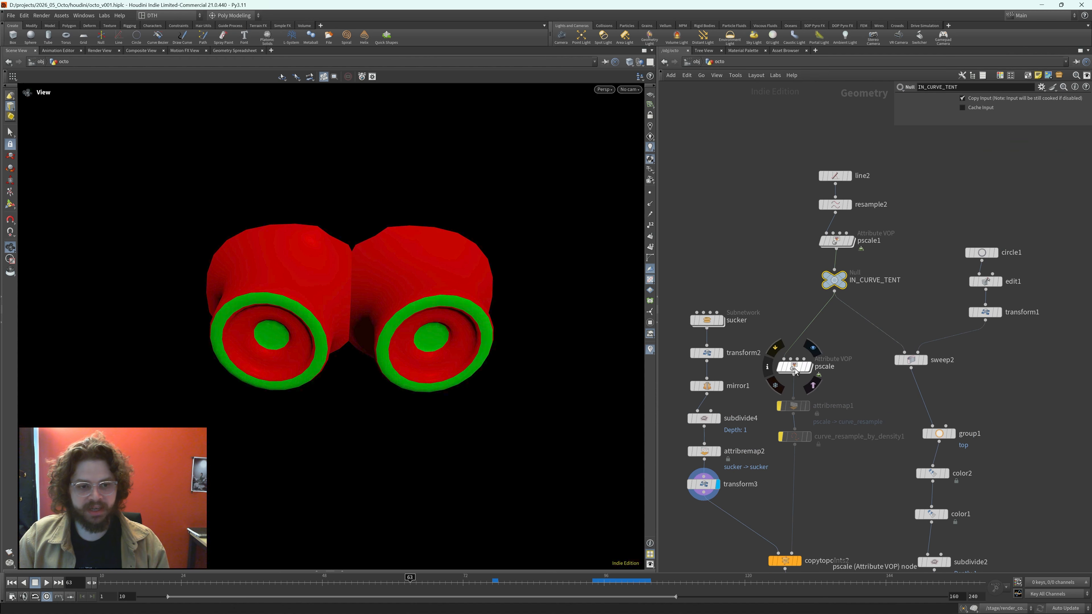
{"action": "left_click", "coordinate": [774, 371]}
- Display copytopoints2 and frame the row of suckers copied along the tentacle curve
{"action": "left_click", "coordinate": [785, 560]}
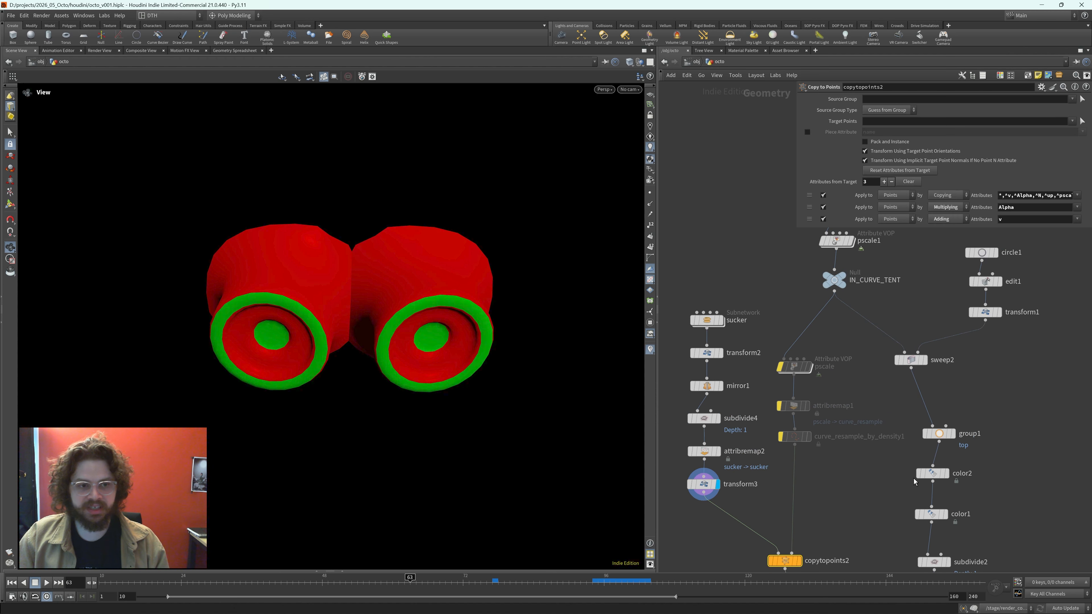
{"action": "left_click", "coordinate": [799, 560]}
{"action": "key", "text": "space+f"}
{"action": "left_click_drag", "start_coordinate": [427, 361], "coordinate": [511, 385]}
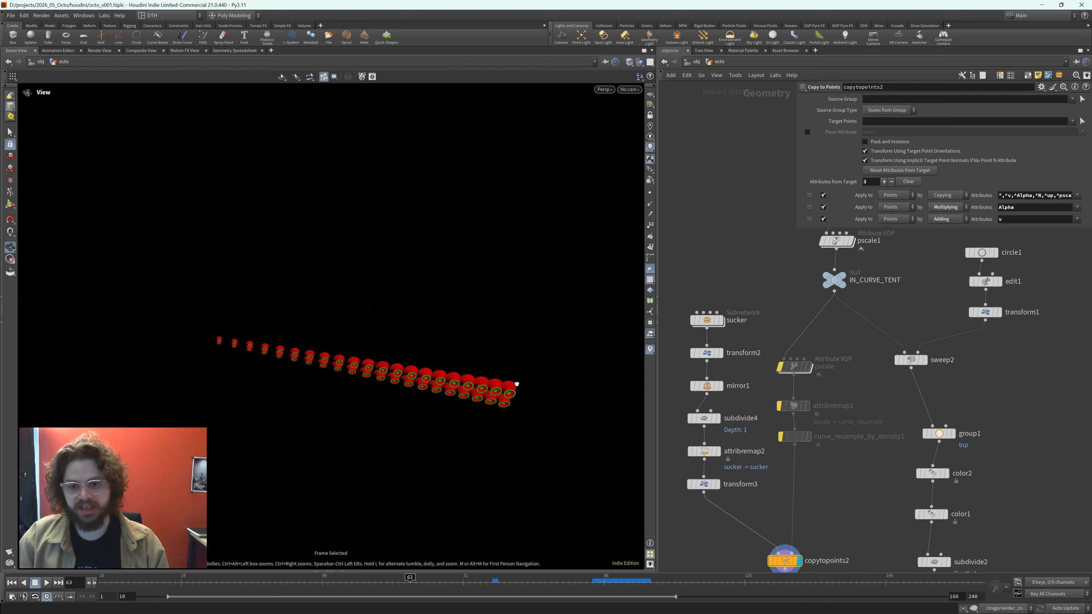
- Display merge1 to examine the suckers on the tentacle, and inspect the pscale1 ramp that tapers them
{"action": "scroll", "coordinate": [855, 495], "scroll_direction": "down", "scroll_amount": 3}
{"action": "middle_click_drag", "start_coordinate": [867, 509], "coordinate": [870, 391]}
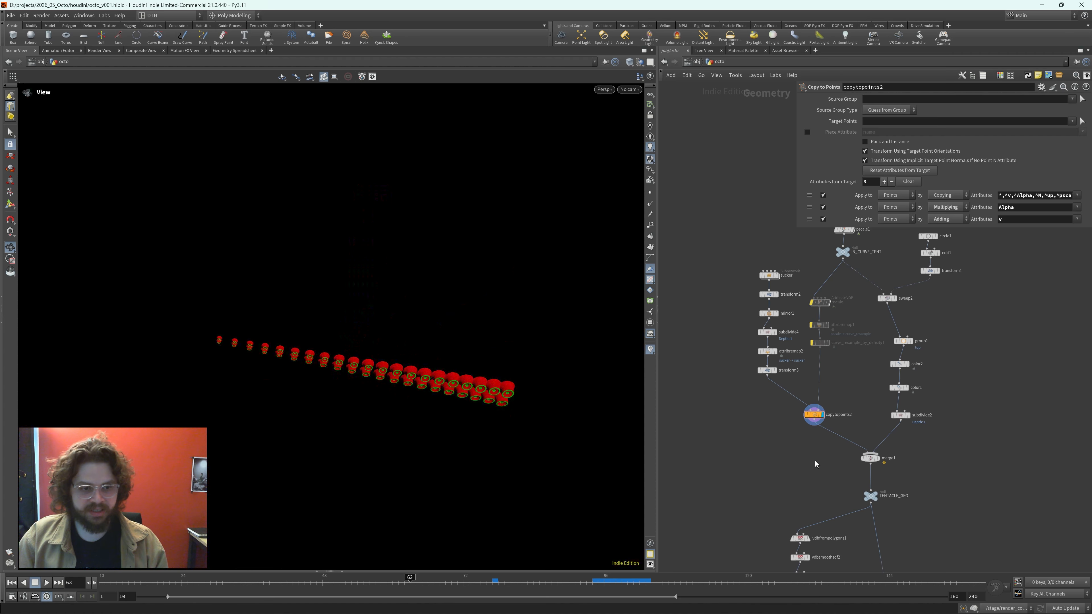
{"action": "left_click", "coordinate": [869, 458]}
{"action": "left_click", "coordinate": [878, 458]}
{"action": "mouse_move", "coordinate": [404, 342]}
{"action": "left_mouse_down"}
{"action": "mouse_move", "coordinate": [421, 324]}
{"action": "mouse_move", "coordinate": [415, 390]}
{"action": "mouse_move", "coordinate": [465, 415]}
{"action": "mouse_move", "coordinate": [447, 415]}
{"action": "mouse_move", "coordinate": [478, 366]}
{"action": "mouse_move", "coordinate": [356, 356]}
{"action": "mouse_move", "coordinate": [351, 371]}
{"action": "mouse_move", "coordinate": [399, 338]}
{"action": "left_mouse_up"}
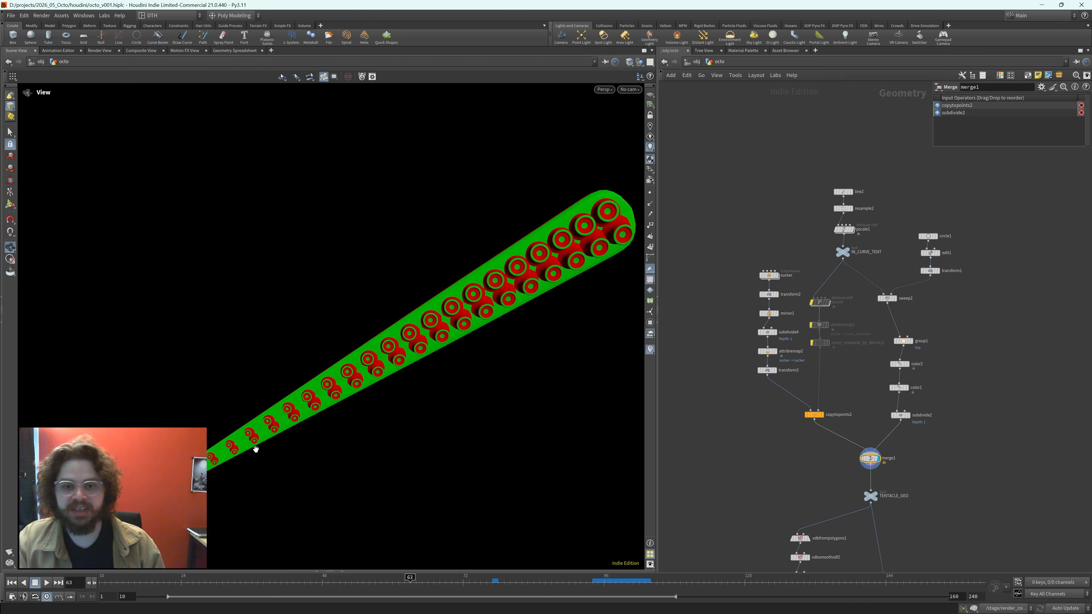
{"action": "left_click", "coordinate": [844, 229]}
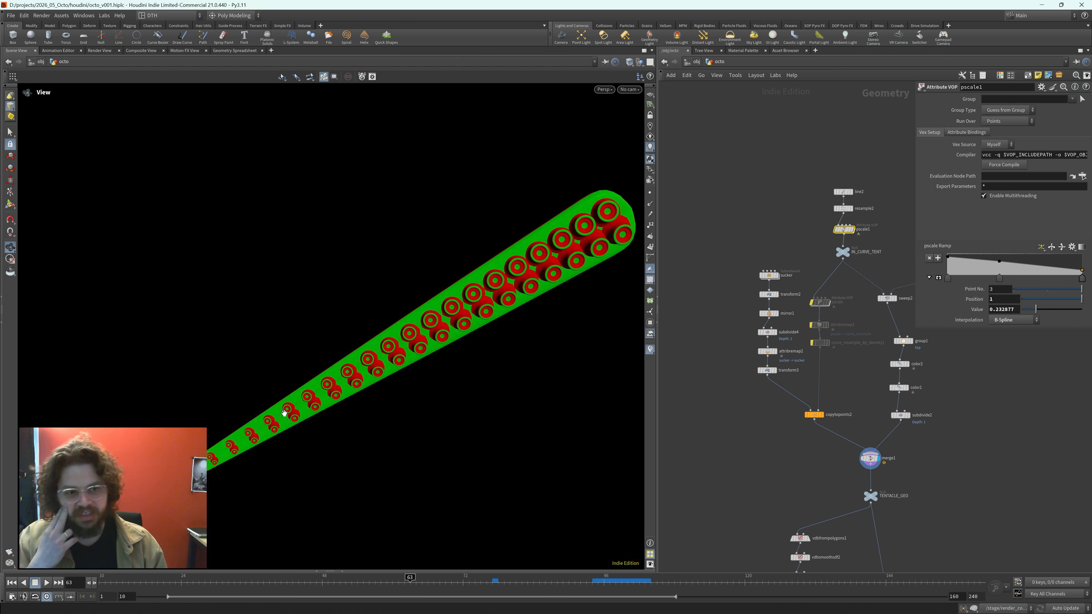
- Inspect the curve_resample_by_density1 settings and display the pscale node to view the bare tentacle curve
{"action": "scroll", "coordinate": [817, 396], "scroll_direction": "up", "scroll_amount": 3}
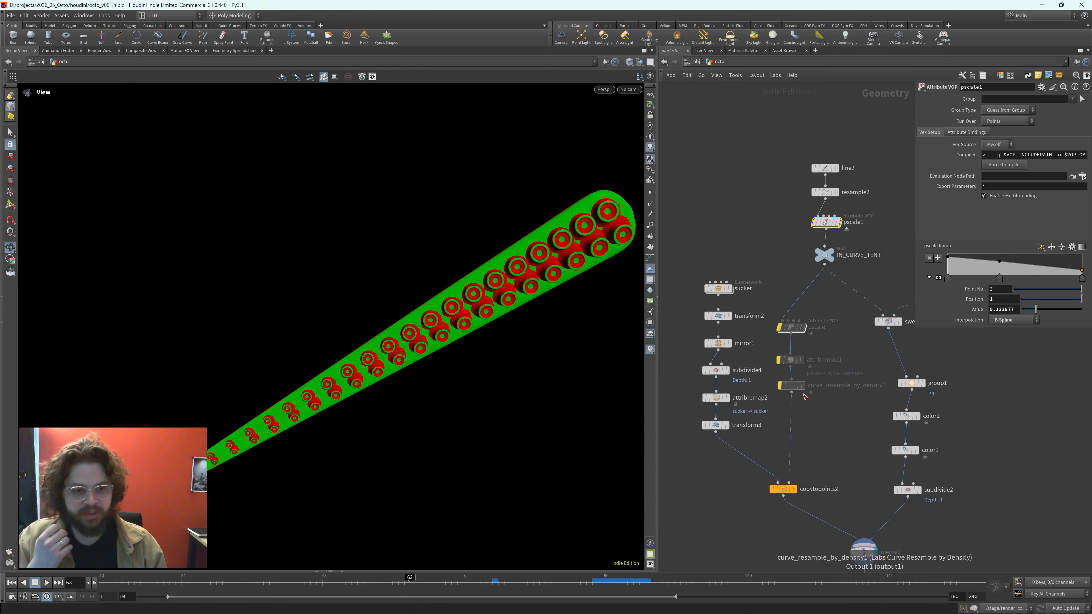
{"action": "scroll", "coordinate": [804, 397], "scroll_direction": "up", "scroll_amount": 4}
{"action": "left_click", "coordinate": [773, 376]}
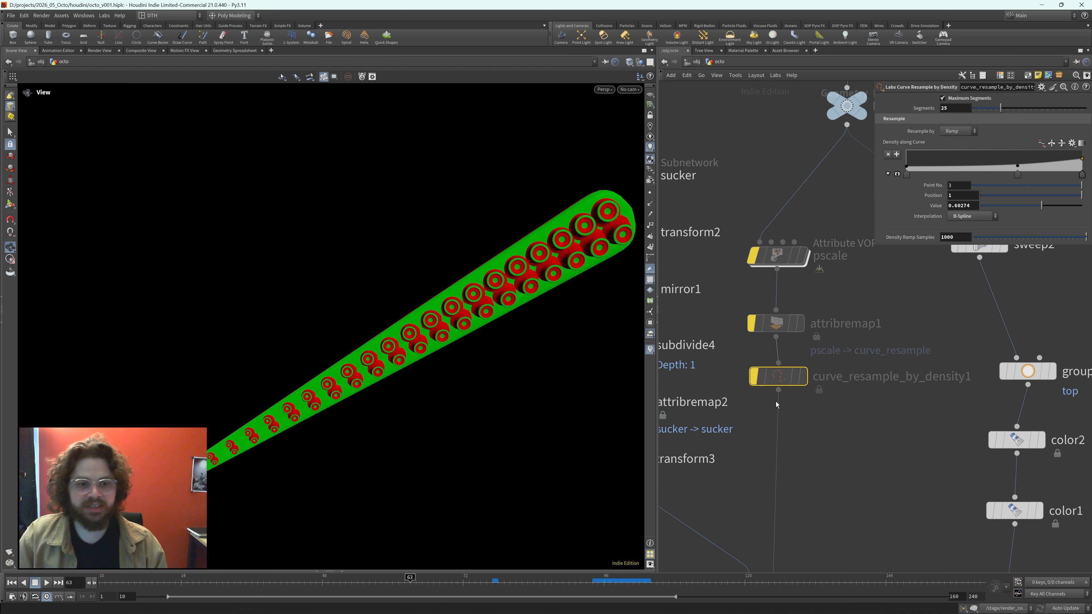
{"action": "left_click", "coordinate": [711, 233]}
{"action": "left_click", "coordinate": [851, 299]}
{"action": "left_click", "coordinate": [778, 257]}
{"action": "left_click", "coordinate": [801, 255]}
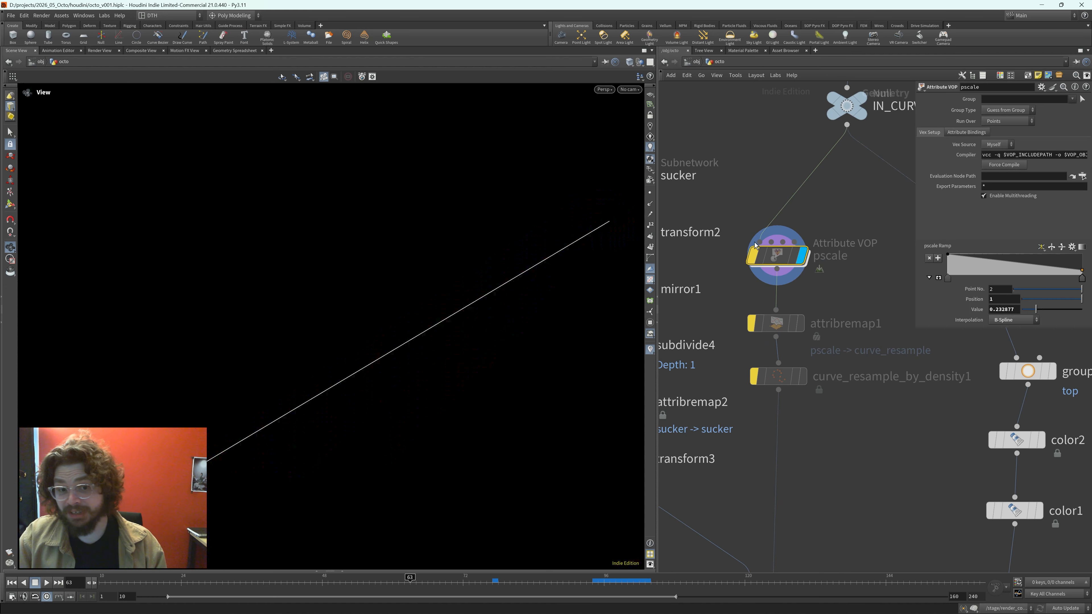
- Enable and display curve_resample_by_density1, show point numbers along the curve, and shift attribremap1 slightly up in the network
{"action": "left_click", "coordinate": [774, 378]}
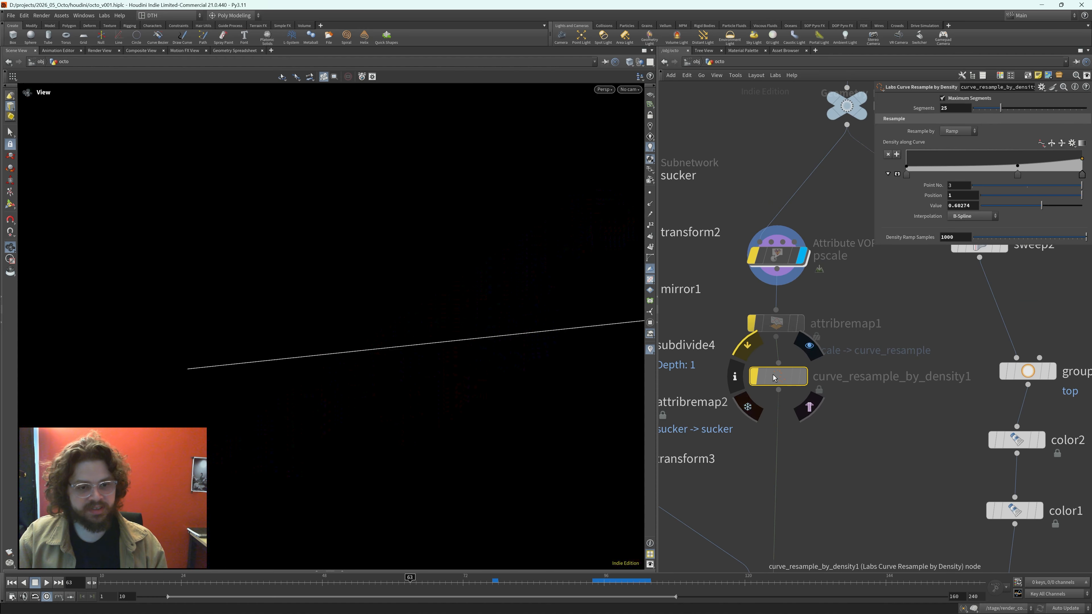
{"action": "left_click", "coordinate": [809, 346]}
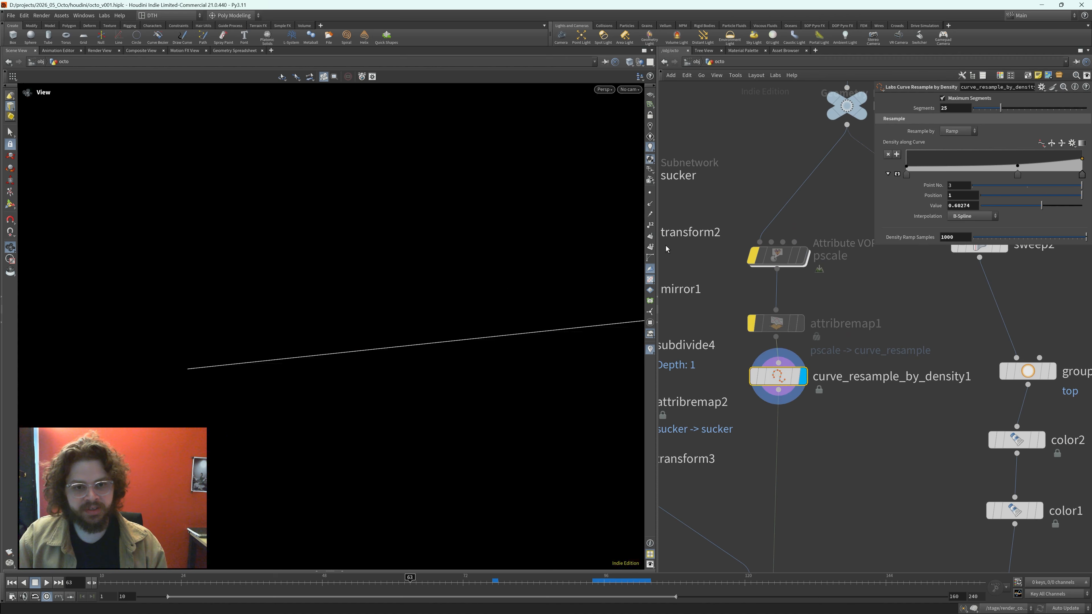
{"action": "left_click", "coordinate": [650, 224]}
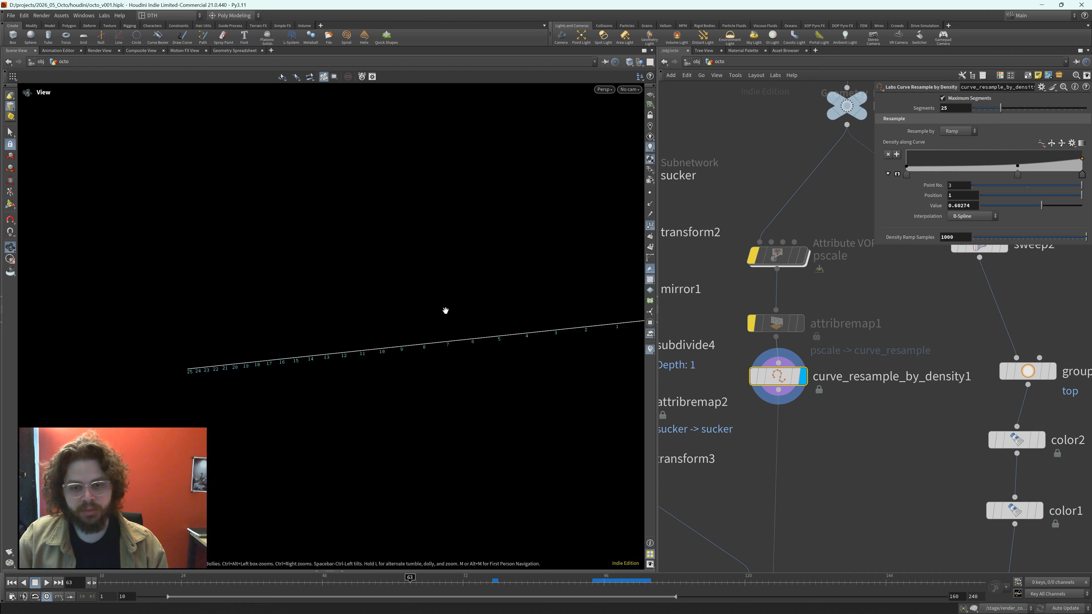
{"action": "left_click_drag", "start_coordinate": [445, 310], "coordinate": [392, 347]}
{"action": "left_click_drag", "start_coordinate": [780, 326], "coordinate": [780, 306]}
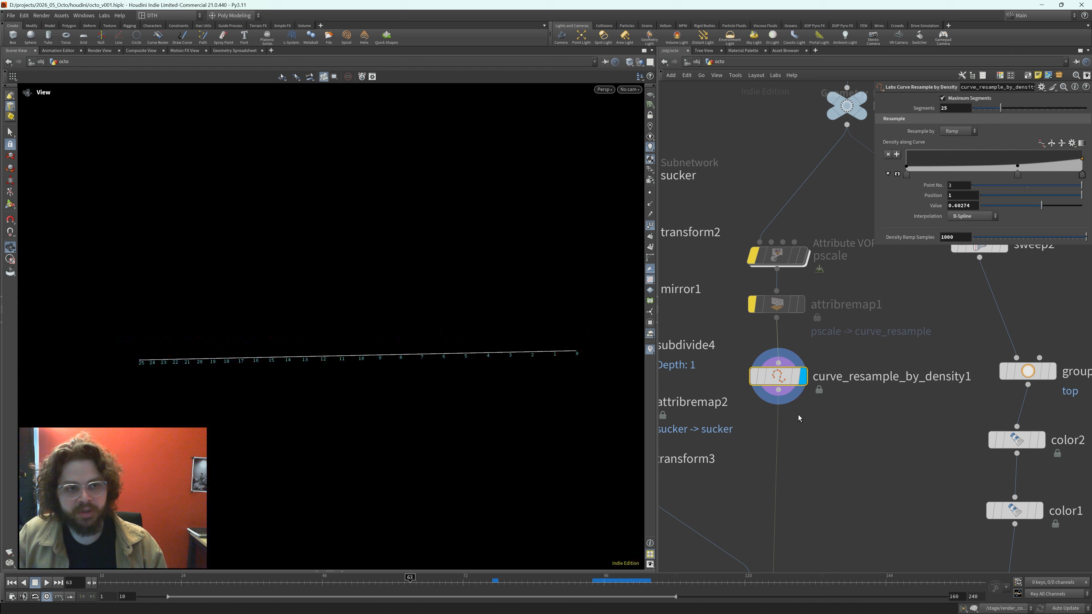
- Try lowering the first point of the Density along Curve ramp to 0 and raising its last point
{"action": "key", "text": "ctrl+z"}
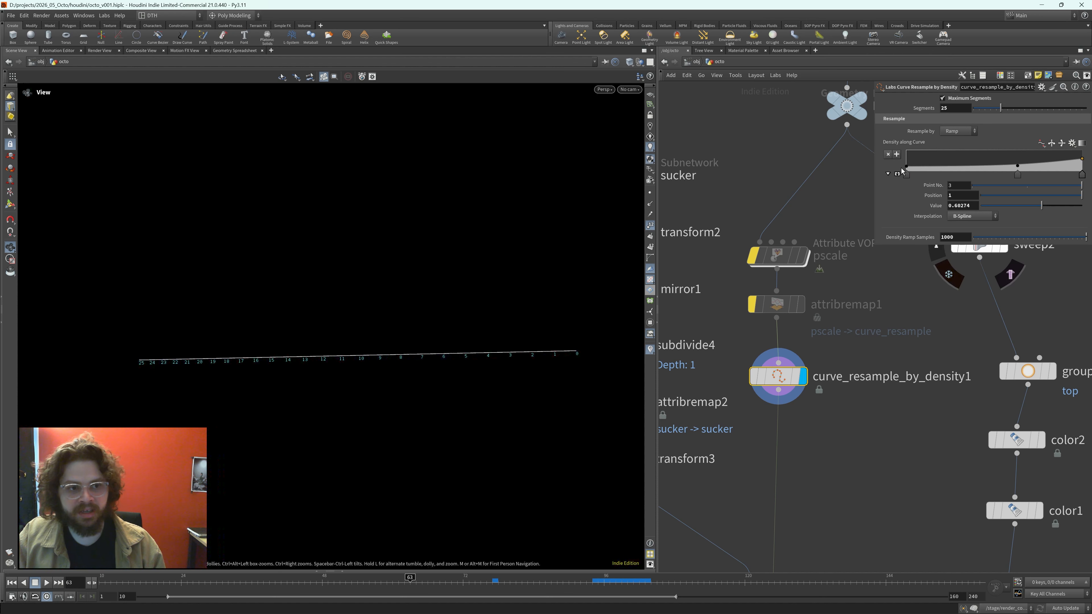
{"action": "left_click_drag", "start_coordinate": [908, 168], "coordinate": [906, 176]}
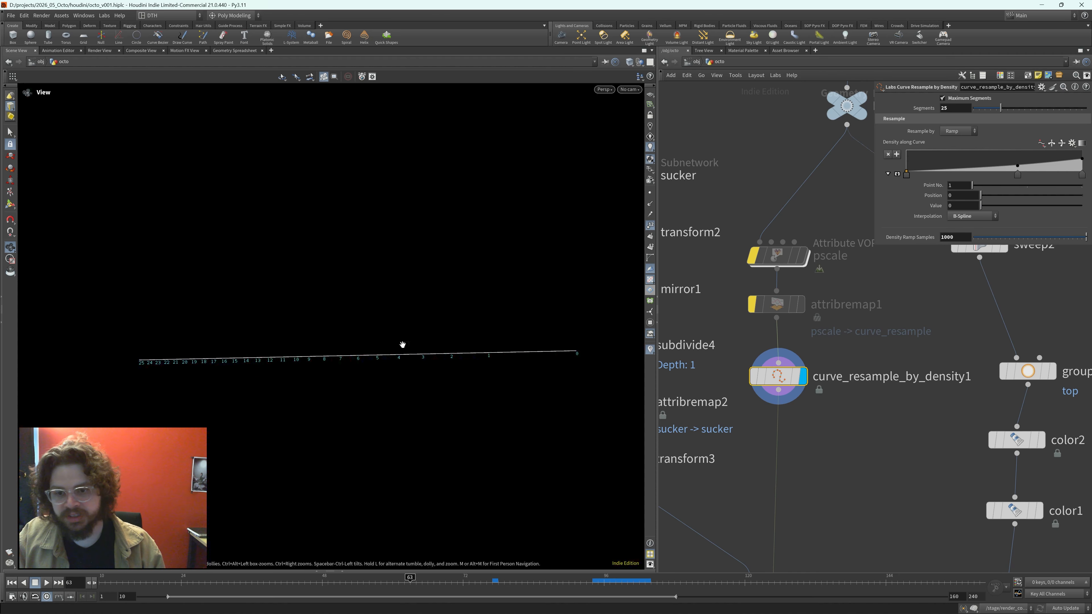
{"action": "key", "text": "ctrl+z"}
{"action": "left_click_drag", "start_coordinate": [1080, 163], "coordinate": [1082, 144]}
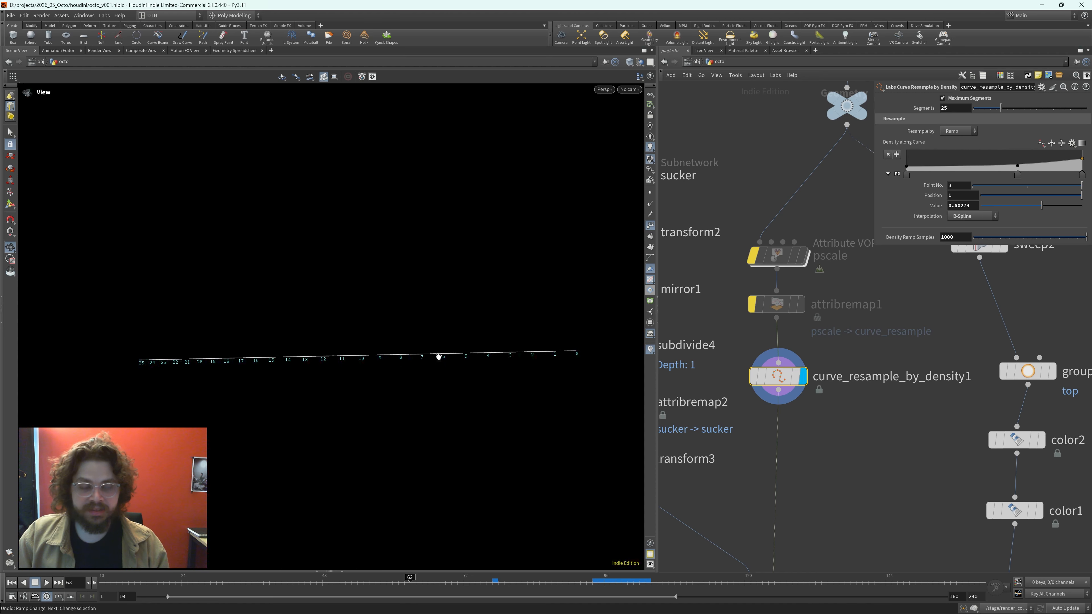
- Display copytopoints2 and turn off the point numbers in the viewport
{"action": "scroll", "coordinate": [835, 469], "scroll_direction": "down", "scroll_amount": 2}
{"action": "scroll", "coordinate": [835, 470], "scroll_direction": "down", "scroll_amount": 1}
{"action": "left_click", "coordinate": [804, 538]}
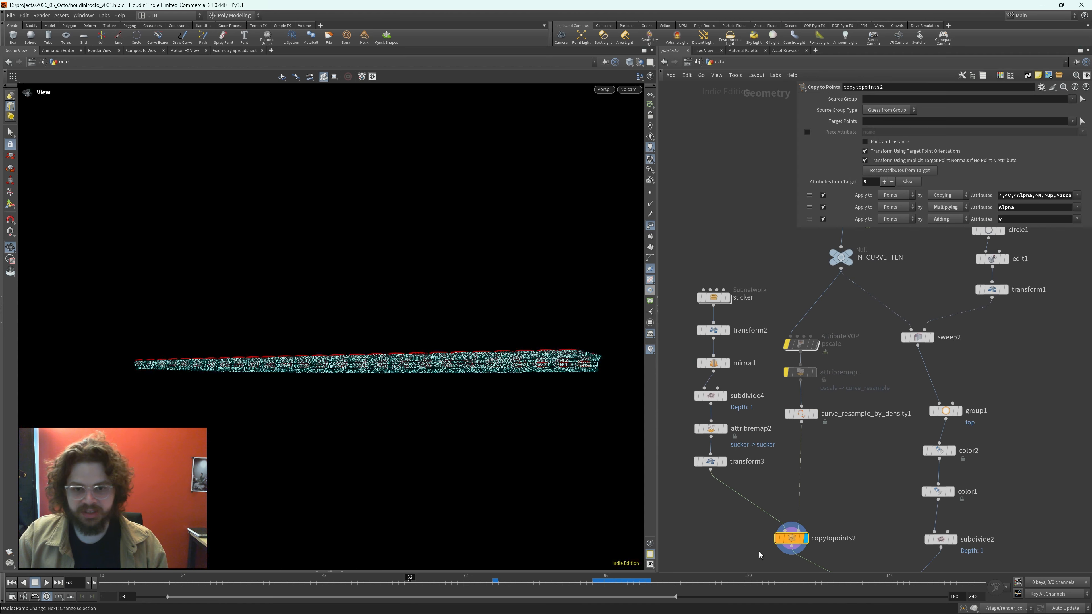
{"action": "left_click", "coordinate": [650, 225]}
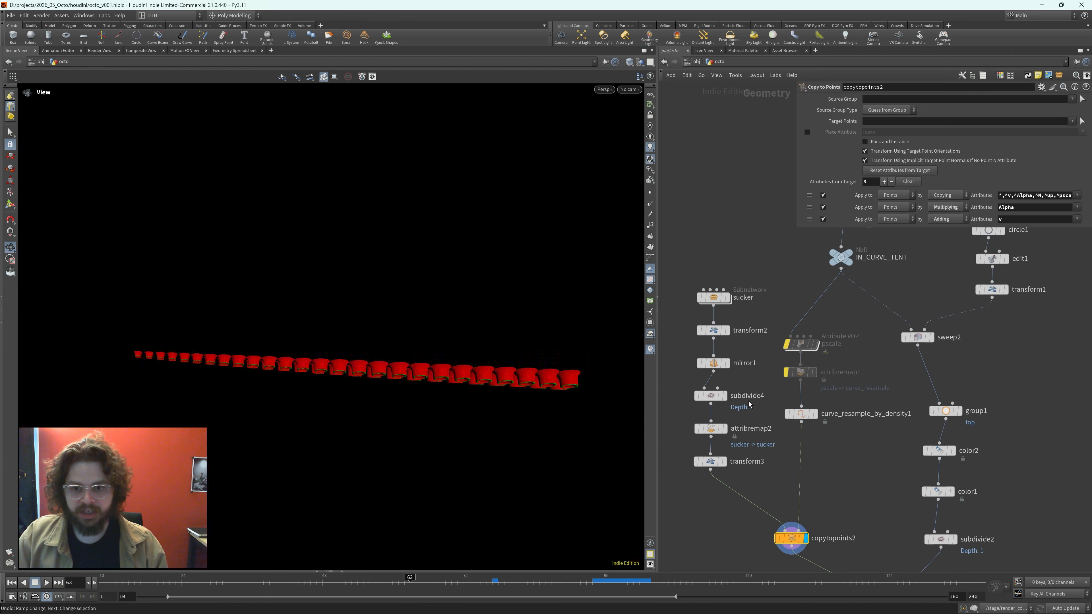
- Display merge1 and examine the spacing of the density-resampled suckers on the underside of the tentacle
{"action": "middle_click_drag", "start_coordinate": [815, 469], "coordinate": [794, 357]}
{"action": "left_click", "coordinate": [882, 501]}
{"action": "left_click_drag", "start_coordinate": [93, 300], "coordinate": [97, 147]}
{"action": "middle_click_drag", "start_coordinate": [300, 376], "coordinate": [260, 334]}
{"action": "scroll", "coordinate": [262, 334], "scroll_direction": "down", "scroll_amount": 2}
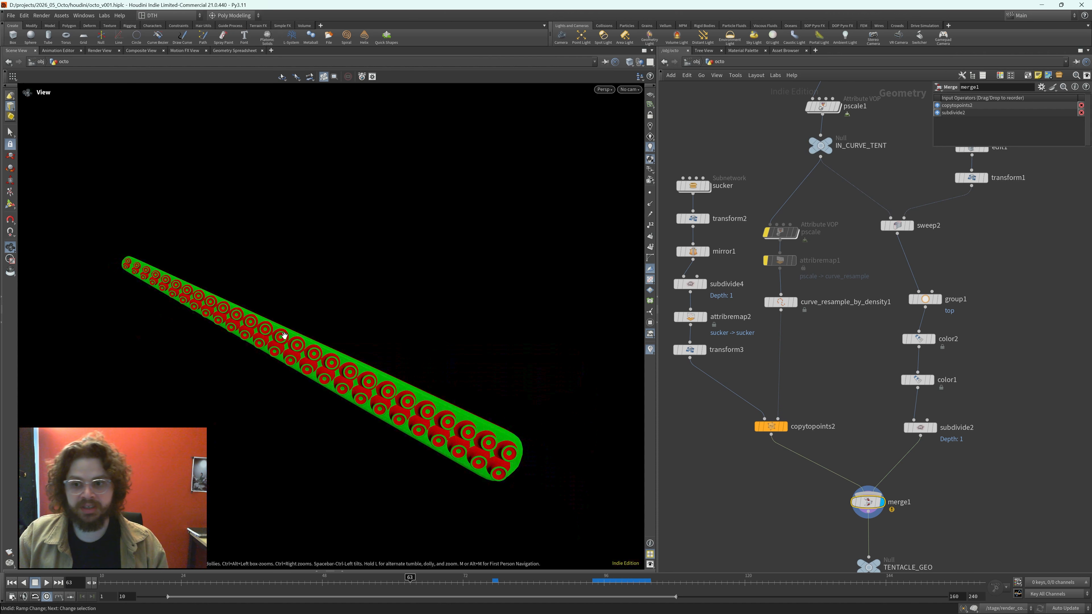
{"action": "middle_click_drag", "start_coordinate": [808, 191], "coordinate": [809, 268]}
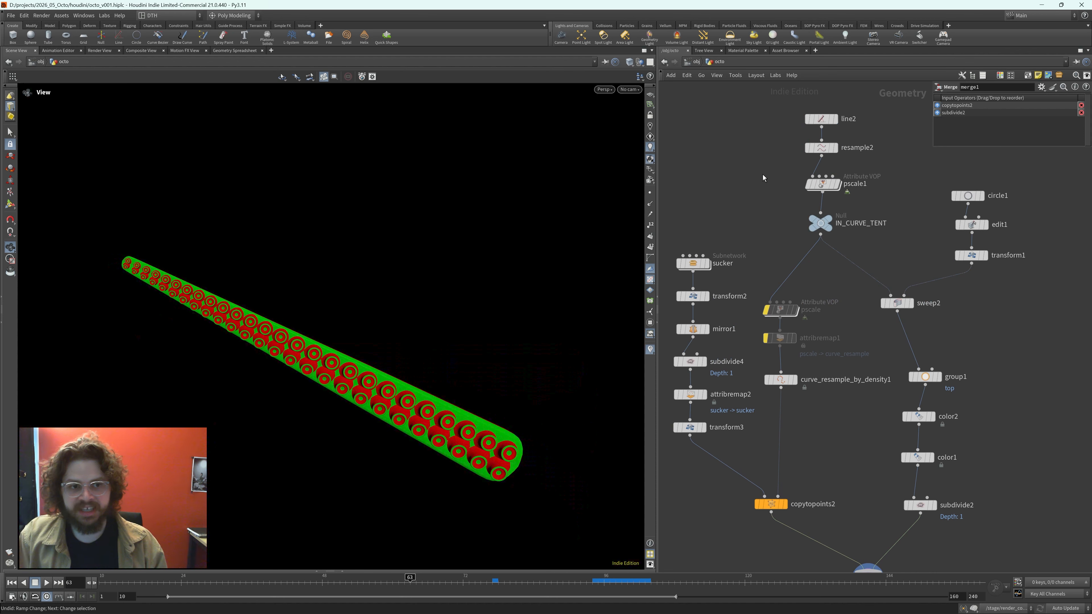
- Inspect the pscale1 ramp, enable the bypassed pscale node and examine the resized suckers from the side and underneath
{"action": "left_click", "coordinate": [822, 184]}
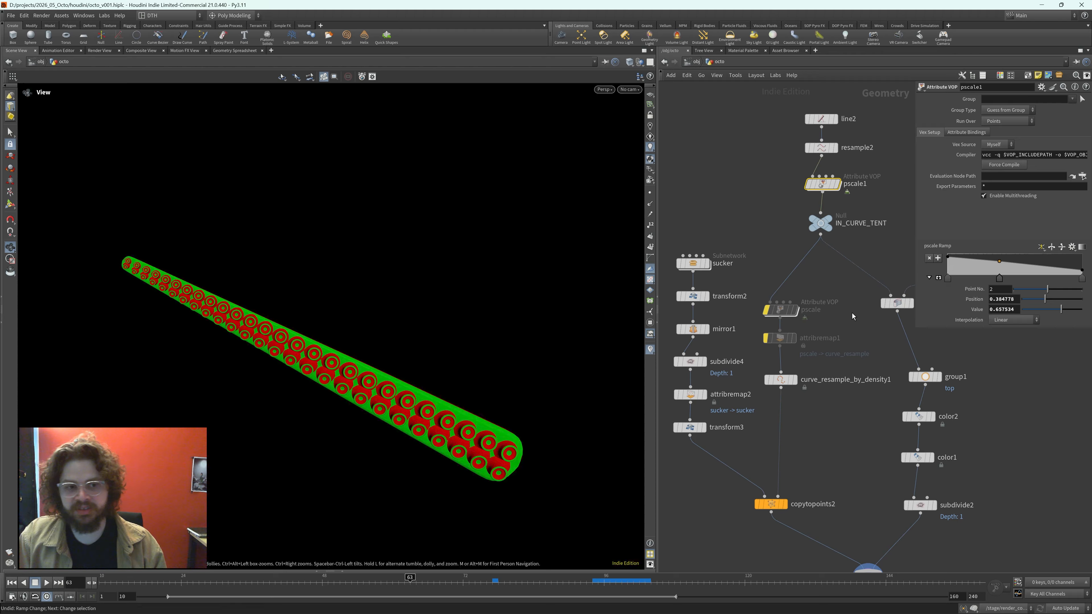
{"action": "left_click", "coordinate": [780, 308]}
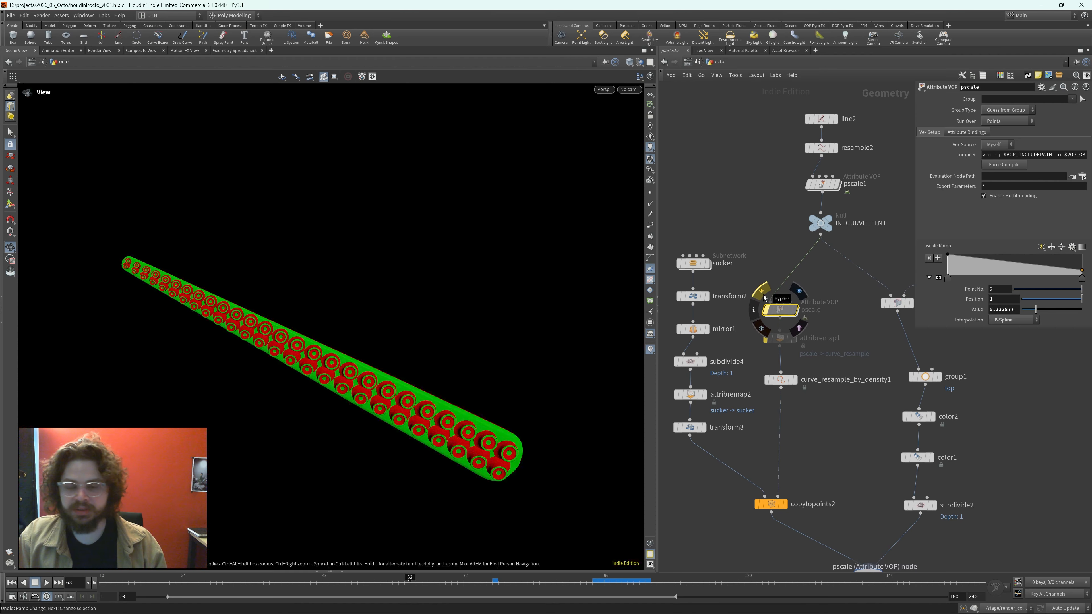
{"action": "left_click", "coordinate": [764, 296]}
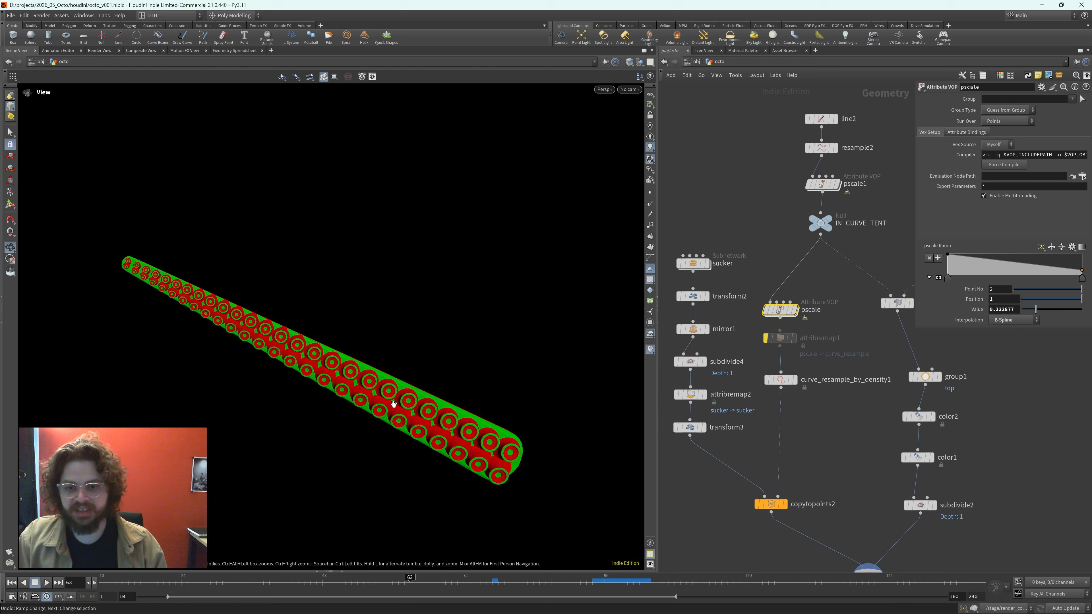
{"action": "left_click_drag", "start_coordinate": [439, 366], "coordinate": [399, 453]}
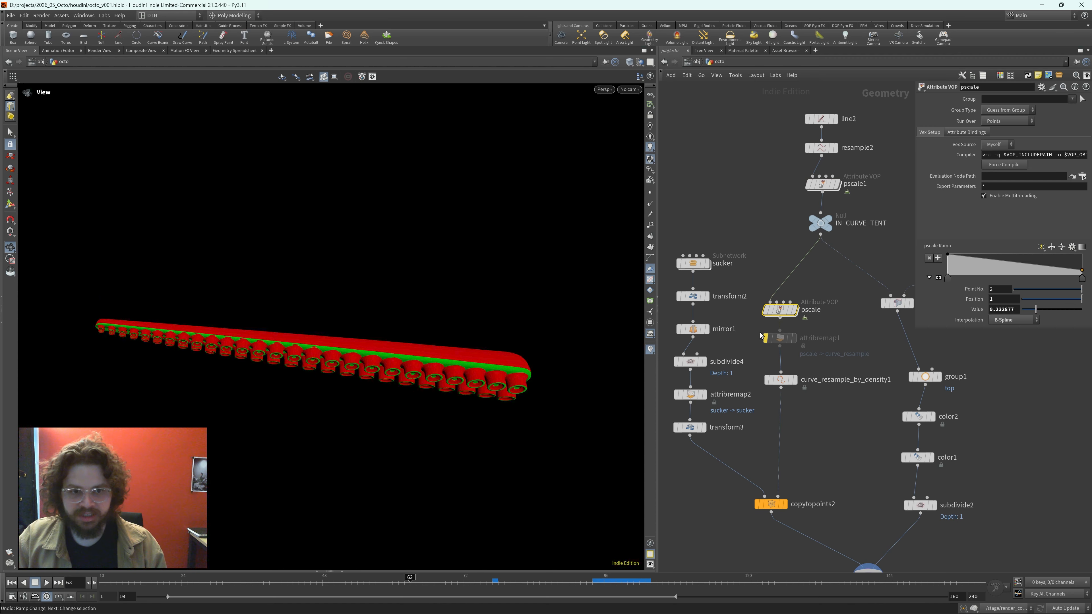
{"action": "mouse_move", "coordinate": [769, 310]}
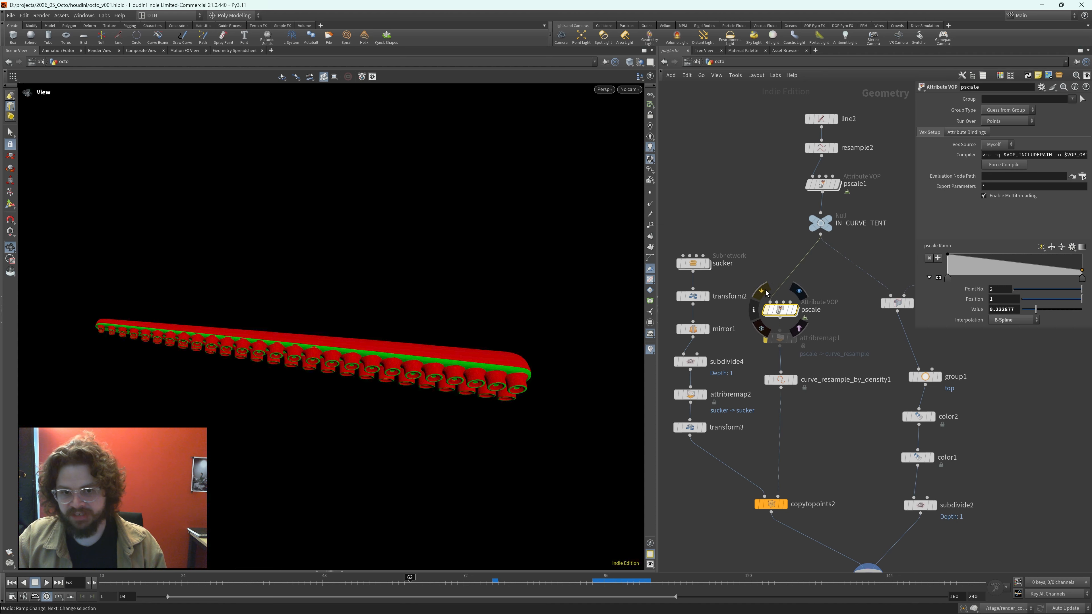
{"action": "left_click_drag", "start_coordinate": [500, 383], "coordinate": [475, 407]}
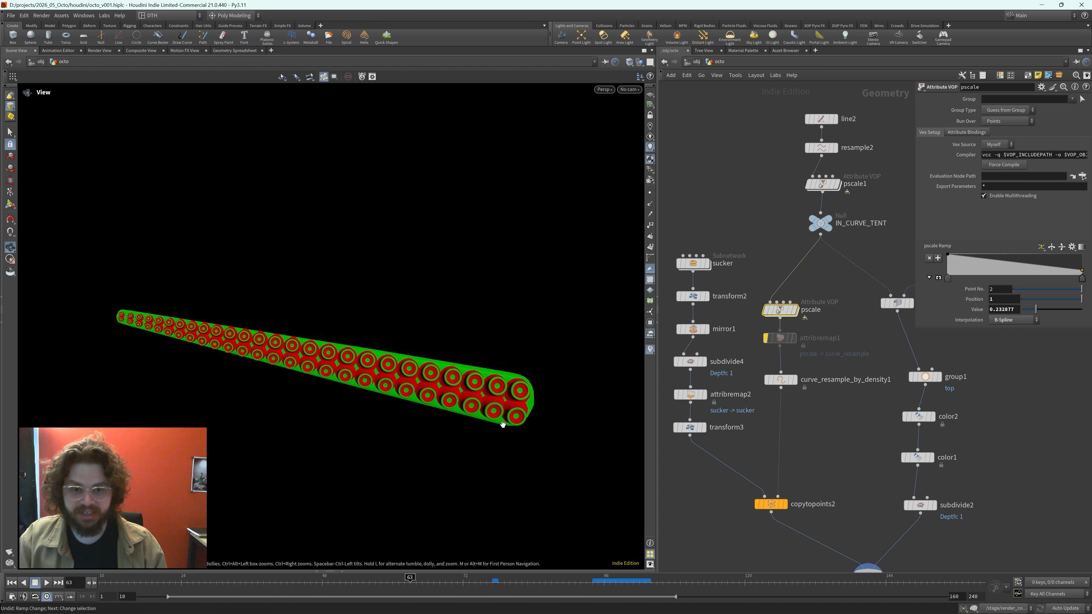
- Inspect the copytopoints2 settings and check the tentacle with its copied suckers in wireframe and shaded display
{"action": "left_click", "coordinate": [771, 505]}
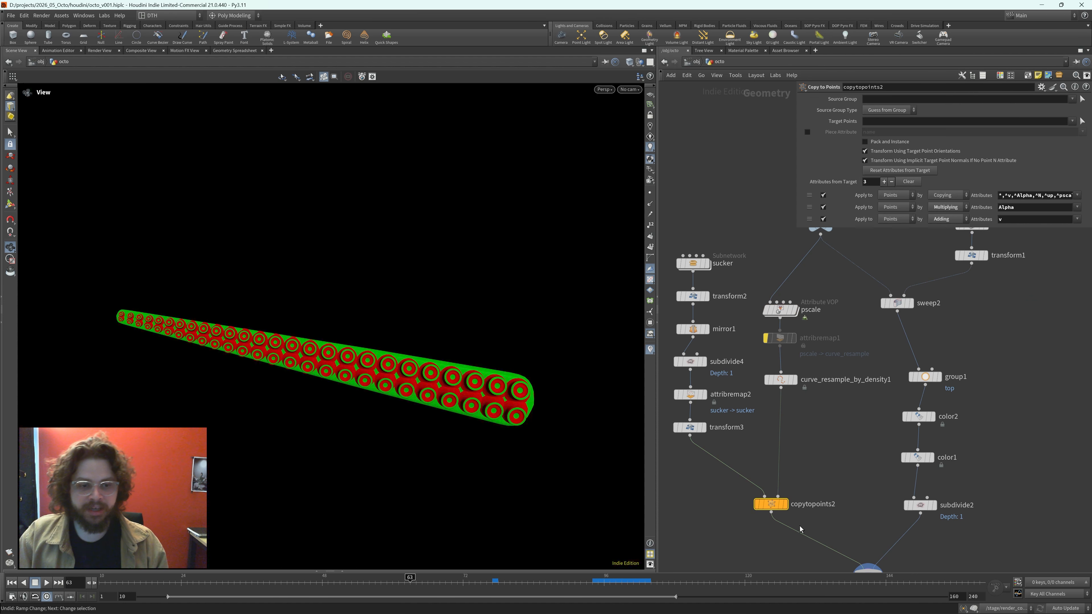
{"action": "mouse_move", "coordinate": [386, 272]}
{"action": "left_mouse_down"}
{"action": "mouse_move", "coordinate": [419, 358]}
{"action": "mouse_move", "coordinate": [445, 318]}
{"action": "mouse_move", "coordinate": [359, 346]}
{"action": "mouse_move", "coordinate": [429, 285]}
{"action": "mouse_move", "coordinate": [446, 329]}
{"action": "mouse_move", "coordinate": [529, 366]}
{"action": "mouse_move", "coordinate": [527, 416]}
{"action": "mouse_move", "coordinate": [542, 349]}
{"action": "mouse_move", "coordinate": [516, 334]}
{"action": "mouse_move", "coordinate": [493, 327]}
{"action": "mouse_move", "coordinate": [383, 366]}
{"action": "mouse_move", "coordinate": [502, 334]}
{"action": "mouse_move", "coordinate": [581, 349]}
{"action": "mouse_move", "coordinate": [506, 353]}
{"action": "mouse_move", "coordinate": [429, 327]}
{"action": "mouse_move", "coordinate": [455, 298]}
{"action": "left_mouse_up"}
{"action": "key", "text": "w"}
{"action": "key", "text": "w"}
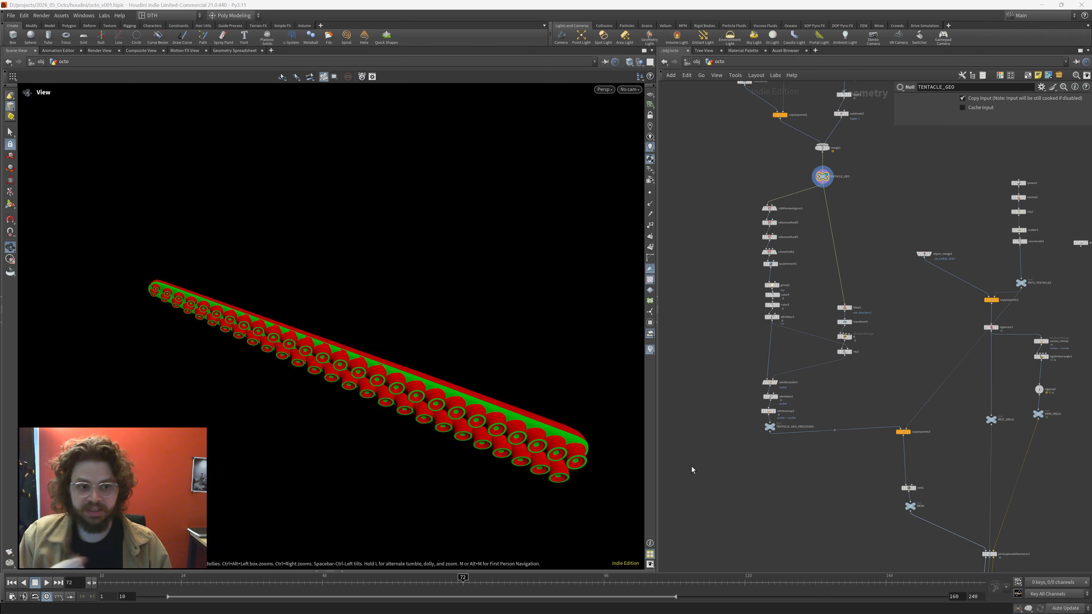
- Examine the merged TENTACLE_GEO output from underneath and from the side, and switch the viewport to wireframe
{"action": "left_click_drag", "start_coordinate": [305, 411], "coordinate": [296, 312]}
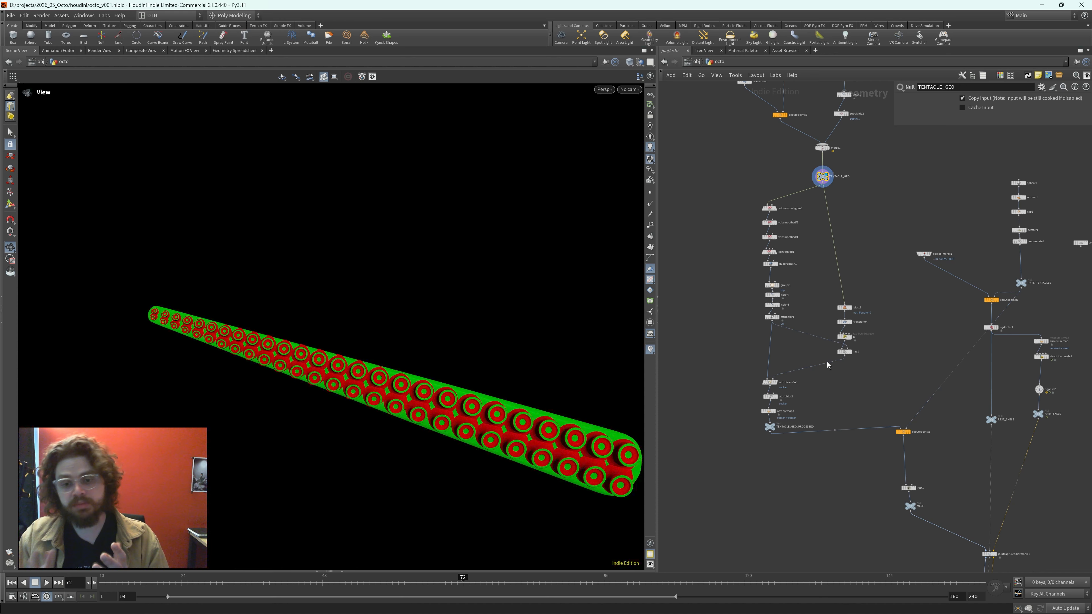
{"action": "scroll", "coordinate": [743, 195], "scroll_direction": "up", "scroll_amount": 5}
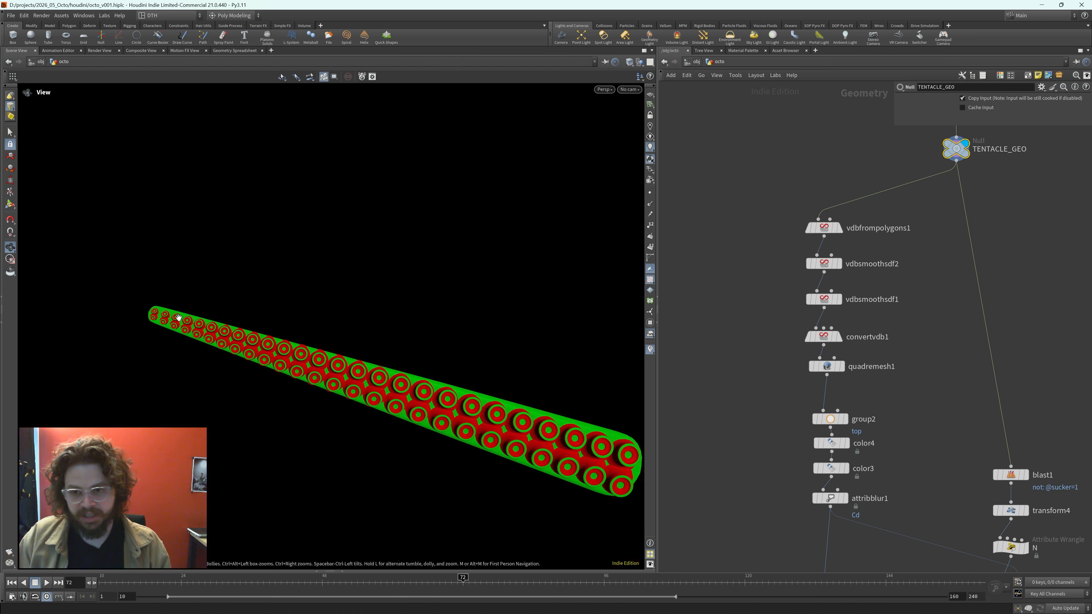
{"action": "left_click_drag", "start_coordinate": [459, 362], "coordinate": [480, 391]}
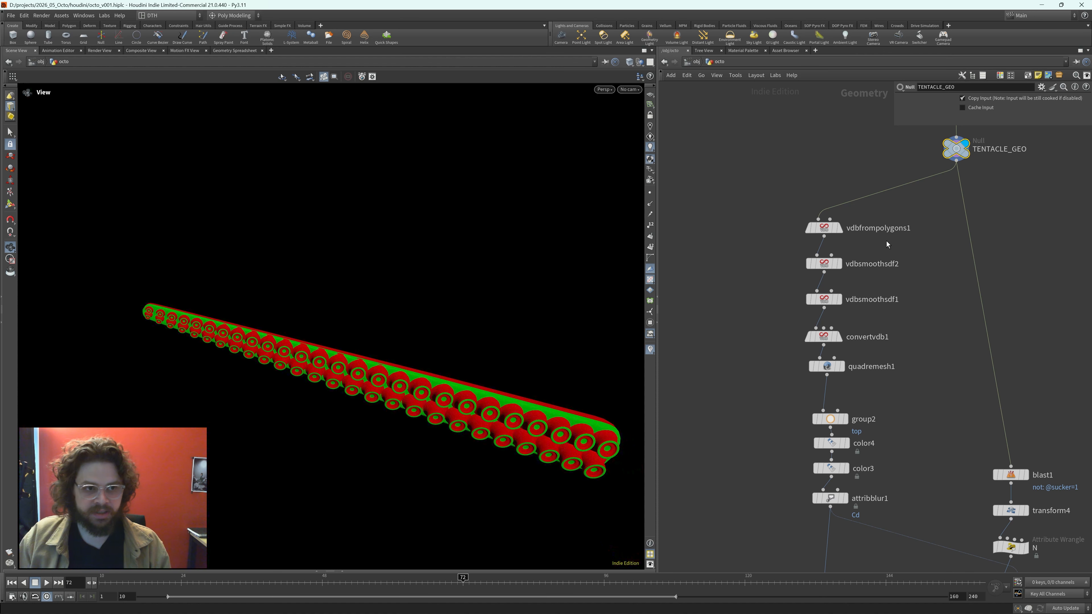
{"action": "middle_click_drag", "start_coordinate": [887, 244], "coordinate": [842, 343]}
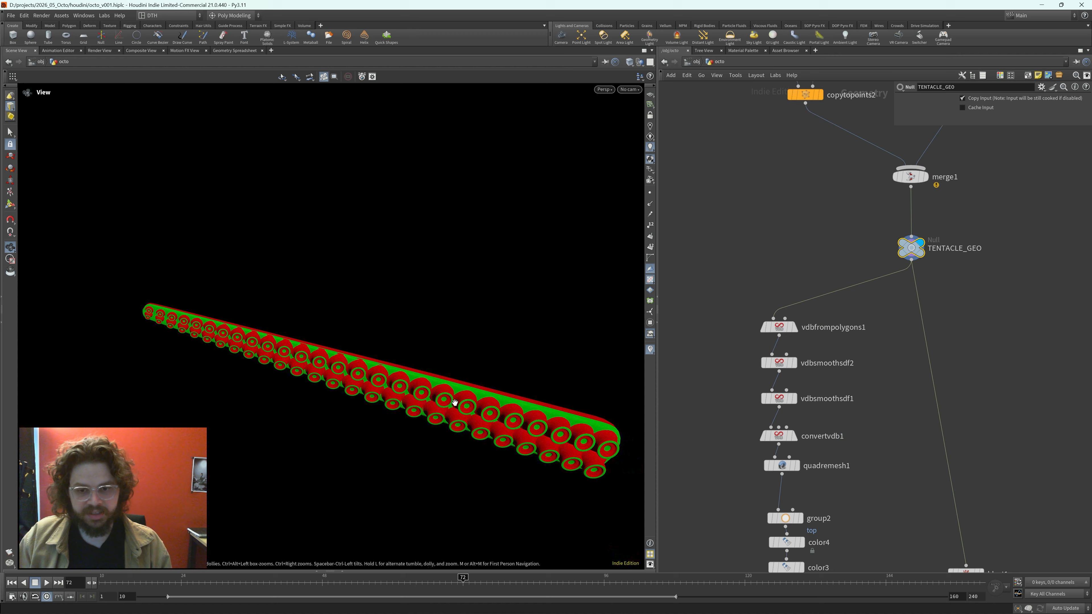
{"action": "key", "text": "w"}
{"action": "left_click_drag", "start_coordinate": [491, 367], "coordinate": [464, 384]}
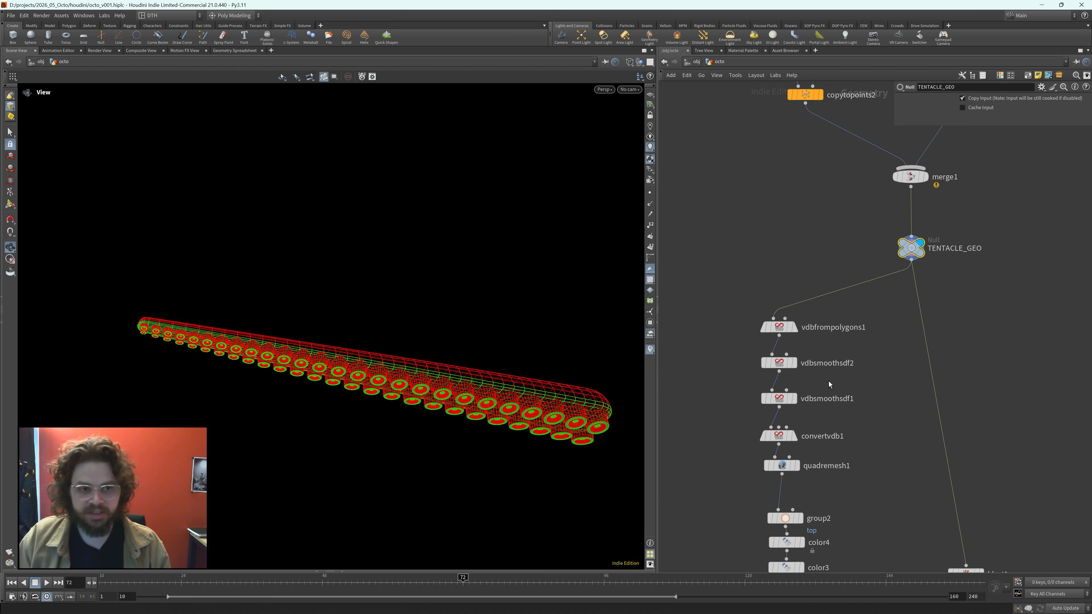
- Display vdbfrompolygons1 with shading turned back on and inspect its Voxel Size
{"action": "left_click_drag", "start_coordinate": [727, 292], "coordinate": [848, 339]}
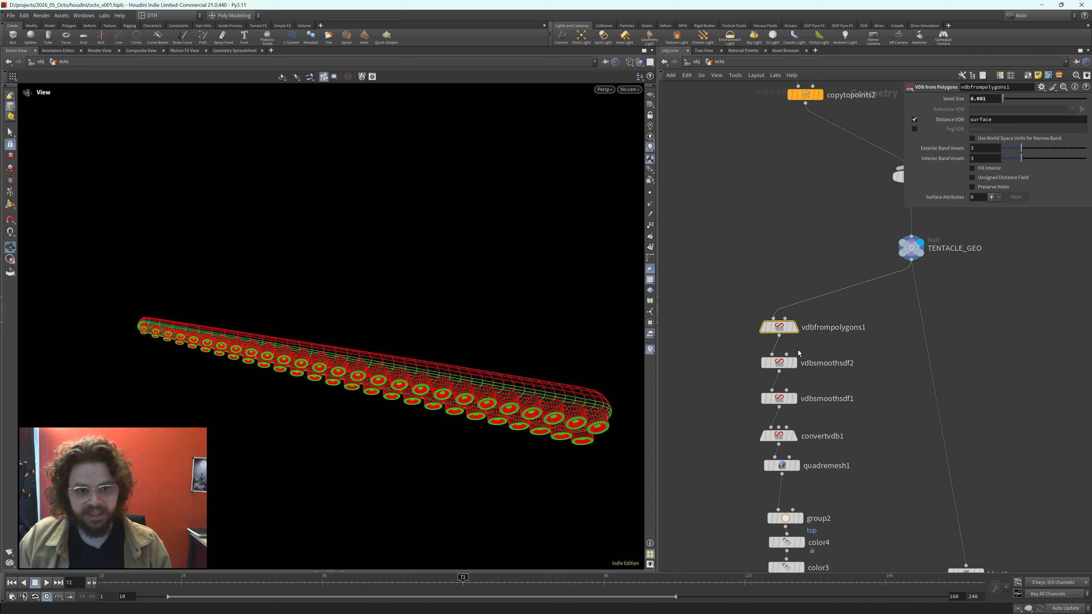
{"action": "key", "text": "r"}
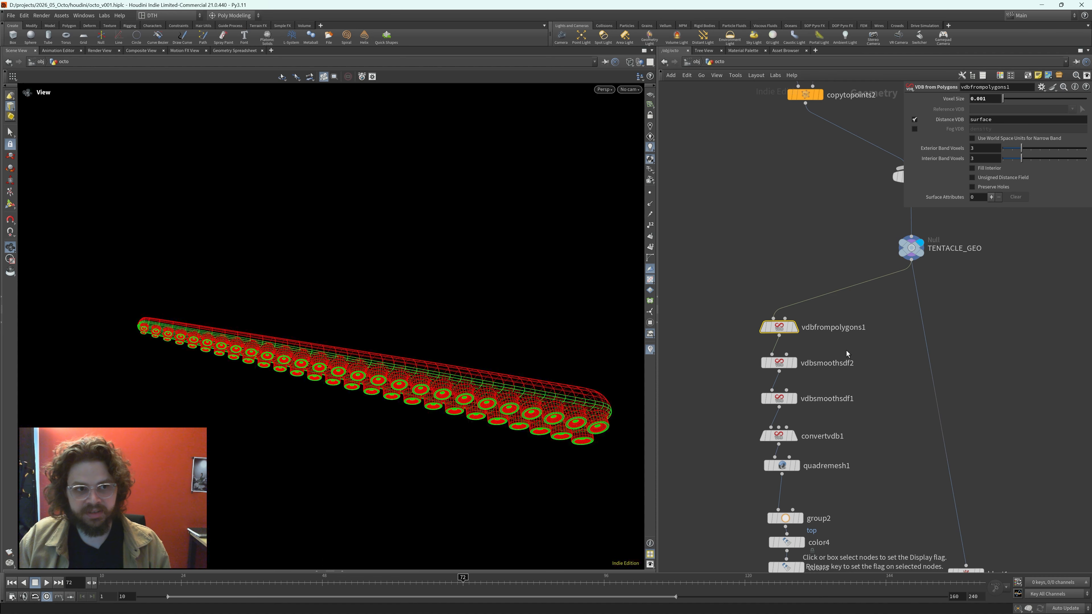
{"action": "key", "text": "w"}
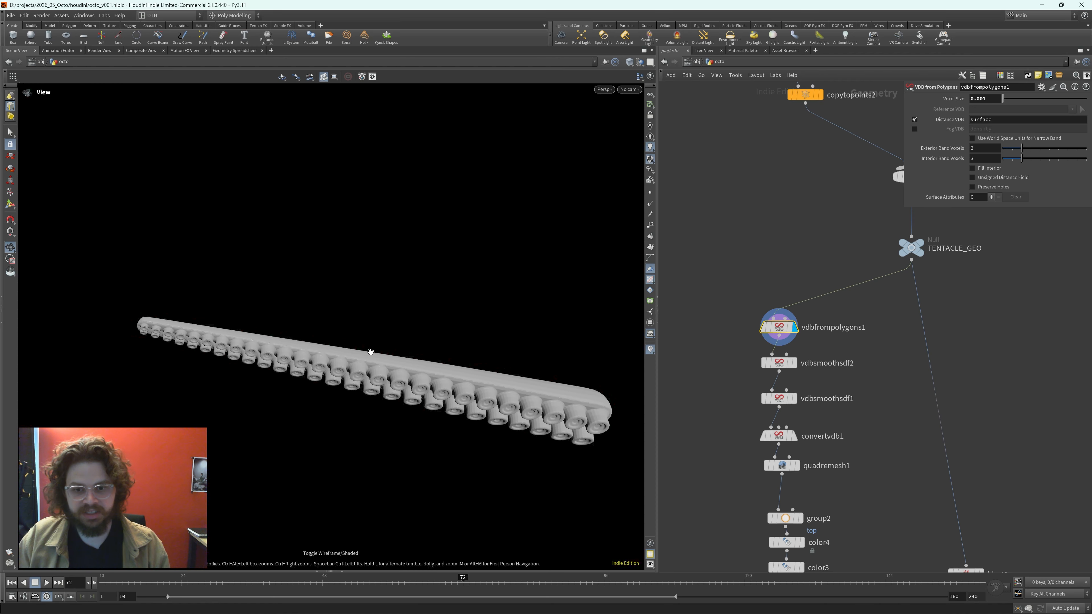
{"action": "left_click", "coordinate": [994, 99]}
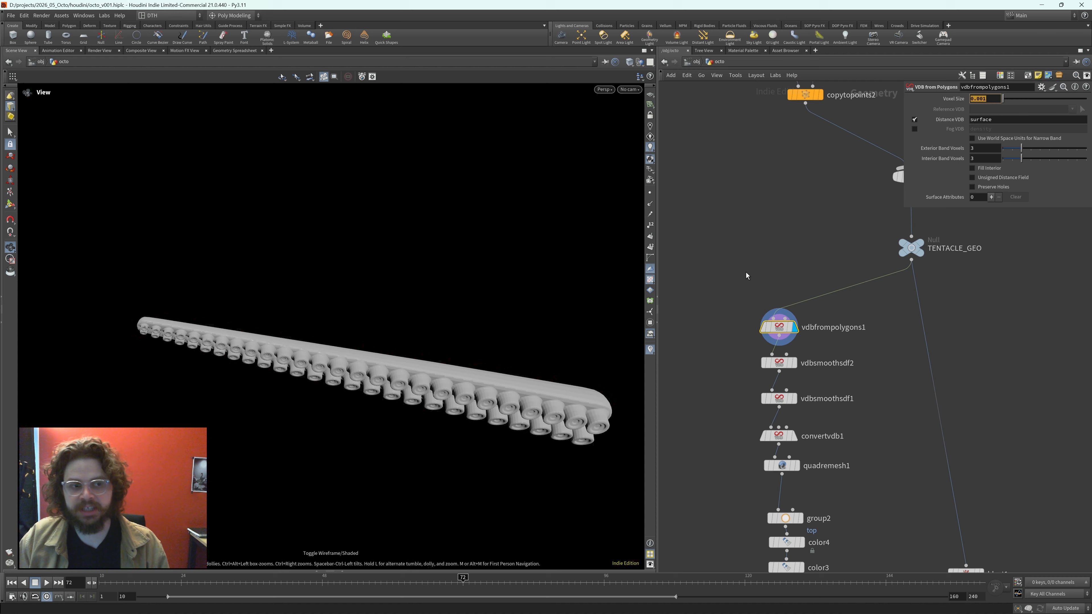
- Examine the VDB version of the tentacle and its suckers up close from the tip and along the side
{"action": "right_click_drag", "start_coordinate": [281, 360], "coordinate": [369, 360]}
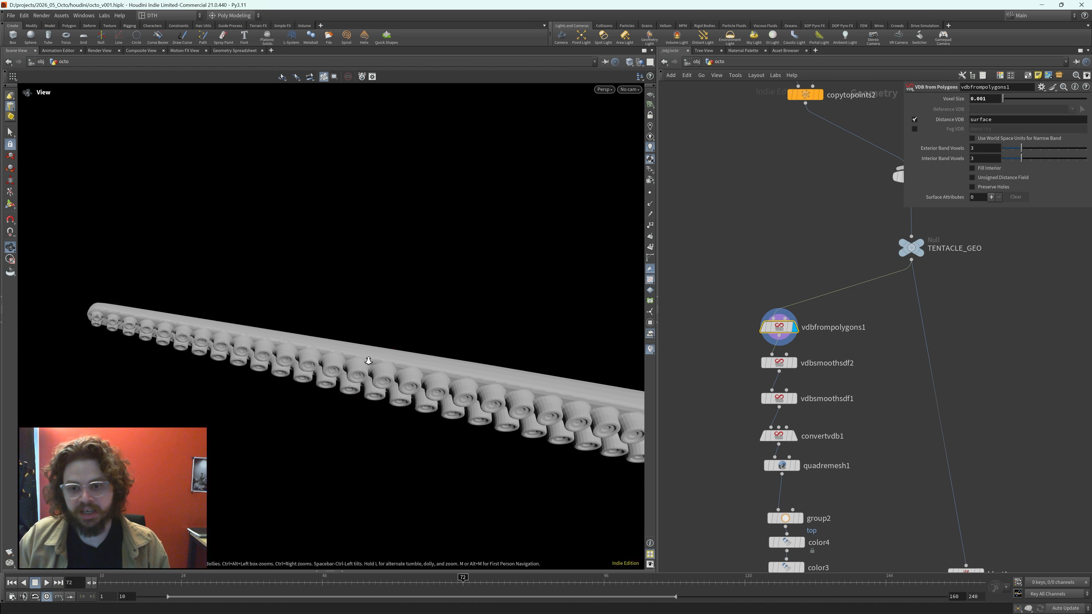
{"action": "left_click_drag", "start_coordinate": [368, 361], "coordinate": [370, 295]}
{"action": "right_click_drag", "start_coordinate": [301, 367], "coordinate": [475, 342]}
{"action": "left_click_drag", "start_coordinate": [475, 342], "coordinate": [533, 458]}
{"action": "right_click_drag", "start_coordinate": [458, 350], "coordinate": [387, 344]}
{"action": "left_click_drag", "start_coordinate": [387, 345], "coordinate": [232, 283]}
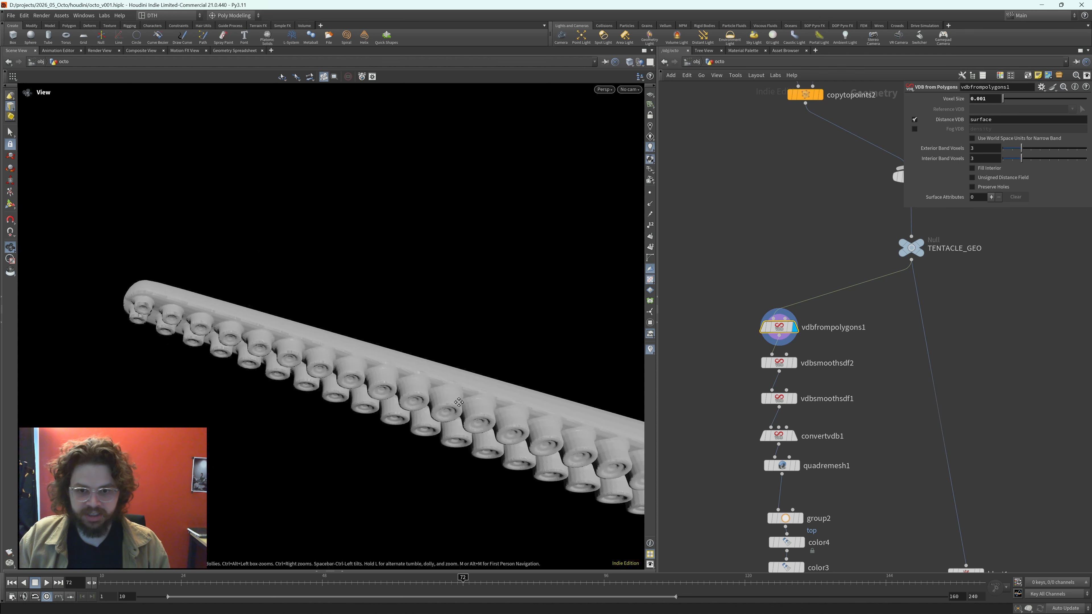
{"action": "left_click_drag", "start_coordinate": [459, 403], "coordinate": [390, 374]}
{"action": "left_click_drag", "start_coordinate": [553, 350], "coordinate": [507, 375]}
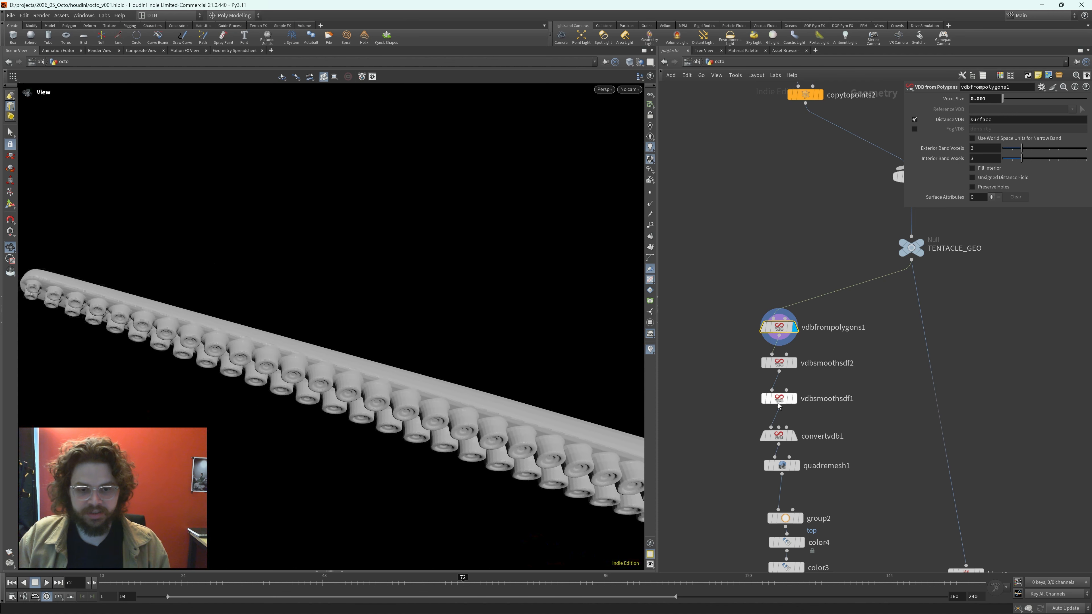
- Inspect the Gaussian settings of vdbsmoothsdf2, display the node and view the smoothed tentacle
{"action": "left_click", "coordinate": [778, 362]}
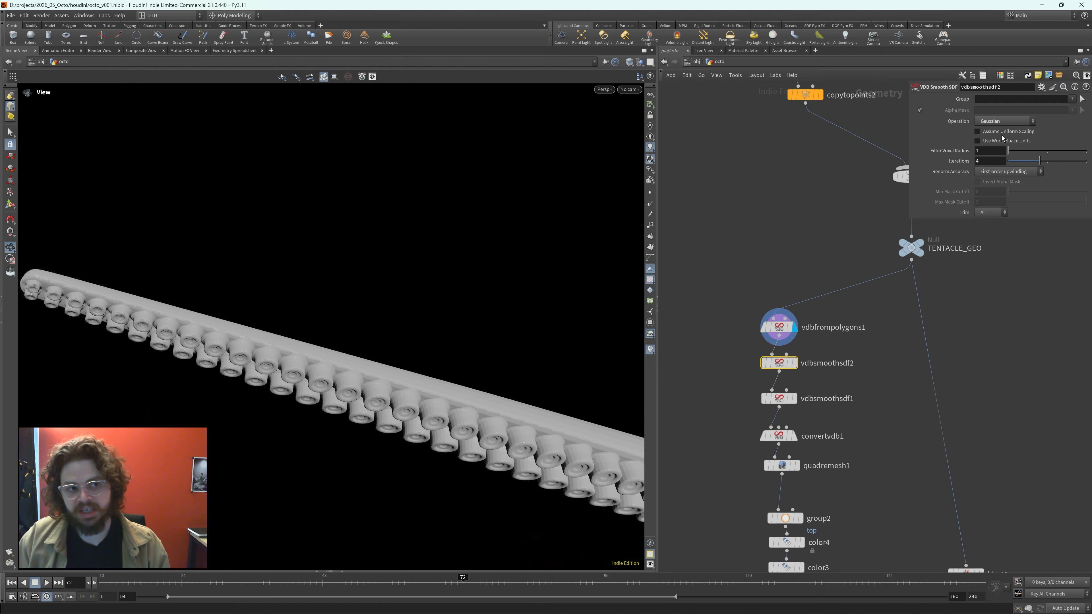
{"action": "left_click", "coordinate": [795, 363]}
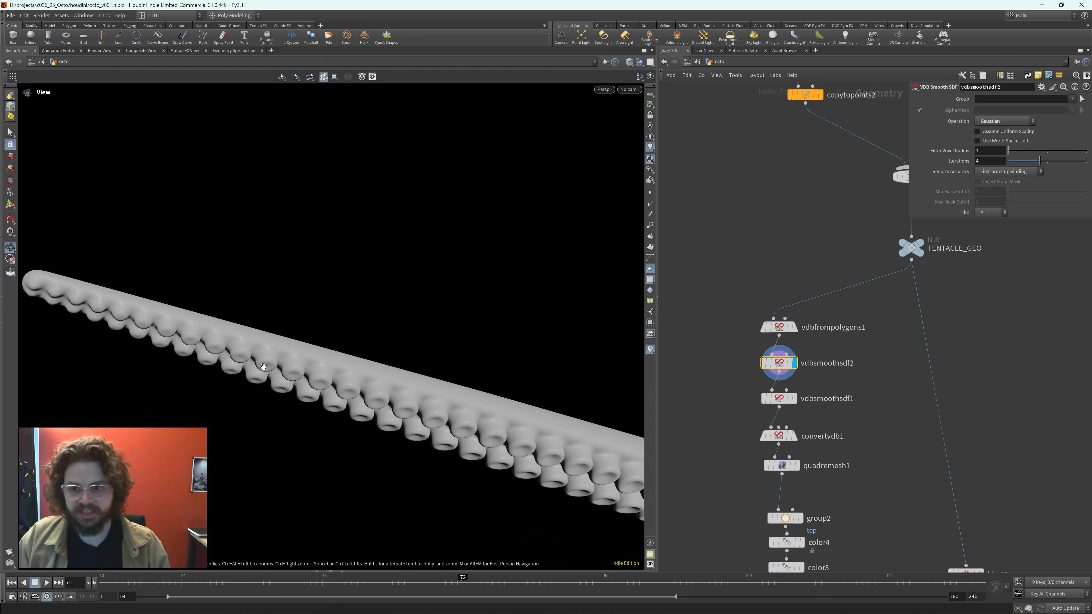
{"action": "left_click_drag", "start_coordinate": [264, 367], "coordinate": [270, 382]}
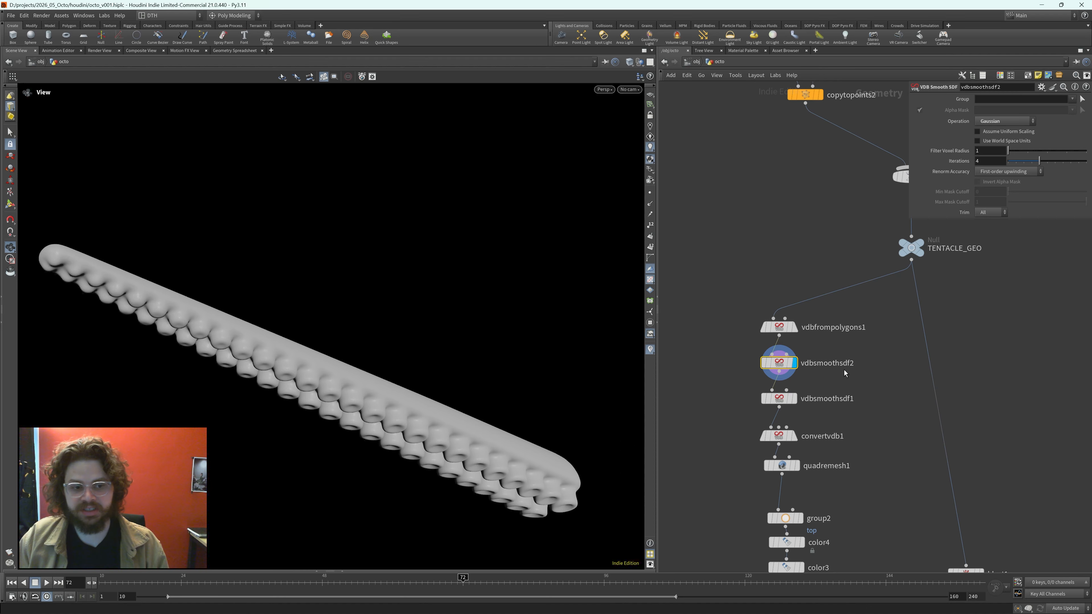
- Inspect the Mean Curvature Flow settings of vdbsmoothsdf1, display the node and examine the suckers near the tentacle tip
{"action": "left_click", "coordinate": [779, 398]}
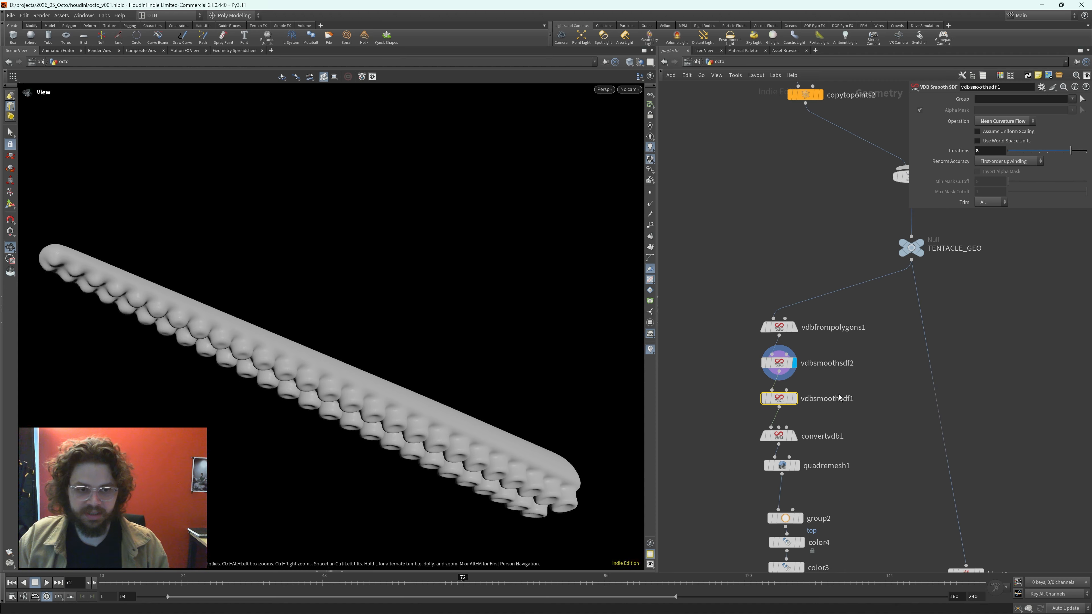
{"action": "left_click", "coordinate": [794, 398]}
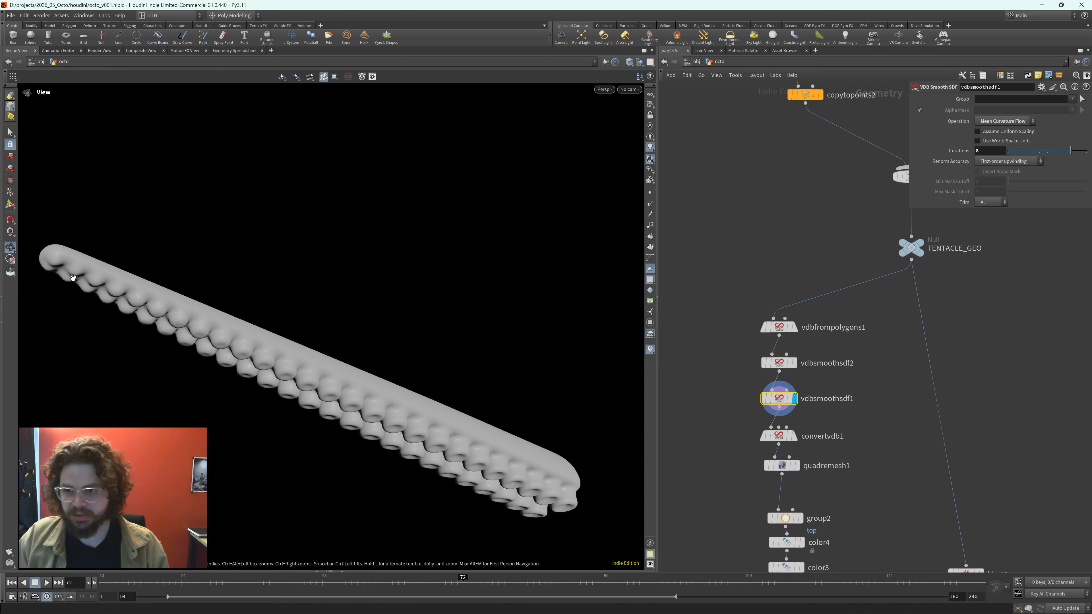
{"action": "left_click_drag", "start_coordinate": [158, 320], "coordinate": [134, 295]}
{"action": "middle_click_drag", "start_coordinate": [50, 296], "coordinate": [218, 333]}
{"action": "left_click_drag", "start_coordinate": [218, 333], "coordinate": [317, 363]}
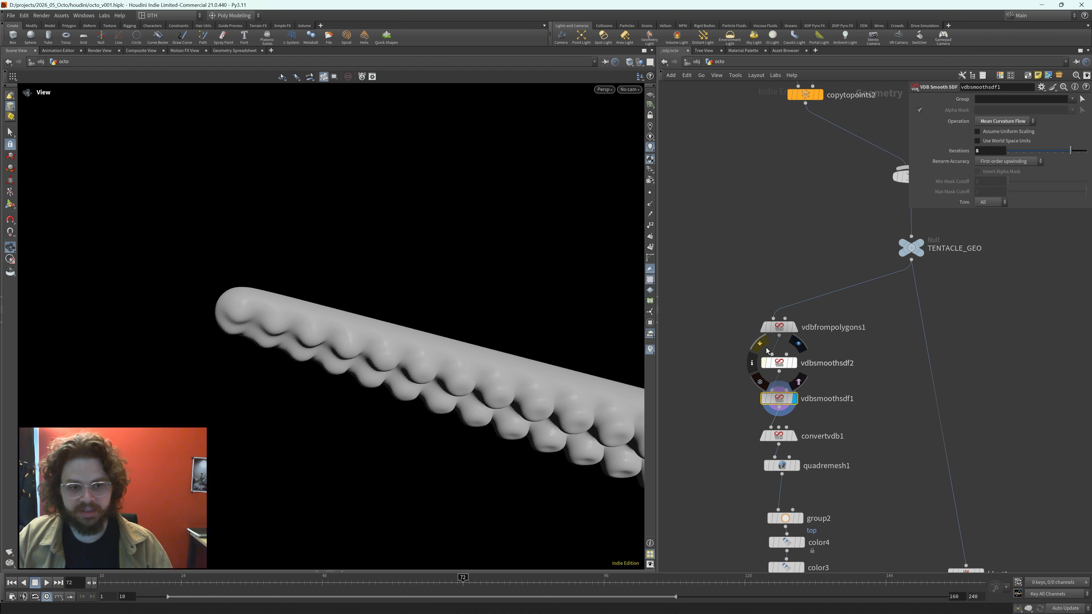
- Bypass vdbsmoothsdf2 to compare the suckers without the Gaussian smoothing, and enable it again
{"action": "left_click", "coordinate": [764, 363]}
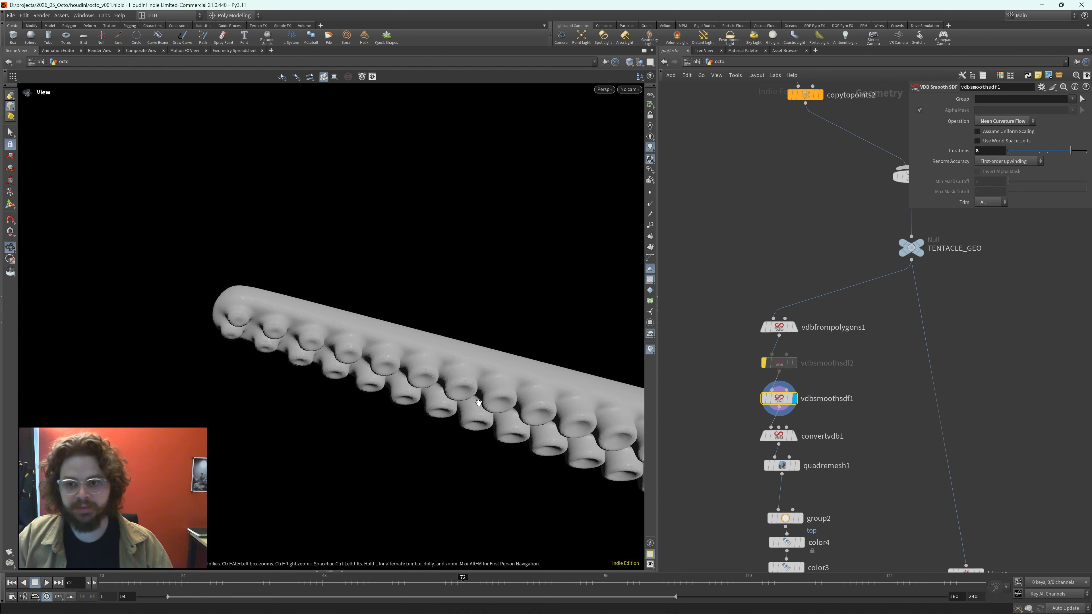
{"action": "left_click_drag", "start_coordinate": [479, 403], "coordinate": [501, 386]}
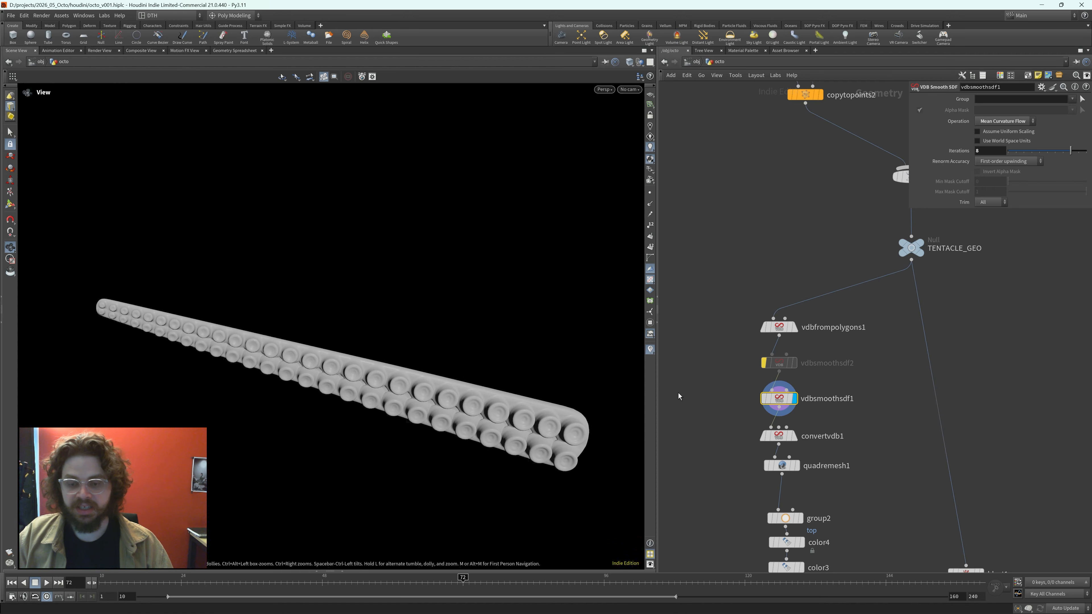
{"action": "mouse_move", "coordinate": [782, 359]}
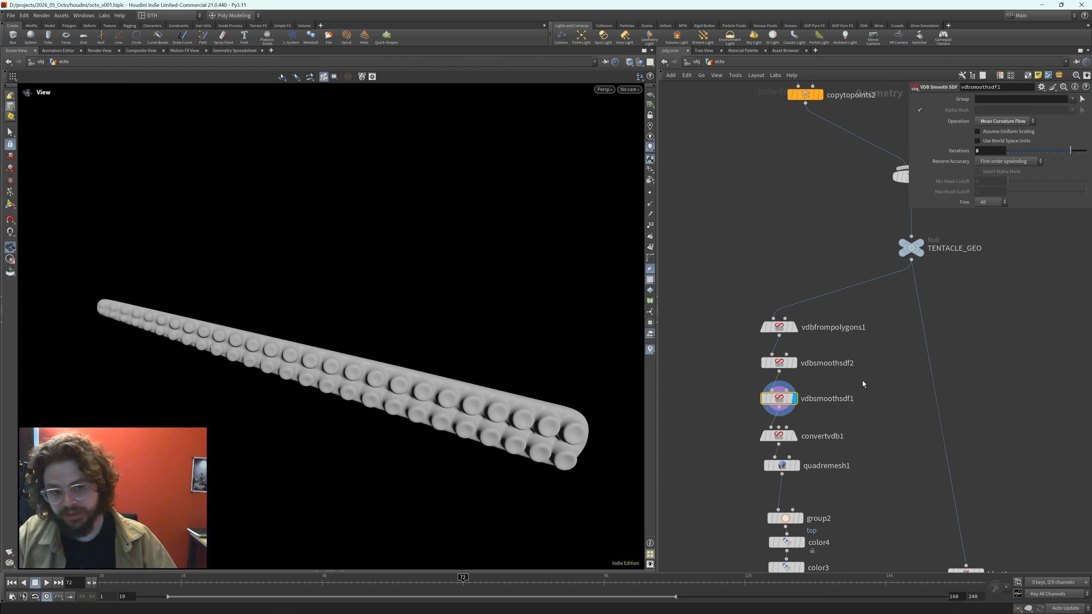
- Display convertvdb1 and examine the converted polygon mesh in wireframe around the suckers and at the tentacle's end
{"action": "left_click", "coordinate": [779, 435]}
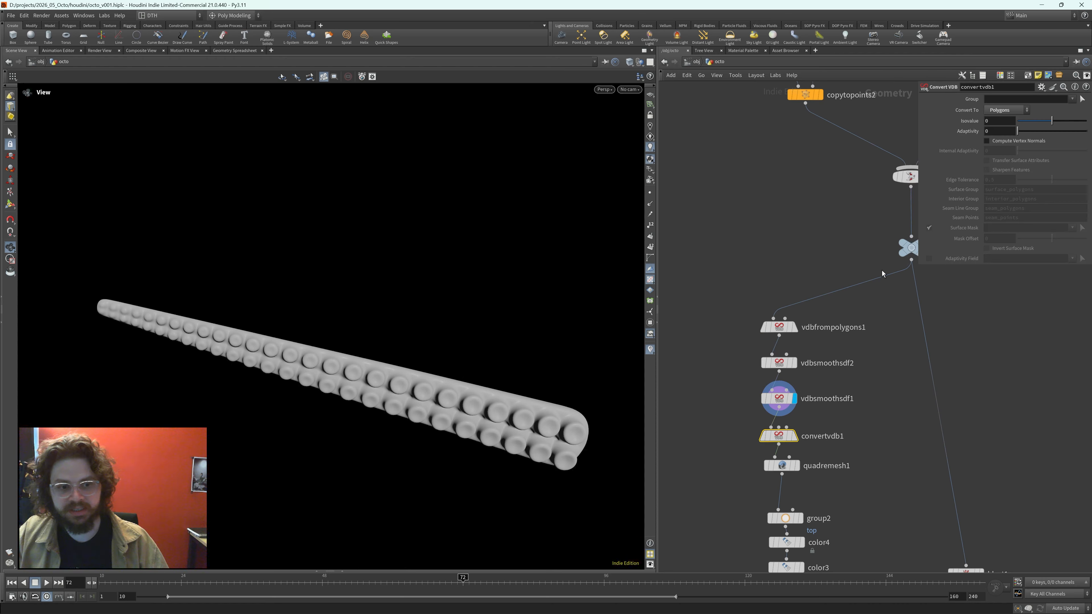
{"action": "left_click", "coordinate": [794, 436]}
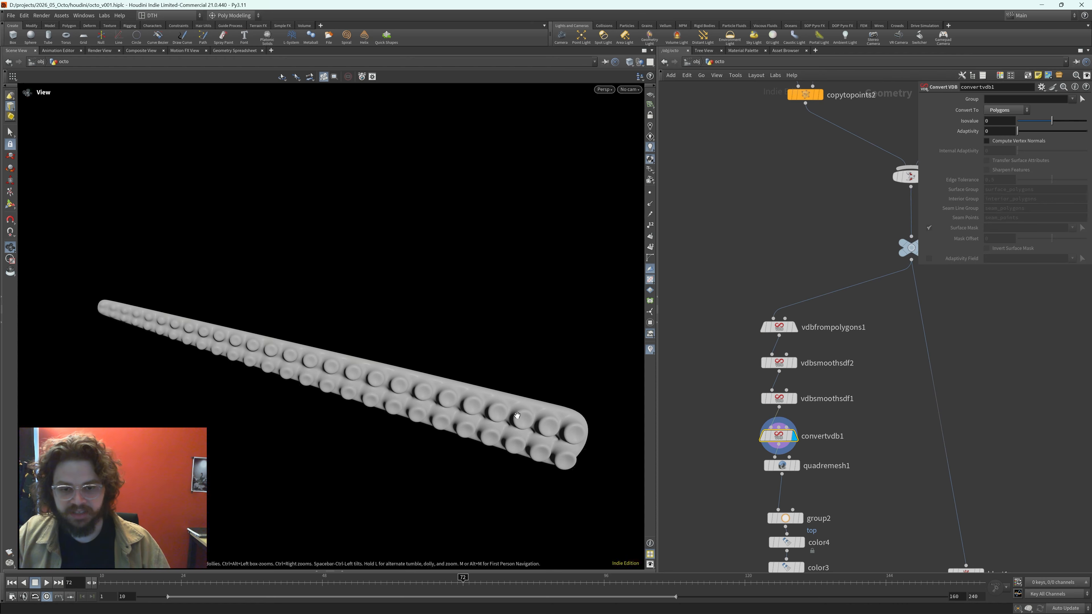
{"action": "key", "text": "shift+w"}
{"action": "mouse_move", "coordinate": [464, 371]}
{"action": "left_mouse_down"}
{"action": "mouse_move", "coordinate": [471, 400]}
{"action": "mouse_move", "coordinate": [281, 346]}
{"action": "left_mouse_up"}
{"action": "right_click_drag", "start_coordinate": [281, 346], "coordinate": [656, 333]}
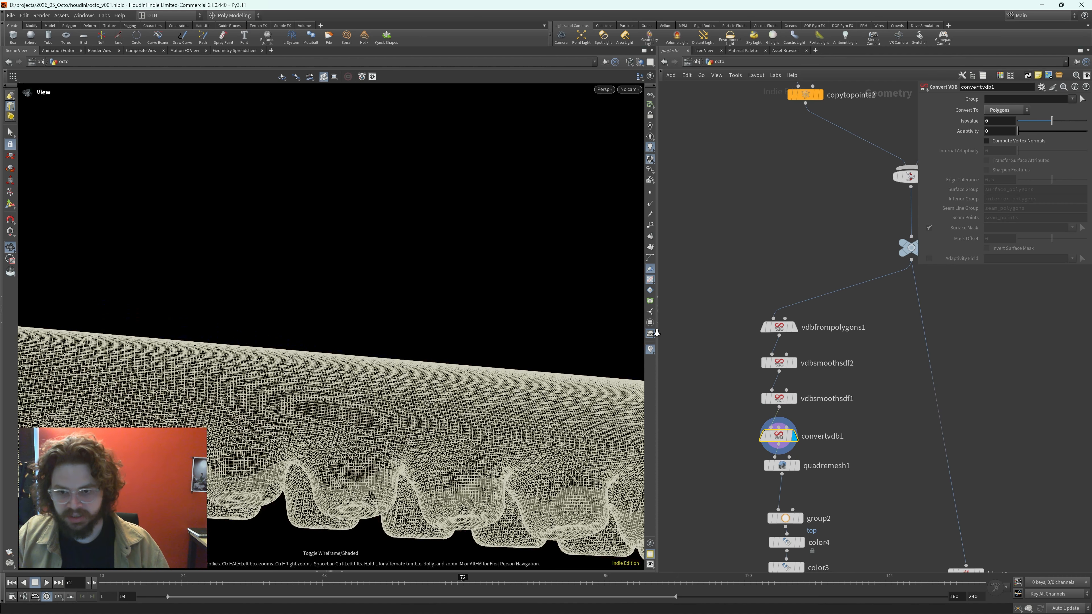
{"action": "mouse_move", "coordinate": [231, 401]}
{"action": "right_mouse_down"}
{"action": "mouse_move", "coordinate": [356, 401]}
{"action": "mouse_move", "coordinate": [251, 405]}
{"action": "right_mouse_up"}
{"action": "right_click_drag", "start_coordinate": [409, 428], "coordinate": [164, 435]}
{"action": "left_click_drag", "start_coordinate": [163, 434], "coordinate": [447, 460]}
{"action": "right_click_drag", "start_coordinate": [253, 451], "coordinate": [514, 431]}
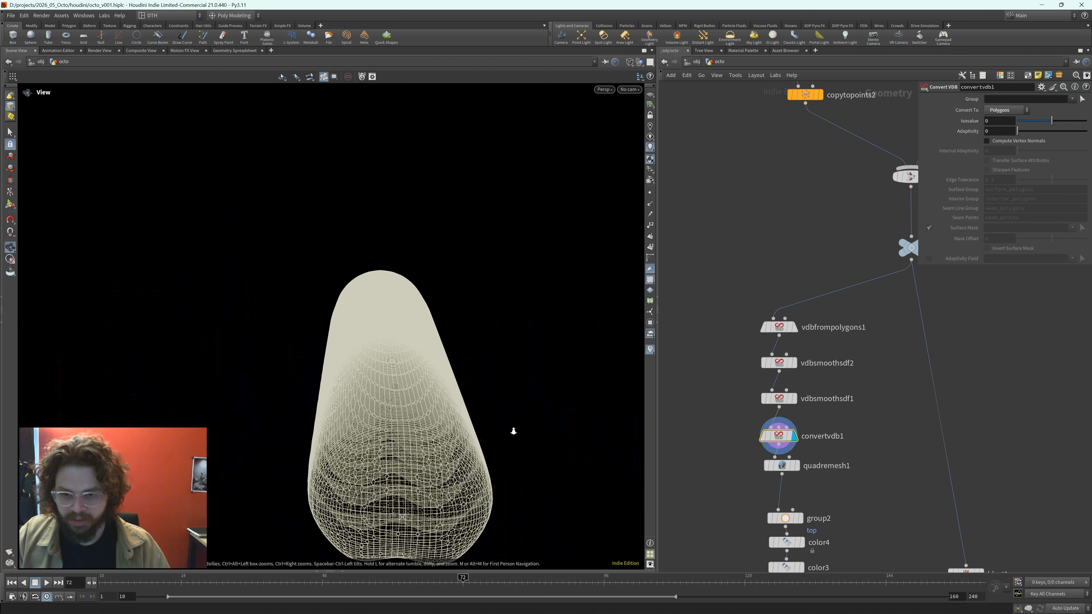
- Return the viewport to shaded display and frame the whole converted tentacle
{"action": "key", "text": "shift+w"}
{"action": "left_click_drag", "start_coordinate": [514, 431], "coordinate": [330, 407]}
{"action": "right_click_drag", "start_coordinate": [490, 415], "coordinate": [329, 398]}
{"action": "middle_click_drag", "start_coordinate": [437, 429], "coordinate": [47, 326]}
{"action": "key", "text": "f"}
{"action": "left_click_drag", "start_coordinate": [292, 388], "coordinate": [303, 323]}
- Display quadremesh1 in wireframe and examine the remeshed quad topology around the suckers, at the tip and from the side
{"action": "left_click_drag", "start_coordinate": [736, 454], "coordinate": [885, 475]}
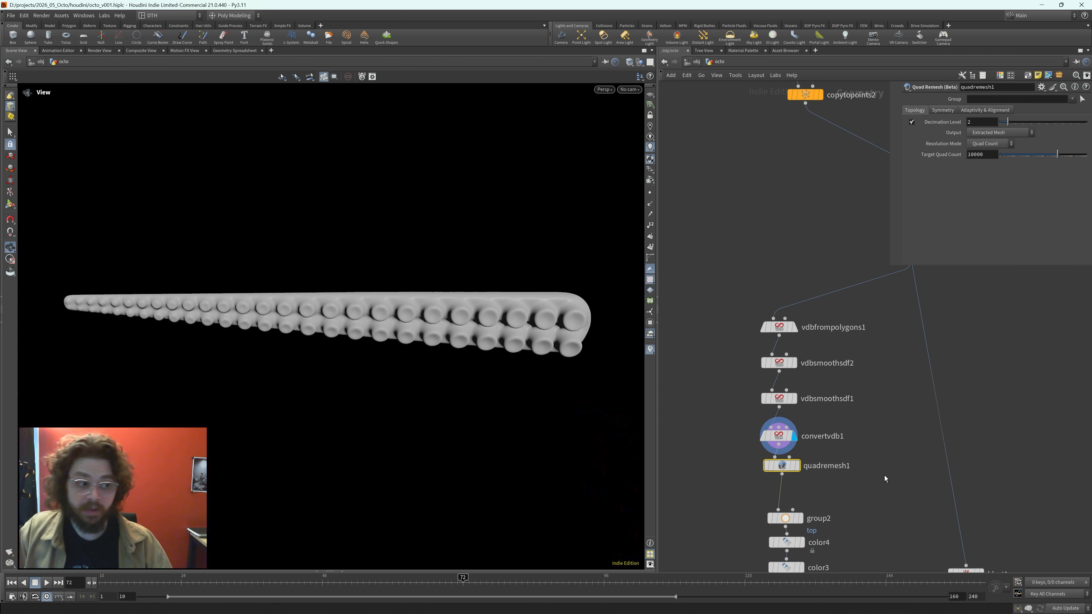
{"action": "key", "text": "r"}
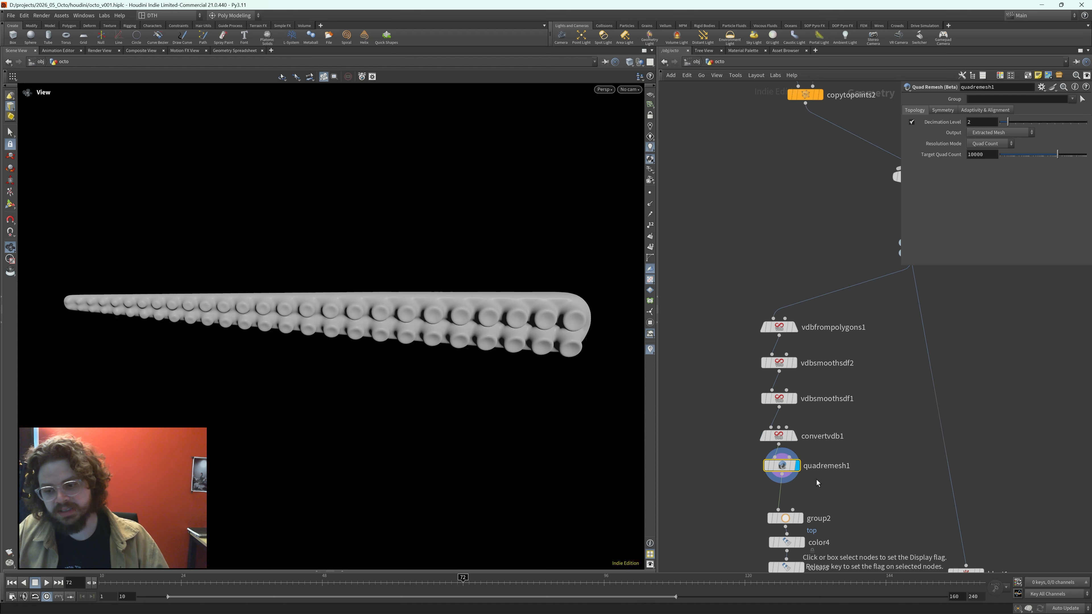
{"action": "key", "text": "w"}
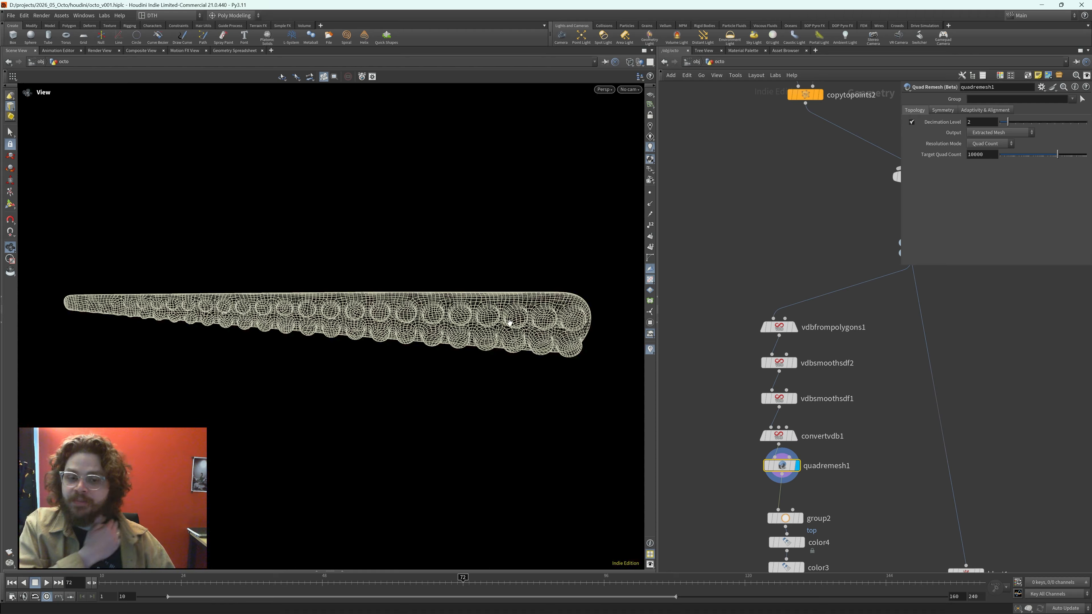
{"action": "scroll", "coordinate": [509, 322], "scroll_direction": "up", "scroll_amount": 10}
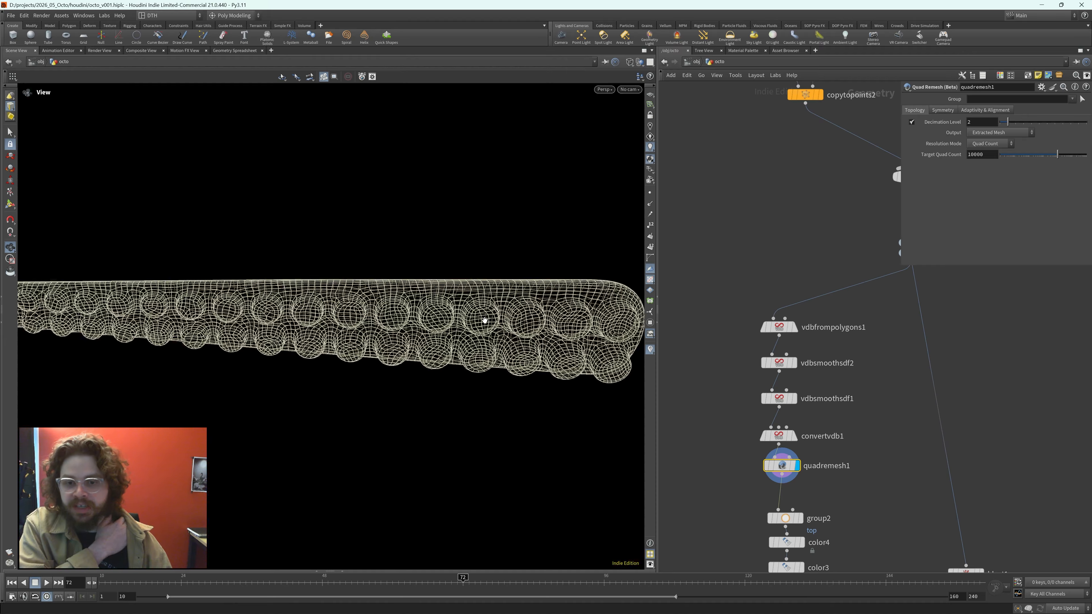
{"action": "scroll", "coordinate": [457, 306], "scroll_direction": "up", "scroll_amount": 5}
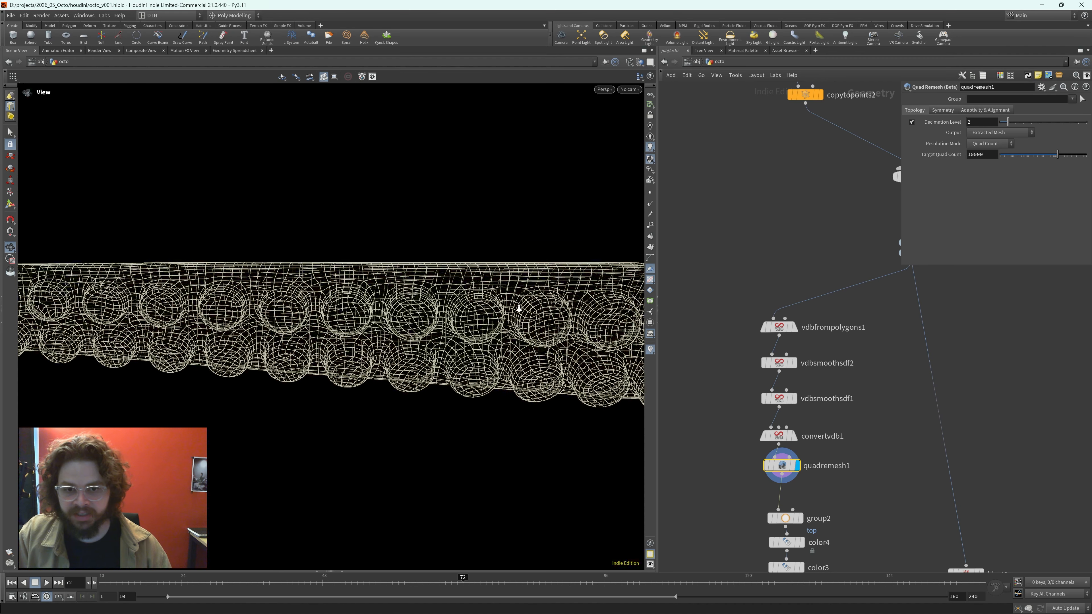
{"action": "scroll", "coordinate": [330, 337], "scroll_direction": "down", "scroll_amount": 8}
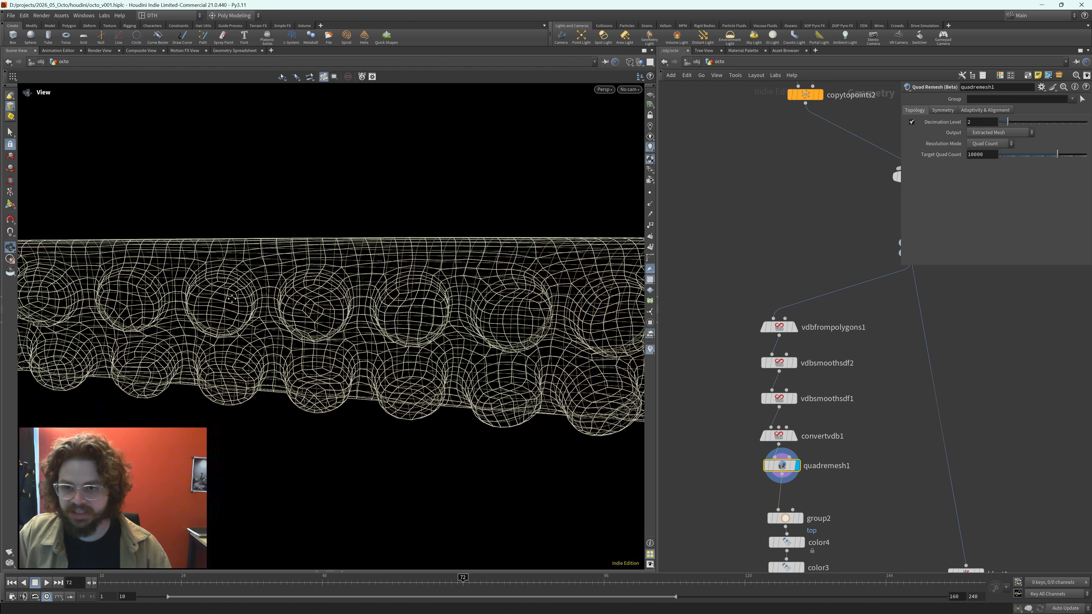
{"action": "scroll", "coordinate": [390, 320], "scroll_direction": "down", "scroll_amount": 6}
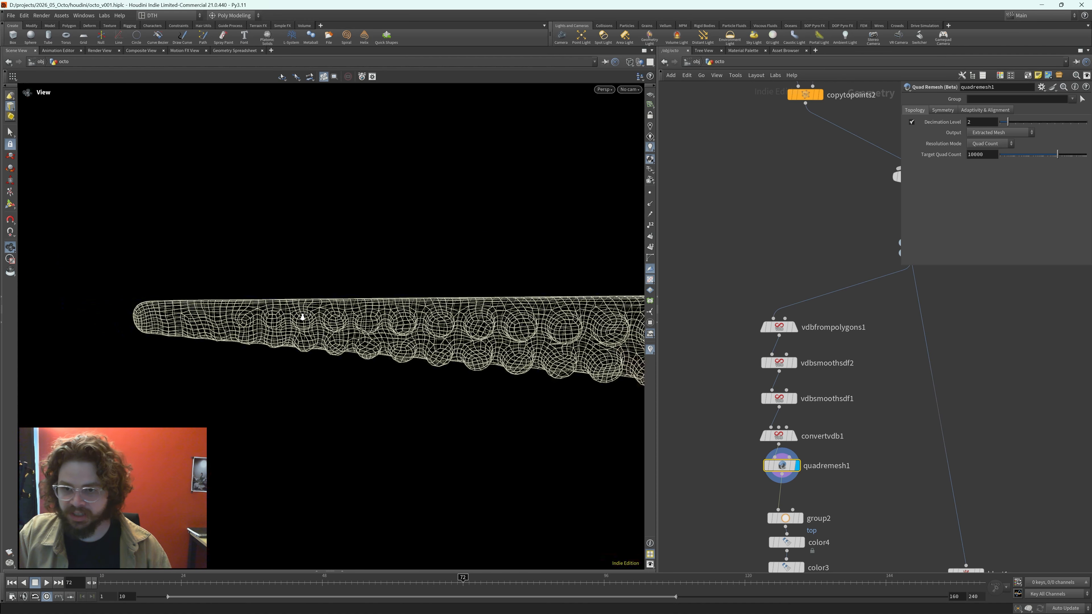
{"action": "left_click_drag", "start_coordinate": [302, 320], "coordinate": [428, 357]}
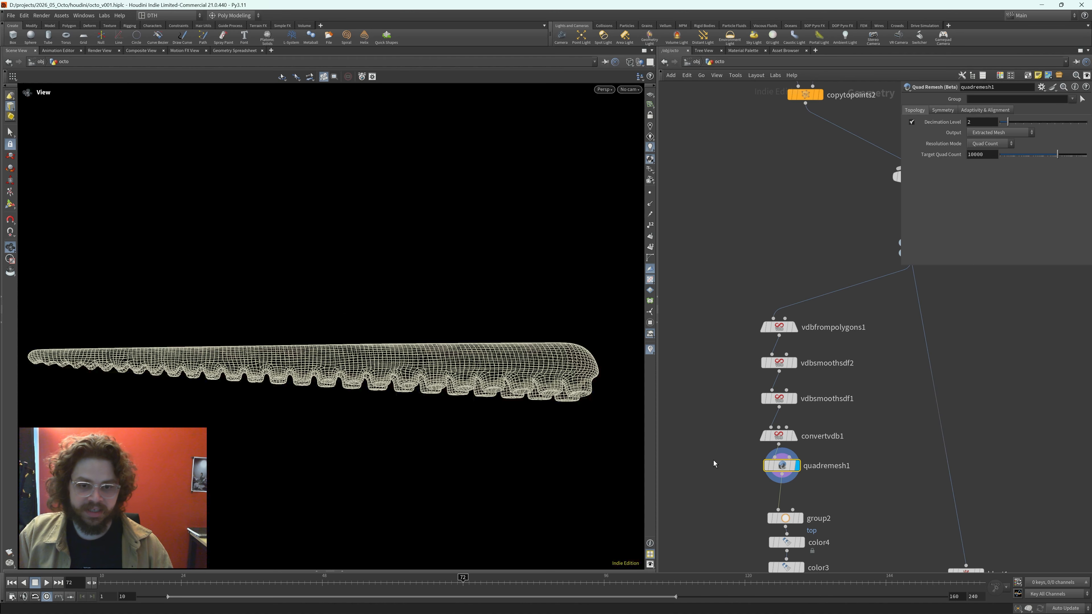
- Return the viewport to shaded display and move the group2 node slightly closer to quadremesh1
{"action": "key", "text": "w"}
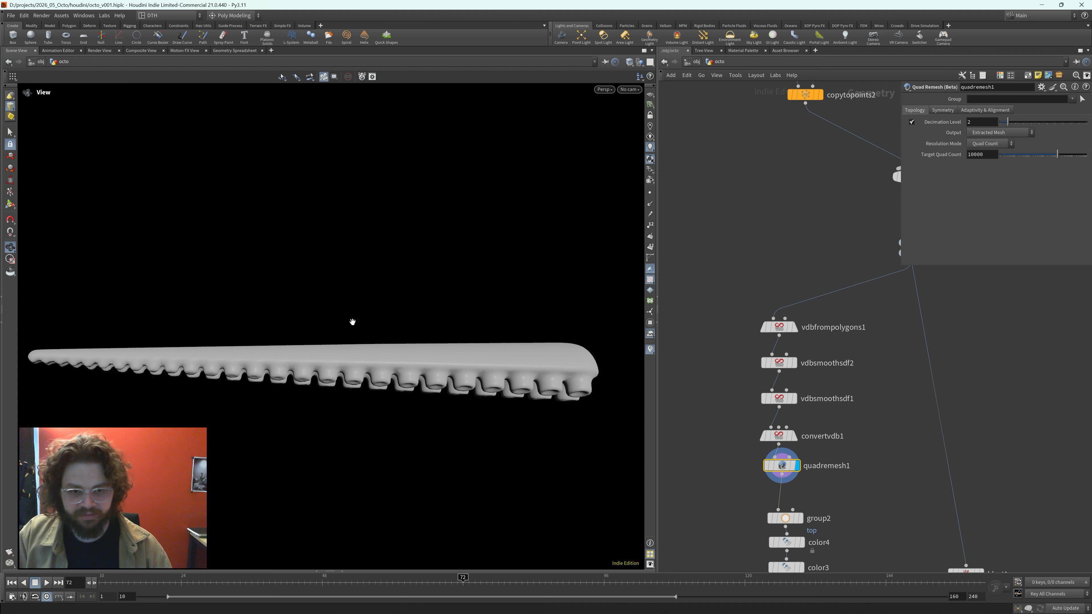
{"action": "left_click_drag", "start_coordinate": [416, 364], "coordinate": [455, 354]}
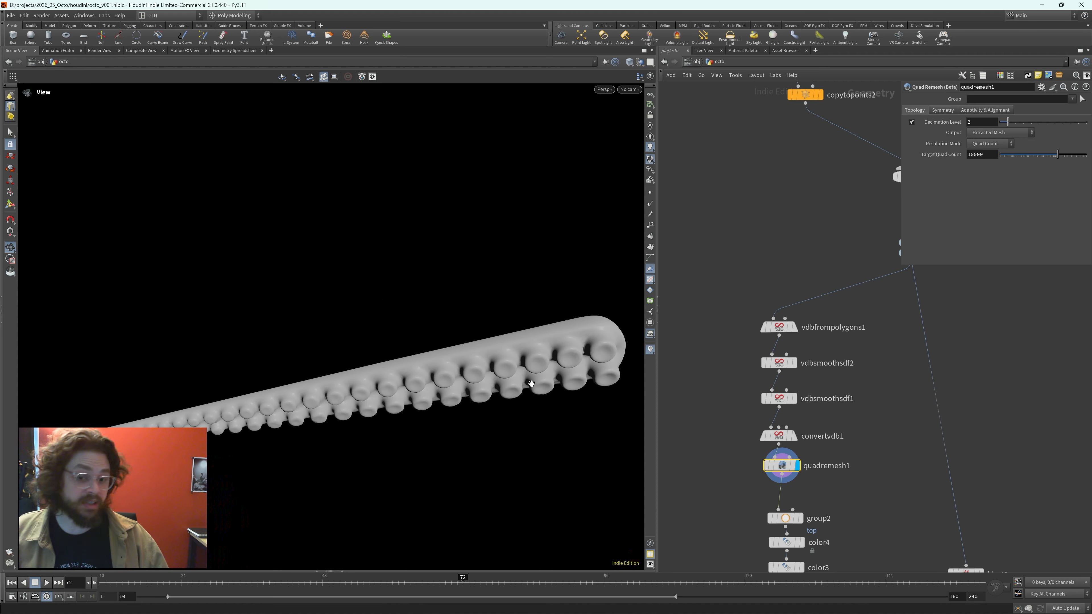
{"action": "middle_click_drag", "start_coordinate": [852, 527], "coordinate": [839, 440]}
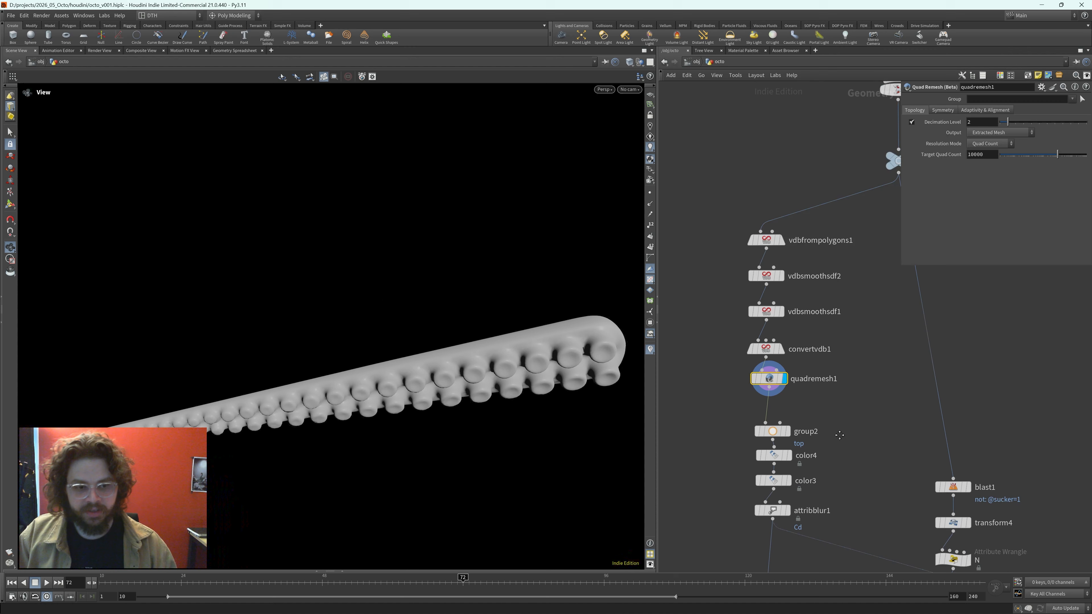
{"action": "left_click_drag", "start_coordinate": [772, 433], "coordinate": [773, 423]}
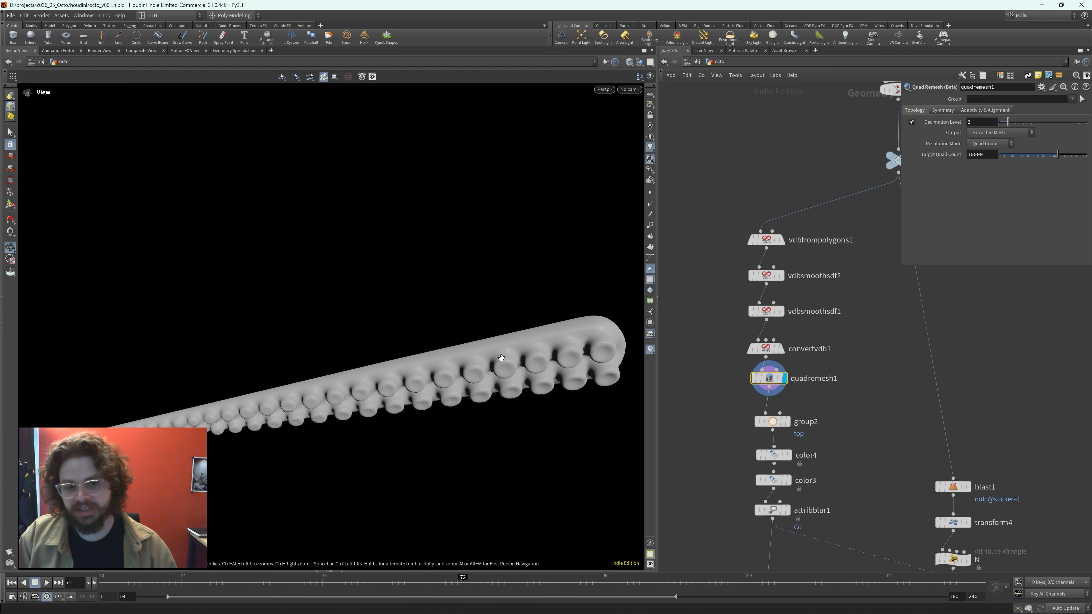
{"action": "mouse_move", "coordinate": [422, 378]}
{"action": "left_mouse_down"}
{"action": "mouse_move", "coordinate": [470, 422]}
{"action": "mouse_move", "coordinate": [439, 375]}
{"action": "left_mouse_up"}
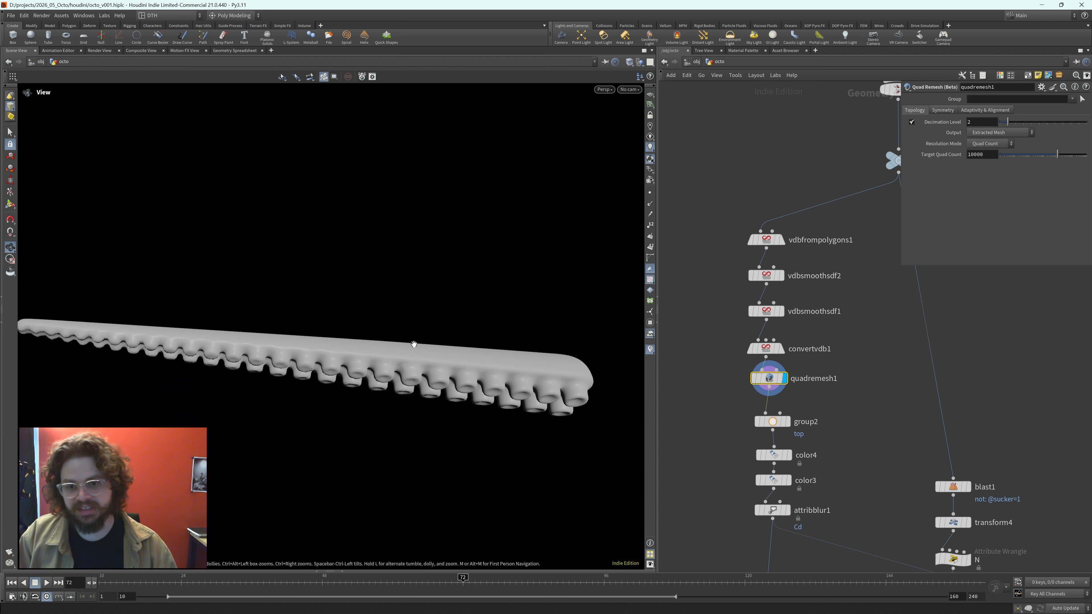
- Open group2's parameters and display the node to examine the top point group along the tentacle
{"action": "left_click", "coordinate": [773, 421]}
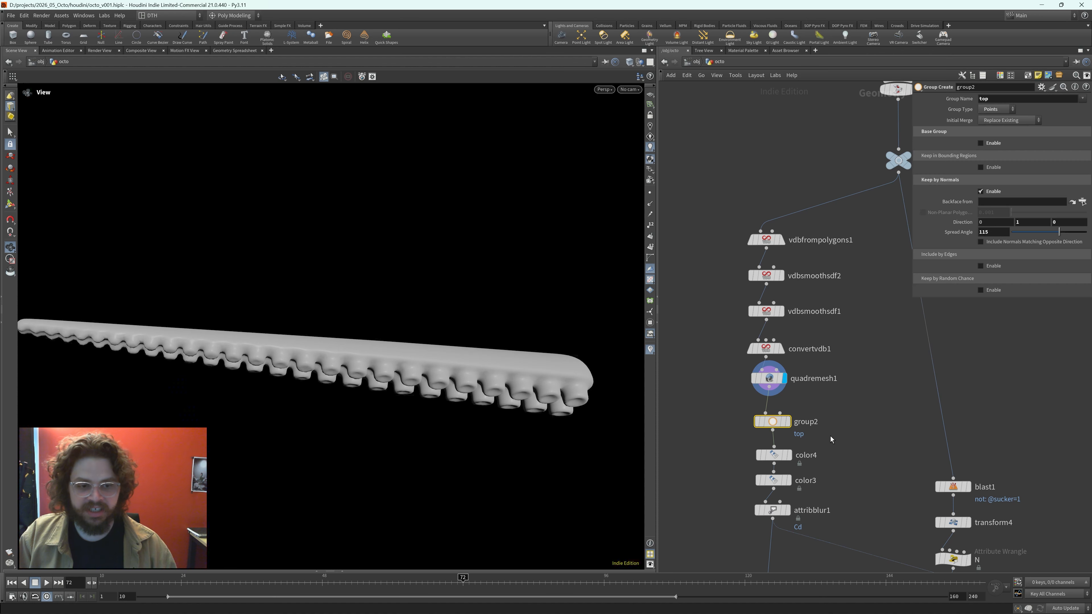
{"action": "middle_click_drag", "start_coordinate": [862, 439], "coordinate": [738, 590]}
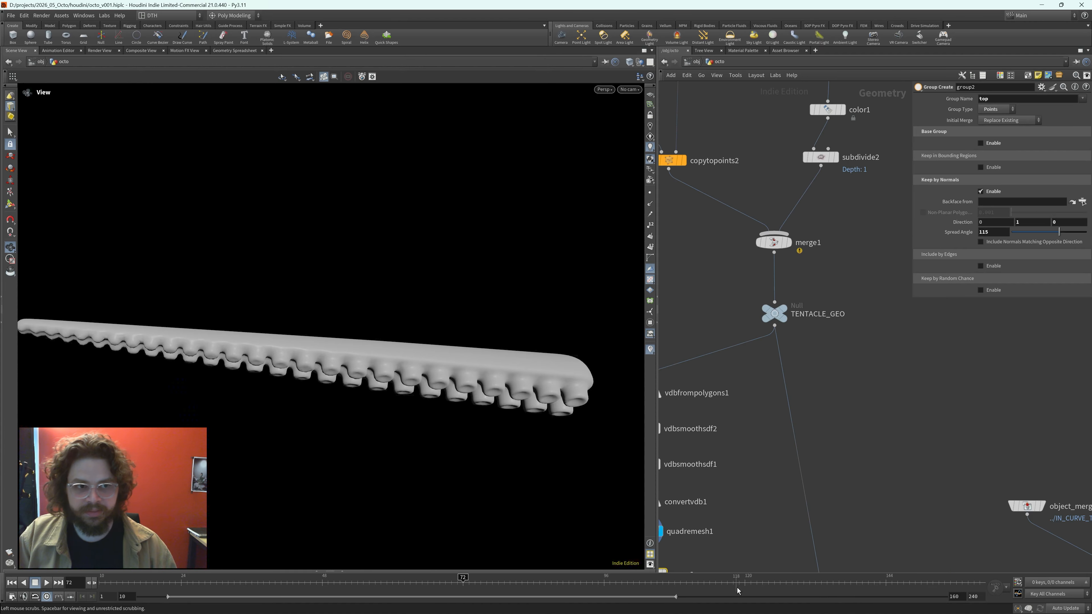
{"action": "mouse_move", "coordinate": [908, 265]}
{"action": "middle_mouse_down"}
{"action": "mouse_move", "coordinate": [878, 502]}
{"action": "mouse_move", "coordinate": [942, 301]}
{"action": "middle_mouse_up"}
{"action": "middle_click_drag", "start_coordinate": [911, 470], "coordinate": [1003, 295]}
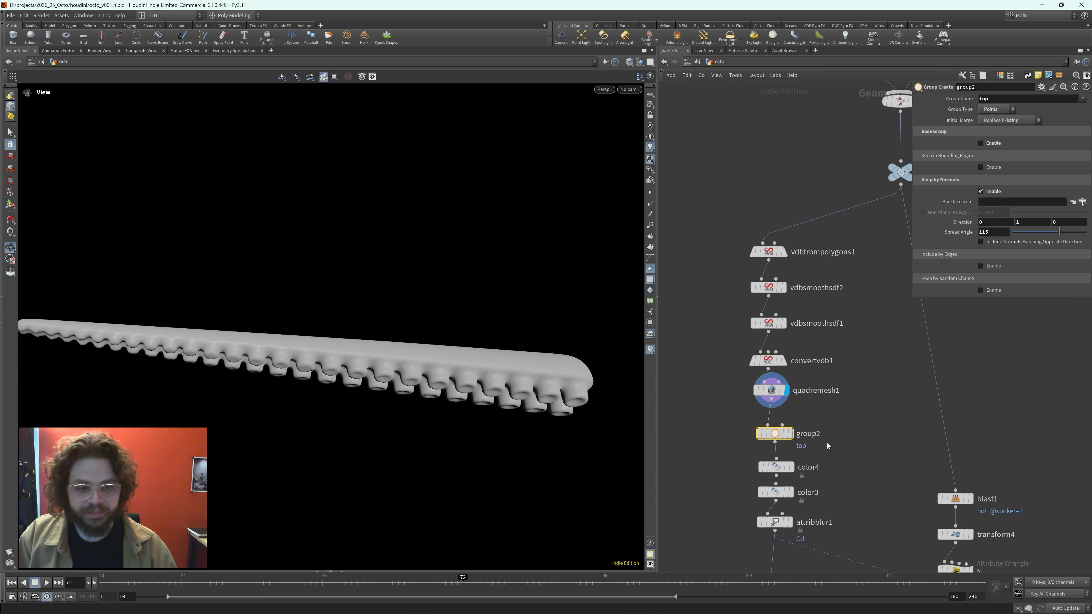
{"action": "scroll", "coordinate": [861, 441], "scroll_direction": "up", "scroll_amount": 1}
{"action": "scroll", "coordinate": [861, 440], "scroll_direction": "down", "scroll_amount": 1}
{"action": "scroll", "coordinate": [861, 440], "scroll_direction": "down", "scroll_amount": 2}
{"action": "middle_click_drag", "start_coordinate": [897, 409], "coordinate": [890, 296]}
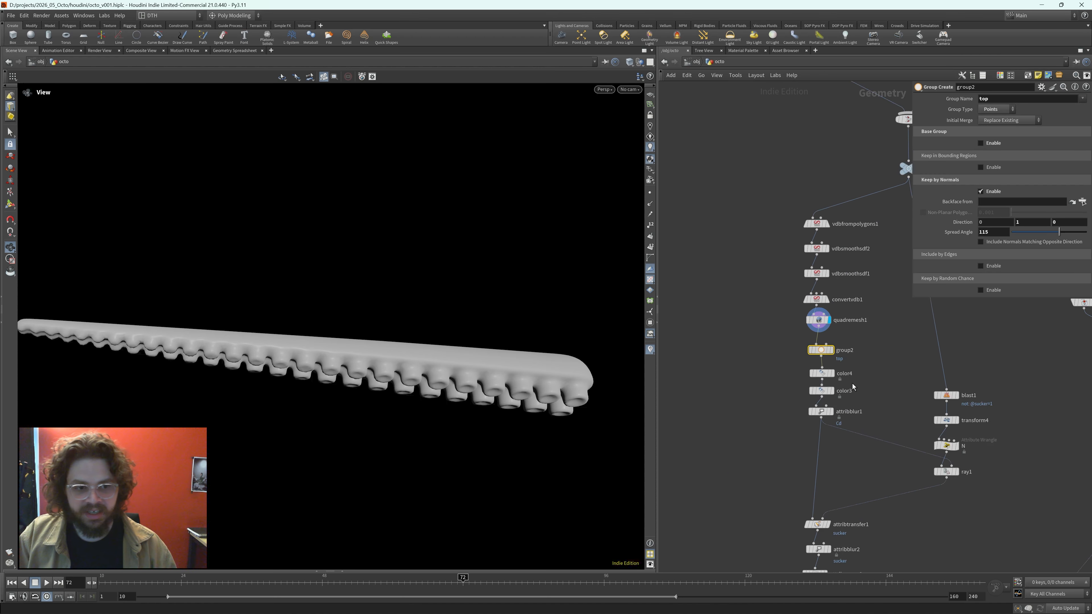
{"action": "scroll", "coordinate": [852, 384], "scroll_direction": "up", "scroll_amount": 3}
{"action": "middle_click_drag", "start_coordinate": [736, 315], "coordinate": [759, 355]}
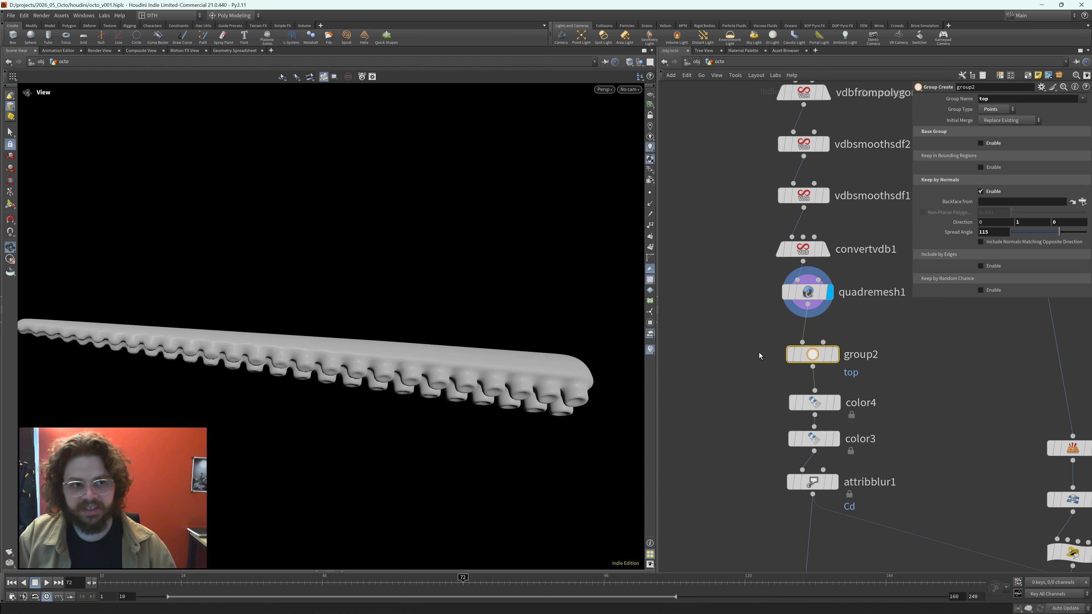
{"action": "key", "text": "r"}
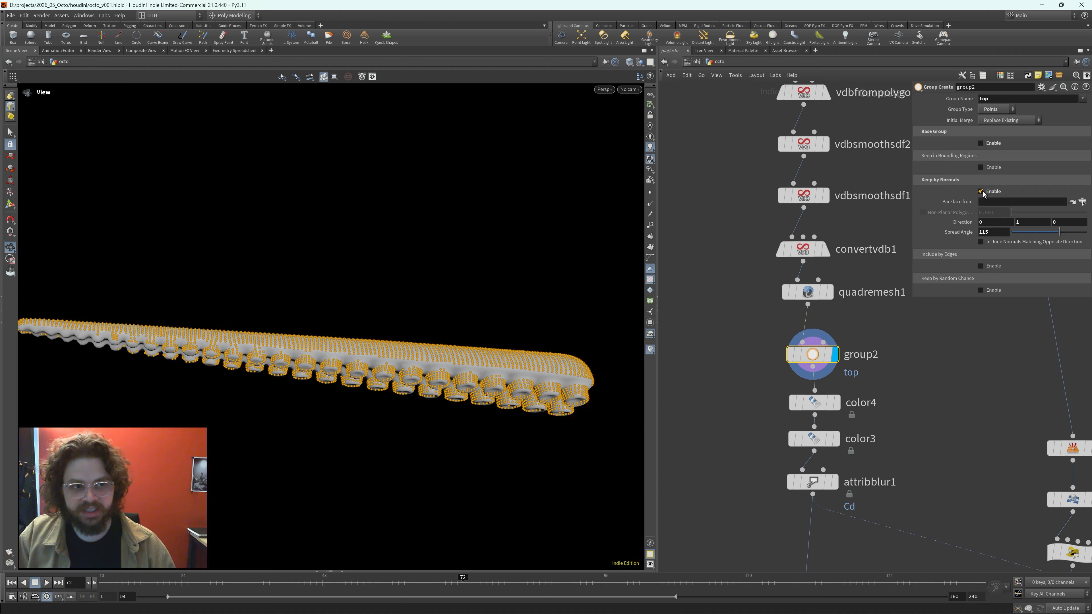
- Try a different Spread Angle for group2's normal-based selection, undo it, and check the grouped points around the suckers
{"action": "left_click", "coordinate": [1026, 223]}
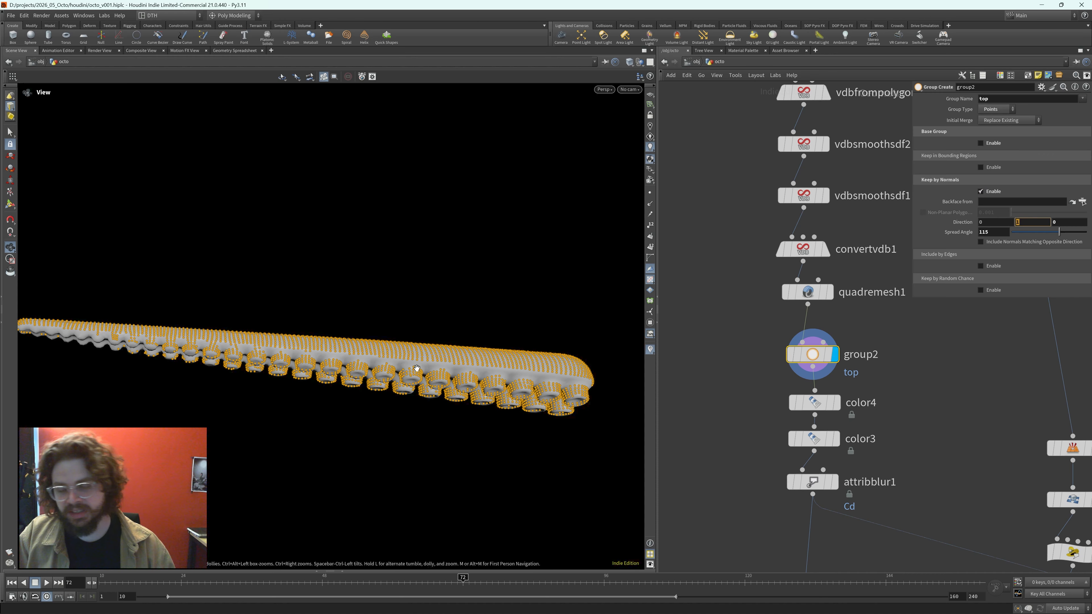
{"action": "left_click_drag", "start_coordinate": [432, 339], "coordinate": [406, 357]}
{"action": "left_click_drag", "start_coordinate": [1059, 233], "coordinate": [1033, 241]}
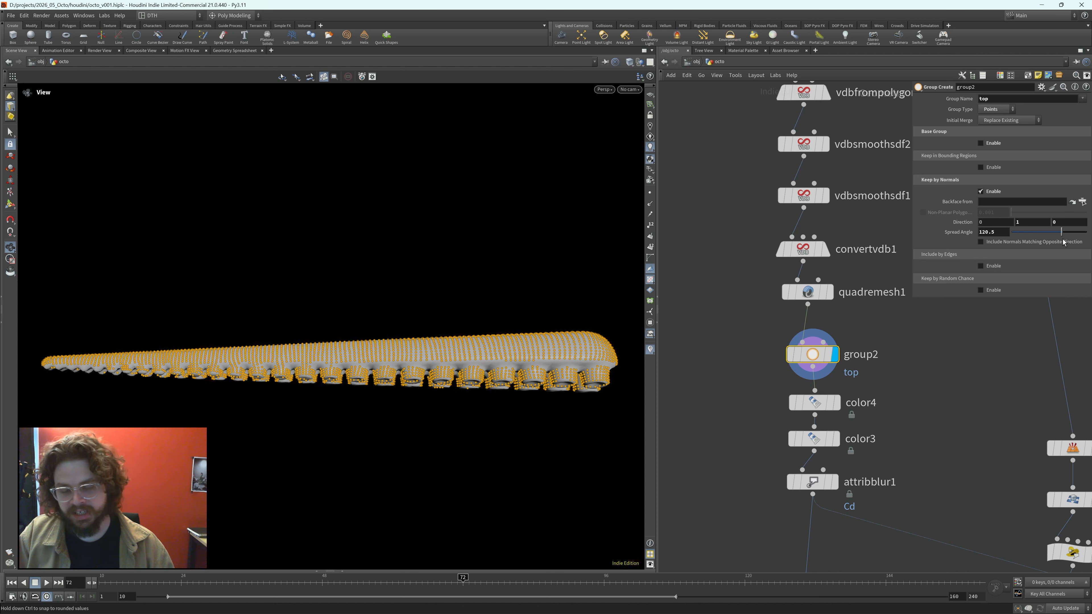
{"action": "key", "text": "ctrl+z"}
{"action": "left_click_drag", "start_coordinate": [378, 301], "coordinate": [415, 307]}
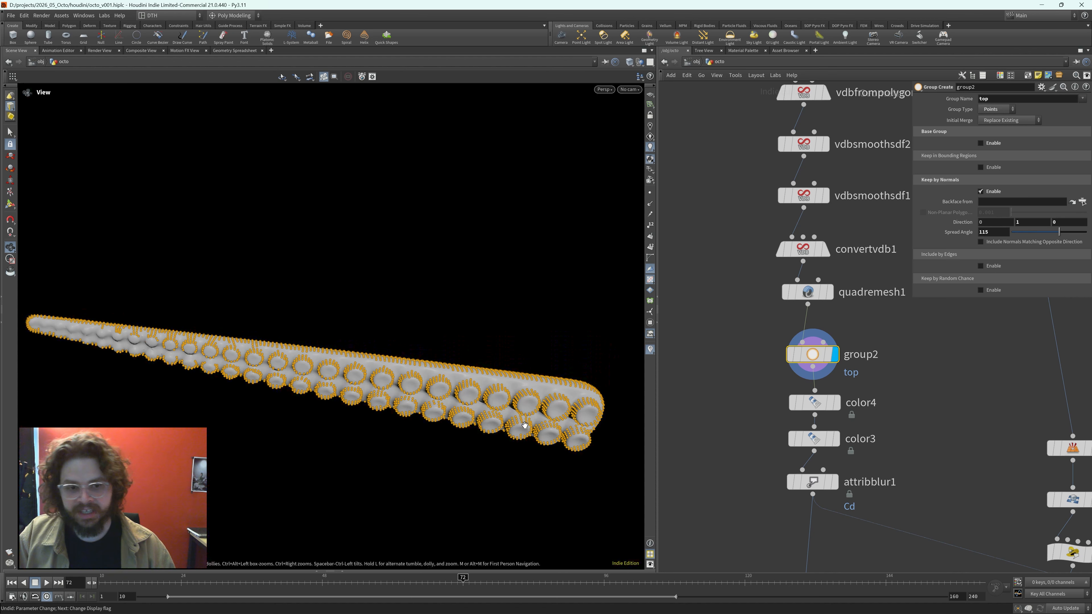
- Display color4 and color3 in turn to examine the green base color and the red on the top group
{"action": "left_click_drag", "start_coordinate": [761, 386], "coordinate": [893, 409]}
{"action": "key", "text": "r"}
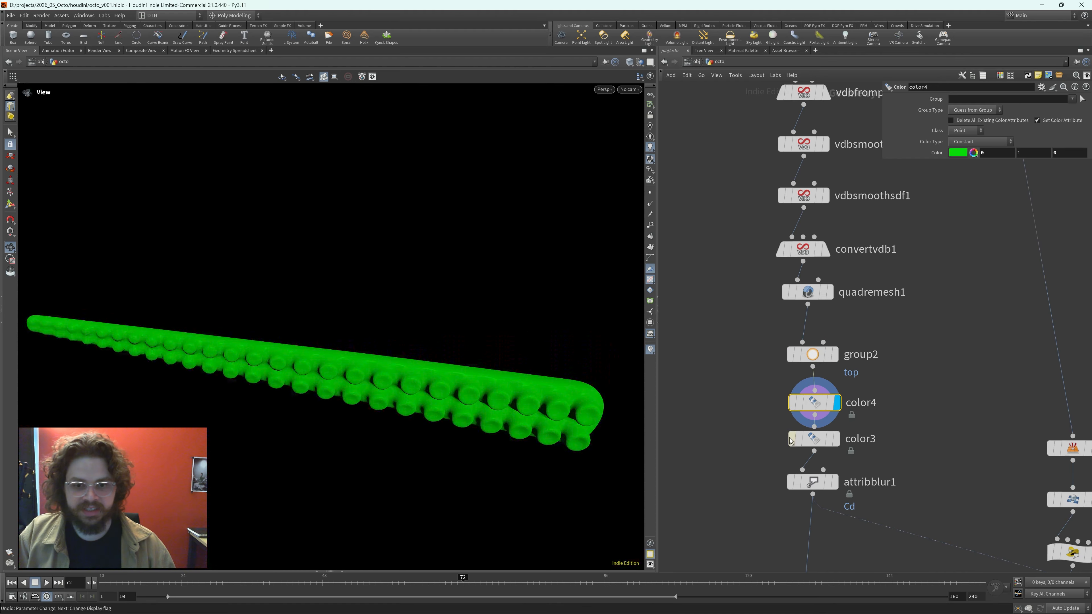
{"action": "left_click", "coordinate": [813, 439]}
{"action": "key", "text": "r"}
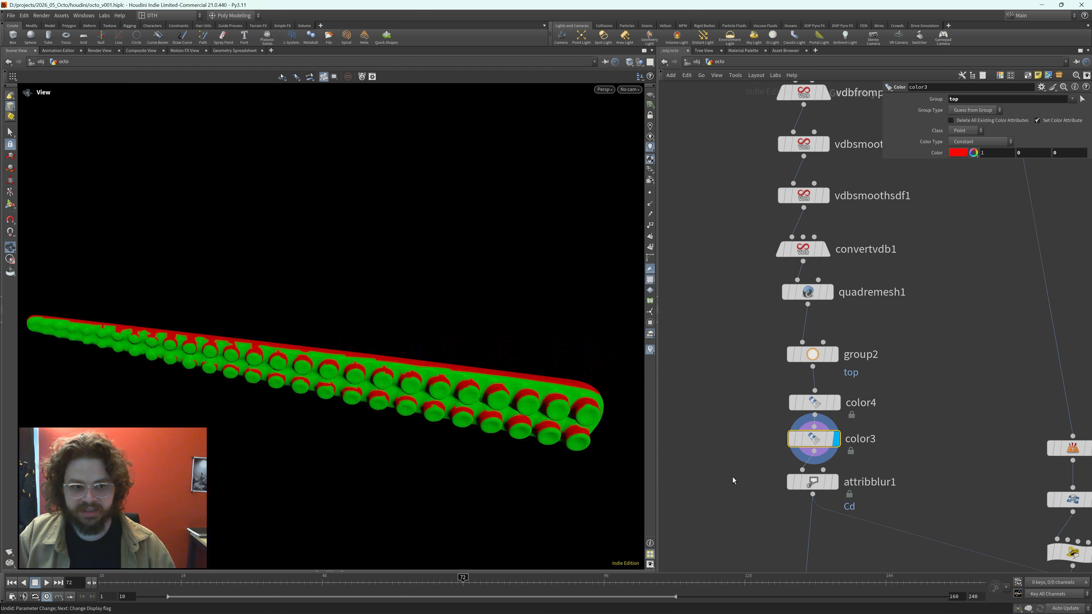
{"action": "left_click_drag", "start_coordinate": [577, 437], "coordinate": [383, 363], "text": "alt"}
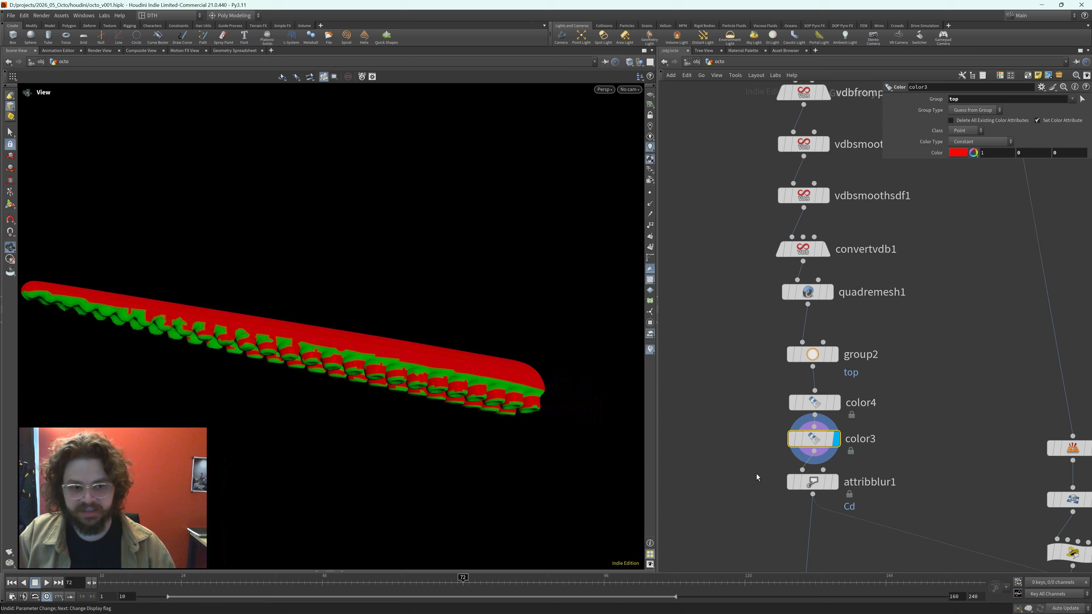
- Display attribblur1 and examine the blurred Cd colors close up around the suckers
{"action": "left_click", "coordinate": [795, 481]}
{"action": "key", "text": "r"}
{"action": "left_click_drag", "start_coordinate": [513, 417], "coordinate": [423, 378]}
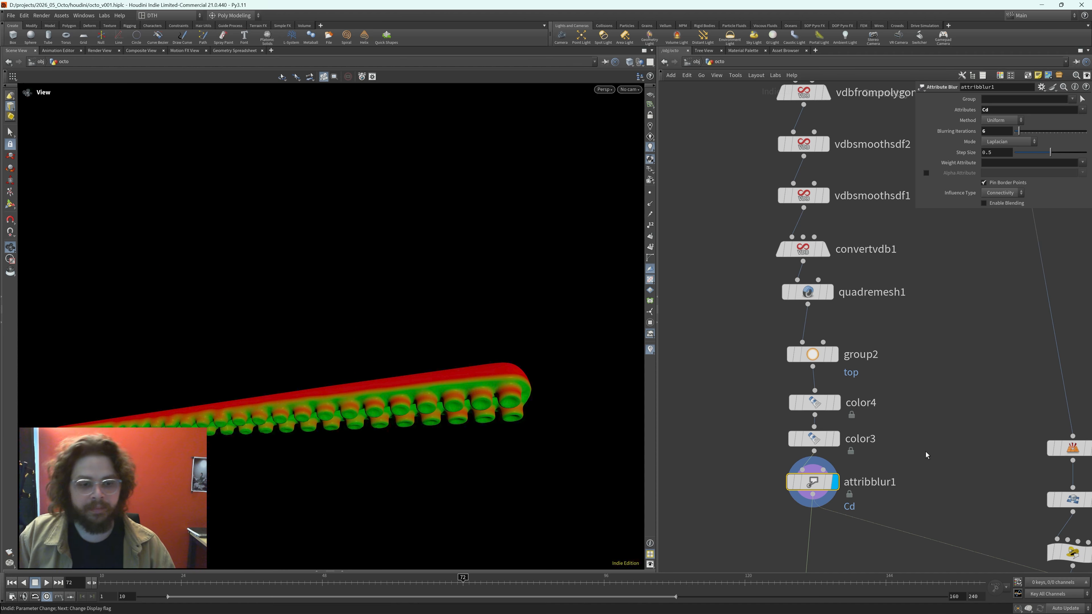
{"action": "scroll", "coordinate": [925, 452], "scroll_direction": "down", "scroll_amount": 3}
{"action": "middle_click_drag", "start_coordinate": [957, 457], "coordinate": [897, 422]}
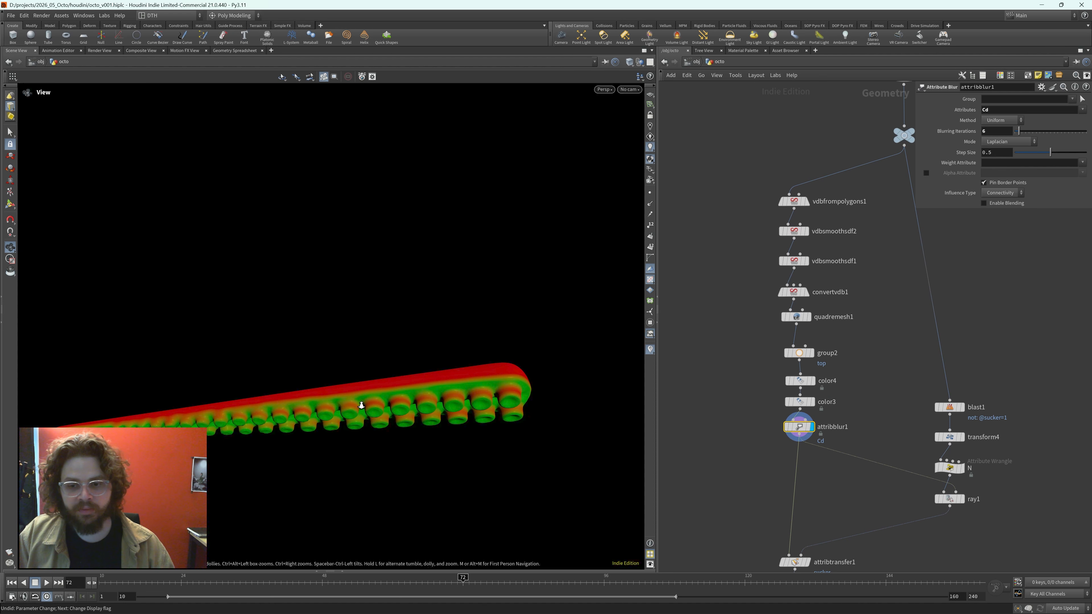
{"action": "right_click_drag", "start_coordinate": [361, 405], "coordinate": [412, 388]}
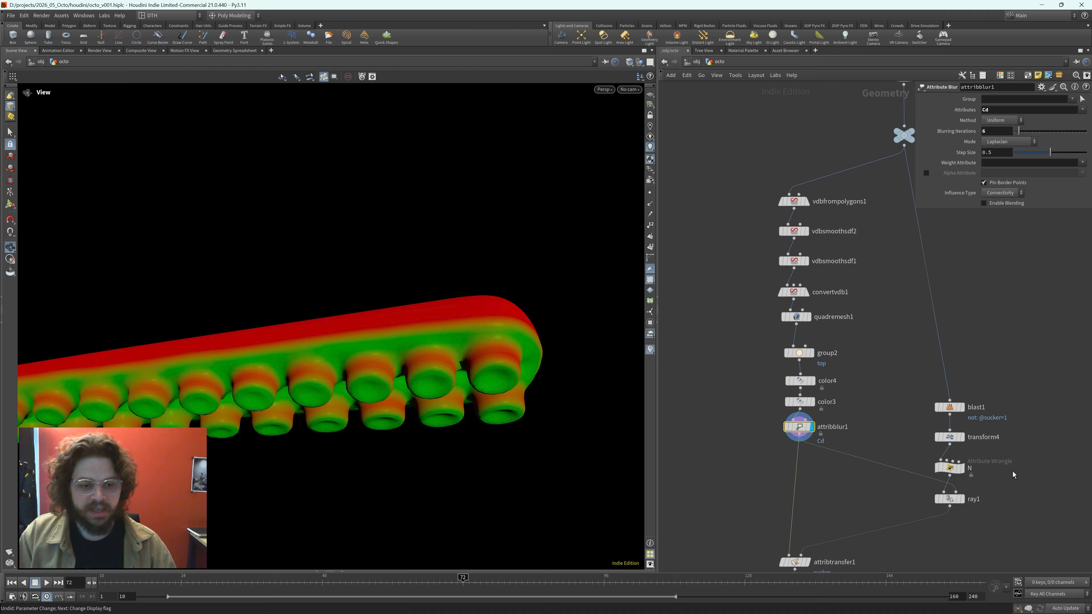
- Display attribremap2 in the sucker branch, frame the sucker pair and orbit to face their cups
{"action": "scroll", "coordinate": [878, 397], "scroll_direction": "down", "scroll_amount": 5}
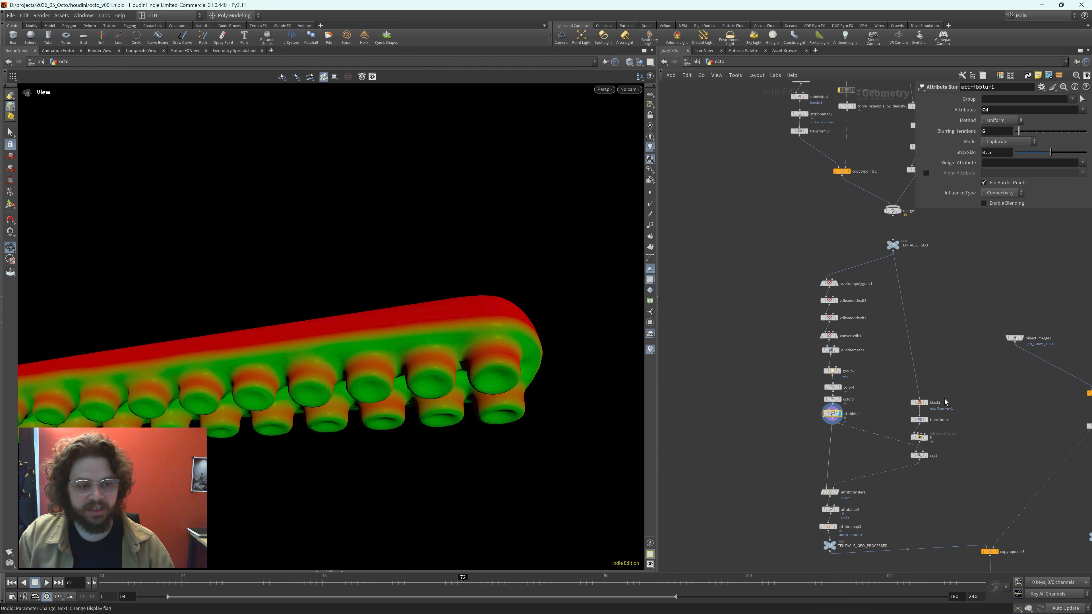
{"action": "middle_click_drag", "start_coordinate": [940, 356], "coordinate": [916, 343]}
{"action": "middle_click_drag", "start_coordinate": [907, 275], "coordinate": [909, 425]}
{"action": "scroll", "coordinate": [775, 273], "scroll_direction": "up", "scroll_amount": 4}
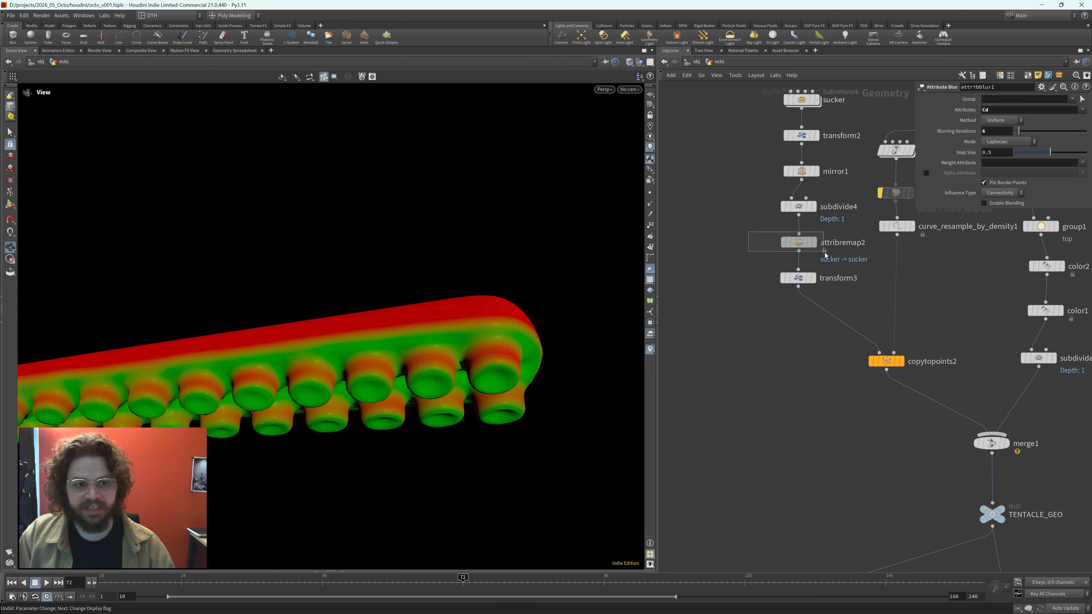
{"action": "left_click", "coordinate": [796, 243]}
{"action": "left_click", "coordinate": [814, 243]}
{"action": "key", "text": "f"}
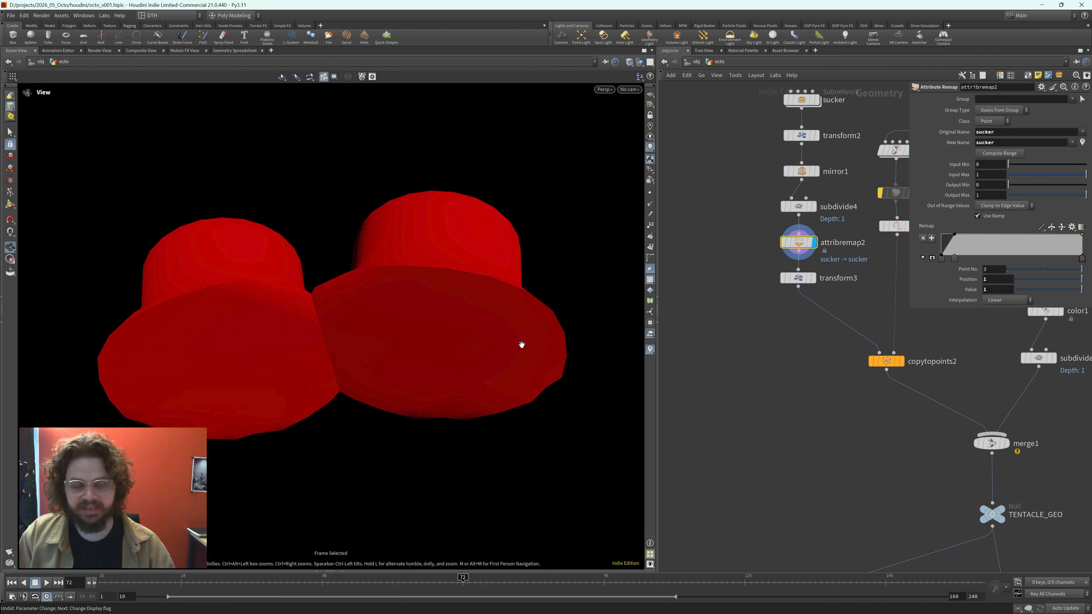
{"action": "left_click_drag", "start_coordinate": [519, 344], "coordinate": [462, 402]}
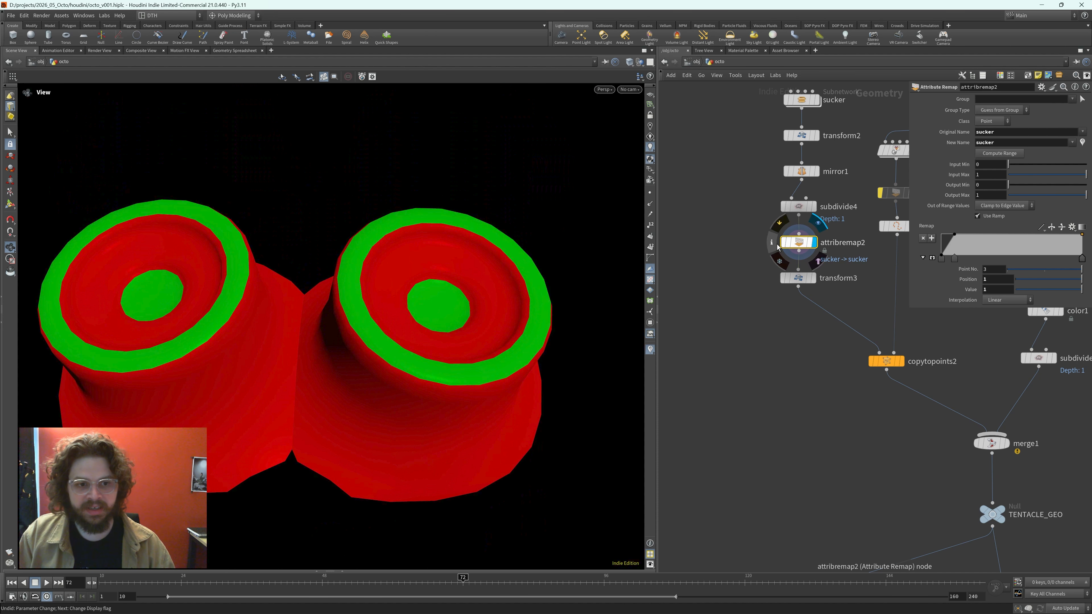
- Visualize the sucker point attribute from attribremap2's node info, close the info window and turn the visualization off
{"action": "left_click", "coordinate": [769, 243]}
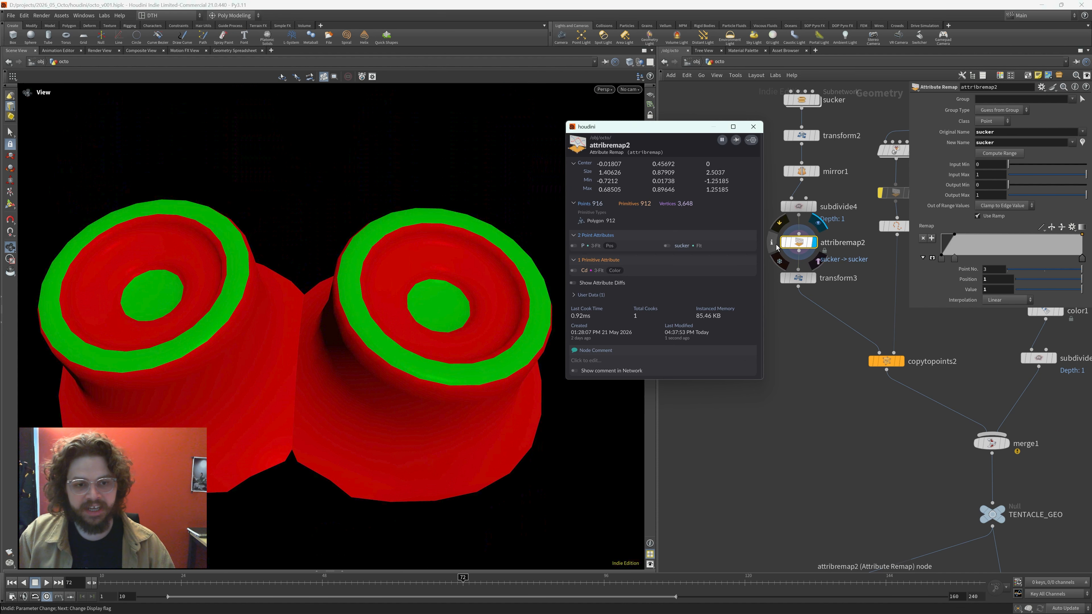
{"action": "left_click", "coordinate": [667, 245]}
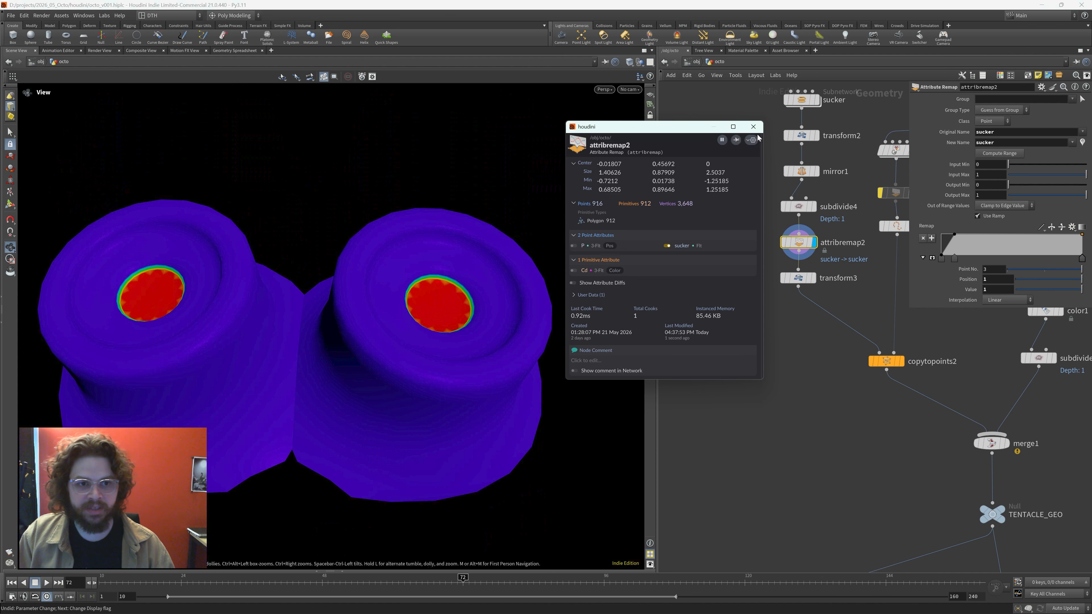
{"action": "left_click", "coordinate": [753, 127]}
{"action": "scroll", "coordinate": [801, 376], "scroll_direction": "down", "scroll_amount": 3}
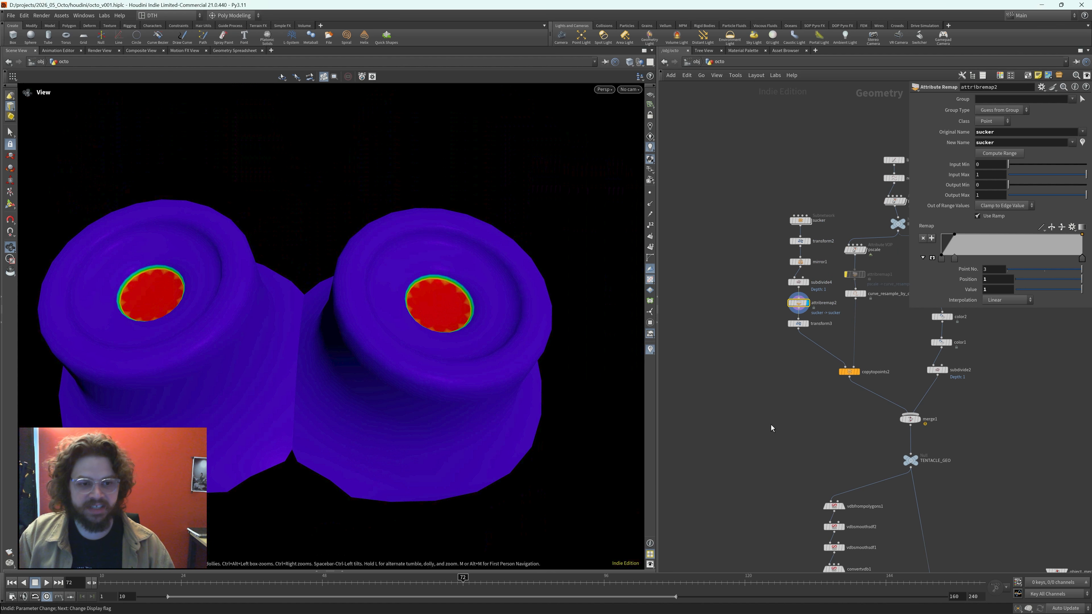
{"action": "middle_click_drag", "start_coordinate": [771, 424], "coordinate": [765, 300]}
{"action": "left_click", "coordinate": [651, 350]}
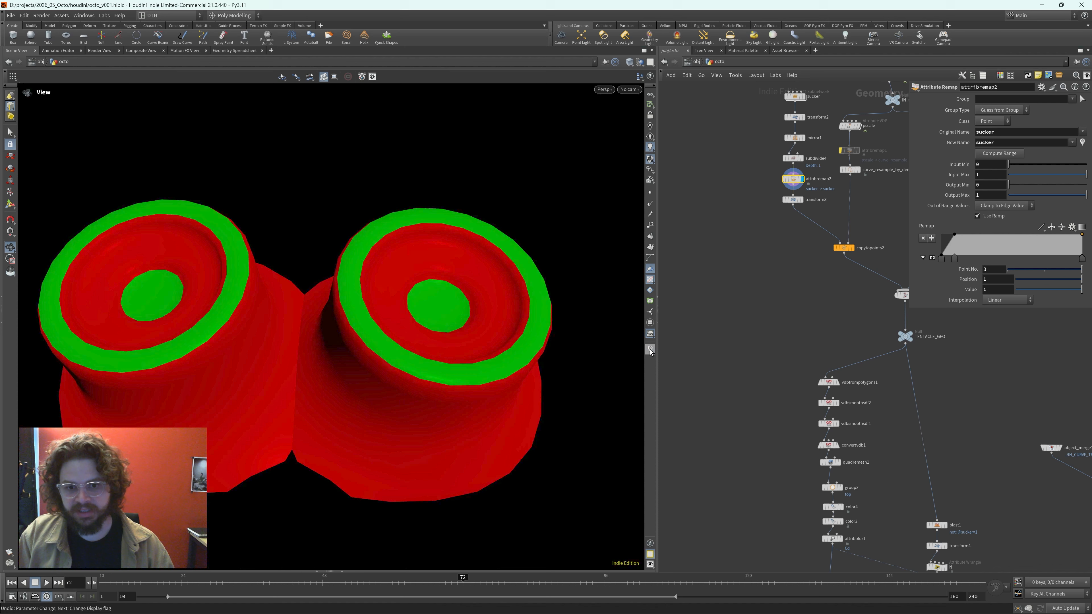
- Inspect attribtransfer1's parameters, then display attribblur1 again and frame the tentacle from its sucker side
{"action": "middle_click_drag", "start_coordinate": [826, 568], "coordinate": [788, 396]}
{"action": "left_click", "coordinate": [788, 431]}
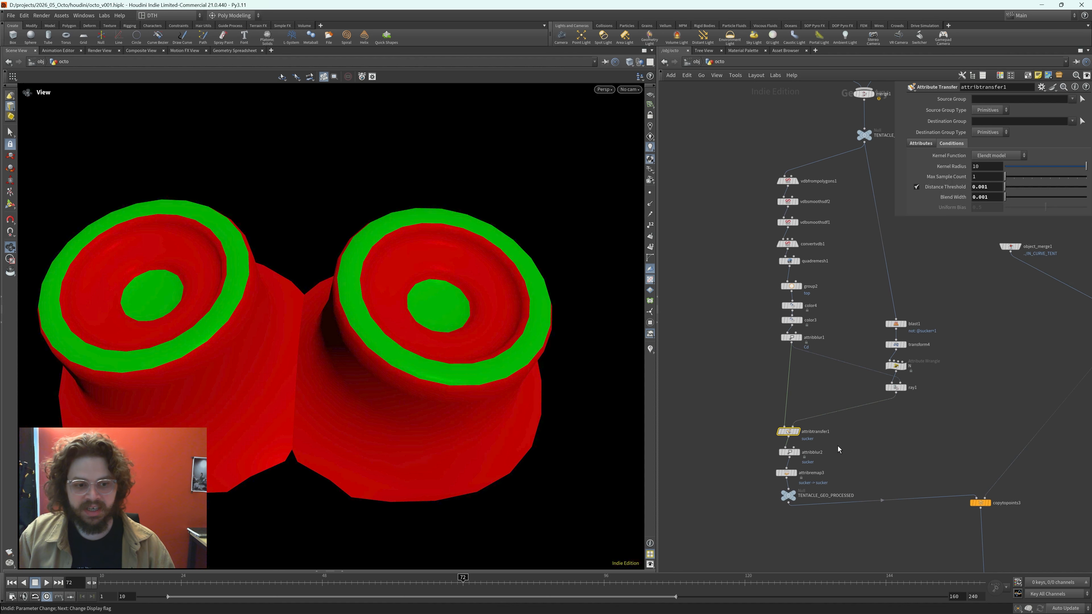
{"action": "left_click", "coordinate": [800, 338]}
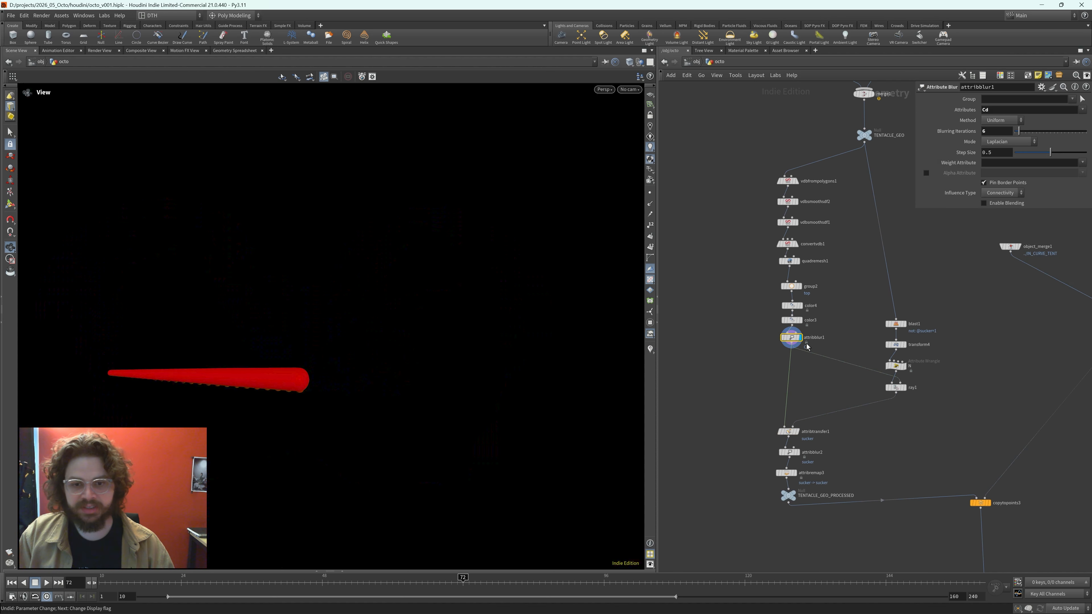
{"action": "key", "text": "space+f"}
{"action": "left_click_drag", "start_coordinate": [278, 369], "coordinate": [339, 333]}
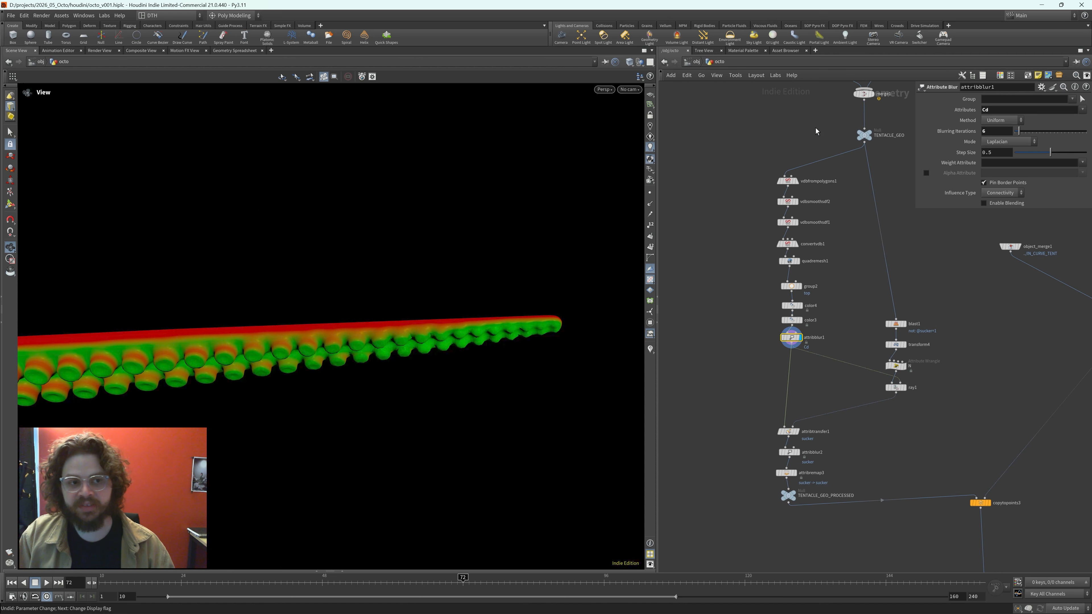
- Template TENTACLE_GEO over the attribblur1 mesh and compare the original wireframe with the remeshed surface
{"action": "left_click", "coordinate": [864, 135]}
{"action": "key", "text": "t"}
{"action": "scroll", "coordinate": [505, 337], "scroll_direction": "up", "scroll_amount": 6}
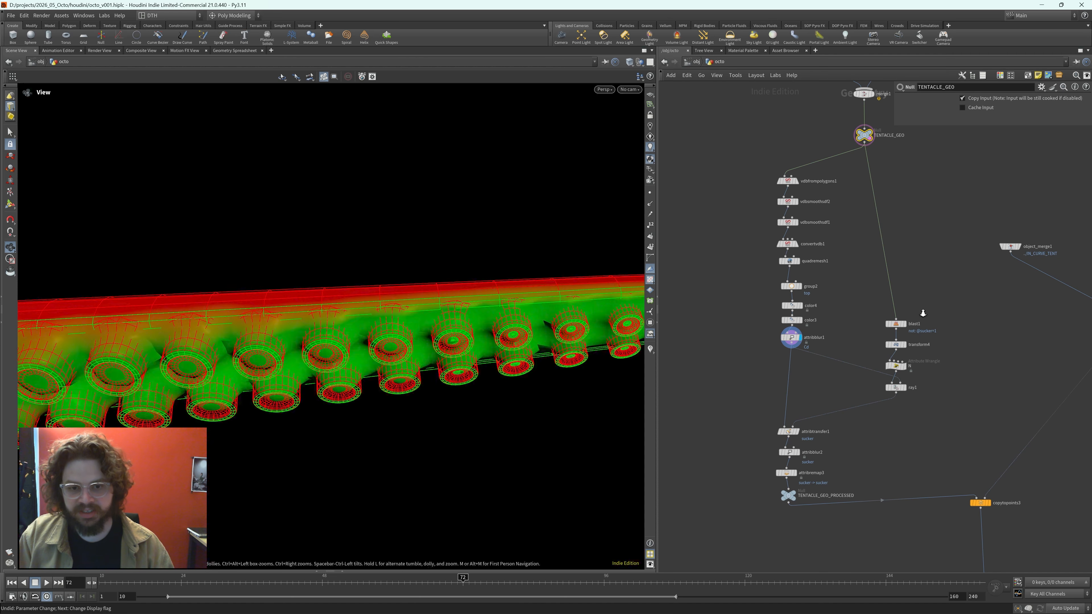
{"action": "scroll", "coordinate": [486, 335], "scroll_direction": "down", "scroll_amount": 5}
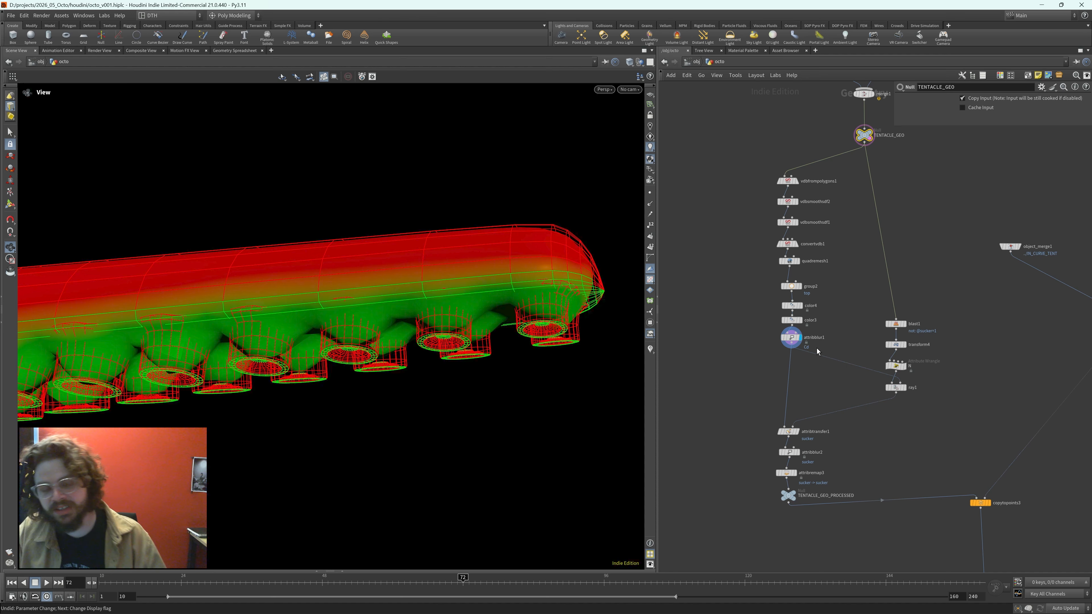
- Turn off the TENTACLE_GEO template overlay and examine the sucker side of the attribblur1 mesh
{"action": "middle_click_drag", "start_coordinate": [934, 350], "coordinate": [900, 370]}
{"action": "left_click_drag", "start_coordinate": [797, 145], "coordinate": [854, 183]}
{"action": "key", "text": "shift+e"}
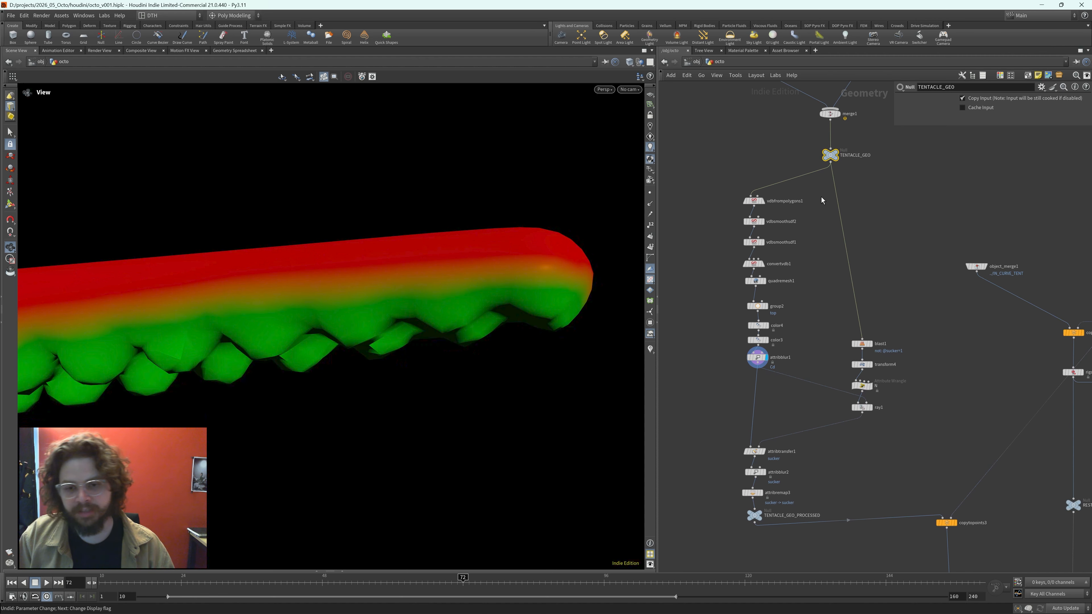
{"action": "left_click_drag", "start_coordinate": [385, 329], "coordinate": [350, 336]}
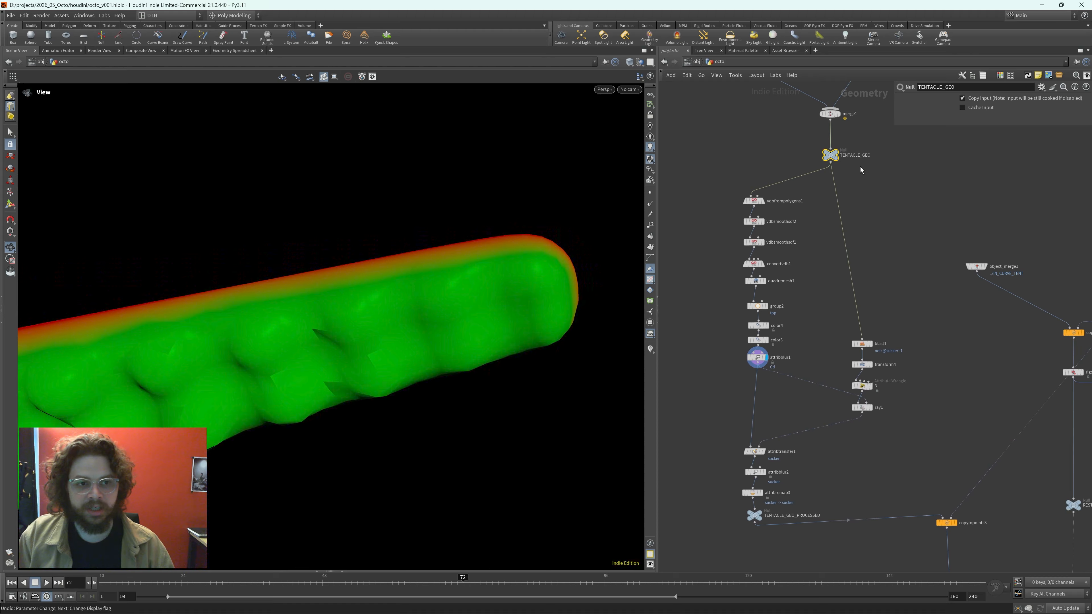
- Display the original TENTACLE_GEO mesh and examine its suckers
{"action": "key", "text": "shift+r"}
{"action": "scroll", "coordinate": [919, 342], "scroll_direction": "up", "scroll_amount": 3}
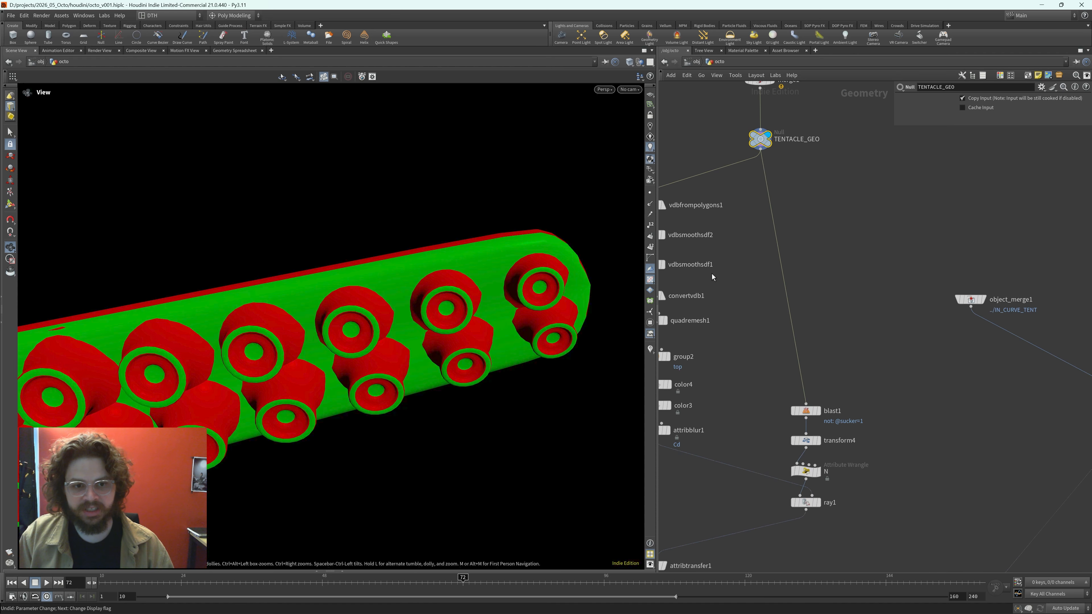
{"action": "middle_click_drag", "start_coordinate": [719, 227], "coordinate": [794, 244]}
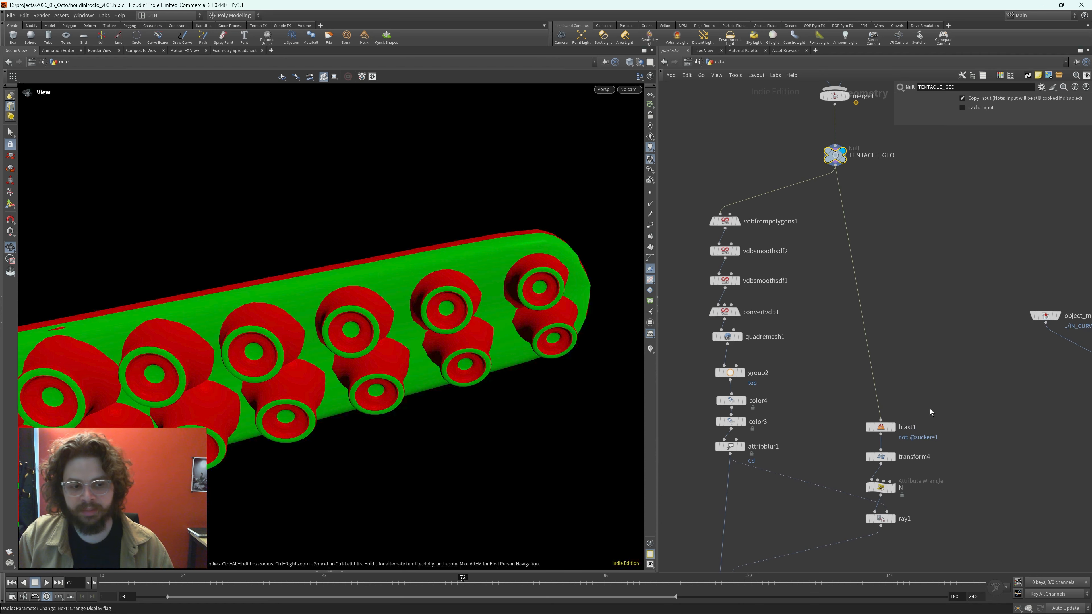
{"action": "left_click_drag", "start_coordinate": [930, 409], "coordinate": [860, 437]}
{"action": "key", "text": "r"}
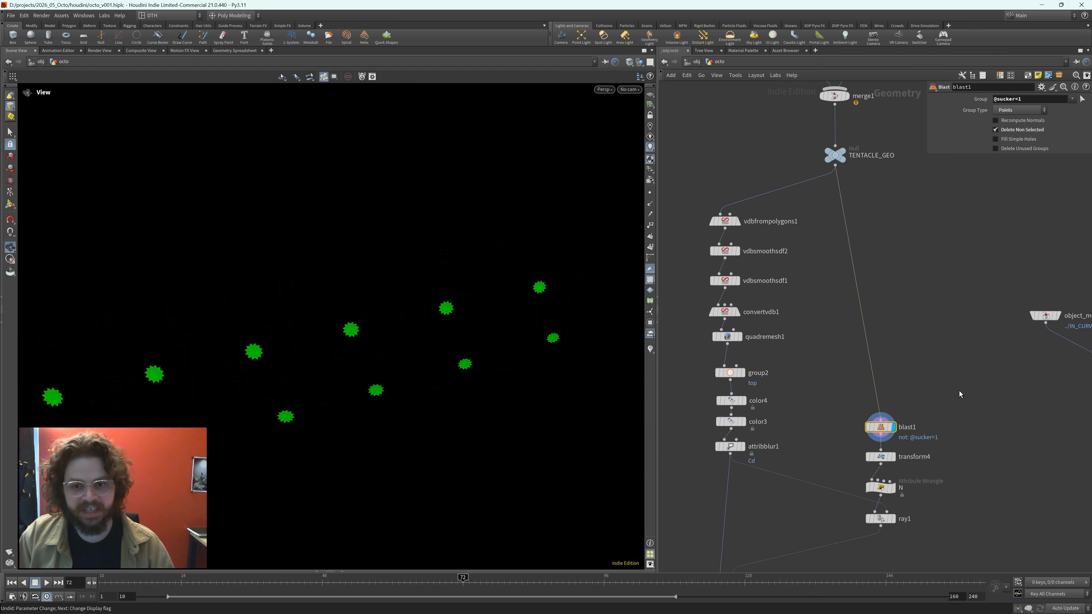
{"action": "double_click", "coordinate": [1004, 99]}
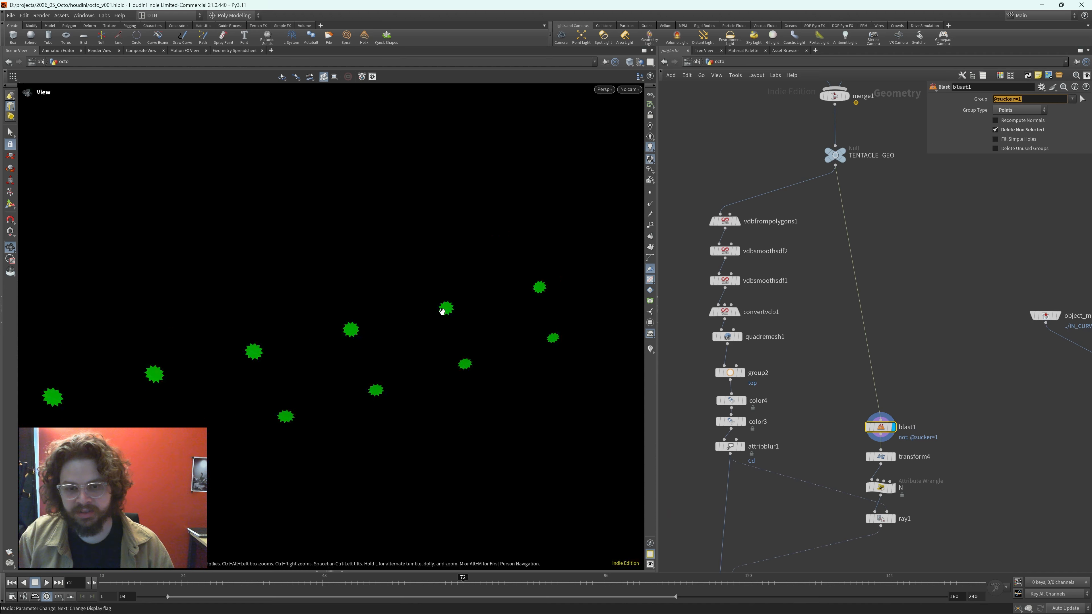
{"action": "left_click_drag", "start_coordinate": [404, 358], "coordinate": [273, 366]}
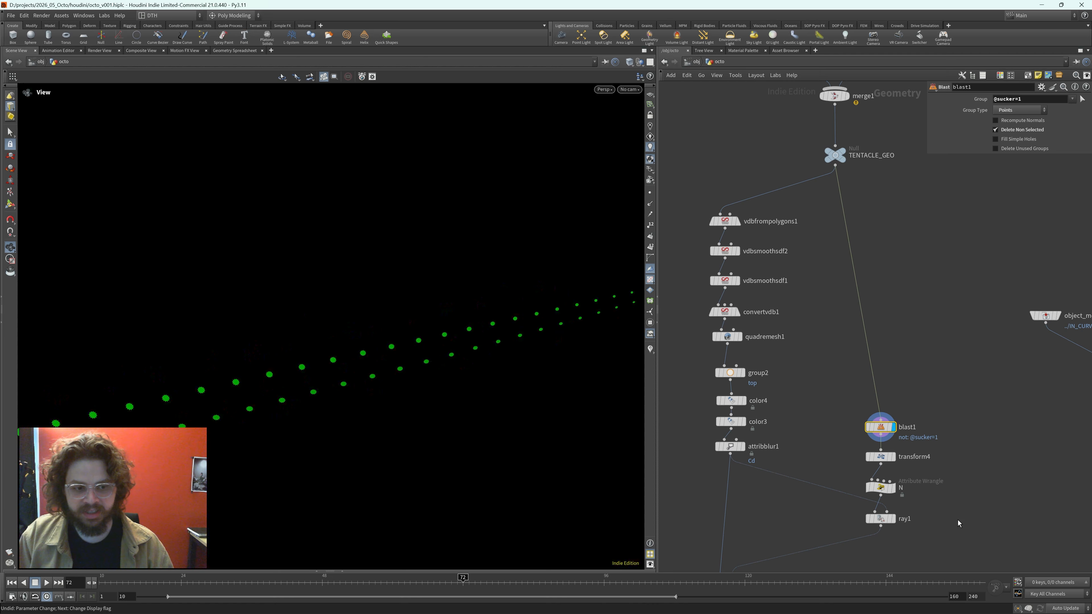
- Display transform4 and examine its Y translation together with the shifted sucker patches
{"action": "left_click", "coordinate": [915, 456]}
{"action": "key", "text": "r"}
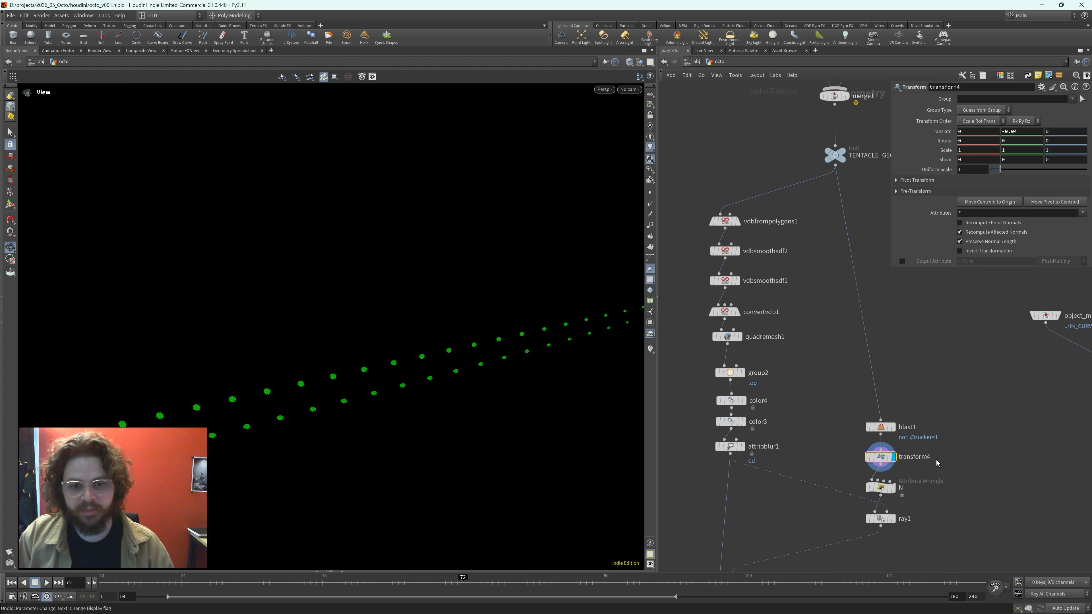
{"action": "mouse_move", "coordinate": [575, 346]}
{"action": "left_mouse_down"}
{"action": "mouse_move", "coordinate": [567, 425]}
{"action": "mouse_move", "coordinate": [582, 341]}
{"action": "left_mouse_up"}
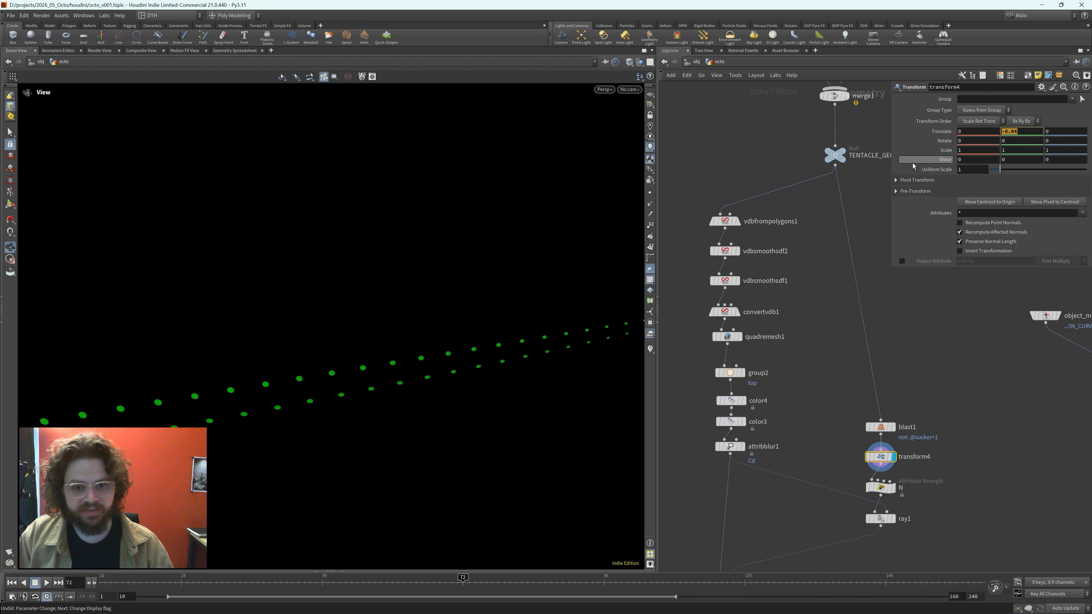
- Display the N attribute wrangle, frame its sucker patches and highlight the VEX line that sets the normals
{"action": "middle_click_drag", "start_coordinate": [842, 480], "coordinate": [848, 419]}
{"action": "left_click", "coordinate": [886, 427]}
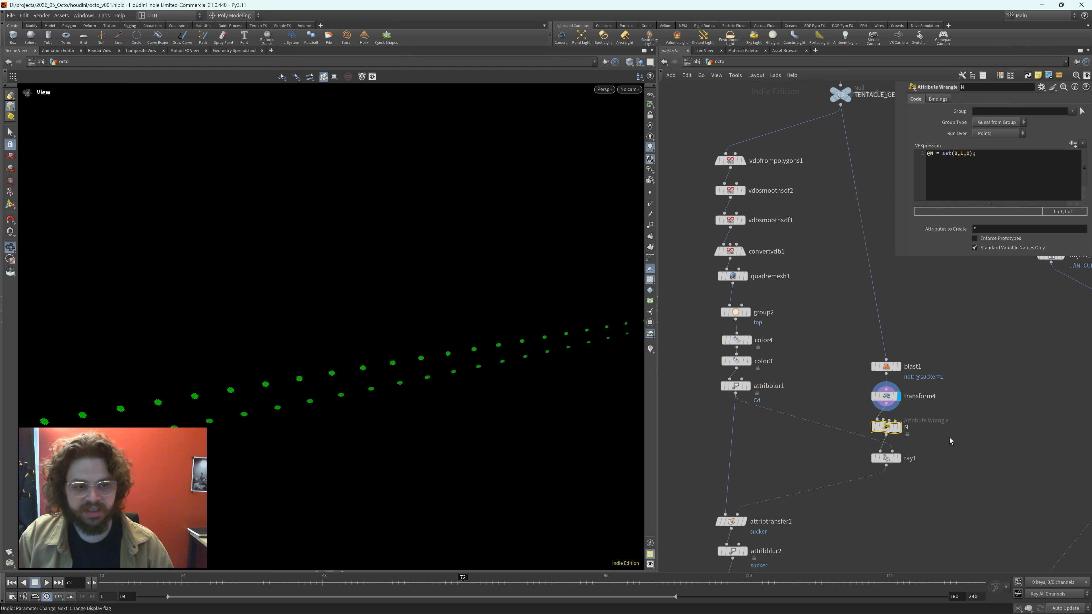
{"action": "key", "text": "r"}
{"action": "key", "text": "f"}
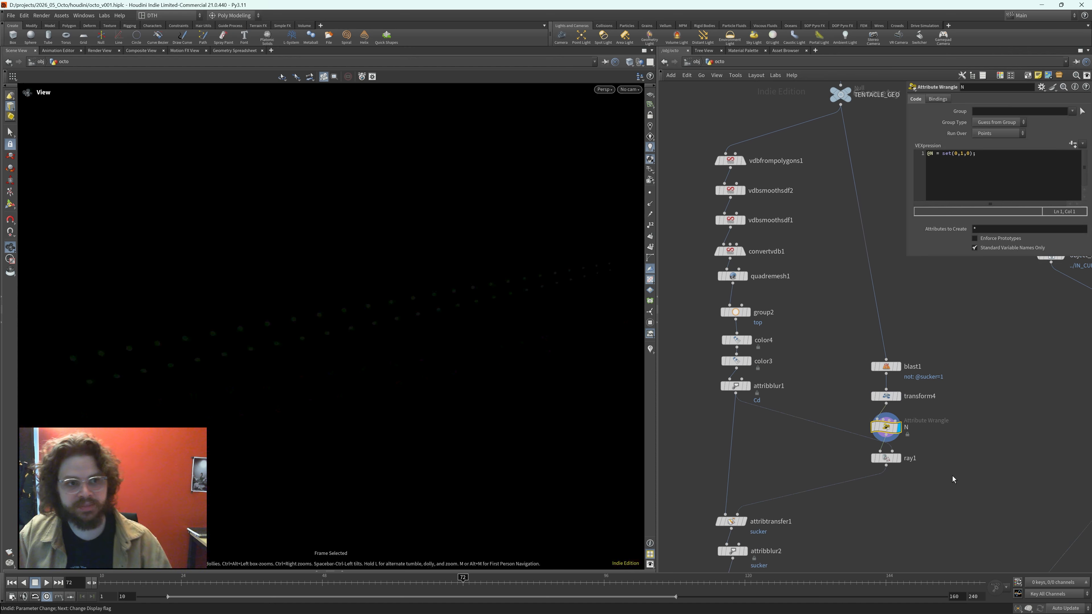
{"action": "triple_click", "coordinate": [990, 160]}
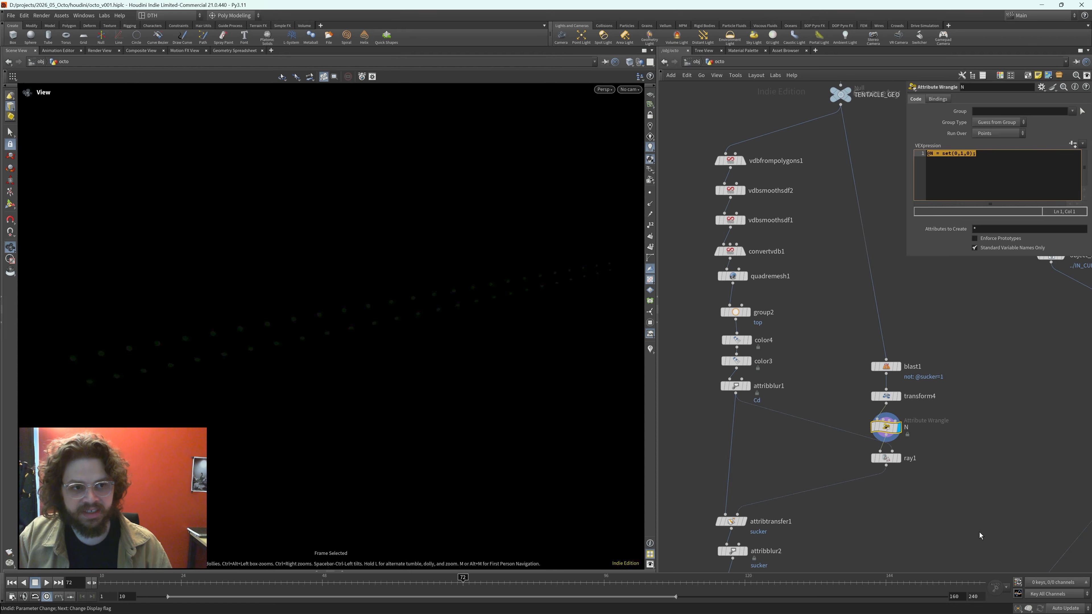
- Add an Attribute Create node beside the N wrangle, branching off transform4
{"action": "key", "text": "Tab"}
{"action": "type", "text": "attrcrea"}
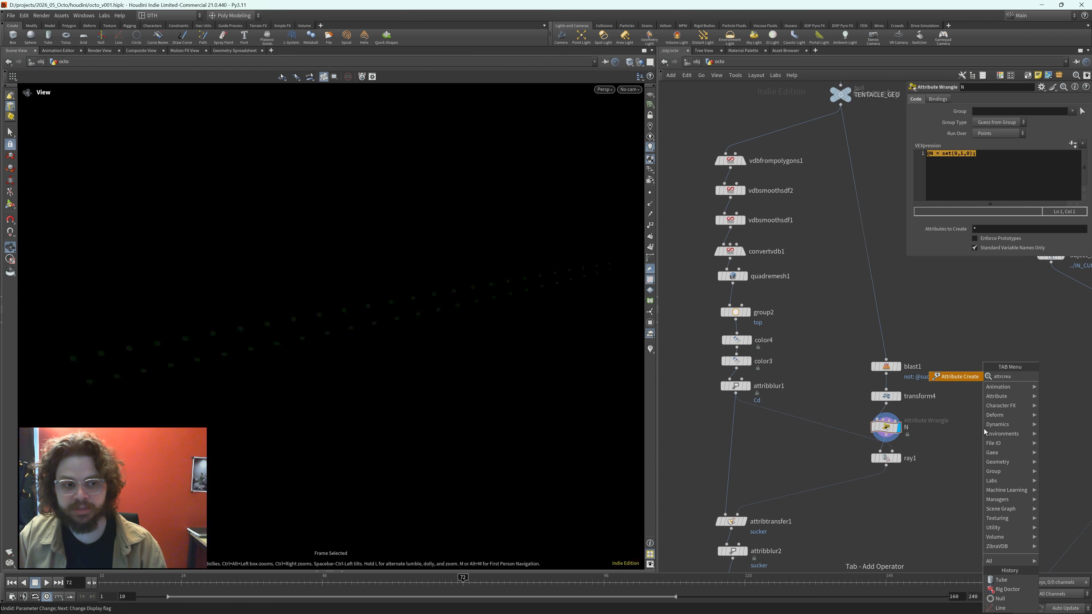
{"action": "key", "text": "Return"}
{"action": "left_click", "coordinate": [984, 429]}
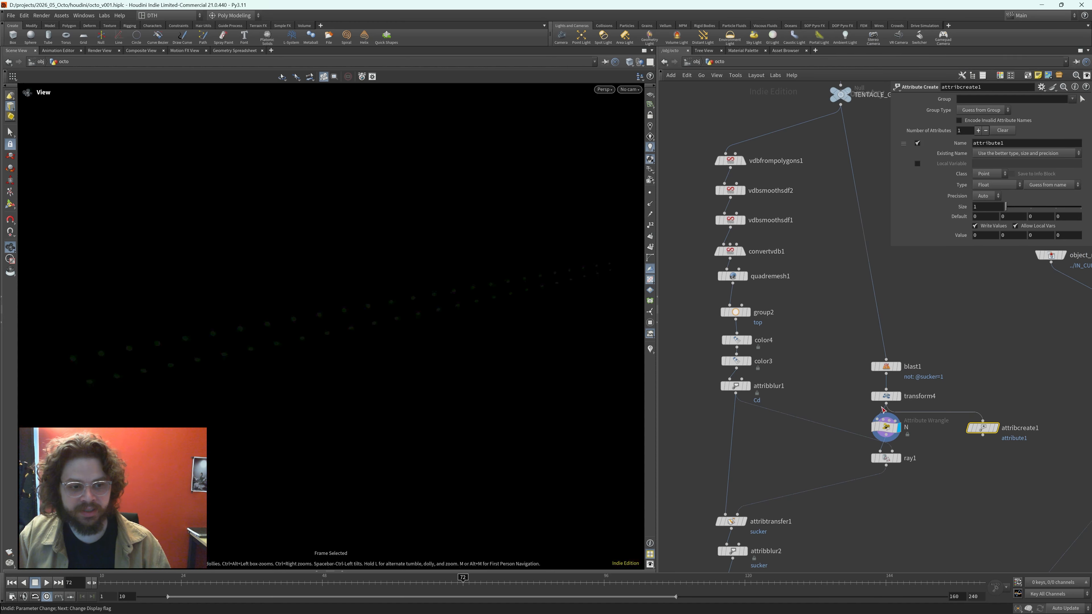
- Name the attribcreate1 attribute N and set the second component of its value to 1
{"action": "double_click", "coordinate": [999, 147]}
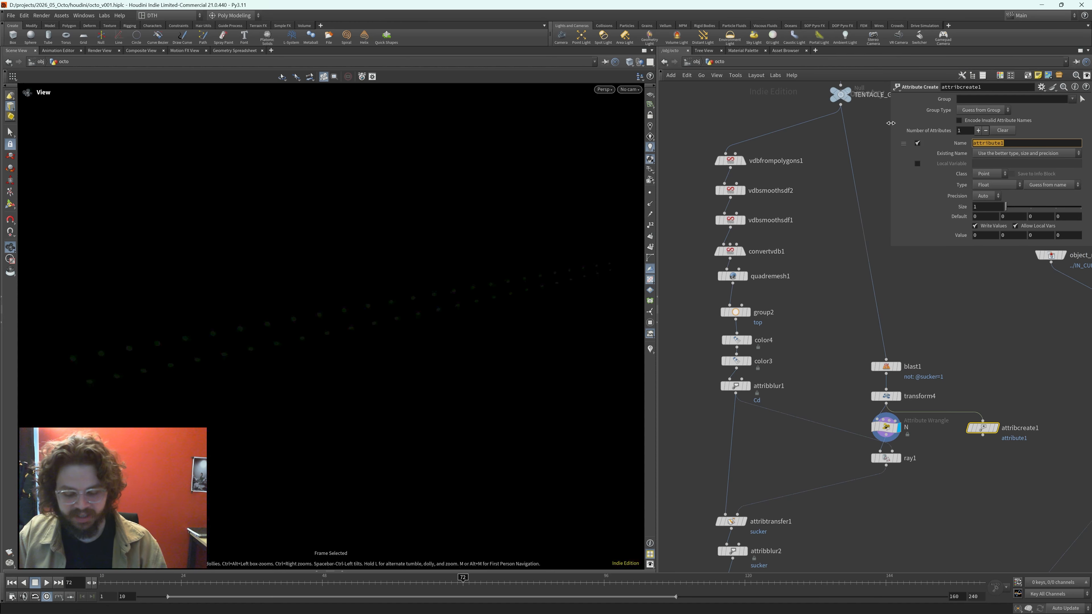
{"action": "type", "text": "N"}
{"action": "key", "text": "Return"}
{"action": "left_click", "coordinate": [1017, 235]}
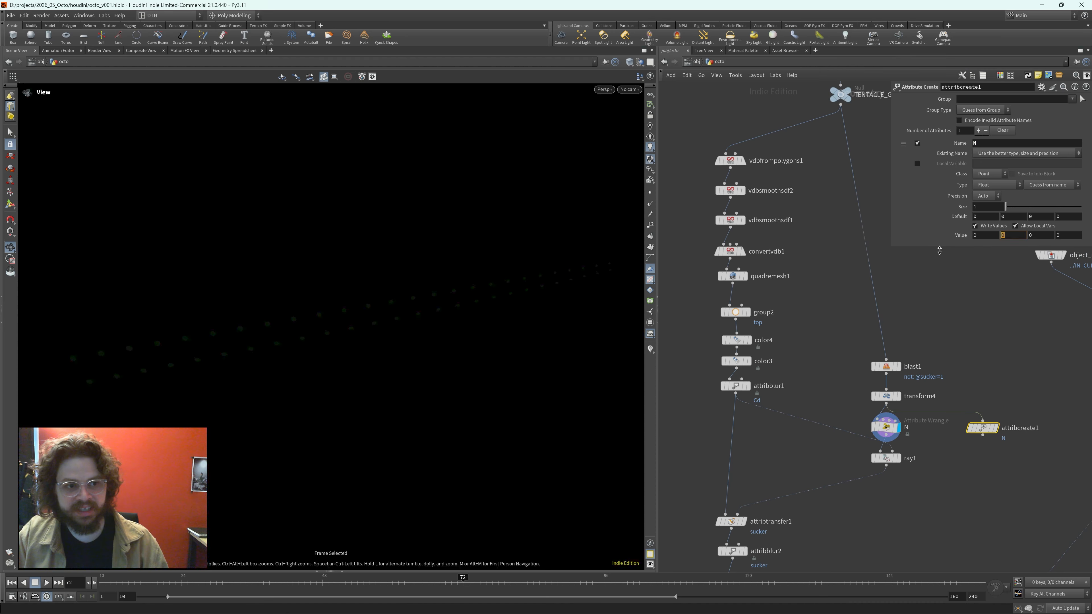
{"action": "type", "text": "1"}
{"action": "key", "text": "Return"}
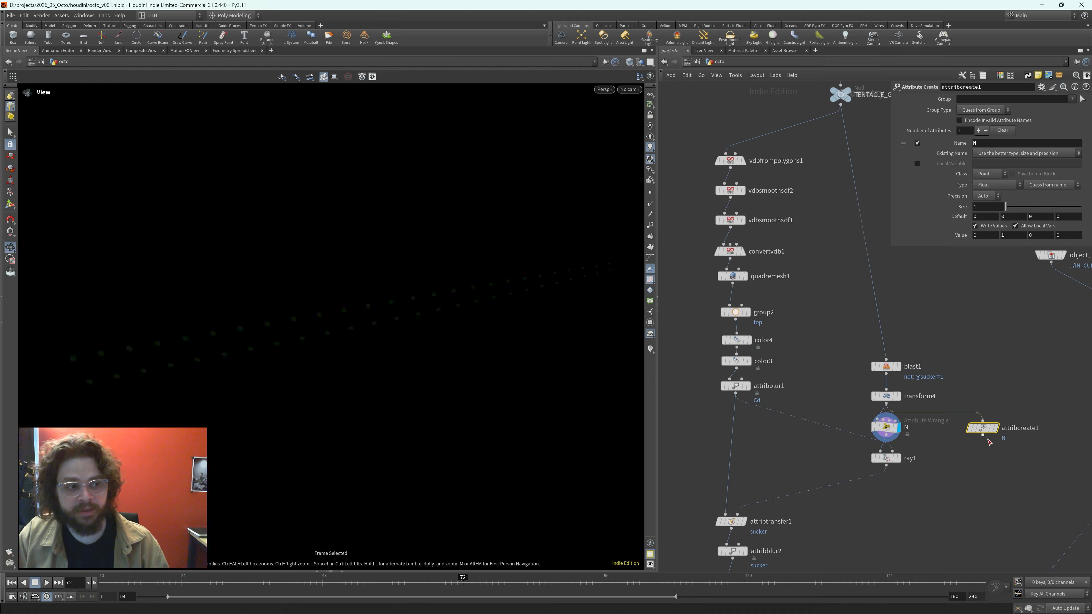
- Display ray1 and examine the sucker patches and guide geometry along the tentacle up to its tip
{"action": "left_click", "coordinate": [885, 458]}
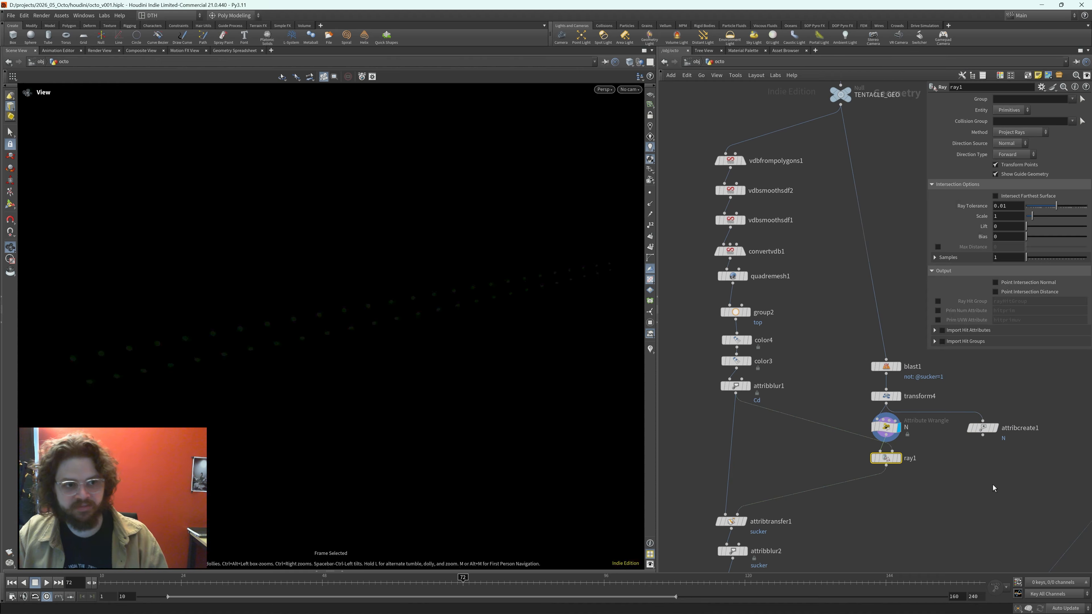
{"action": "key", "text": "r"}
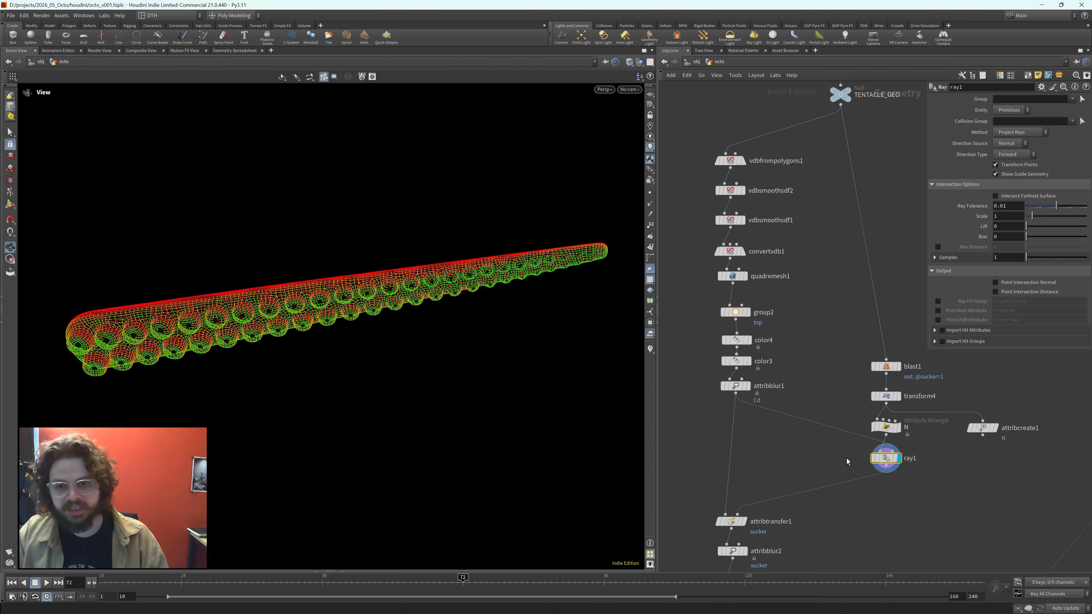
{"action": "right_click_drag", "start_coordinate": [261, 304], "coordinate": [353, 310]}
{"action": "left_click_drag", "start_coordinate": [354, 309], "coordinate": [408, 305]}
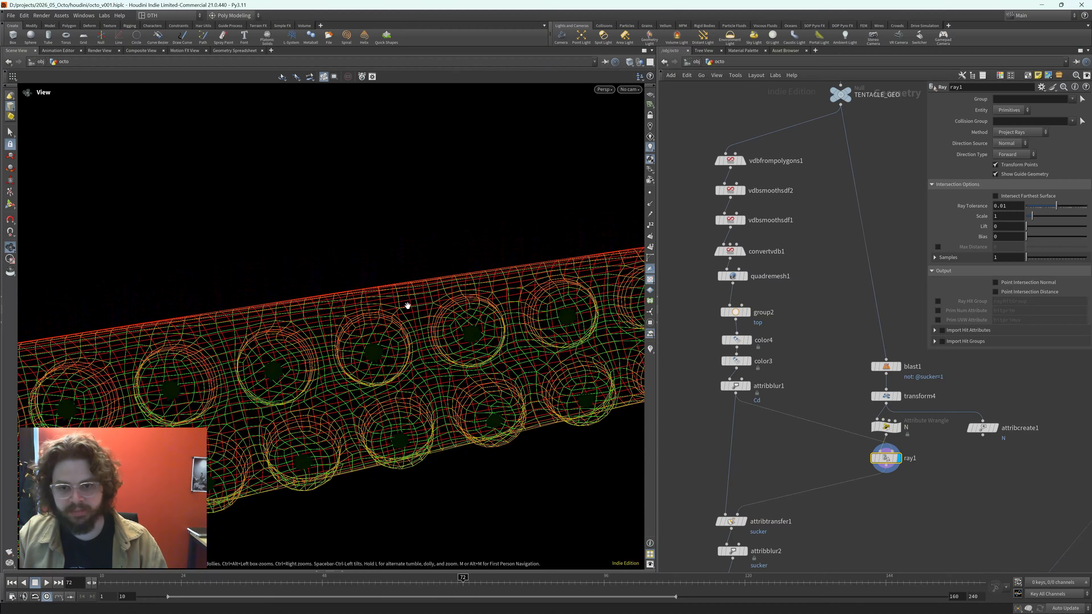
{"action": "right_click_drag", "start_coordinate": [520, 311], "coordinate": [283, 331]}
{"action": "middle_click_drag", "start_coordinate": [284, 331], "coordinate": [106, 321]}
{"action": "middle_click_drag", "start_coordinate": [469, 288], "coordinate": [194, 344]}
{"action": "middle_click_drag", "start_coordinate": [500, 285], "coordinate": [329, 314]}
{"action": "right_click_drag", "start_coordinate": [329, 314], "coordinate": [505, 268]}
{"action": "left_click_drag", "start_coordinate": [505, 267], "coordinate": [433, 334]}
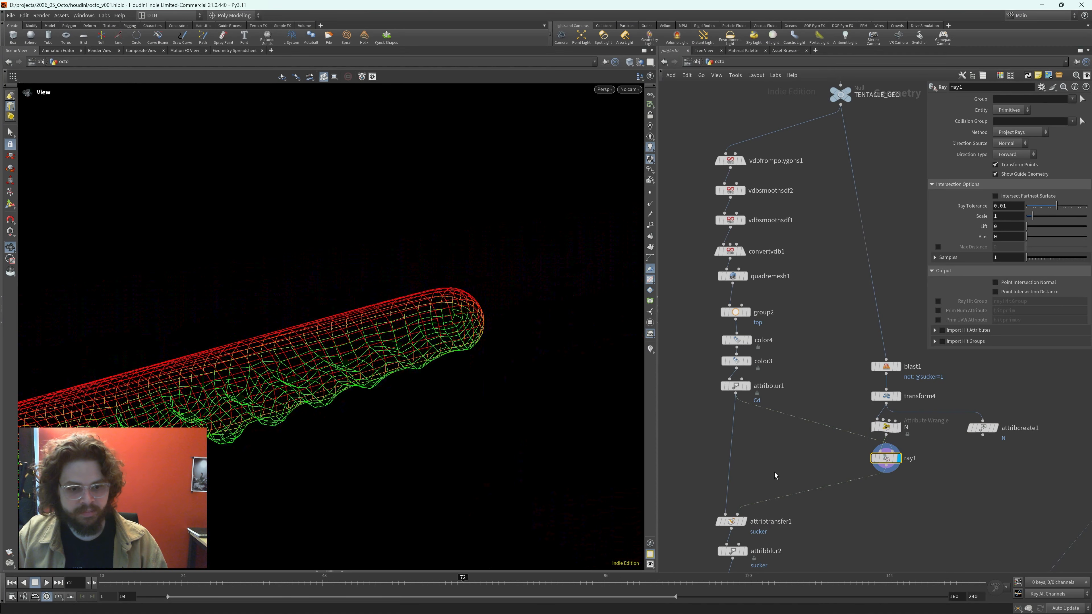
{"action": "middle_click_drag", "start_coordinate": [857, 507], "coordinate": [864, 491]}
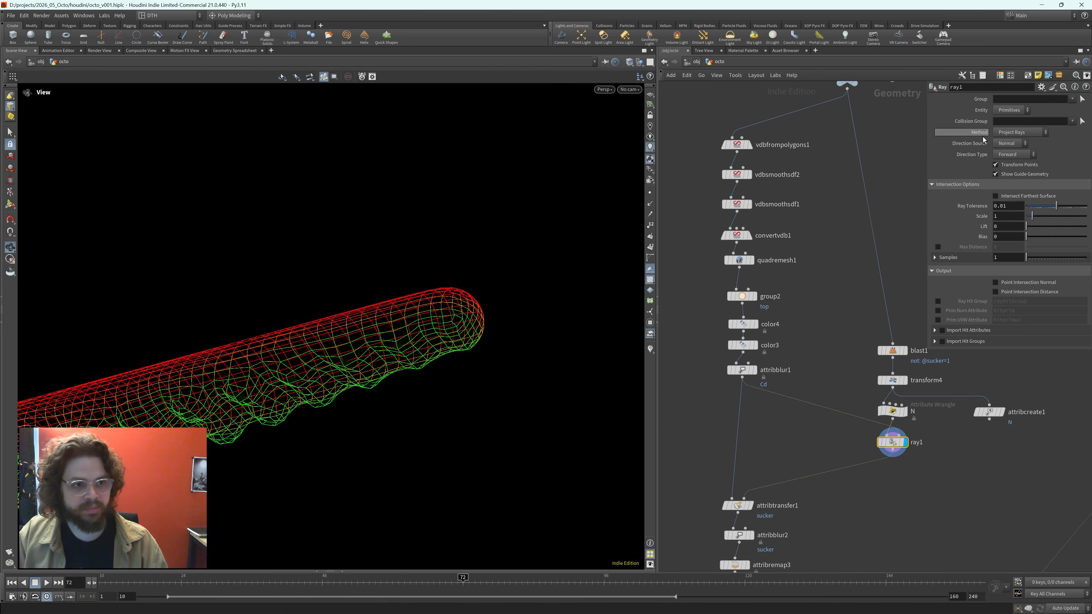
- Turn off Show Guide Geometry on ray1 and template attribblur1 behind the projected sucker patches
{"action": "left_click", "coordinate": [1015, 176]}
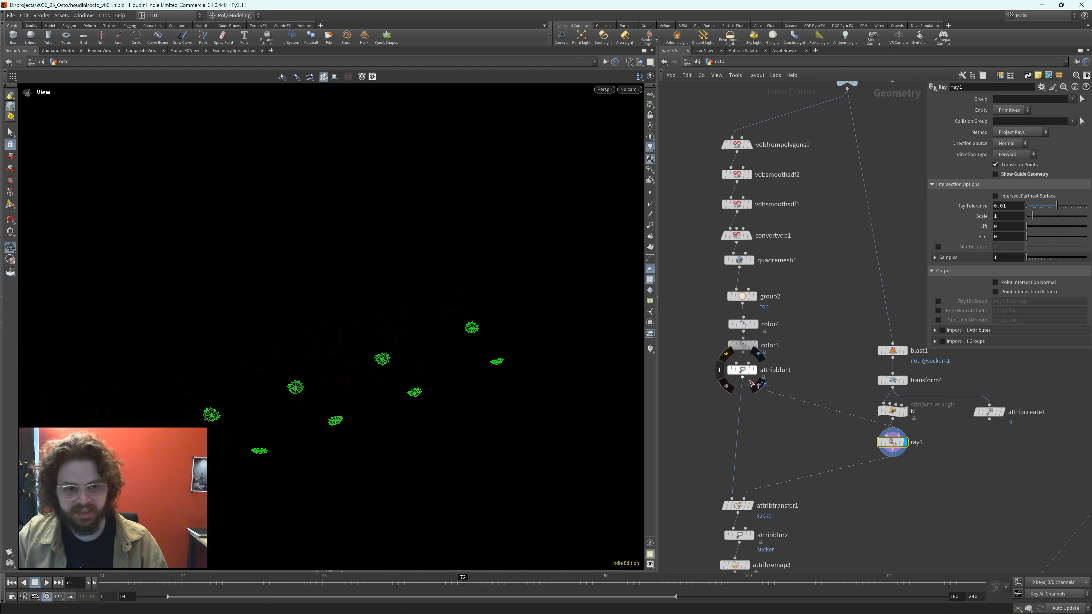
{"action": "left_click", "coordinate": [751, 370]}
{"action": "left_click_drag", "start_coordinate": [497, 339], "coordinate": [506, 358]}
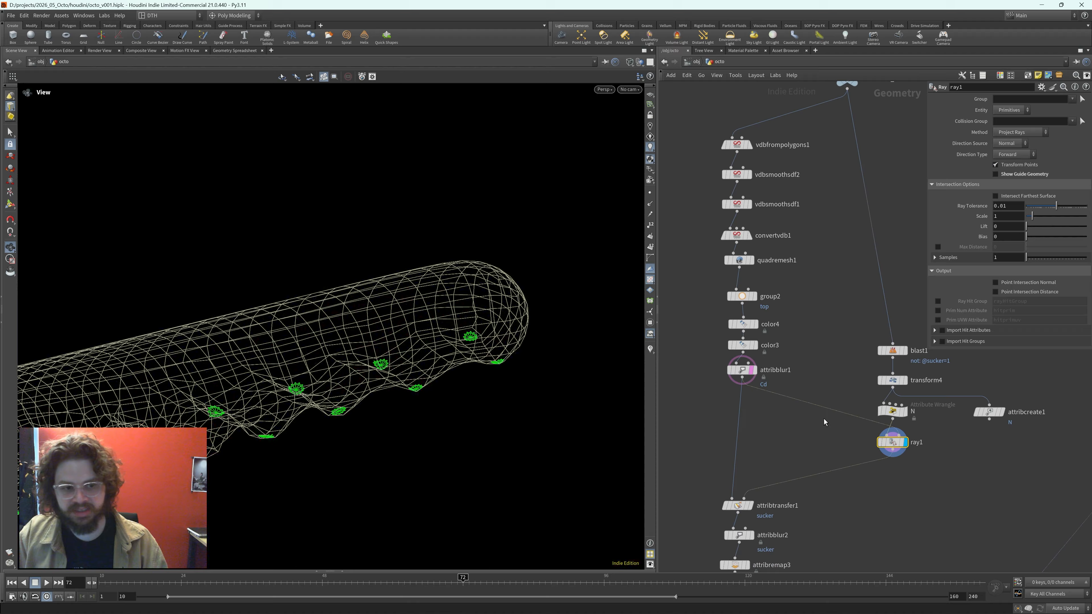
- Toggle the bypass on ray1 to compare the sucker patches before and after projection onto the attribblur1 mesh
{"action": "left_click", "coordinate": [883, 429]}
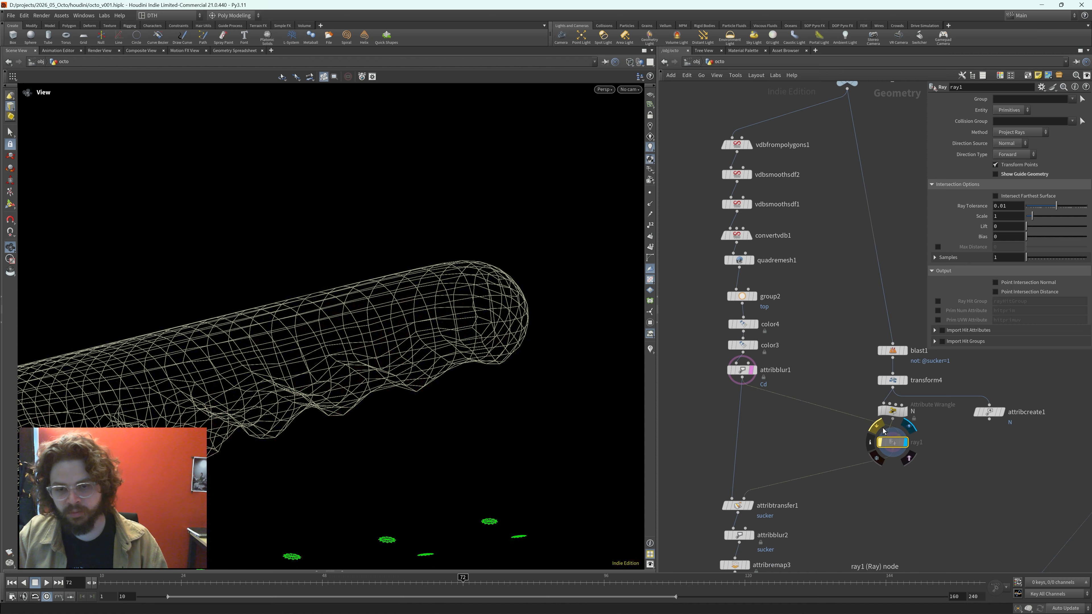
{"action": "left_click", "coordinate": [882, 430]}
{"action": "left_click", "coordinate": [882, 430]}
{"action": "left_click", "coordinate": [883, 429]}
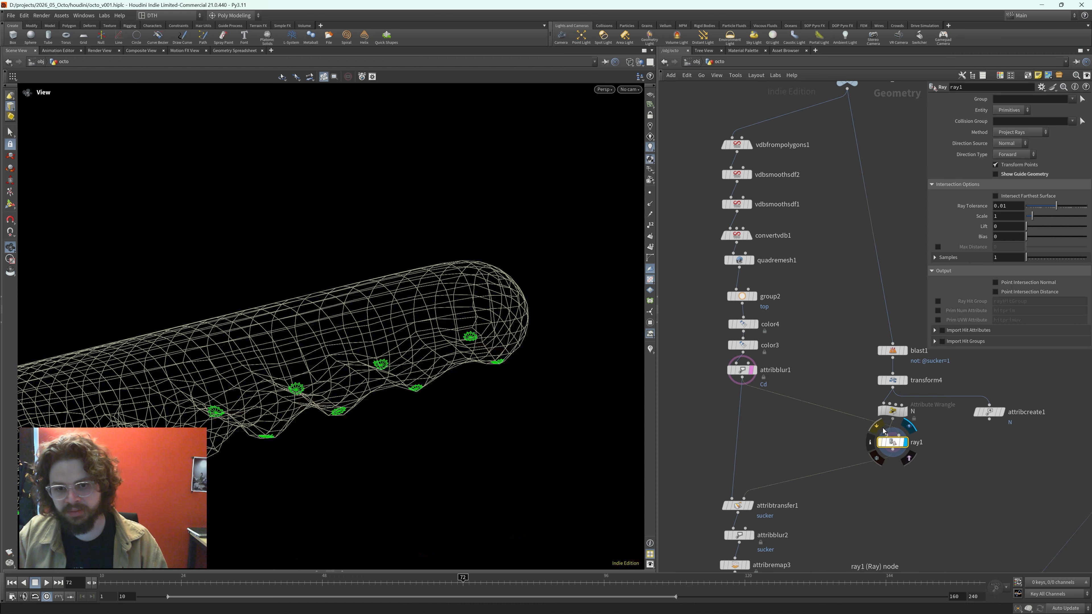
{"action": "left_click_drag", "start_coordinate": [472, 341], "coordinate": [366, 347]}
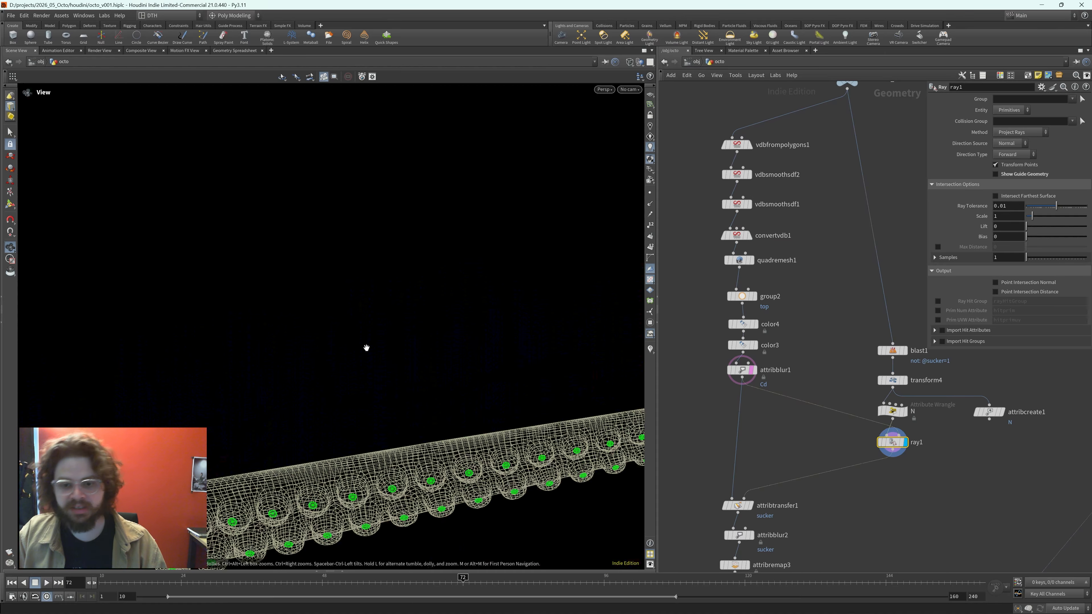
{"action": "left_click_drag", "start_coordinate": [429, 448], "coordinate": [442, 379]}
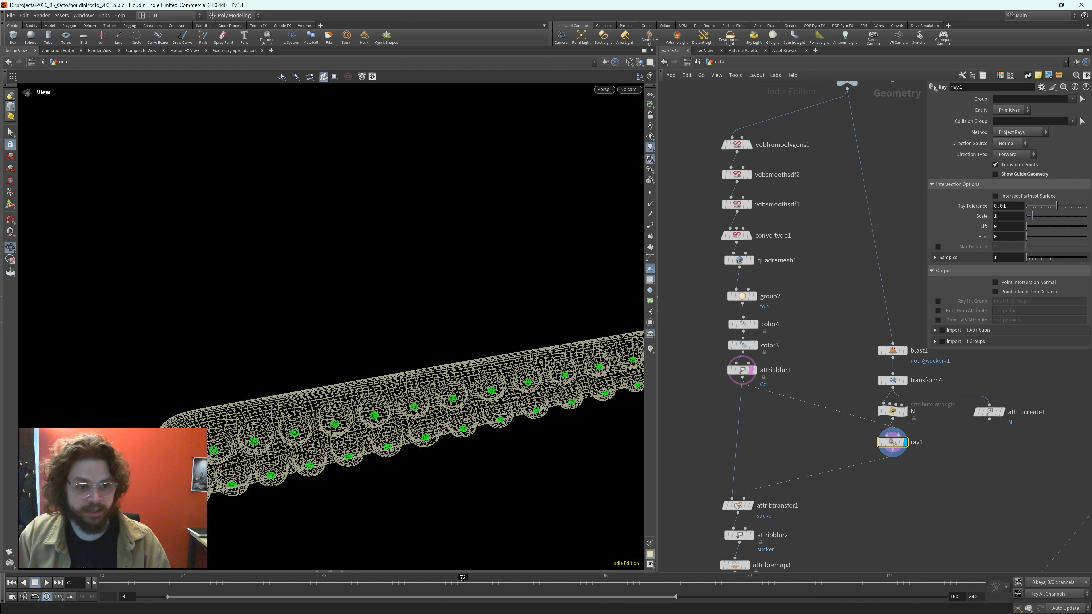
{"action": "middle_click_drag", "start_coordinate": [940, 486], "coordinate": [926, 453]}
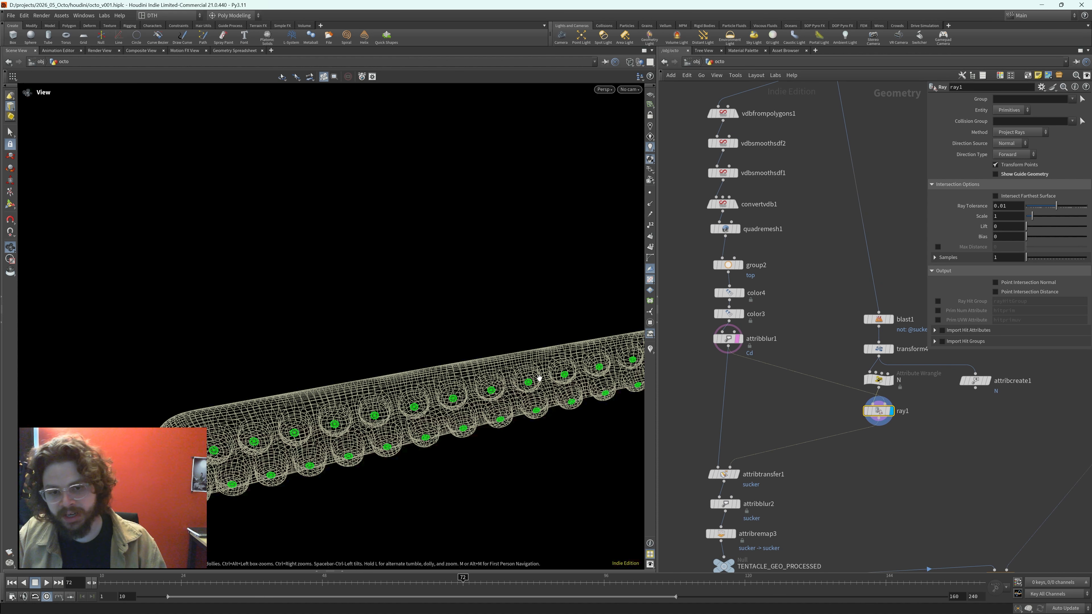
- Display attribtransfer1, check the sucker point attribute in its node info and close the info window
{"action": "left_click", "coordinate": [724, 474]}
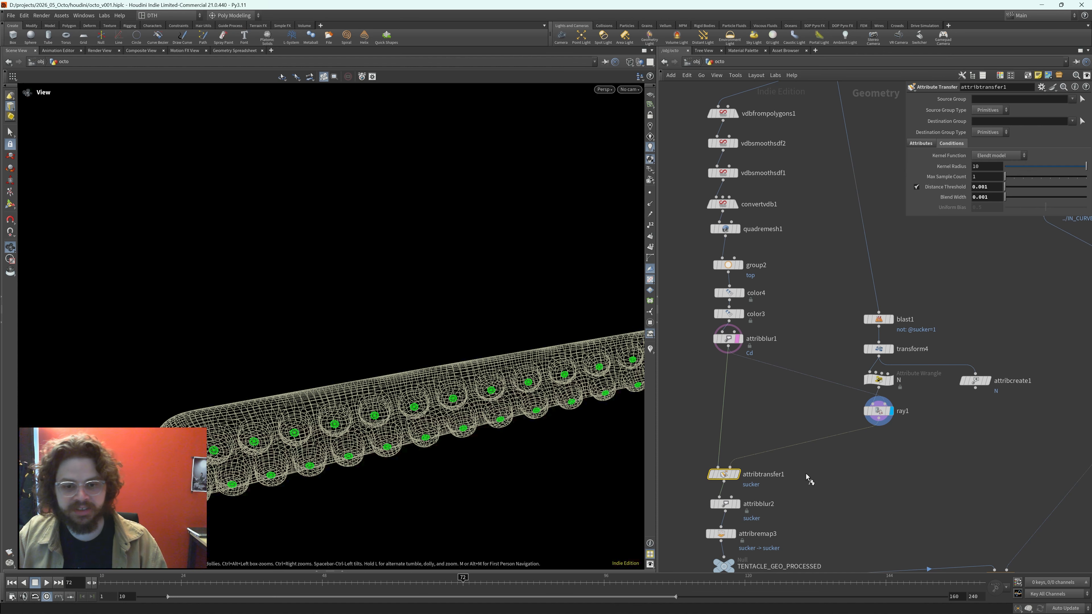
{"action": "key", "text": "r"}
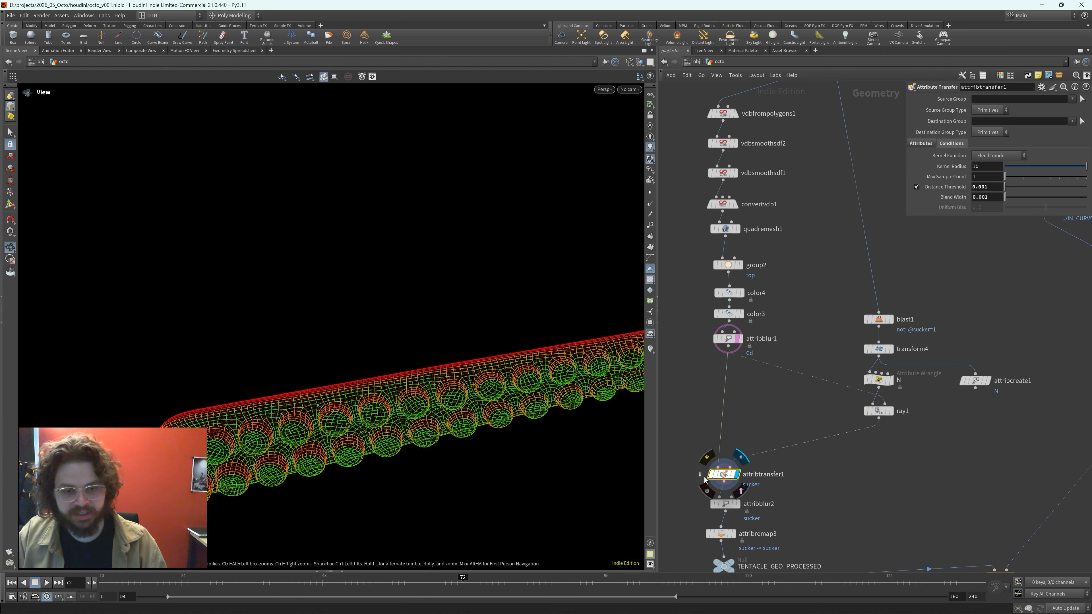
{"action": "left_click", "coordinate": [700, 474]}
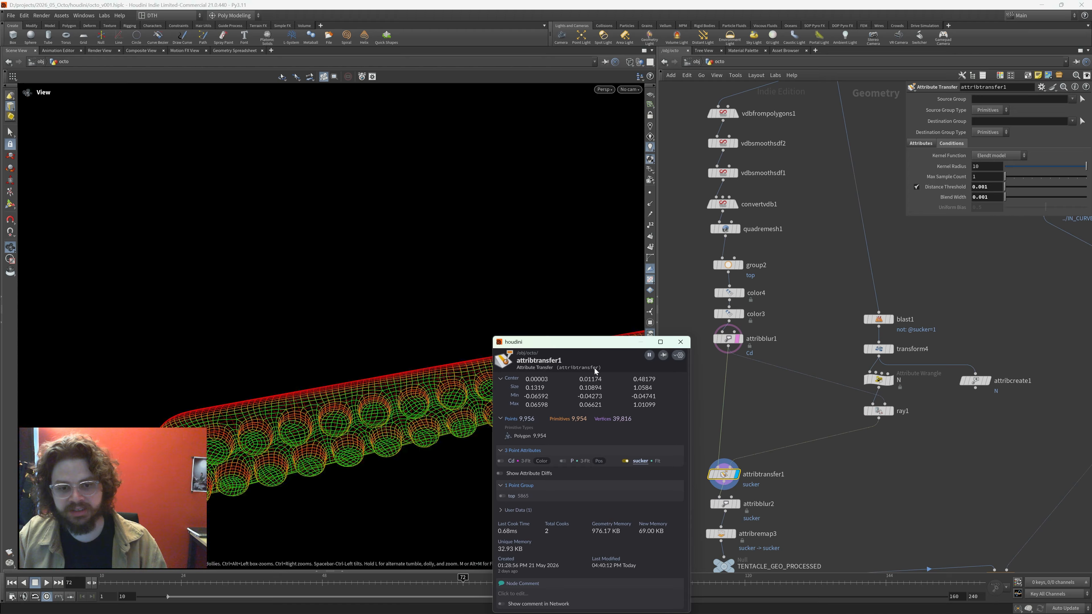
{"action": "left_click", "coordinate": [680, 342]}
- Turn off the attribblur1 template, switch the viewport to shaded display and examine the underside of the tentacle
{"action": "left_click", "coordinate": [727, 339]}
{"action": "key", "text": "e"}
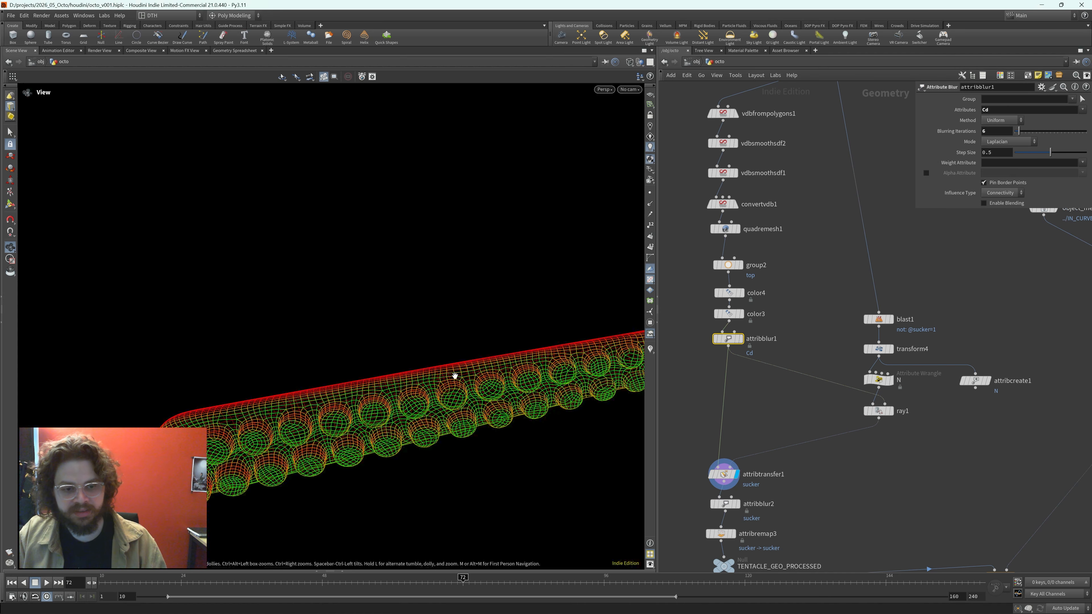
{"action": "key", "text": "w"}
{"action": "mouse_move", "coordinate": [442, 401]}
{"action": "left_mouse_down"}
{"action": "mouse_move", "coordinate": [507, 398]}
{"action": "mouse_move", "coordinate": [505, 420]}
{"action": "mouse_move", "coordinate": [465, 413]}
{"action": "left_mouse_up"}
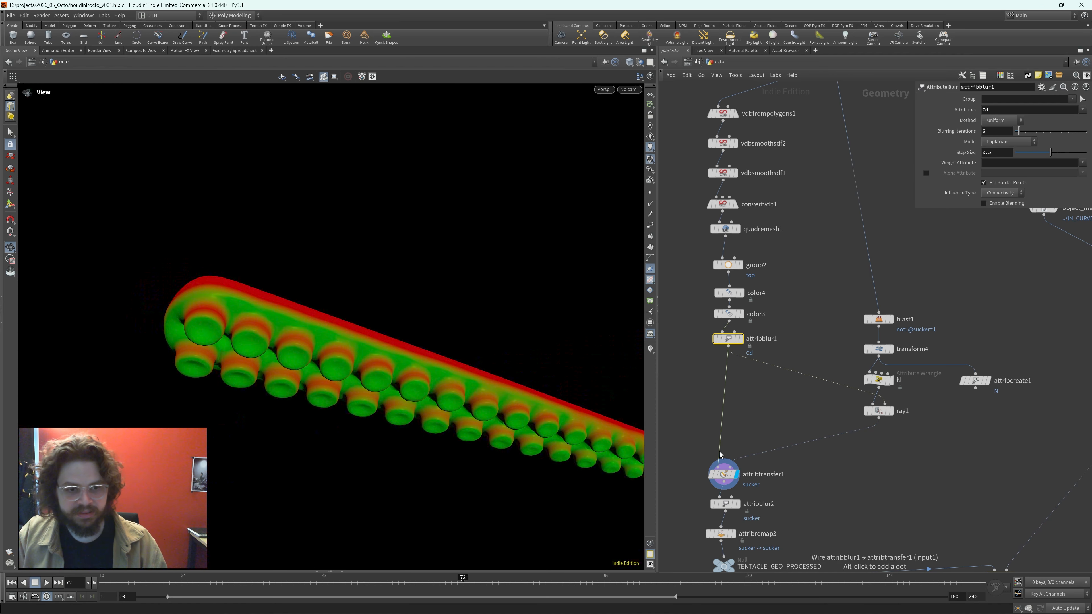
- Turn on the sucker attribute visualization, examine the transferred patches up close and inspect attribblur2's parameters
{"action": "left_click", "coordinate": [650, 350]}
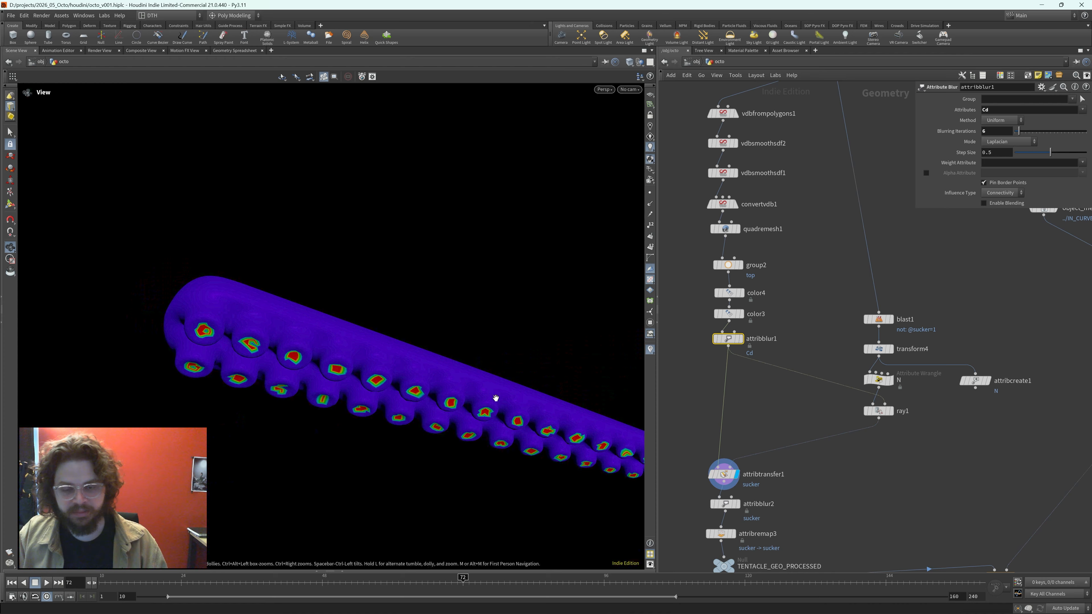
{"action": "left_click", "coordinate": [725, 504]}
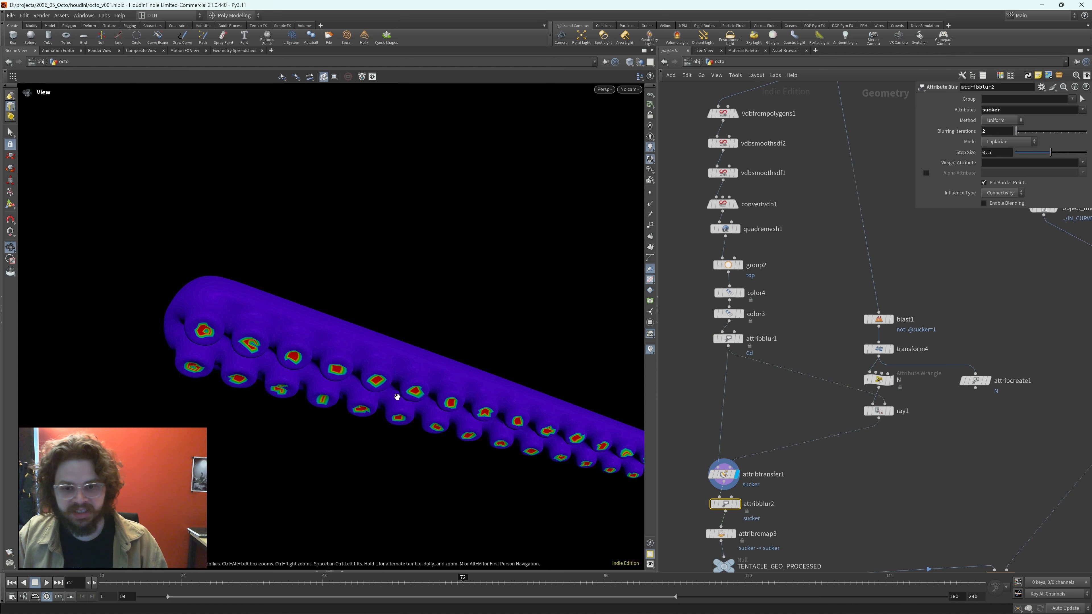
{"action": "scroll", "coordinate": [331, 362], "scroll_direction": "up", "scroll_amount": 3}
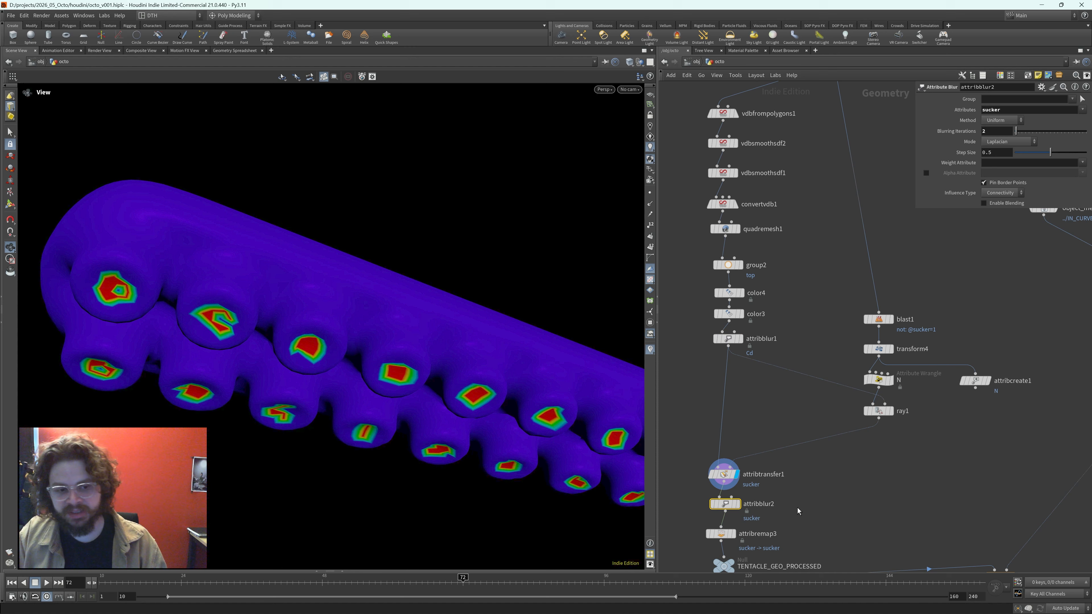
- Display attribblur2 and attribremap3 in turn and examine the blurred sucker attribute along the tentacle to its tip
{"action": "key", "text": "r"}
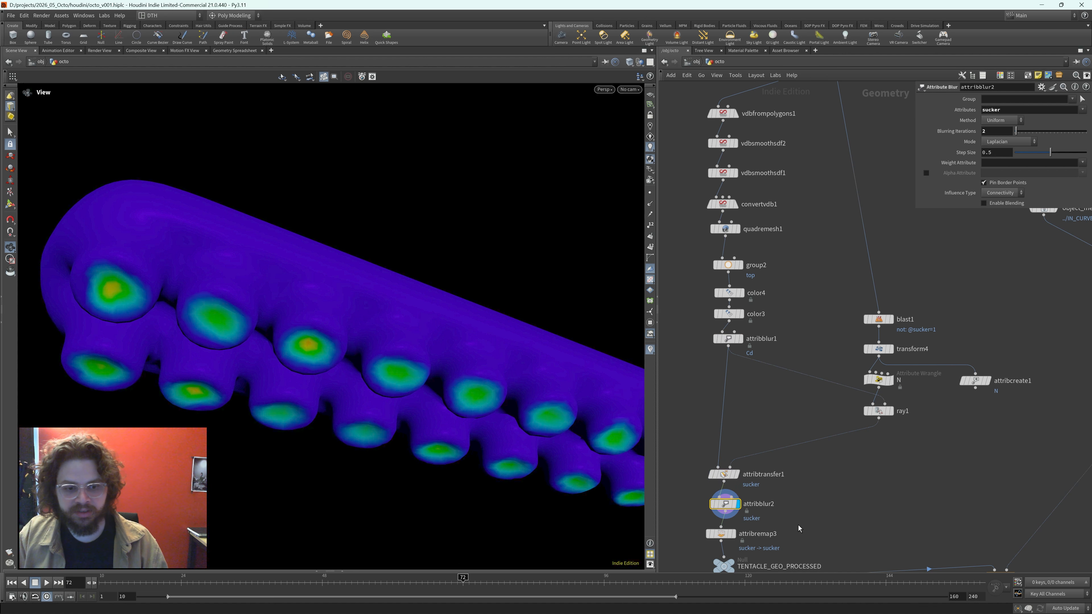
{"action": "left_click", "coordinate": [721, 534]}
{"action": "key", "text": "r"}
{"action": "scroll", "coordinate": [514, 402], "scroll_direction": "down", "scroll_amount": 6}
{"action": "scroll", "coordinate": [513, 402], "scroll_direction": "up", "scroll_amount": 3}
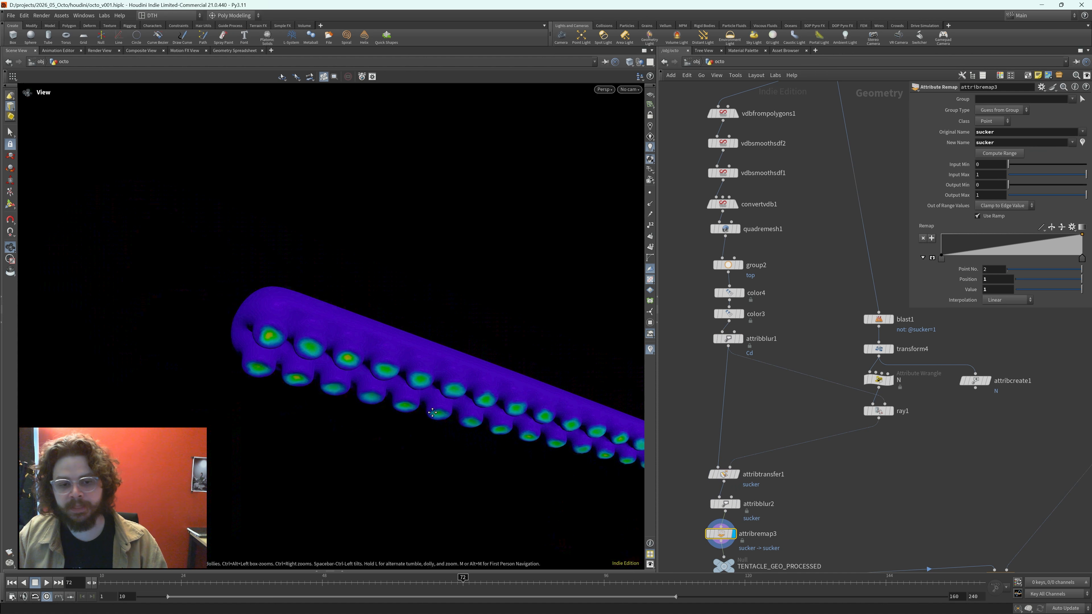
{"action": "scroll", "coordinate": [661, 449], "scroll_direction": "down", "scroll_amount": 2}
{"action": "scroll", "coordinate": [661, 449], "scroll_direction": "up", "scroll_amount": 4}
{"action": "middle_click_drag", "start_coordinate": [641, 428], "coordinate": [259, 345]}
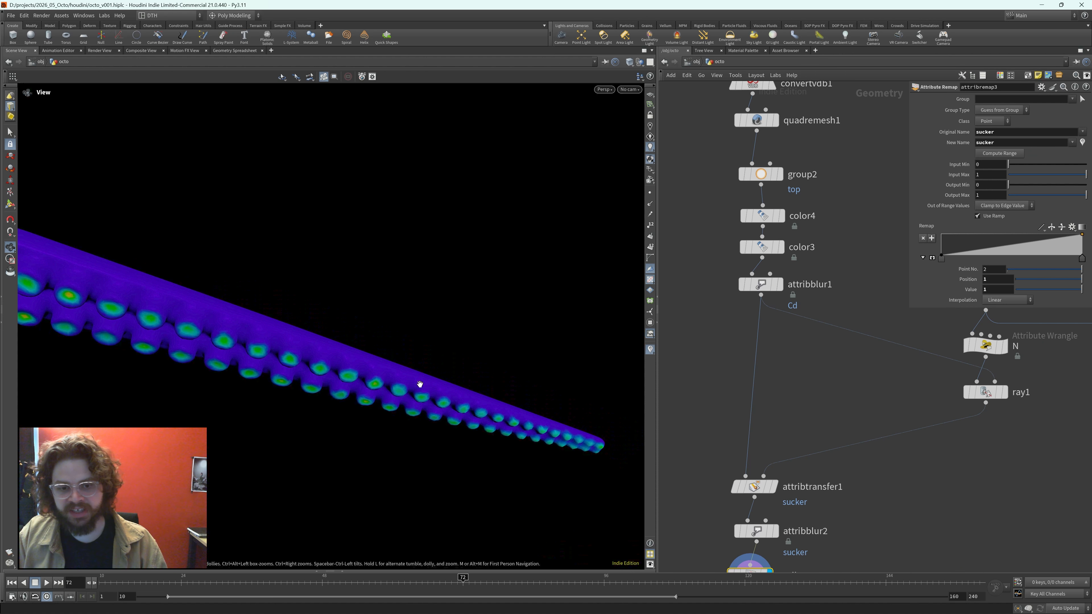
{"action": "left_click_drag", "start_coordinate": [419, 383], "coordinate": [397, 351]}
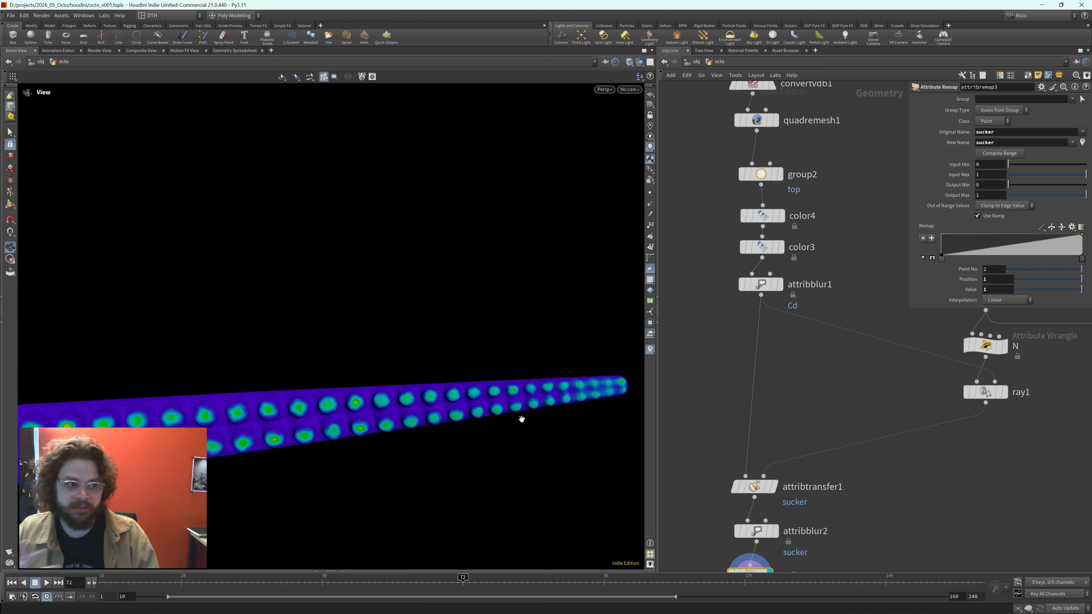
- Select the TENTACLE_GEO_PROCESSED null below attribremap3 and examine the sucker attribute from the tentacle's base
{"action": "scroll", "coordinate": [876, 498], "scroll_direction": "down", "scroll_amount": 4}
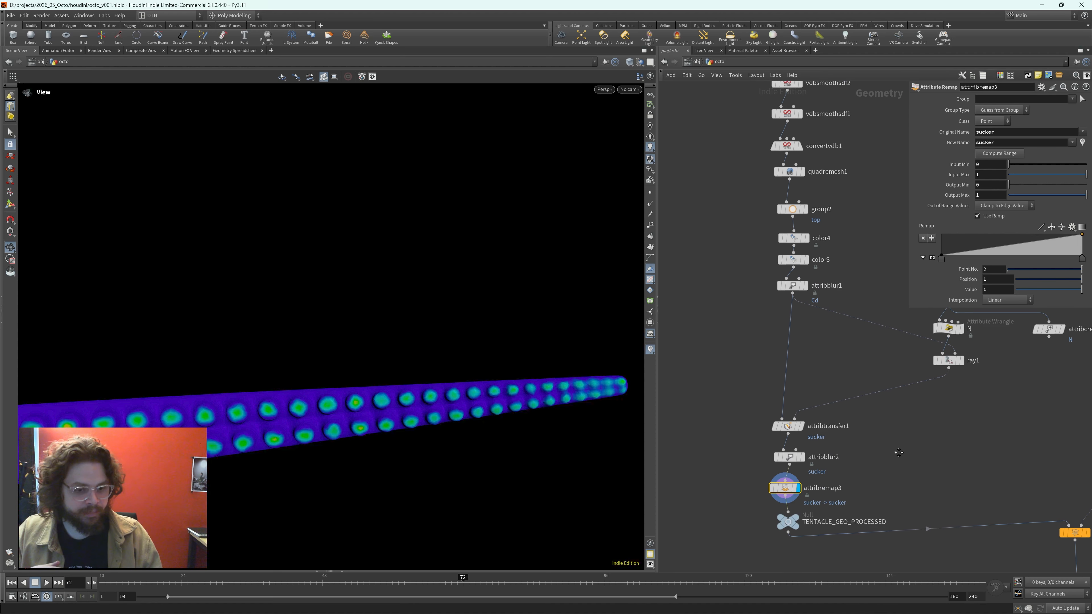
{"action": "left_click_drag", "start_coordinate": [785, 474], "coordinate": [790, 475]}
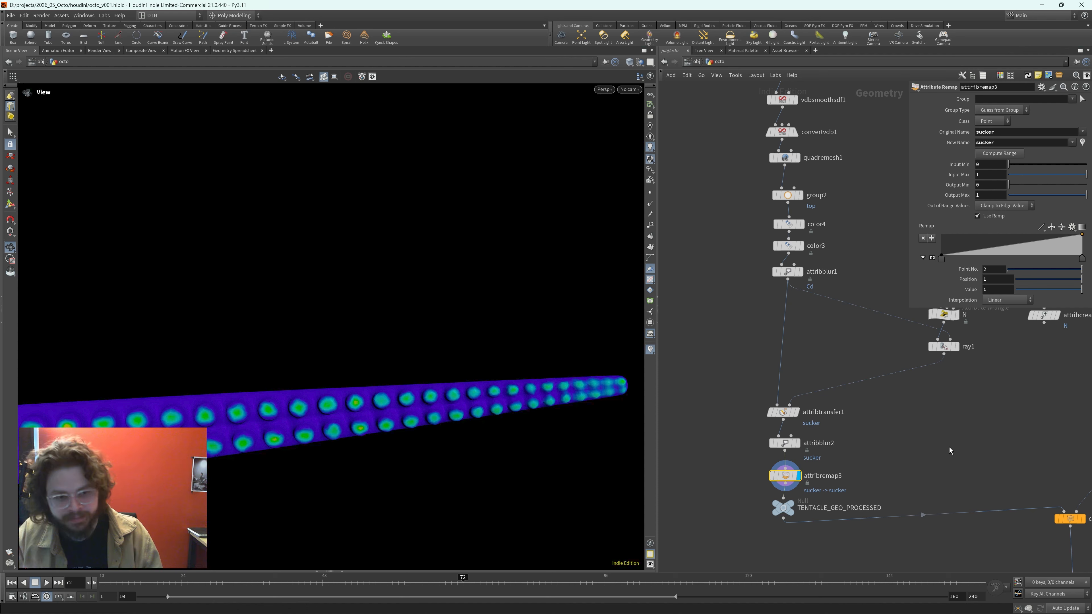
{"action": "left_click", "coordinate": [783, 508]}
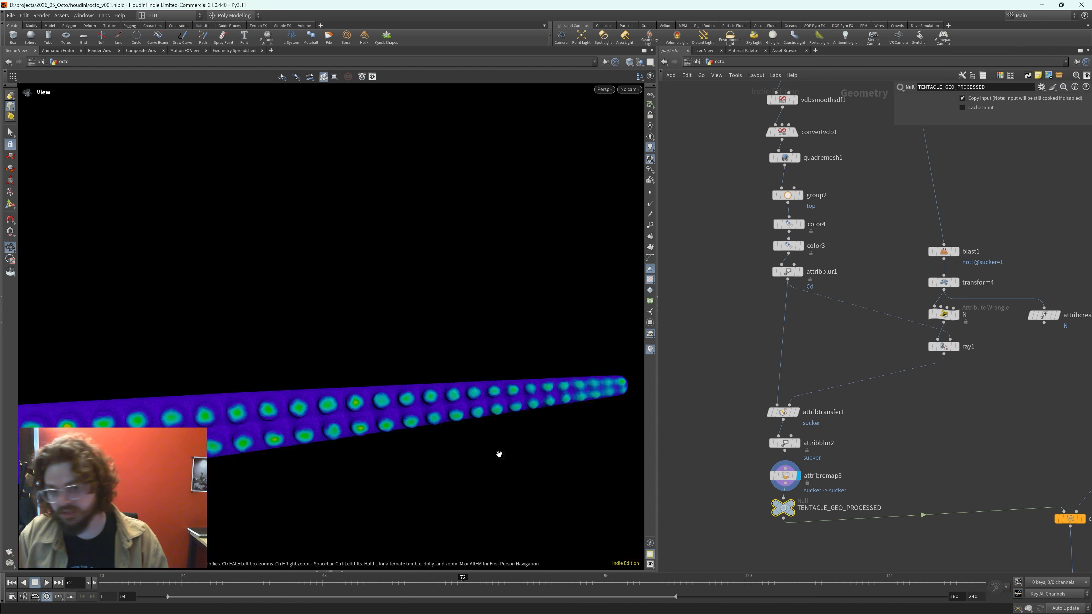
{"action": "right_click_drag", "start_coordinate": [470, 437], "coordinate": [210, 422]}
{"action": "left_click_drag", "start_coordinate": [210, 422], "coordinate": [295, 450]}
{"action": "right_click_drag", "start_coordinate": [372, 465], "coordinate": [595, 465]}
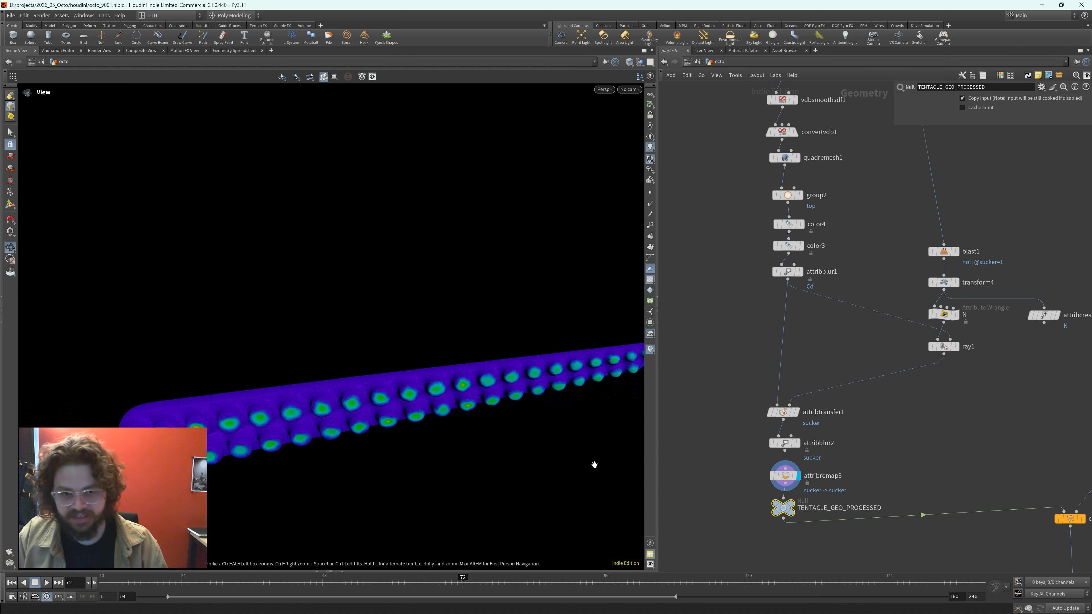
- Turn off the sucker visualization, check the tentacle in wireframe and shaded display, and display TENTACLE_GEO_PROCESSED
{"action": "left_click", "coordinate": [651, 350]}
{"action": "key", "text": "w"}
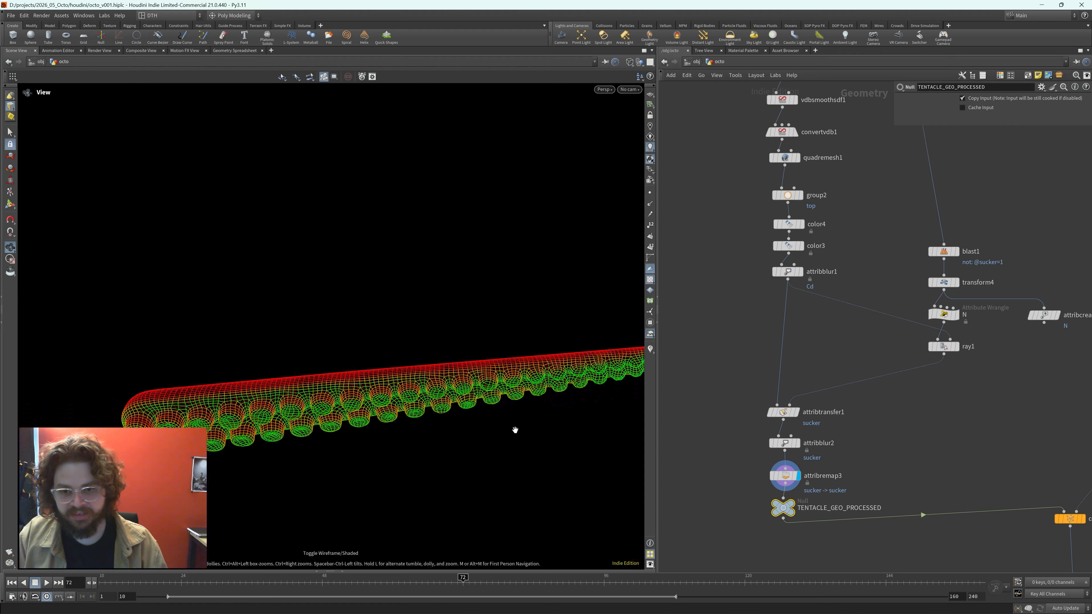
{"action": "right_click_drag", "start_coordinate": [515, 429], "coordinate": [380, 439]}
{"action": "left_click_drag", "start_coordinate": [380, 439], "coordinate": [514, 503]}
{"action": "key", "text": "w"}
{"action": "left_click_drag", "start_coordinate": [271, 414], "coordinate": [315, 381]}
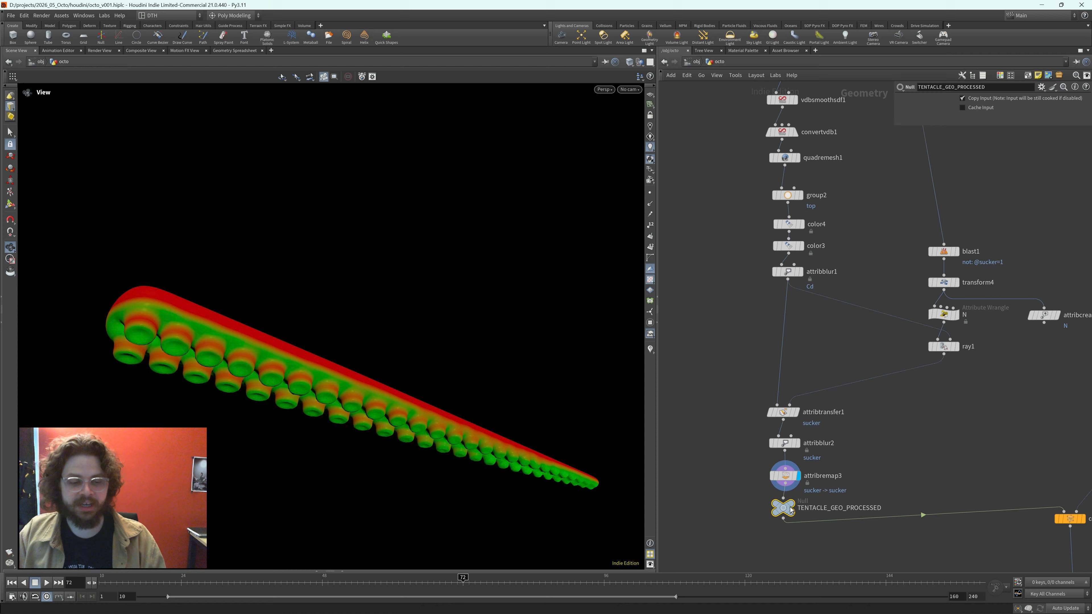
{"action": "key", "text": "r"}
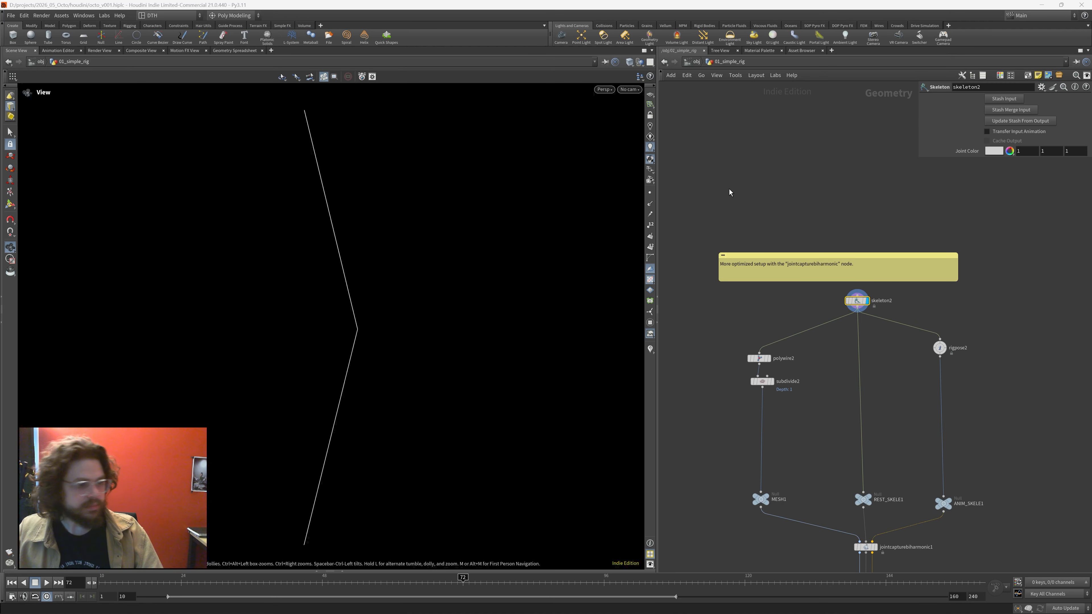
- In the 01_simple_rig network, line up the MESH1, REST_SKELE1 and ANIM_SKELE1 nulls in a row above jointcapturebiharmonic1
{"action": "middle_click_drag", "start_coordinate": [978, 398], "coordinate": [972, 368]}
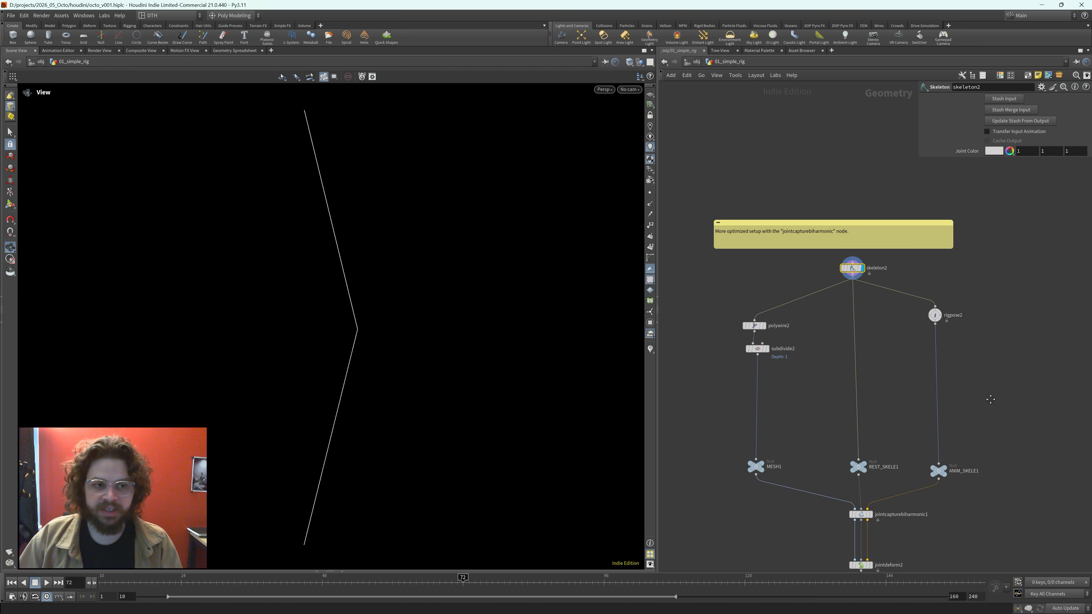
{"action": "middle_click_drag", "start_coordinate": [997, 387], "coordinate": [991, 331]}
{"action": "left_click", "coordinate": [750, 413]}
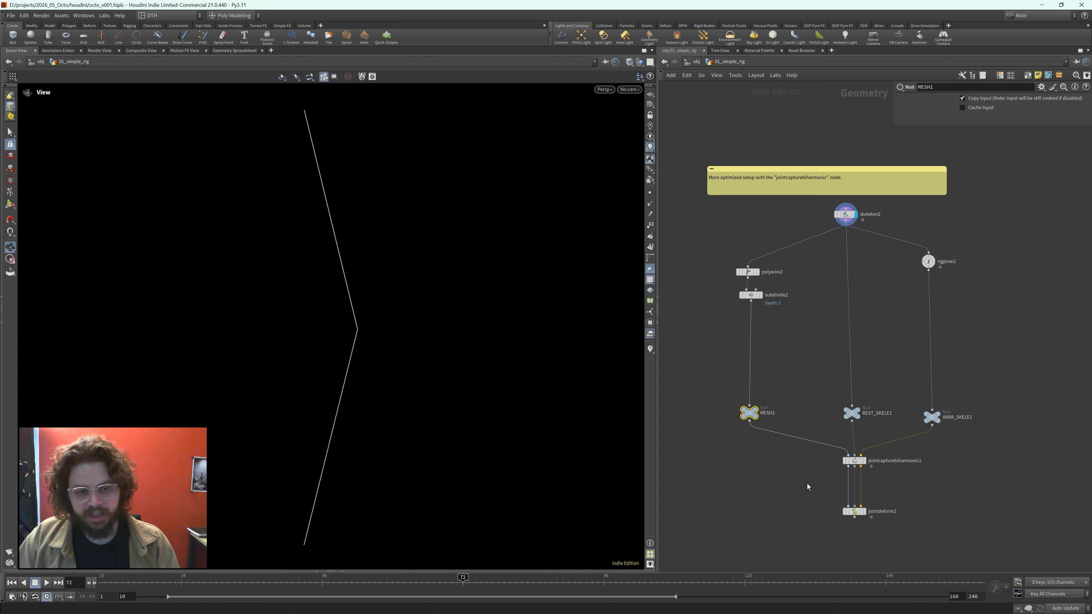
{"action": "left_click_drag", "start_coordinate": [851, 418], "coordinate": [851, 430]}
{"action": "left_click_drag", "start_coordinate": [753, 414], "coordinate": [752, 419]}
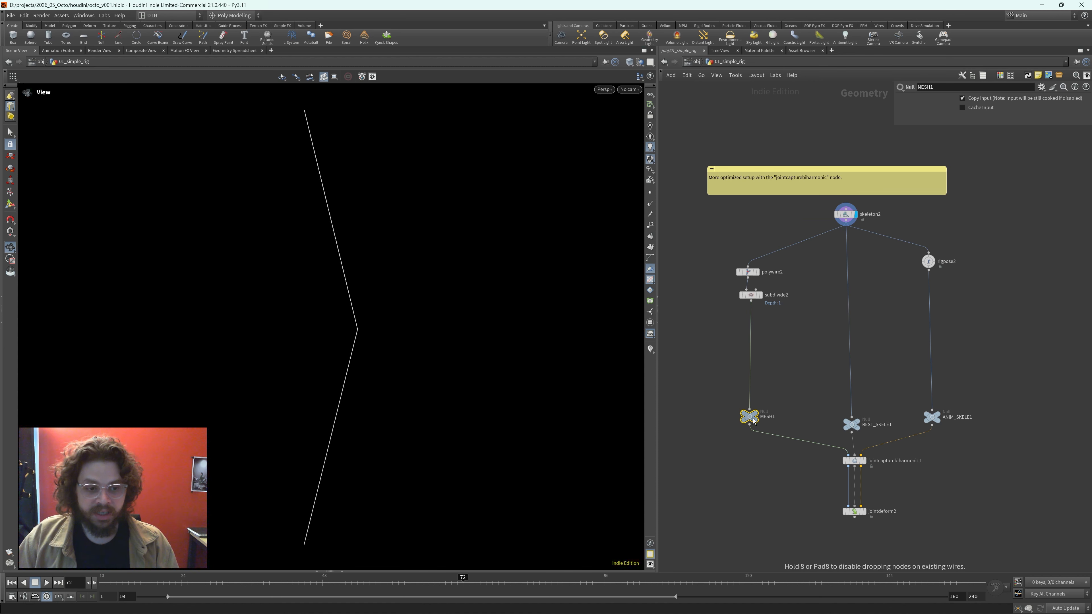
{"action": "left_click_drag", "start_coordinate": [934, 415], "coordinate": [935, 421]}
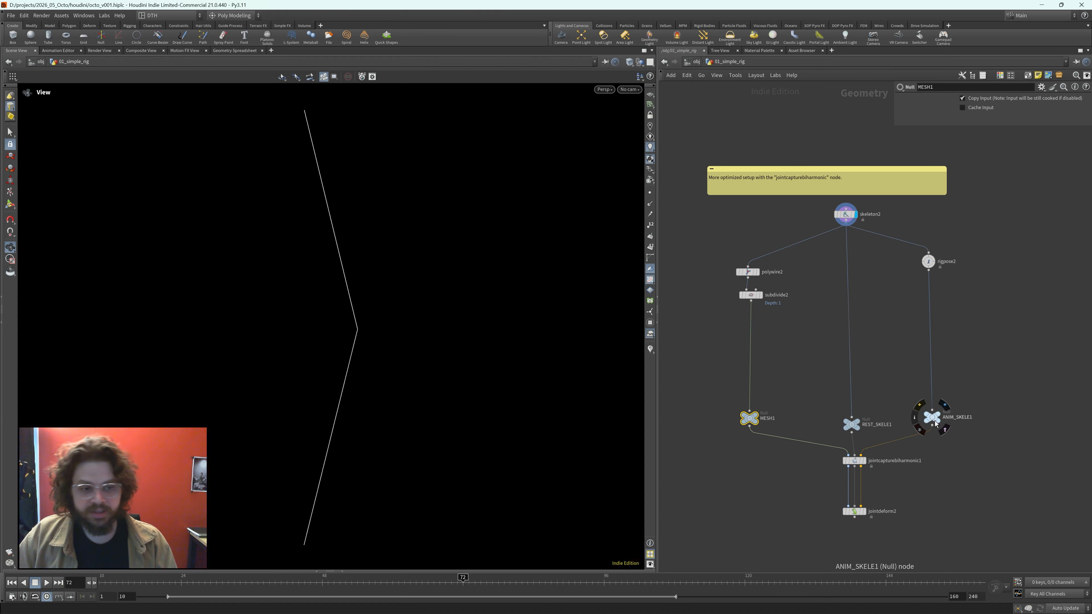
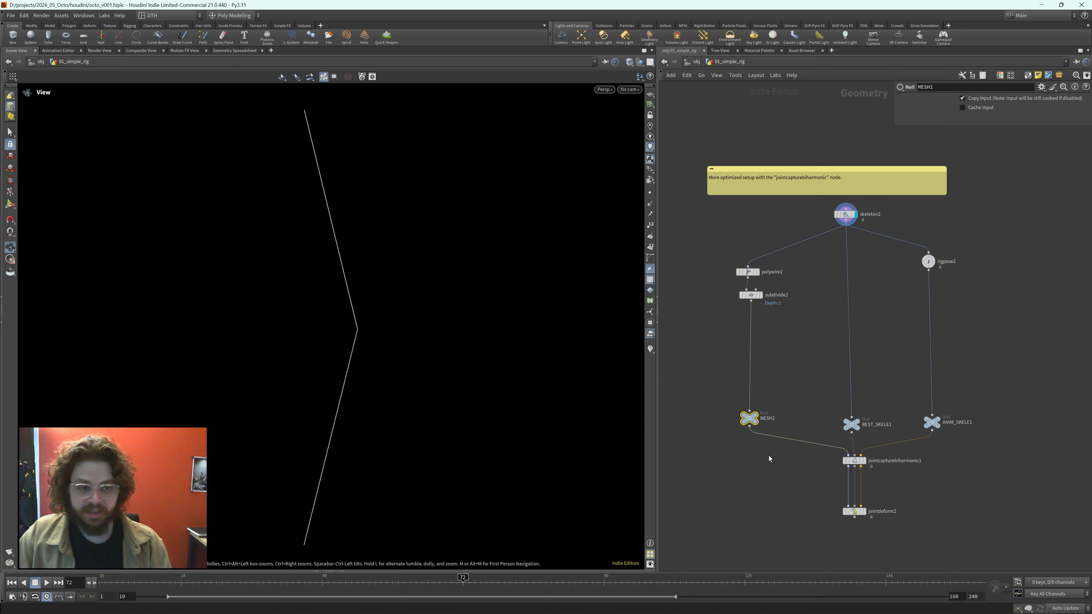
{"action": "left_click_drag", "start_coordinate": [749, 417], "coordinate": [754, 423]}
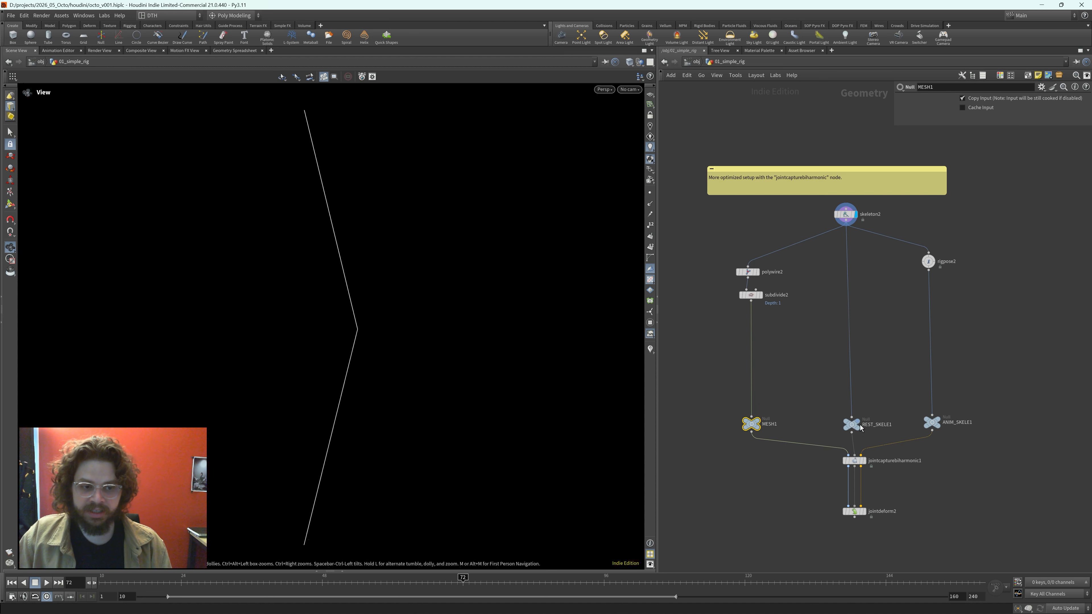
- Display the MESH1 and REST_SKELE1 nulls in turn and trace the rest skeleton back to skeleton2
{"action": "scroll", "coordinate": [706, 425], "scroll_direction": "up", "scroll_amount": 3}
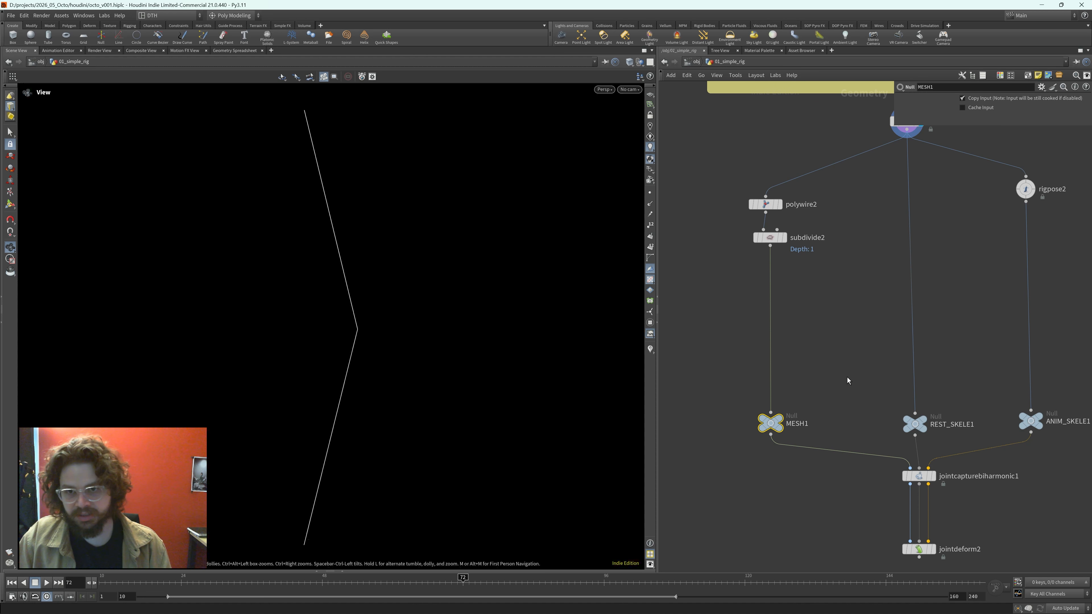
{"action": "key", "text": "r"}
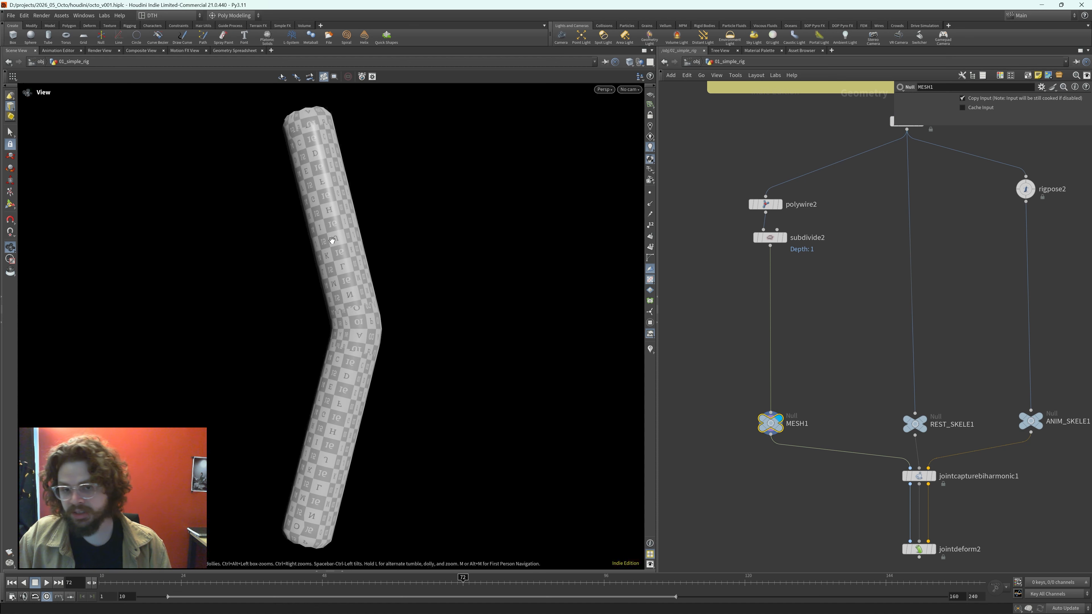
{"action": "left_click", "coordinate": [915, 424]}
{"action": "key", "text": "r"}
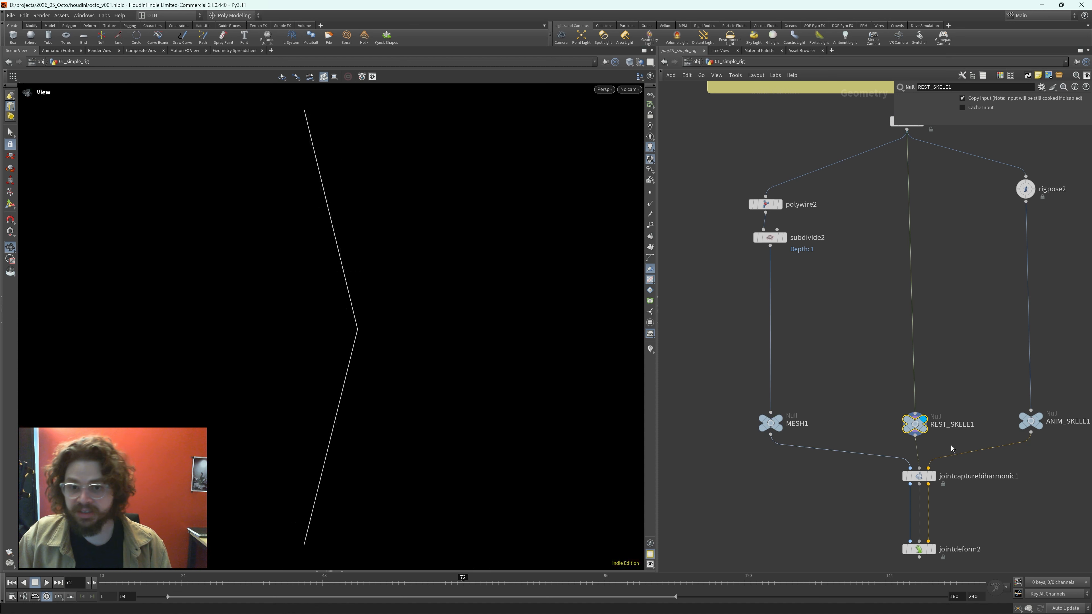
{"action": "middle_click_drag", "start_coordinate": [952, 435], "coordinate": [901, 414]}
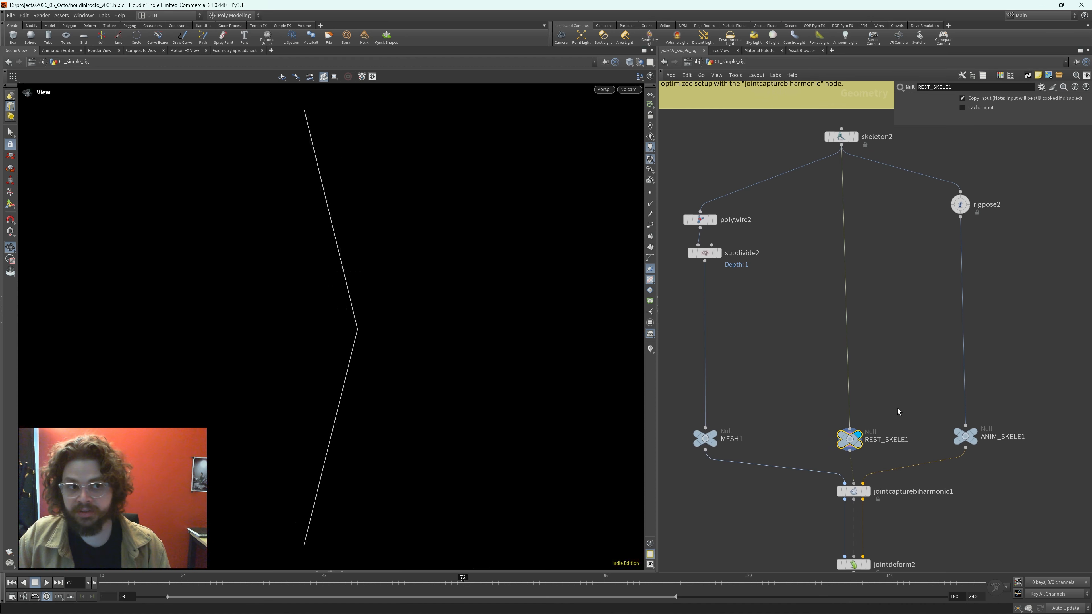
{"action": "left_click", "coordinate": [842, 136]}
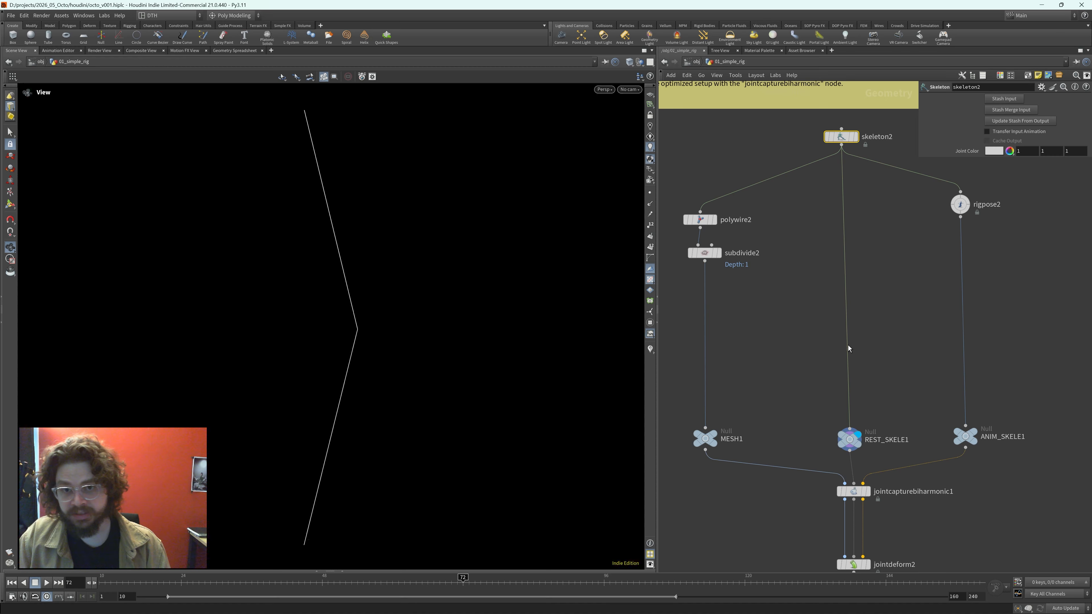
{"action": "left_click_drag", "start_coordinate": [830, 440], "coordinate": [895, 462]}
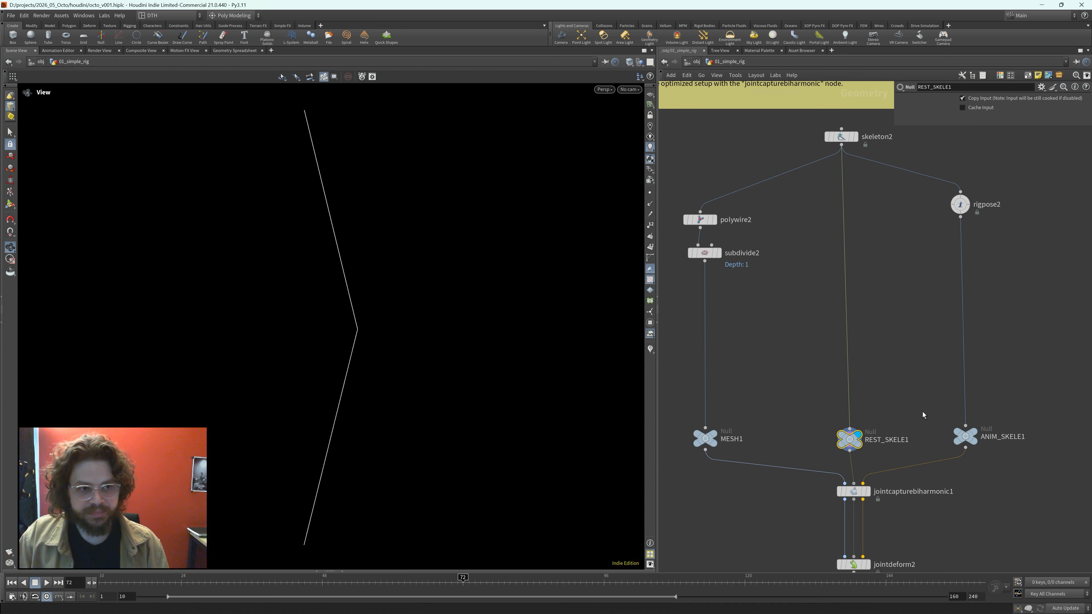
- Alternate the display between ANIM_SKELE1 and REST_SKELE1 to compare the animated skeleton with the rest skeleton
{"action": "left_click", "coordinate": [965, 436]}
{"action": "key", "text": "r"}
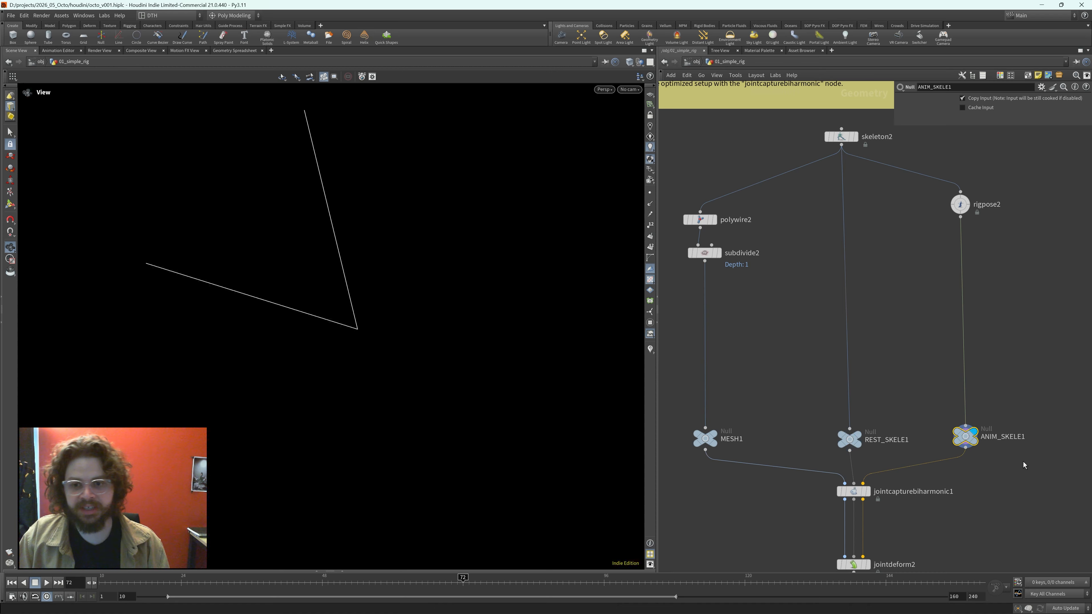
{"action": "left_click", "coordinate": [850, 439]}
{"action": "key", "text": "r"}
{"action": "left_click", "coordinate": [965, 437]}
{"action": "key", "text": "r"}
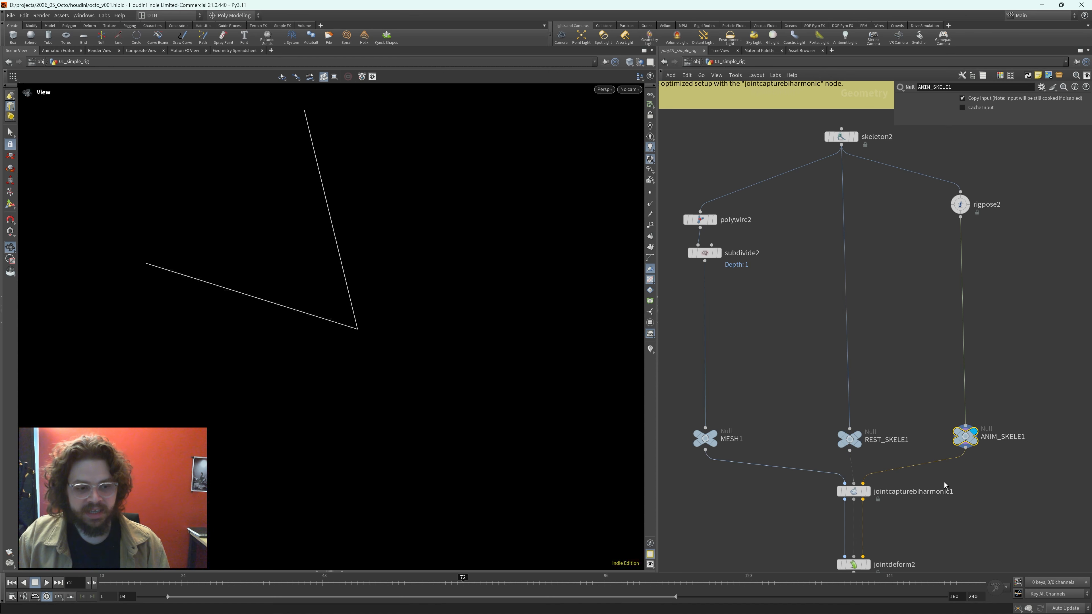
- Display MESH1, REST_SKELE1 and ANIM_SKELE1 one after another to review the three joint capture inputs
{"action": "left_click", "coordinate": [705, 438]}
{"action": "key", "text": "r"}
{"action": "left_click", "coordinate": [850, 439]}
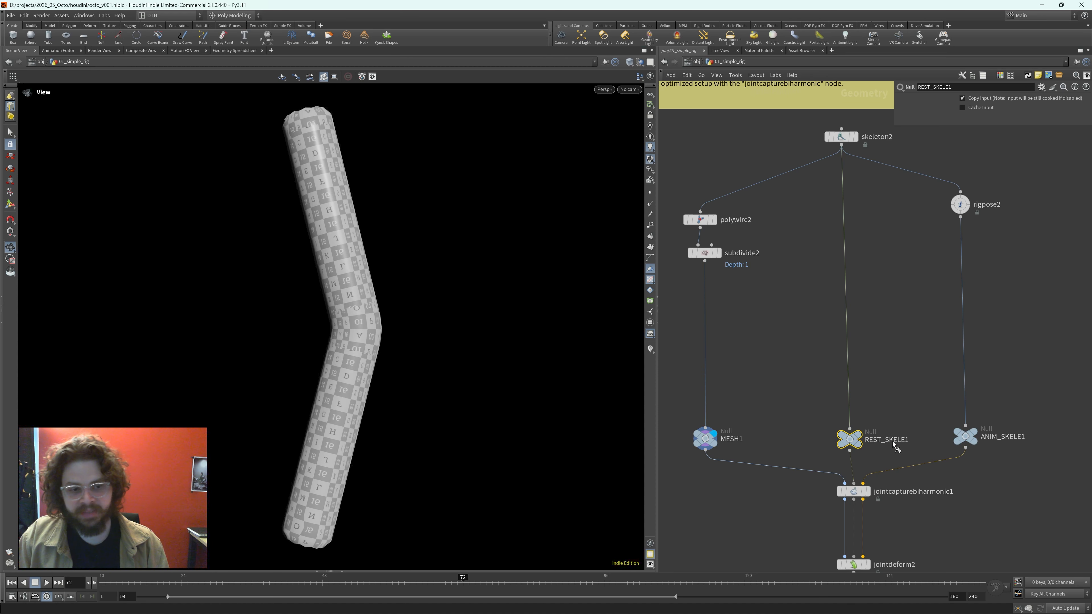
{"action": "key", "text": "r"}
{"action": "left_click", "coordinate": [966, 437]}
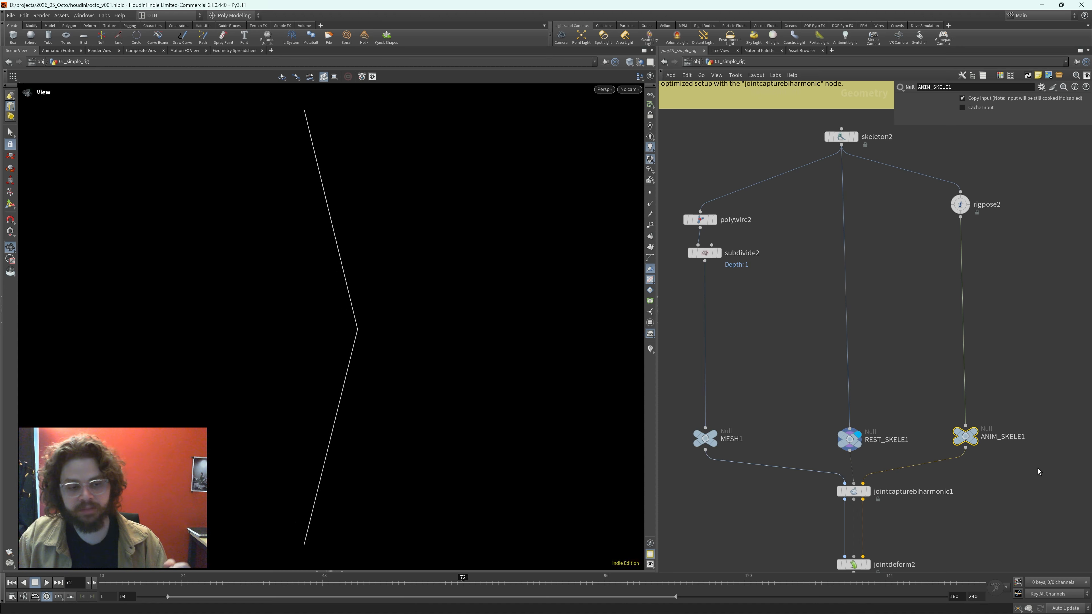
{"action": "key", "text": "r"}
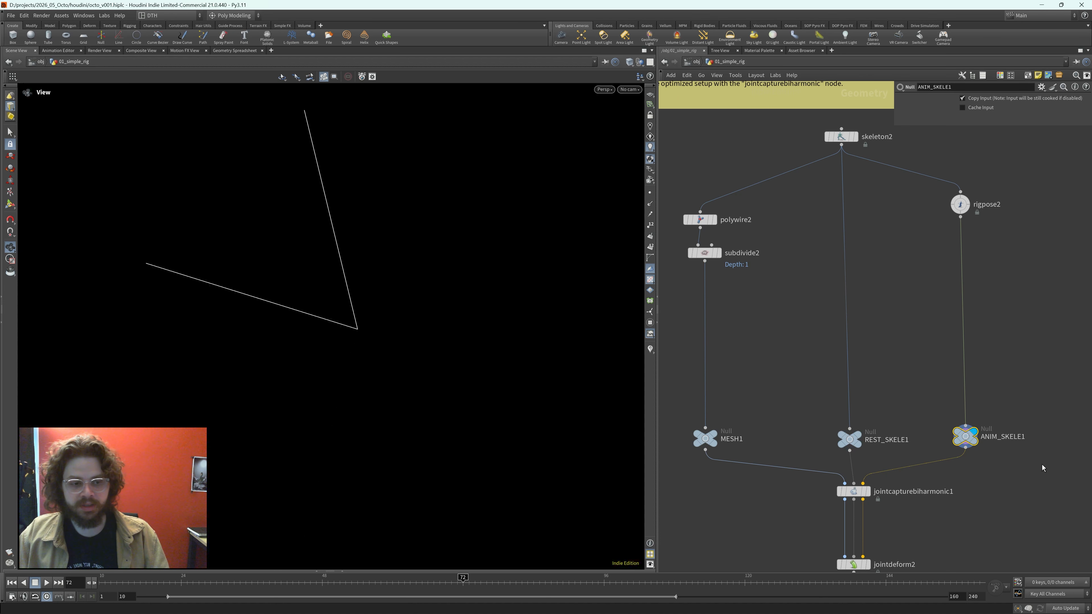
- Display skeleton2, polywire2 and subdivide2 in turn to examine how the tube mesh is built from the skeleton
{"action": "middle_click_drag", "start_coordinate": [905, 355], "coordinate": [921, 413]}
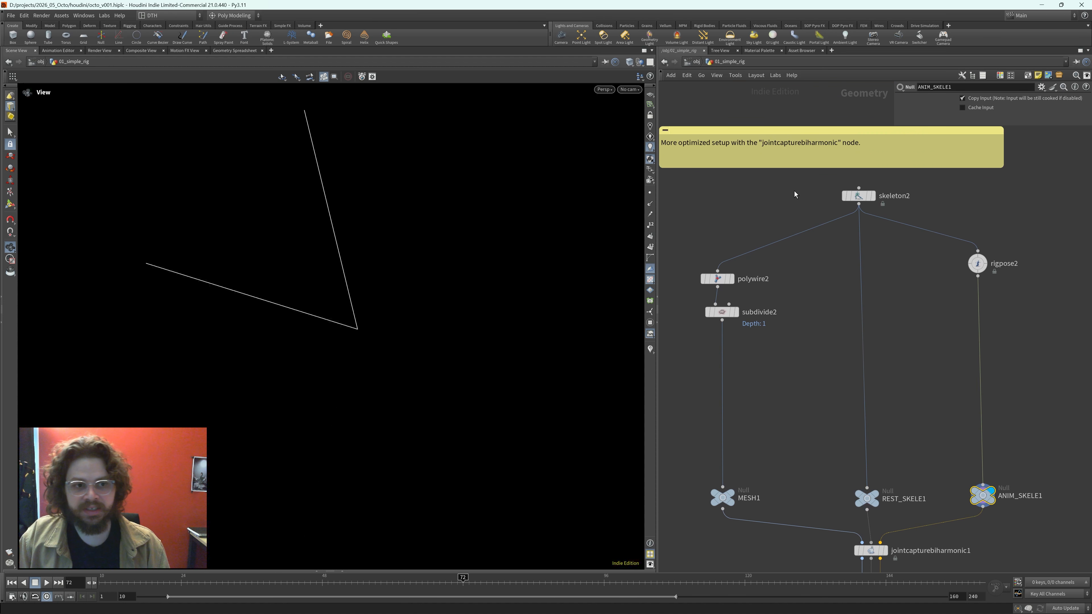
{"action": "left_click", "coordinate": [858, 196]}
{"action": "key", "text": "r"}
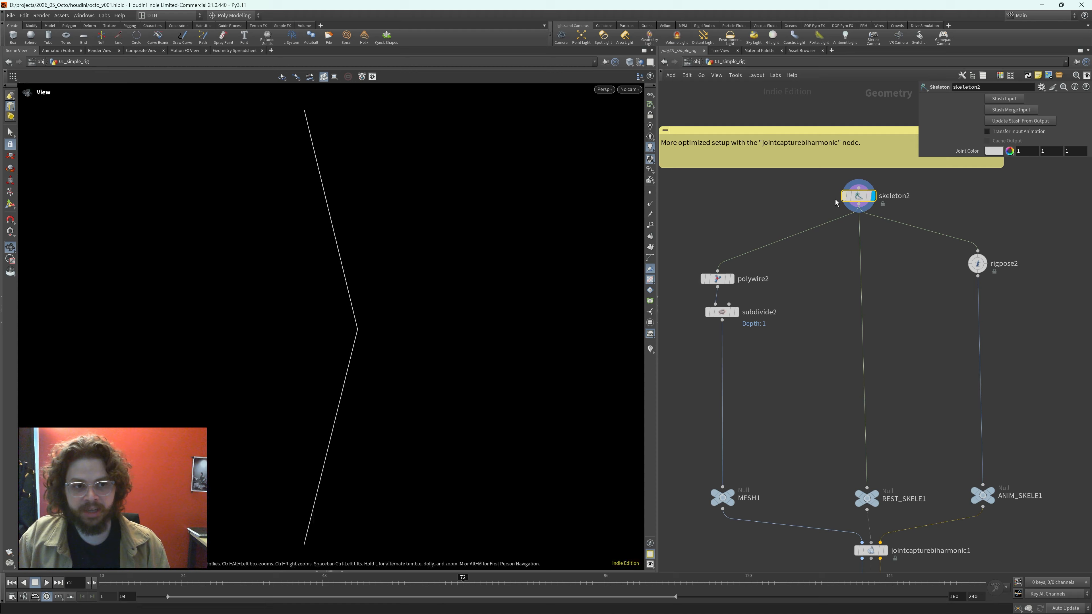
{"action": "left_click", "coordinate": [704, 278]}
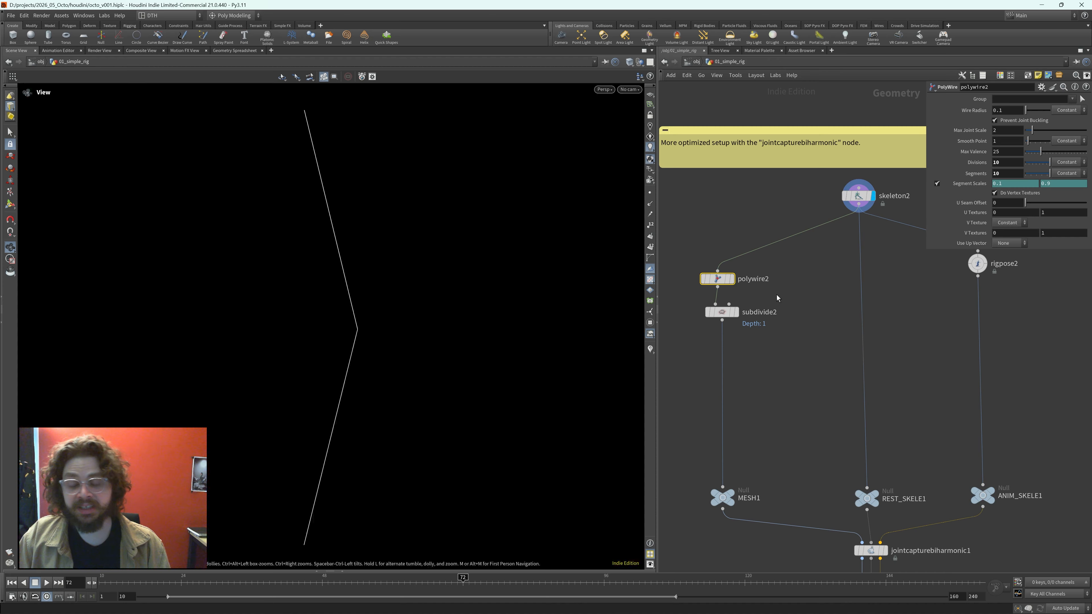
{"action": "key", "text": "r"}
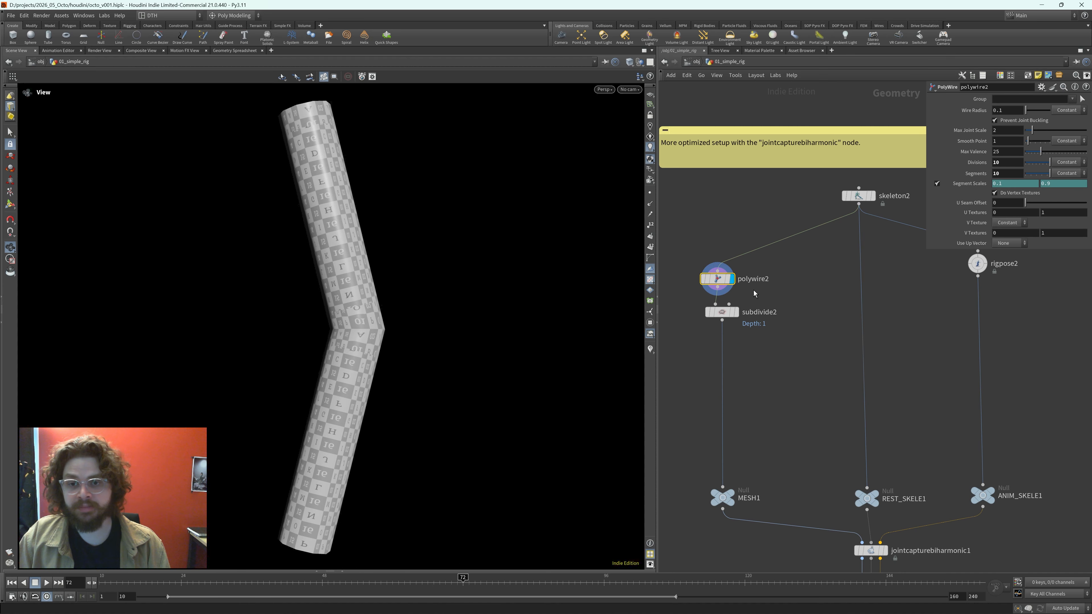
{"action": "left_click", "coordinate": [723, 312]}
{"action": "key", "text": "r"}
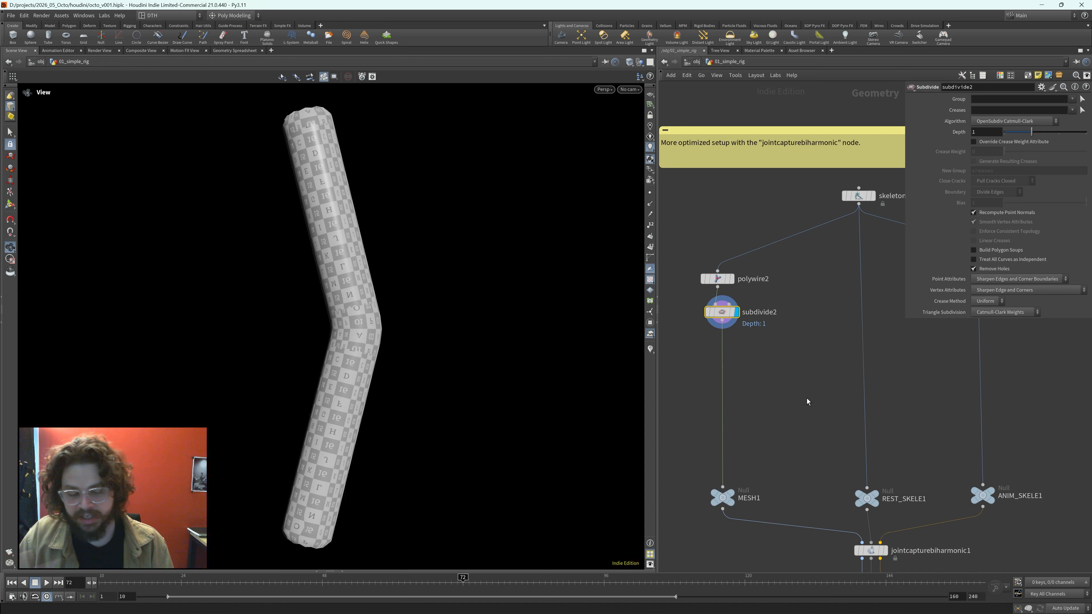
- Follow the chain from the MESH1 null across REST_SKELE1 to ANIM_SKELE1 and display the animated skeleton
{"action": "left_click_drag", "start_coordinate": [763, 453], "coordinate": [794, 468]}
{"action": "middle_click_drag", "start_coordinate": [804, 462], "coordinate": [786, 484]}
{"action": "left_click_drag", "start_coordinate": [779, 485], "coordinate": [696, 529]}
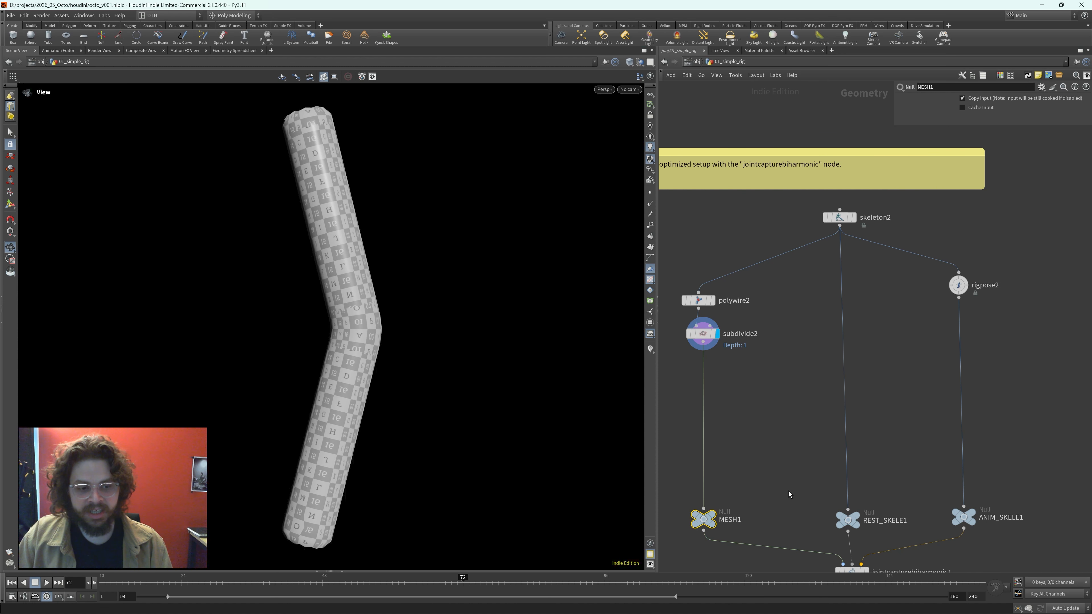
{"action": "left_click_drag", "start_coordinate": [813, 492], "coordinate": [980, 530]}
{"action": "key", "text": "r"}
{"action": "key", "text": "r"}
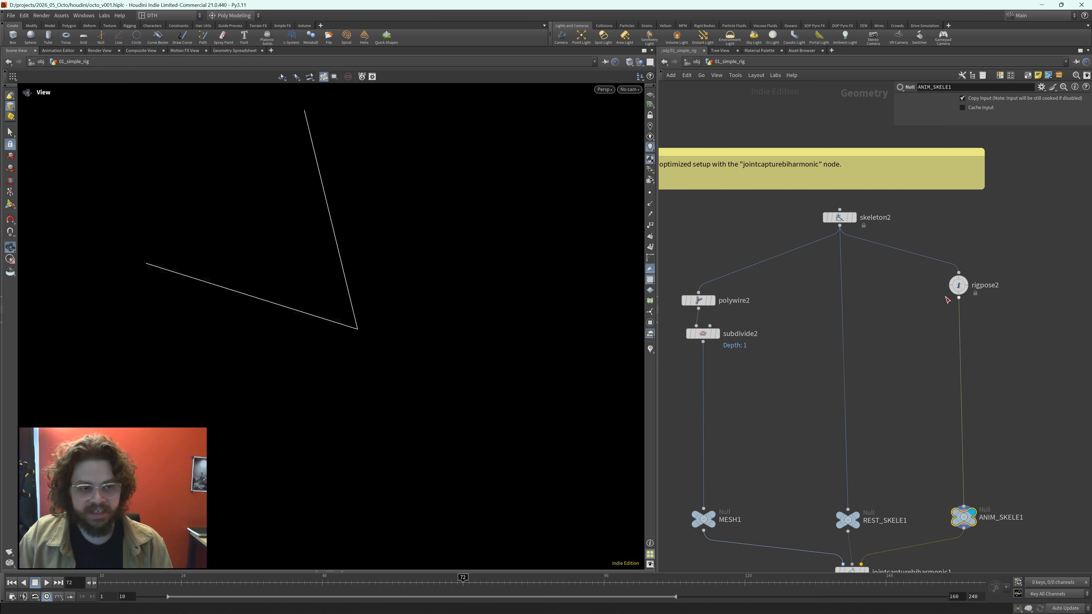
- Display the rigpose2 node and activate its joint handles in the viewport
{"action": "left_click", "coordinate": [958, 284]}
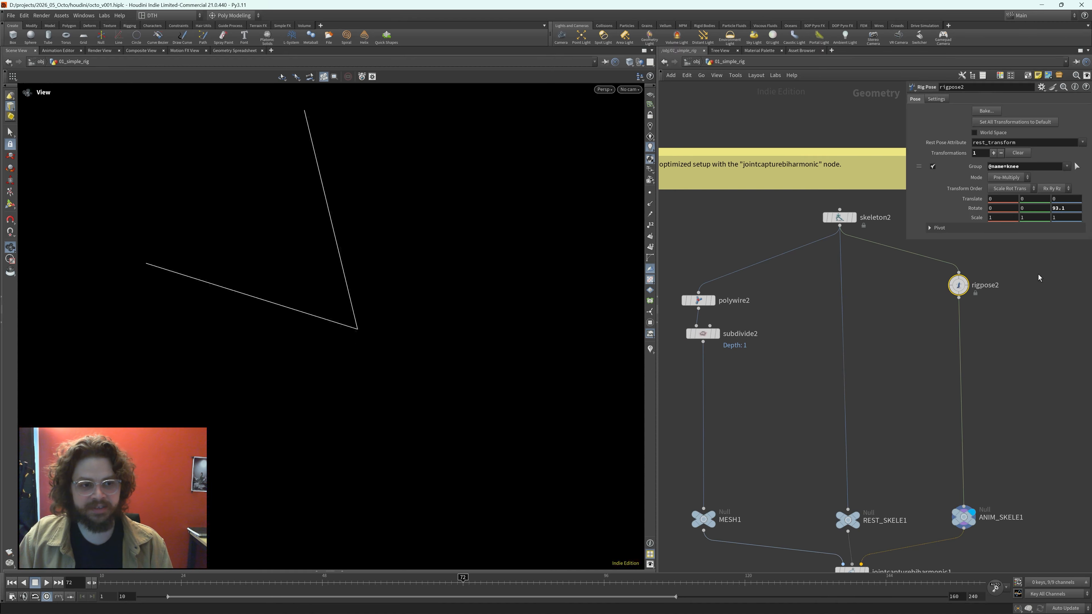
{"action": "key", "text": "r"}
{"action": "middle_click_drag", "start_coordinate": [1014, 312], "coordinate": [1011, 363]}
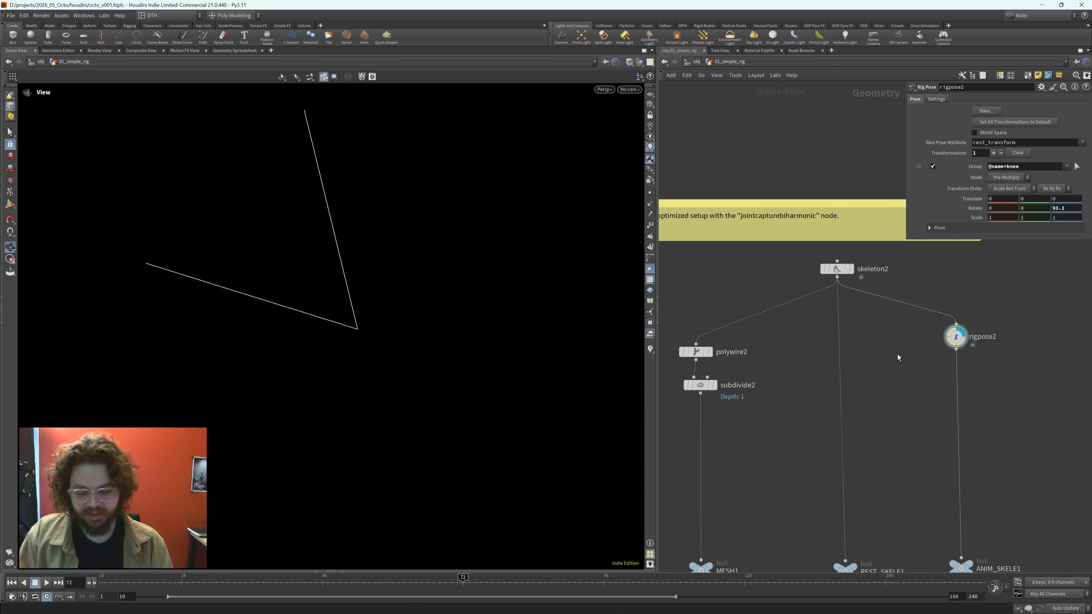
{"action": "key", "text": "Return"}
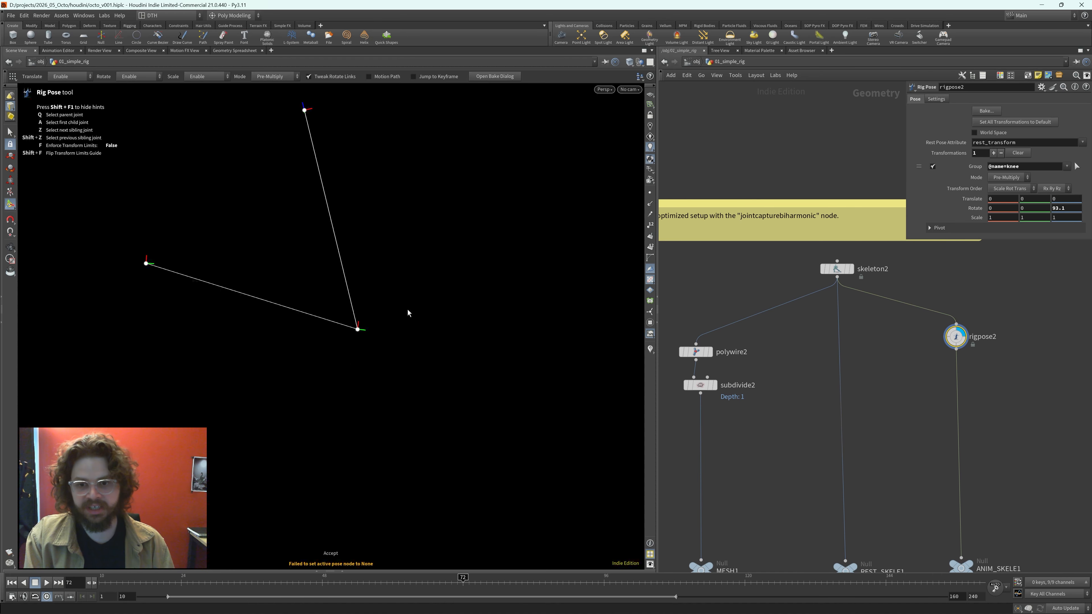
- Try rotating the knee joint of rigpose2 with its viewport handle, and undo the rotation
{"action": "left_click", "coordinate": [355, 330]}
{"action": "left_click_drag", "start_coordinate": [325, 275], "coordinate": [295, 362]}
{"action": "left_click", "coordinate": [362, 332]}
{"action": "key", "text": "ctrl+z"}
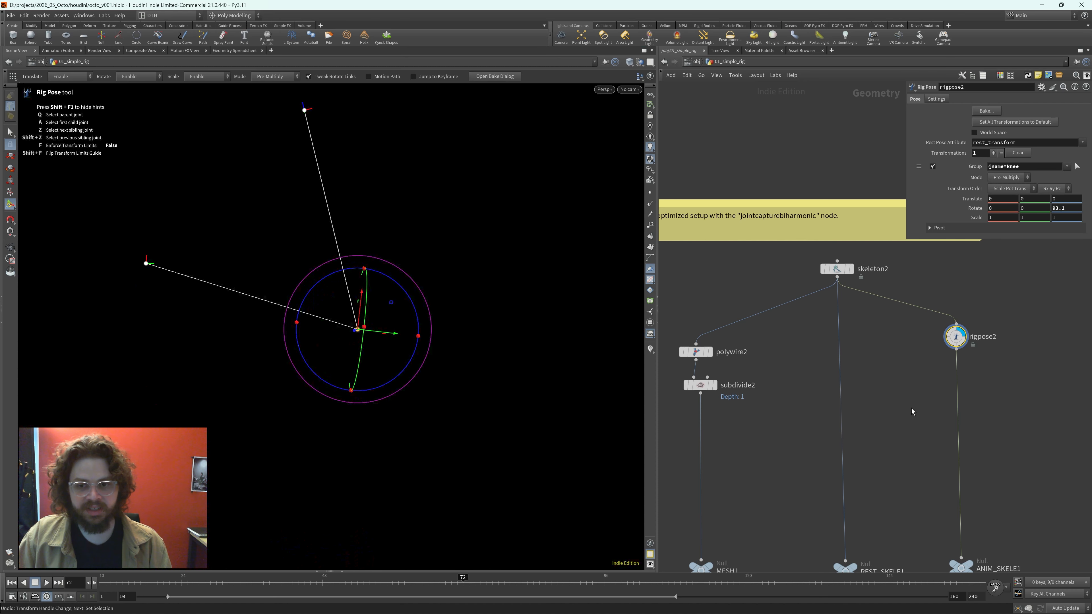
- Try rotating the hip joint of rigpose2 twice with its viewport handle, undoing each rotation
{"action": "left_click", "coordinate": [305, 111]}
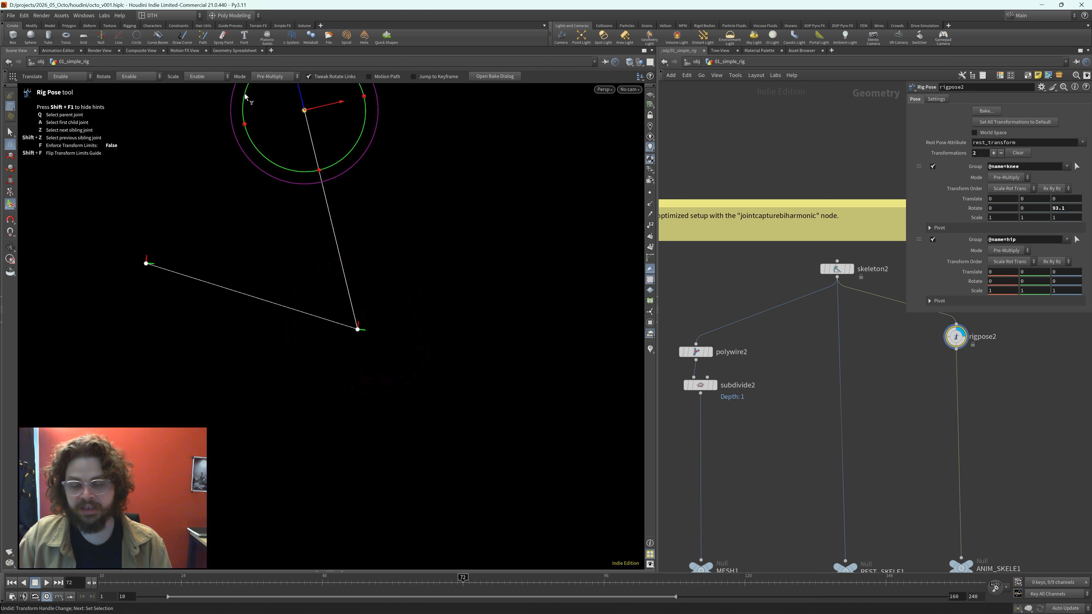
{"action": "mouse_move", "coordinate": [247, 99]}
{"action": "left_mouse_down"}
{"action": "mouse_move", "coordinate": [271, 171]}
{"action": "mouse_move", "coordinate": [258, 115]}
{"action": "left_mouse_up"}
{"action": "key", "text": "ctrl+z"}
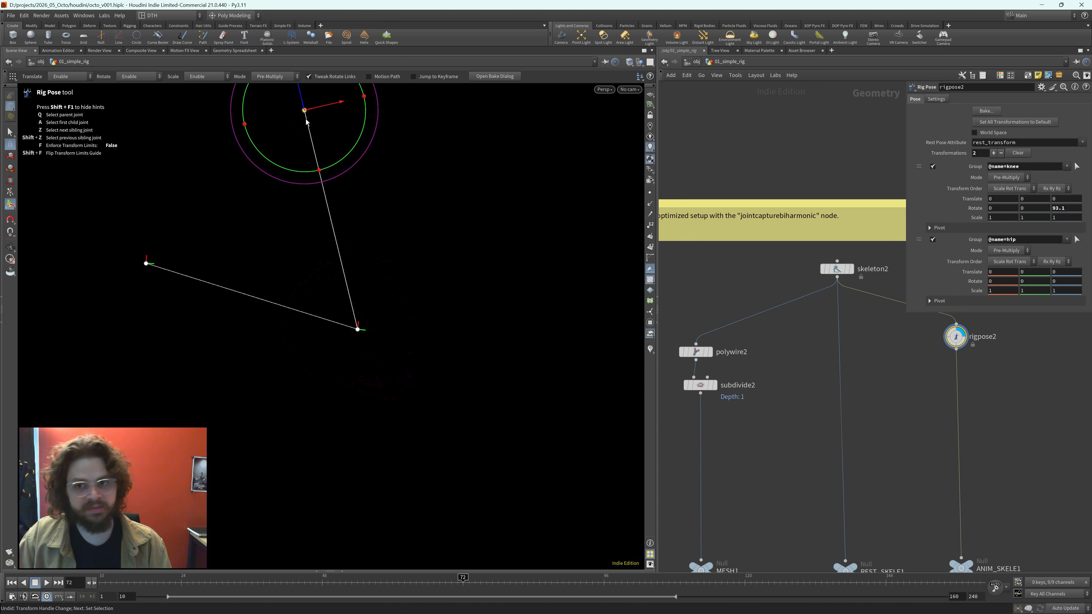
{"action": "left_click_drag", "start_coordinate": [251, 97], "coordinate": [509, 263]}
{"action": "key", "text": "ctrl+z"}
- Display the jointcapturebiharmonic1 node to examine the captured mesh and its capture geometry
{"action": "key", "text": "h"}
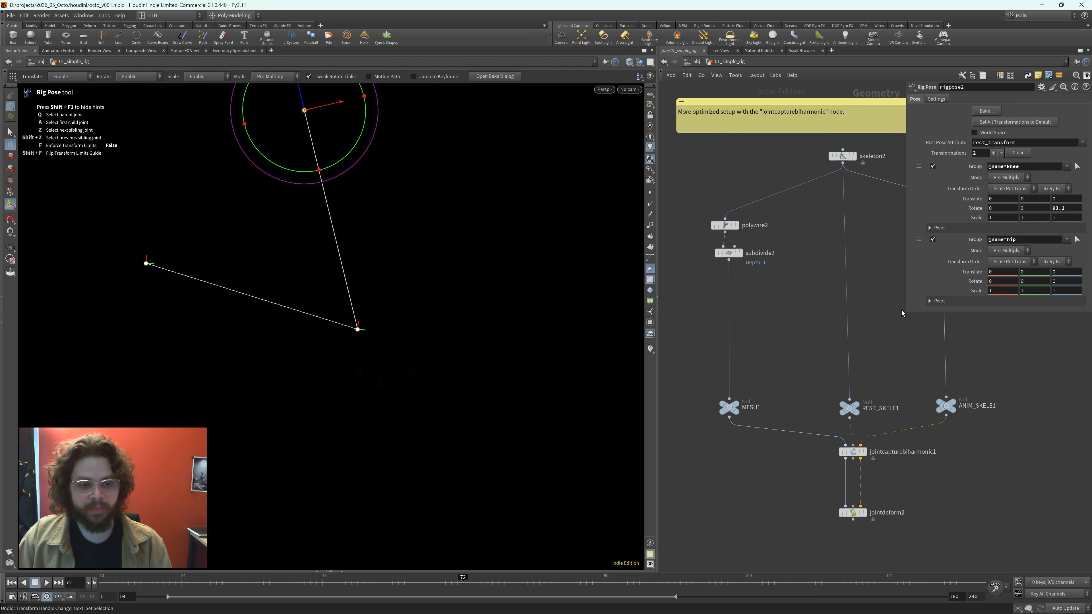
{"action": "scroll", "coordinate": [894, 448], "scroll_direction": "up", "scroll_amount": 3}
{"action": "middle_click_drag", "start_coordinate": [739, 388], "coordinate": [816, 409]}
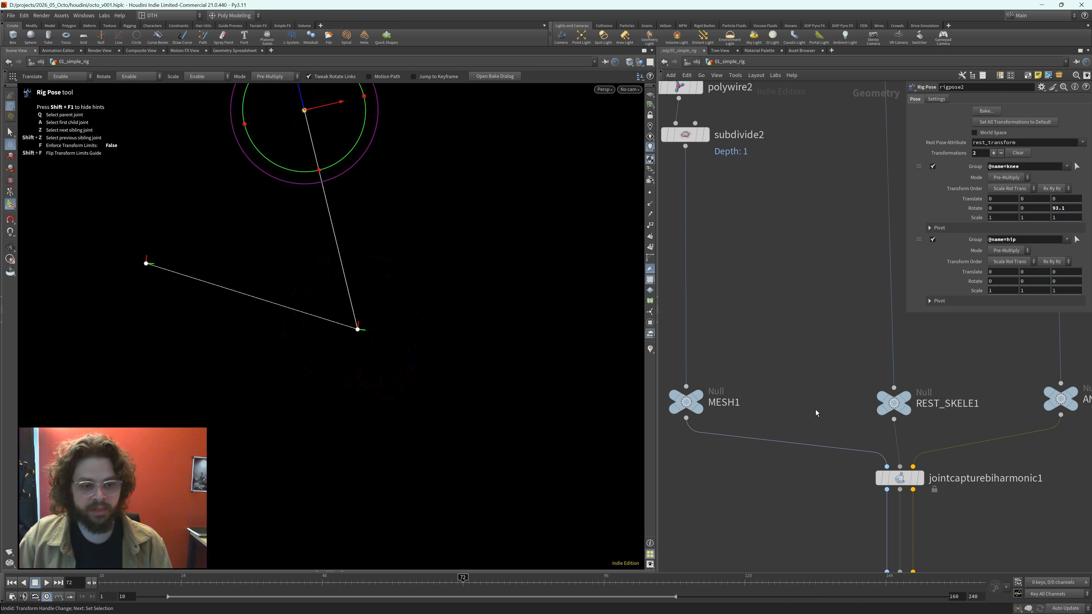
{"action": "left_click_drag", "start_coordinate": [805, 462], "coordinate": [987, 523]}
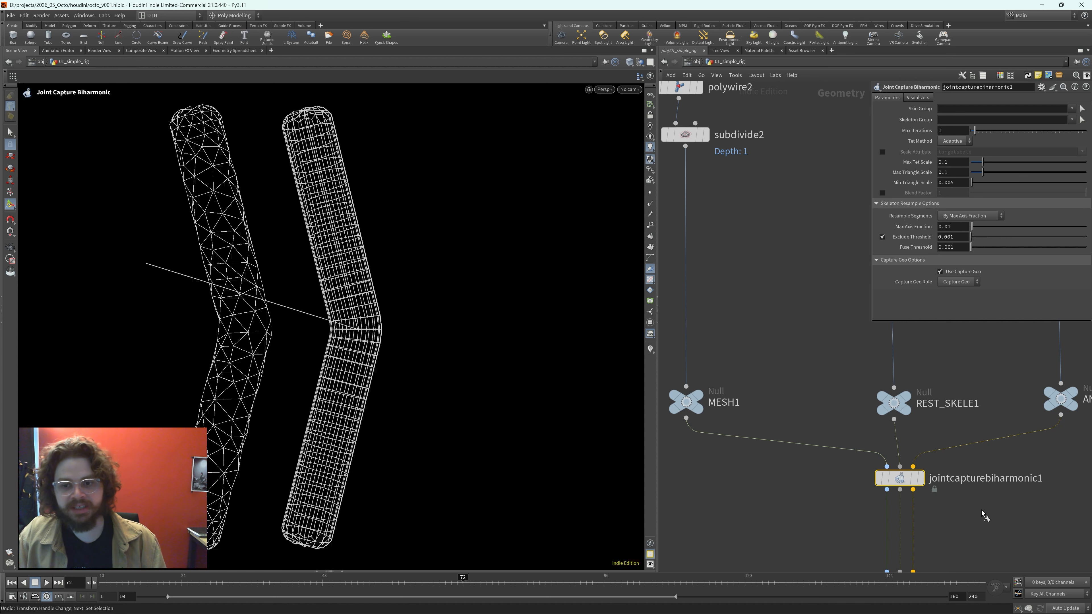
{"action": "key", "text": "r"}
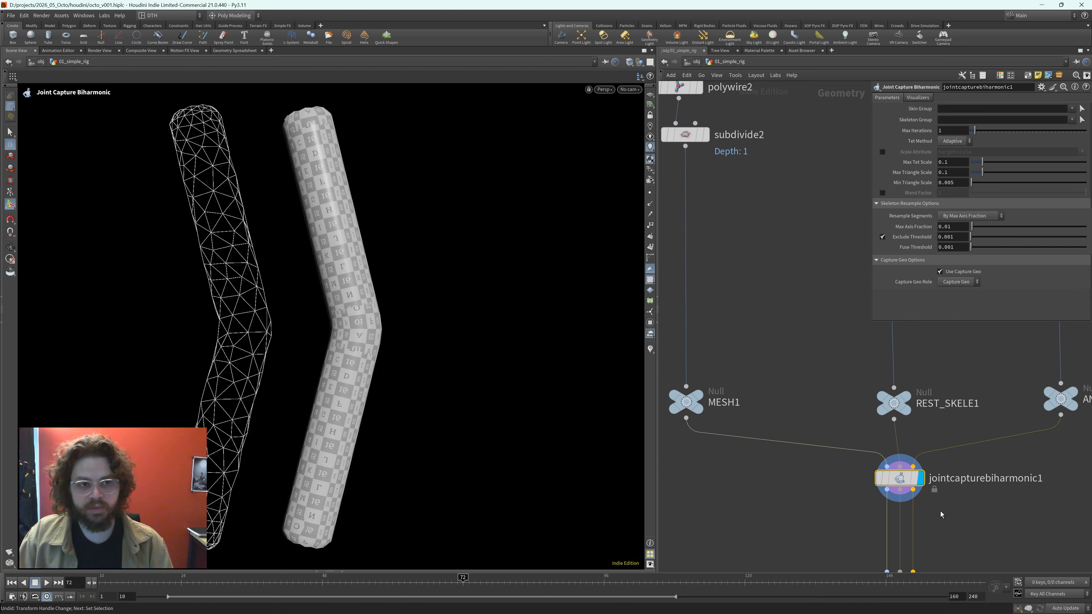
- Follow the network from rigpose2 down to jointdeform2 and display the deformed mesh
{"action": "scroll", "coordinate": [940, 512], "scroll_direction": "down", "scroll_amount": 1}
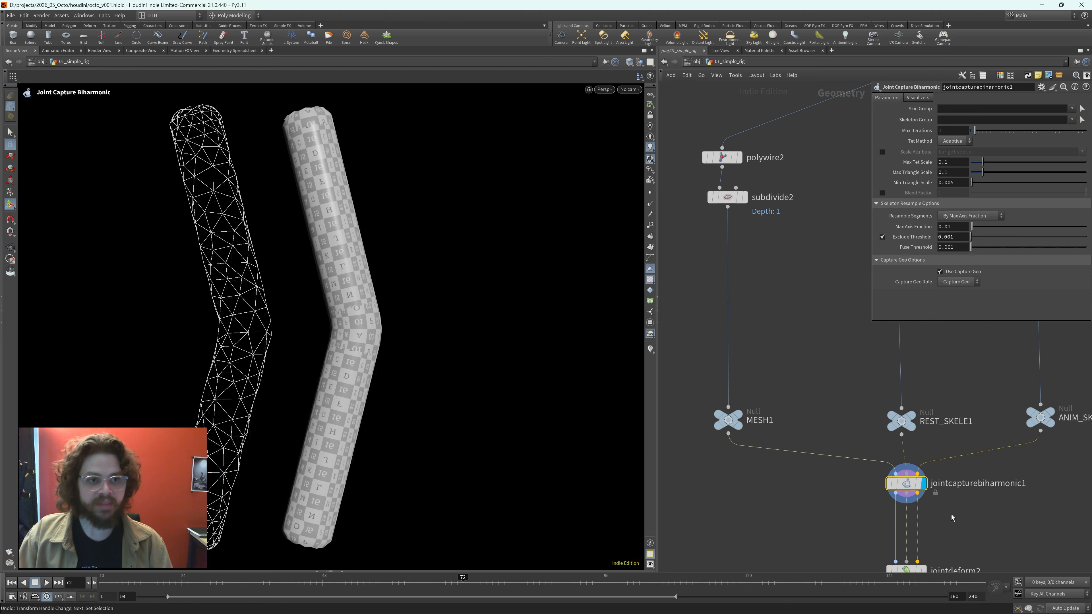
{"action": "middle_click_drag", "start_coordinate": [951, 515], "coordinate": [911, 479]}
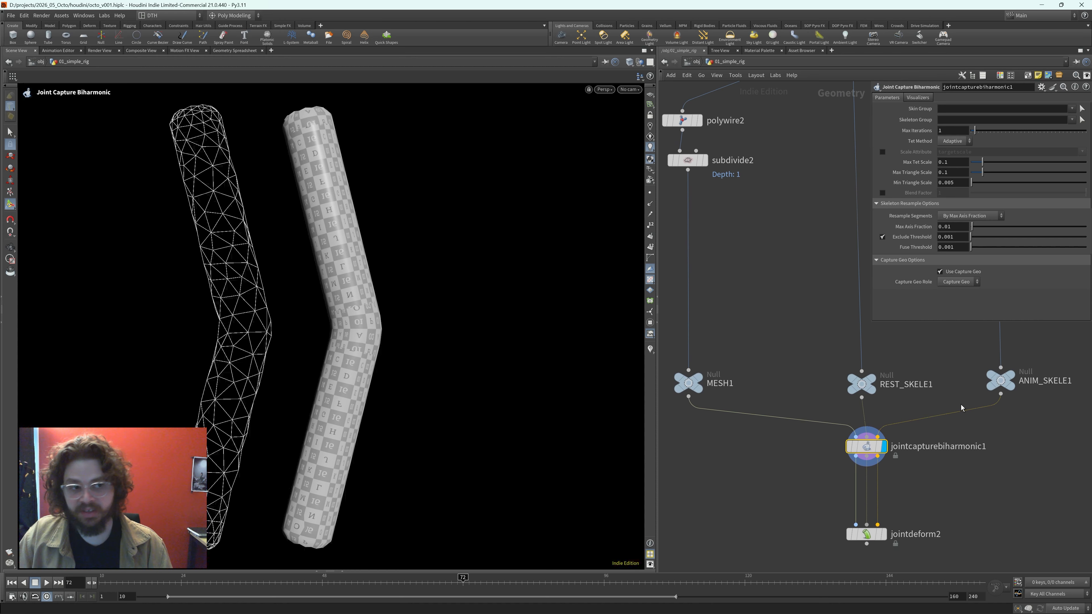
{"action": "left_click_drag", "start_coordinate": [938, 503], "coordinate": [963, 527]}
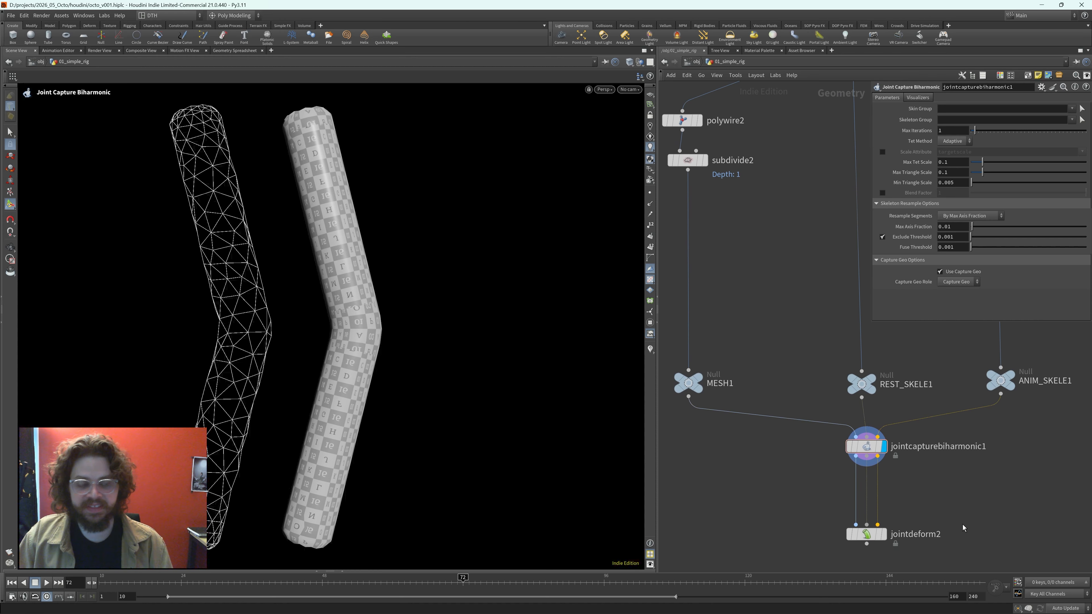
{"action": "middle_click_drag", "start_coordinate": [772, 503], "coordinate": [761, 531]}
{"action": "scroll", "coordinate": [760, 523], "scroll_direction": "down", "scroll_amount": 3}
{"action": "middle_click_drag", "start_coordinate": [880, 392], "coordinate": [810, 434]}
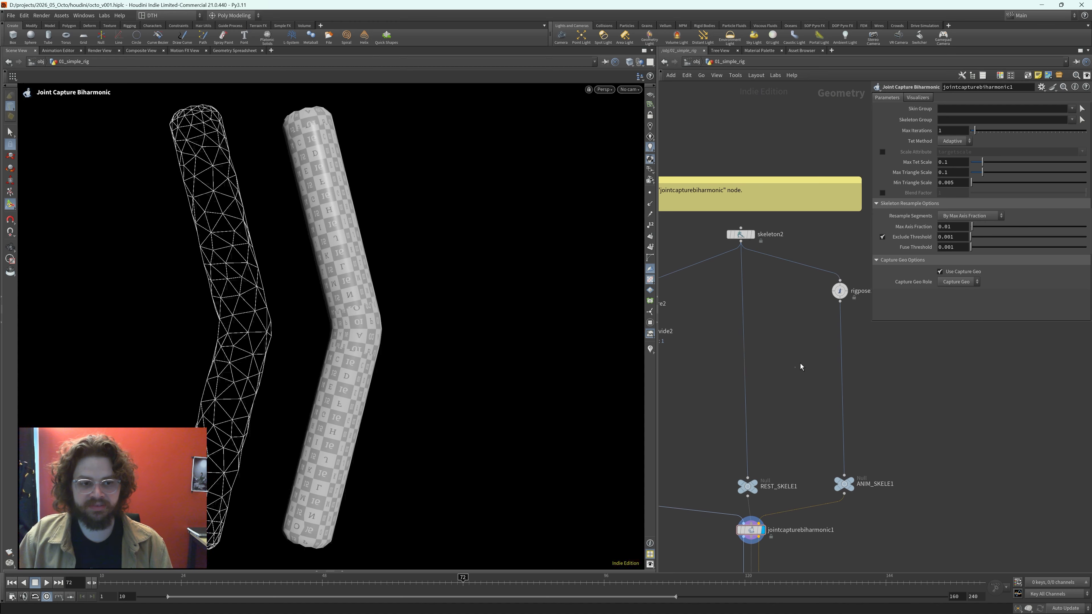
{"action": "left_click", "coordinate": [839, 291]}
{"action": "middle_click_drag", "start_coordinate": [791, 482], "coordinate": [888, 320]}
{"action": "scroll", "coordinate": [936, 411], "scroll_direction": "up", "scroll_amount": 2}
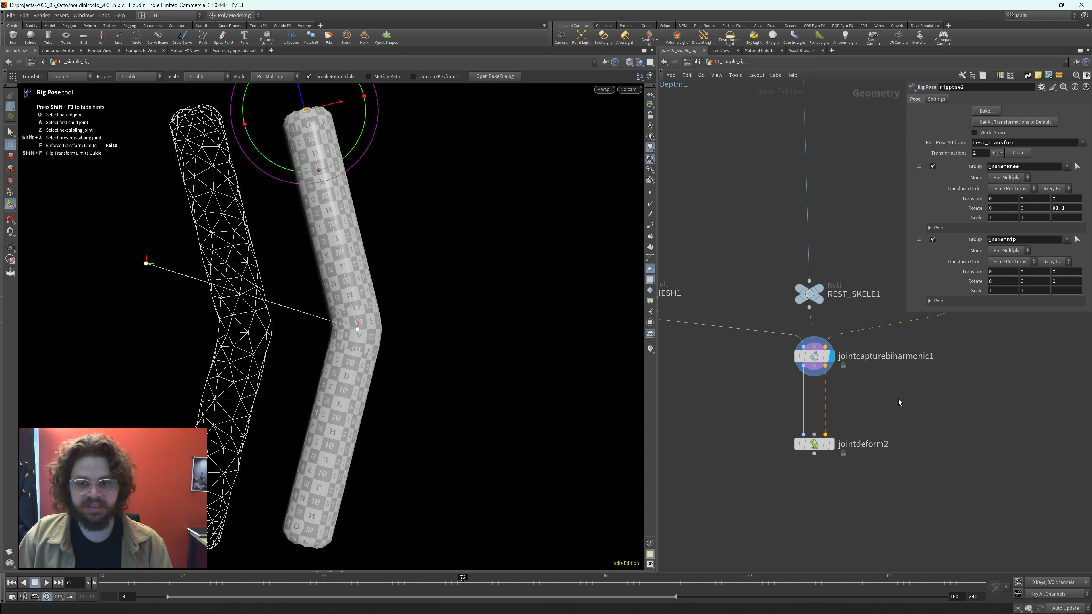
{"action": "left_click", "coordinate": [814, 444]}
{"action": "key", "text": "r"}
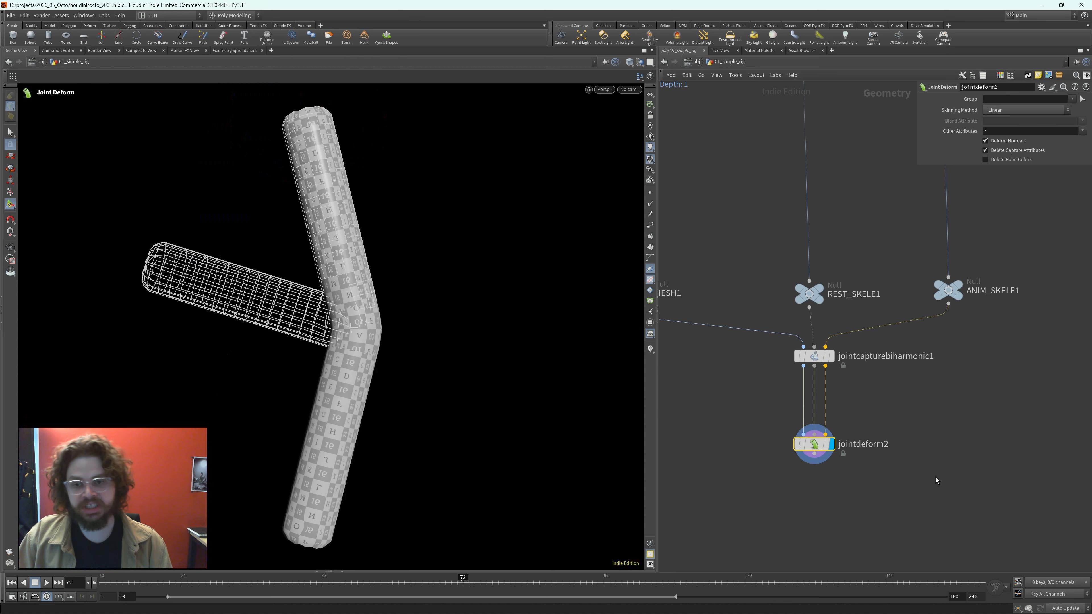
- Rotate the knee joint in rigpose2 back and forth, ending at a Z rotation of about -49, to demonstrate the mesh deformation
{"action": "scroll", "coordinate": [972, 361], "scroll_direction": "down", "scroll_amount": 3}
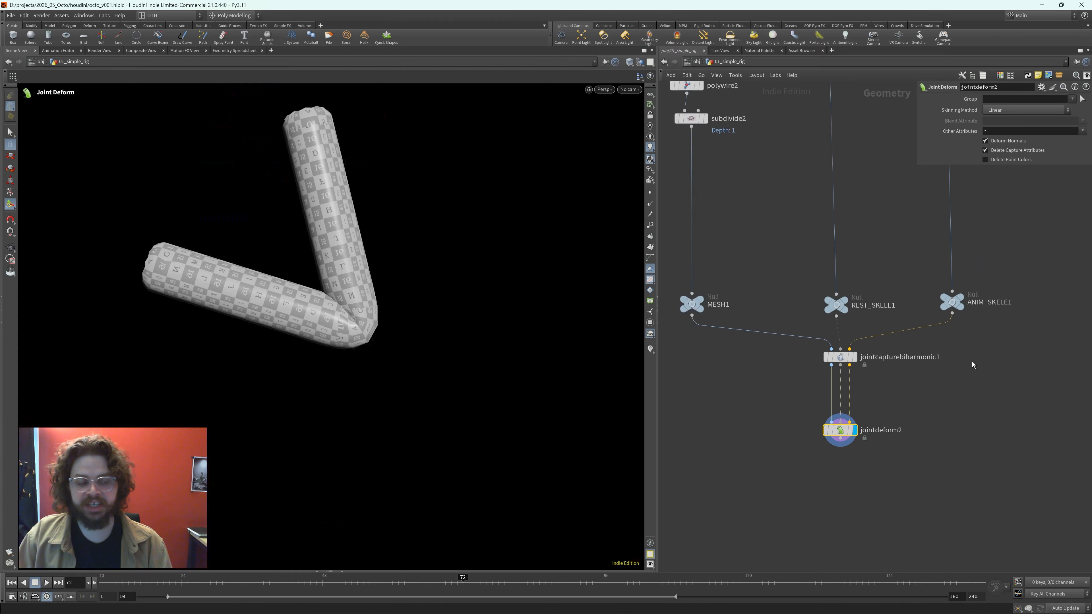
{"action": "middle_click_drag", "start_coordinate": [972, 361], "coordinate": [951, 482]}
{"action": "left_click", "coordinate": [937, 271]}
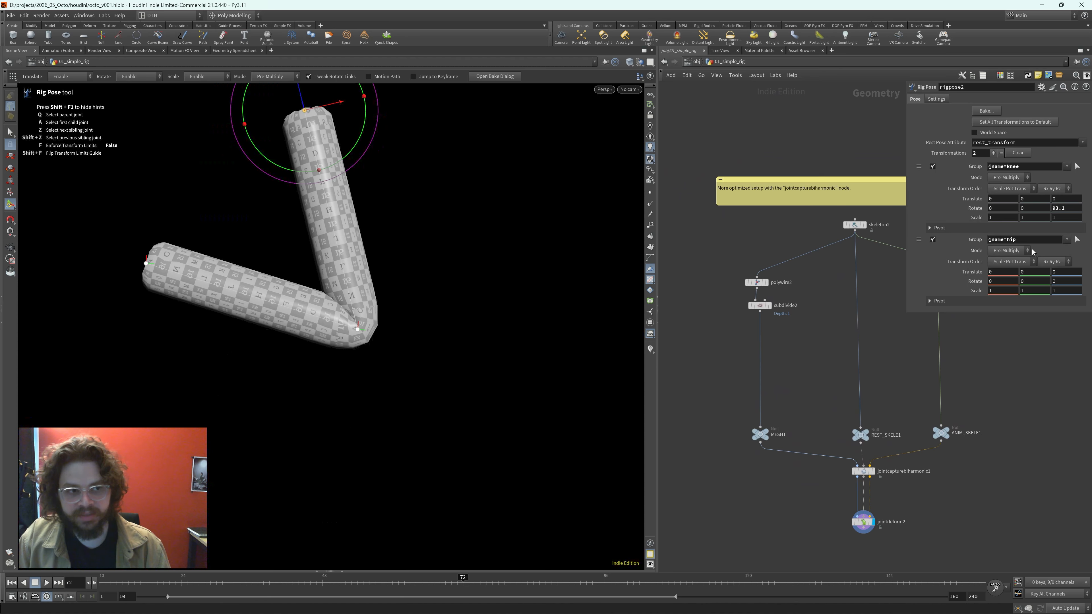
{"action": "middle_click_drag", "start_coordinate": [1058, 208], "coordinate": [137, 141]}
{"action": "left_click", "coordinate": [357, 330]}
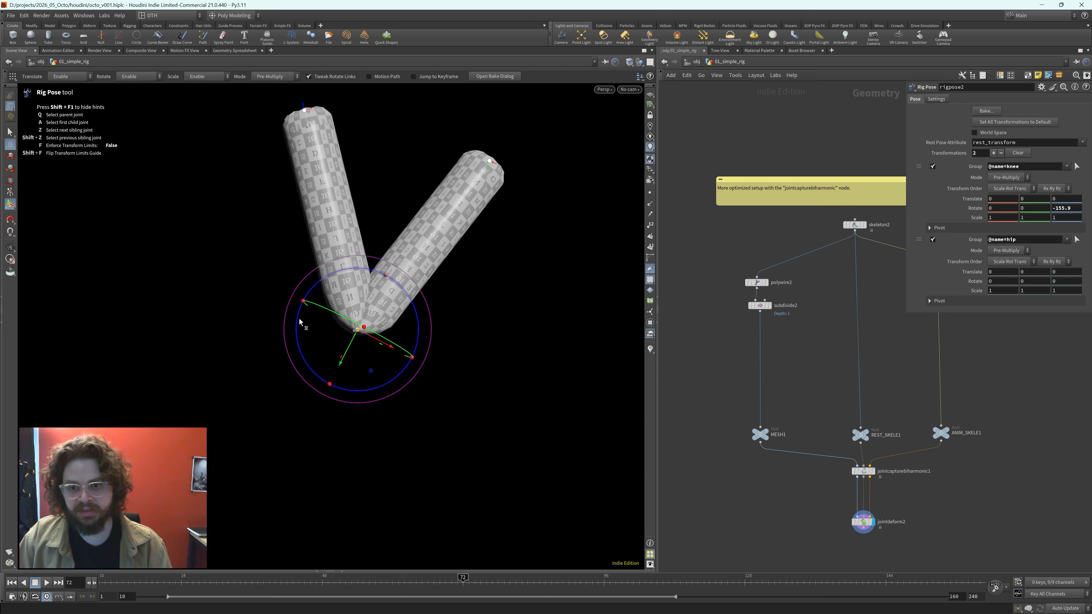
{"action": "left_click_drag", "start_coordinate": [299, 319], "coordinate": [413, 309]}
{"action": "middle_click_drag", "start_coordinate": [1077, 210], "coordinate": [731, 215]}
- Move the yellow sticky note upward to make room for a node above skeleton2
{"action": "middle_click_drag", "start_coordinate": [962, 364], "coordinate": [921, 428]}
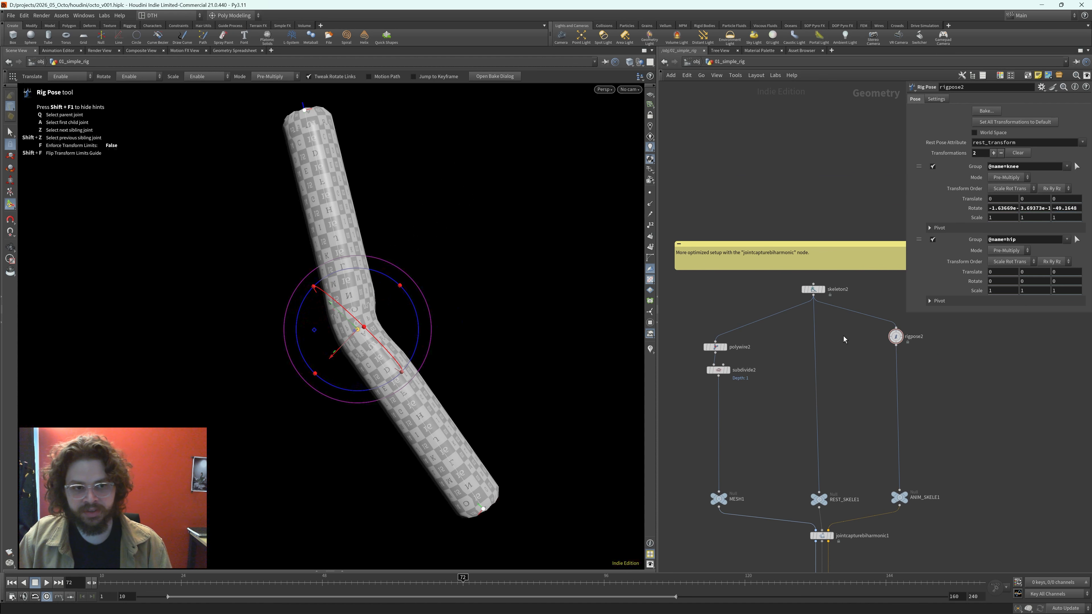
{"action": "left_click", "coordinate": [812, 289]}
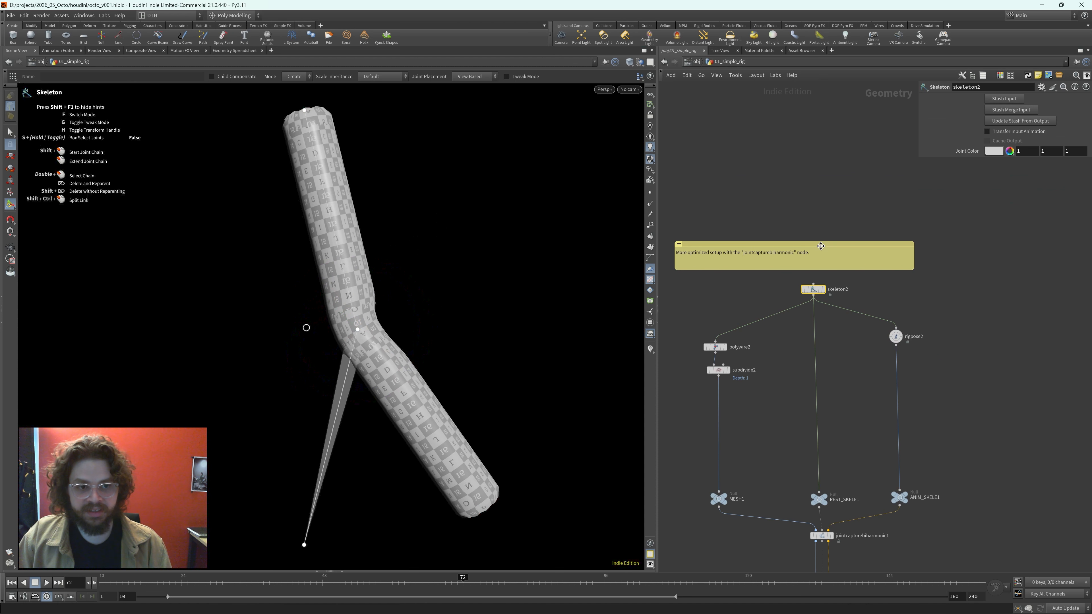
{"action": "left_click_drag", "start_coordinate": [810, 249], "coordinate": [815, 138]}
{"action": "left_click_drag", "start_coordinate": [787, 214], "coordinate": [861, 238]}
{"action": "middle_click_drag", "start_coordinate": [820, 216], "coordinate": [811, 246]}
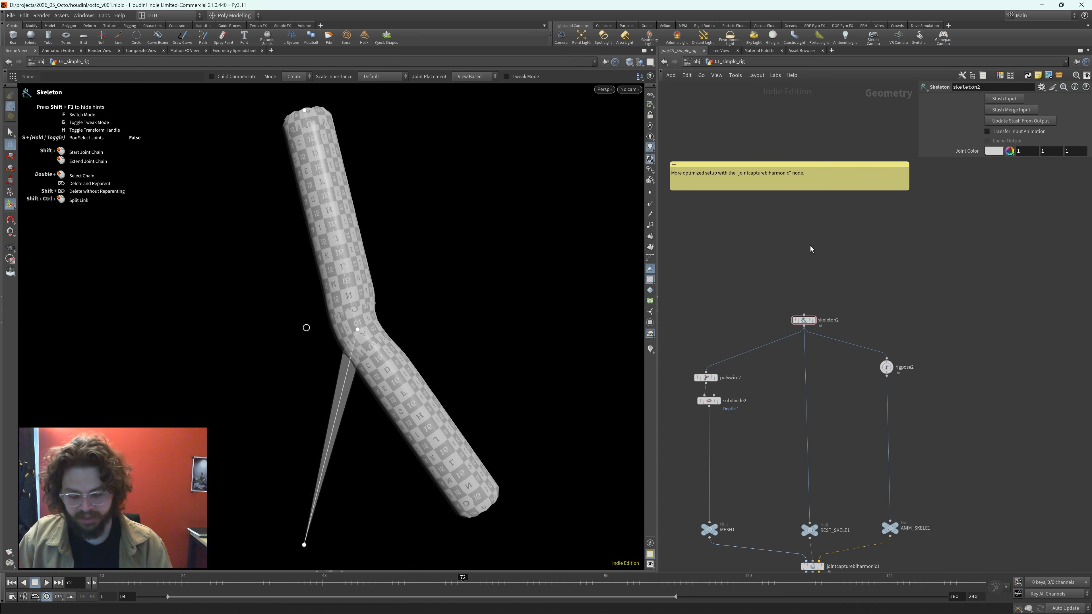
- Add a Line node above skeleton2, display it and frame it in the viewport
{"action": "key", "text": "Tab"}
{"action": "type", "text": "line"}
{"action": "key", "text": "Return"}
{"action": "left_click", "coordinate": [811, 246]}
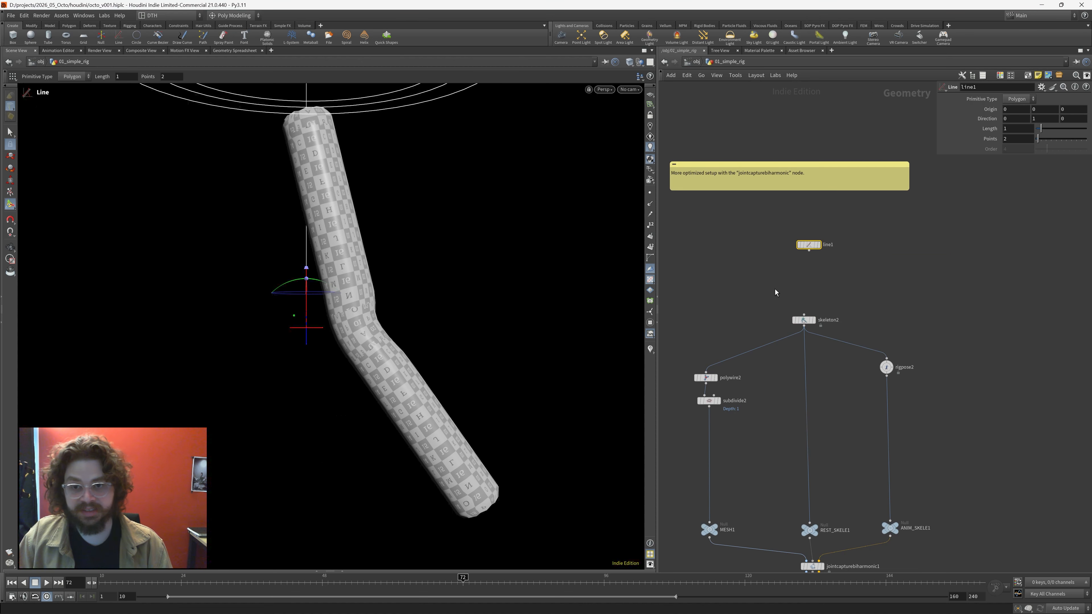
{"action": "key", "text": "r"}
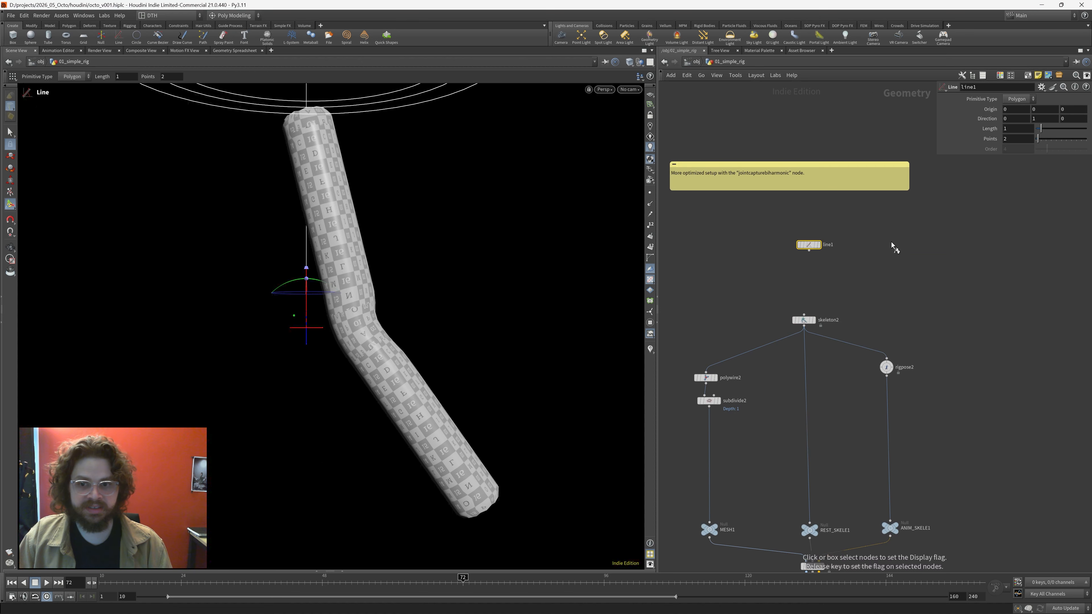
{"action": "key", "text": "space+f"}
{"action": "scroll", "coordinate": [465, 307], "scroll_direction": "down", "scroll_amount": 5}
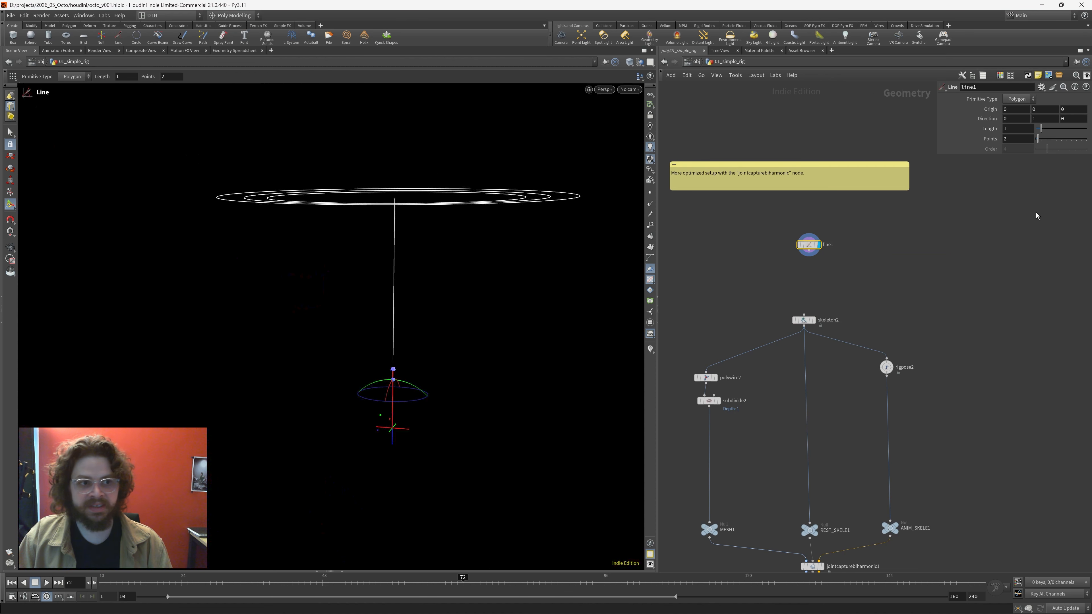
{"action": "scroll", "coordinate": [877, 269], "scroll_direction": "up", "scroll_amount": 2}
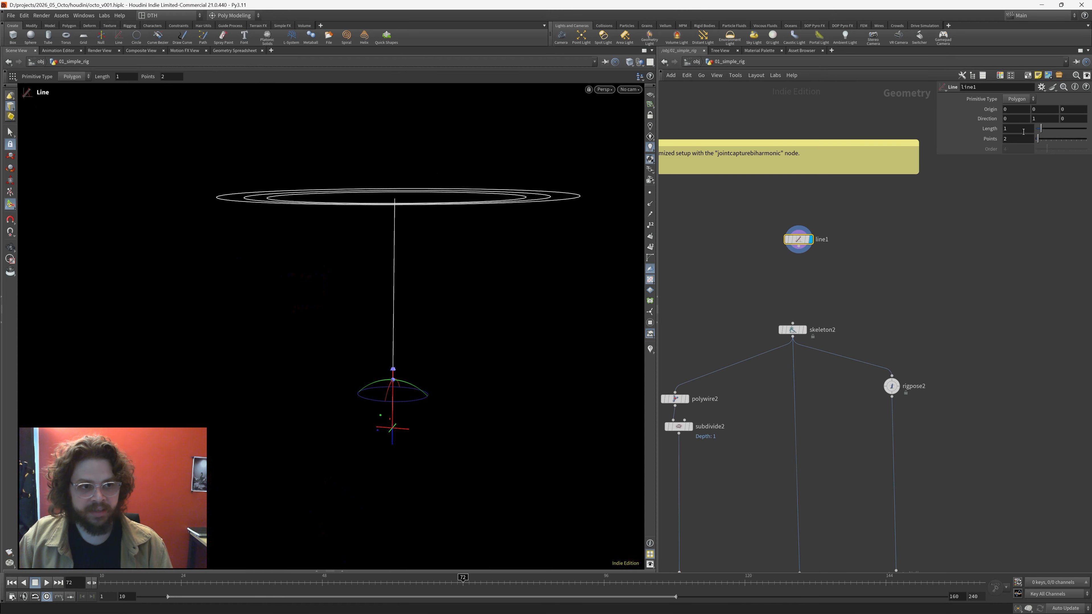
- Set the number of points on the line1 node to 3
{"action": "double_click", "coordinate": [1014, 139]}
{"action": "type", "text": "3"}
{"action": "left_click", "coordinate": [903, 269]}
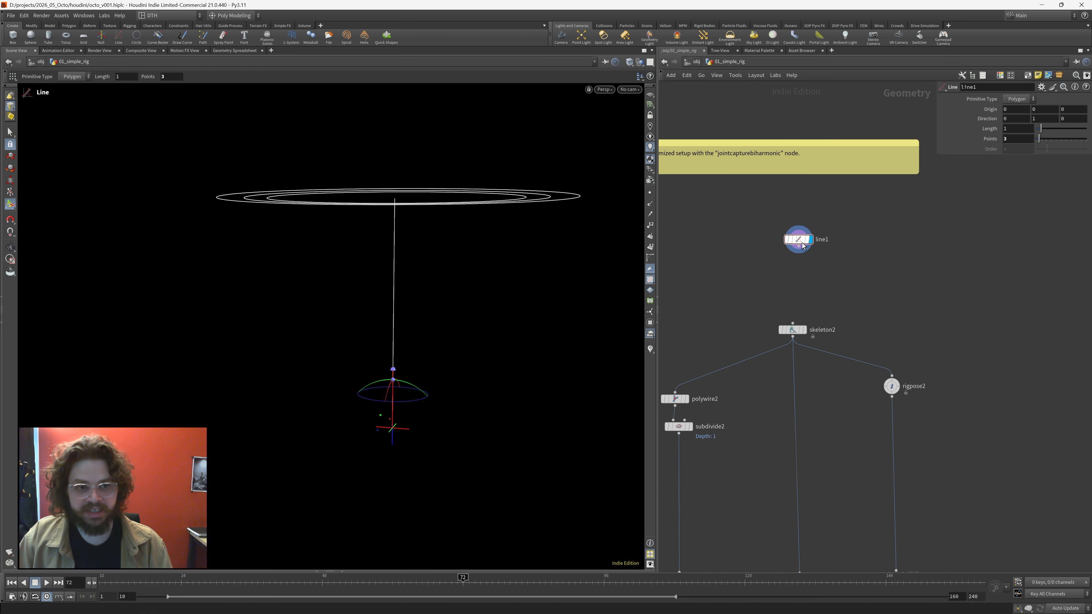
- Replace skeleton2 with line1 as the input of polywire2, REST_SKELE1 and rigpose2, and move skeleton2 aside
{"action": "left_click_drag", "start_coordinate": [801, 244], "coordinate": [838, 302]}
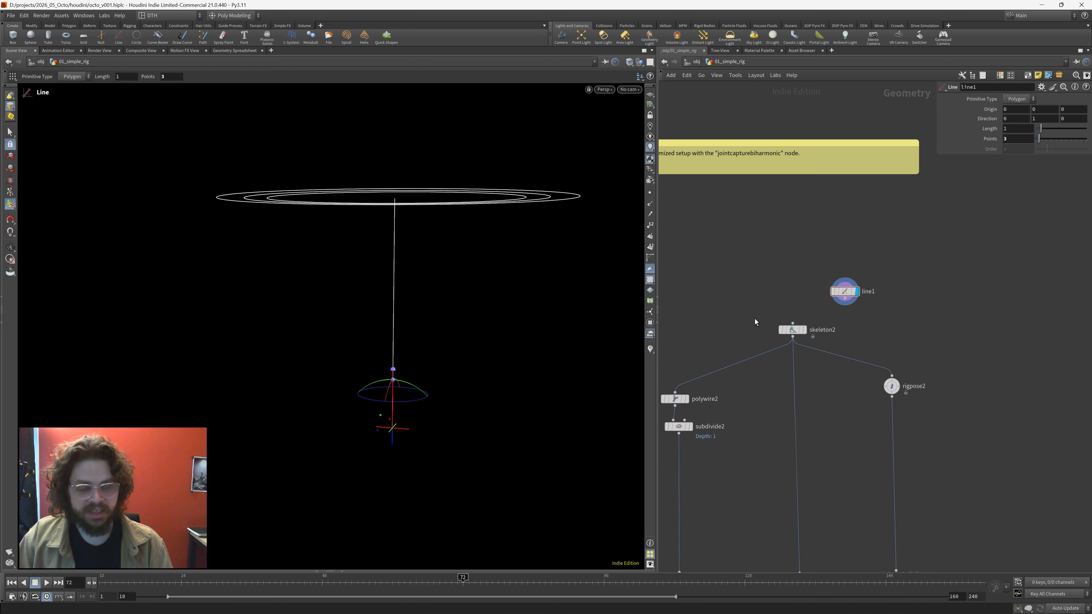
{"action": "left_click", "coordinate": [792, 329]}
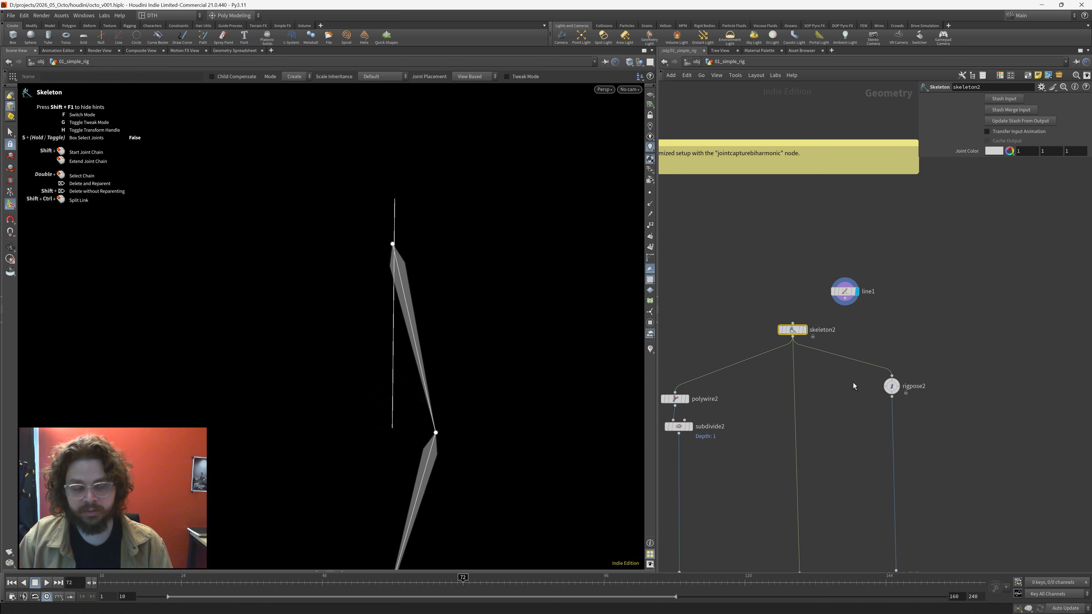
{"action": "left_click_drag", "start_coordinate": [845, 298], "coordinate": [675, 392]}
{"action": "left_click_drag", "start_coordinate": [845, 297], "coordinate": [781, 478]}
{"action": "key", "text": "h"}
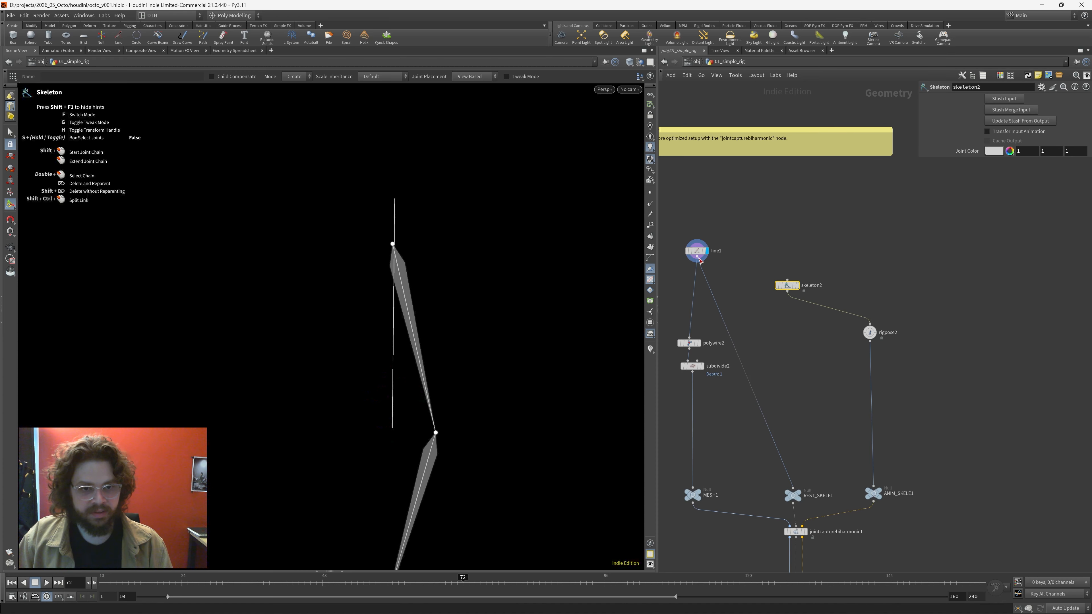
{"action": "left_click_drag", "start_coordinate": [697, 258], "coordinate": [954, 244]}
{"action": "left_click_drag", "start_coordinate": [696, 251], "coordinate": [782, 263]}
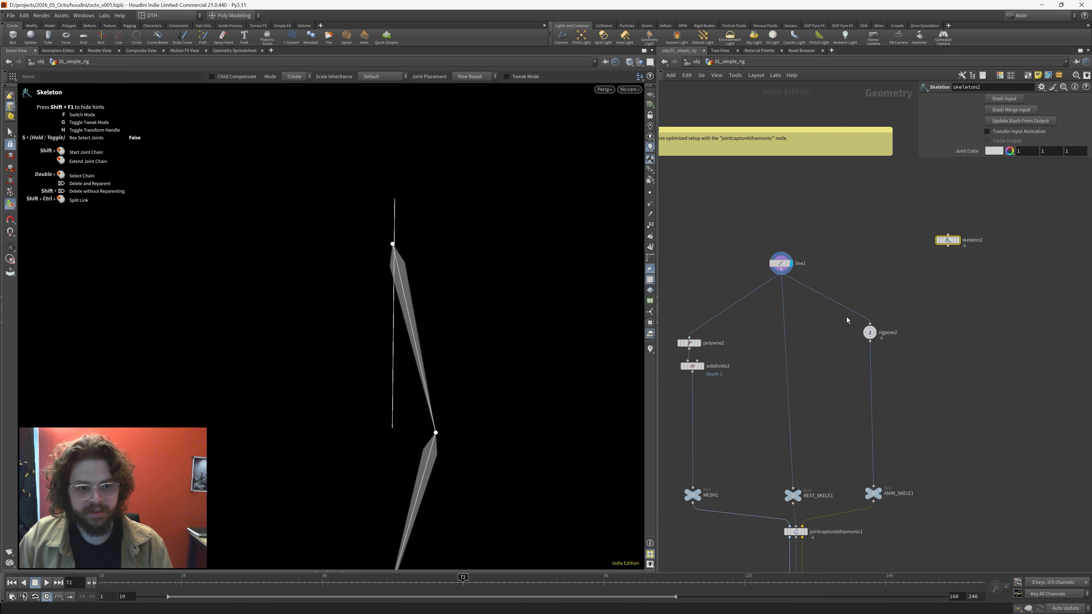
- Clear all transformations from rigpose2 and display the jointdeform2 output
{"action": "left_click_drag", "start_coordinate": [829, 310], "coordinate": [899, 363]}
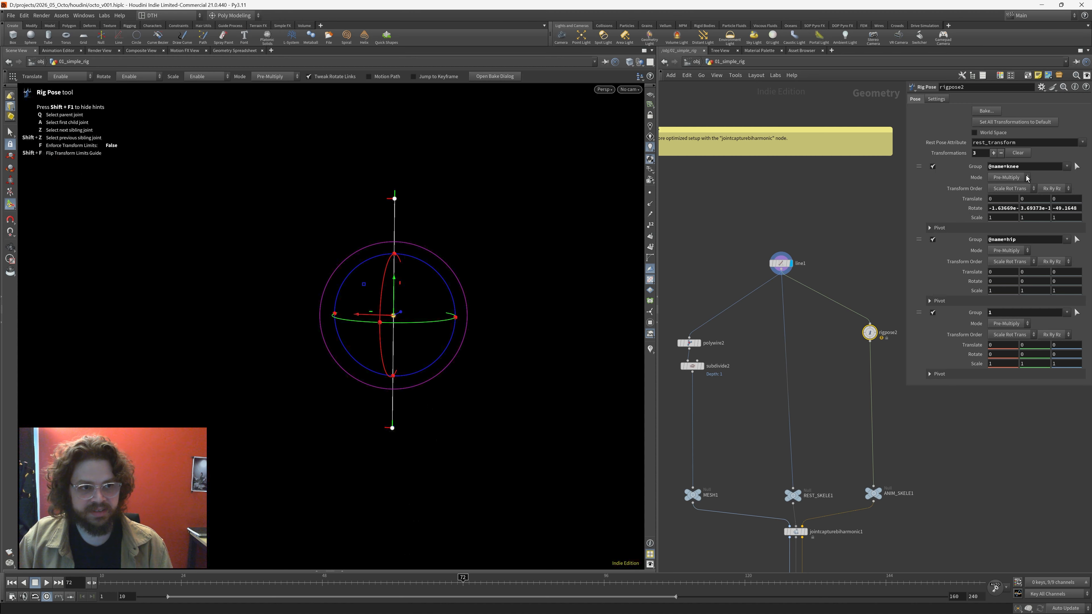
{"action": "left_click", "coordinate": [1021, 154]}
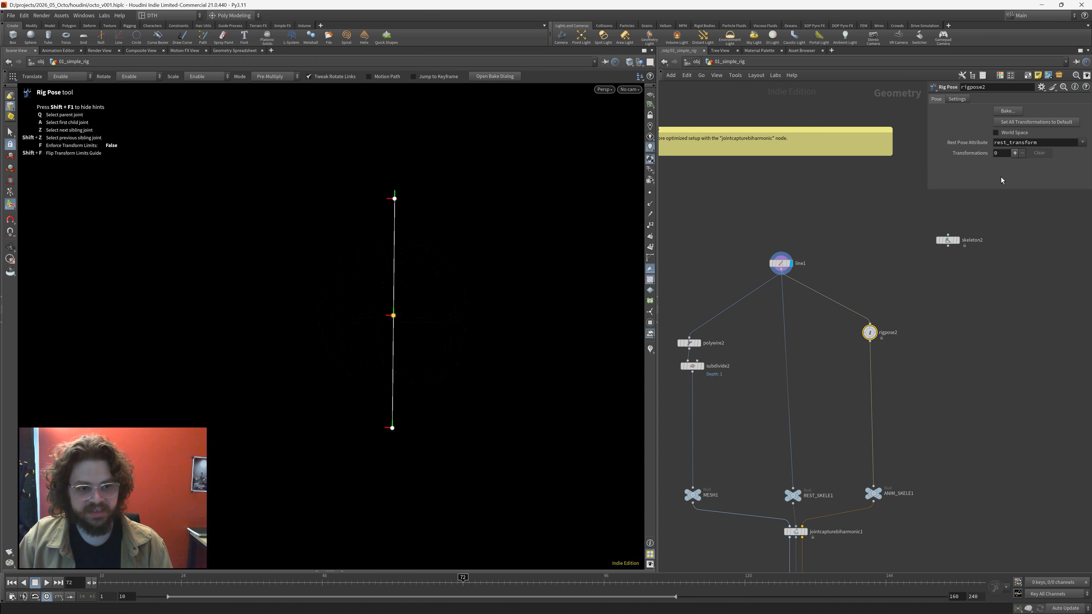
{"action": "middle_click_drag", "start_coordinate": [944, 438], "coordinate": [956, 384]}
{"action": "left_click", "coordinate": [808, 528]}
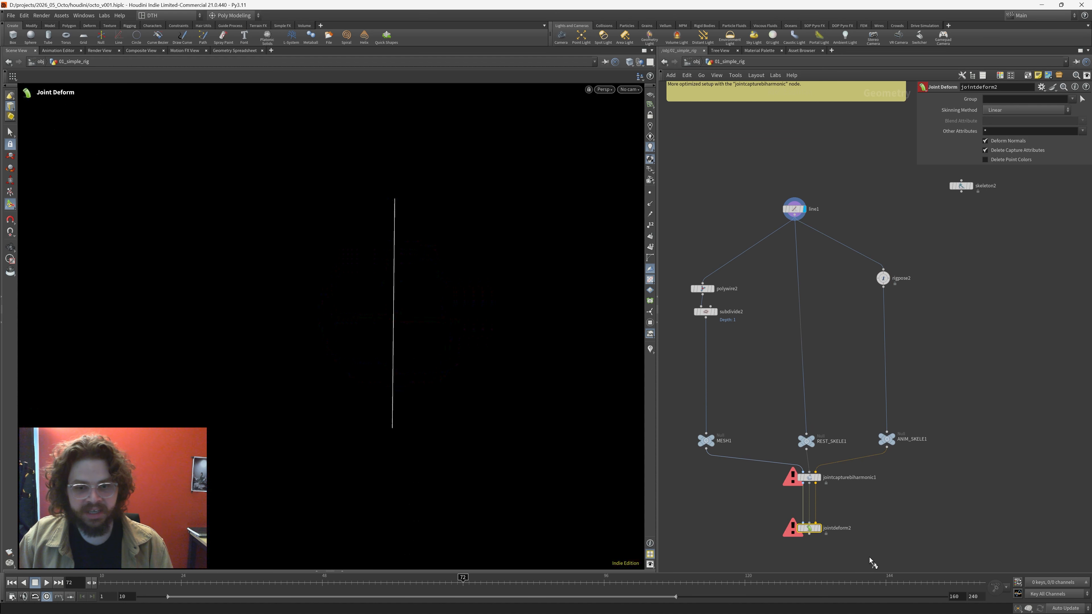
{"action": "scroll", "coordinate": [774, 194], "scroll_direction": "up", "scroll_amount": 5}
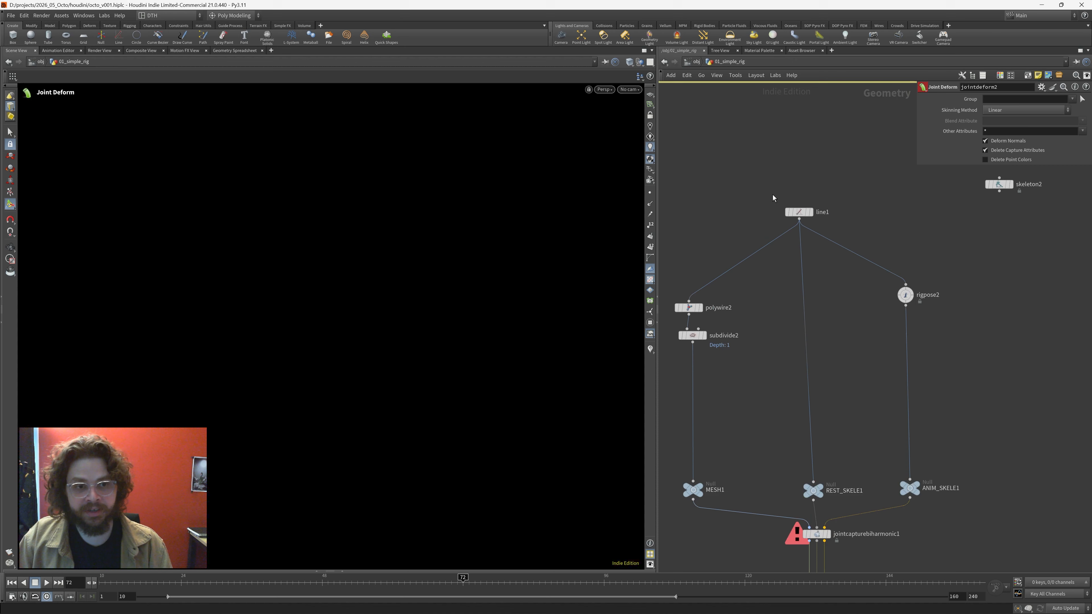
- Inspect the node information of line1 and skeleton2 to compare their point attributes, placing skeleton2 beside line1
{"action": "left_click", "coordinate": [776, 221]}
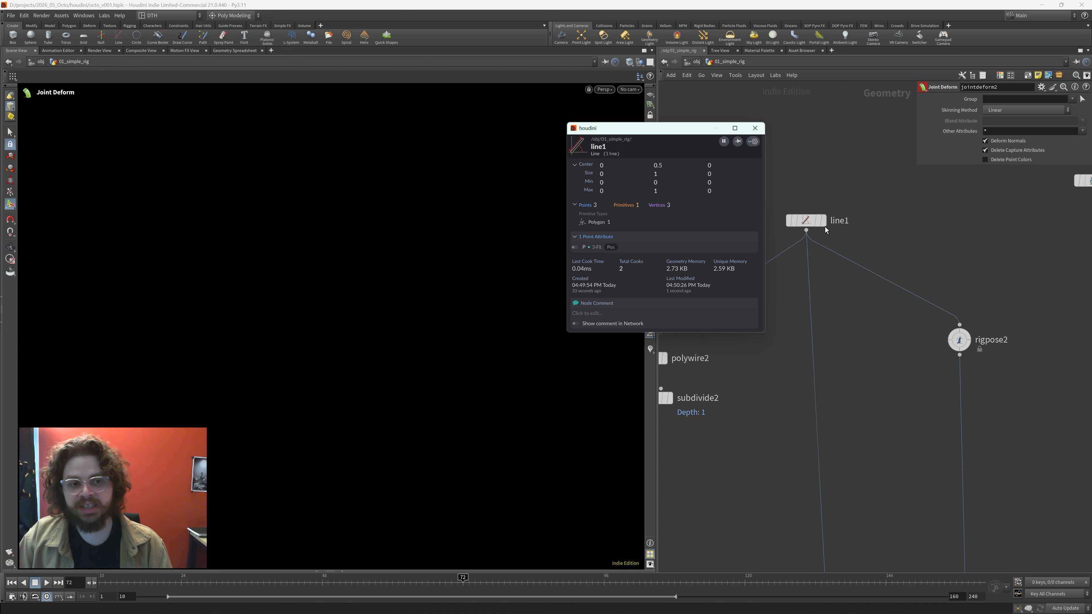
{"action": "middle_click_drag", "start_coordinate": [1054, 186], "coordinate": [951, 227]}
{"action": "left_click_drag", "start_coordinate": [992, 227], "coordinate": [866, 266]}
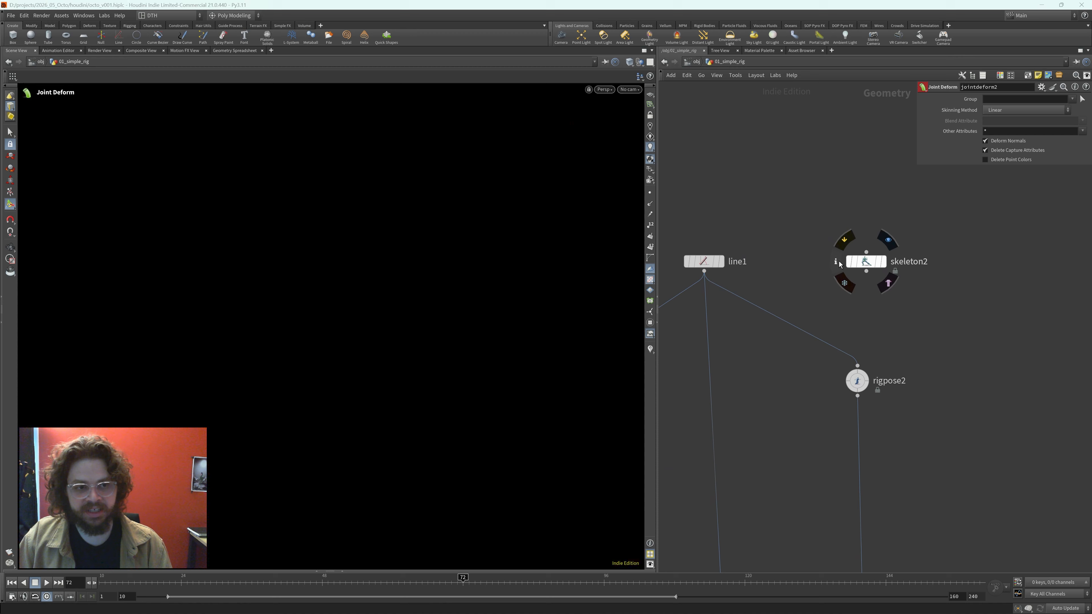
{"action": "left_click", "coordinate": [836, 263]}
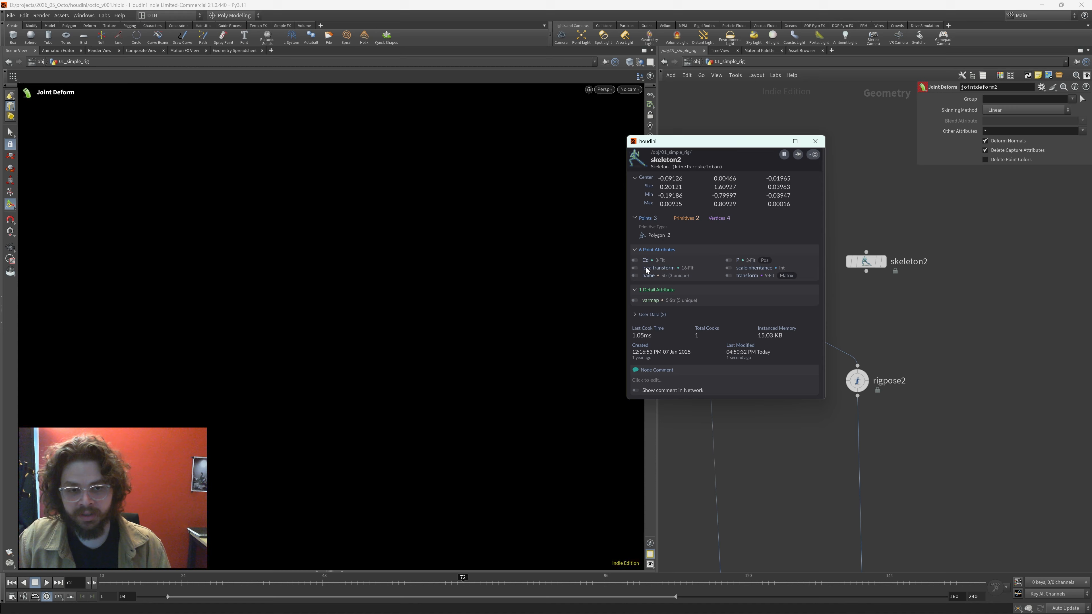
{"action": "left_click", "coordinate": [815, 141]}
- Add a Rig Doctor node after line1 and feed its output into polywire2, REST_SKELE1 and rigpose2
{"action": "scroll", "coordinate": [783, 240], "scroll_direction": "up", "scroll_amount": 3}
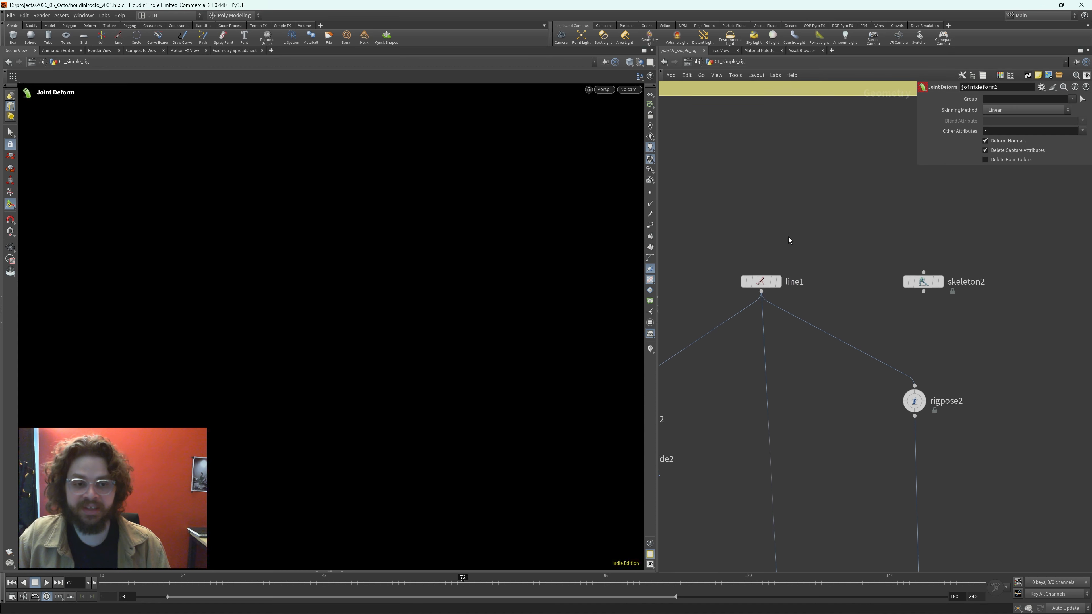
{"action": "key", "text": "Tab"}
{"action": "type", "text": "rigdoc"}
{"action": "key", "text": "Return"}
{"action": "left_click", "coordinate": [778, 225]}
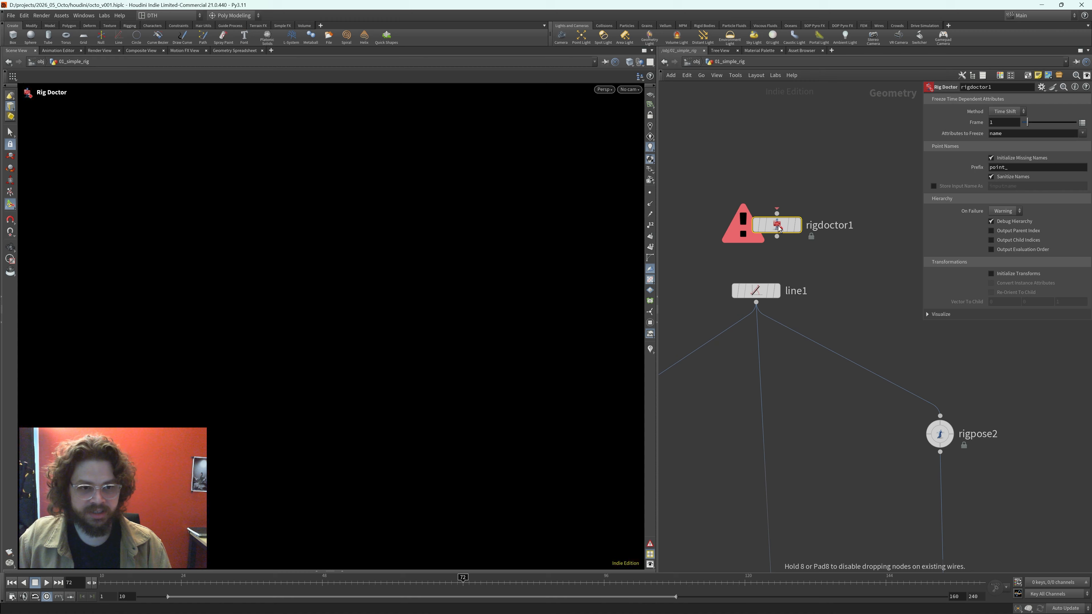
{"action": "scroll", "coordinate": [844, 278], "scroll_direction": "down", "scroll_amount": 2}
{"action": "left_click_drag", "start_coordinate": [798, 252], "coordinate": [765, 331]}
{"action": "scroll", "coordinate": [824, 343], "scroll_direction": "down", "scroll_amount": 2}
{"action": "middle_click_drag", "start_coordinate": [824, 343], "coordinate": [832, 320]}
{"action": "left_click_drag", "start_coordinate": [786, 311], "coordinate": [804, 553]}
{"action": "left_click_drag", "start_coordinate": [908, 349], "coordinate": [813, 305]}
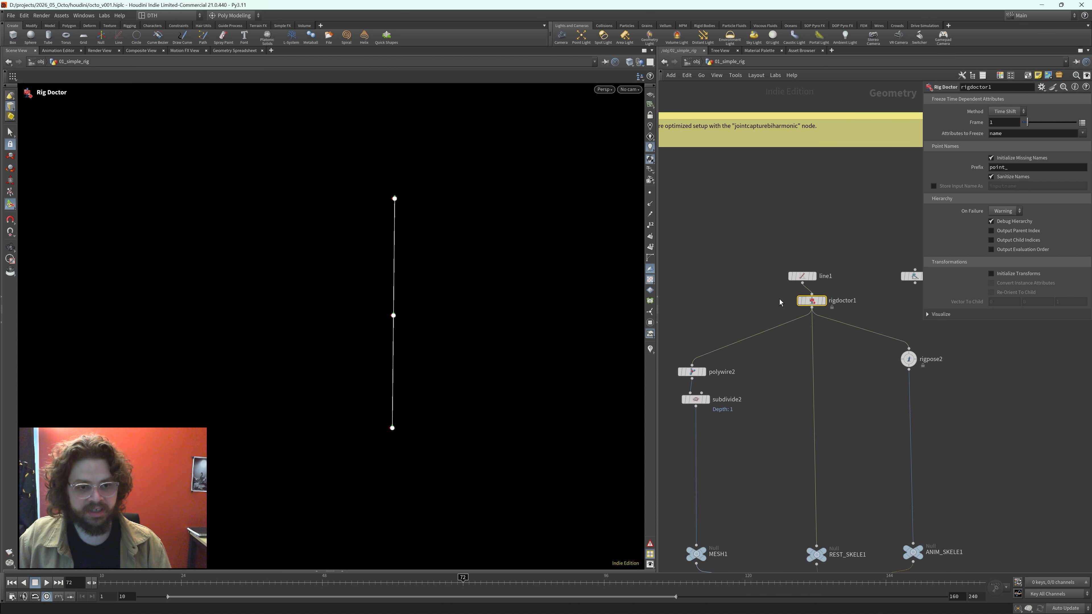
- Enable Initialize Transforms on rigdoctor1 and align the node directly beneath line1
{"action": "left_click", "coordinate": [991, 273]}
{"action": "left_click_drag", "start_coordinate": [815, 306], "coordinate": [807, 304]}
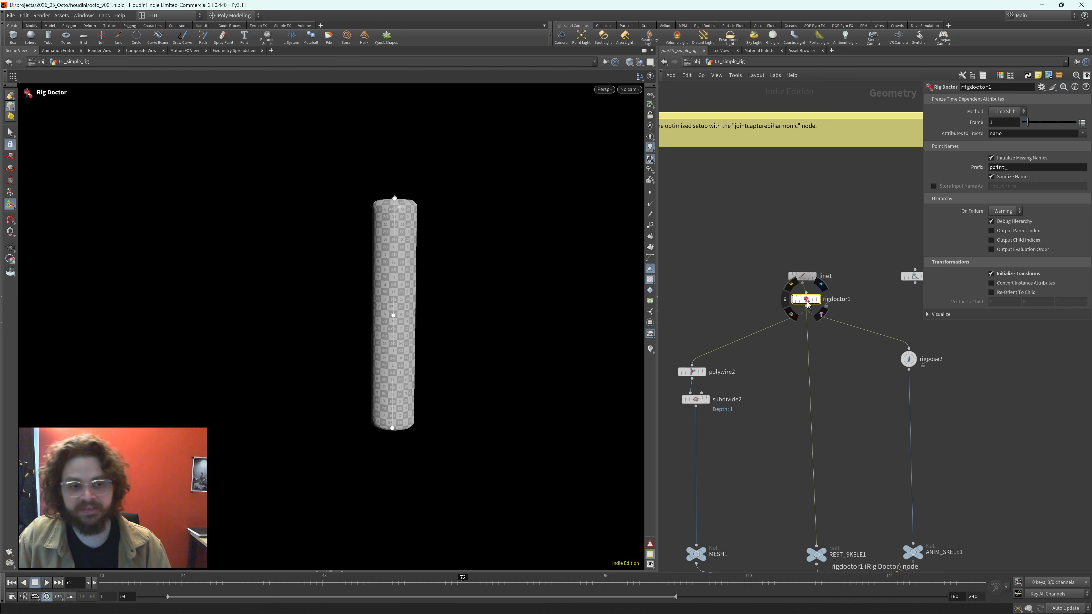
{"action": "left_click_drag", "start_coordinate": [807, 304], "coordinate": [802, 302]}
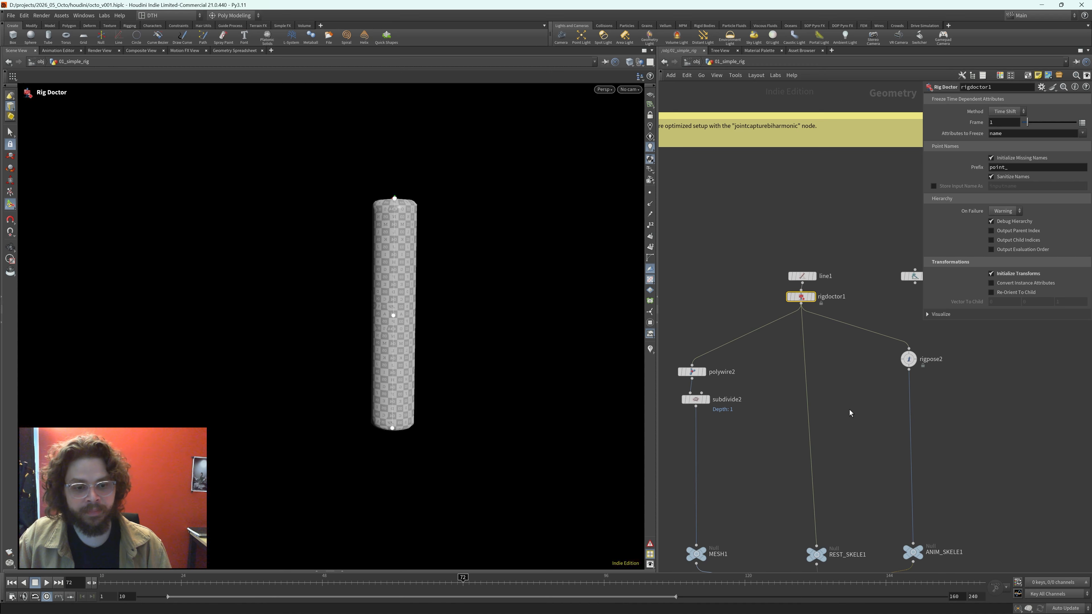
- Select rigpose2 and bring up its joint handles for posing the line-based skeleton
{"action": "middle_click_drag", "start_coordinate": [850, 413], "coordinate": [829, 401]}
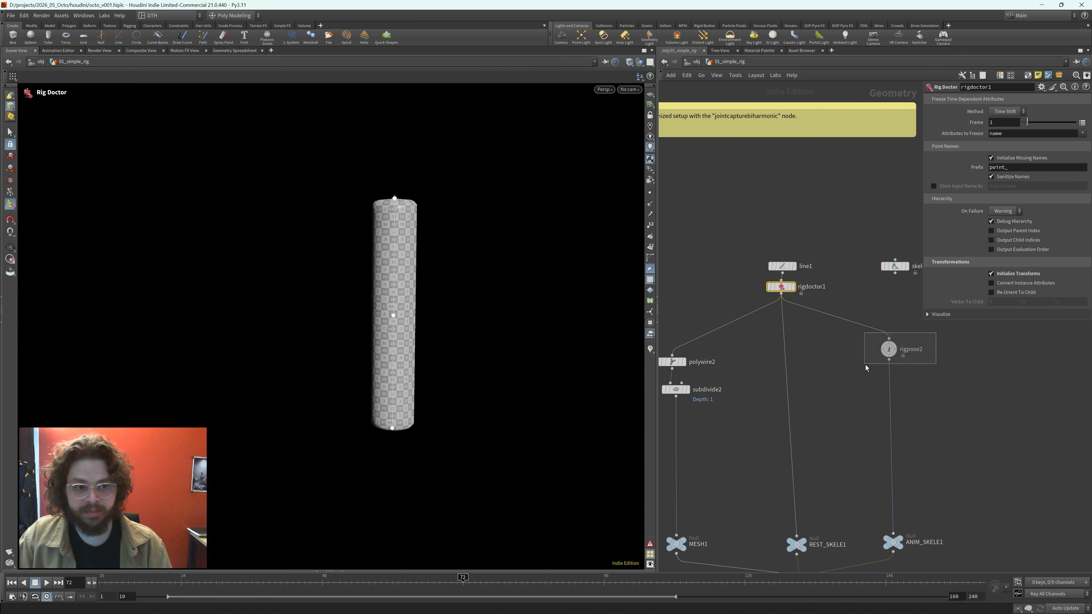
{"action": "left_click", "coordinate": [889, 349]}
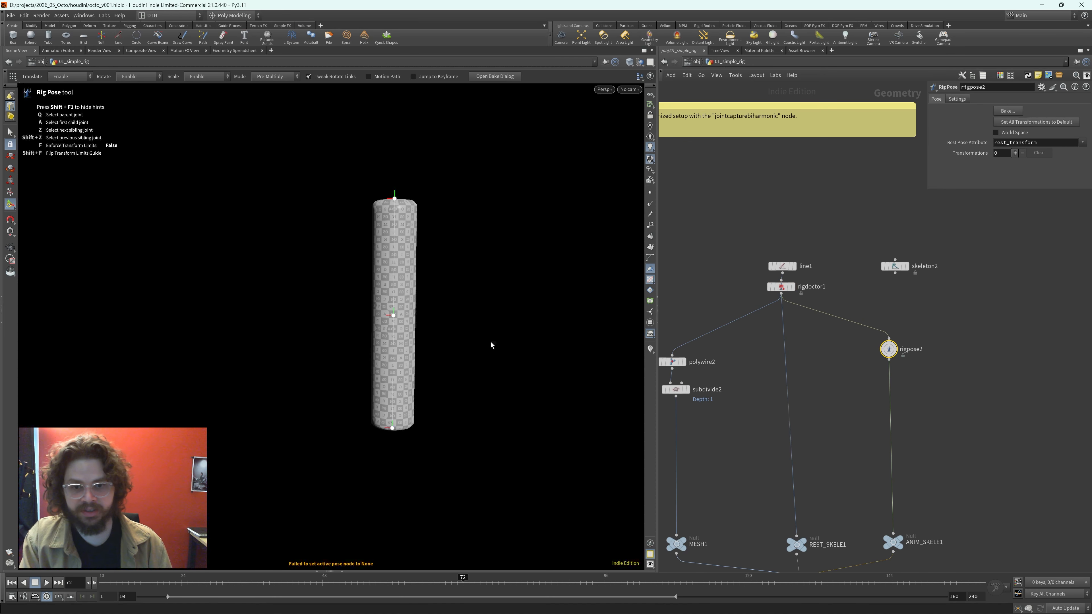
- Rotate the tube's middle joint, point_1, by about 70 degrees around Z in rigpose2
{"action": "left_click", "coordinate": [396, 316]}
{"action": "left_click_drag", "start_coordinate": [429, 263], "coordinate": [470, 296]}
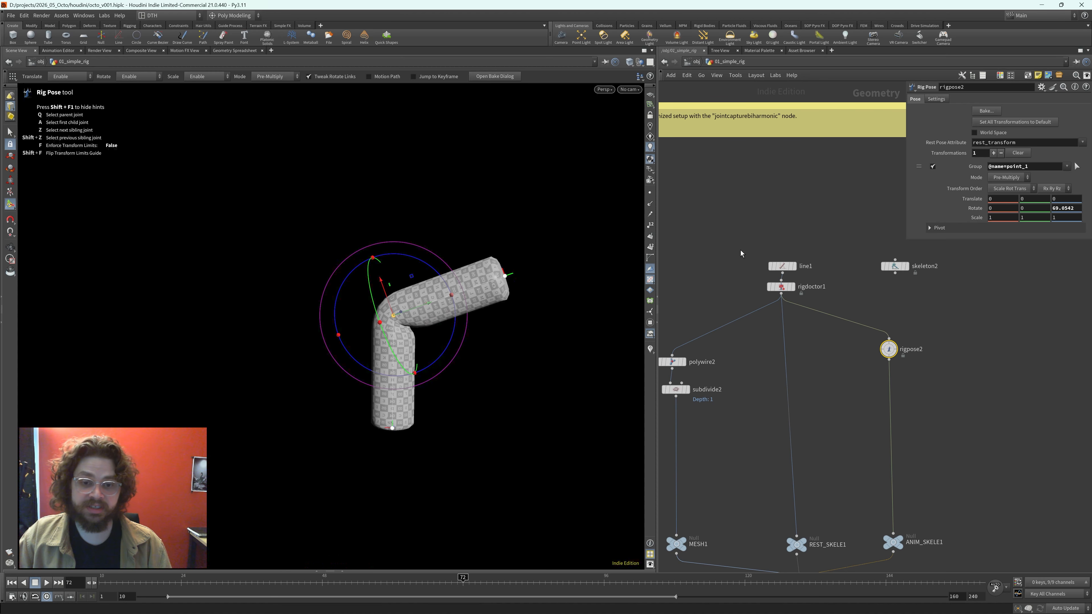
- Set line1's length to 3.79 and its number of points to 6
{"action": "left_click", "coordinate": [782, 265]}
{"action": "left_click_drag", "start_coordinate": [1043, 129], "coordinate": [1055, 130]}
{"action": "key", "text": "space+g"}
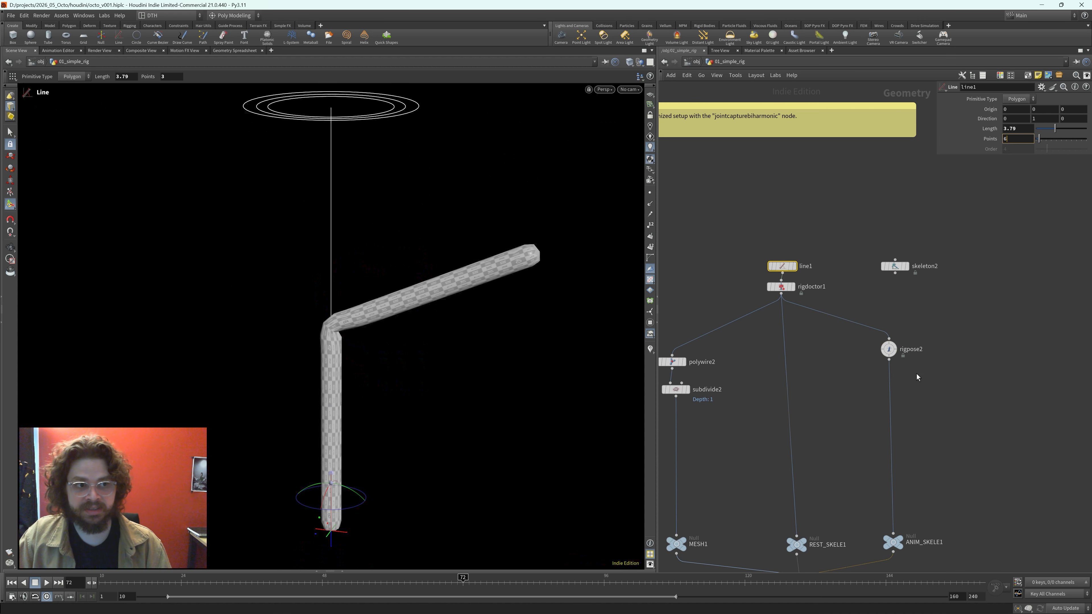
- In rigpose2, rotate joint point_3 by about -60 degrees around Z
{"action": "left_click_drag", "start_coordinate": [848, 393], "coordinate": [959, 345]}
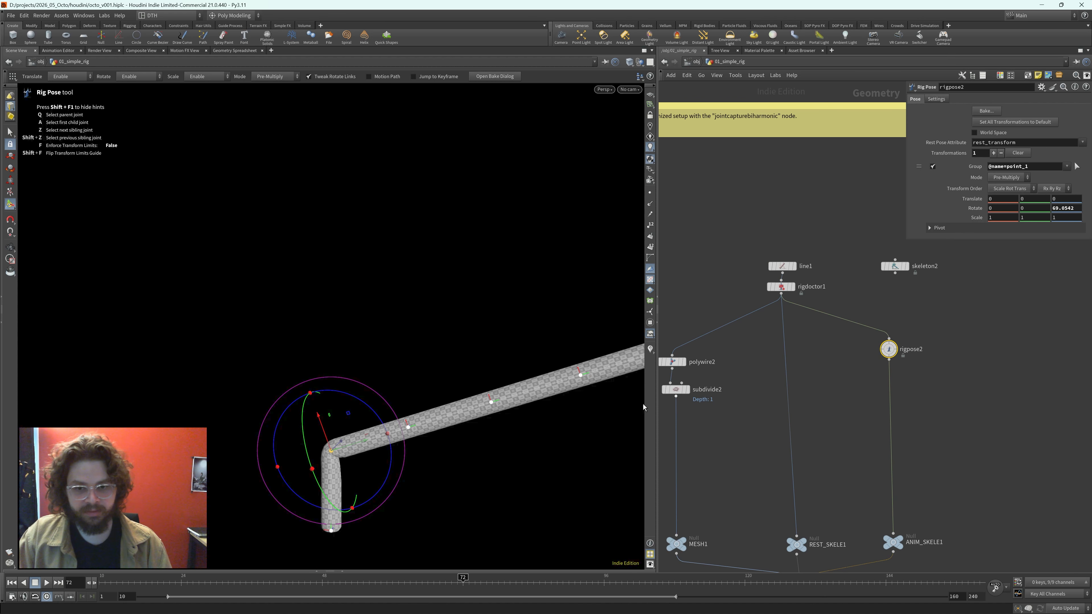
{"action": "left_click", "coordinate": [490, 402]}
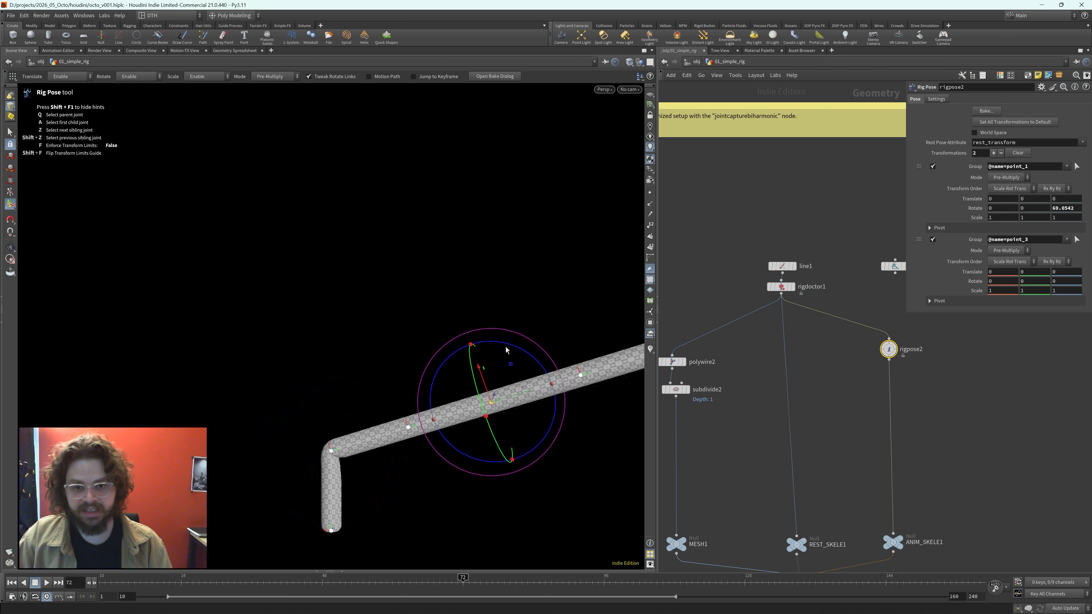
{"action": "left_click", "coordinate": [482, 342]}
{"action": "left_click", "coordinate": [490, 402]}
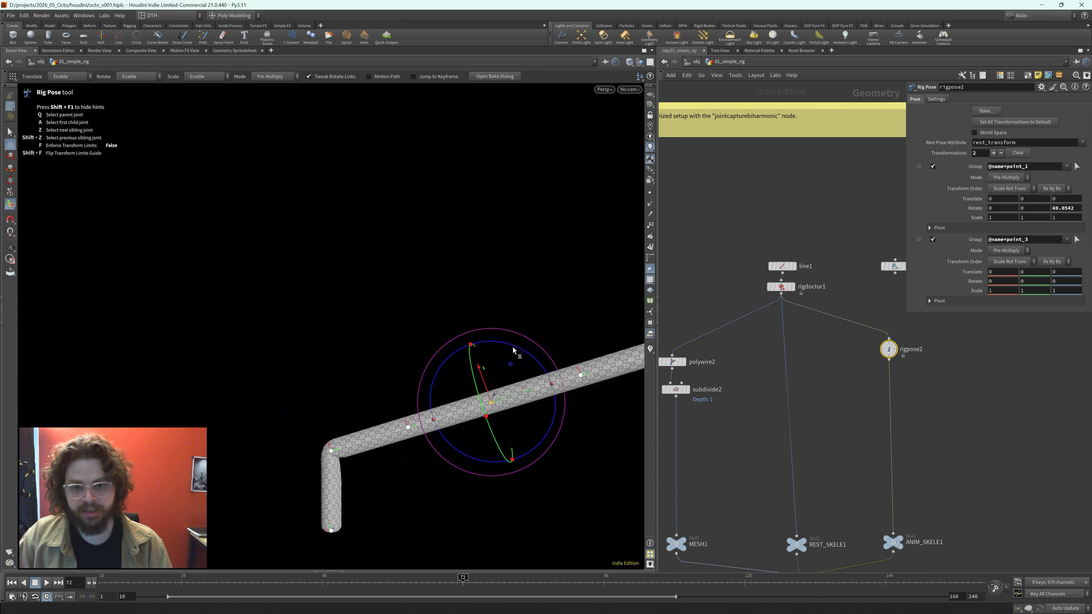
{"action": "left_click", "coordinate": [514, 348]}
{"action": "left_click", "coordinate": [491, 403]}
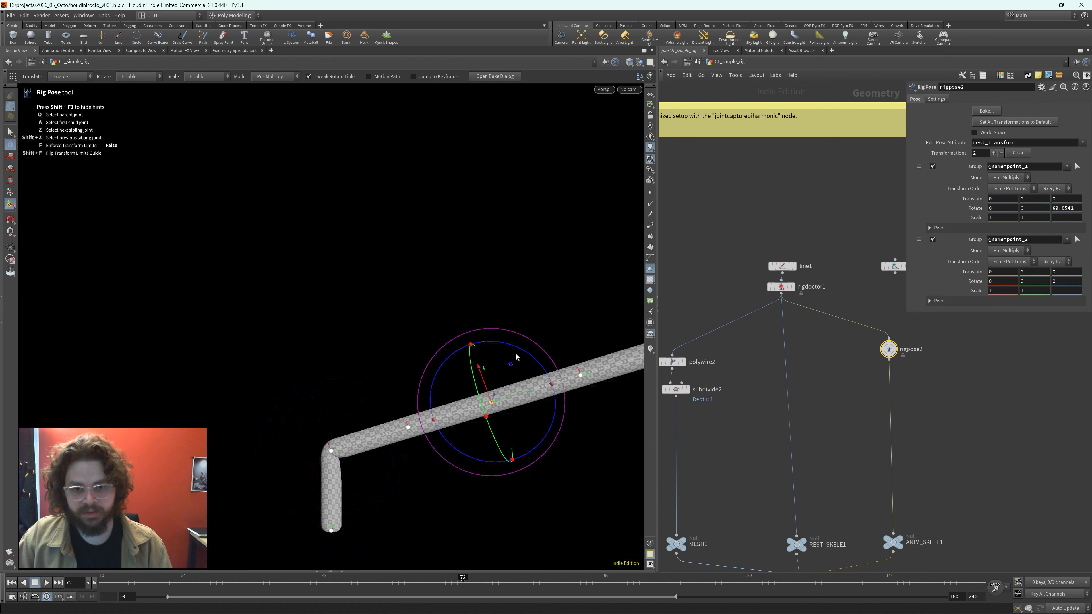
{"action": "left_click_drag", "start_coordinate": [519, 356], "coordinate": [454, 330]}
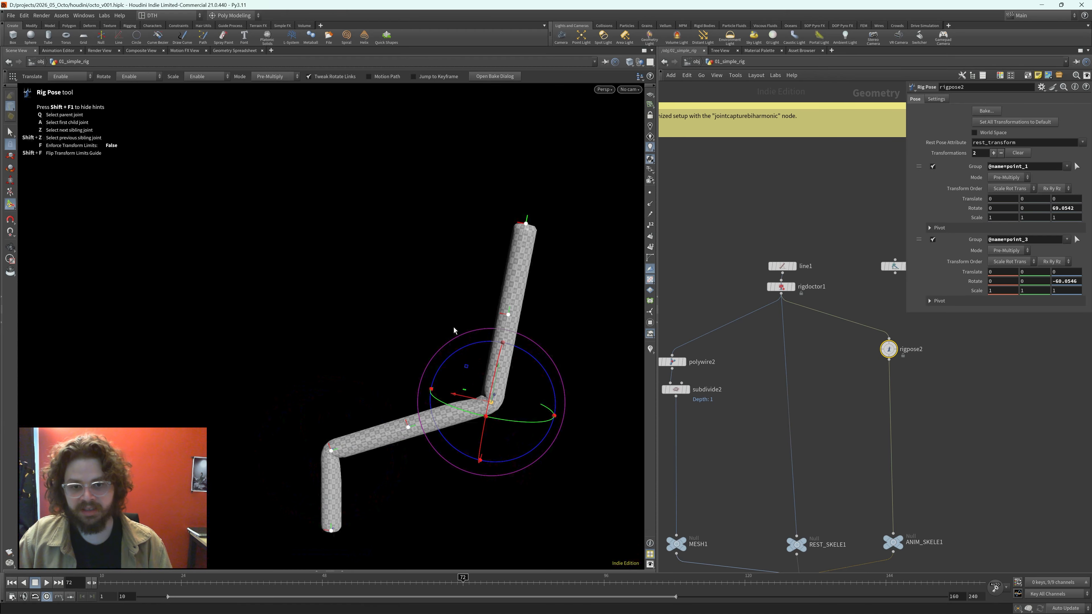
- Rotate joint point_4 by about 68 degrees and joint point_2 by about -55 degrees around Z
{"action": "left_click", "coordinate": [506, 317]}
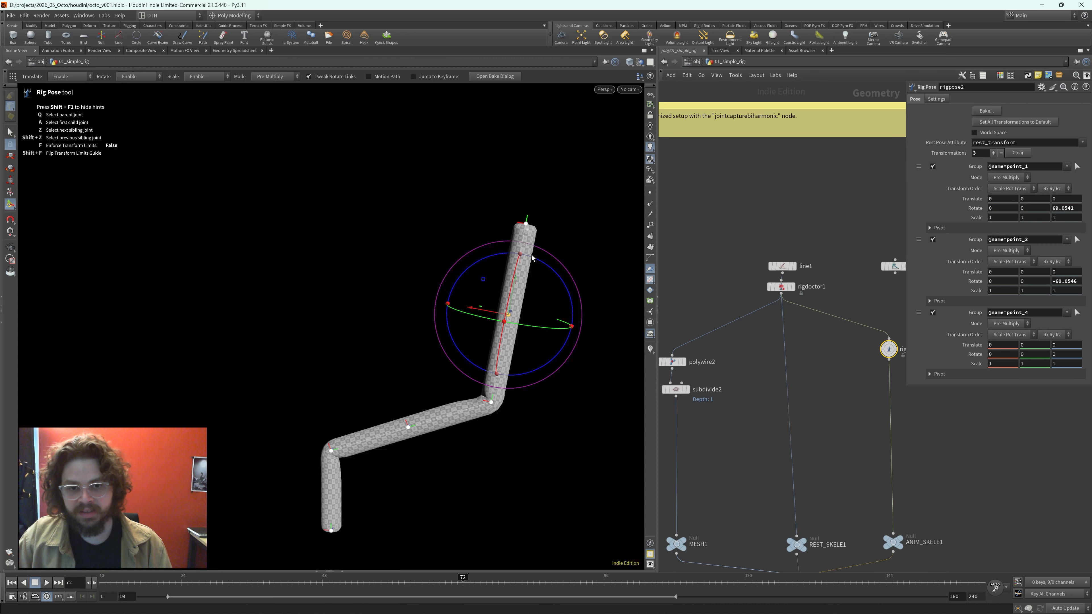
{"action": "left_click_drag", "start_coordinate": [528, 256], "coordinate": [573, 320]}
{"action": "right_click_drag", "start_coordinate": [470, 430], "coordinate": [322, 409], "text": "alt"}
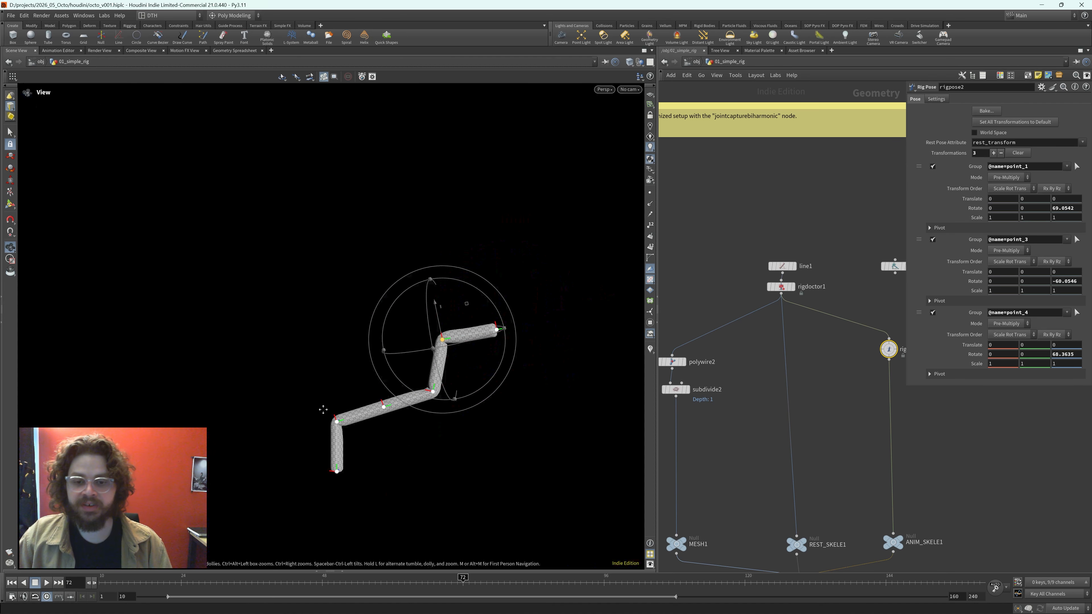
{"action": "left_click", "coordinate": [384, 407]}
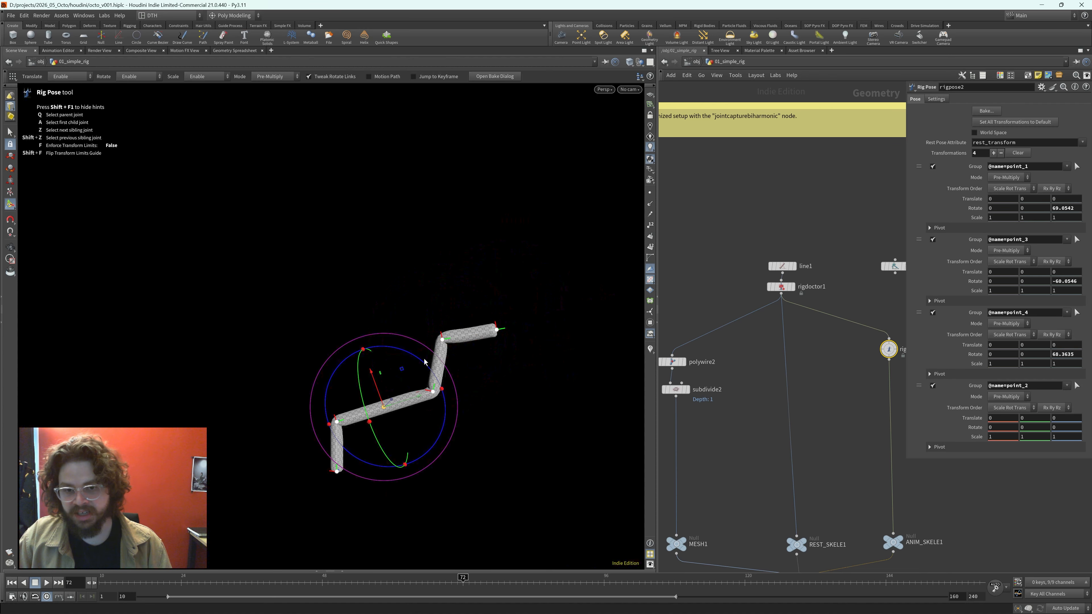
{"action": "left_click", "coordinate": [425, 362]}
{"action": "left_click", "coordinate": [384, 407]}
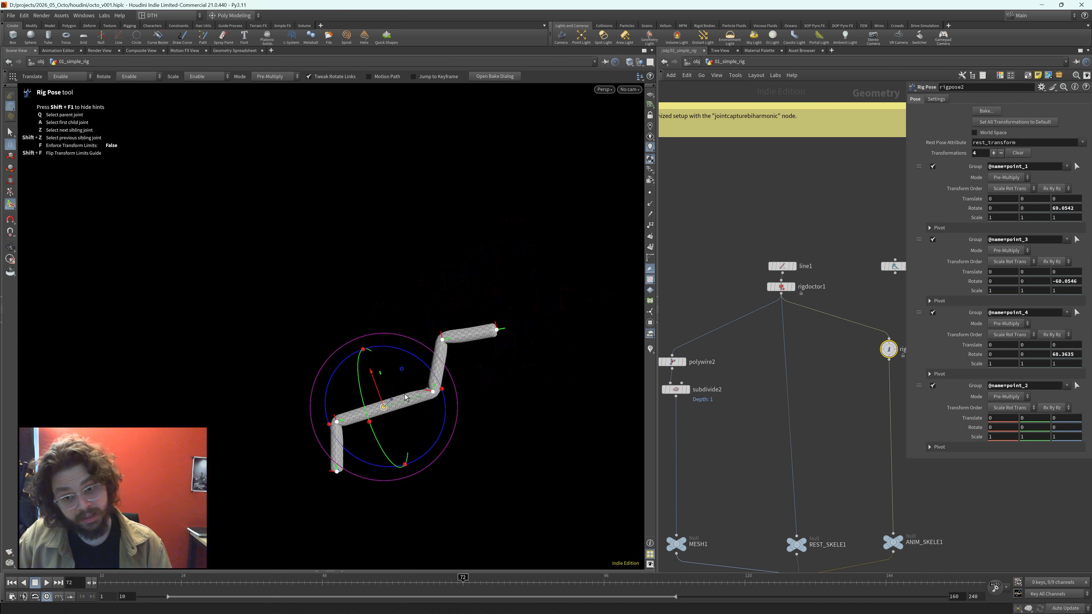
{"action": "left_click_drag", "start_coordinate": [434, 369], "coordinate": [488, 366]}
{"action": "left_click", "coordinate": [488, 366]}
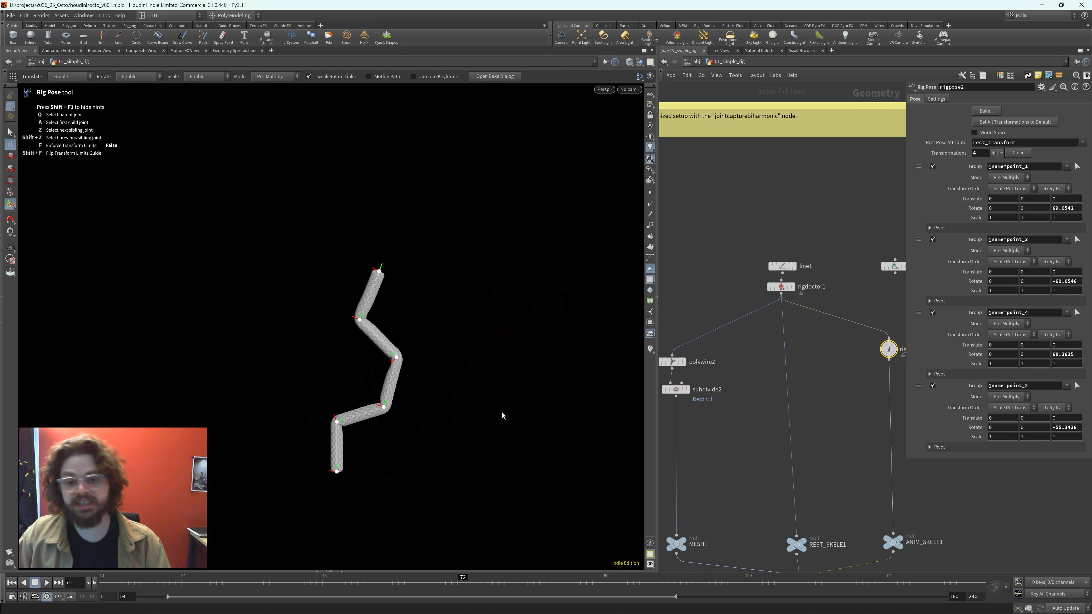
- Show line1's parameters and review the whole simple rig network down to the joint deform
{"action": "left_click", "coordinate": [782, 266]}
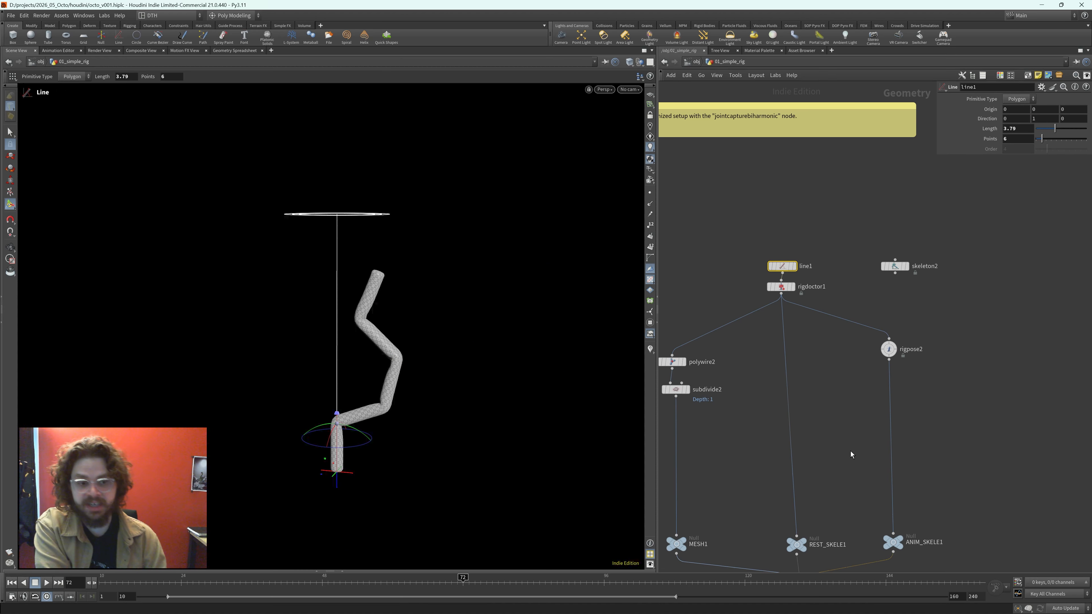
{"action": "scroll", "coordinate": [851, 456], "scroll_direction": "down", "scroll_amount": 2}
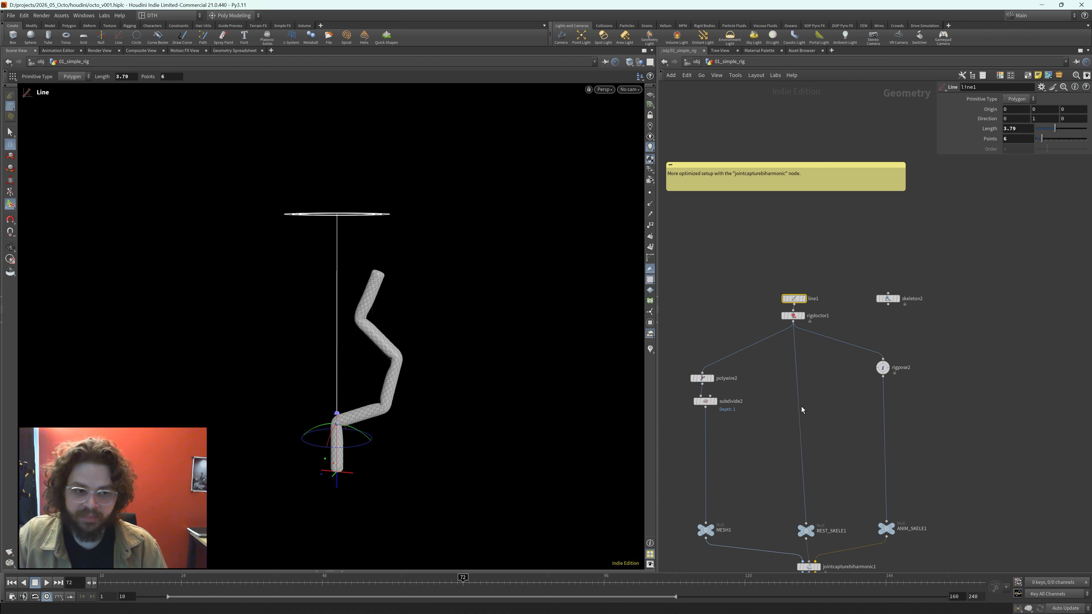
{"action": "key", "text": "h"}
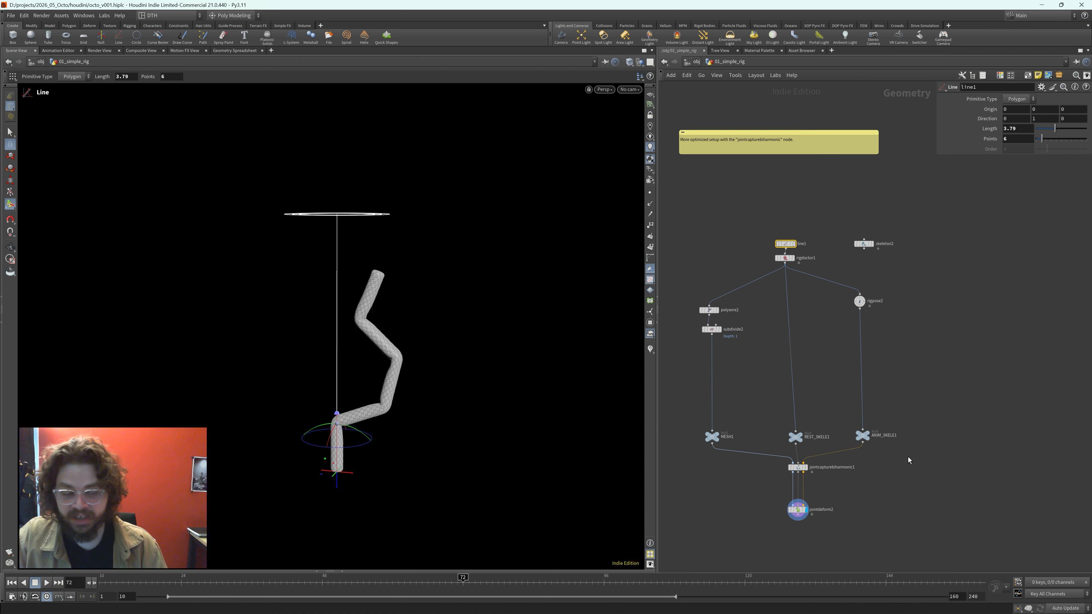
{"action": "left_click_drag", "start_coordinate": [913, 486], "coordinate": [914, 486]}
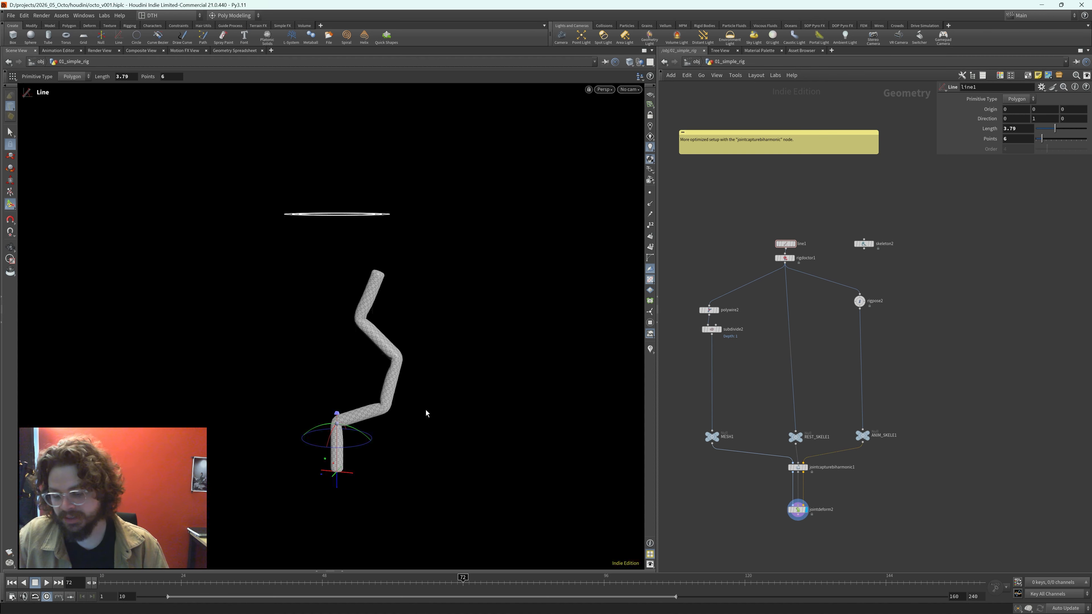
{"action": "key", "text": "Escape"}
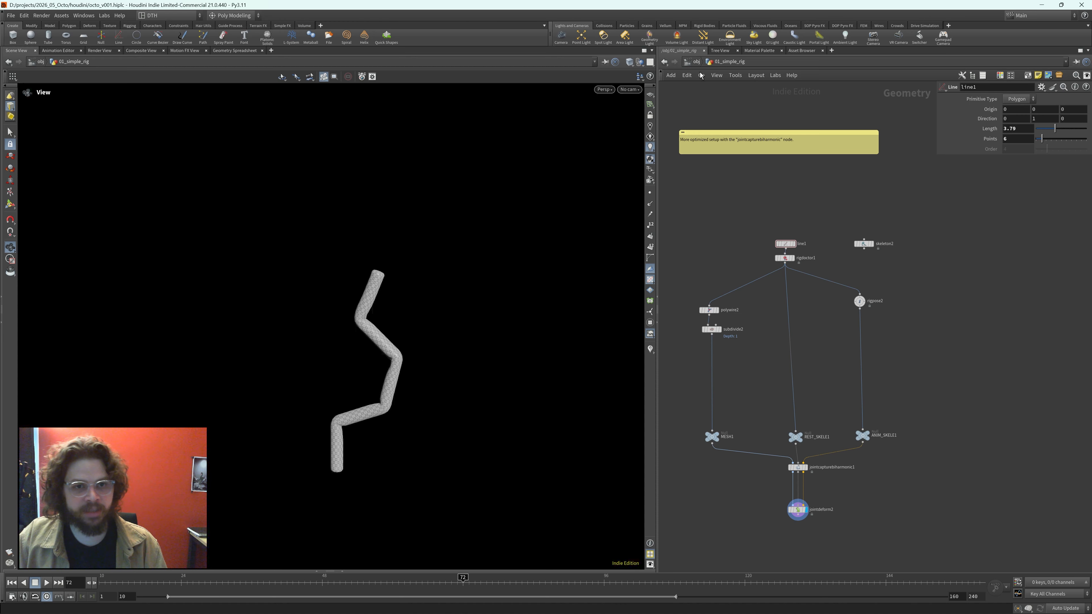
- Display octo instead of 01_simple_rig at the object level and enter the octo network
{"action": "left_click", "coordinate": [697, 61]}
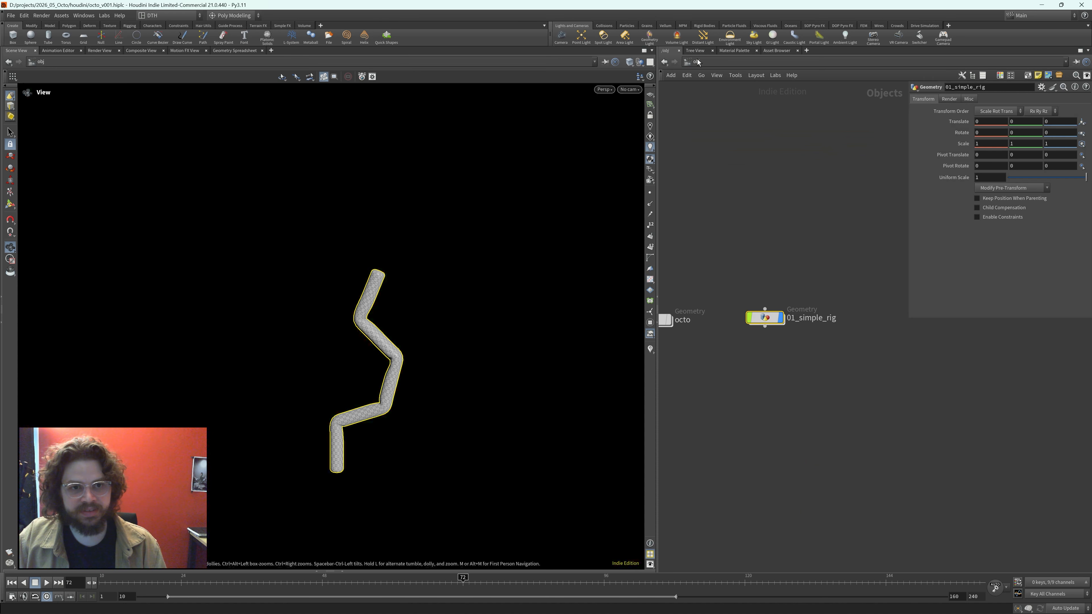
{"action": "left_click", "coordinate": [781, 318]}
{"action": "middle_click_drag", "start_coordinate": [743, 400], "coordinate": [819, 437]}
{"action": "left_click_drag", "start_coordinate": [754, 410], "coordinate": [707, 334]}
{"action": "left_click", "coordinate": [744, 357]}
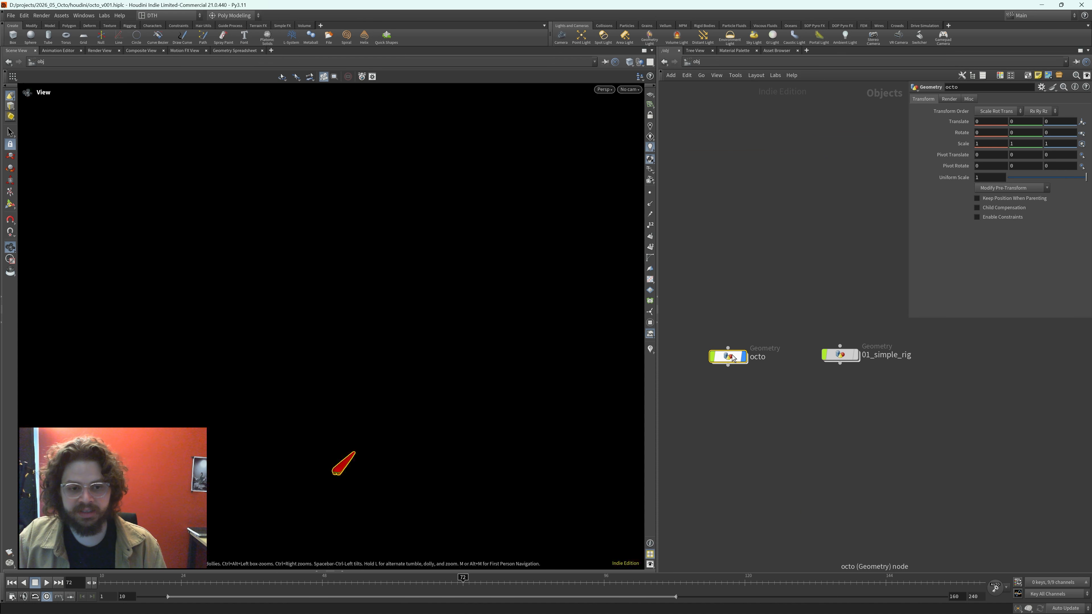
{"action": "double_click", "coordinate": [734, 358]}
- Examine the octo network around the processed tentacle geometry, the tentacle points and the skeleton branches
{"action": "scroll", "coordinate": [390, 471], "scroll_direction": "up", "scroll_amount": 5}
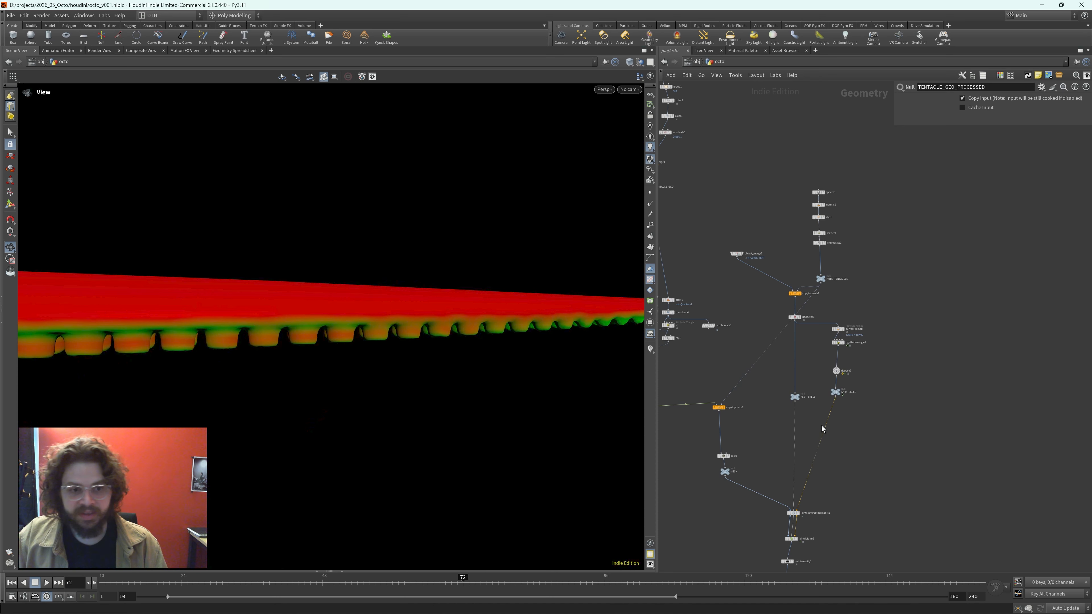
{"action": "scroll", "coordinate": [829, 335], "scroll_direction": "up", "scroll_amount": 2}
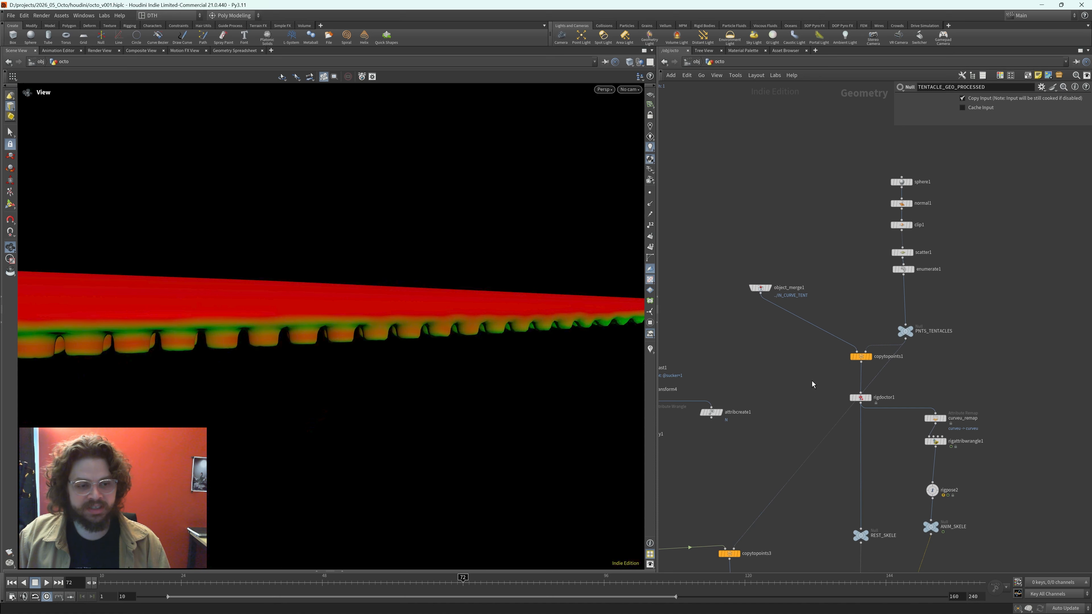
{"action": "scroll", "coordinate": [764, 407], "scroll_direction": "up", "scroll_amount": 2}
{"action": "scroll", "coordinate": [436, 350], "scroll_direction": "down", "scroll_amount": 3}
{"action": "scroll", "coordinate": [480, 332], "scroll_direction": "down", "scroll_amount": 3}
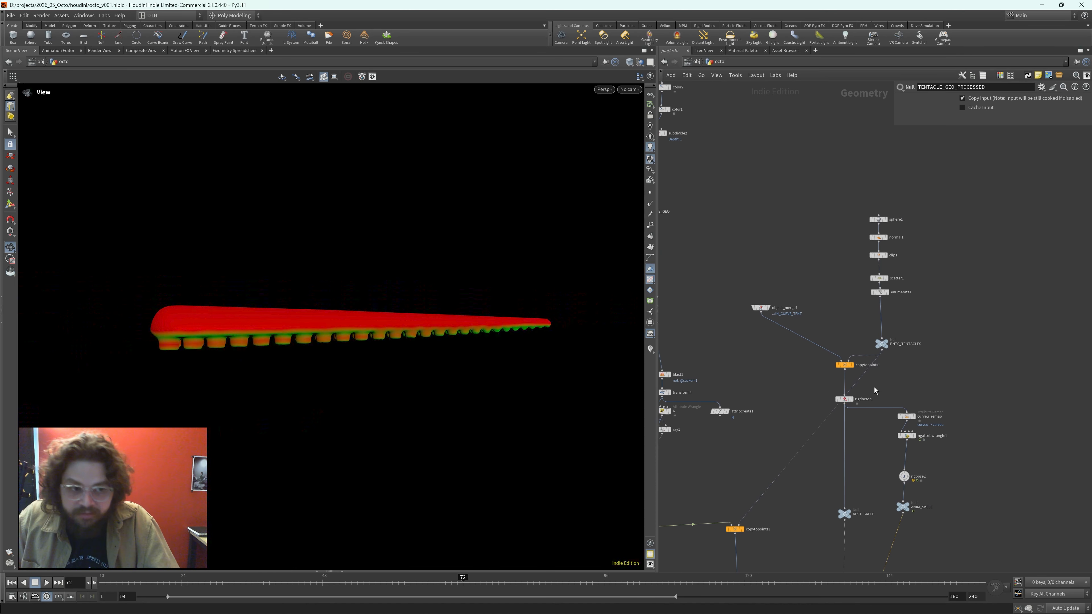
{"action": "scroll", "coordinate": [757, 446], "scroll_direction": "down", "scroll_amount": 2}
{"action": "middle_click_drag", "start_coordinate": [757, 447], "coordinate": [859, 415]}
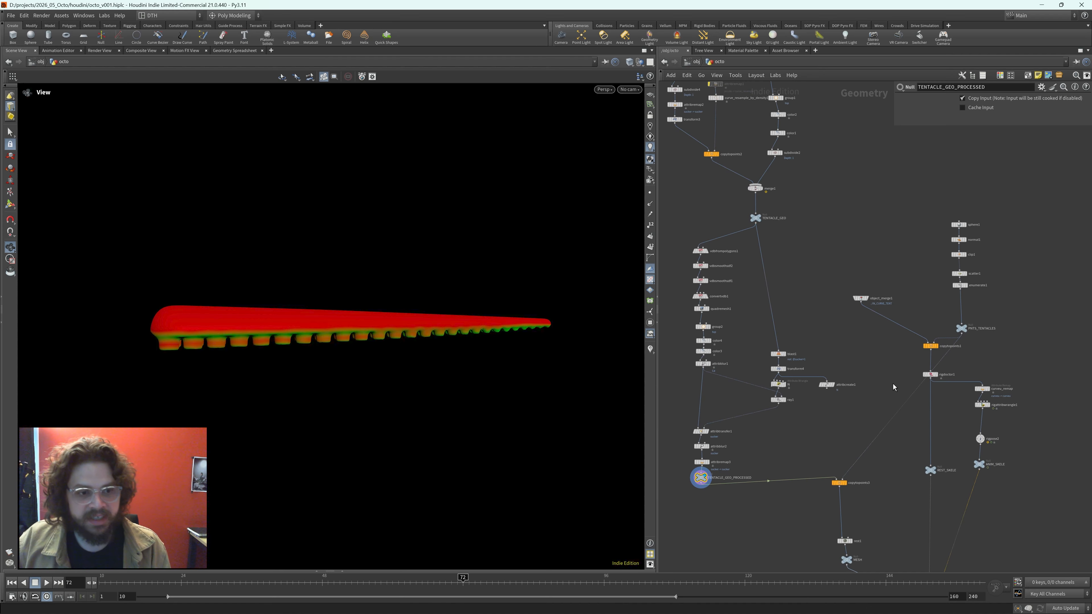
{"action": "middle_click_drag", "start_coordinate": [886, 350], "coordinate": [839, 407]}
{"action": "scroll", "coordinate": [910, 345], "scroll_direction": "up", "scroll_amount": 5}
{"action": "middle_click_drag", "start_coordinate": [793, 364], "coordinate": [837, 391]}
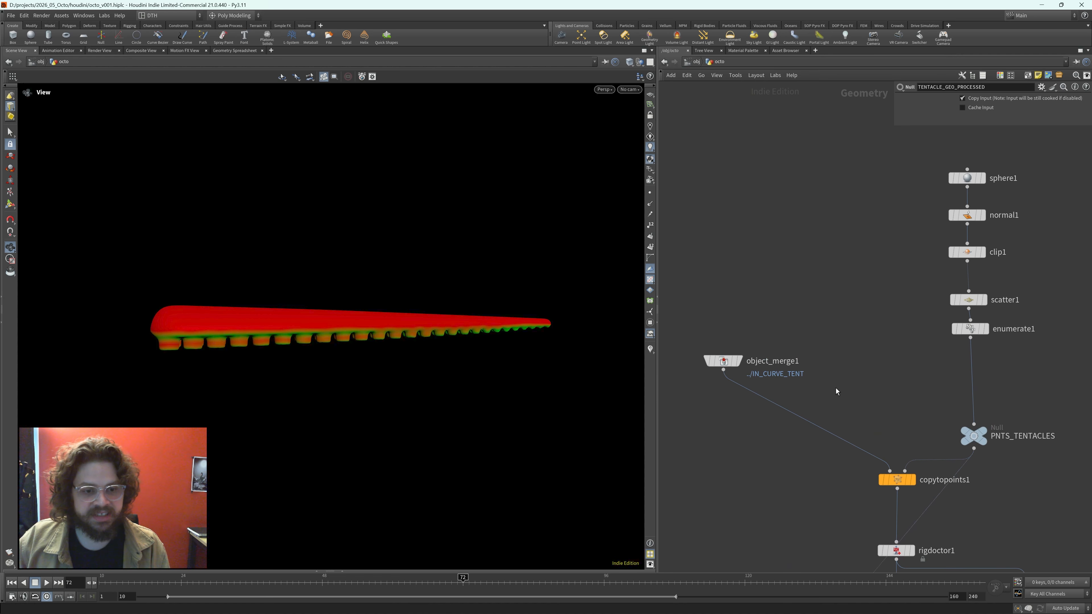
- Display the output of copytopoints1 and frame the copied tentacle curves
{"action": "left_click", "coordinate": [927, 478]}
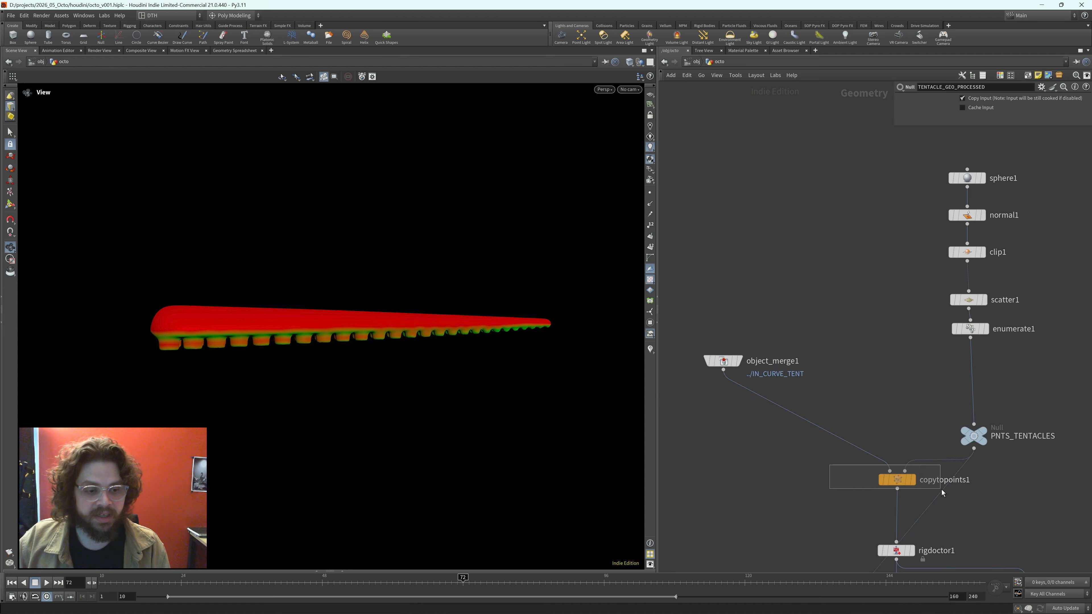
{"action": "key", "text": "r"}
{"action": "key", "text": "f"}
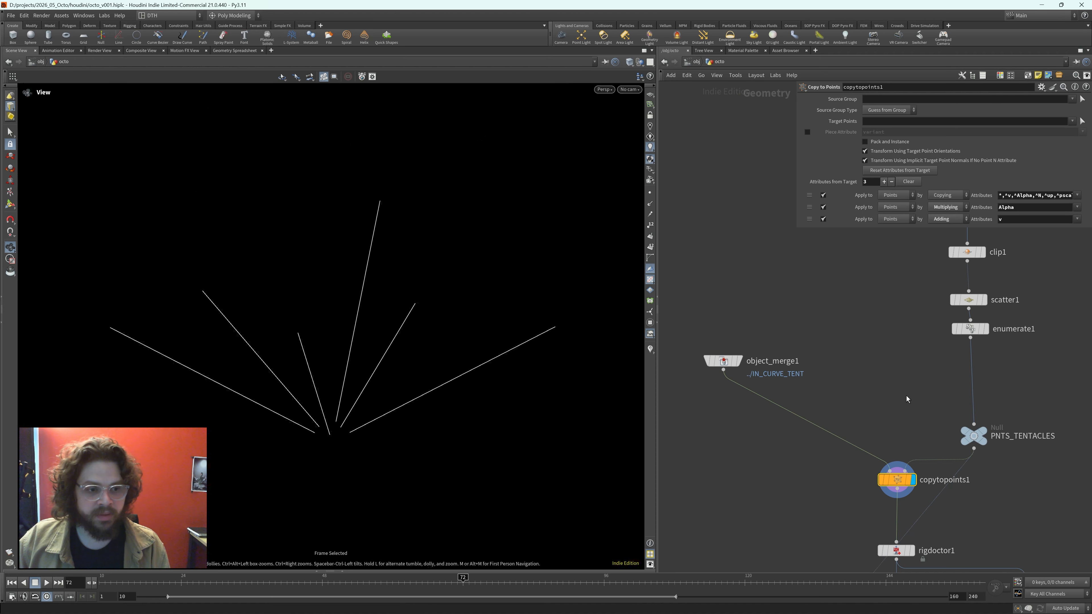
- Move the tentacle points, object_merge1, copytopoints1, skeleton and deform nodes together lower in the network
{"action": "scroll", "coordinate": [907, 399], "scroll_direction": "down", "scroll_amount": 5}
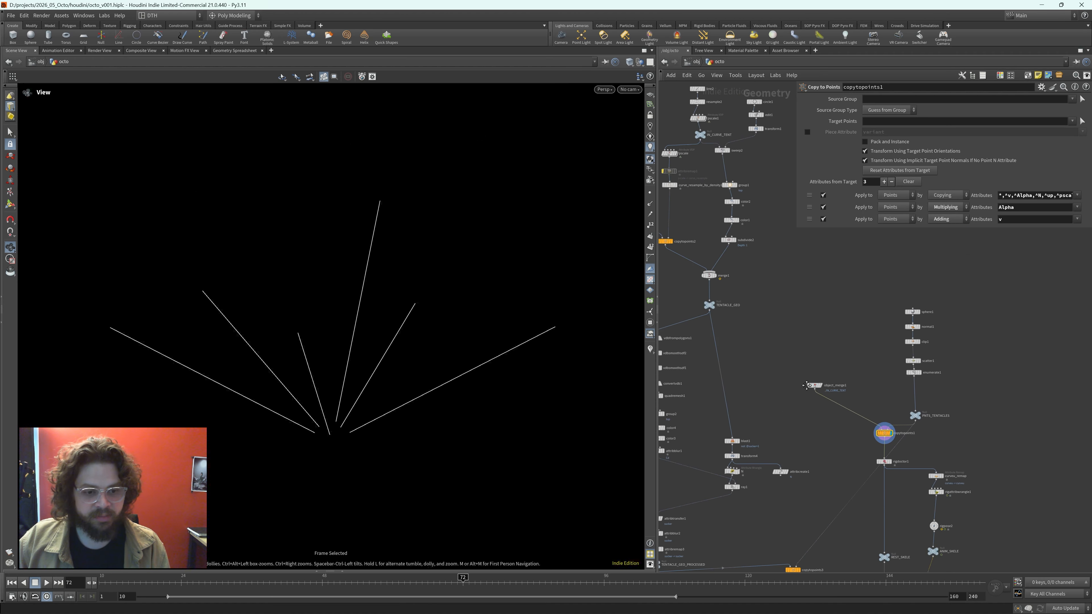
{"action": "middle_click_drag", "start_coordinate": [806, 385], "coordinate": [815, 367]}
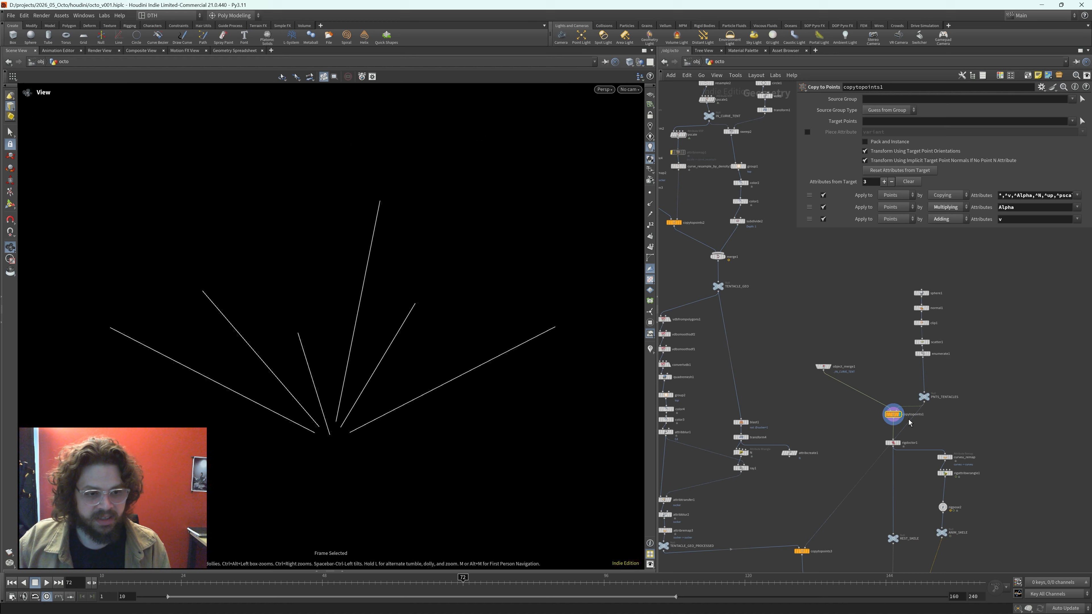
{"action": "key", "text": "h"}
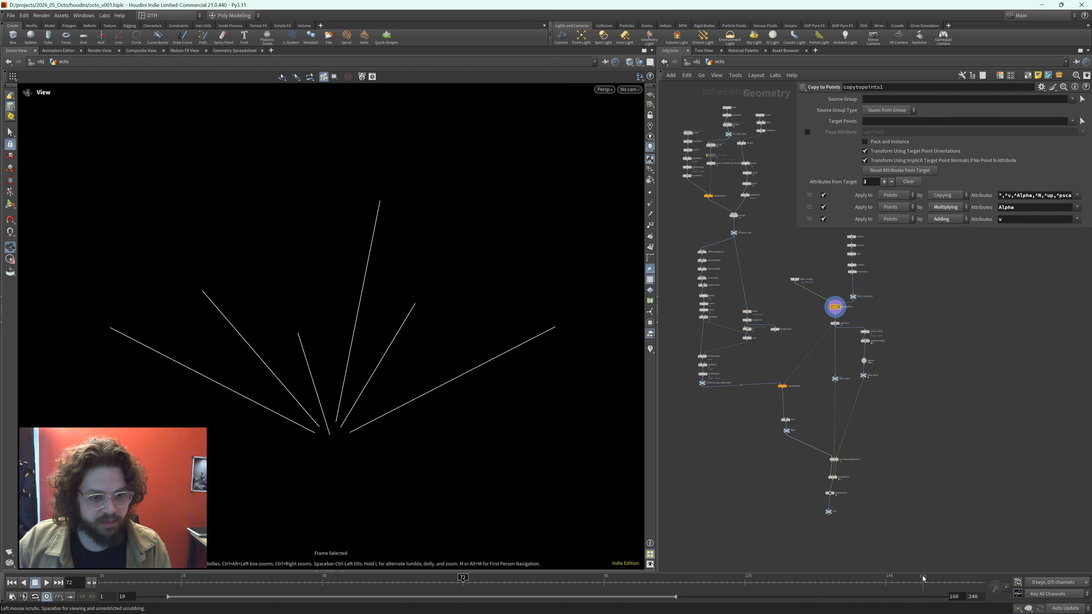
{"action": "left_click_drag", "start_coordinate": [914, 540], "coordinate": [795, 213]}
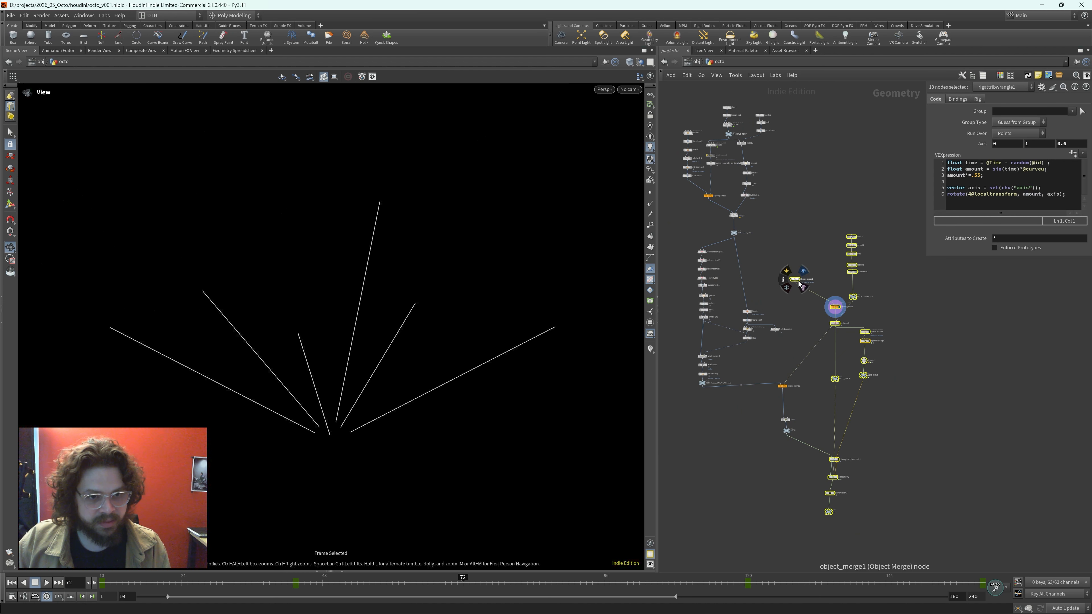
{"action": "left_click_drag", "start_coordinate": [799, 283], "coordinate": [812, 366]}
{"action": "left_click", "coordinate": [860, 312]}
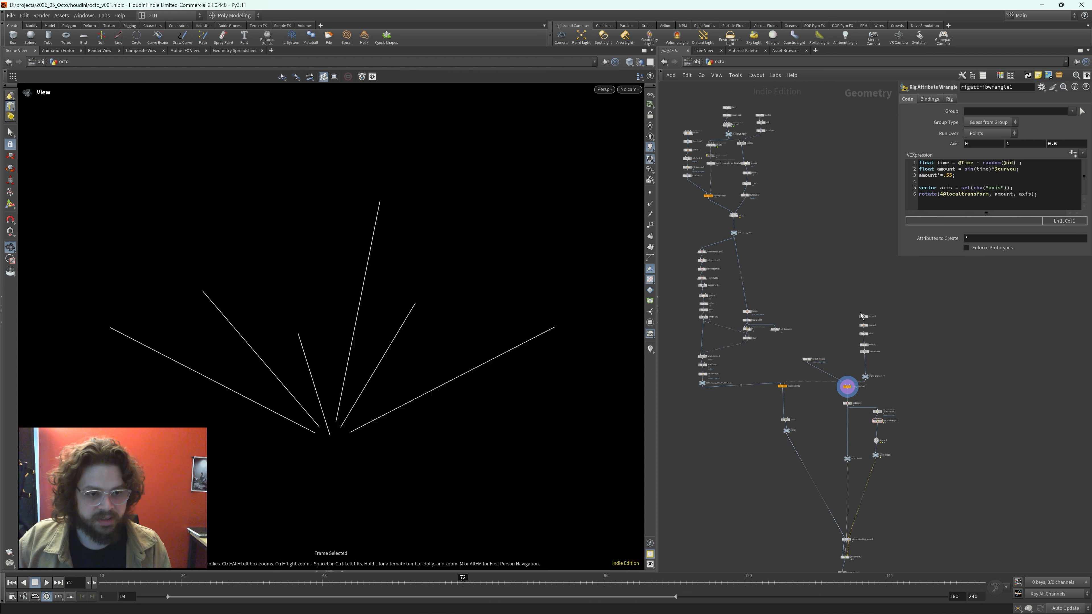
- Inspect object_merge1's source path and display its source curve, the IN_CURVE_TENT null
{"action": "scroll", "coordinate": [798, 323], "scroll_direction": "up", "scroll_amount": 5}
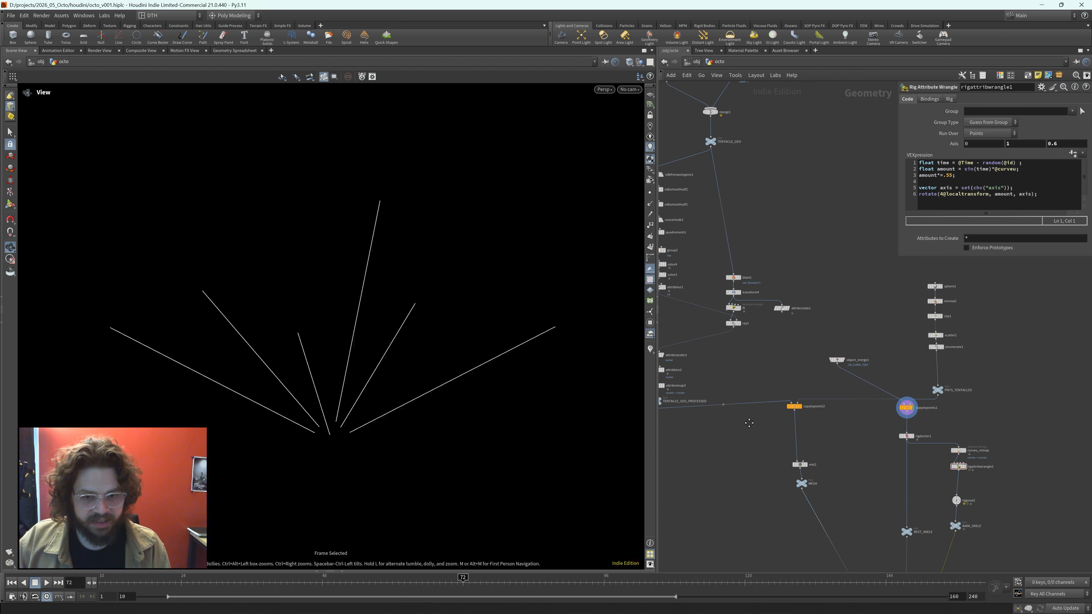
{"action": "scroll", "coordinate": [749, 422], "scroll_direction": "up", "scroll_amount": 2}
{"action": "left_click_drag", "start_coordinate": [813, 372], "coordinate": [889, 371]}
{"action": "middle_click_drag", "start_coordinate": [859, 330], "coordinate": [865, 415]}
{"action": "scroll", "coordinate": [866, 374], "scroll_direction": "down", "scroll_amount": 1}
{"action": "middle_click_drag", "start_coordinate": [863, 376], "coordinate": [884, 467]}
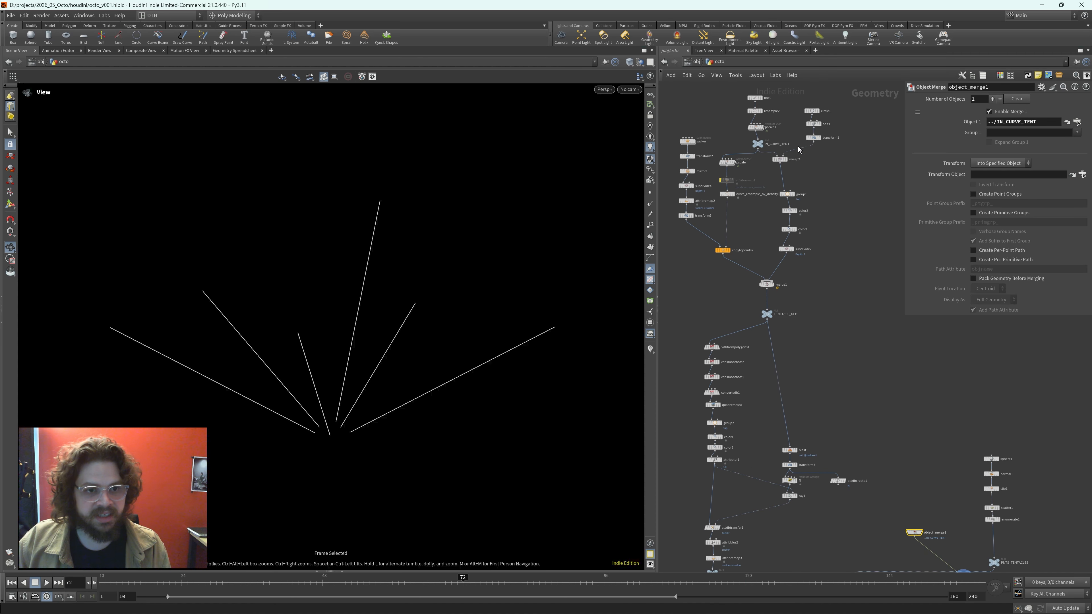
{"action": "left_click", "coordinate": [756, 146]}
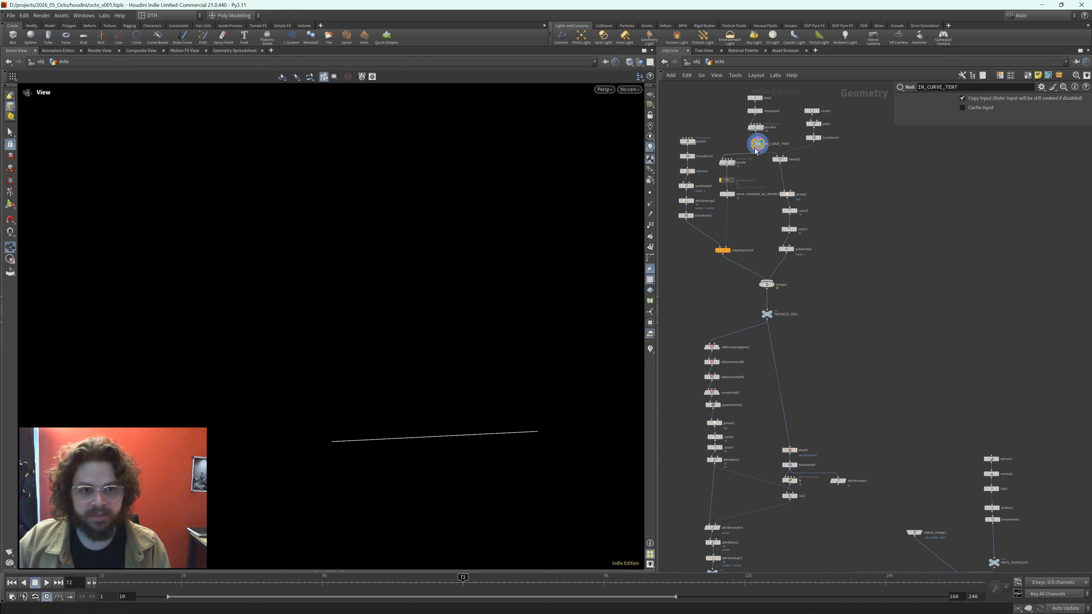
{"action": "middle_click_drag", "start_coordinate": [922, 445], "coordinate": [864, 274]}
{"action": "scroll", "coordinate": [939, 376], "scroll_direction": "up", "scroll_amount": 3}
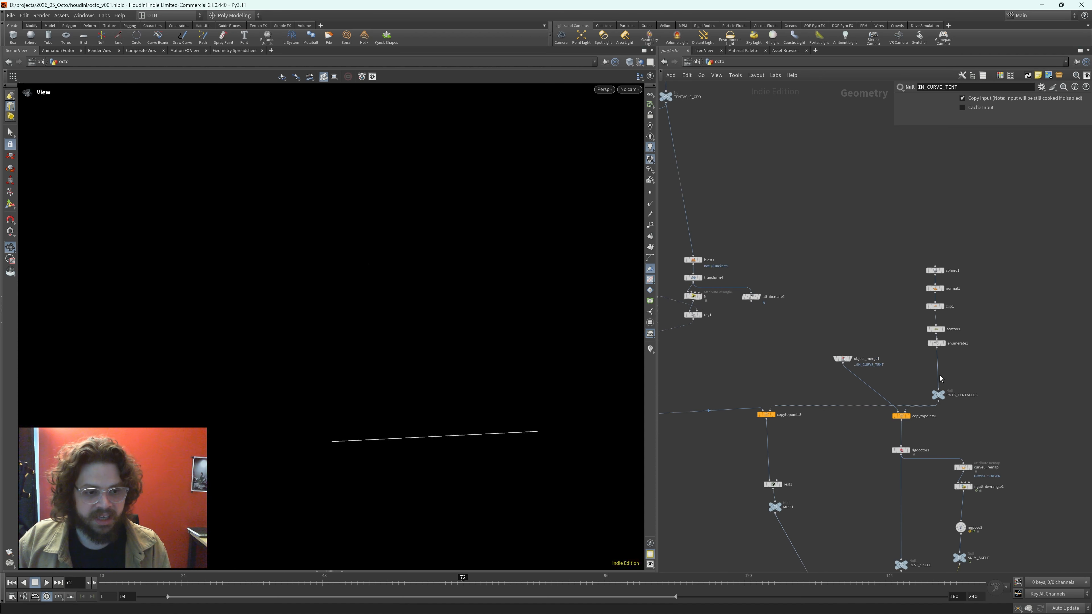
- Display copytopoints1's copied tentacle curves and locate the point-generating nodes feeding it
{"action": "left_click", "coordinate": [886, 433]}
{"action": "key", "text": "r"}
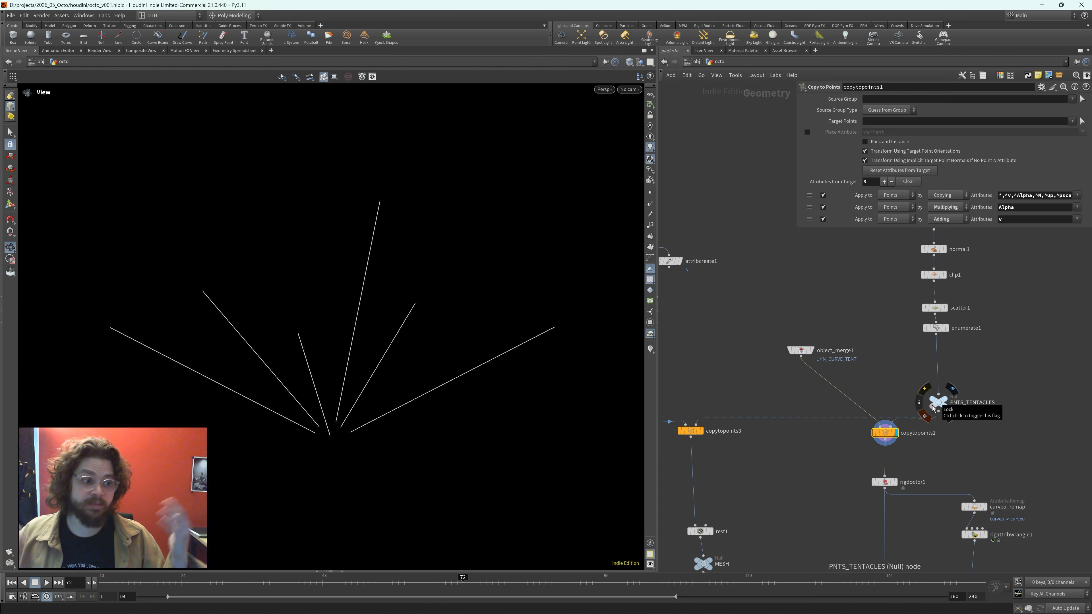
{"action": "middle_click_drag", "start_coordinate": [866, 264], "coordinate": [868, 317]}
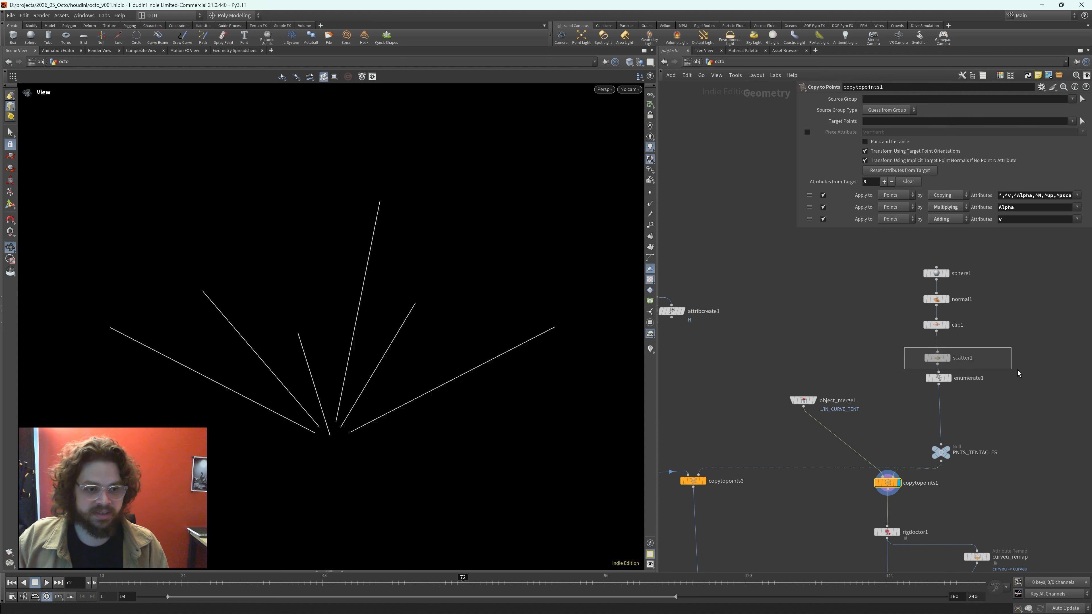
- Try a different Global Seed on scatter1 and undo the change
{"action": "left_click", "coordinate": [937, 358]}
{"action": "left_click_drag", "start_coordinate": [1032, 203], "coordinate": [1046, 212]}
{"action": "key", "text": "ctrl+z"}
- Display sphere1 at the start of the tentacle-points chain and frame it in the viewport
{"action": "middle_click_drag", "start_coordinate": [1037, 356], "coordinate": [937, 396]}
{"action": "scroll", "coordinate": [915, 320], "scroll_direction": "up", "scroll_amount": 2}
{"action": "left_click_drag", "start_coordinate": [743, 278], "coordinate": [895, 328]}
{"action": "key", "text": "shift+r"}
{"action": "key", "text": "f"}
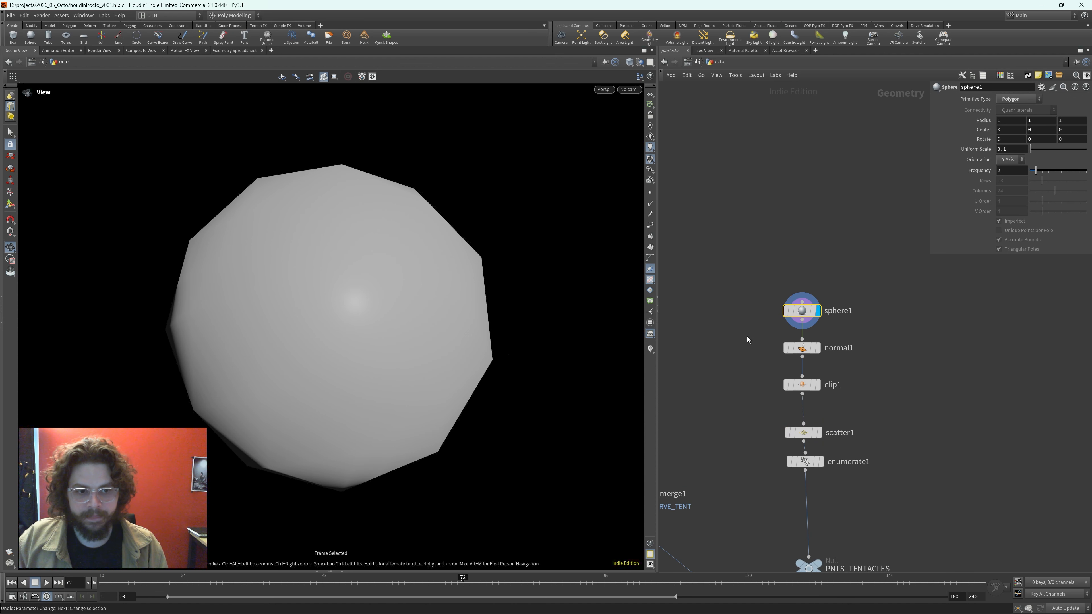
- Inspect the outputs of normal1, clip1, scatter1 and enumerate1 one after another down the tentacle-points chain
{"action": "key", "text": "Down"}
{"action": "key", "text": "r"}
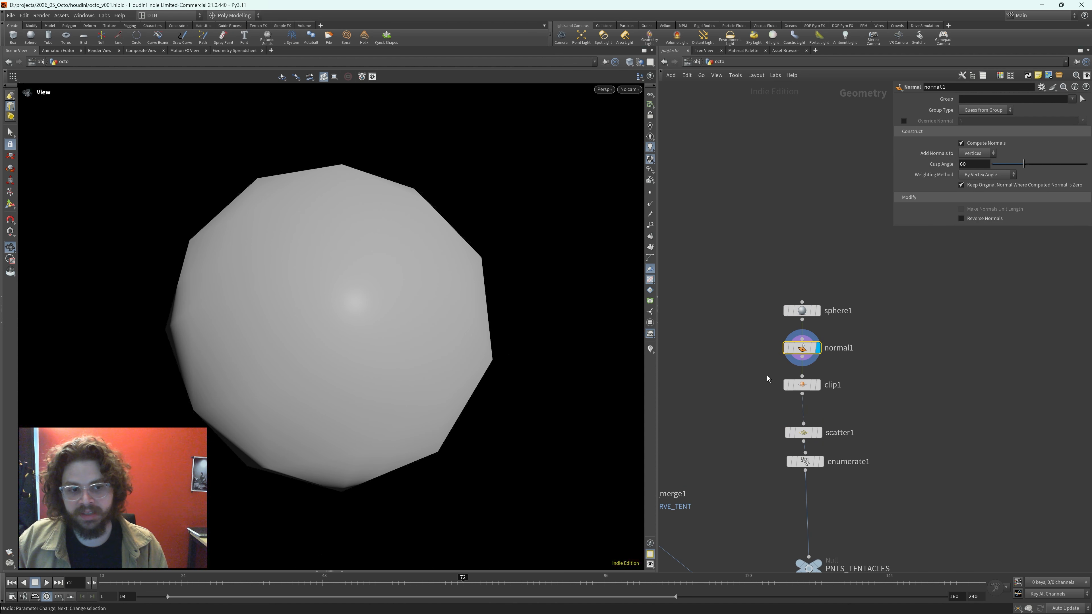
{"action": "key", "text": "Down"}
{"action": "key", "text": "r"}
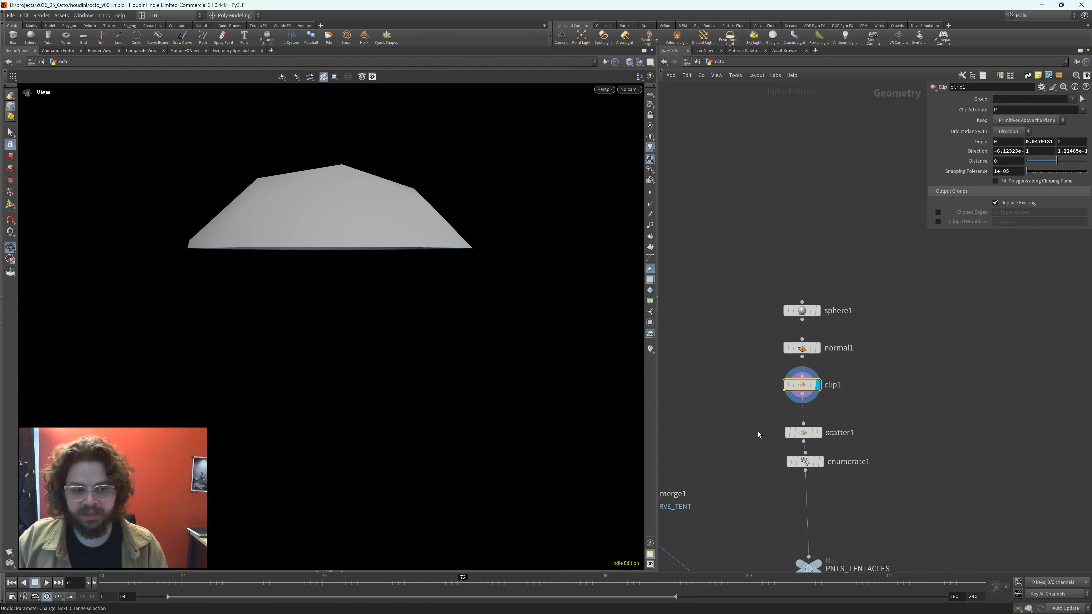
{"action": "key", "text": "Down"}
{"action": "key", "text": "r"}
{"action": "left_click_drag", "start_coordinate": [465, 346], "coordinate": [442, 397]}
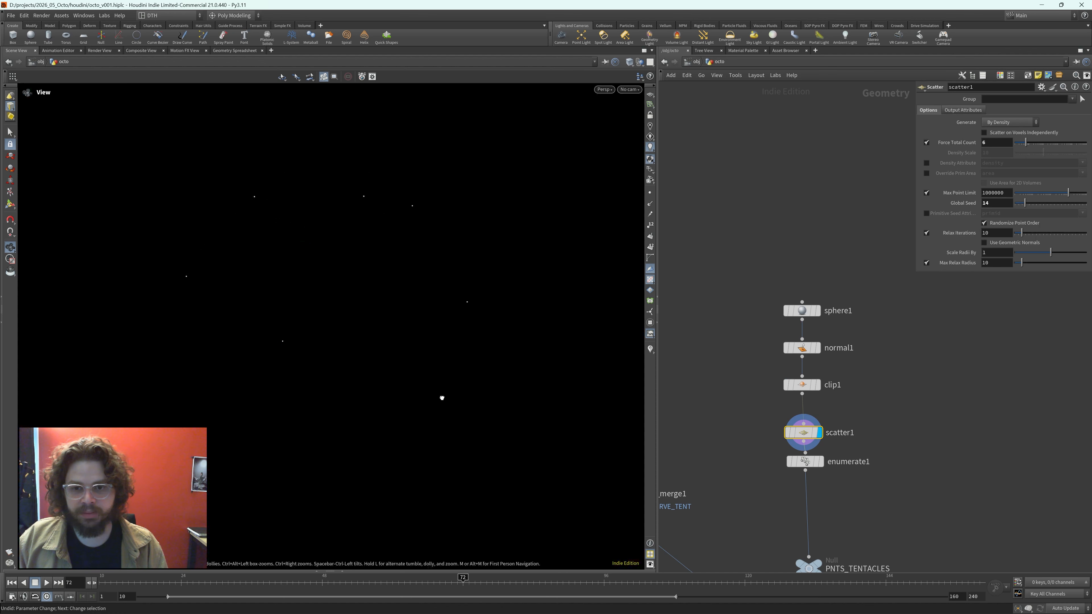
{"action": "key", "text": "Down"}
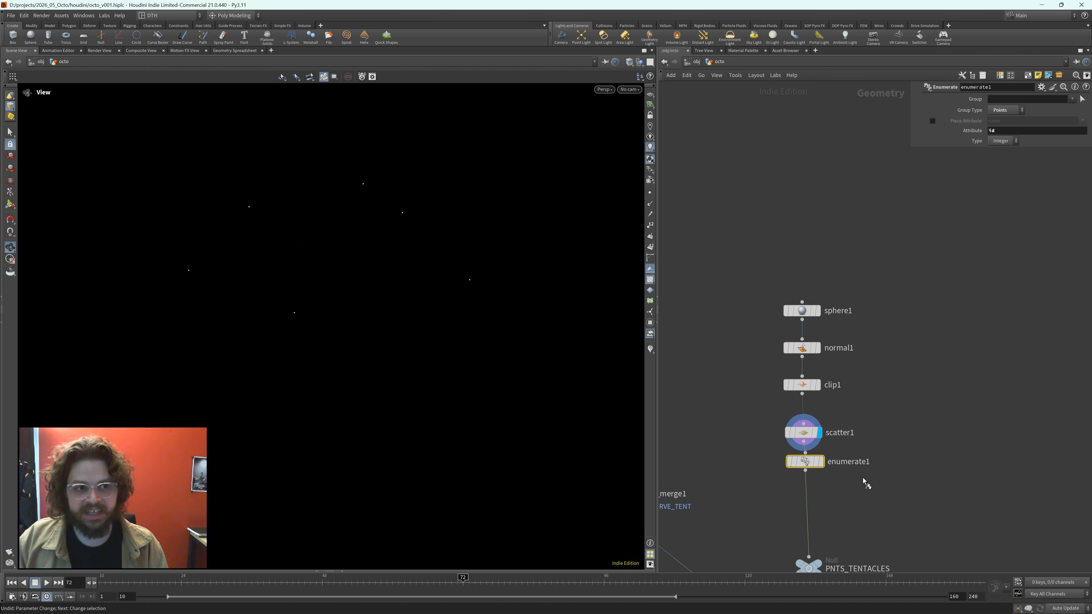
{"action": "key", "text": "r"}
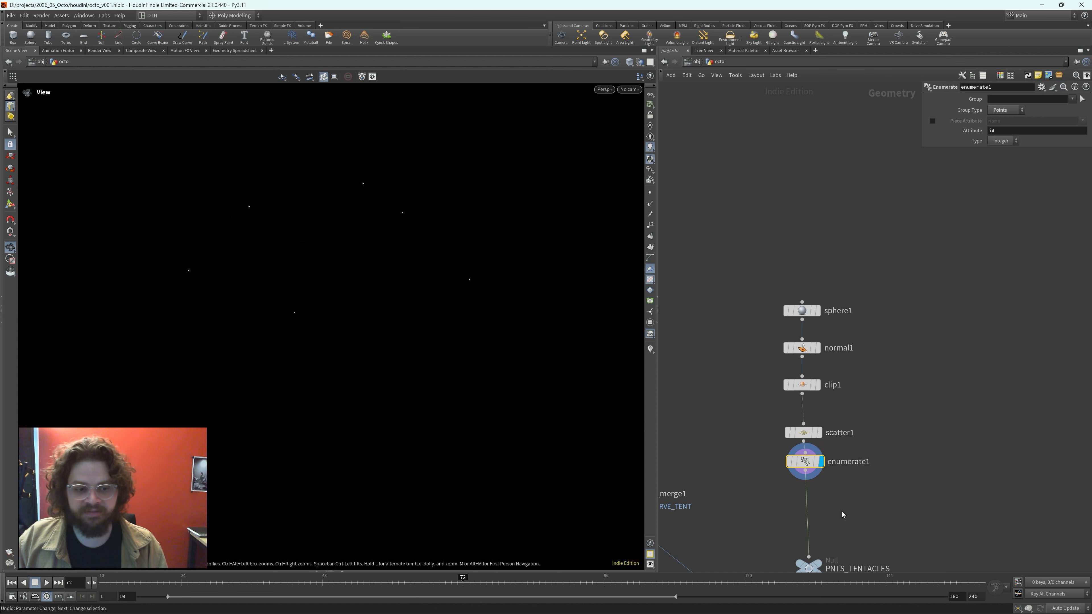
- Display copytopoints1 again, frame the copied curves and view them from another angle
{"action": "middle_click_drag", "start_coordinate": [841, 512], "coordinate": [901, 403]}
{"action": "scroll", "coordinate": [950, 414], "scroll_direction": "down", "scroll_amount": 2}
{"action": "left_click", "coordinate": [835, 472]}
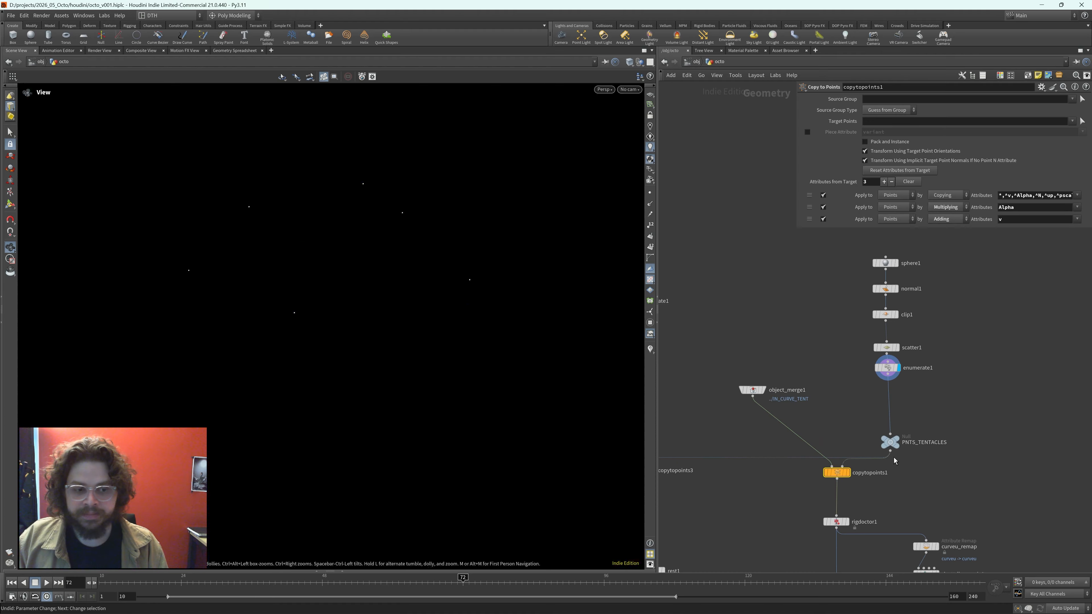
{"action": "key", "text": "r"}
{"action": "key", "text": "f"}
{"action": "left_click_drag", "start_coordinate": [371, 361], "coordinate": [327, 330]}
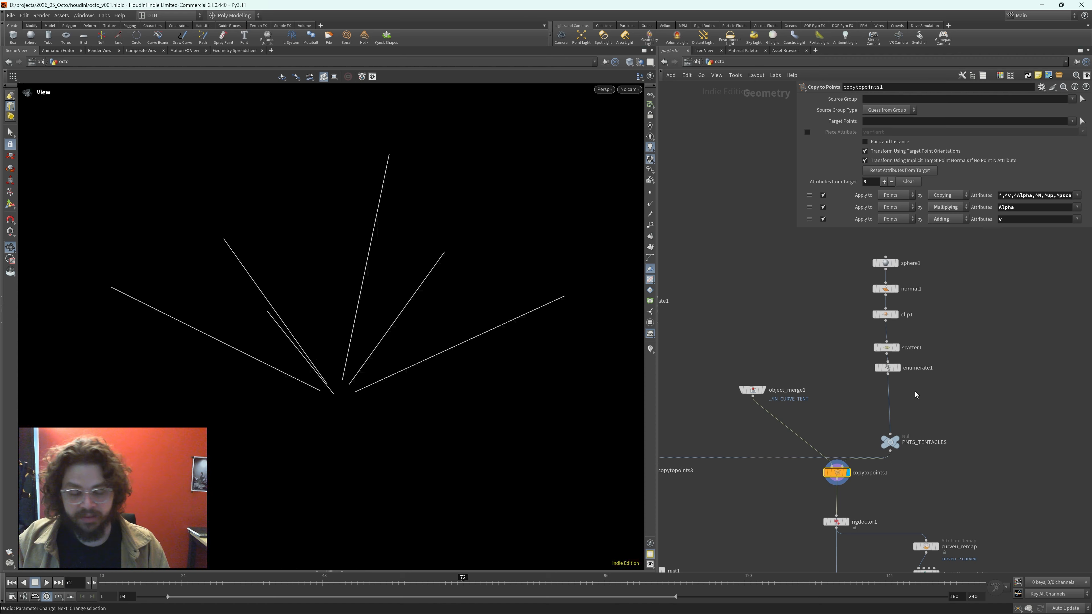
- Add a Box node, connect it to PNTS_TENTACLES in place of enumerate1 and view the copied curves
{"action": "key", "text": "Tab"}
{"action": "type", "text": "box"}
{"action": "key", "text": "Return"}
{"action": "left_click", "coordinate": [935, 391]}
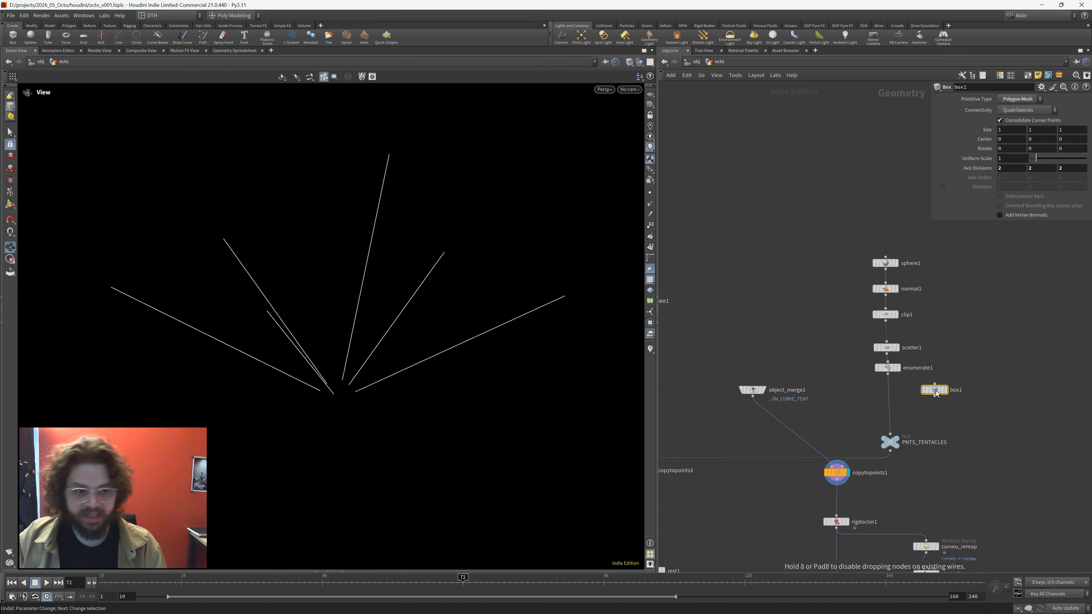
{"action": "left_click_drag", "start_coordinate": [935, 397], "coordinate": [891, 434]}
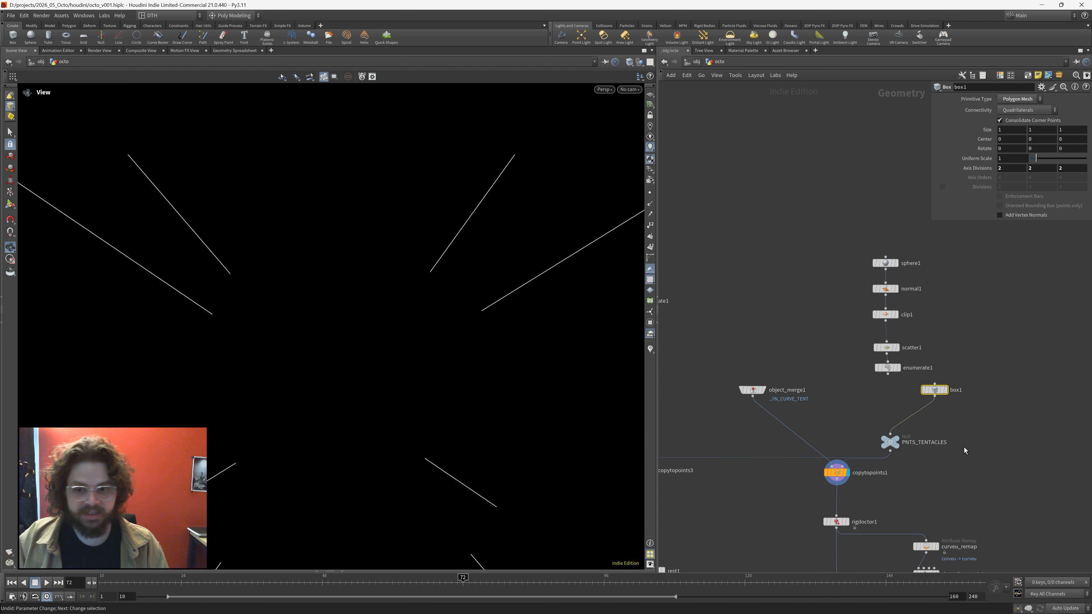
{"action": "key", "text": "f"}
{"action": "left_click_drag", "start_coordinate": [412, 369], "coordinate": [346, 374]}
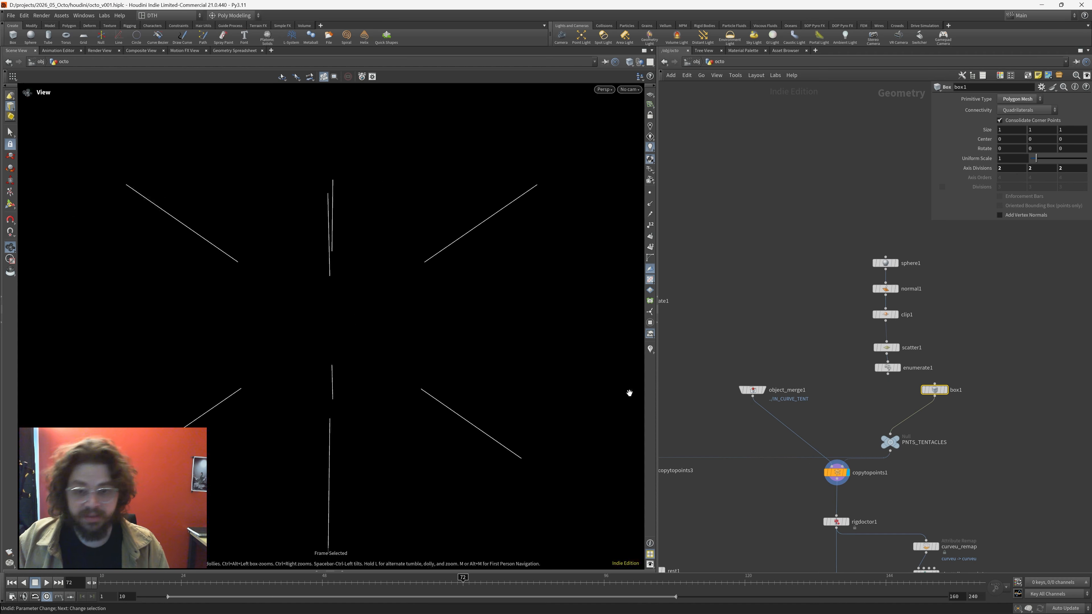
- Undo the box's connection to PNTS_TENTACLES and delete the box node
{"action": "key", "text": "ctrl+z"}
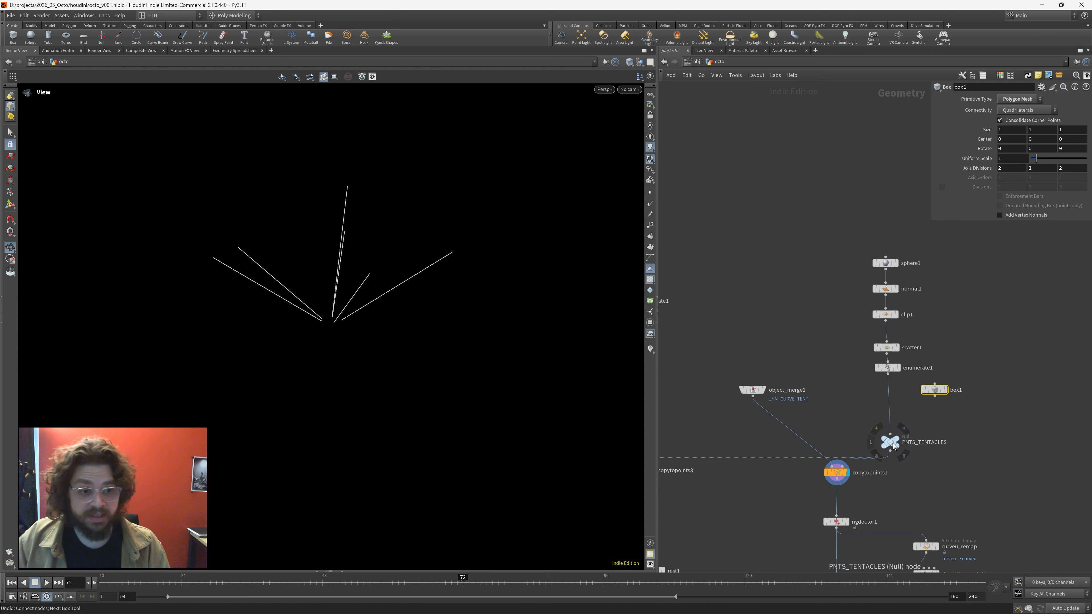
{"action": "left_click_drag", "start_coordinate": [422, 318], "coordinate": [458, 323]}
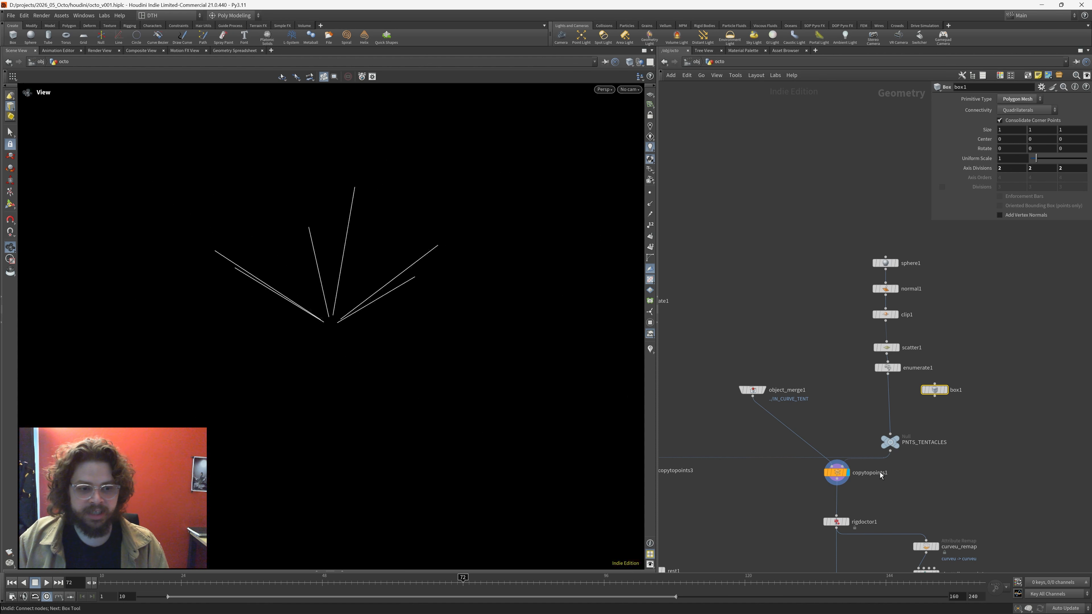
{"action": "middle_click_drag", "start_coordinate": [880, 472], "coordinate": [988, 460]}
{"action": "key", "text": "Delete"}
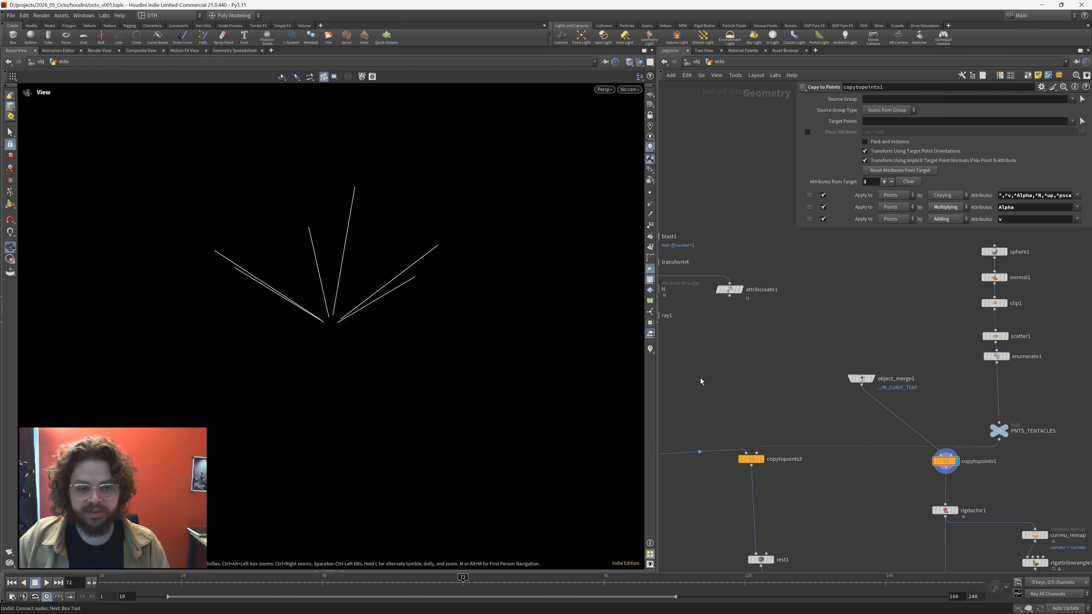
- Locate and select the IN_CURVE_TENT null among the nodes that build the tentacle
{"action": "mouse_move", "coordinate": [678, 102]}
{"action": "middle_mouse_down"}
{"action": "mouse_move", "coordinate": [726, 189]}
{"action": "mouse_move", "coordinate": [862, 368]}
{"action": "middle_mouse_up"}
{"action": "middle_click_drag", "start_coordinate": [864, 271], "coordinate": [875, 478]}
{"action": "middle_click_drag", "start_coordinate": [747, 185], "coordinate": [751, 299]}
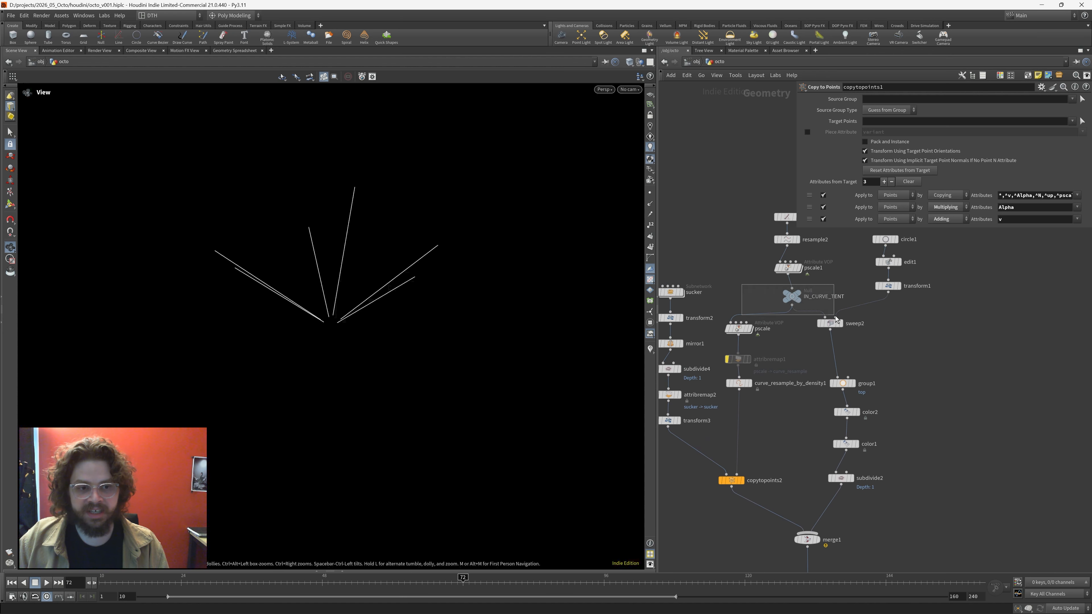
{"action": "left_click", "coordinate": [791, 296]}
{"action": "key", "text": "ctrl+z"}
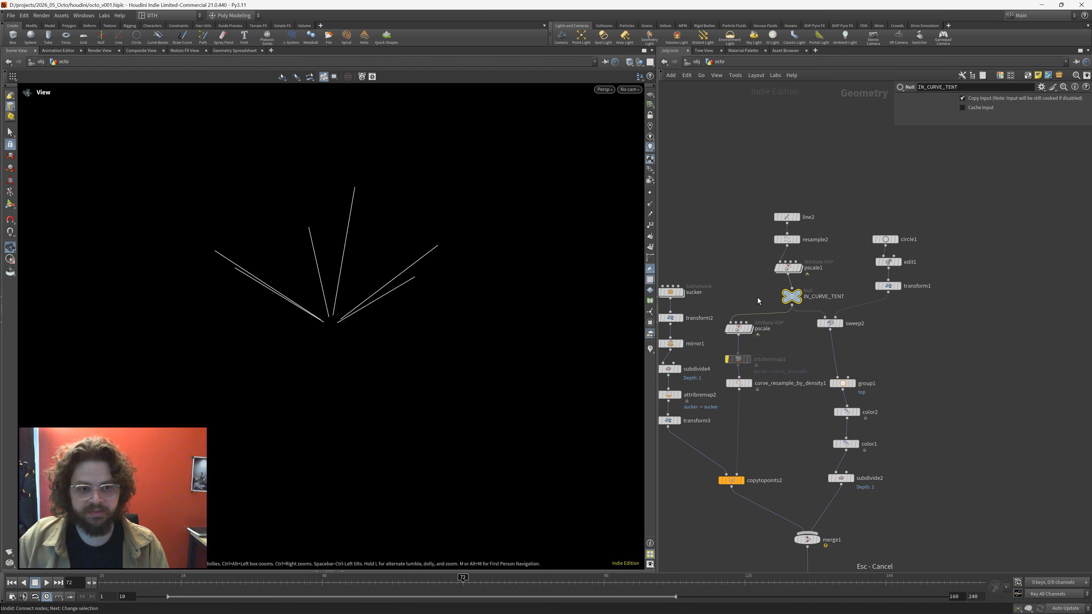
{"action": "left_click", "coordinate": [801, 297]}
- Display rigdoctor1, frame its curves, and display the REST_SKELE null below it
{"action": "middle_click_drag", "start_coordinate": [916, 420], "coordinate": [811, 458]}
{"action": "left_click", "coordinate": [888, 476]}
{"action": "key", "text": "shift+r"}
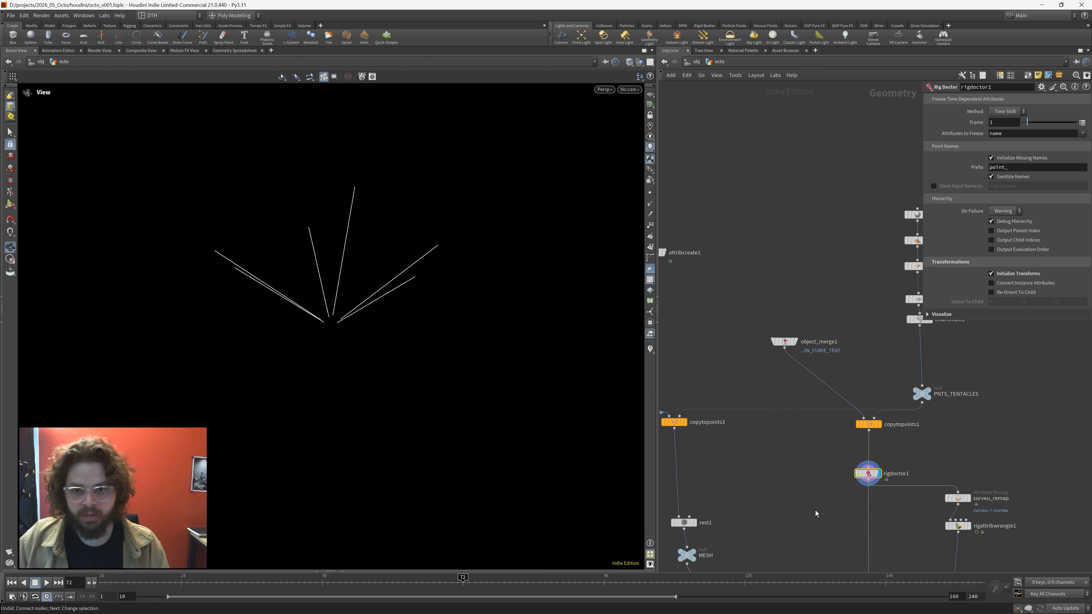
{"action": "middle_click_drag", "start_coordinate": [814, 511], "coordinate": [759, 478]}
{"action": "key", "text": "space+f"}
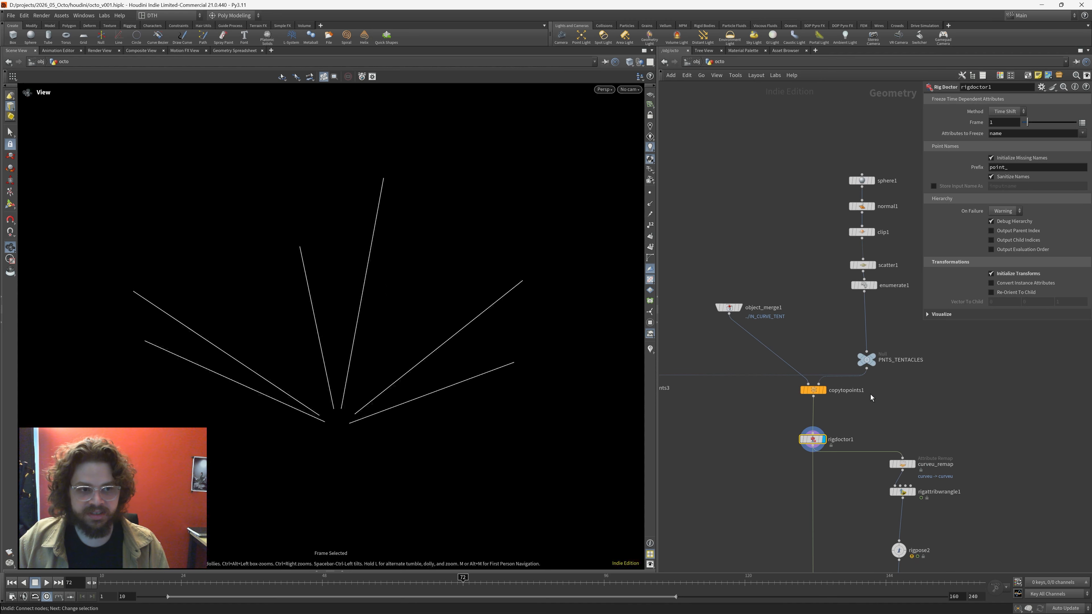
{"action": "middle_click_drag", "start_coordinate": [852, 512], "coordinate": [826, 406]}
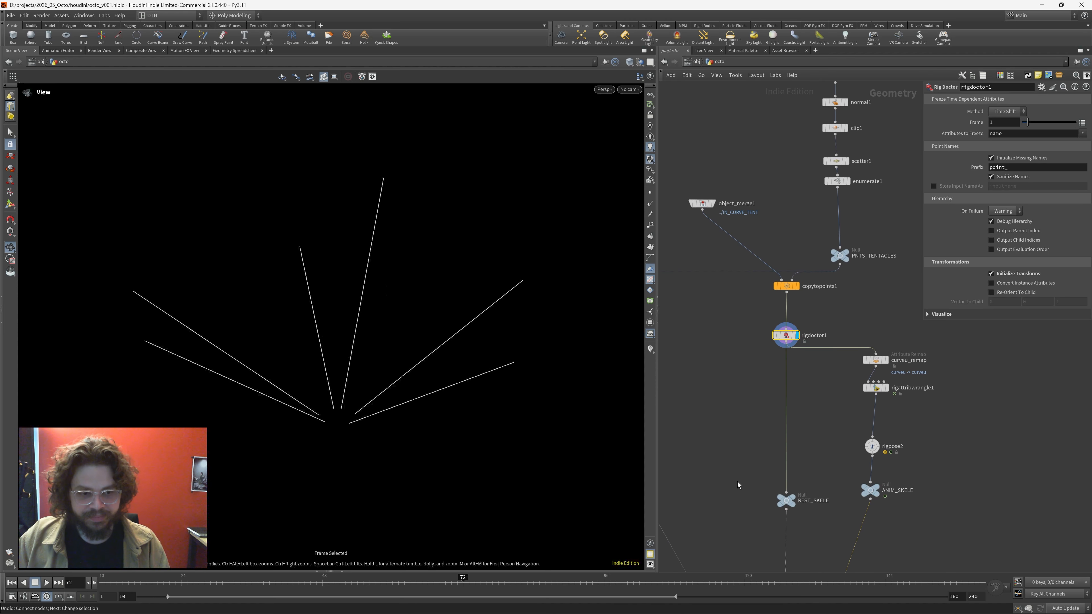
{"action": "left_click", "coordinate": [786, 500]}
{"action": "middle_click_drag", "start_coordinate": [763, 524], "coordinate": [844, 487]}
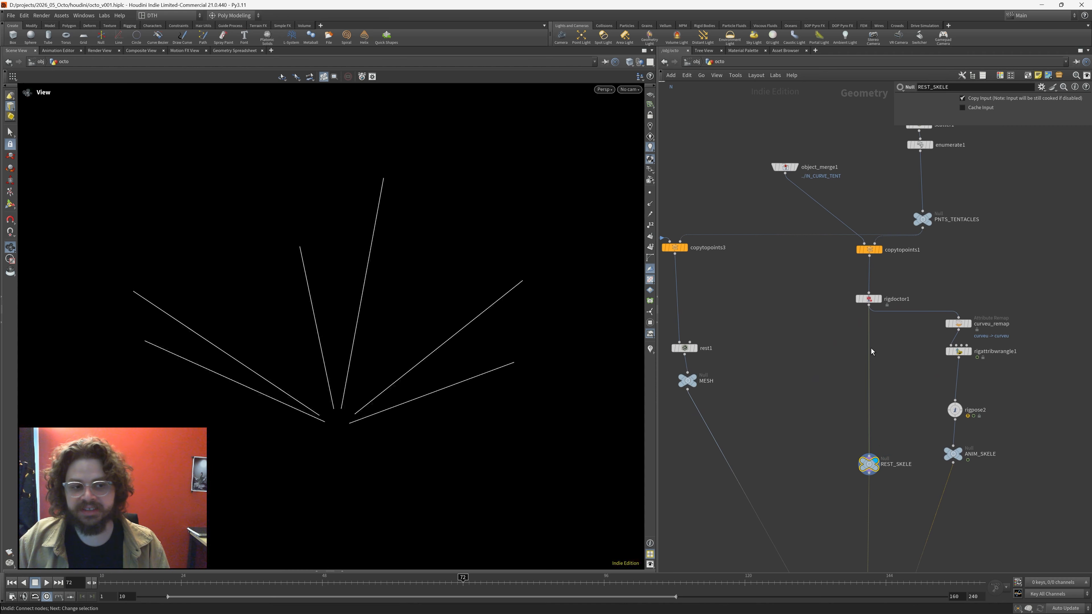
- Display the TENTACLE_GEO_PROCESSED null and frame the single tentacle mesh
{"action": "middle_click_drag", "start_coordinate": [781, 300], "coordinate": [981, 455]}
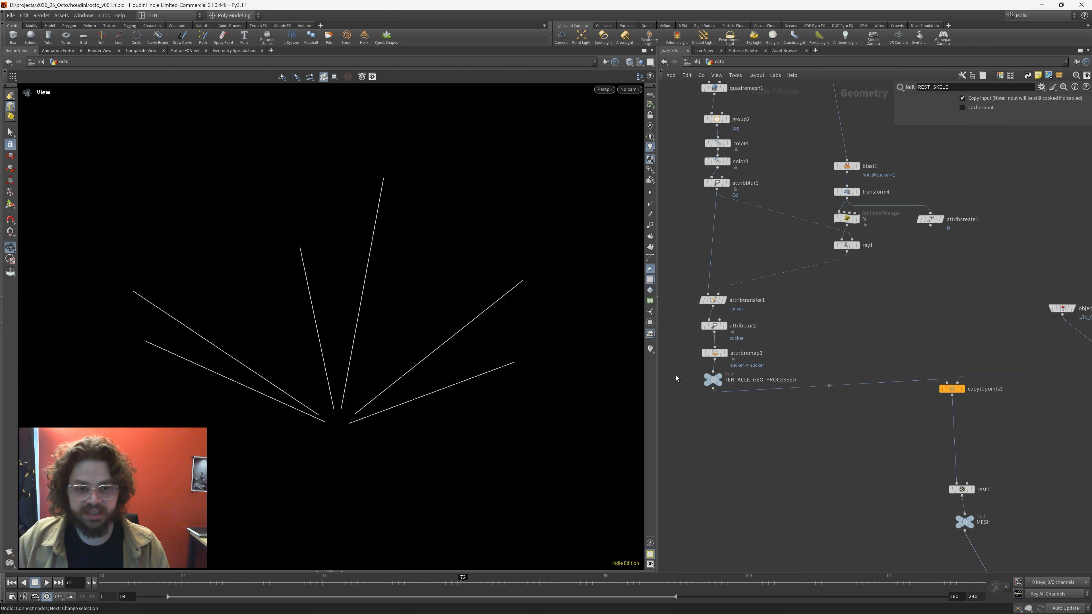
{"action": "left_click", "coordinate": [713, 380]}
{"action": "key", "text": "r"}
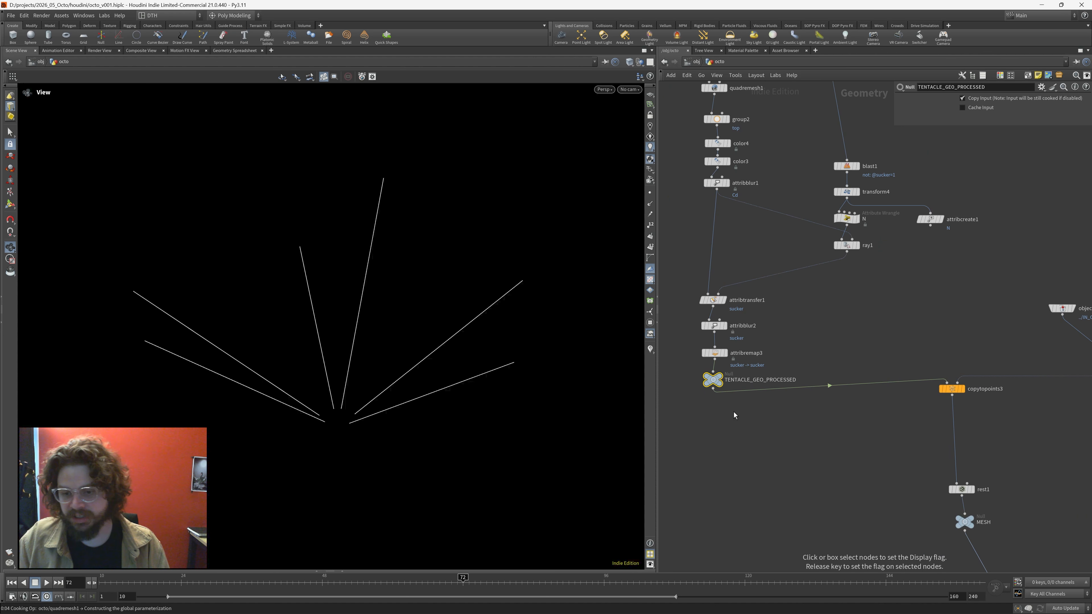
{"action": "key", "text": "f"}
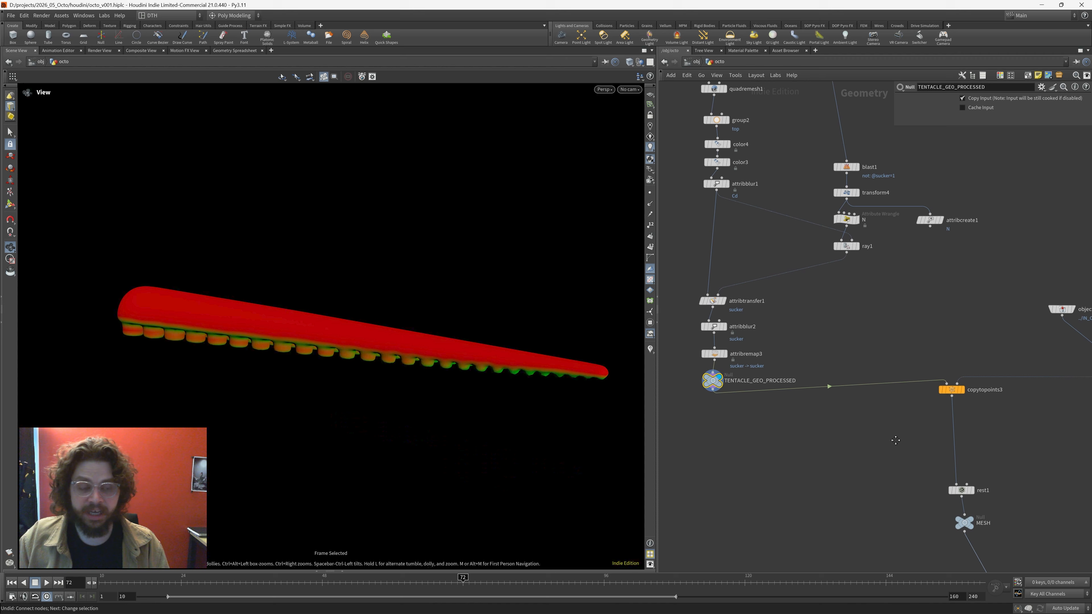
- Display copytopoints3's tentacle meshes and compare them with the curves from copytopoints1
{"action": "middle_click_drag", "start_coordinate": [896, 440], "coordinate": [689, 468]}
{"action": "left_click", "coordinate": [756, 417]}
{"action": "key", "text": "f"}
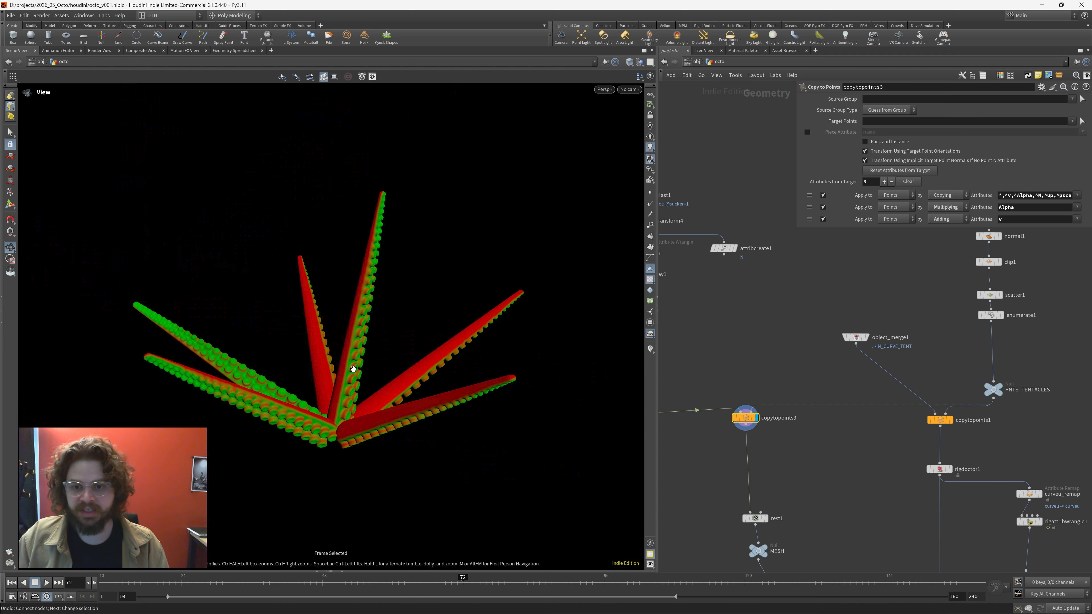
{"action": "left_click", "coordinate": [950, 420]}
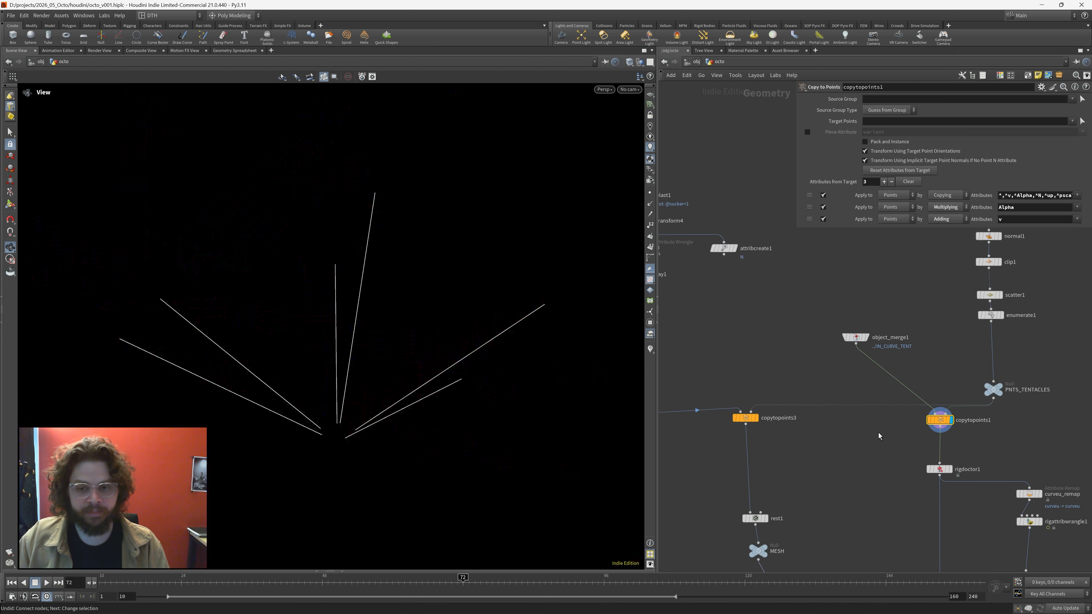
{"action": "left_click", "coordinate": [745, 418]}
{"action": "left_click_drag", "start_coordinate": [1004, 433], "coordinate": [995, 427]}
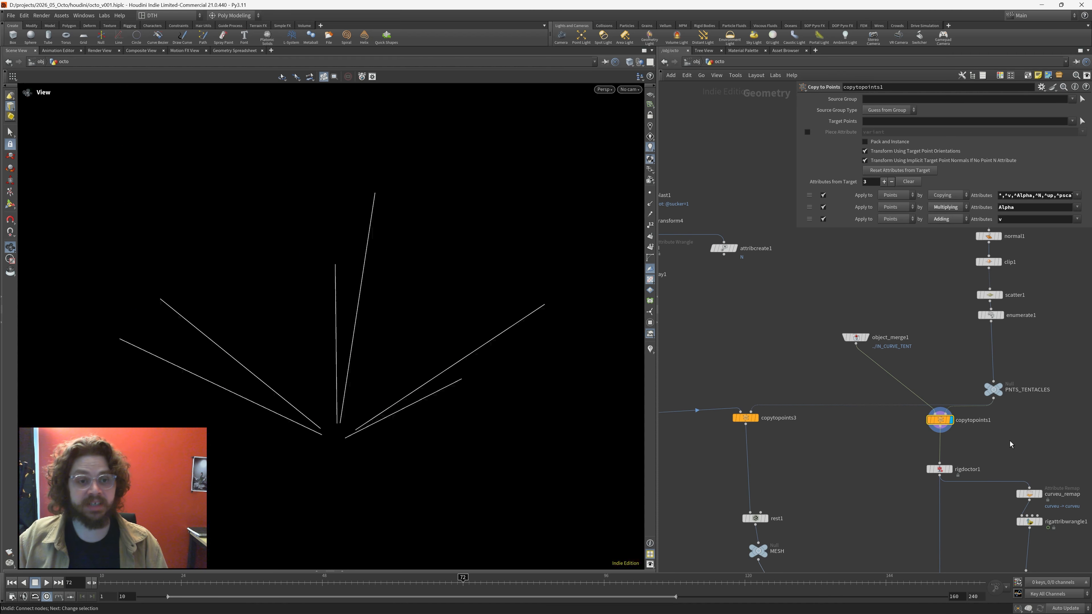
- Return to the tentacle-building nodes and select the IN_CURVE_TENT source curve null
{"action": "middle_click_drag", "start_coordinate": [755, 318], "coordinate": [952, 458]}
{"action": "scroll", "coordinate": [951, 456], "scroll_direction": "down", "scroll_amount": 3}
{"action": "middle_click_drag", "start_coordinate": [961, 407], "coordinate": [962, 533]}
{"action": "middle_click_drag", "start_coordinate": [981, 351], "coordinate": [968, 436]}
{"action": "scroll", "coordinate": [909, 286], "scroll_direction": "up", "scroll_amount": 2}
{"action": "left_click", "coordinate": [829, 306]}
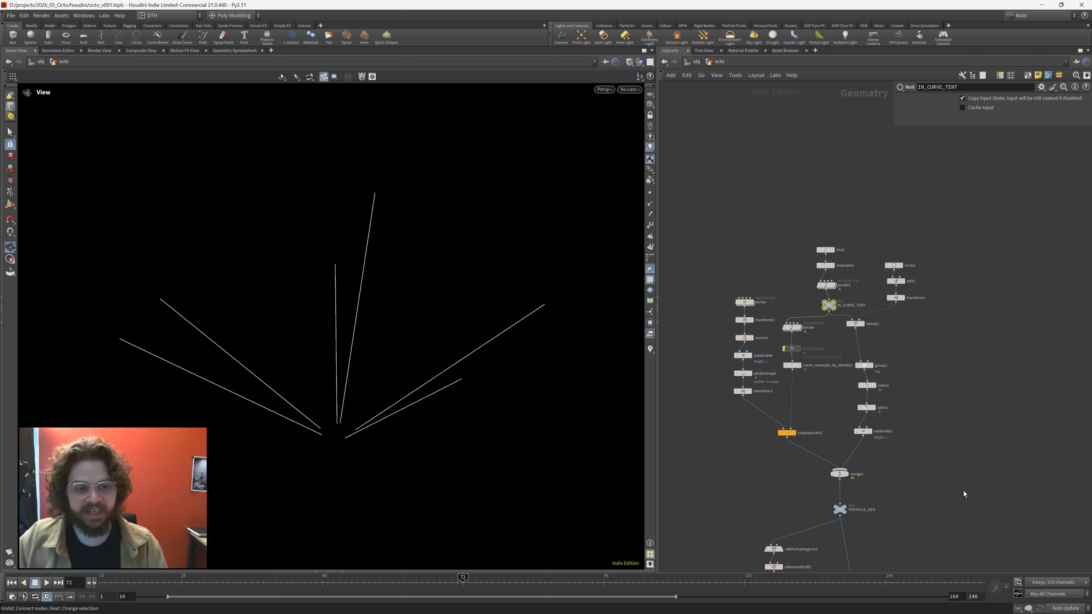
- Bypass curveu_remap, rigattribwrangle1 and rigpose2 in the ANIM_SKELE branch, moving rigpose2 up closer to the wrangle
{"action": "middle_click_drag", "start_coordinate": [972, 530], "coordinate": [856, 320]}
{"action": "middle_click_drag", "start_coordinate": [882, 534], "coordinate": [848, 405]}
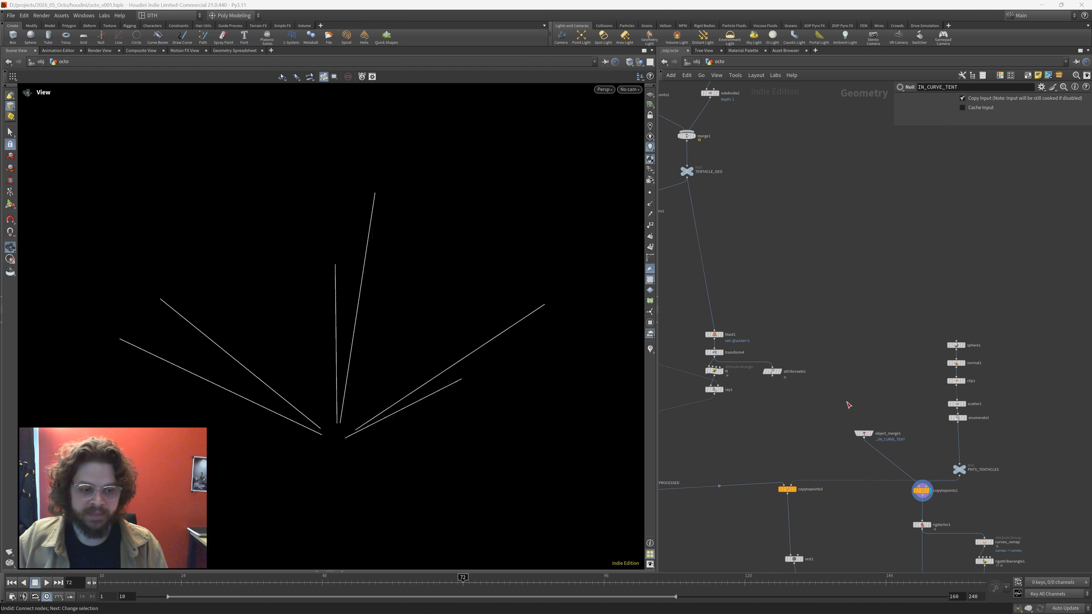
{"action": "middle_click_drag", "start_coordinate": [872, 507], "coordinate": [830, 372]}
{"action": "scroll", "coordinate": [862, 448], "scroll_direction": "up", "scroll_amount": 3}
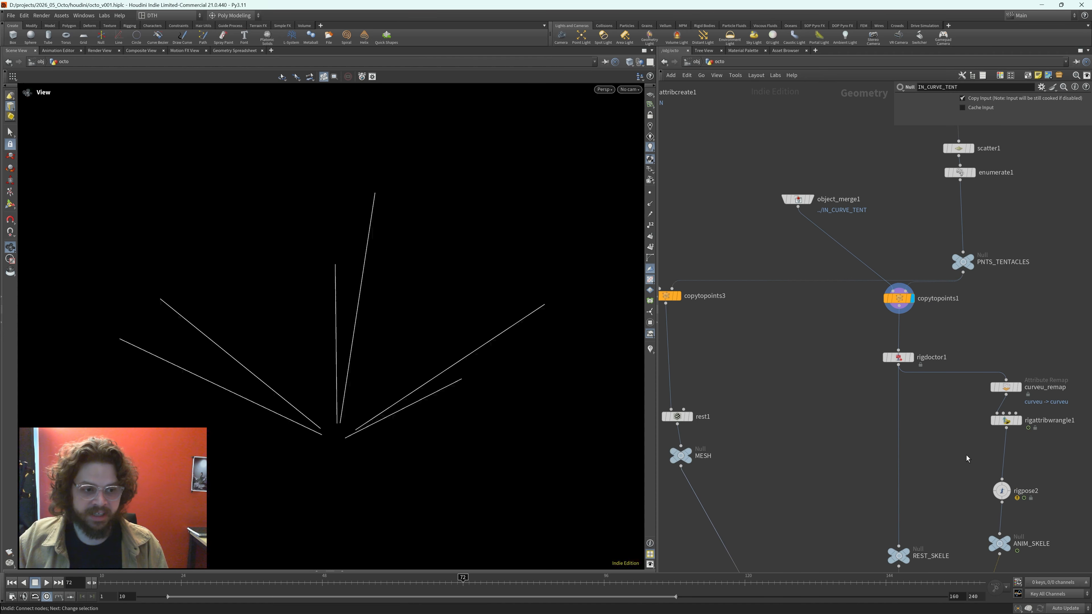
{"action": "middle_click_drag", "start_coordinate": [1062, 453], "coordinate": [975, 457]}
{"action": "left_click_drag", "start_coordinate": [973, 453], "coordinate": [896, 379]}
{"action": "left_click", "coordinate": [906, 390]}
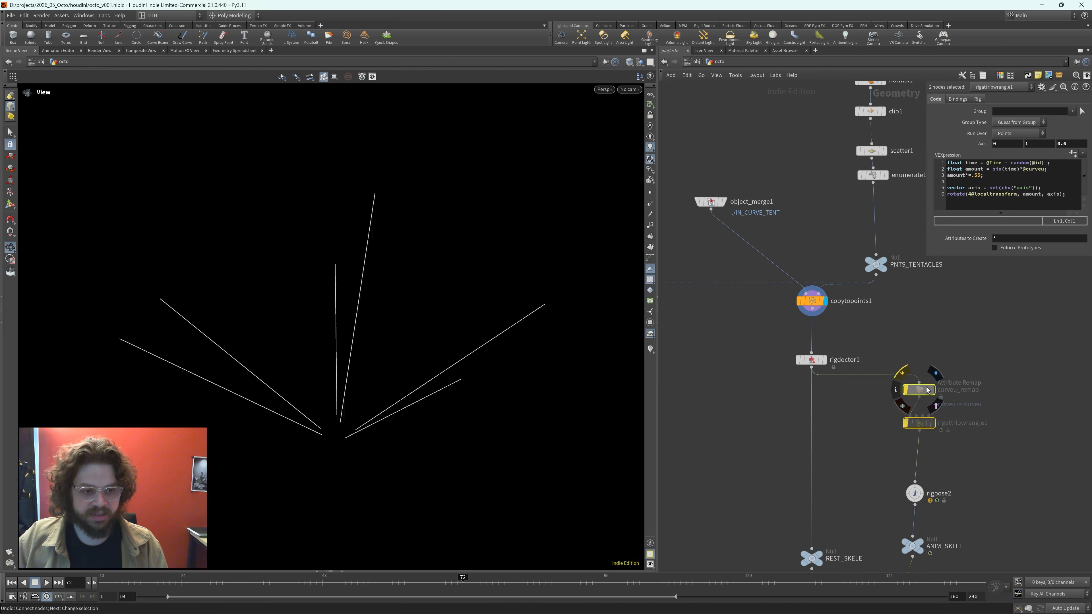
{"action": "left_click_drag", "start_coordinate": [915, 495], "coordinate": [922, 457]}
- Add a new Rig Pose node beside the bypassed rigpose2
{"action": "key", "text": "Tab"}
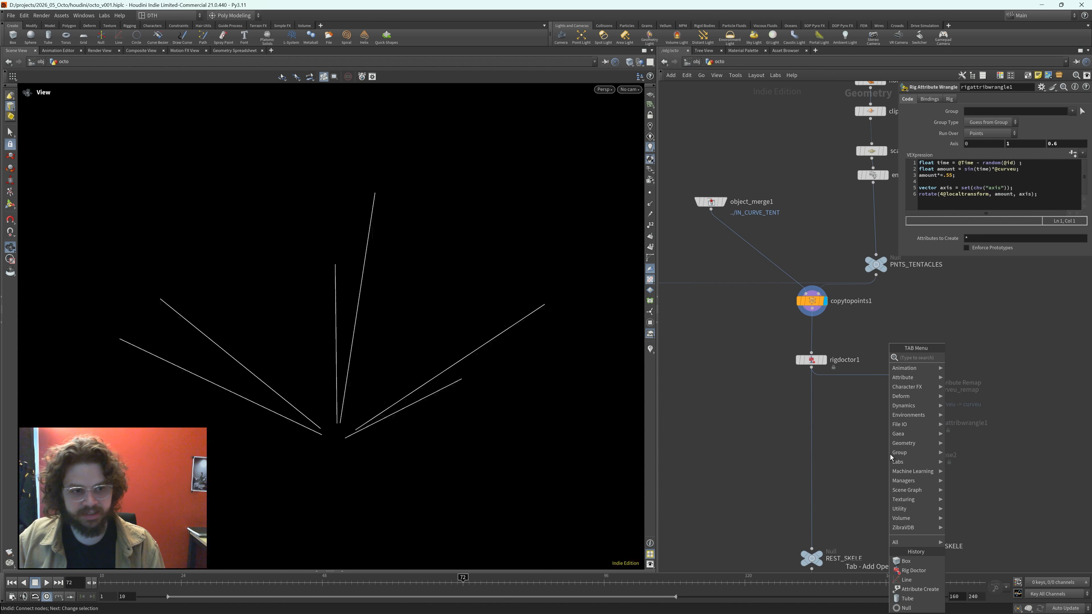
{"action": "type", "text": "rigpo"}
{"action": "key", "text": "Return"}
{"action": "left_click", "coordinate": [890, 455]}
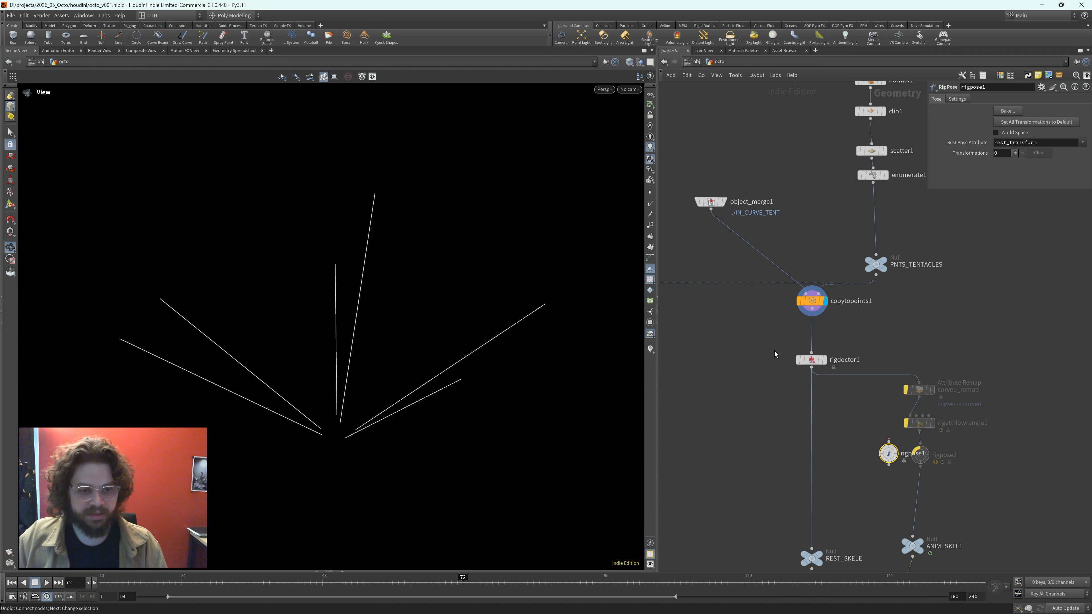
{"action": "middle_click_drag", "start_coordinate": [734, 513], "coordinate": [759, 447]}
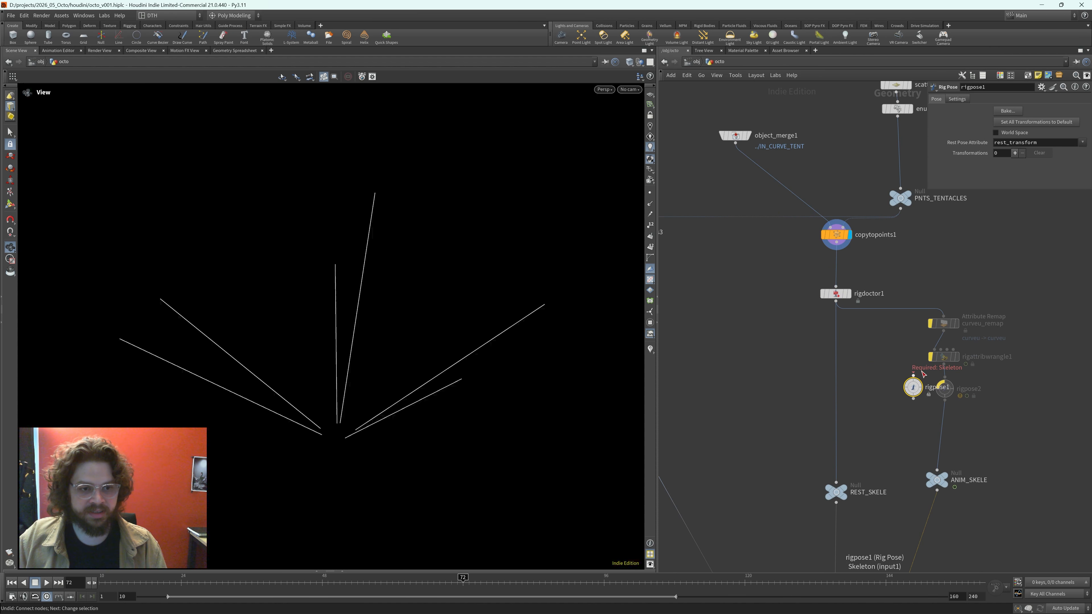
- Wire rigpose1 between rigdoctor1 and ANIM_SKELE, bypassing the old branch, and place it just above ANIM_SKELE
{"action": "left_click_drag", "start_coordinate": [913, 376], "coordinate": [836, 302]}
{"action": "left_click_drag", "start_coordinate": [914, 399], "coordinate": [937, 470]}
{"action": "middle_click_drag", "start_coordinate": [875, 457], "coordinate": [885, 393]}
{"action": "left_click_drag", "start_coordinate": [940, 421], "coordinate": [917, 429]}
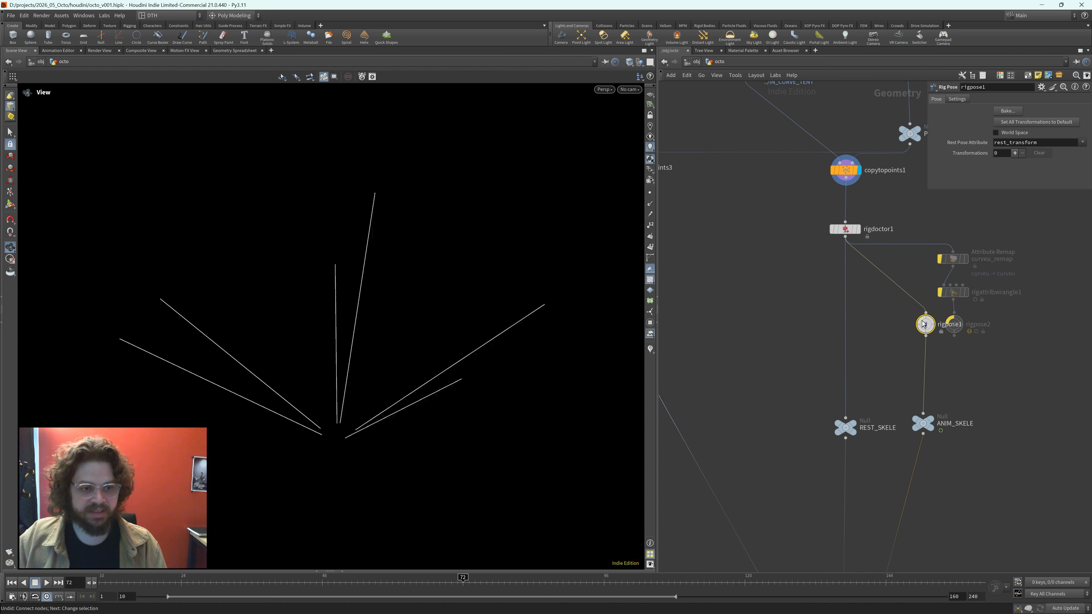
{"action": "left_click_drag", "start_coordinate": [922, 323], "coordinate": [911, 378]}
- Display the jointdeform2 result to show the deformed tentacle meshes
{"action": "scroll", "coordinate": [989, 438], "scroll_direction": "down", "scroll_amount": 1}
{"action": "middle_click_drag", "start_coordinate": [989, 439], "coordinate": [990, 363]}
{"action": "scroll", "coordinate": [941, 479], "scroll_direction": "down", "scroll_amount": 1}
{"action": "middle_click_drag", "start_coordinate": [940, 480], "coordinate": [906, 336]}
{"action": "scroll", "coordinate": [890, 443], "scroll_direction": "up", "scroll_amount": 1}
{"action": "left_click_drag", "start_coordinate": [776, 469], "coordinate": [905, 485]}
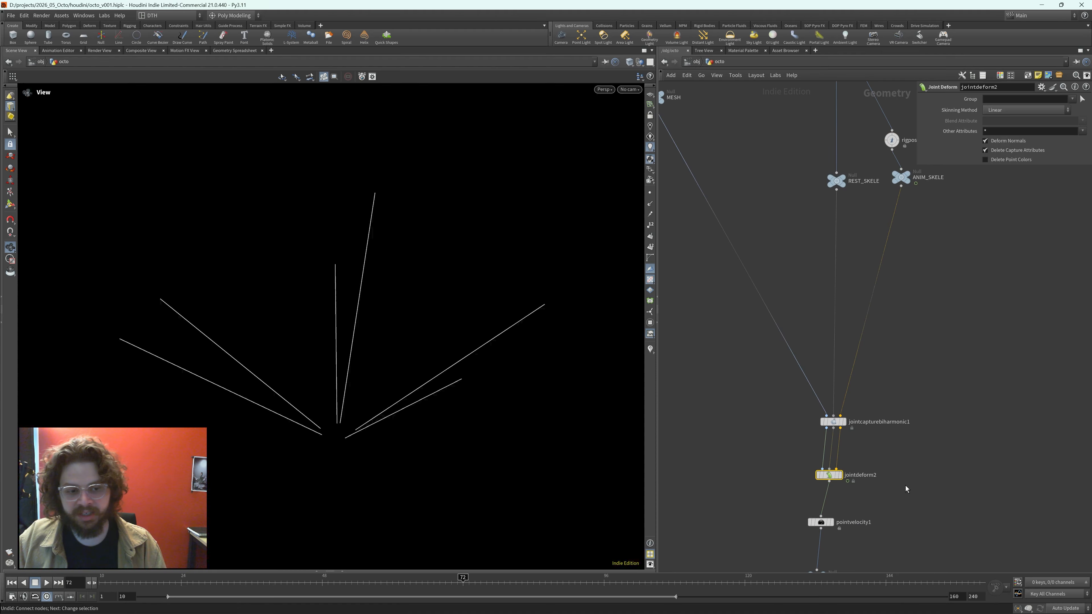
{"action": "key", "text": "r"}
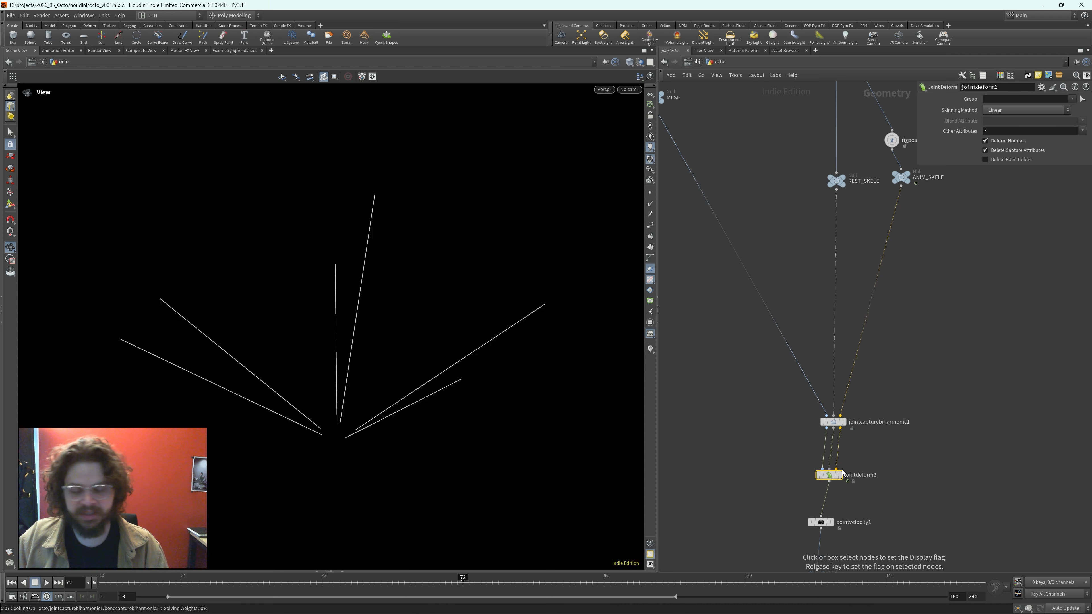
- Activate rigpose1's viewport posing and bend the tall central tentacle by rotating its joints about -9.65 in X
{"action": "middle_click_drag", "start_coordinate": [892, 241], "coordinate": [864, 349]}
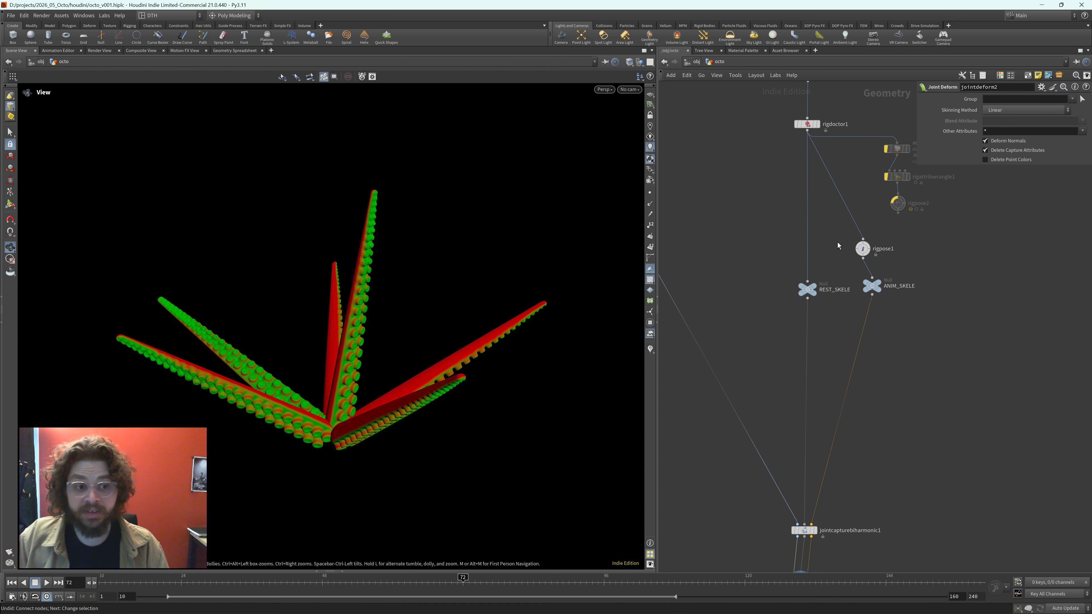
{"action": "left_click", "coordinate": [863, 248]}
{"action": "key", "text": "Return"}
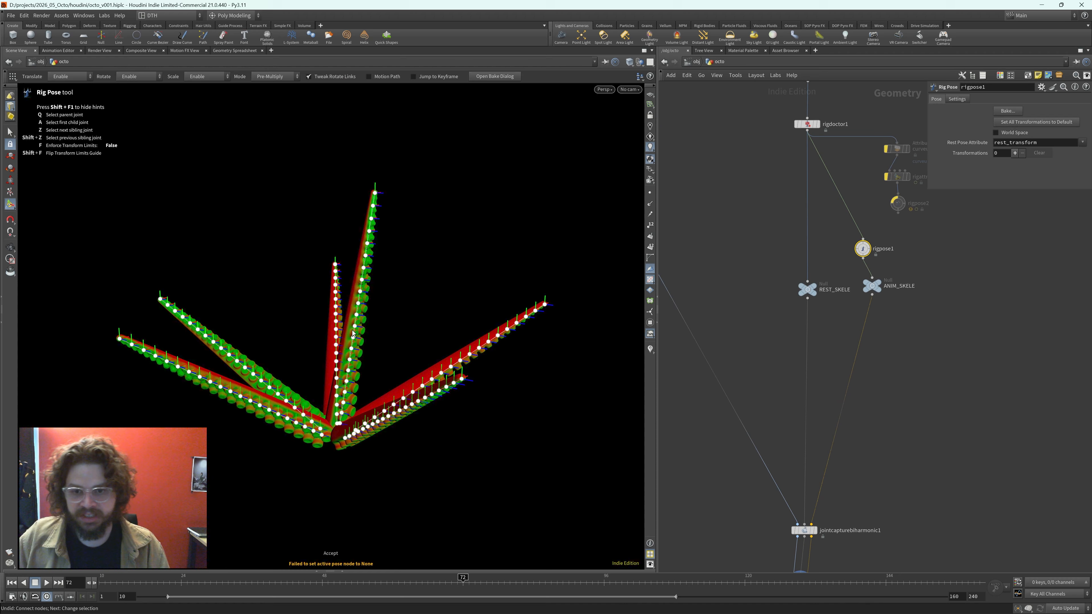
{"action": "left_click_drag", "start_coordinate": [425, 262], "coordinate": [483, 248], "text": "alt"}
{"action": "left_click_drag", "start_coordinate": [327, 162], "coordinate": [411, 291]}
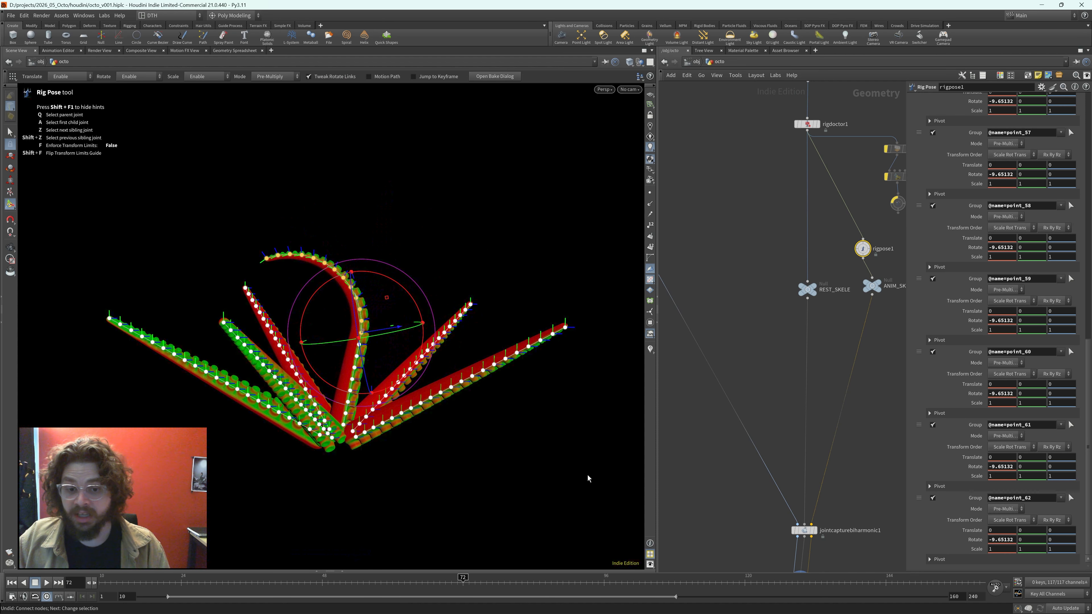
- Bend the long tentacle on the right downward by rotating its outer joints about 13.96 in X
{"action": "left_click_drag", "start_coordinate": [587, 475], "coordinate": [509, 293]}
{"action": "left_click_drag", "start_coordinate": [456, 452], "coordinate": [450, 374], "text": "shift"}
{"action": "left_click_drag", "start_coordinate": [507, 411], "coordinate": [473, 450]}
{"action": "left_click", "coordinate": [496, 364]}
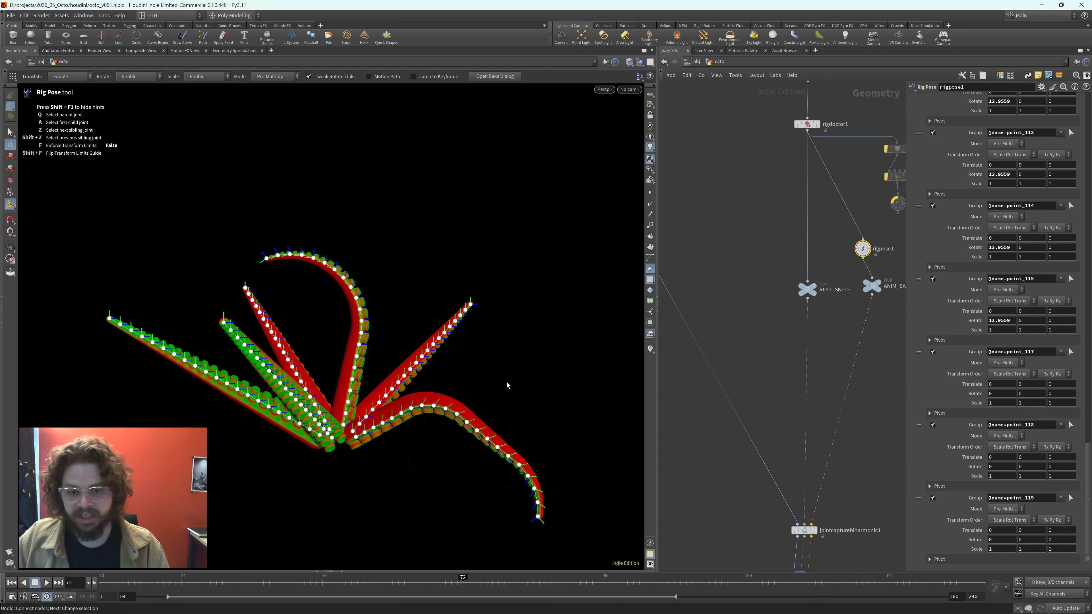
- Curl the end of the drooping tentacle and bend the tip of the tentacle beside it
{"action": "left_click_drag", "start_coordinate": [506, 381], "coordinate": [427, 475]}
{"action": "left_click", "coordinate": [484, 365]}
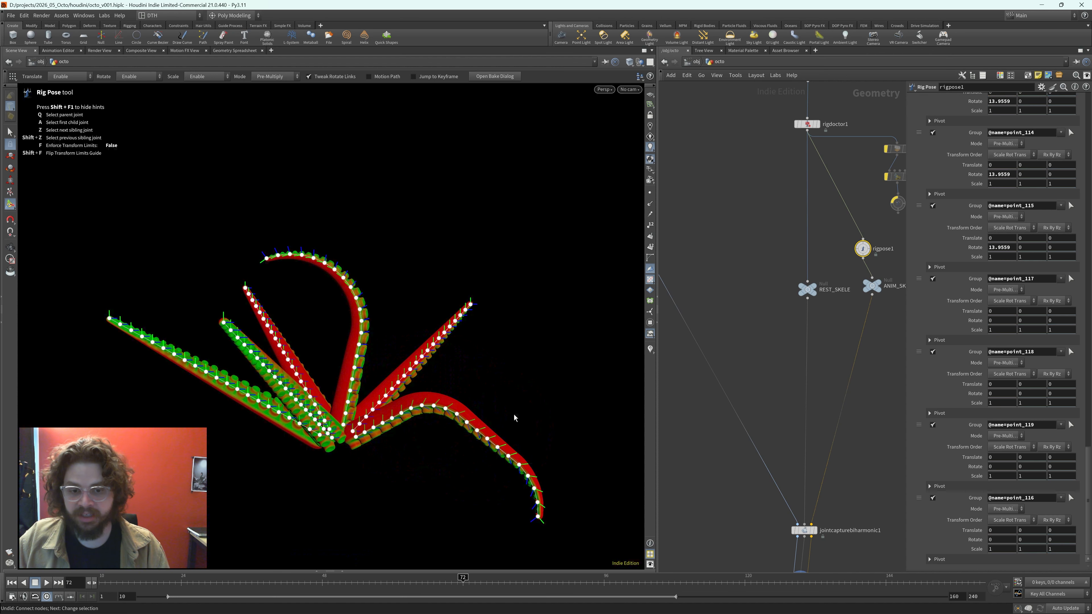
{"action": "left_click_drag", "start_coordinate": [514, 417], "coordinate": [451, 461]}
{"action": "left_click_drag", "start_coordinate": [509, 383], "coordinate": [447, 314]}
{"action": "left_click_drag", "start_coordinate": [374, 284], "coordinate": [479, 357]}
{"action": "left_click_drag", "start_coordinate": [398, 298], "coordinate": [379, 312]}
- Twist the upper part of one straight rear tentacle by rotating its joints about 29.35 in Y
{"action": "left_click_drag", "start_coordinate": [508, 281], "coordinate": [398, 297], "text": "alt"}
{"action": "left_click_drag", "start_coordinate": [389, 242], "coordinate": [470, 354]}
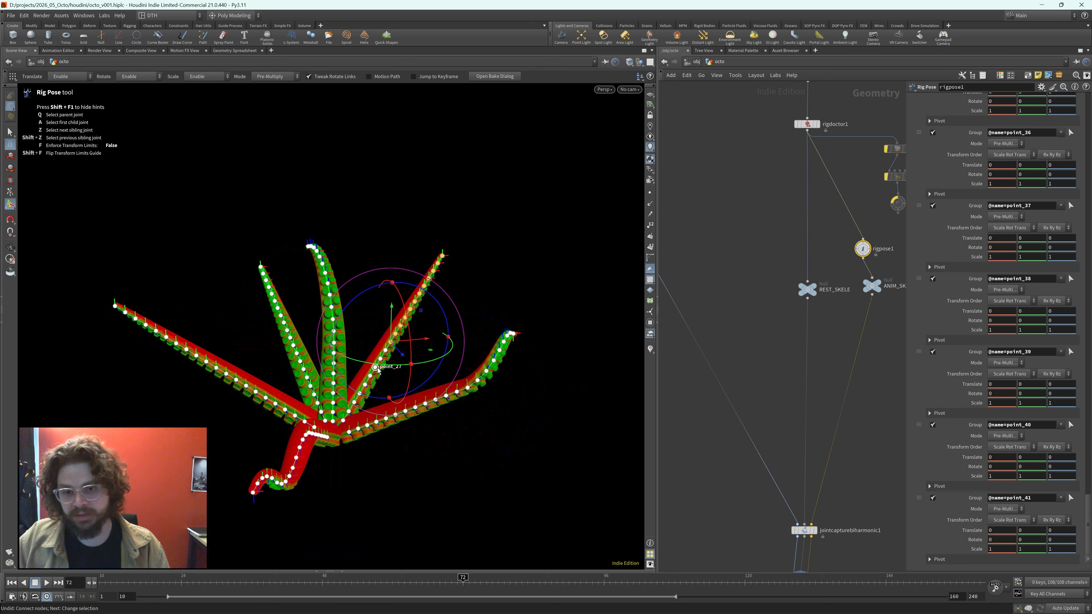
{"action": "left_click_drag", "start_coordinate": [369, 367], "coordinate": [408, 373]}
{"action": "left_click", "coordinate": [512, 245]}
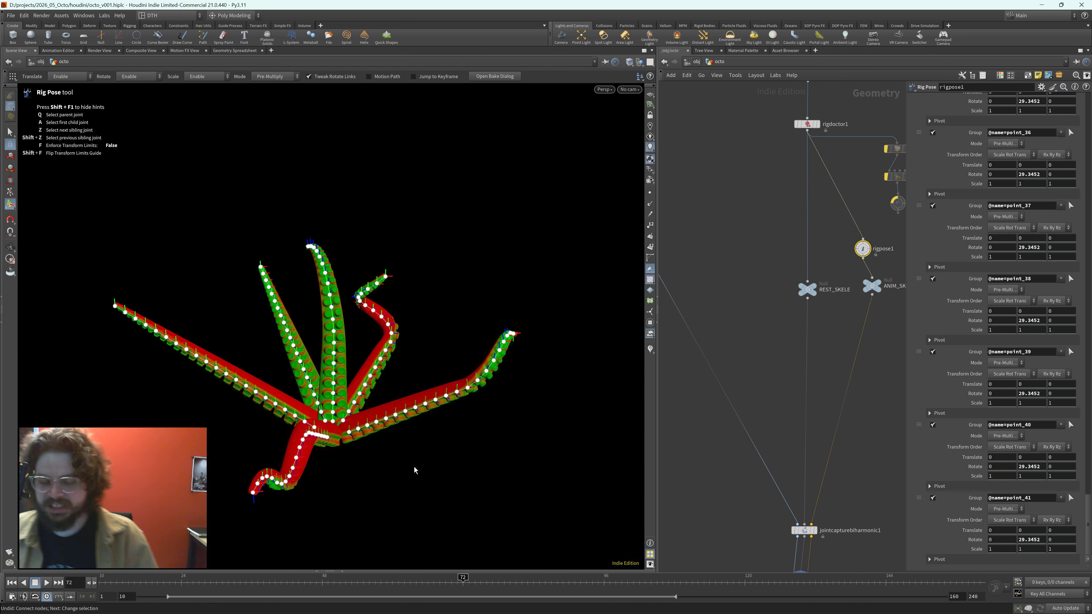
- Delete rigpose1 and insert the re-enabled rigattribwrangle1 between rigdoctor1 and ANIM_SKELE
{"action": "middle_click_drag", "start_coordinate": [883, 387], "coordinate": [802, 465]}
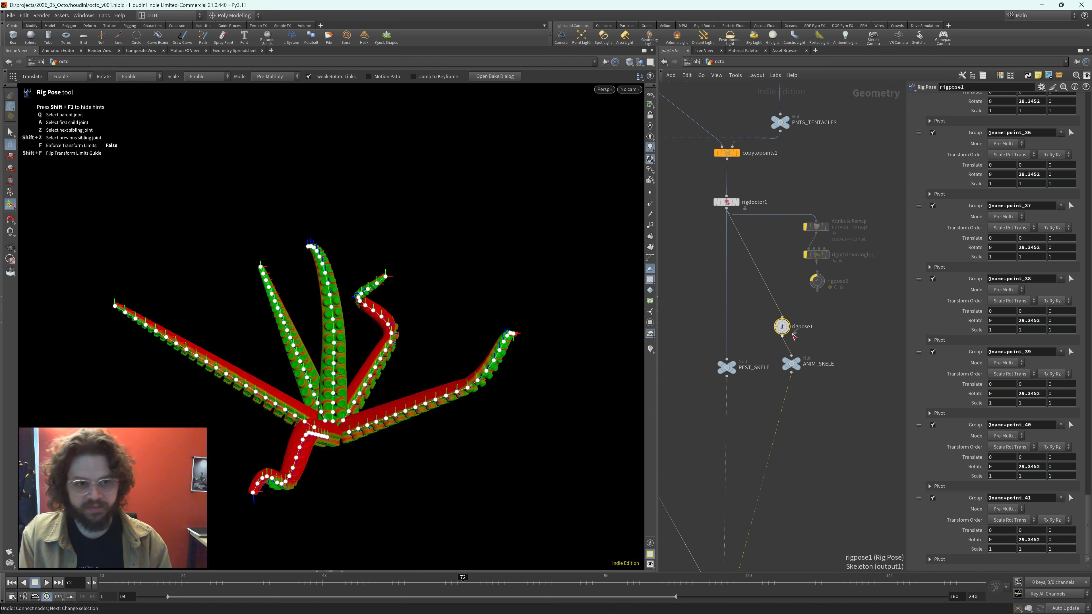
{"action": "key", "text": "Delete"}
{"action": "middle_click_drag", "start_coordinate": [854, 281], "coordinate": [864, 333]}
{"action": "scroll", "coordinate": [838, 315], "scroll_direction": "up", "scroll_amount": 2}
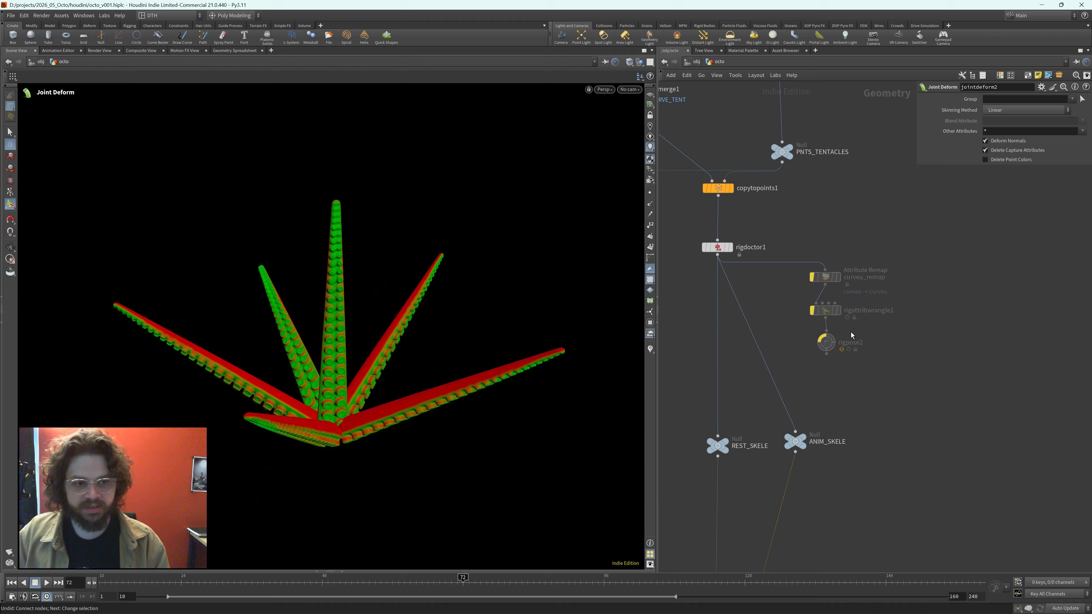
{"action": "scroll", "coordinate": [850, 332], "scroll_direction": "up", "scroll_amount": 2}
{"action": "left_click_drag", "start_coordinate": [815, 310], "coordinate": [765, 334]}
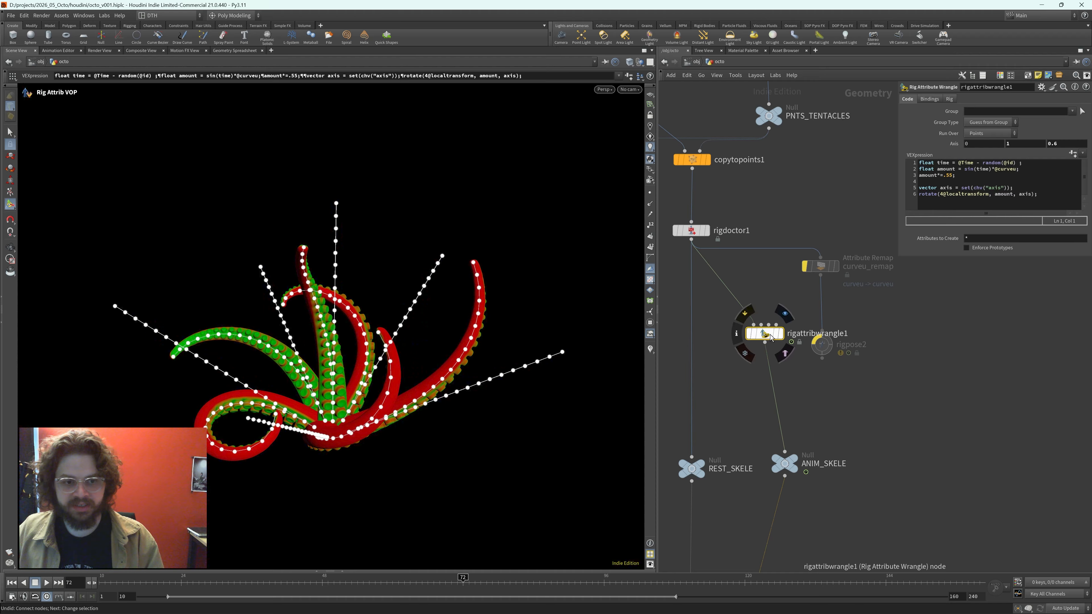
{"action": "left_click_drag", "start_coordinate": [765, 334], "coordinate": [749, 328]}
- Play the tentacle animation from frame 10 and display rigattribwrangle1's animated curves
{"action": "left_click_drag", "start_coordinate": [171, 582], "coordinate": [101, 584]}
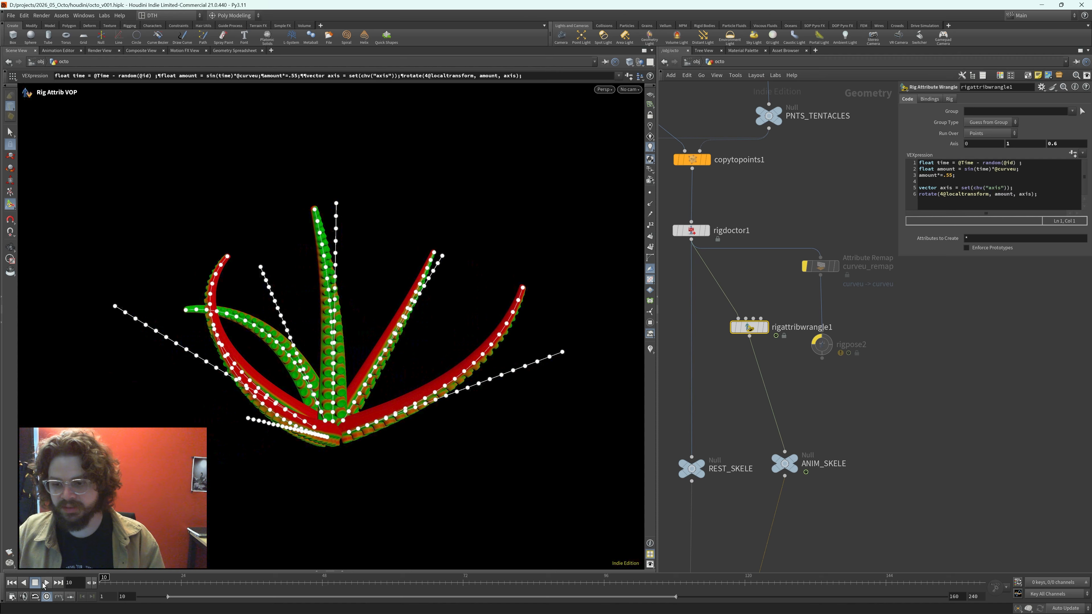
{"action": "left_click", "coordinate": [46, 583]}
{"action": "left_click_drag", "start_coordinate": [721, 362], "coordinate": [773, 326]}
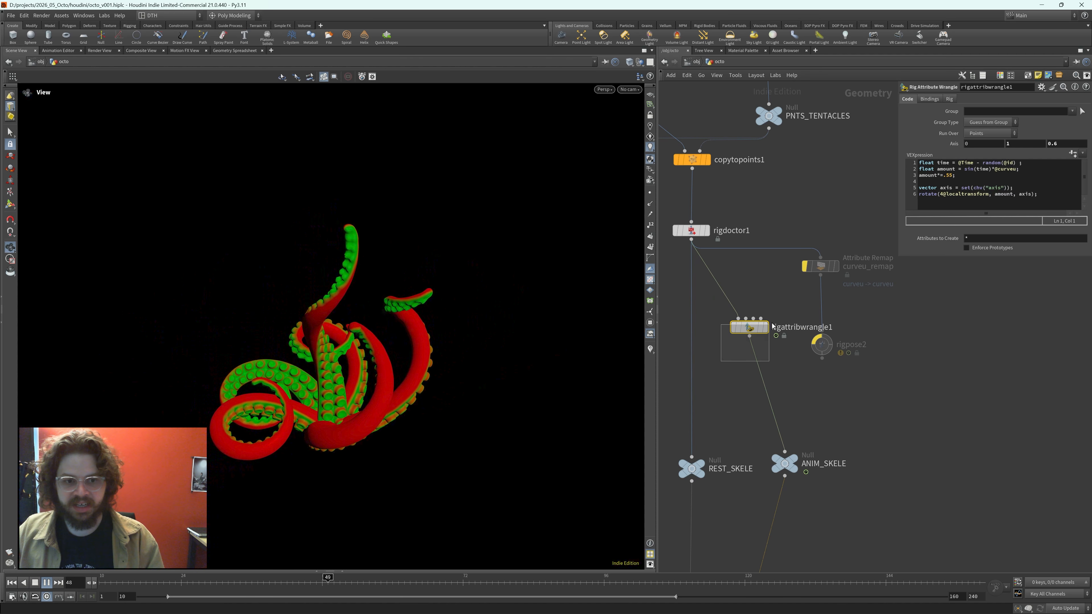
{"action": "left_click", "coordinate": [766, 327]}
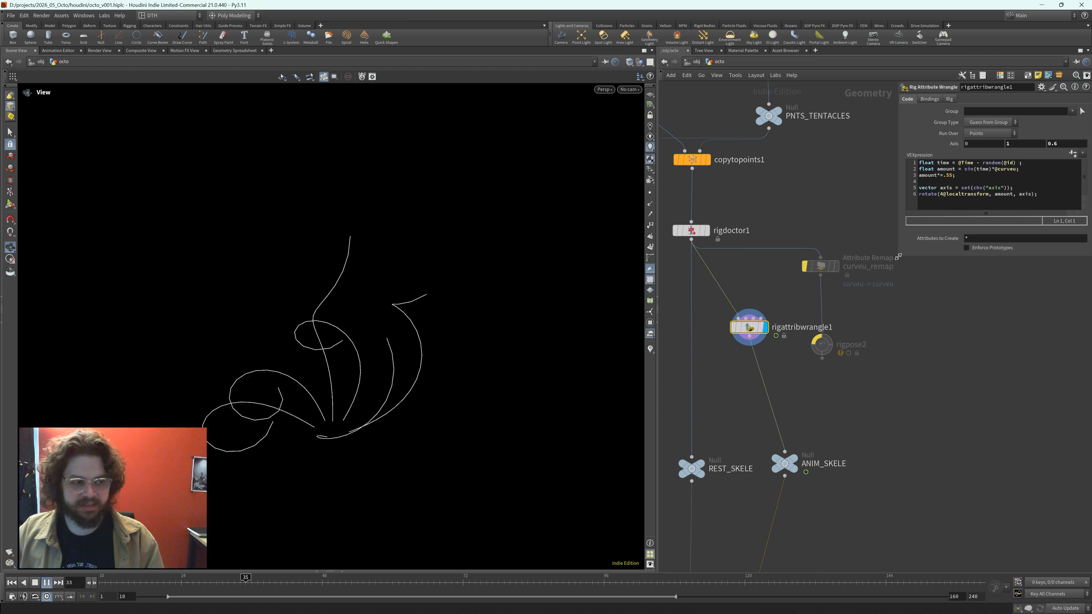
- Move curveu_remap and rigpose2 aside, place rigattribwrangle1 directly above ANIM_SKELE, and stop playback
{"action": "left_click_drag", "start_coordinate": [898, 257], "coordinate": [878, 275]}
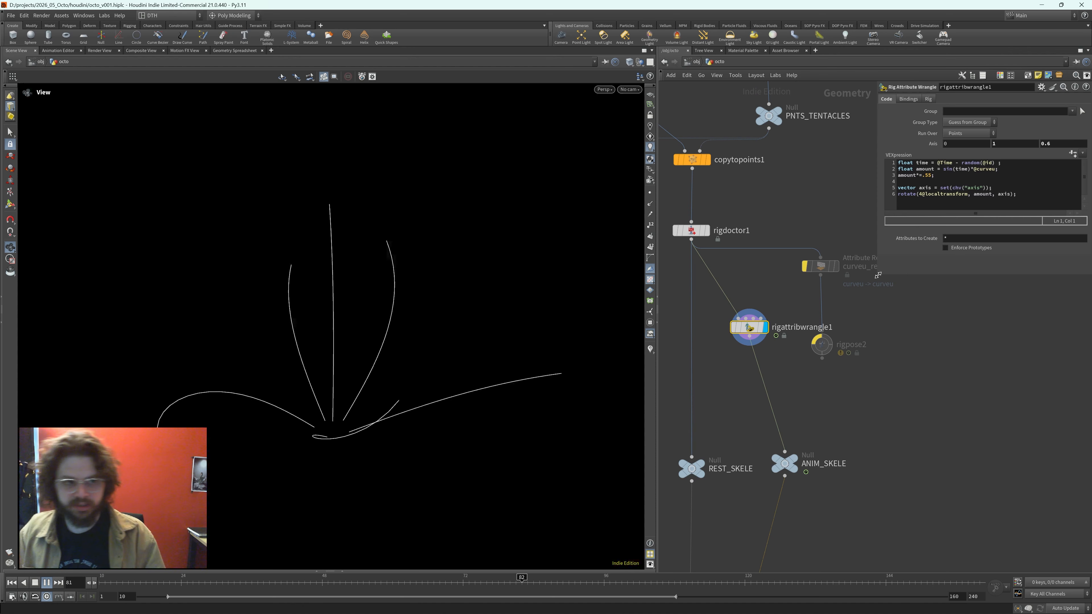
{"action": "left_click_drag", "start_coordinate": [829, 349], "coordinate": [893, 298]}
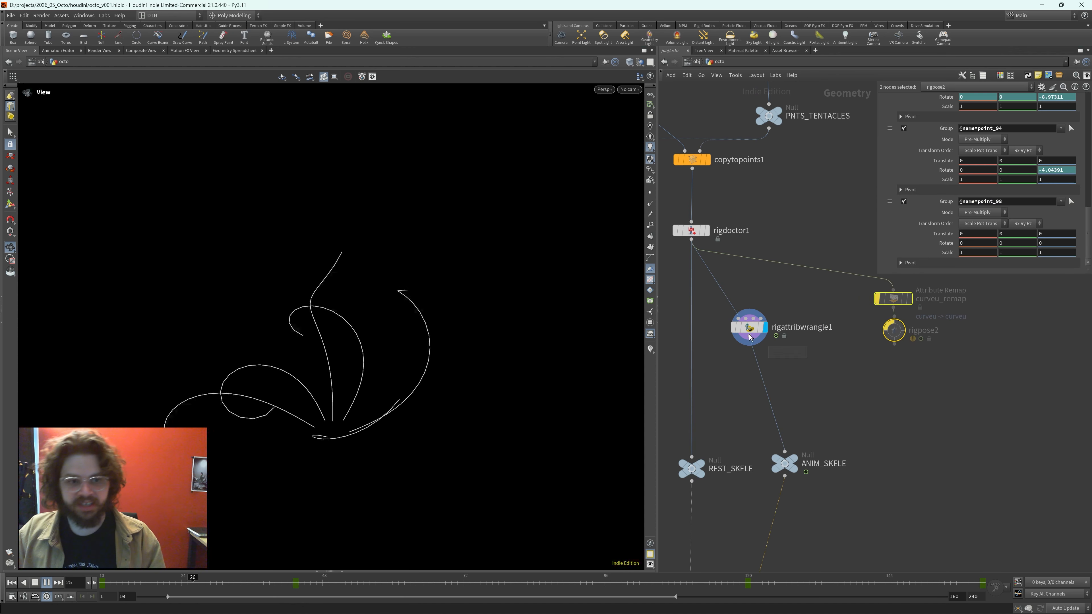
{"action": "left_click_drag", "start_coordinate": [749, 337], "coordinate": [787, 363]}
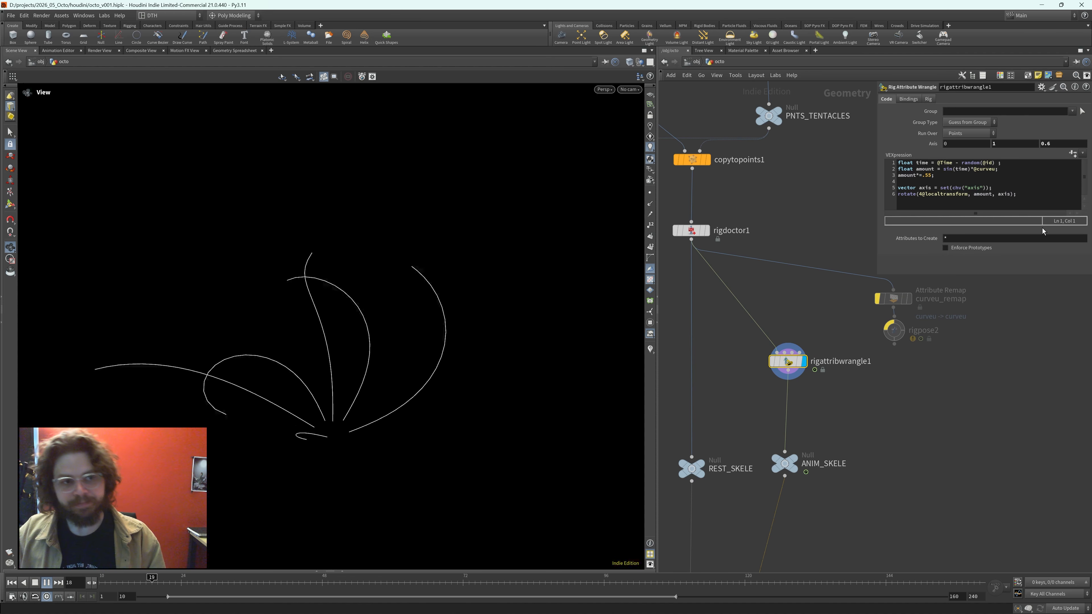
{"action": "left_click", "coordinate": [36, 583]}
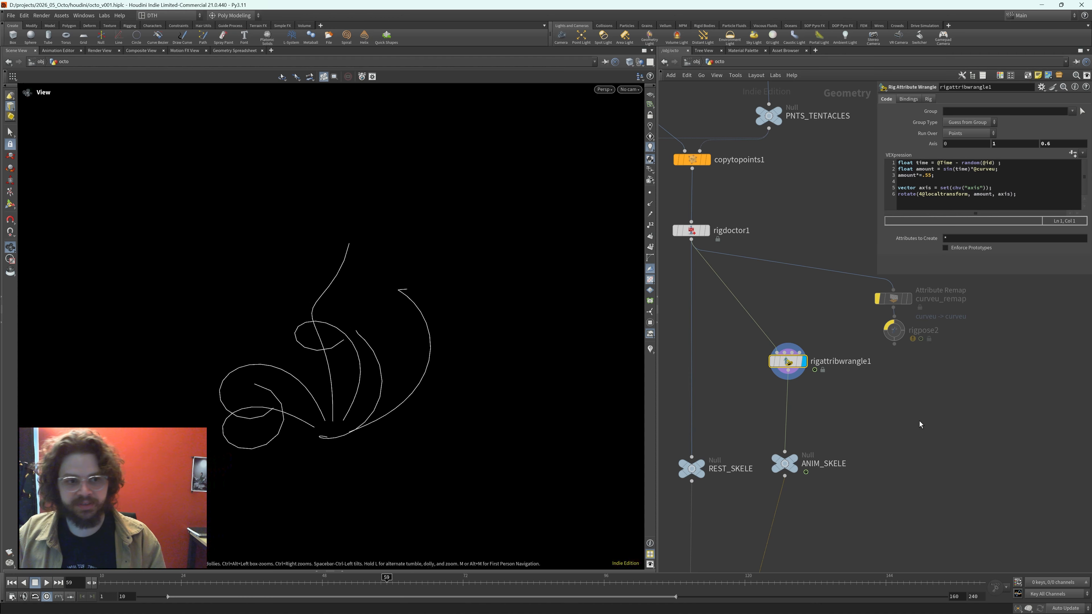
- Enlarge rigattribwrangle1's parameter area and VEX code text, and widen the network pane
{"action": "middle_click_drag", "start_coordinate": [919, 425], "coordinate": [871, 486]}
{"action": "left_click_drag", "start_coordinate": [876, 279], "coordinate": [778, 363]}
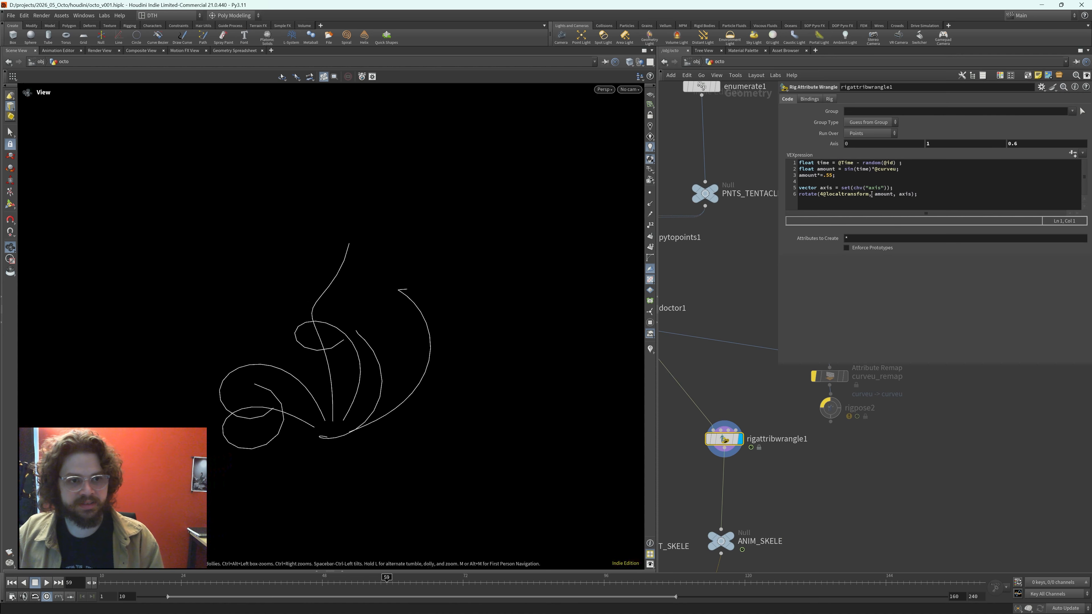
{"action": "left_click", "coordinate": [872, 194]}
{"action": "scroll", "coordinate": [871, 194], "scroll_direction": "up", "scroll_amount": 6, "text": "ctrl"}
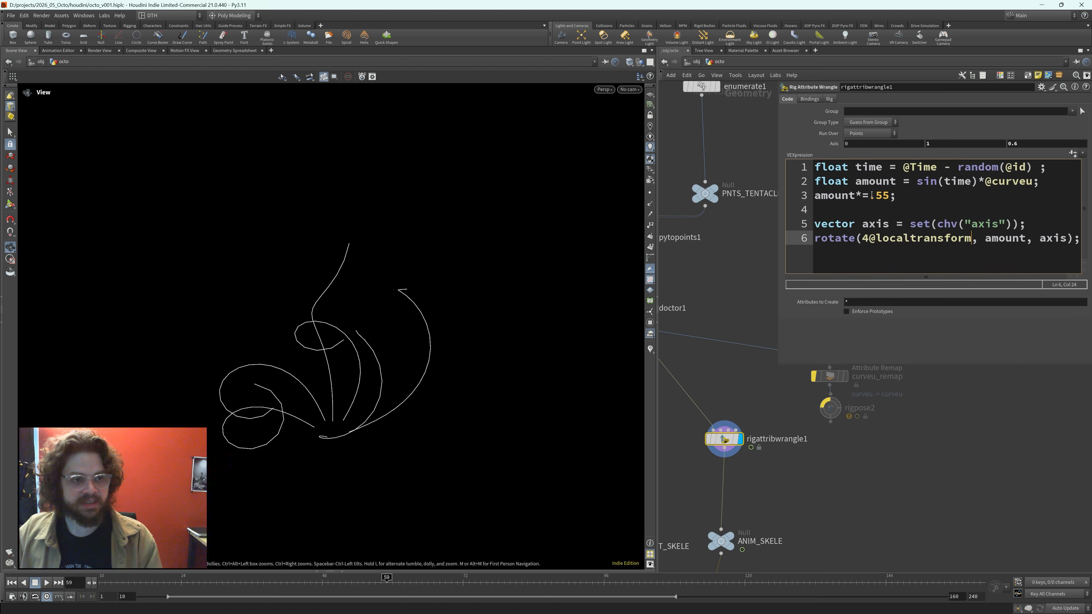
{"action": "left_click_drag", "start_coordinate": [779, 364], "coordinate": [676, 381]}
{"action": "left_click", "coordinate": [919, 462]}
{"action": "middle_click_drag", "start_coordinate": [919, 462], "coordinate": [975, 487]}
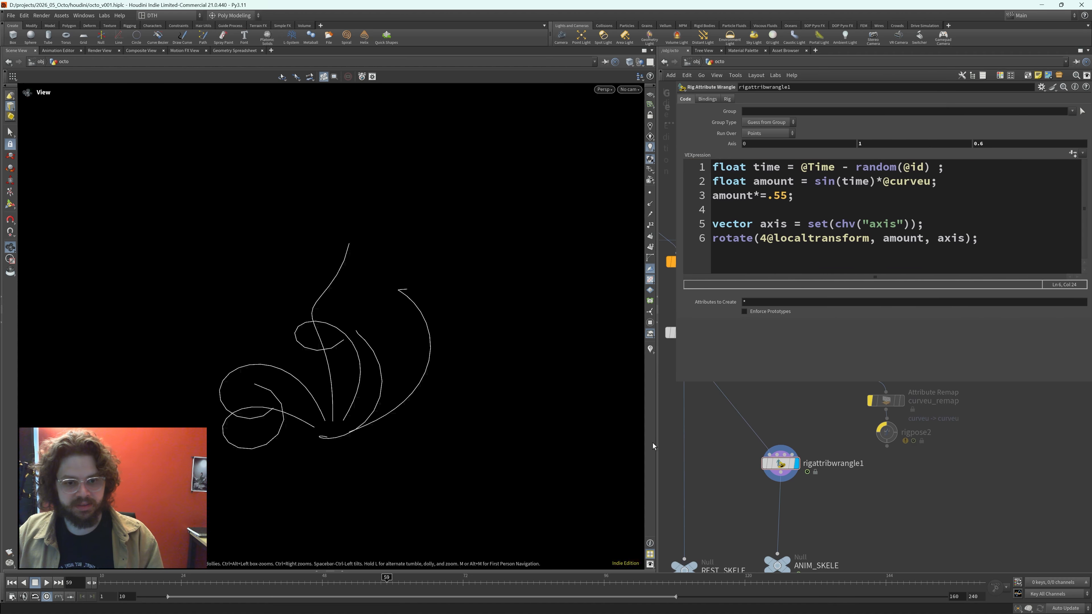
{"action": "left_click_drag", "start_coordinate": [652, 446], "coordinate": [530, 446]}
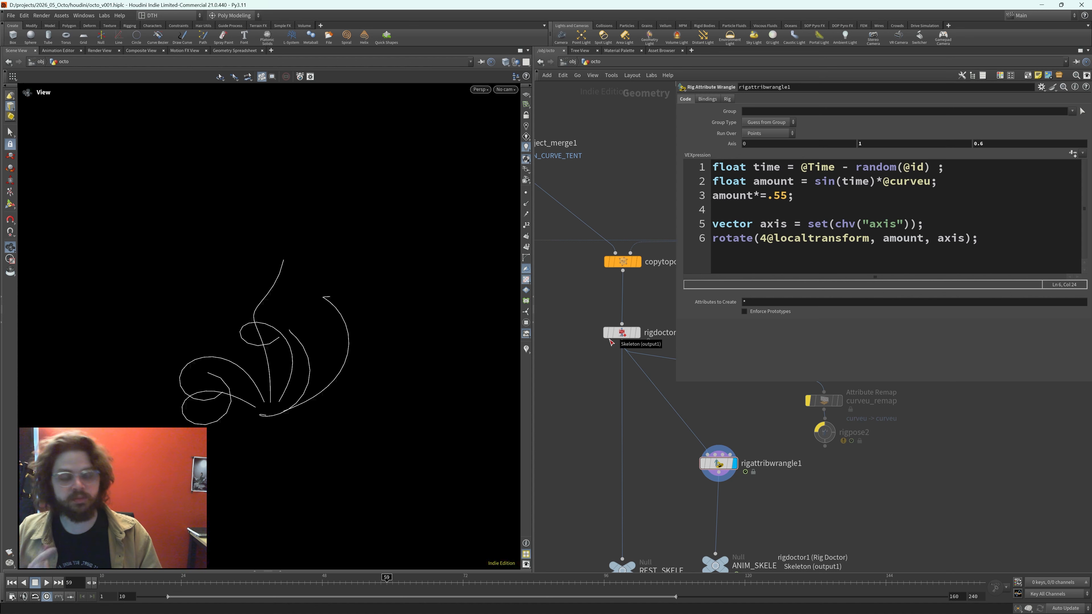
- Return to the tentacle curve setup and show the resample2 node's Curve U Attribute setting
{"action": "middle_click_drag", "start_coordinate": [567, 224], "coordinate": [673, 481]}
{"action": "scroll", "coordinate": [629, 316], "scroll_direction": "down", "scroll_amount": 4}
{"action": "middle_click_drag", "start_coordinate": [628, 331], "coordinate": [818, 511]}
{"action": "middle_click_drag", "start_coordinate": [610, 241], "coordinate": [699, 475]}
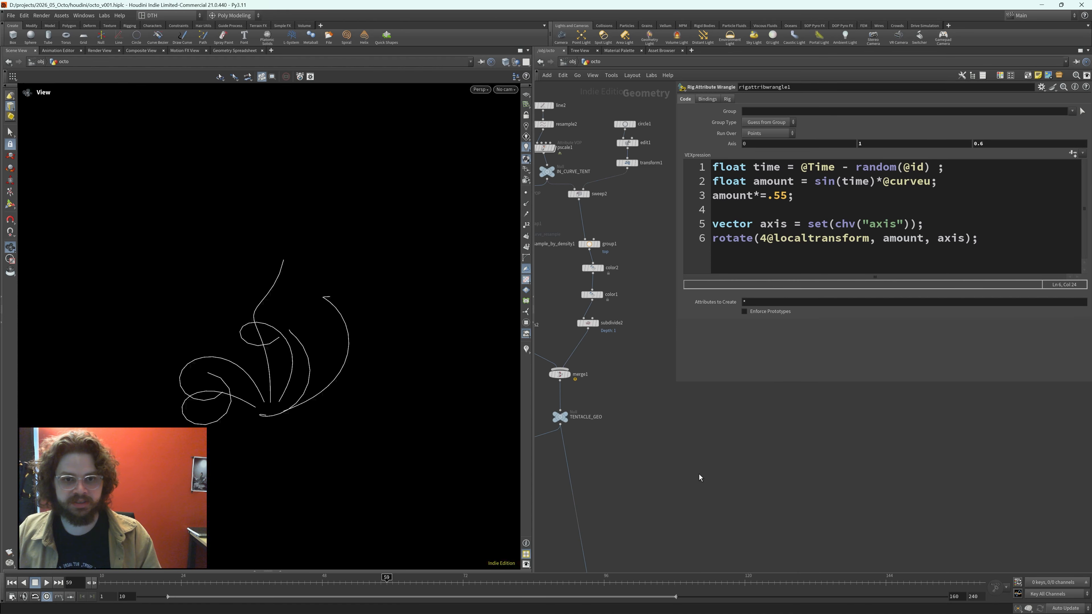
{"action": "middle_click_drag", "start_coordinate": [597, 217], "coordinate": [609, 251]}
{"action": "left_click", "coordinate": [554, 157]}
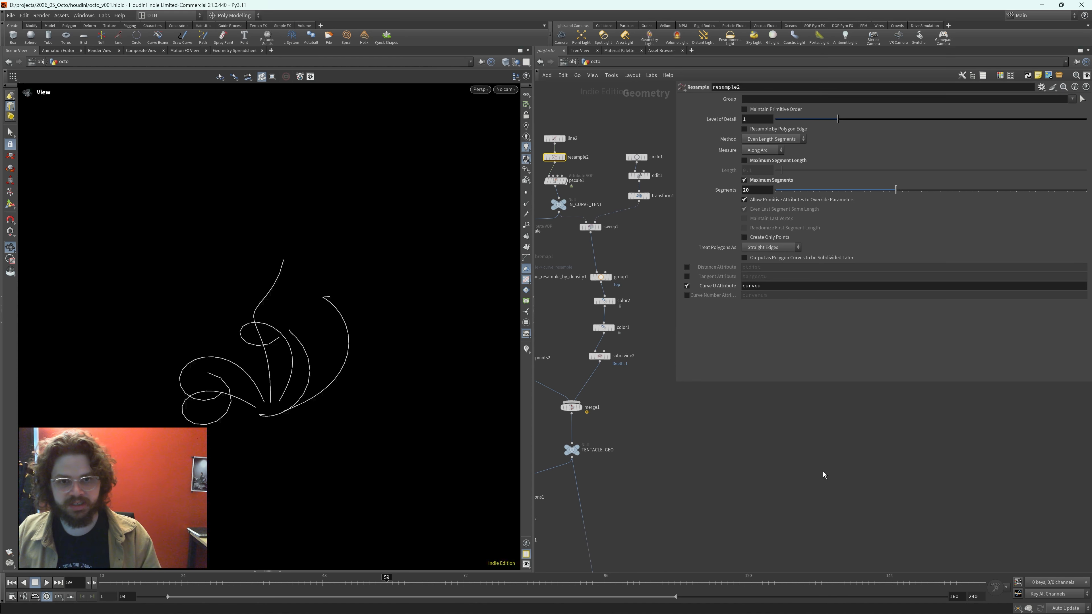
- Display rigdoctor1 and visualize its curveu point attribute from the node info
{"action": "middle_click_drag", "start_coordinate": [824, 476], "coordinate": [691, 352]}
{"action": "middle_click_drag", "start_coordinate": [671, 411], "coordinate": [599, 215]}
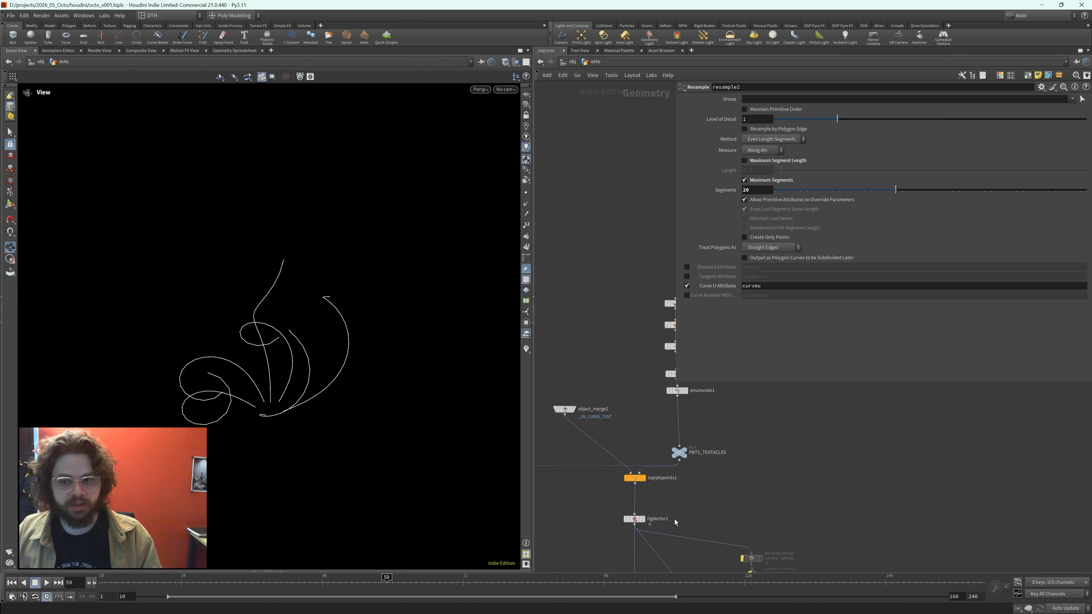
{"action": "middle_click_drag", "start_coordinate": [684, 504], "coordinate": [639, 382]}
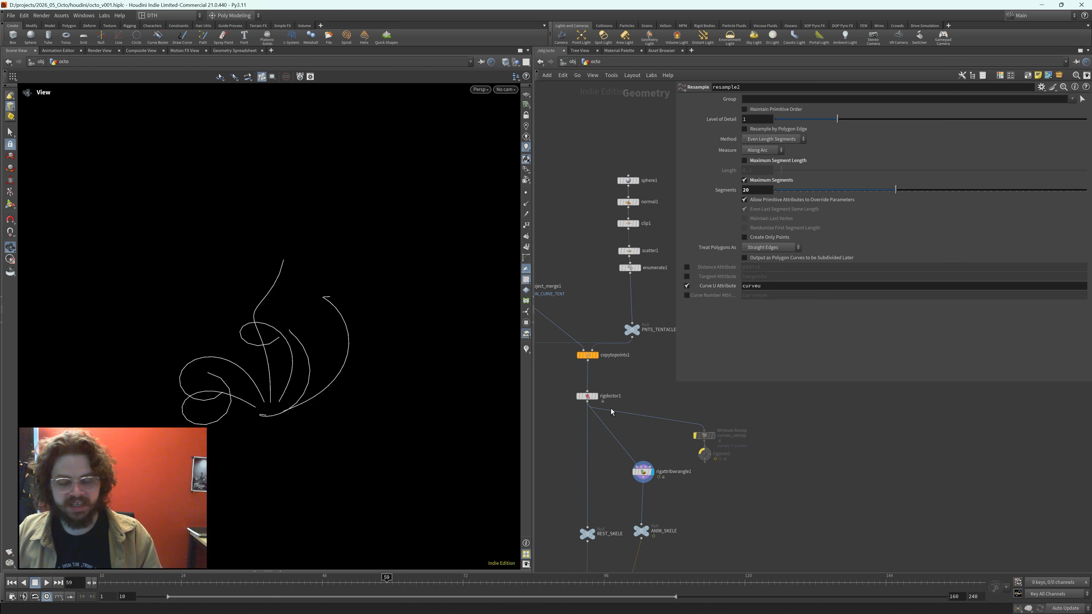
{"action": "left_click_drag", "start_coordinate": [564, 392], "coordinate": [626, 419]}
{"action": "left_click", "coordinate": [597, 397]}
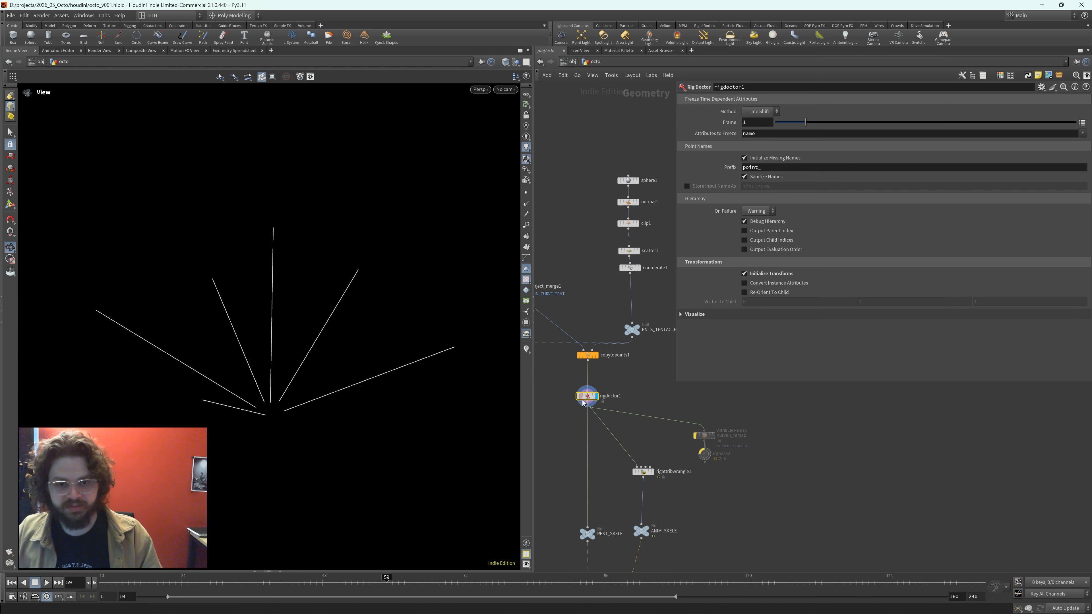
{"action": "left_click", "coordinate": [571, 397]}
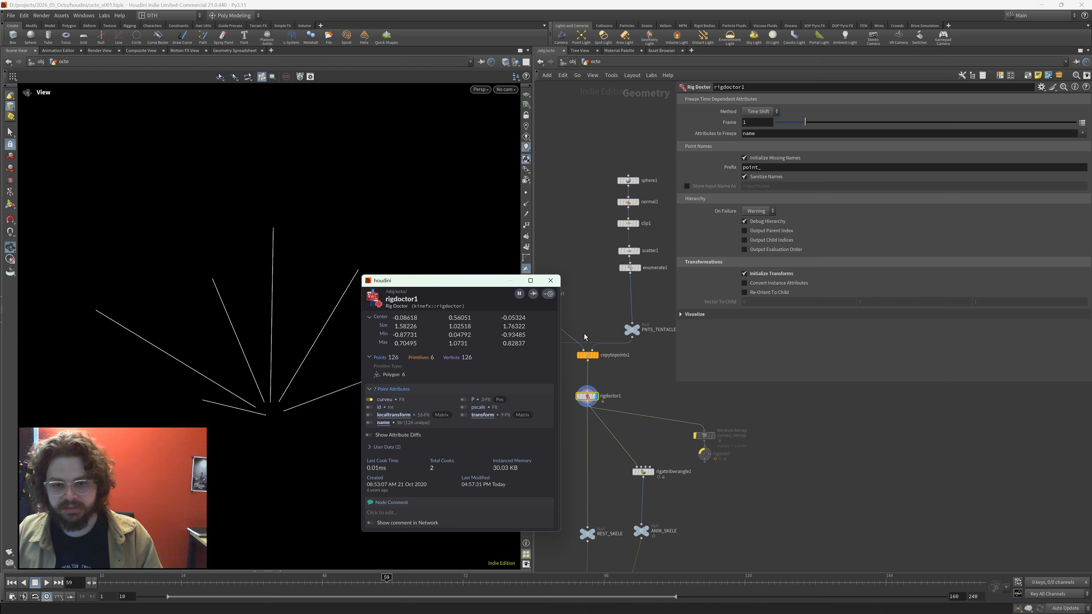
{"action": "left_click", "coordinate": [551, 281]}
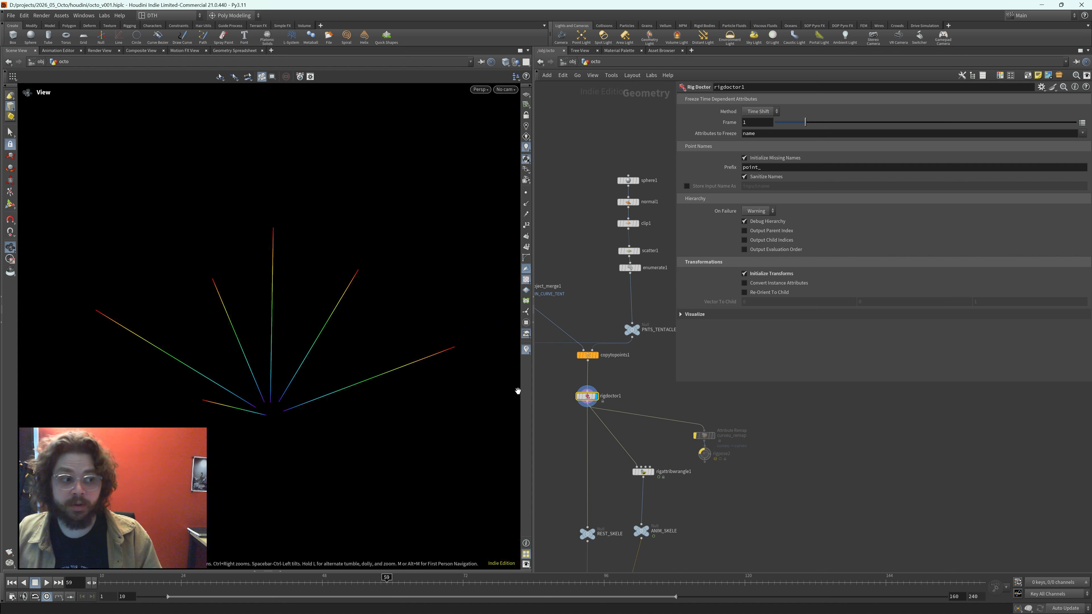
- Open rigattribwrangle1's VEX code and examine the time and amount lines, followed by the axis and rotate lines
{"action": "left_click_drag", "start_coordinate": [662, 440], "coordinate": [662, 439]}
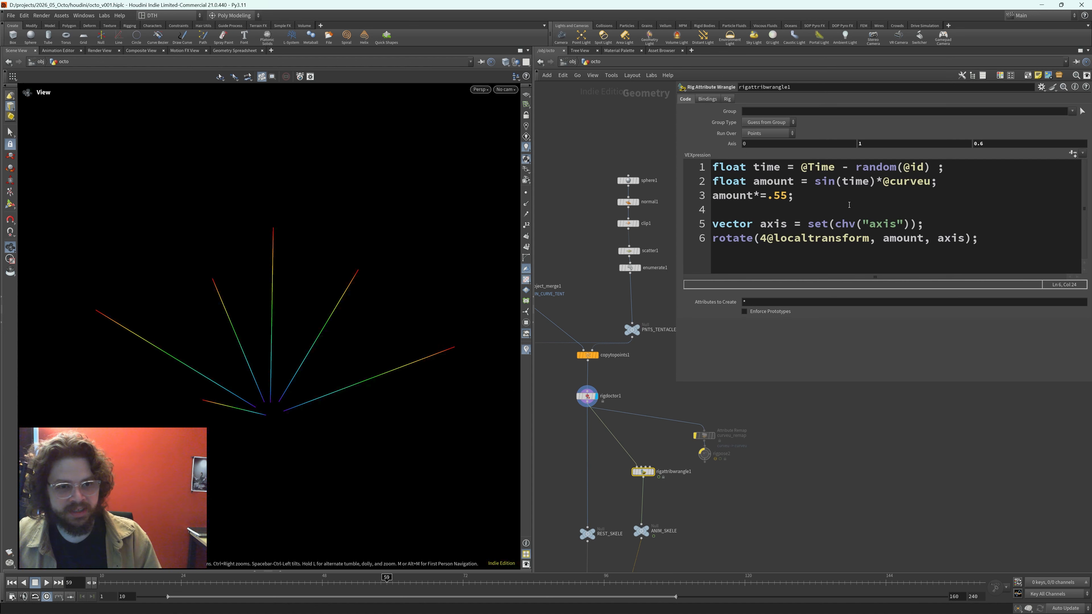
{"action": "left_click_drag", "start_coordinate": [849, 205], "coordinate": [694, 153]}
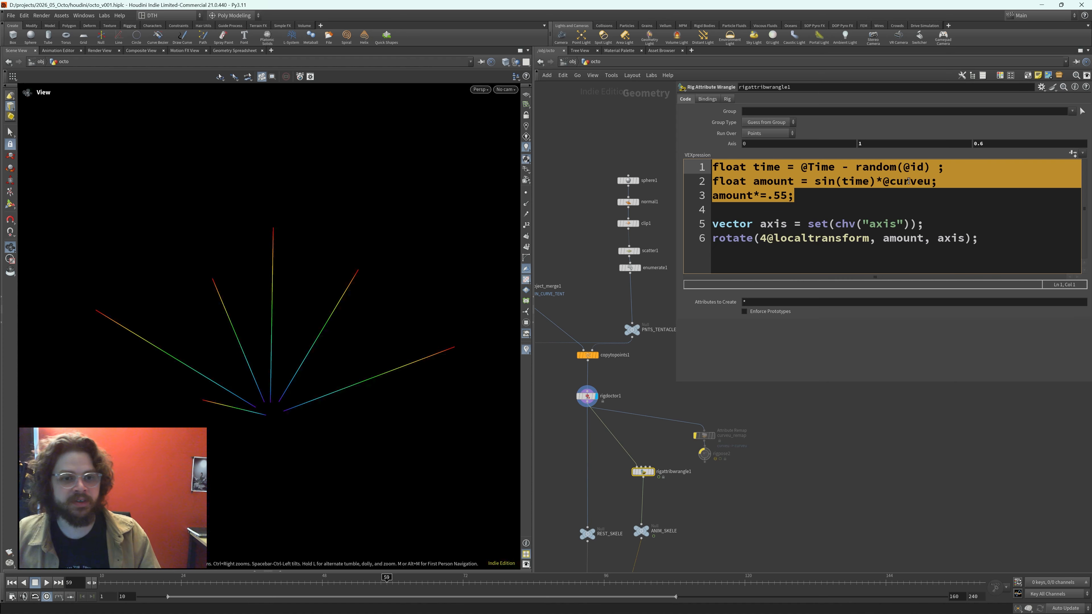
{"action": "left_click", "coordinate": [855, 215]}
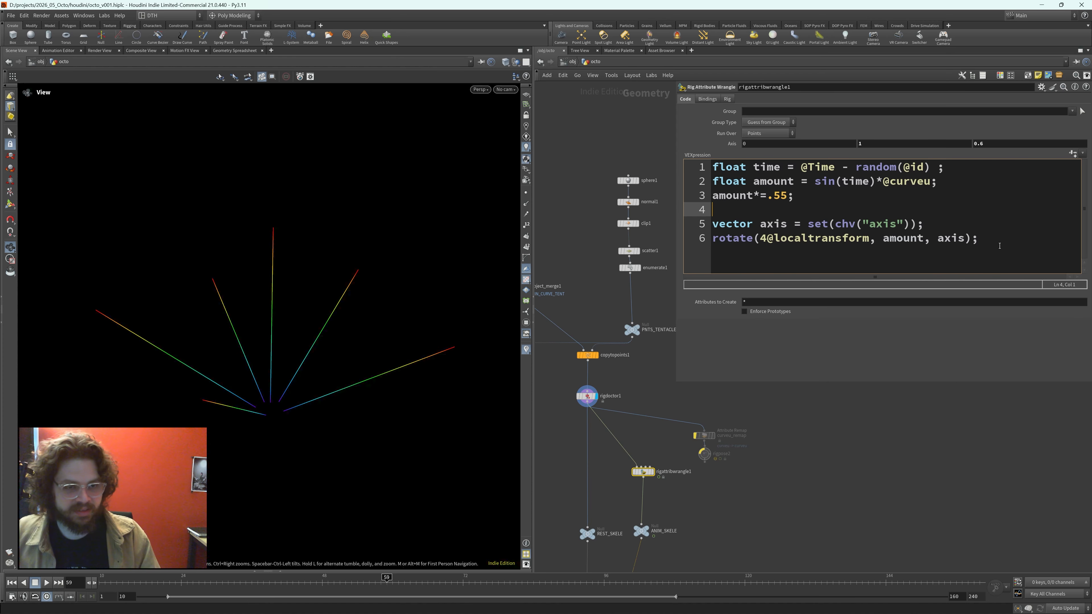
{"action": "left_click_drag", "start_coordinate": [985, 243], "coordinate": [722, 228]}
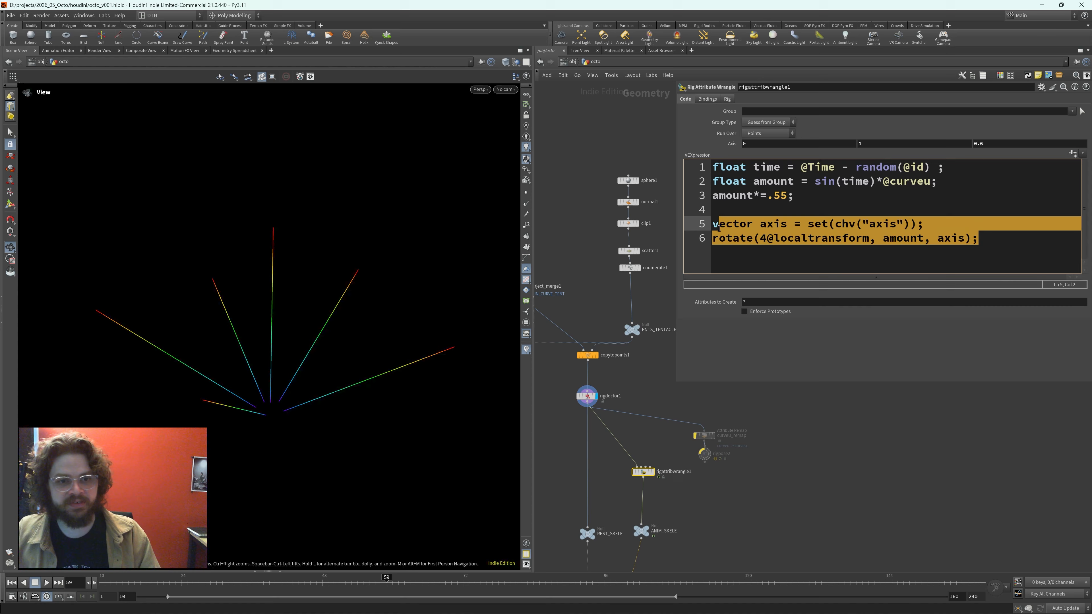
- Separate the rotate line from the axis line with a blank line and enlarge the wrangle's parameter area
{"action": "left_click", "coordinate": [872, 272]}
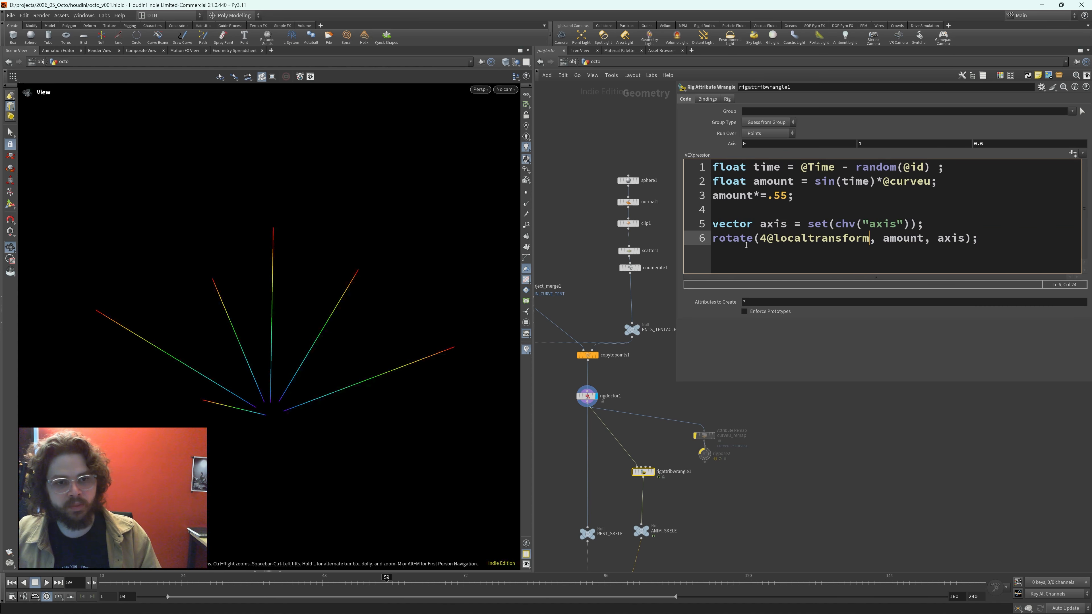
{"action": "left_click", "coordinate": [714, 239]}
{"action": "key", "text": "Return"}
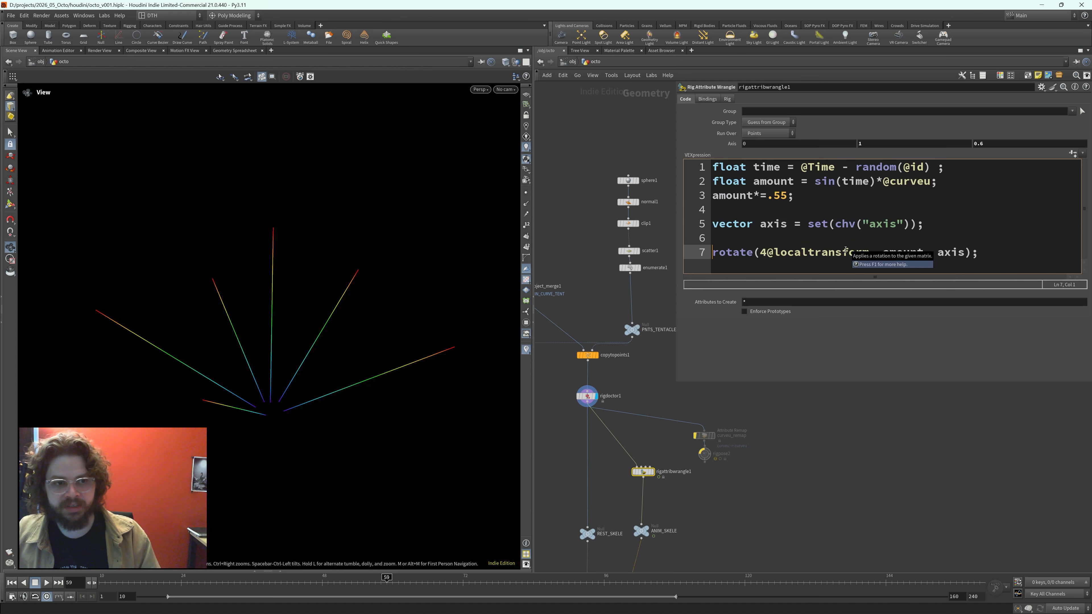
{"action": "left_click_drag", "start_coordinate": [795, 384], "coordinate": [791, 437]}
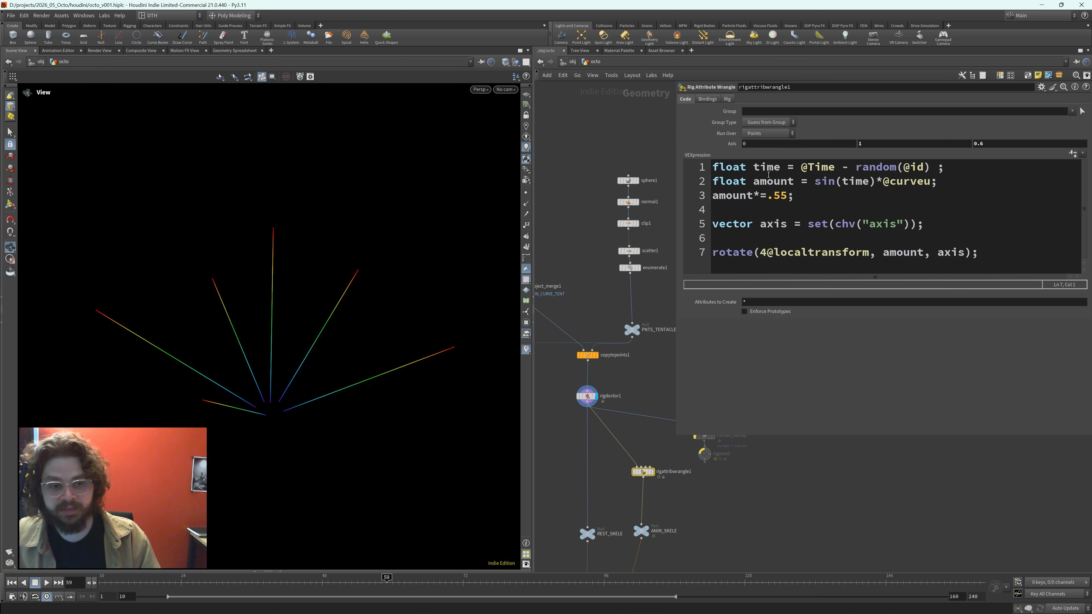
- Examine the rotate function and its localtransform, amount and axis arguments in the VEX code
{"action": "double_click", "coordinate": [715, 253]}
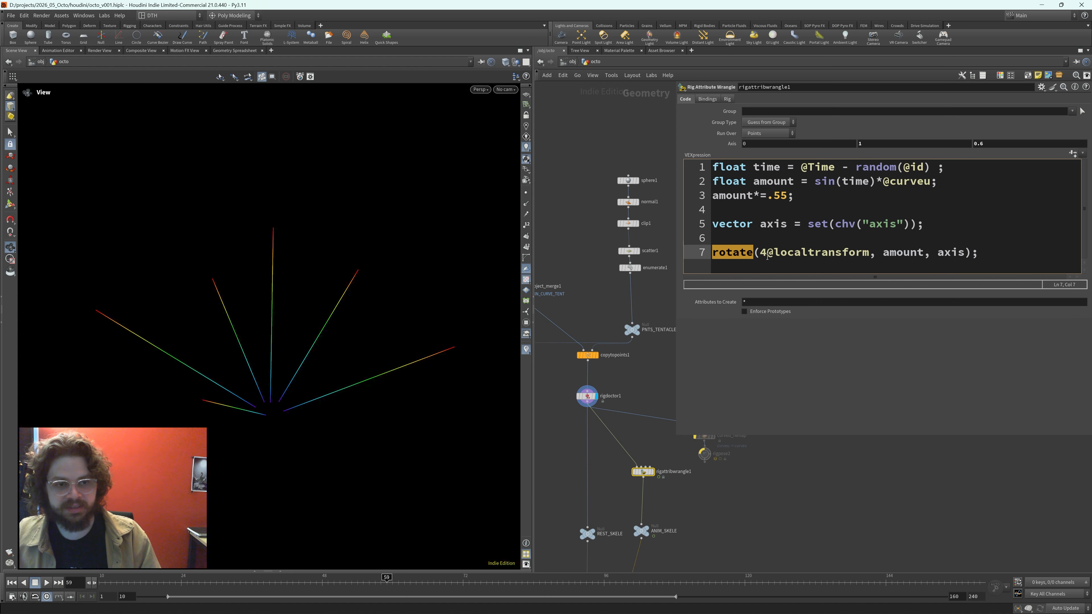
{"action": "left_click_drag", "start_coordinate": [760, 253], "coordinate": [872, 257]}
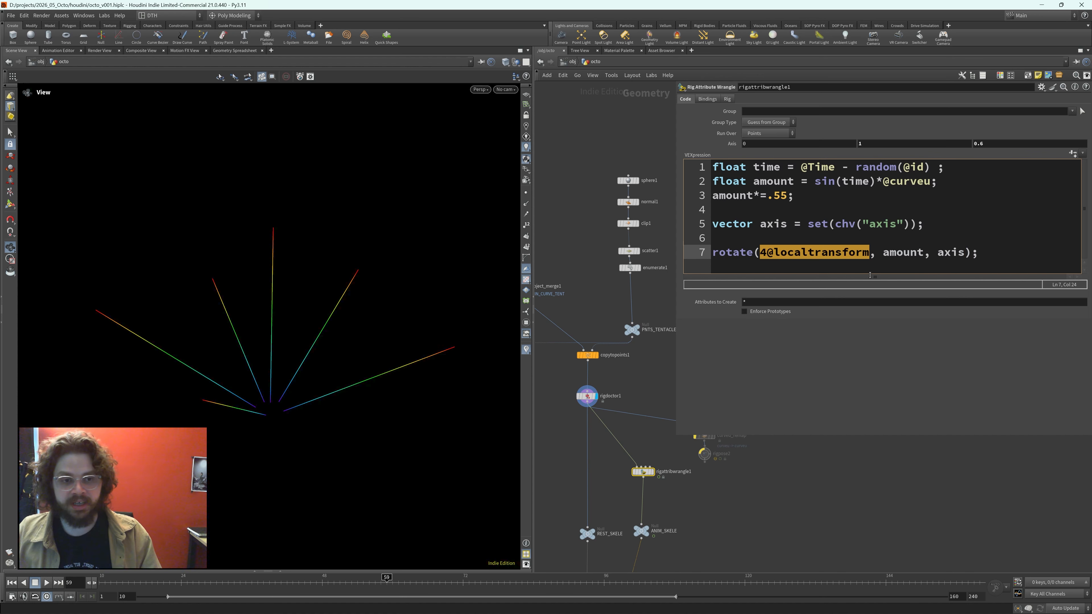
{"action": "middle_click", "coordinate": [583, 402]}
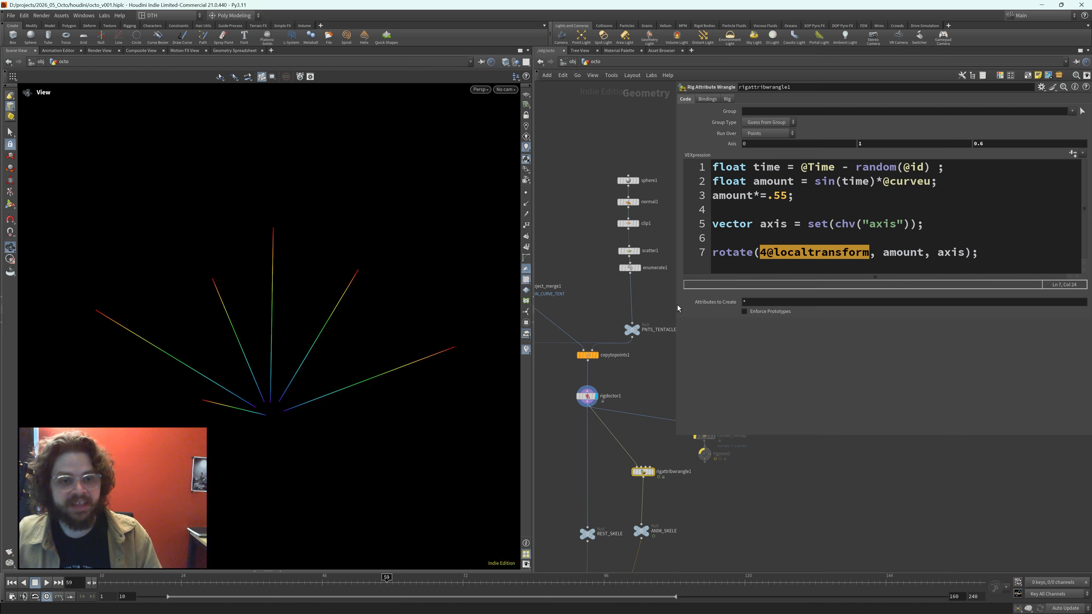
{"action": "left_click_drag", "start_coordinate": [883, 253], "coordinate": [964, 254]}
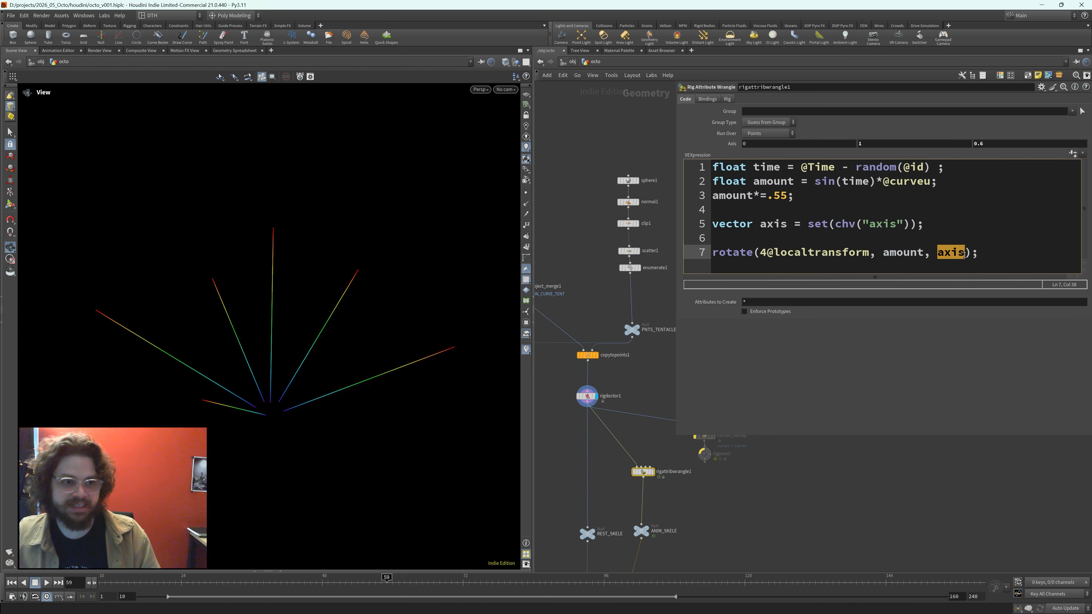
{"action": "double_click", "coordinate": [889, 253]}
{"action": "left_click_drag", "start_coordinate": [944, 253], "coordinate": [958, 253]}
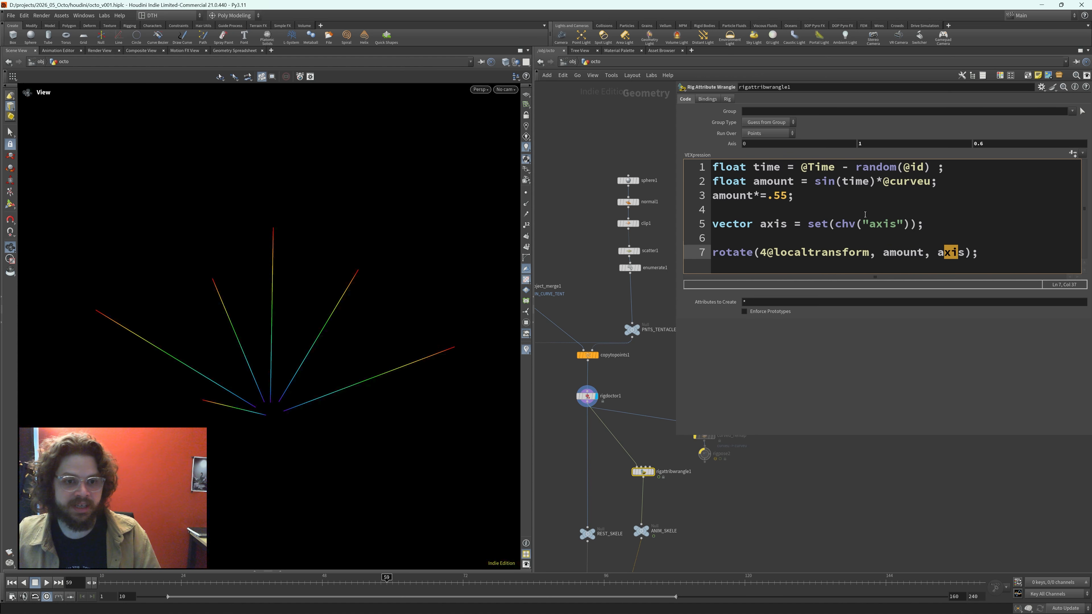
- Comment out the existing time, amount and axis lines as a block, leaving the rotate line active
{"action": "left_click", "coordinate": [712, 168]}
{"action": "key", "text": "Return"}
{"action": "key", "text": "Up"}
{"action": "type", "text": "/*"}
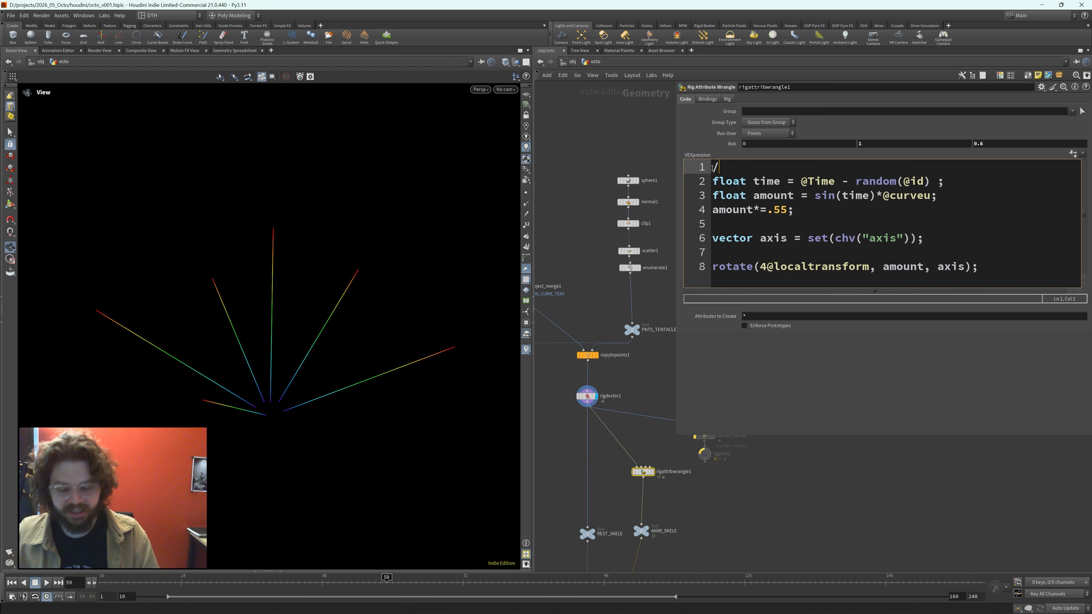
{"action": "left_click", "coordinate": [720, 253]}
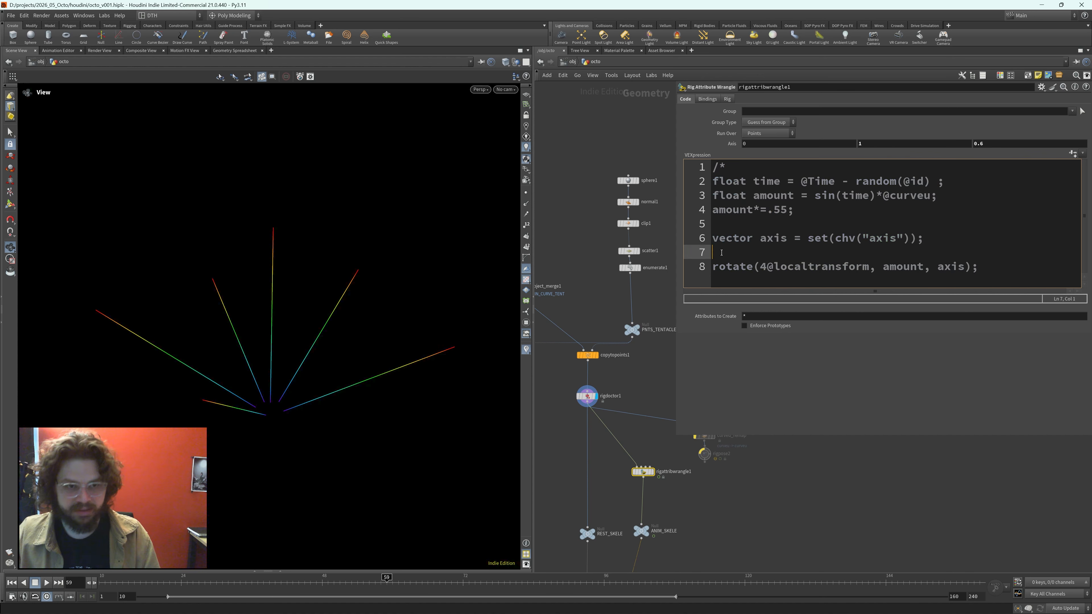
{"action": "type", "text": "*/"}
{"action": "key", "text": "Return"}
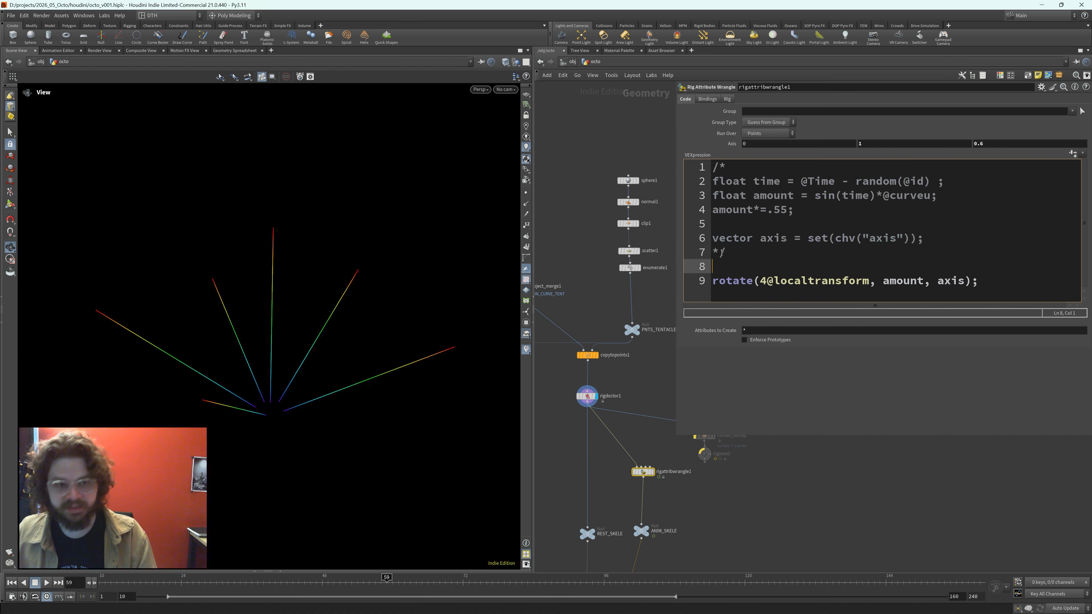
- Declare "float amount = 15;" above the rotate line
{"action": "type", "text": "float "}
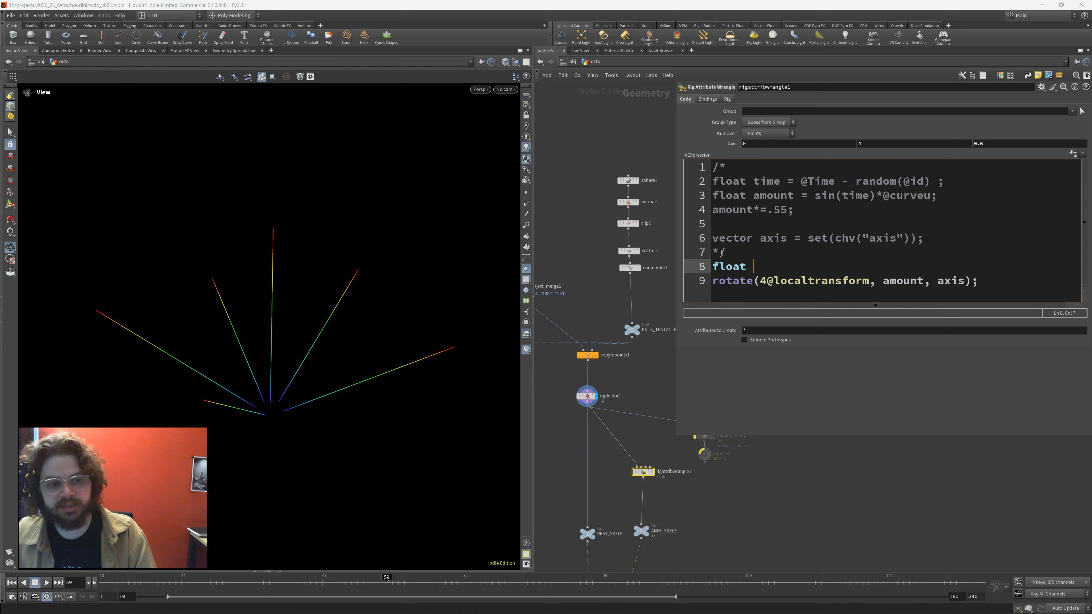
{"action": "type", "text": "amount ="}
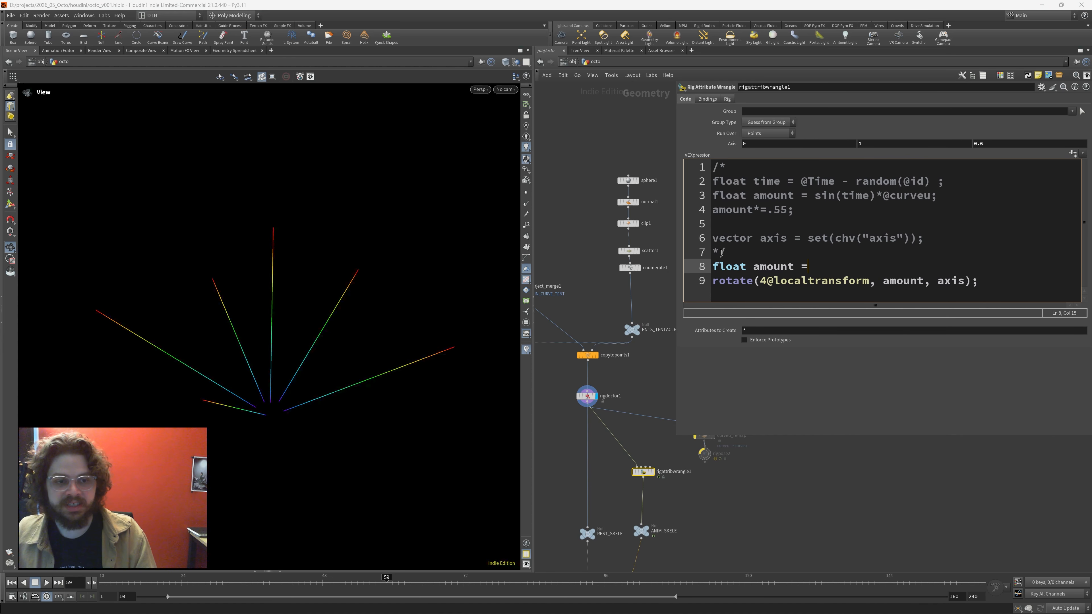
{"action": "type", "text": " 15"}
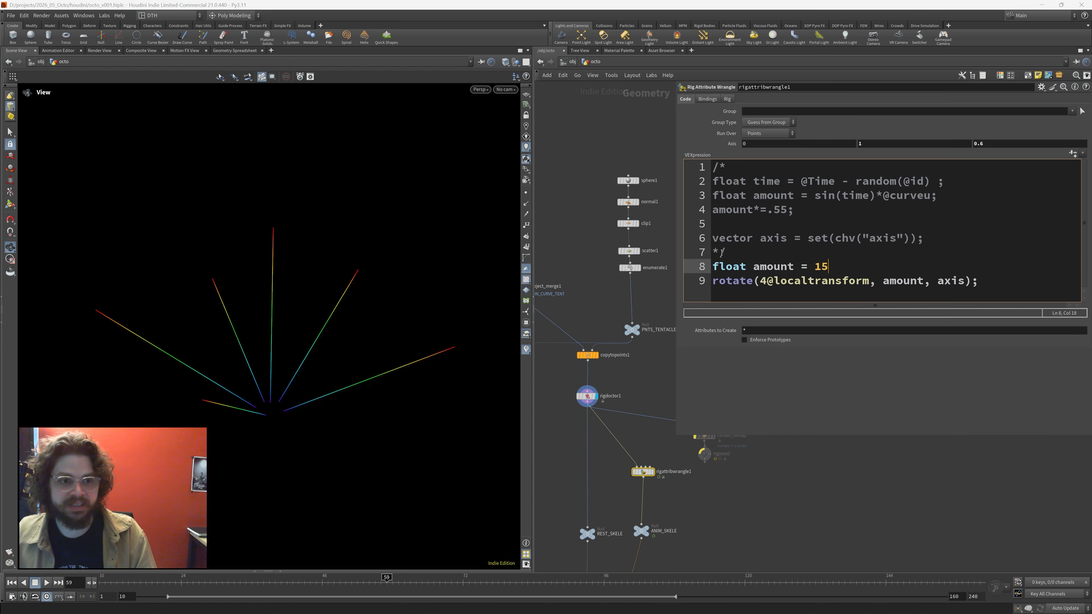
{"action": "type", "text": ";"}
{"action": "key", "text": "Return"}
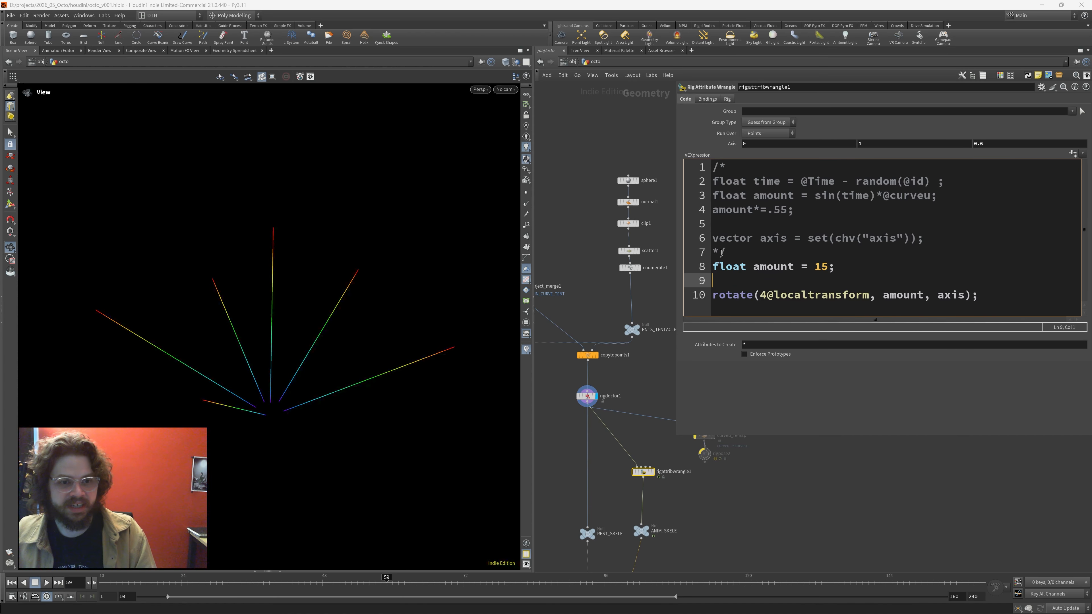
- Declare "vector axis = set(0,1,0);" between the new amount line and the rotate line
{"action": "type", "text": "v"}
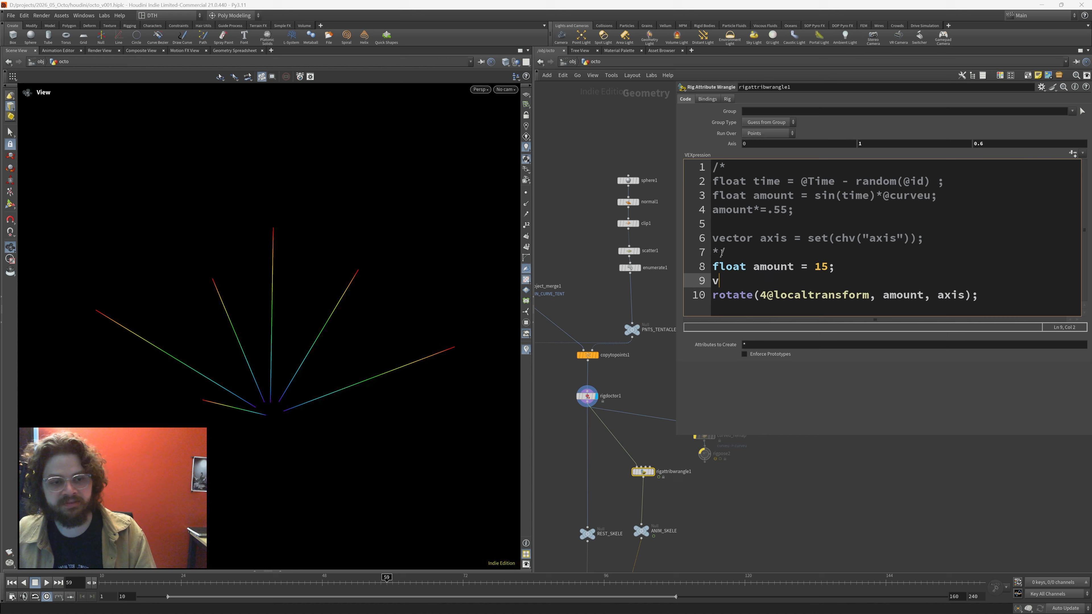
{"action": "type", "text": "ector axis = ("}
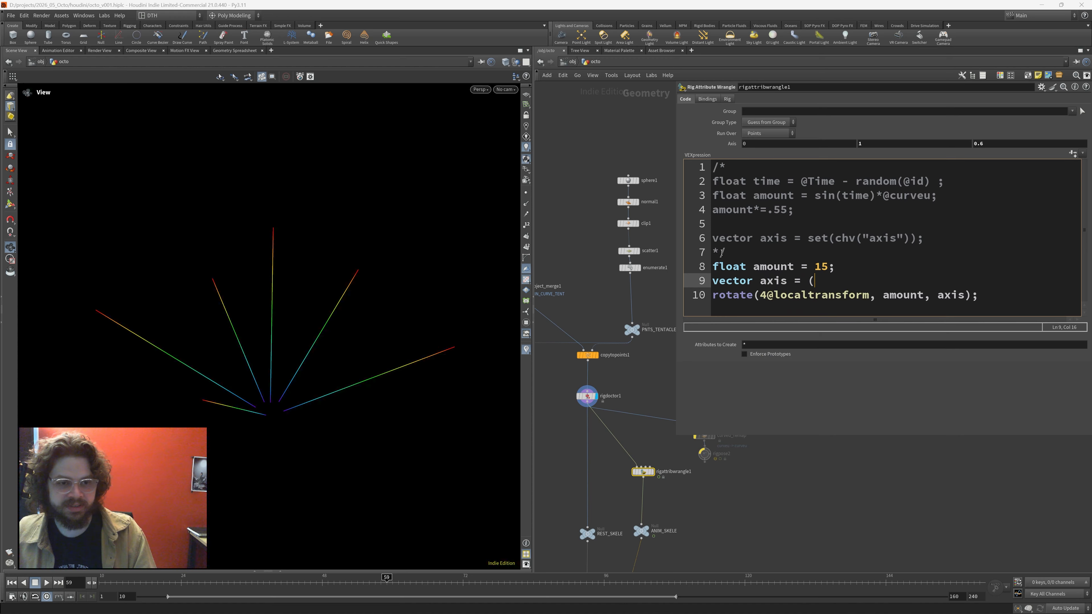
{"action": "key", "text": "BackSpace"}
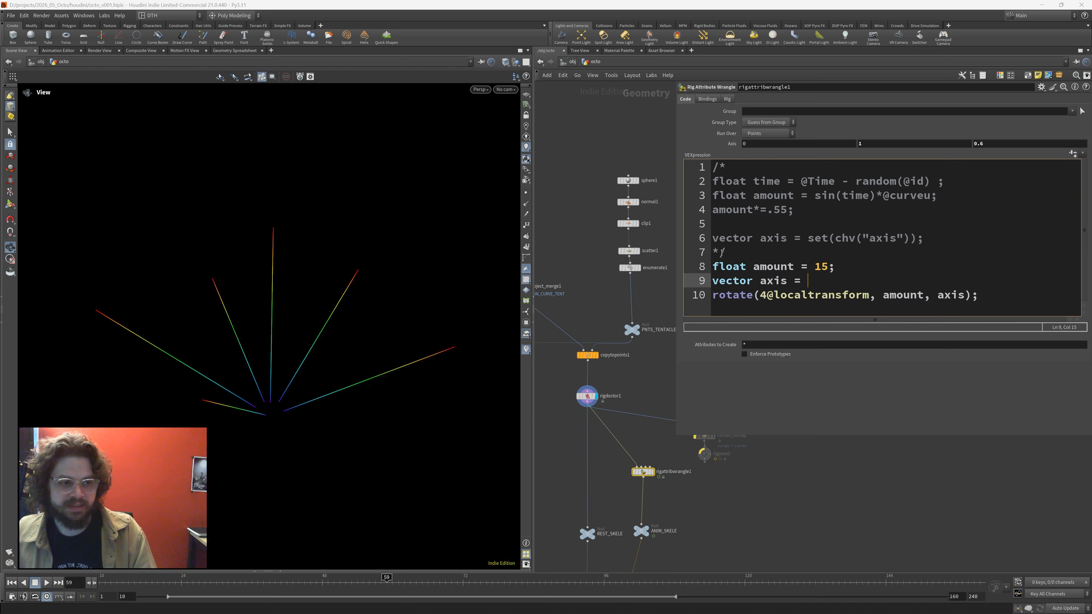
{"action": "type", "text": "set"}
{"action": "key", "text": "BackSpace"}
{"action": "key", "text": "BackSpace"}
{"action": "key", "text": "BackSpace"}
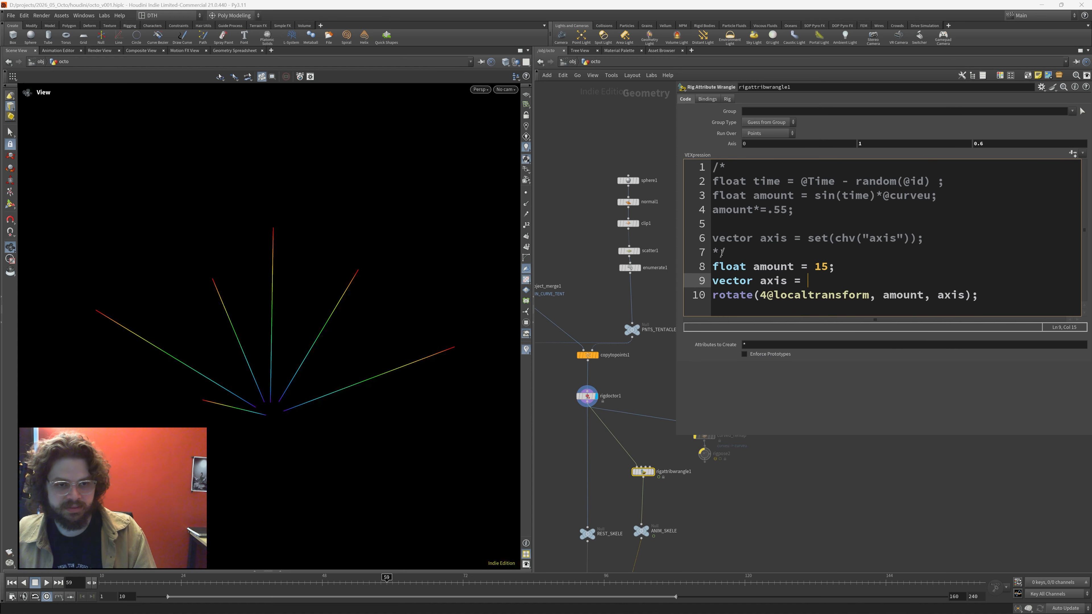
{"action": "type", "text": "set(0"}
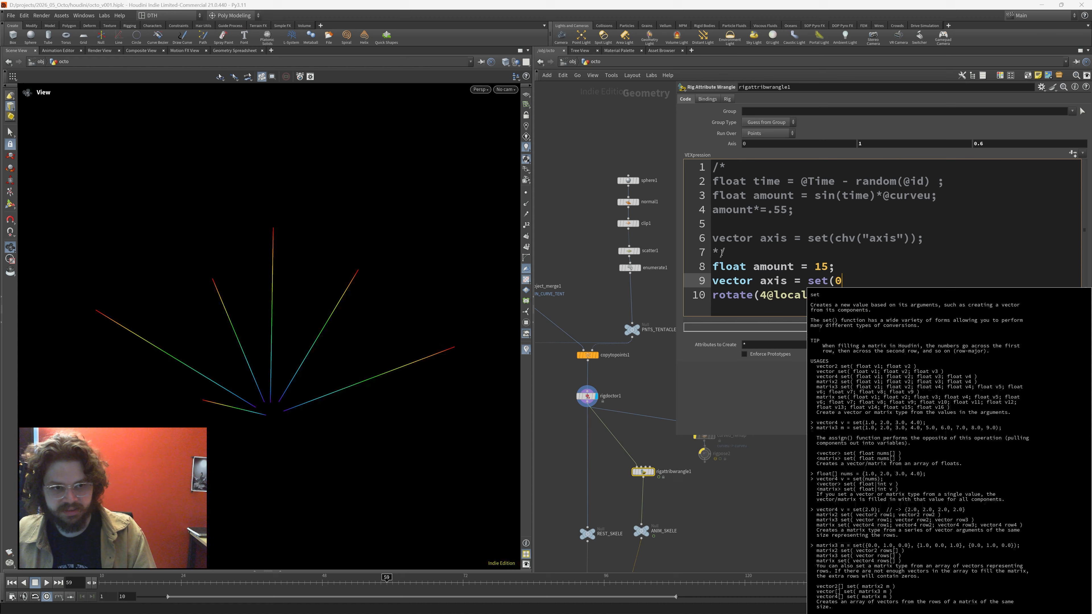
{"action": "type", "text": ",1,0)'"}
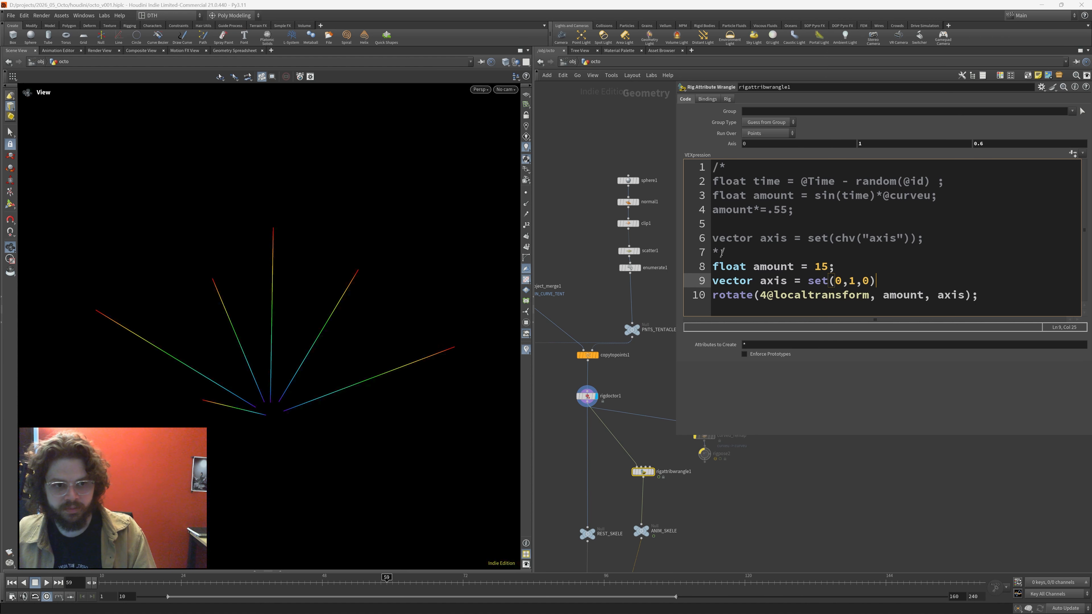
{"action": "key", "text": "BackSpace"}
{"action": "type", "text": ";"}
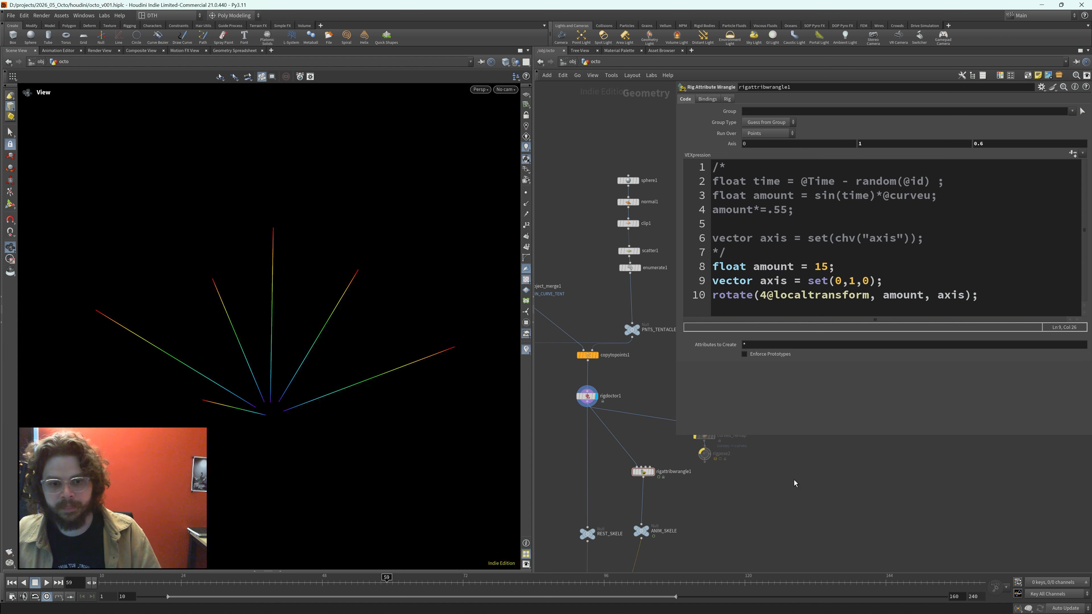
- Display rigattribwrangle1, set the amount to 1, and inspect the rotated tentacle curves
{"action": "left_click", "coordinate": [649, 472]}
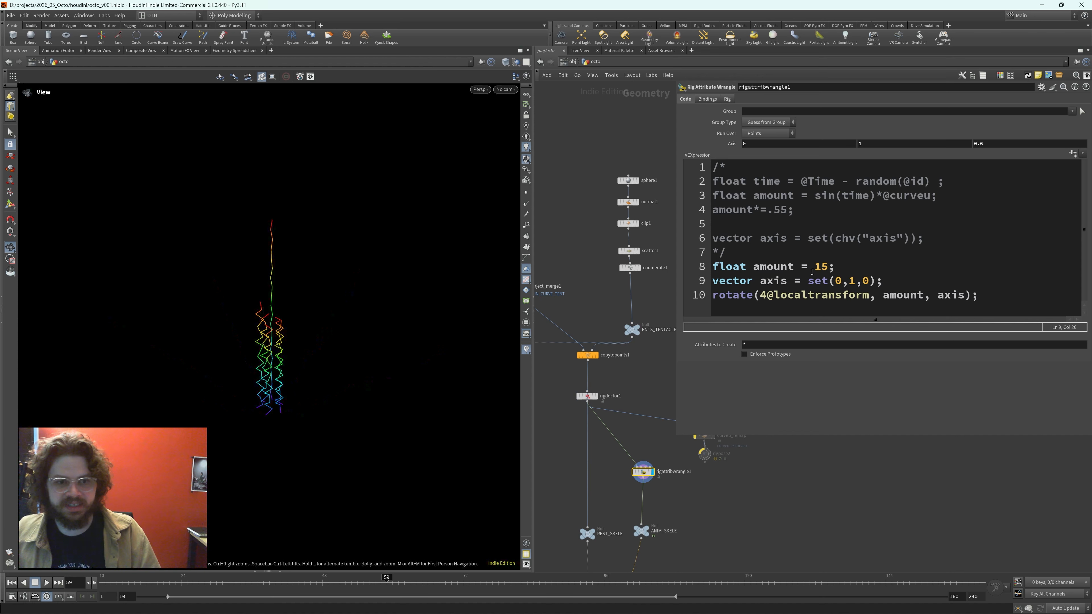
{"action": "left_click", "coordinate": [828, 265]}
{"action": "key", "text": "BackSpace"}
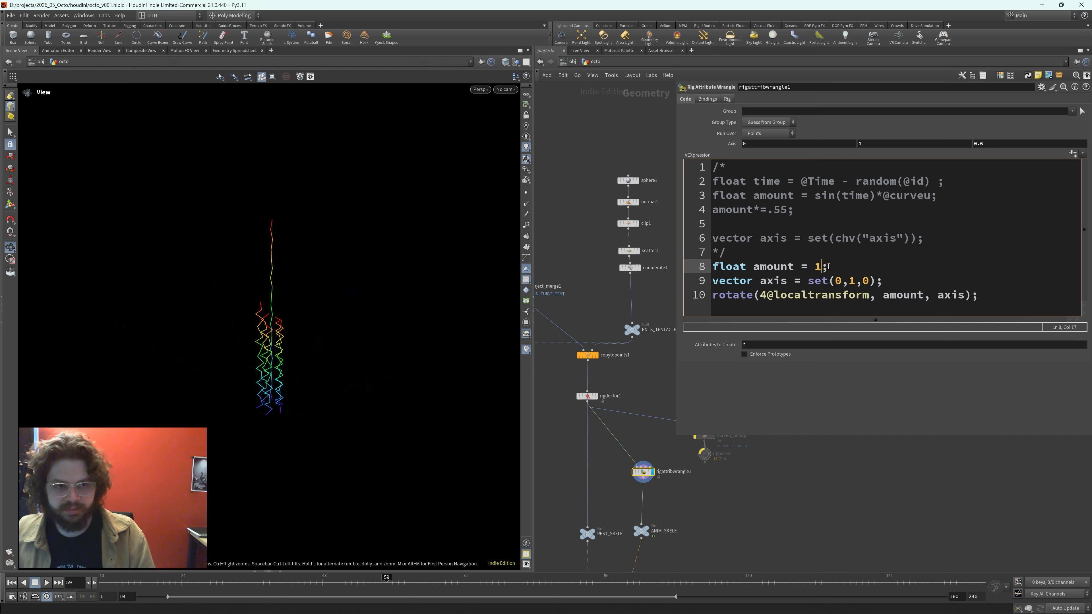
{"action": "left_click", "coordinate": [895, 483]}
{"action": "left_click_drag", "start_coordinate": [229, 351], "coordinate": [434, 329]}
{"action": "scroll", "coordinate": [209, 339], "scroll_direction": "up", "scroll_amount": 5}
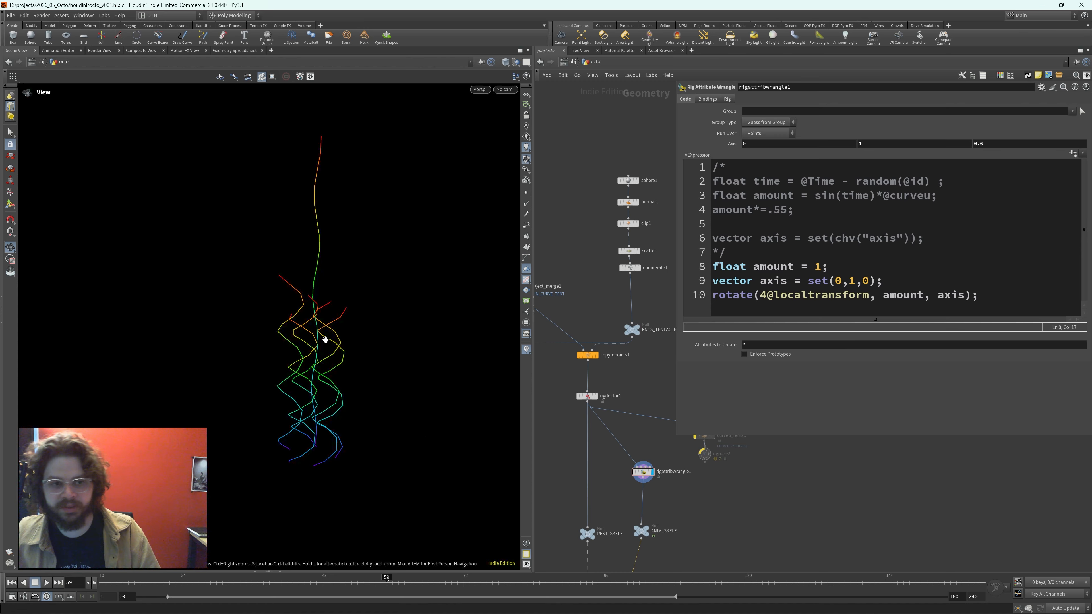
- Wrap the amount value in a radians() function and apply the code
{"action": "left_click", "coordinate": [817, 267]}
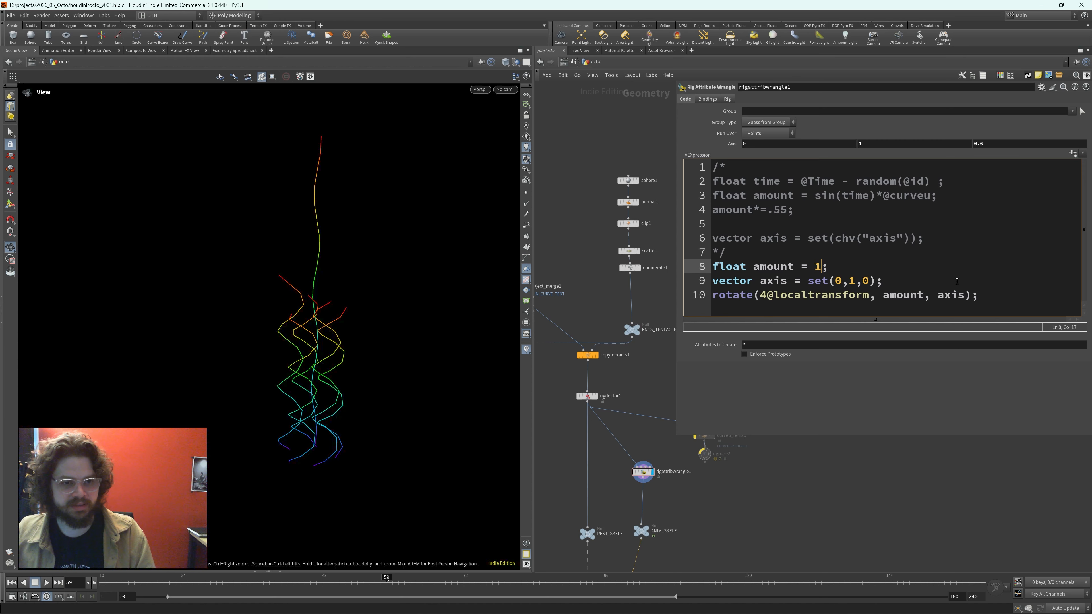
{"action": "type", "text": "radians("}
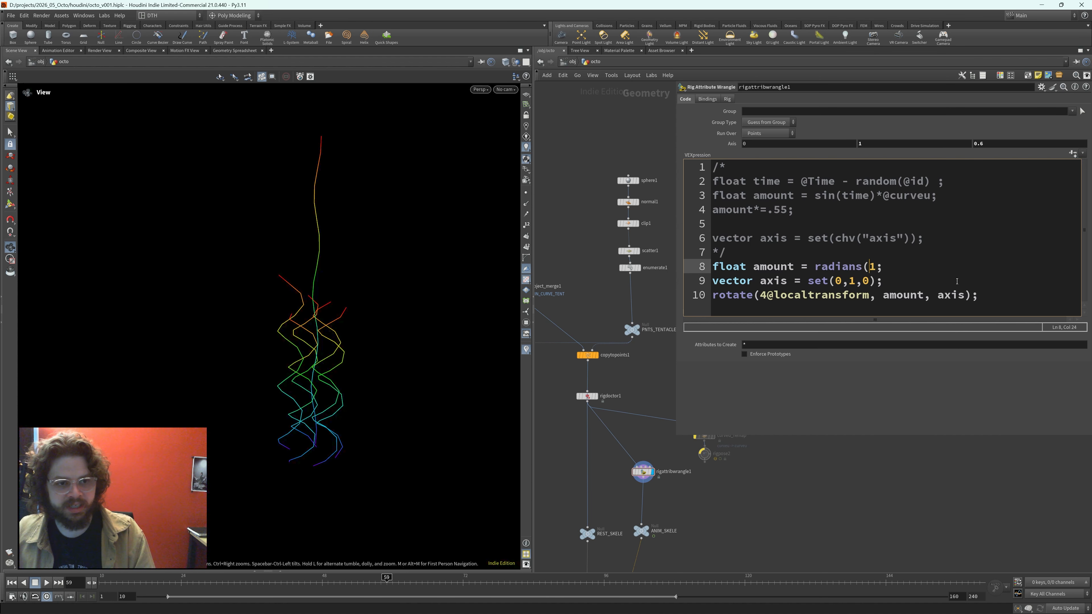
{"action": "key", "text": "Right"}
{"action": "type", "text": ")"}
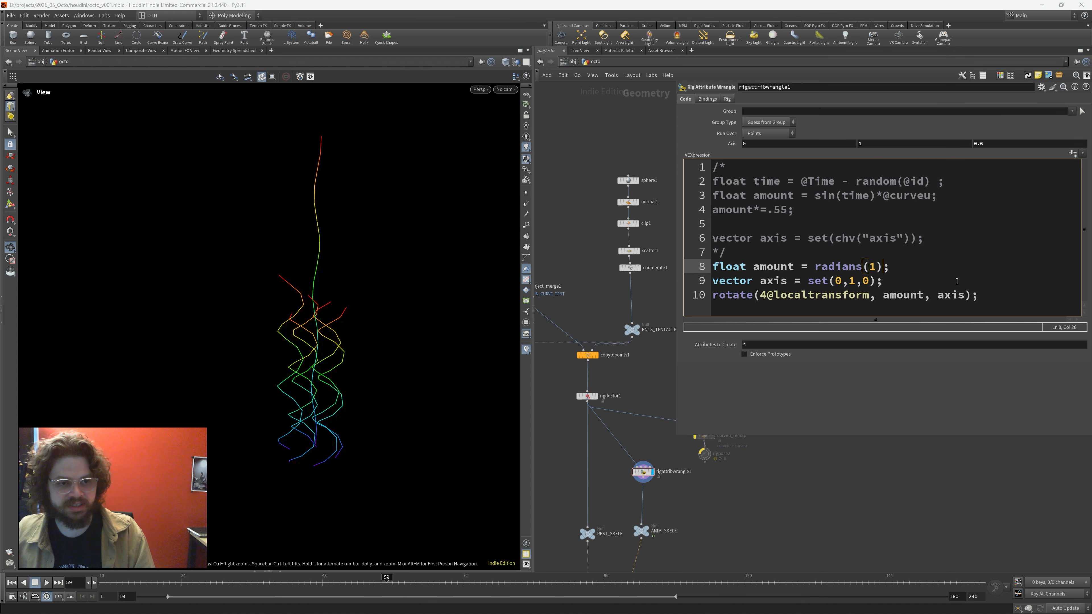
{"action": "left_click", "coordinate": [908, 535]}
- Try a rotation amount of radians(90) on the tentacle joints
{"action": "left_click", "coordinate": [863, 261]}
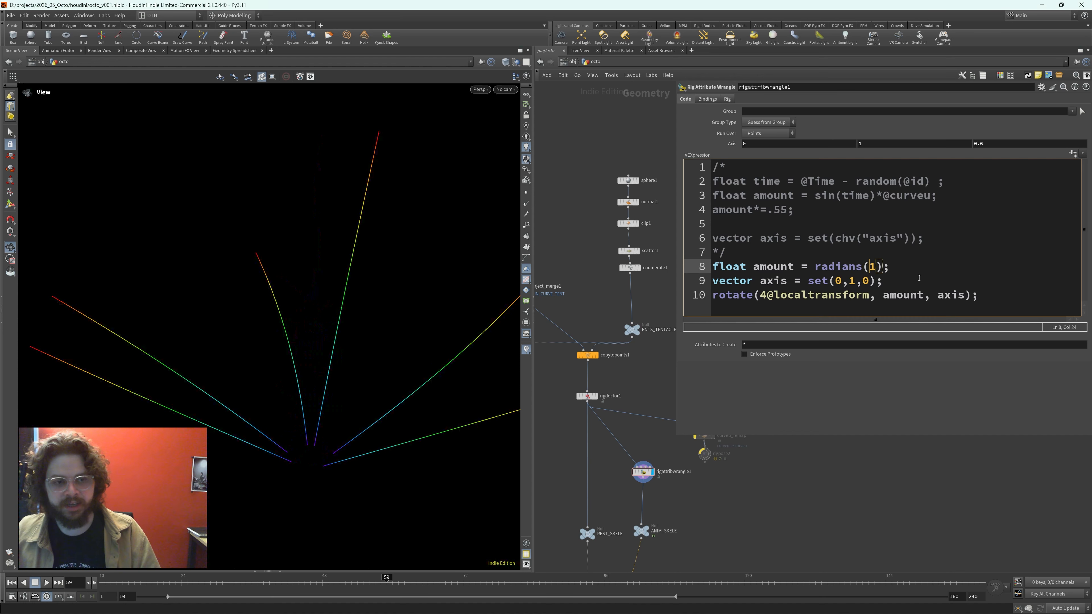
{"action": "key", "text": "Delete"}
{"action": "type", "text": "90"}
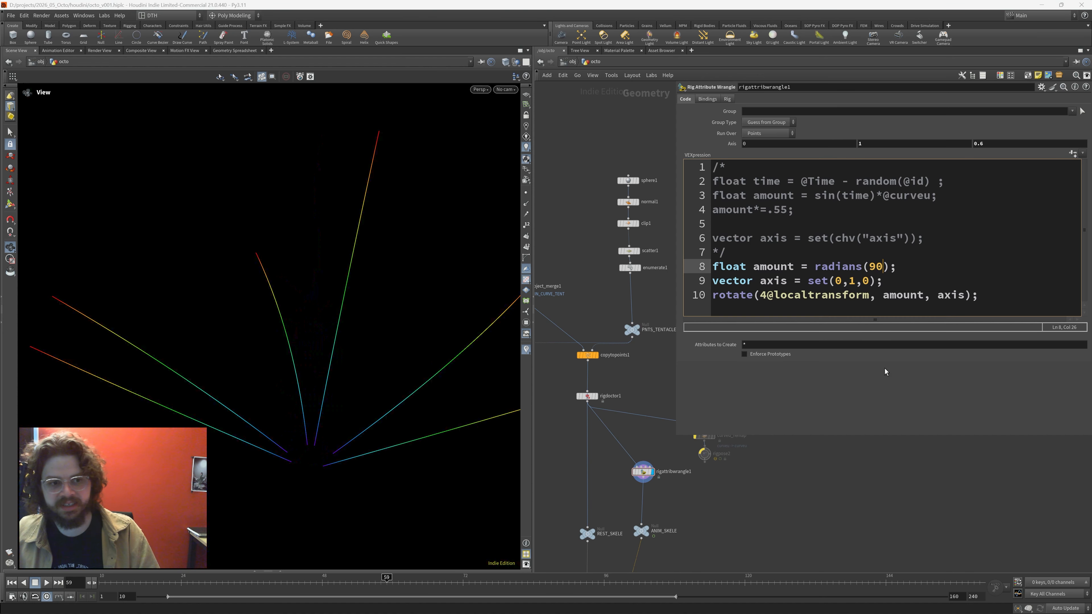
{"action": "left_click", "coordinate": [888, 503]}
- Try a rotation amount of radians(10) and inspect the curled tentacles from different angles
{"action": "left_click", "coordinate": [875, 266]}
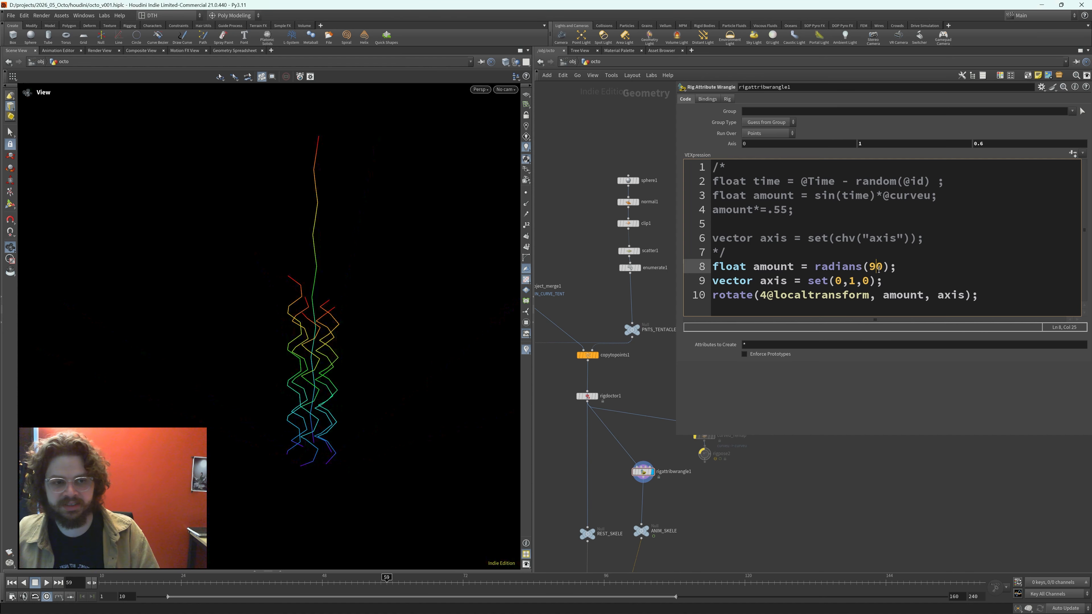
{"action": "key", "text": "BackSpace"}
{"action": "type", "text": "1"}
{"action": "left_click", "coordinate": [888, 533]}
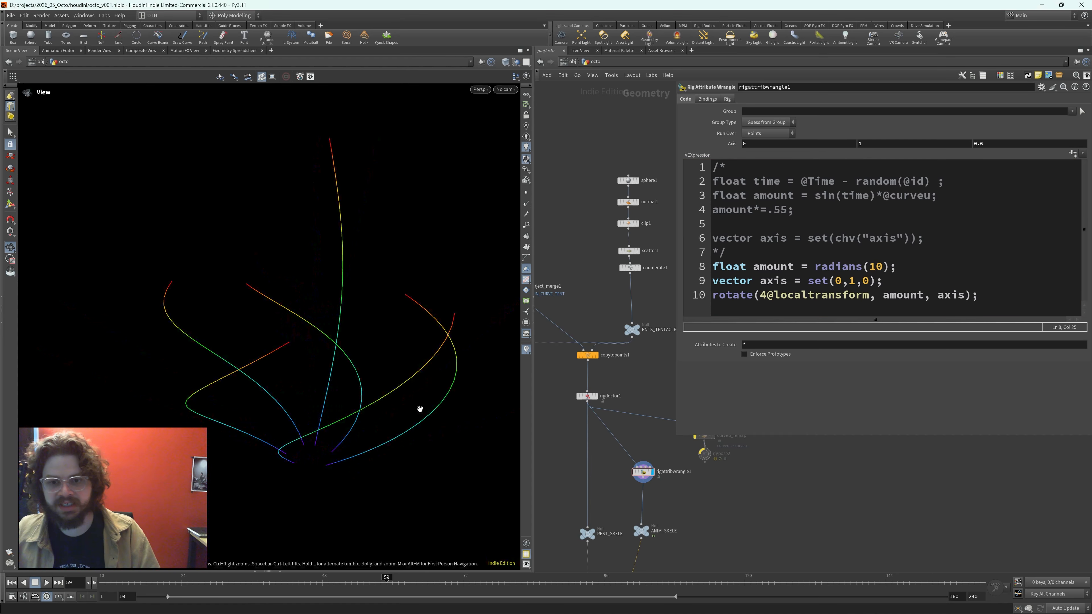
{"action": "left_click_drag", "start_coordinate": [423, 378], "coordinate": [383, 374]}
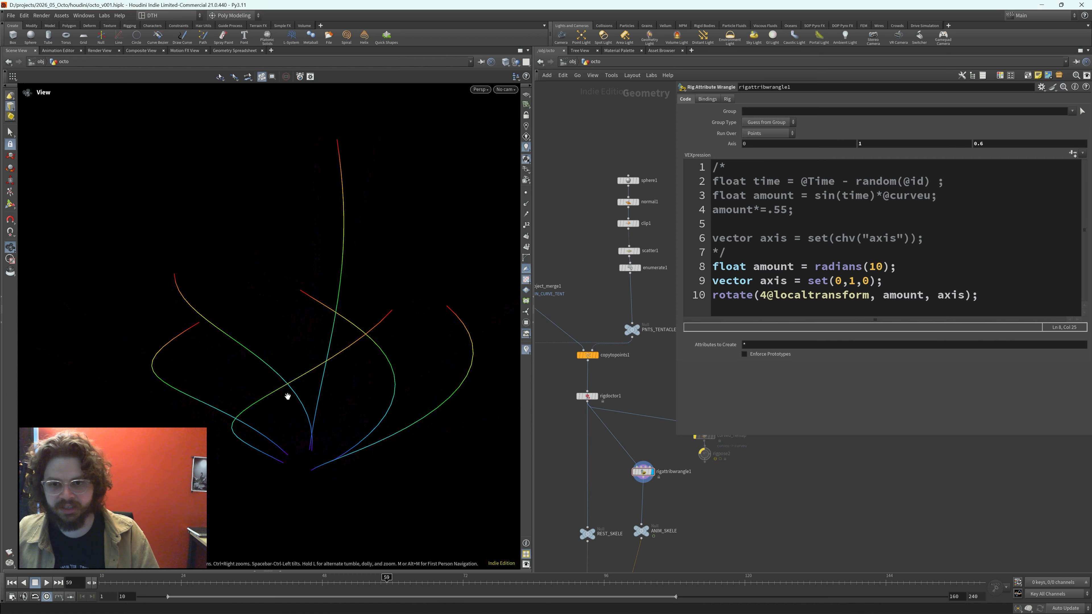
{"action": "left_click_drag", "start_coordinate": [283, 253], "coordinate": [378, 276]}
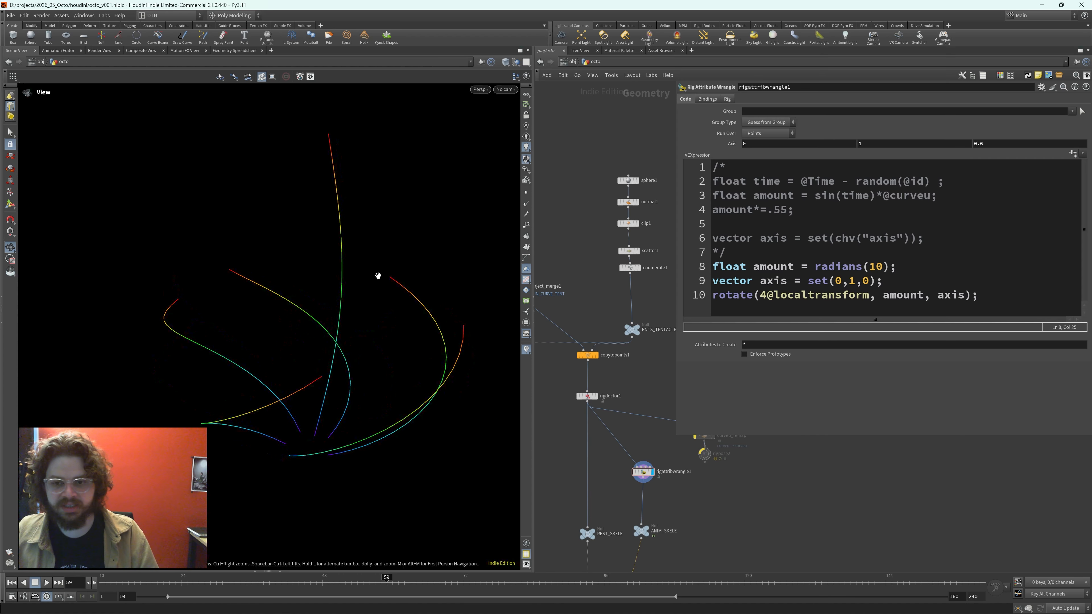
- Try a rotation amount of radians(15) on the tentacle joints
{"action": "left_click", "coordinate": [878, 266]}
{"action": "key", "text": "Delete"}
{"action": "type", "text": "5"}
{"action": "key", "text": "Return"}
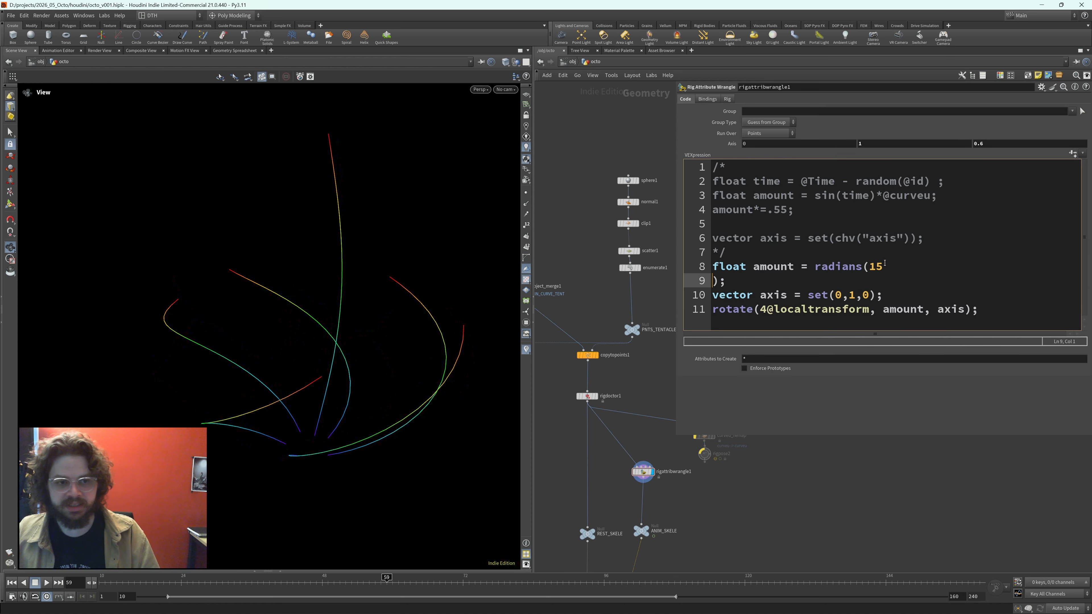
{"action": "key", "text": "BackSpace"}
{"action": "left_click", "coordinate": [878, 481]}
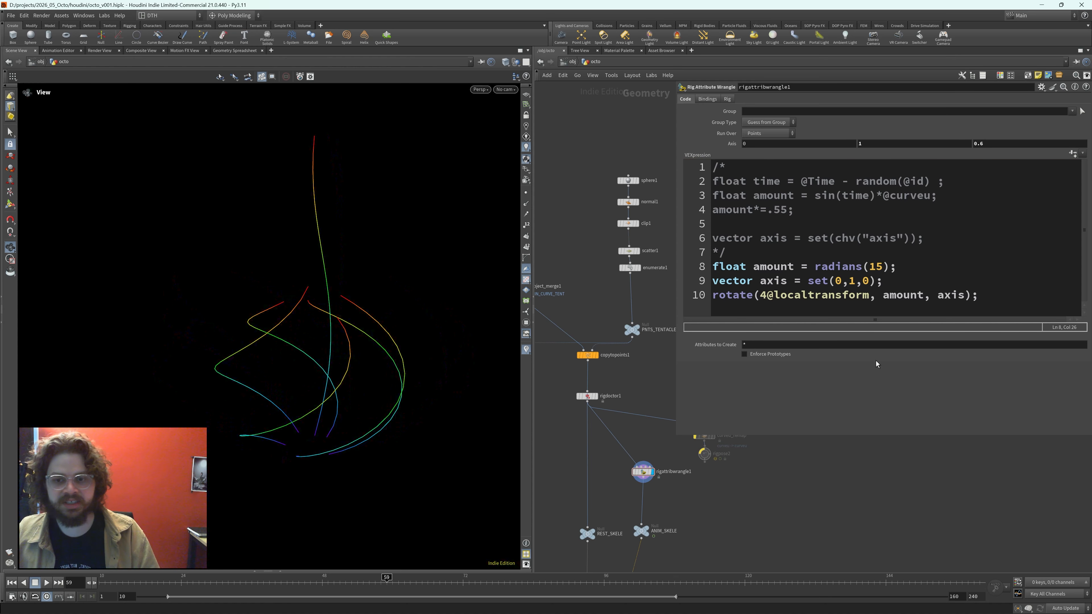
- Try a rotation amount of radians(25) in the wrangle code
{"action": "left_click", "coordinate": [876, 268]}
{"action": "key", "text": "BackSpace"}
{"action": "type", "text": "2"}
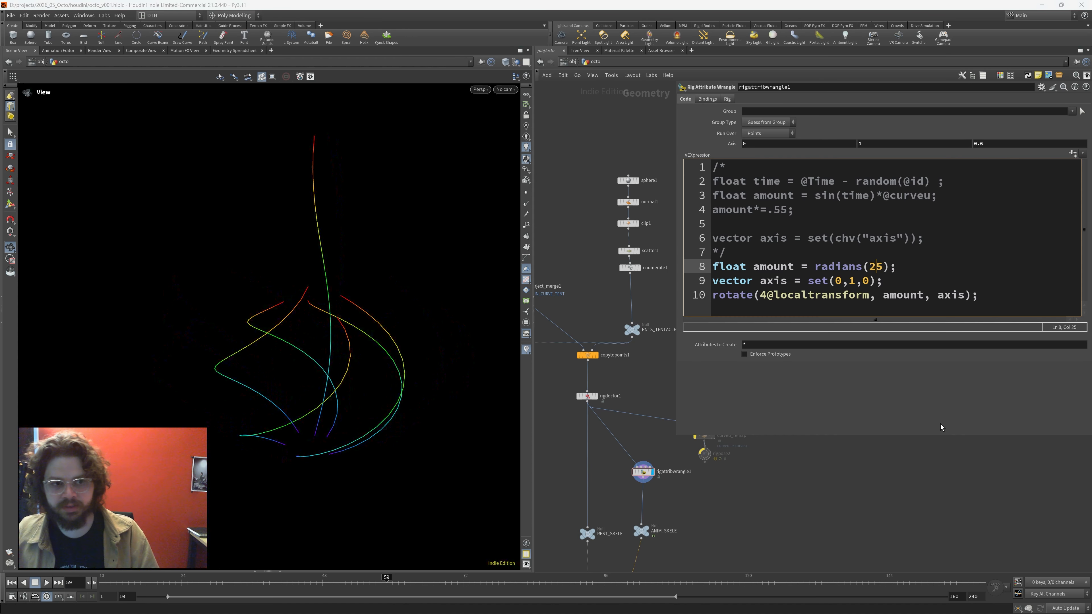
{"action": "left_click", "coordinate": [918, 512]}
- Try a stronger rotation amount of radians(35) on the tentacle joints
{"action": "left_click", "coordinate": [879, 267]}
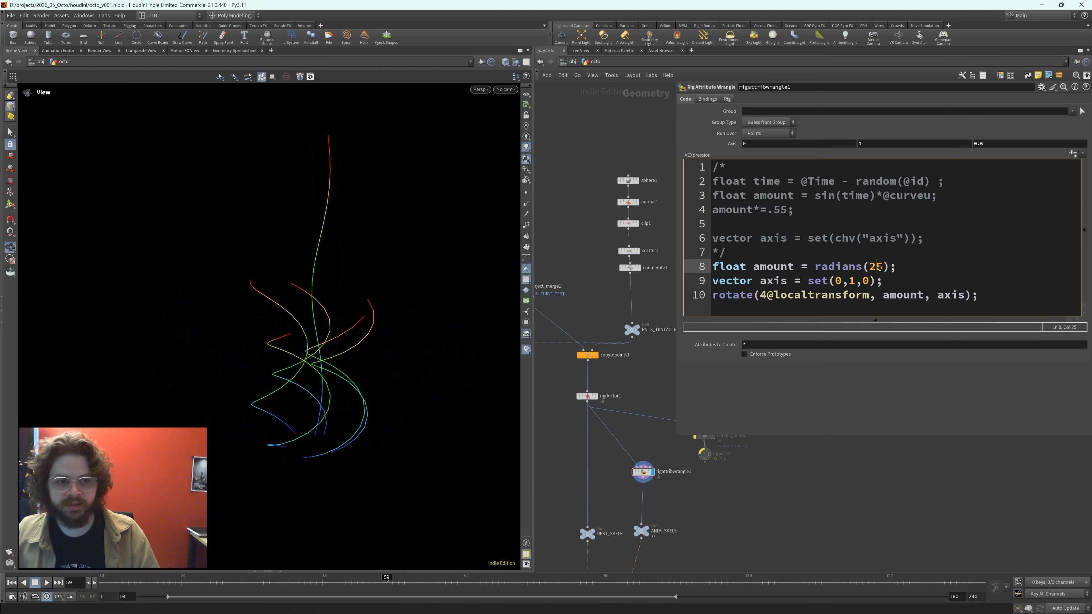
{"action": "key", "text": "BackSpace"}
{"action": "type", "text": "3"}
{"action": "key", "text": "Return"}
{"action": "key", "text": "BackSpace"}
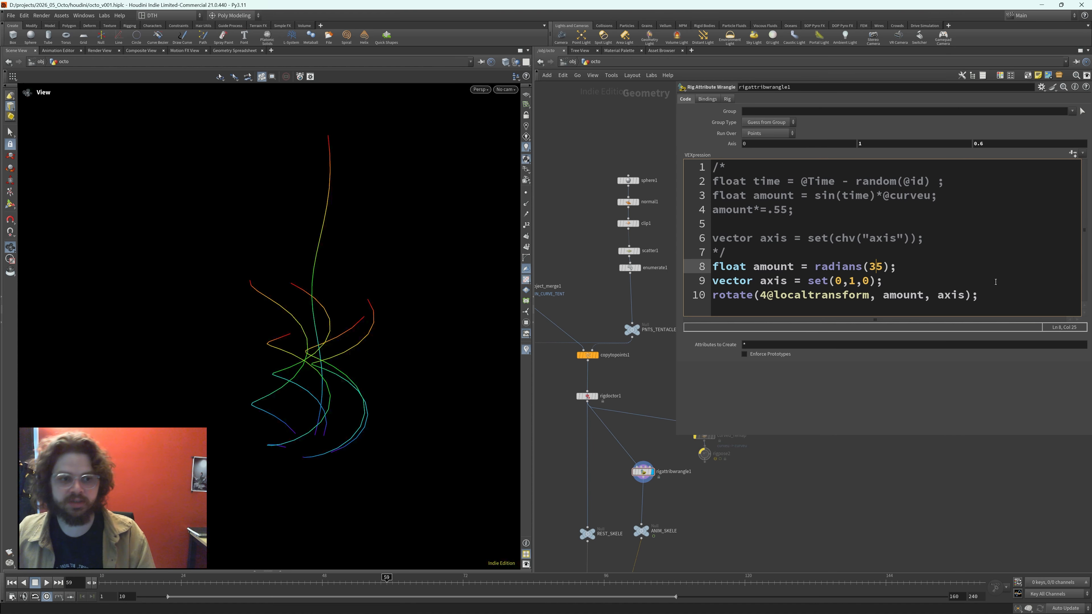
{"action": "left_click", "coordinate": [911, 485]}
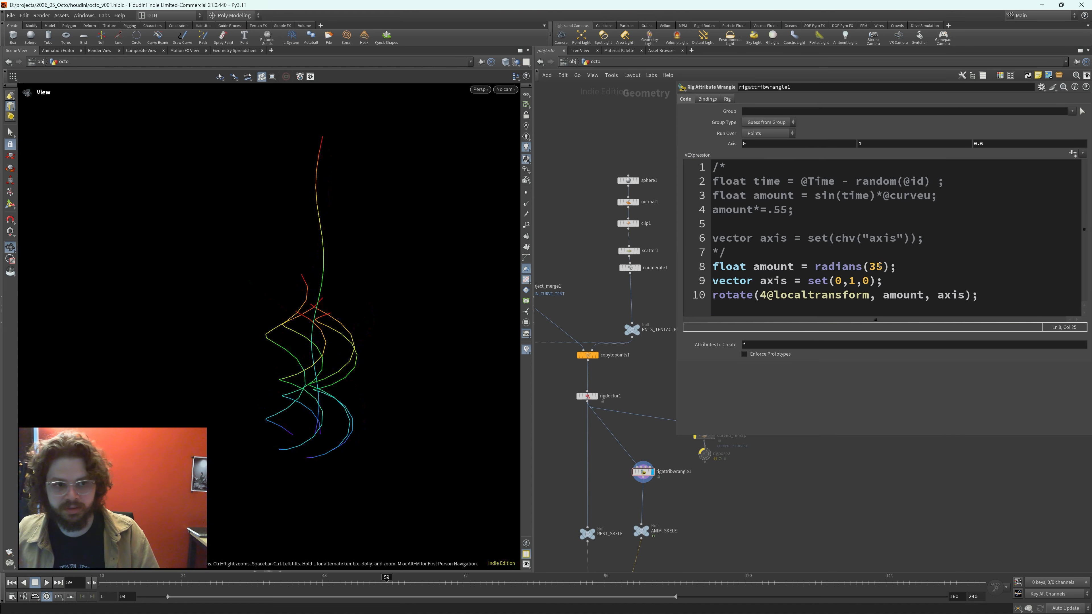
- Try an extreme rotation amount of radians(95) on the tentacle joints
{"action": "left_click", "coordinate": [869, 267]}
{"action": "key", "text": "Delete"}
{"action": "type", "text": "9"}
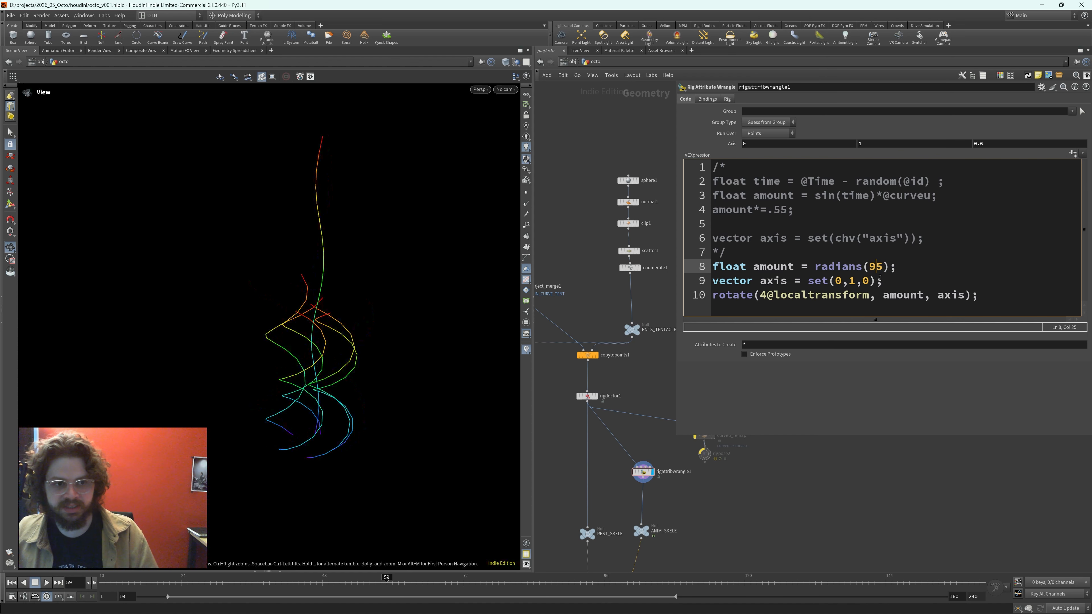
{"action": "left_click", "coordinate": [877, 484]}
- Bring the rotation amount back to radians(15) and apply the code
{"action": "left_click", "coordinate": [875, 268]}
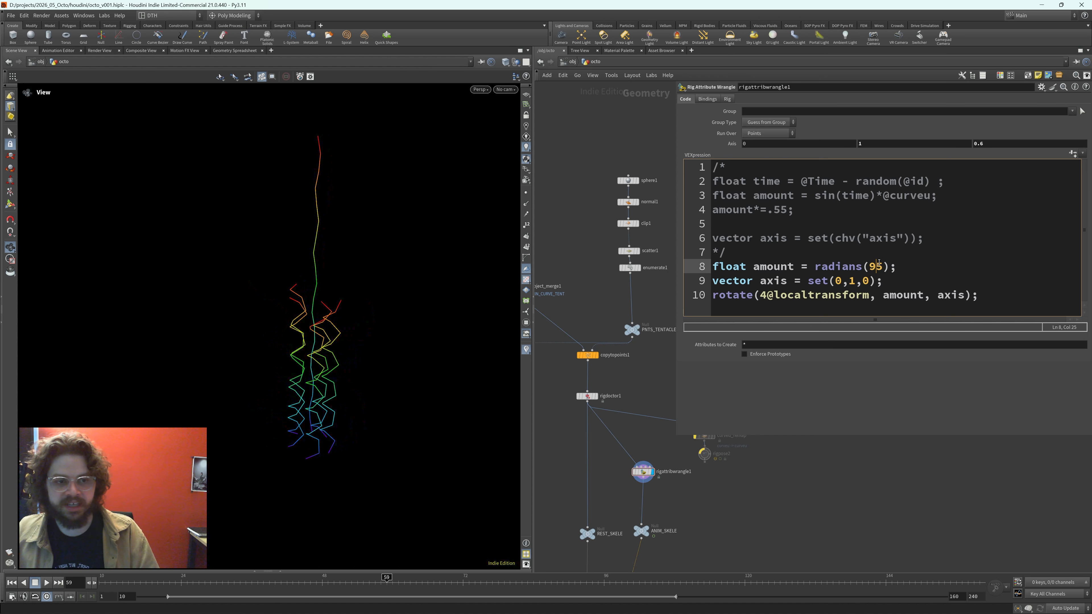
{"action": "key", "text": "BackSpace"}
{"action": "type", "text": "1"}
{"action": "left_click", "coordinate": [884, 465]}
- Try a rotation axis of set(1,1,0) and inspect the spiralling tentacle curves from another angle
{"action": "left_click", "coordinate": [845, 281]}
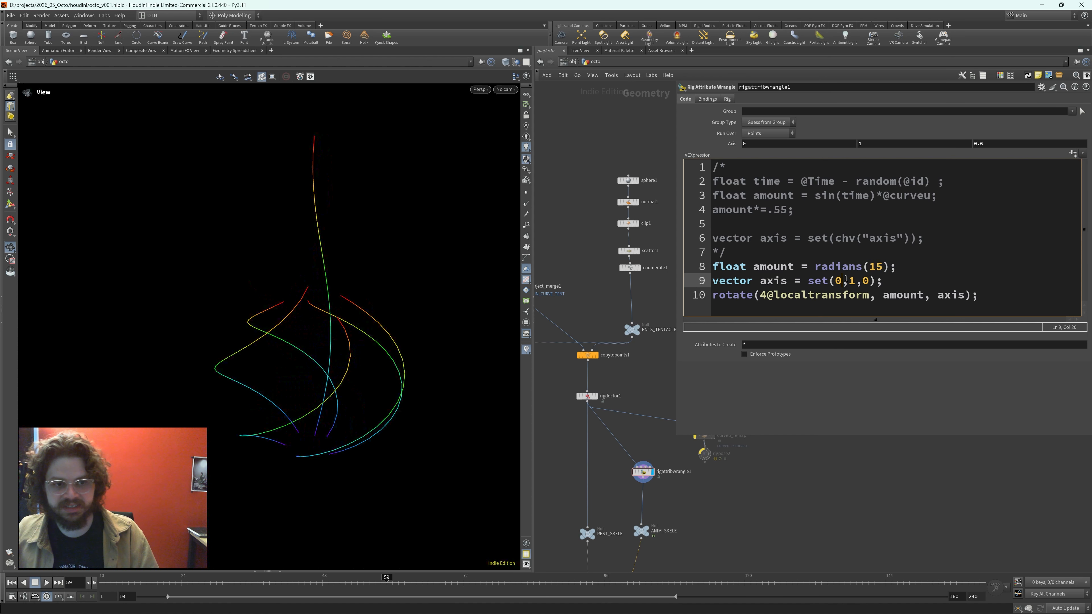
{"action": "key", "text": "BackSpace"}
{"action": "type", "text": "1"}
{"action": "left_click", "coordinate": [873, 487]}
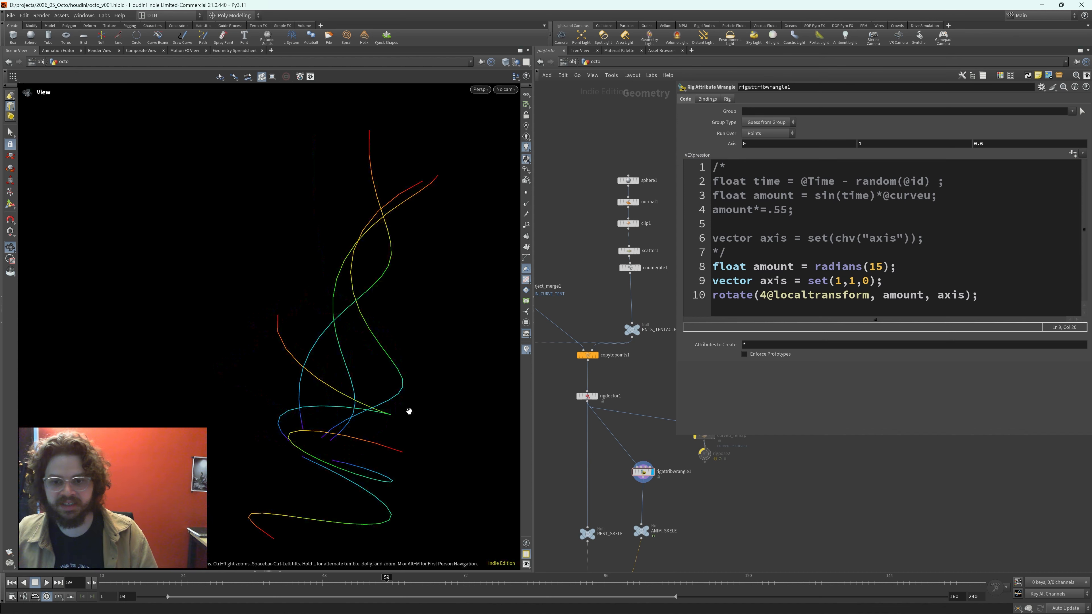
{"action": "left_click_drag", "start_coordinate": [409, 412], "coordinate": [403, 386]}
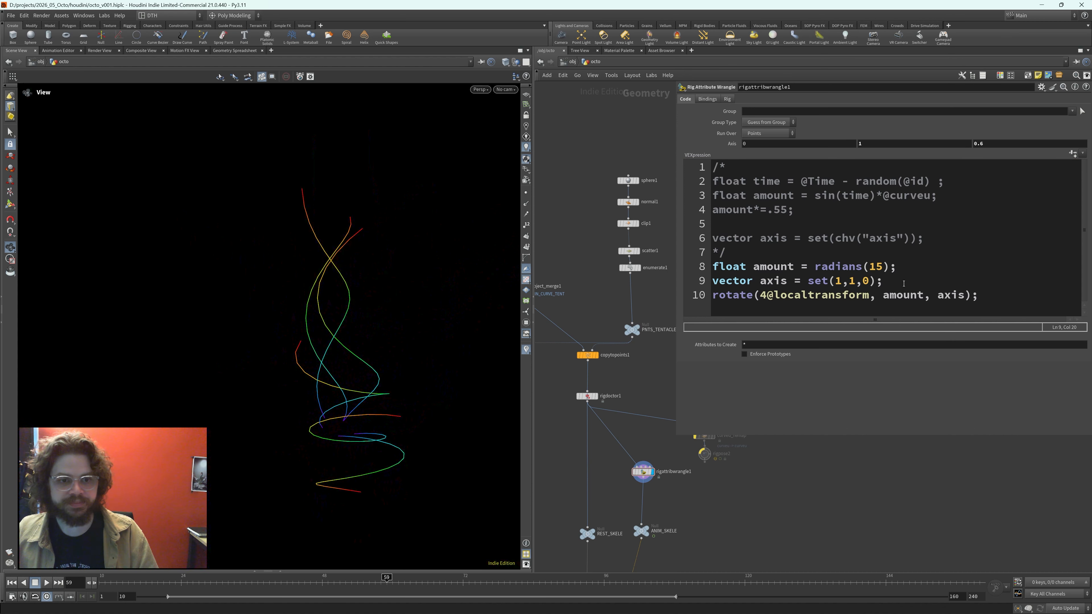
- Delete the test amount and axis lines, and remove the comment markers so the original time, amount and axis code runs again
{"action": "left_click_drag", "start_coordinate": [890, 287], "coordinate": [713, 267]}
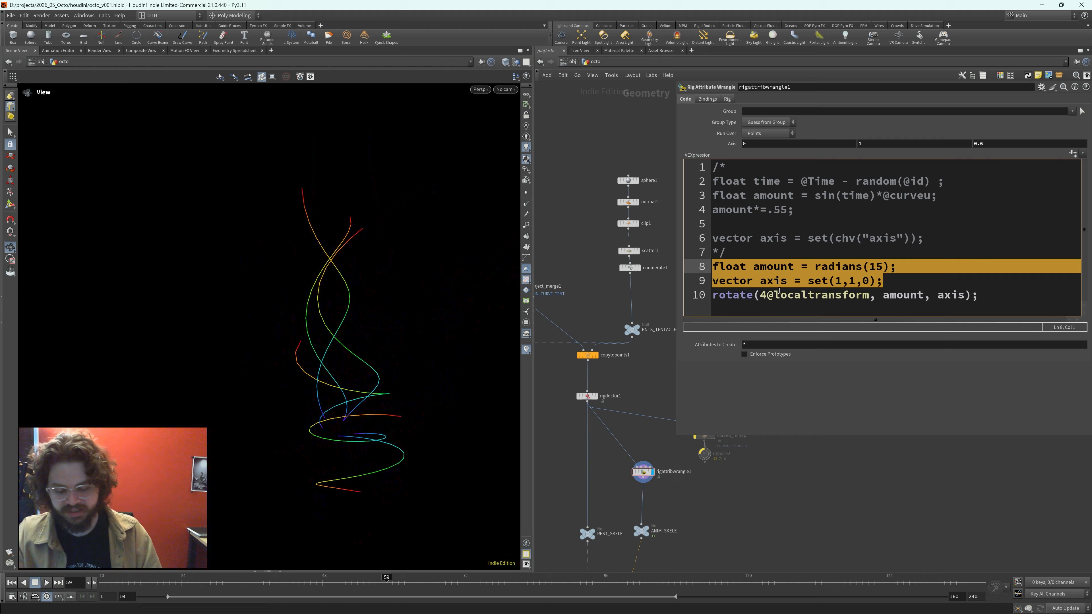
{"action": "key", "text": "BackSpace"}
{"action": "key", "text": "Up"}
{"action": "key", "text": "Delete"}
{"action": "key", "text": "Delete"}
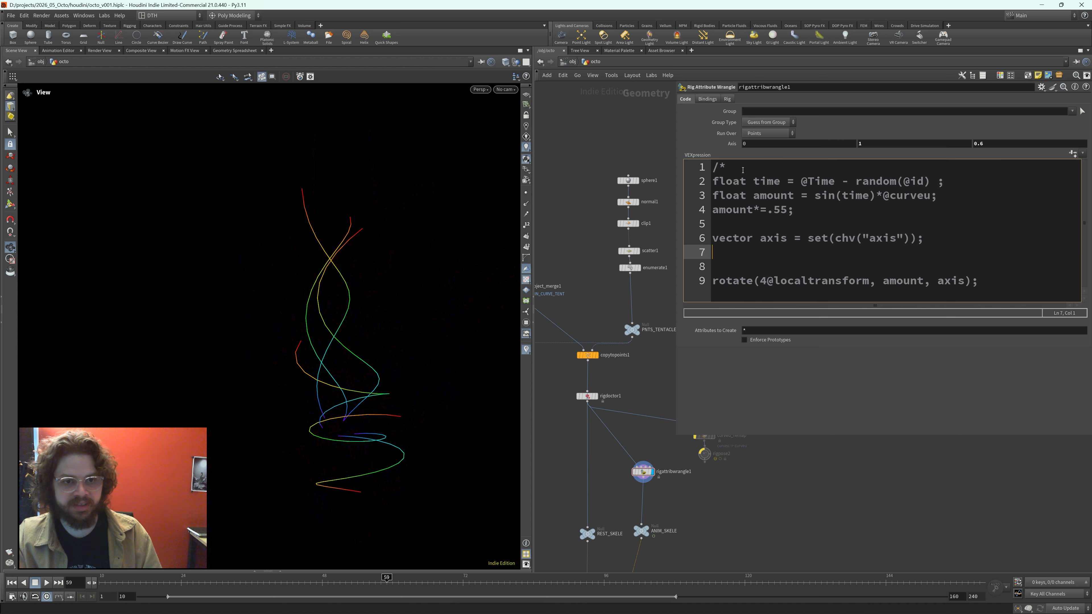
{"action": "left_click_drag", "start_coordinate": [743, 170], "coordinate": [712, 168]}
{"action": "key", "text": "BackSpace"}
{"action": "left_click", "coordinate": [619, 137]}
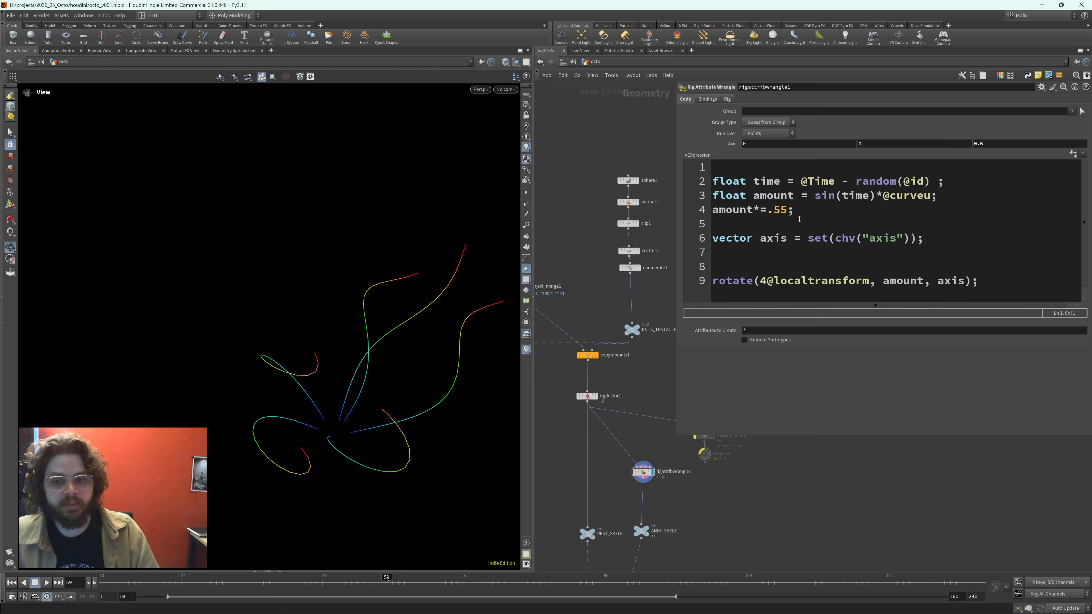
{"action": "left_click_drag", "start_coordinate": [387, 577], "coordinate": [184, 575]}
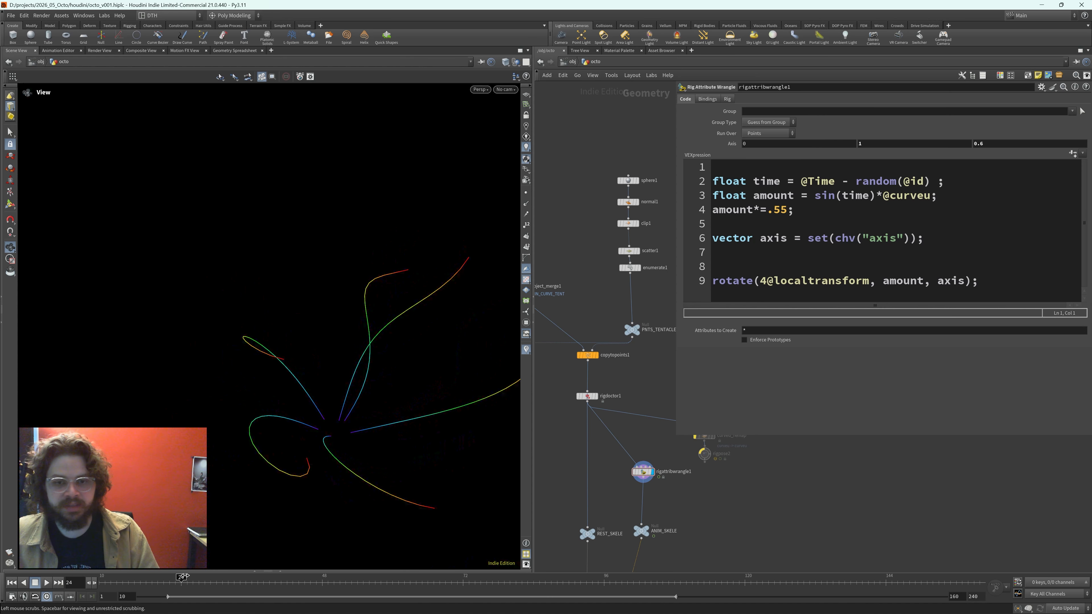
{"action": "double_click", "coordinate": [769, 182]}
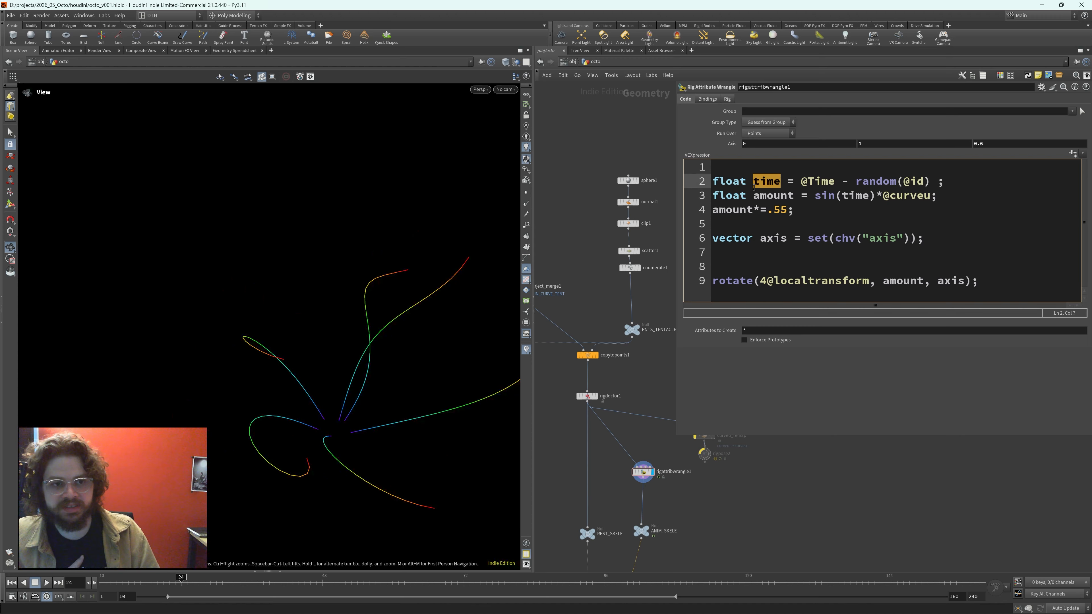
{"action": "double_click", "coordinate": [805, 181]}
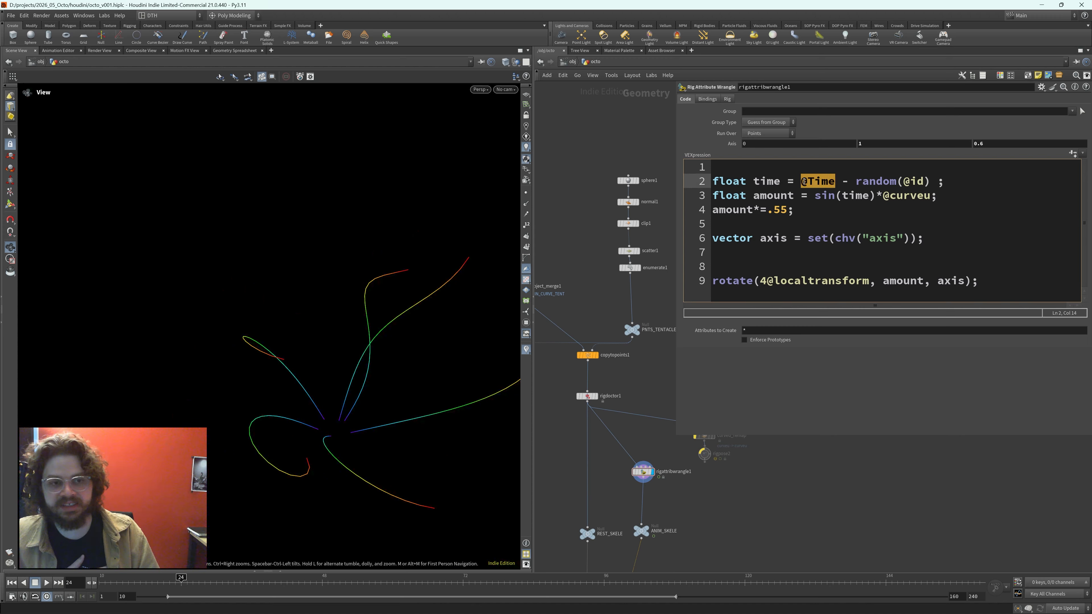
{"action": "left_click", "coordinate": [173, 590]}
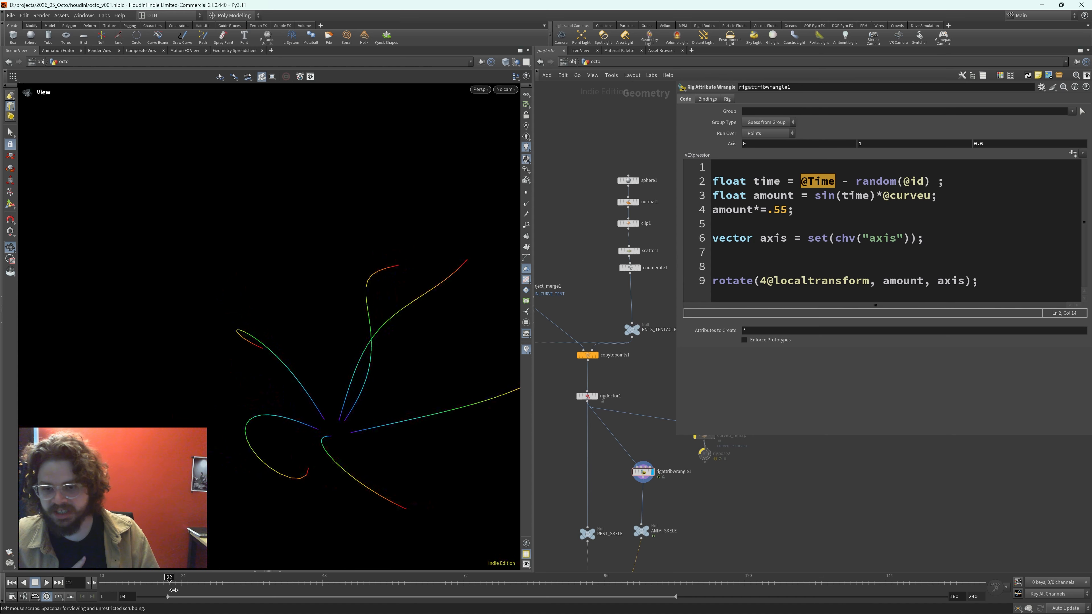
{"action": "left_click_drag", "start_coordinate": [173, 589], "coordinate": [669, 585]}
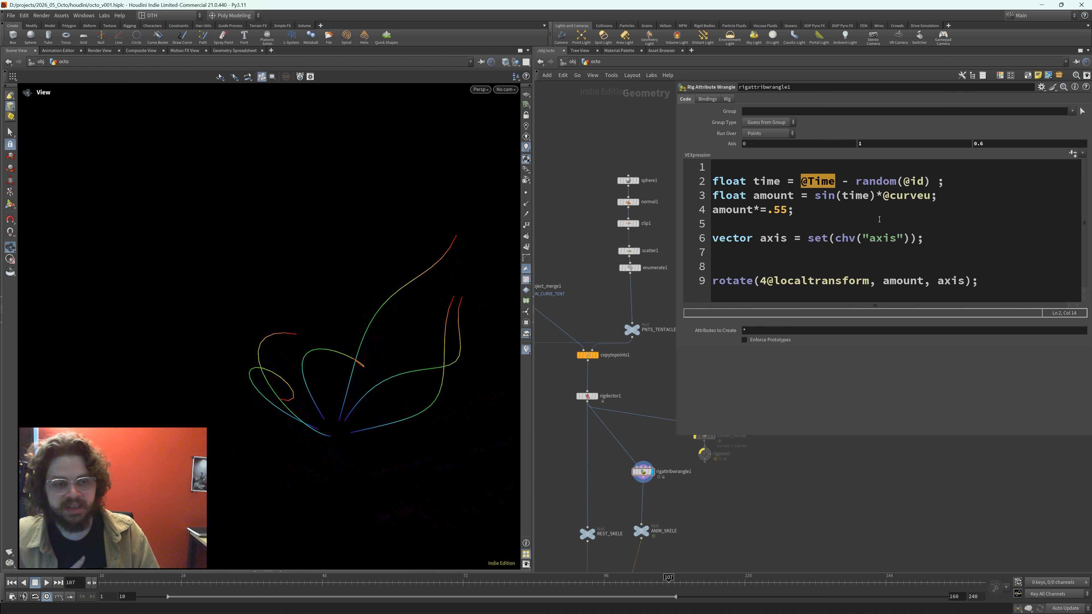
{"action": "left_click_drag", "start_coordinate": [937, 183], "coordinate": [851, 185]}
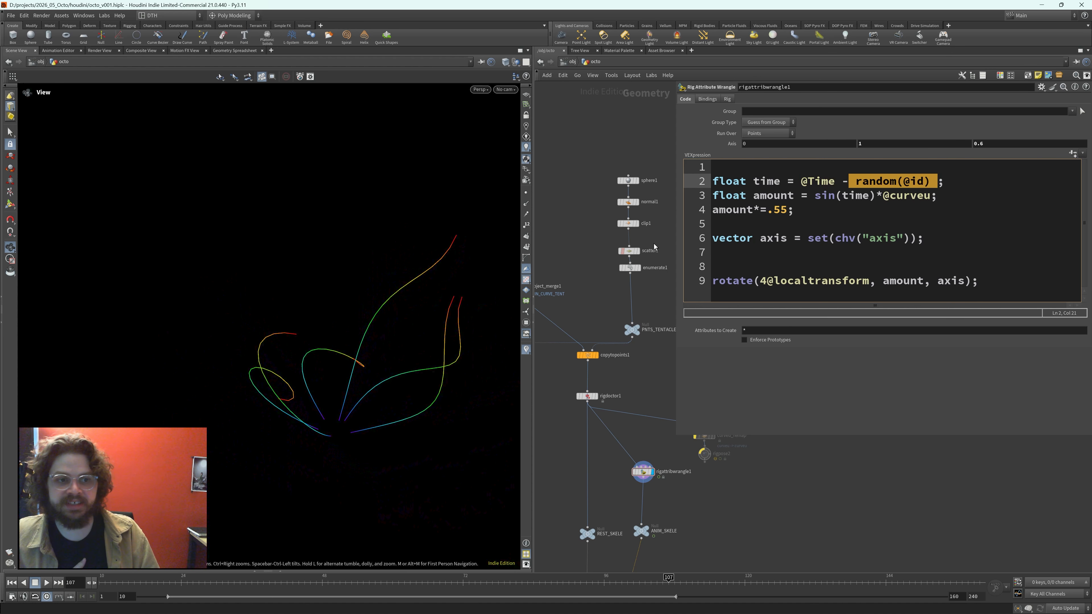
{"action": "left_click", "coordinate": [875, 186]}
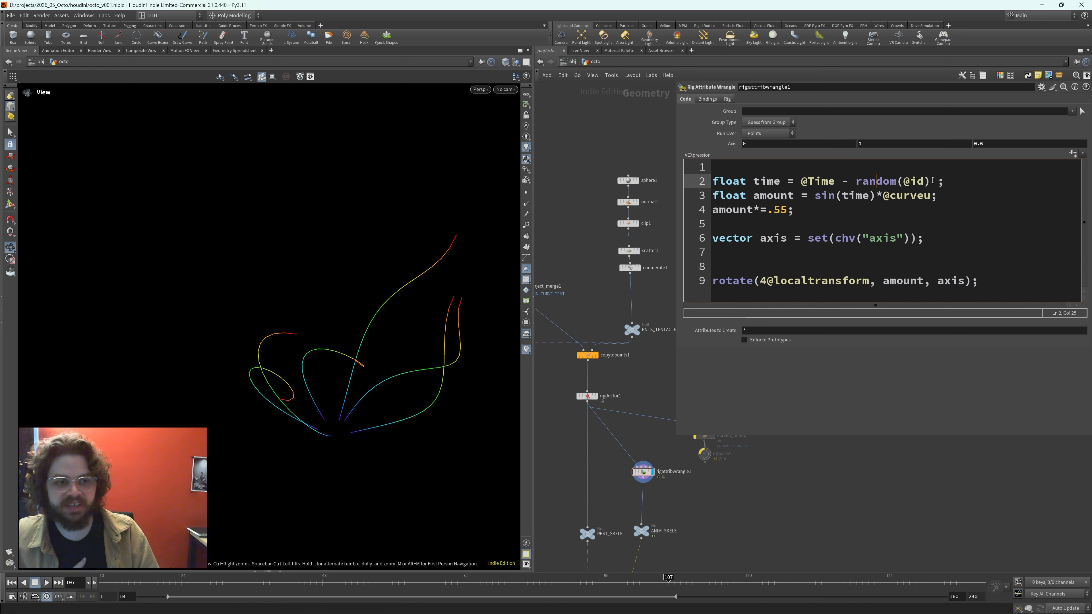
{"action": "left_click_drag", "start_coordinate": [933, 180], "coordinate": [901, 185]}
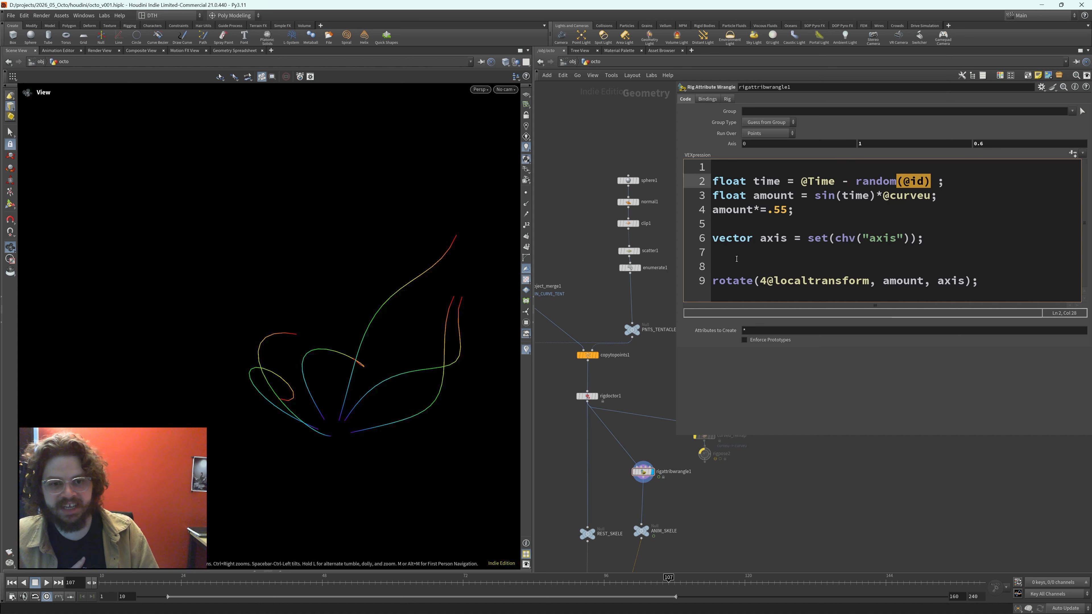
{"action": "left_click", "coordinate": [630, 267]}
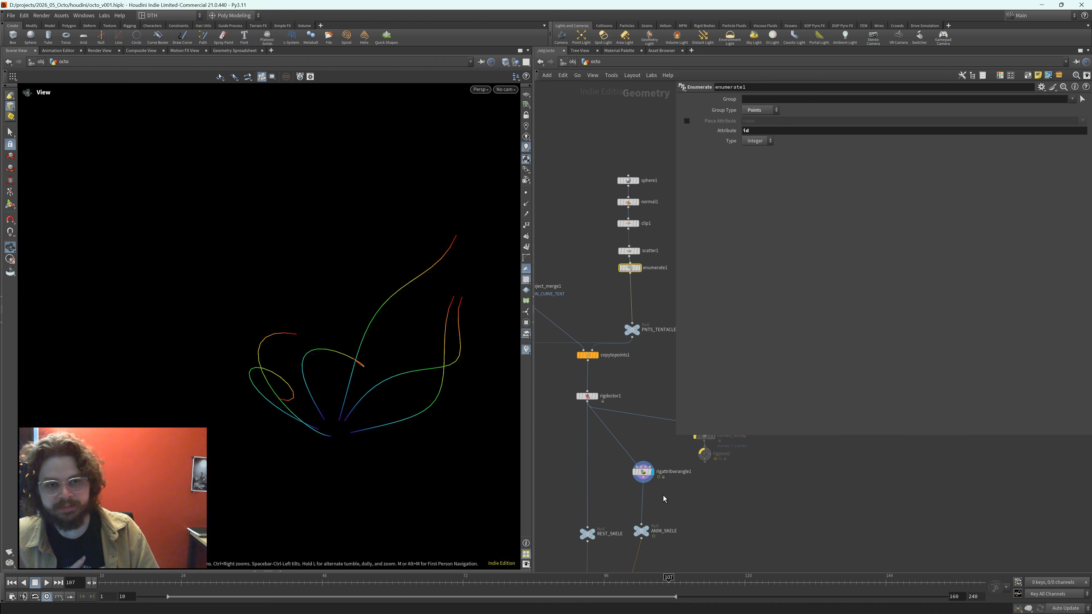
{"action": "left_click", "coordinate": [644, 472]}
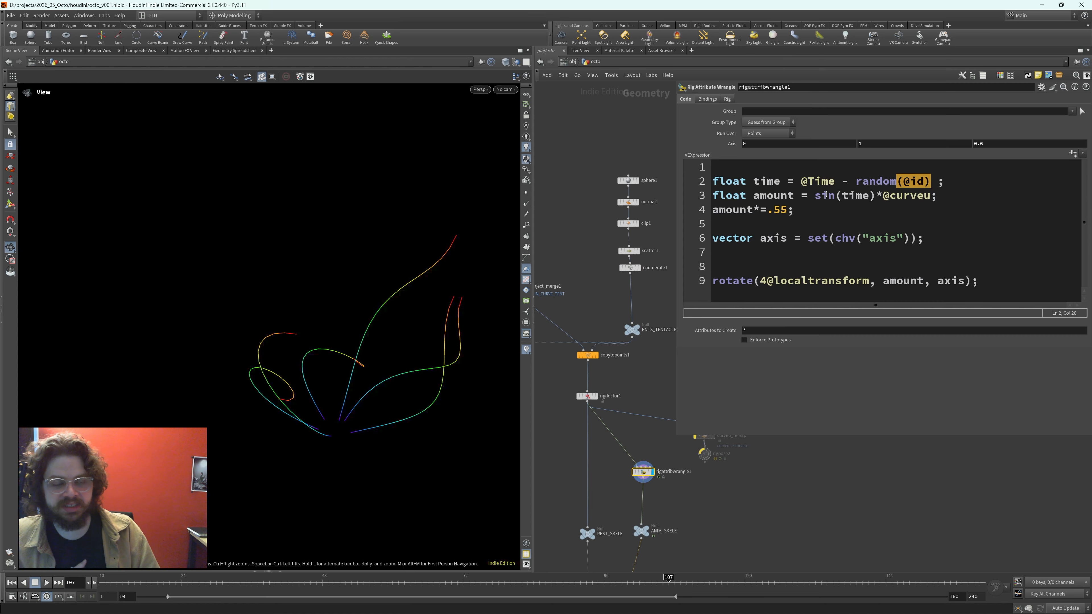
{"action": "left_click_drag", "start_coordinate": [816, 195], "coordinate": [886, 203]}
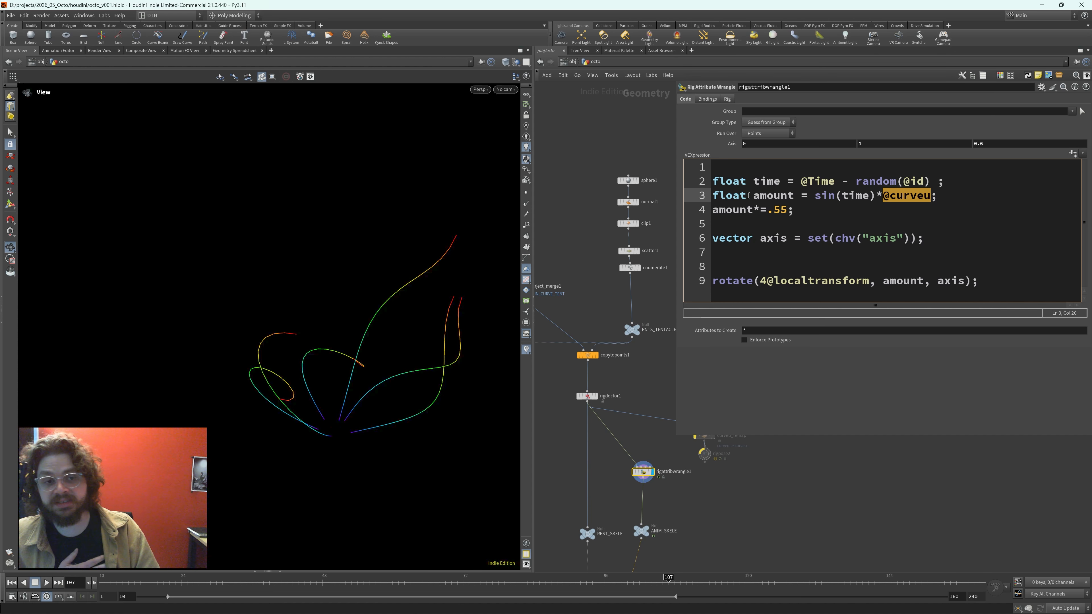
{"action": "left_click_drag", "start_coordinate": [749, 196], "coordinate": [801, 198]}
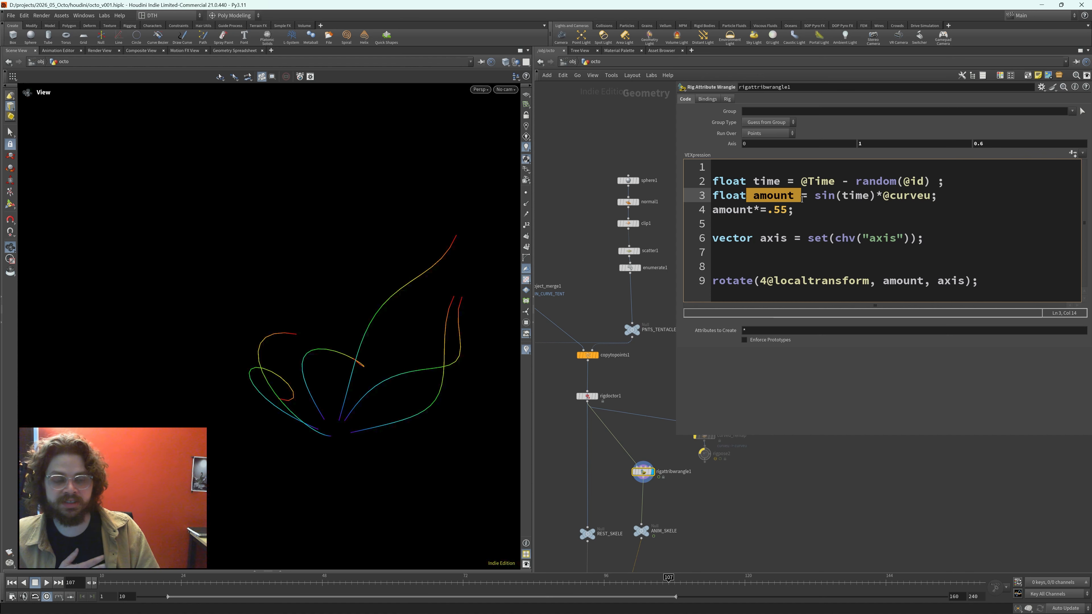
{"action": "left_click", "coordinate": [942, 235]}
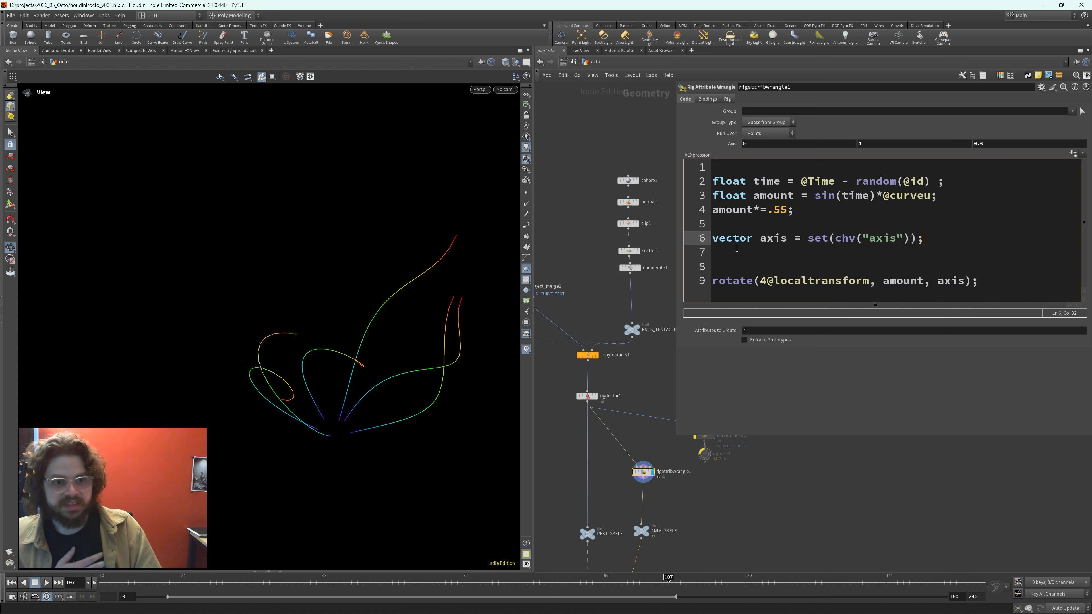
{"action": "left_click_drag", "start_coordinate": [720, 236], "coordinate": [899, 237]}
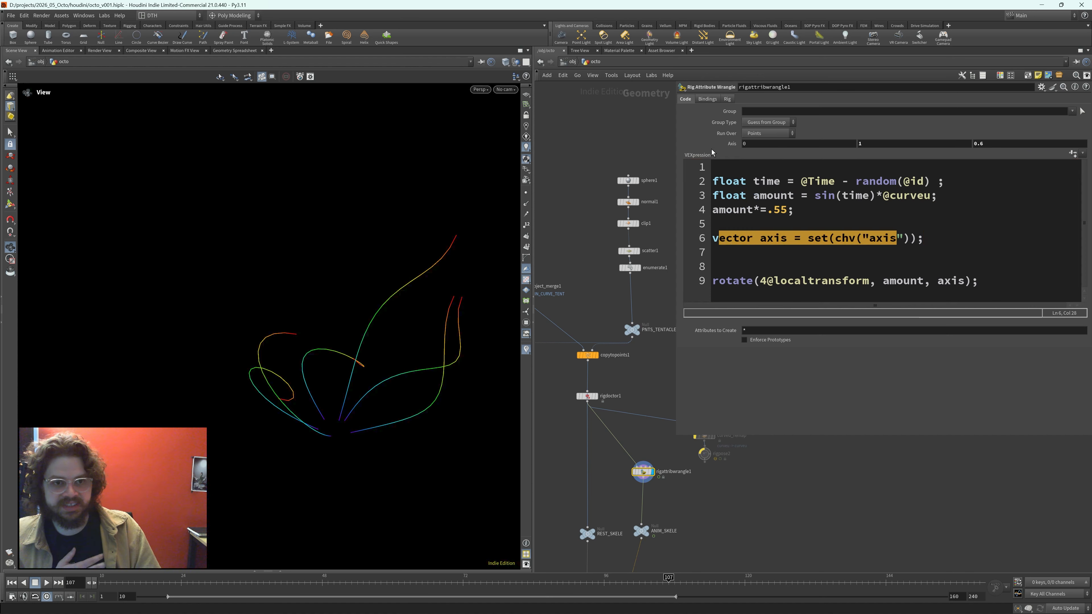
{"action": "left_click", "coordinate": [834, 252]}
{"action": "left_click_drag", "start_coordinate": [835, 238], "coordinate": [904, 241]}
{"action": "left_click", "coordinate": [793, 264]}
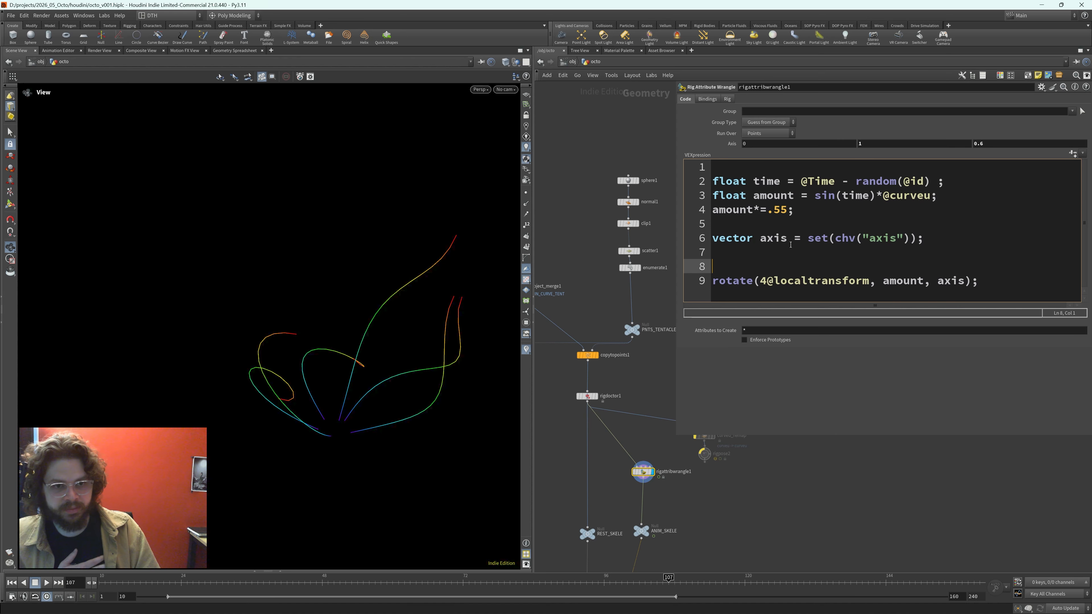
{"action": "left_click_drag", "start_coordinate": [835, 238], "coordinate": [911, 239]}
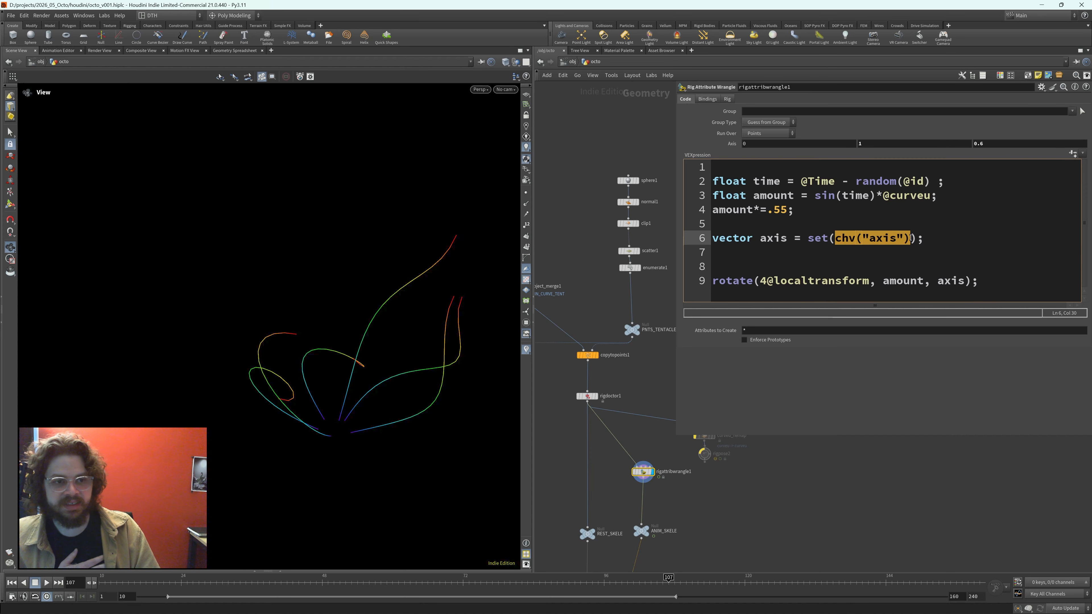
- Add the channel reference chv("arbrirary_vector") on a new line below the axis vector declaration
{"action": "left_click", "coordinate": [931, 238]}
{"action": "key", "text": "Return"}
{"action": "key", "text": "Return"}
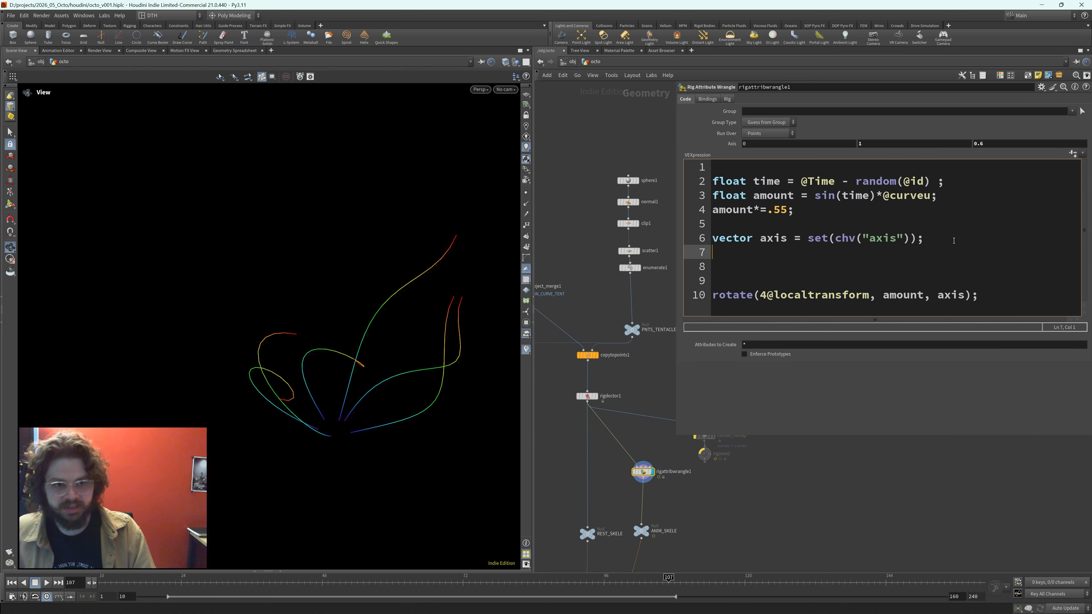
{"action": "type", "text": "chv"}
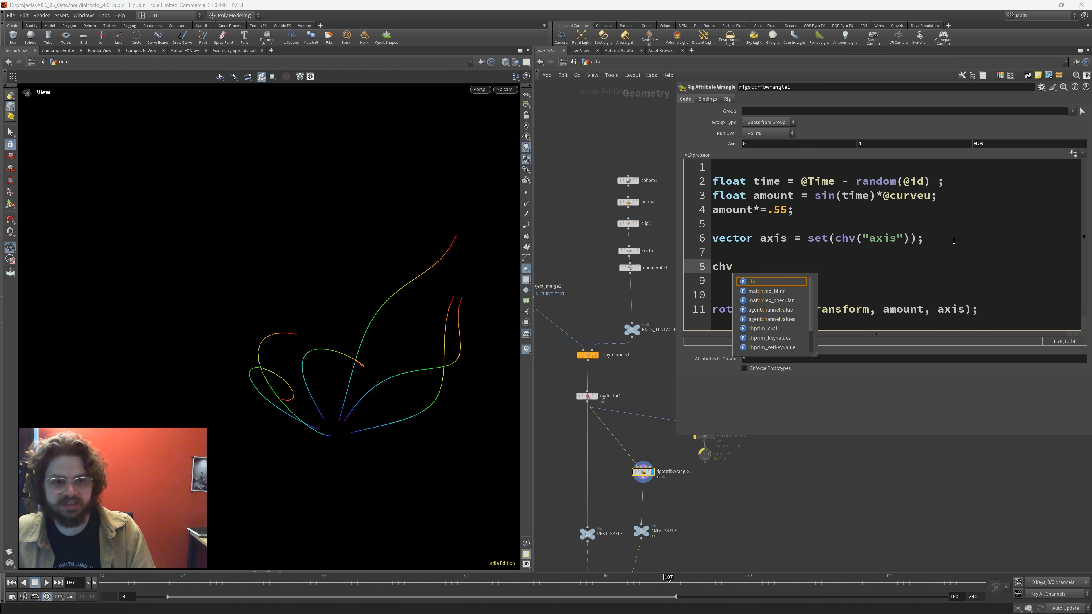
{"action": "type", "text": "("}
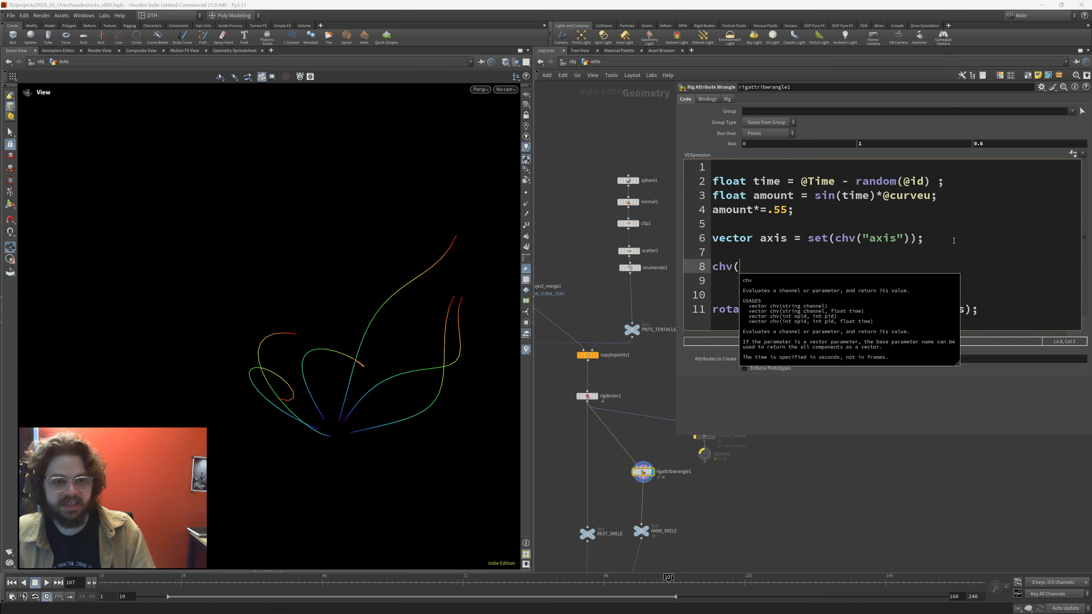
{"action": "type", "text": "\"arbrirary_"}
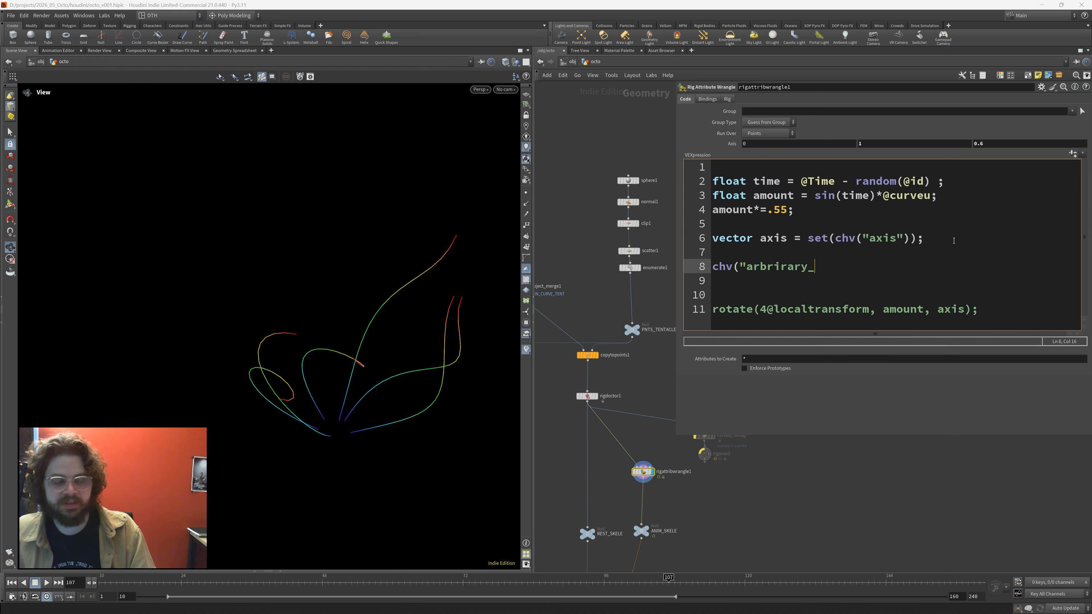
{"action": "type", "text": "vector\")"}
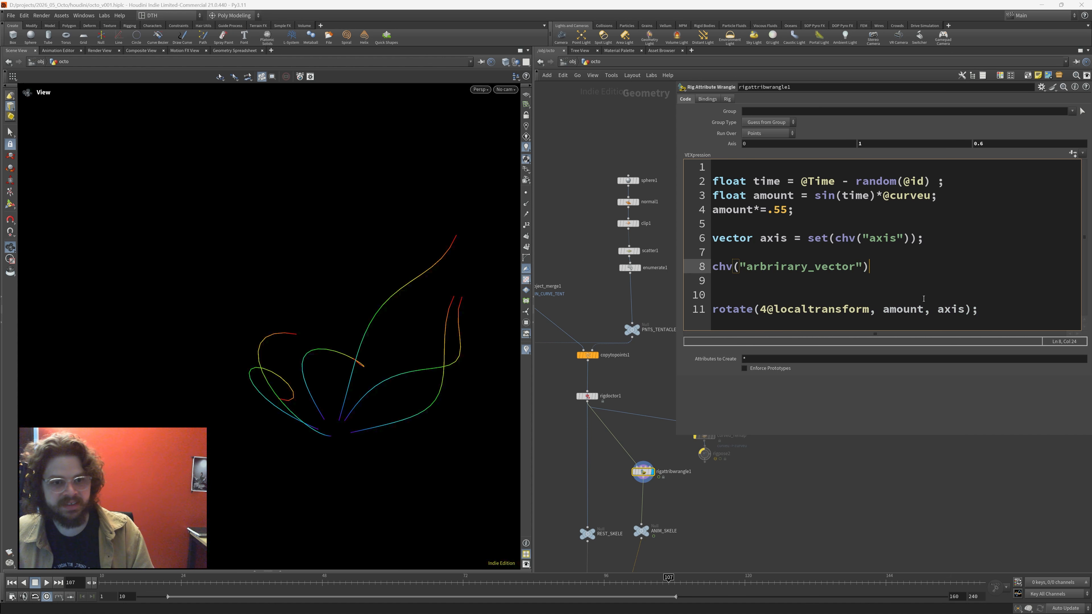
- Try generating the parameter for chv("arbrirary_vector"), undo it, and delete that reference line from the wrangle code
{"action": "left_click", "coordinate": [1076, 154]}
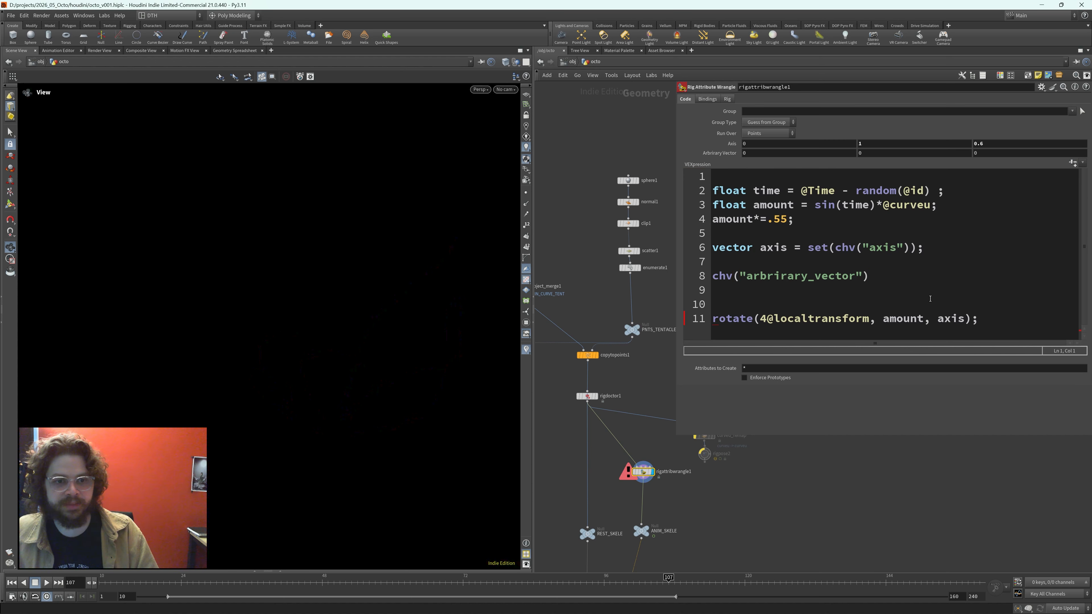
{"action": "key", "text": "ctrl+z"}
{"action": "left_click_drag", "start_coordinate": [712, 252], "coordinate": [871, 266]}
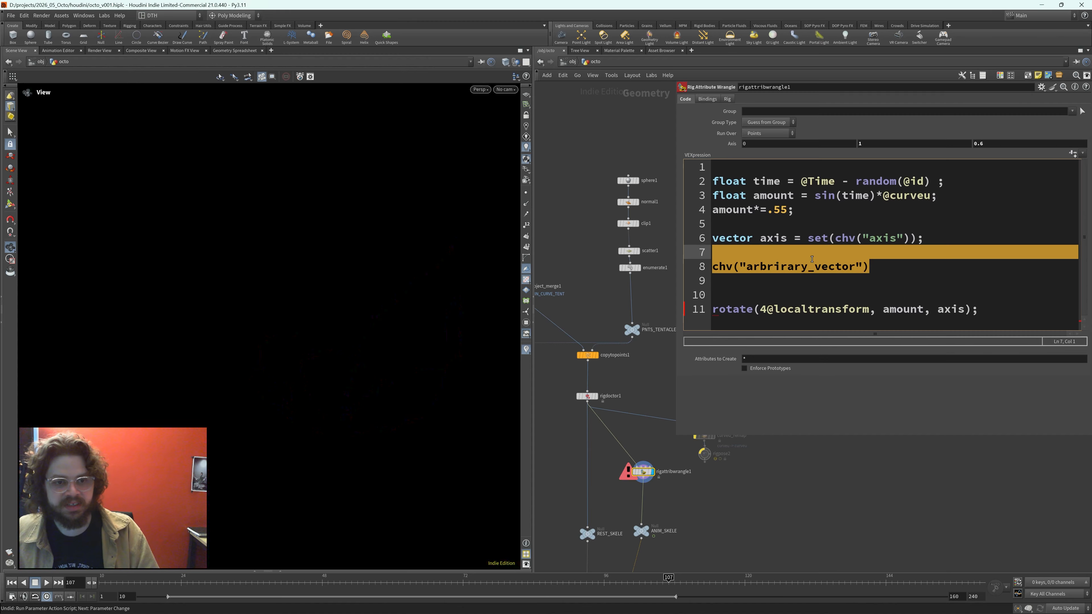
{"action": "key", "text": "BackSpace"}
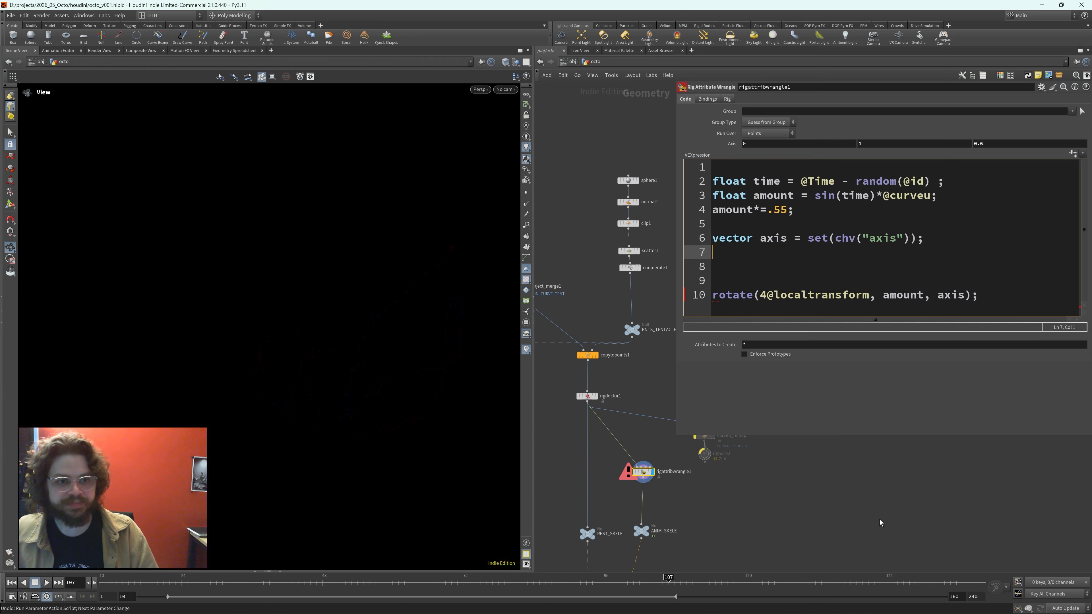
{"action": "left_click", "coordinate": [869, 381]}
{"action": "key", "text": "ctrl+z"}
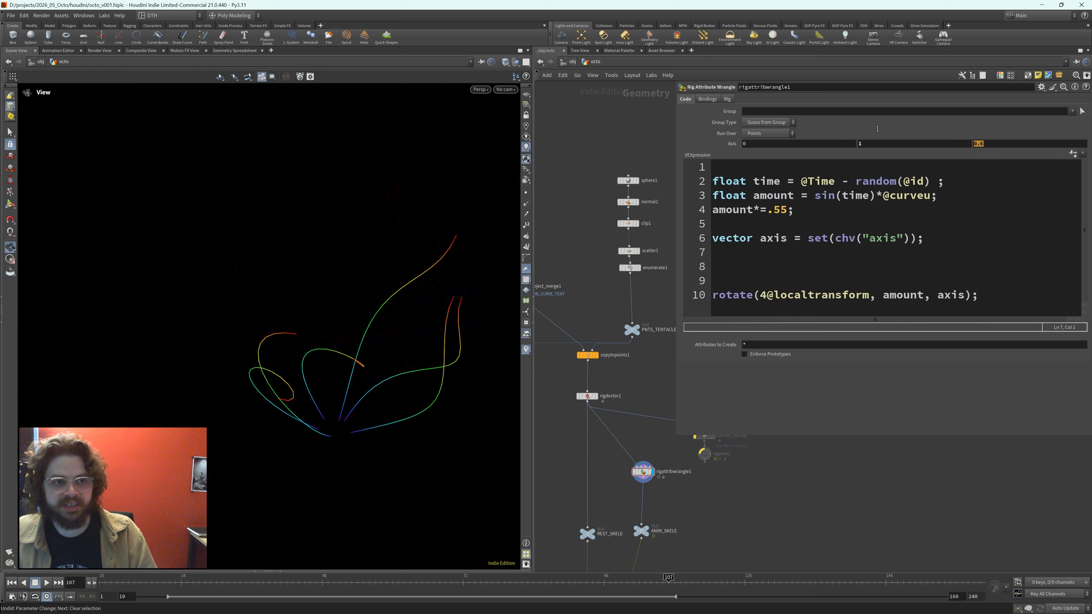
- Set the Axis parameter of rigattribwrangle1 to 1, 0, 0 and view the tentacle skeleton from another angle
{"action": "left_click_drag", "start_coordinate": [878, 129], "coordinate": [869, 129]}
{"action": "type", "text": "0"}
{"action": "key", "text": "Return"}
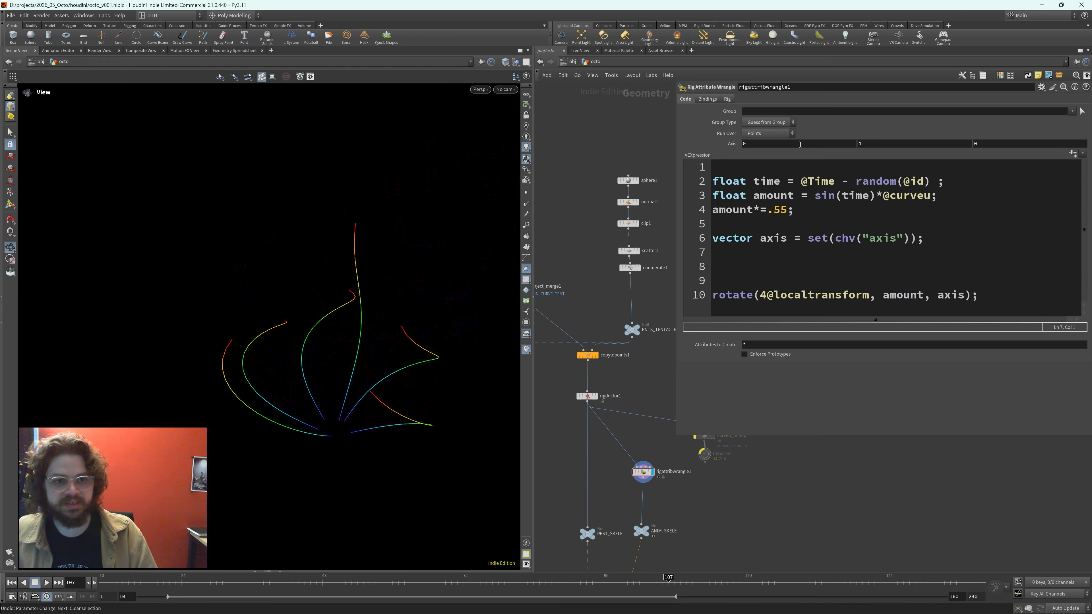
{"action": "left_click_drag", "start_coordinate": [751, 143], "coordinate": [668, 134]}
{"action": "type", "text": "1"}
{"action": "key", "text": "Tab"}
{"action": "type", "text": "0"}
{"action": "key", "text": "Return"}
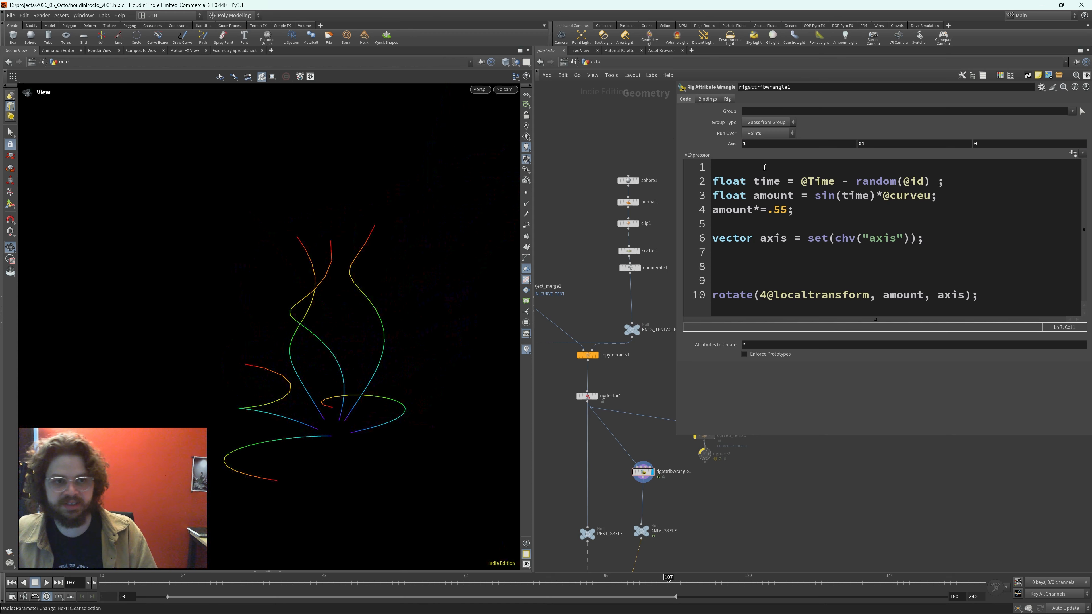
{"action": "left_click_drag", "start_coordinate": [896, 144], "coordinate": [845, 143]}
{"action": "type", "text": "0"}
{"action": "key", "text": "Return"}
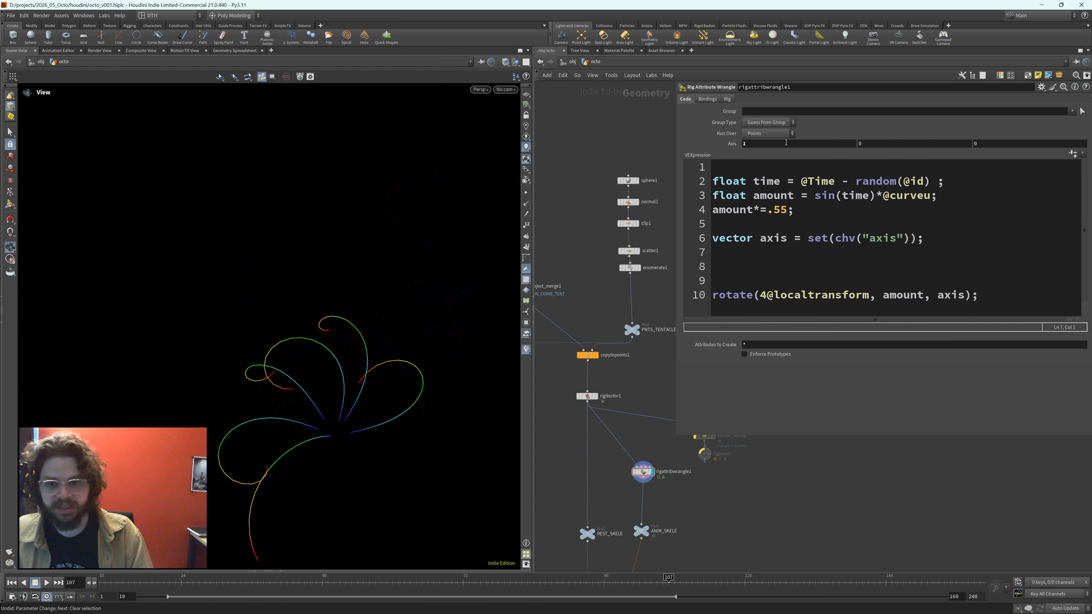
{"action": "left_click_drag", "start_coordinate": [296, 261], "coordinate": [376, 277]}
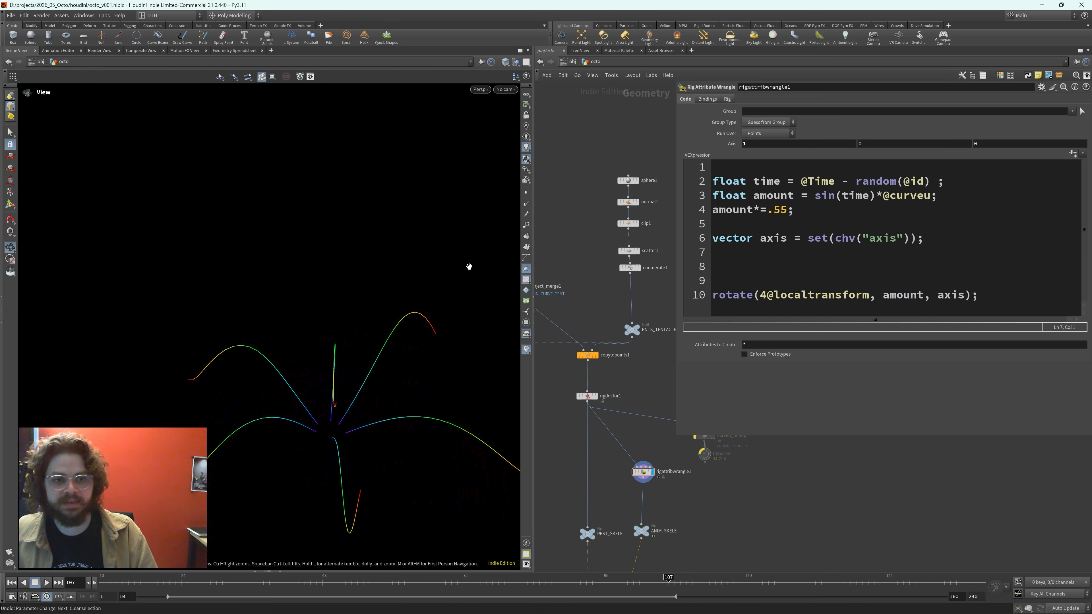
- Change the amount multiplier in the wrangle code to 1.55 and play the animation from the start of the timeline
{"action": "left_click", "coordinate": [773, 210]}
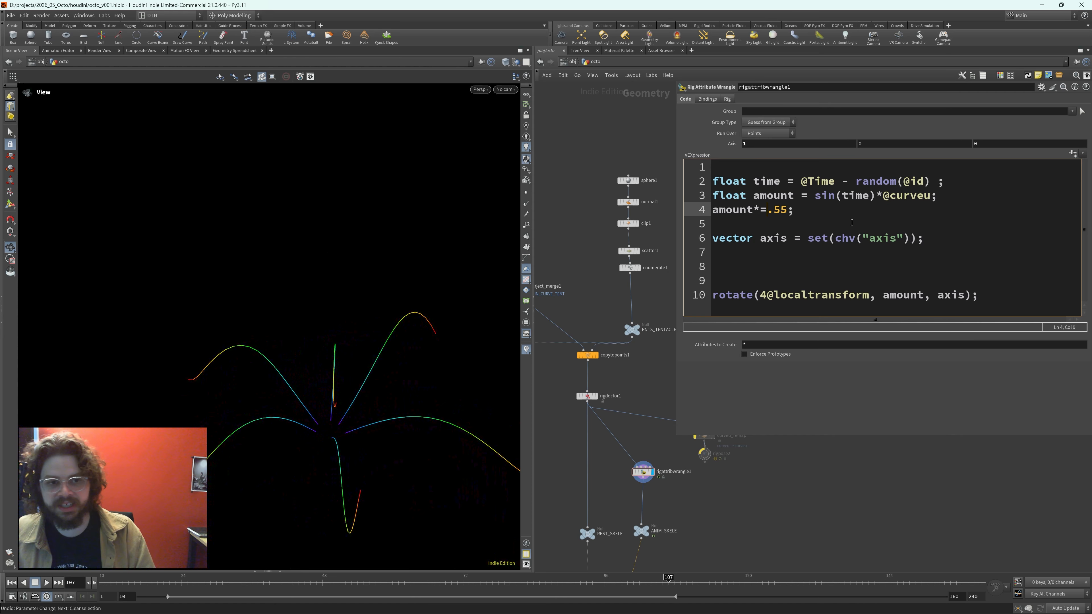
{"action": "type", "text": "1"}
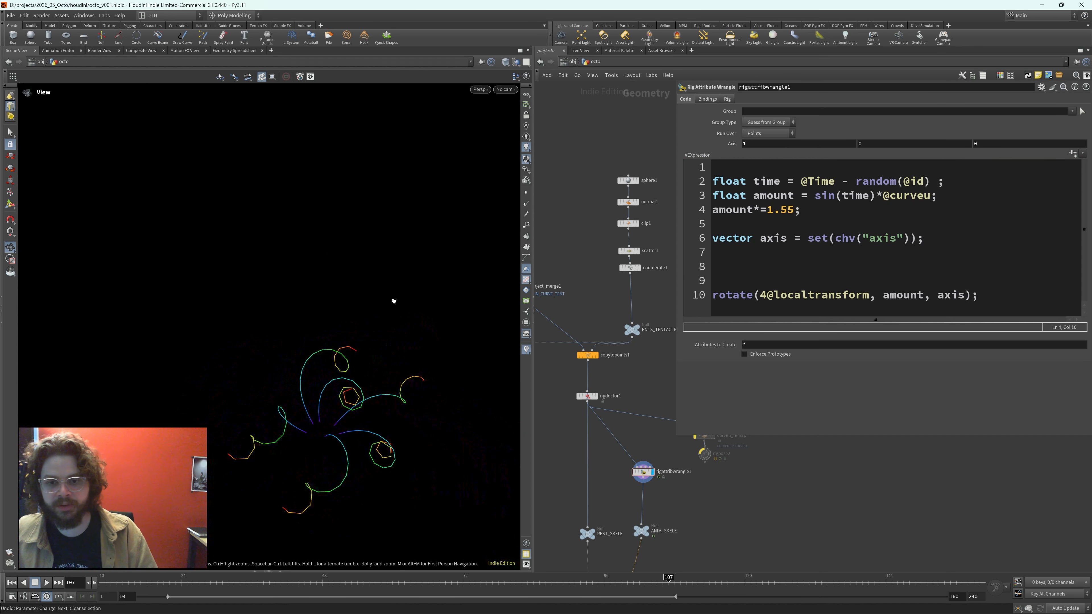
{"action": "left_click_drag", "start_coordinate": [232, 580], "coordinate": [99, 583]}
{"action": "left_click", "coordinate": [46, 583]}
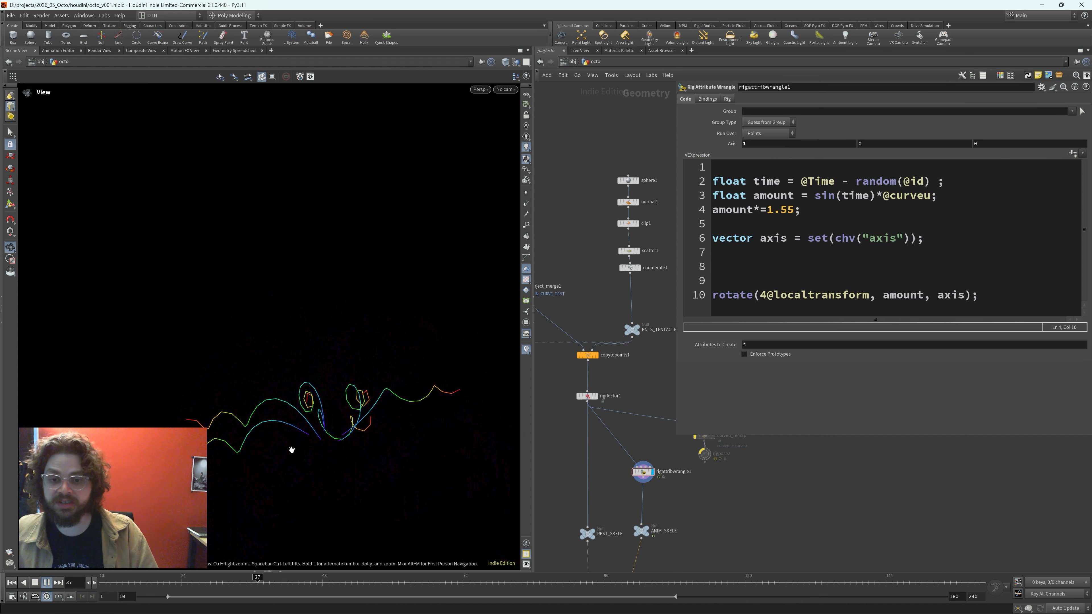
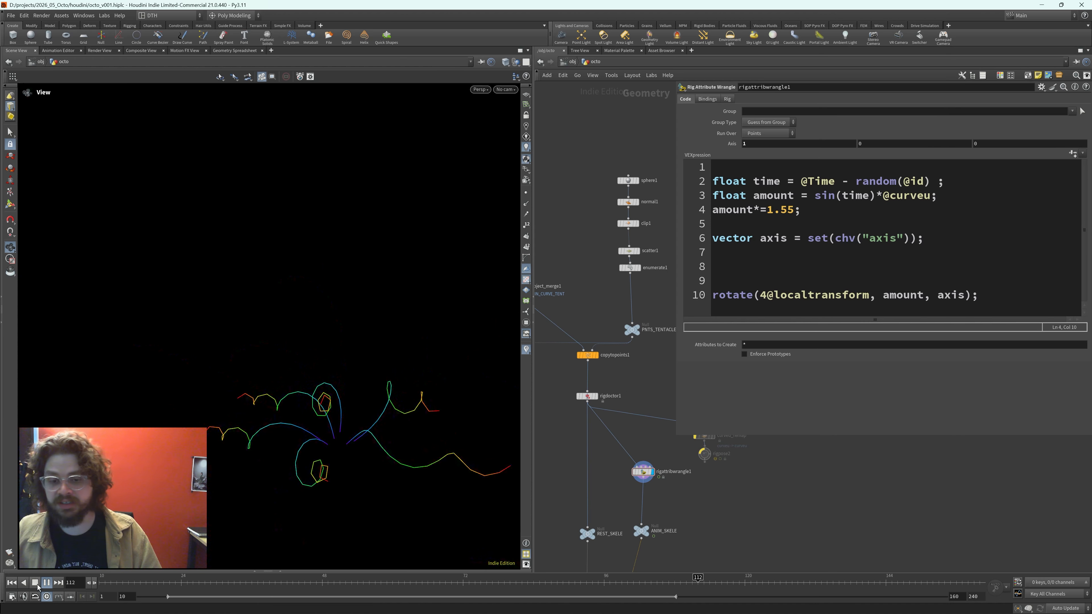
{"action": "left_click", "coordinate": [46, 582]}
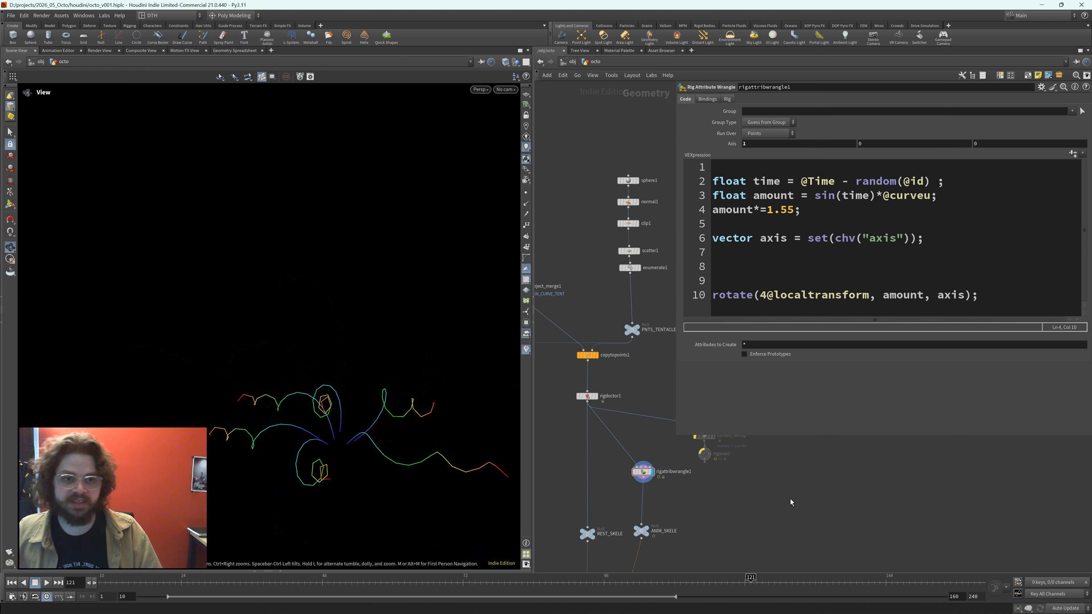
- Undo the multiplier, axis and arbitrary-vector edits in rigattribwrangle1
{"action": "key", "text": "ctrl+z"}
{"action": "key", "text": "ctrl+z"}
{"action": "key", "text": "ctrl+z"}
{"action": "key", "text": "ctrl+z"}
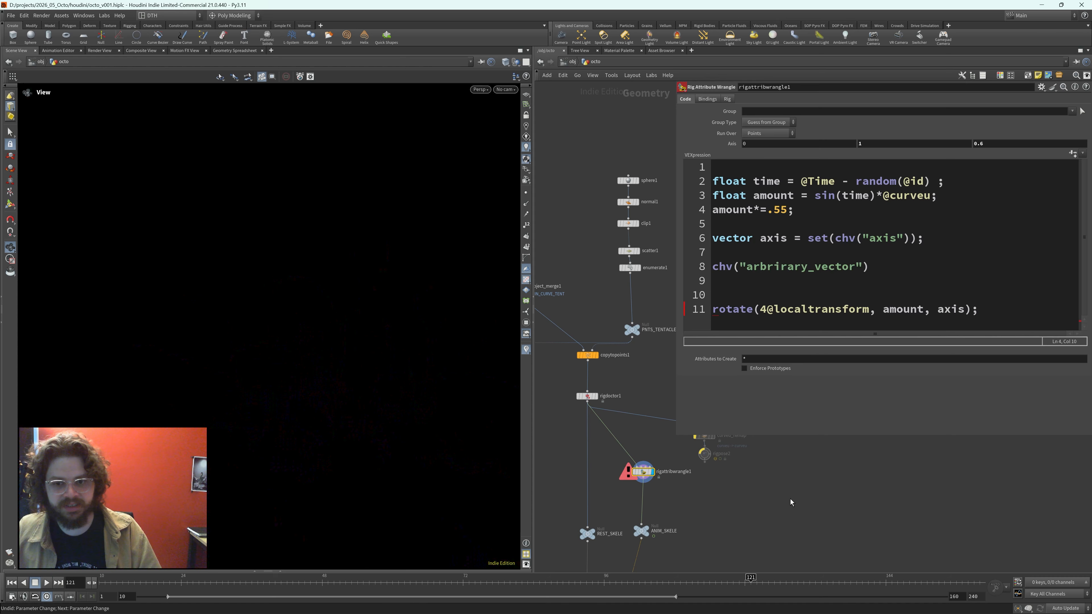
{"action": "key", "text": "ctrl+z"}
- Enable curveu_remap and rigpose2, and insert both between rigdoctor1 and rigattribwrangle1
{"action": "middle_click_drag", "start_coordinate": [748, 499], "coordinate": [747, 533]}
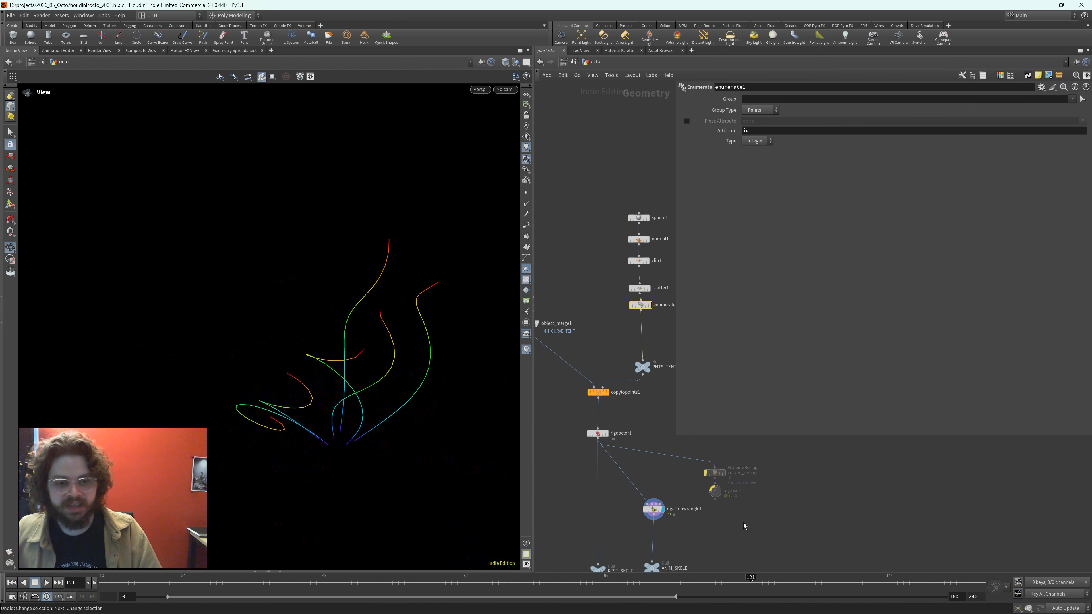
{"action": "left_click", "coordinate": [732, 513]}
{"action": "mouse_move", "coordinate": [718, 495]}
{"action": "left_mouse_down"}
{"action": "mouse_move", "coordinate": [644, 495]}
{"action": "mouse_move", "coordinate": [722, 494]}
{"action": "left_mouse_up"}
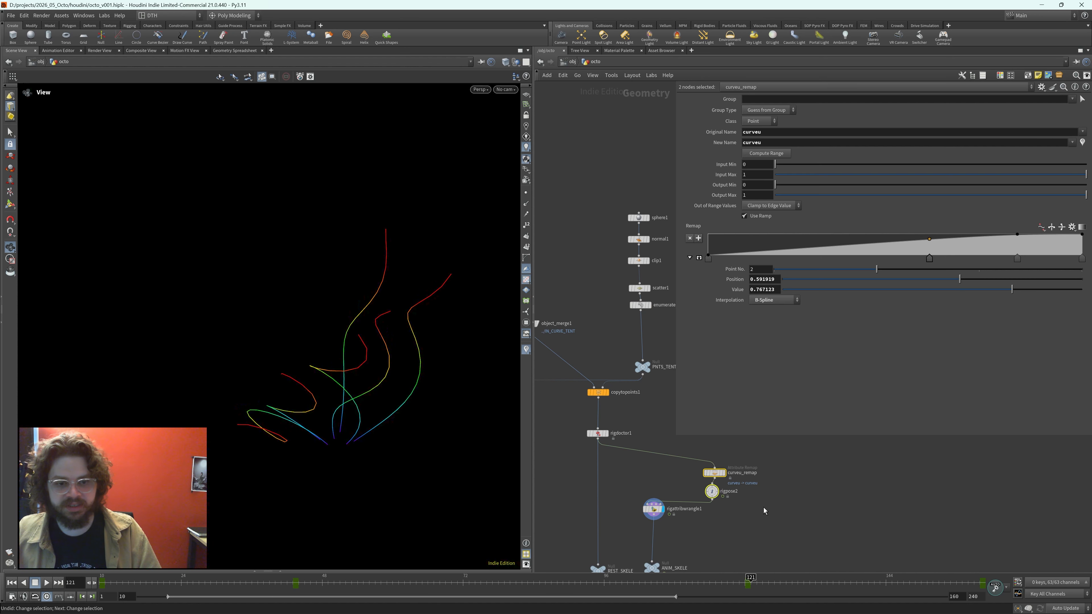
{"action": "left_click_drag", "start_coordinate": [713, 473], "coordinate": [661, 466]}
{"action": "left_click", "coordinate": [730, 470]}
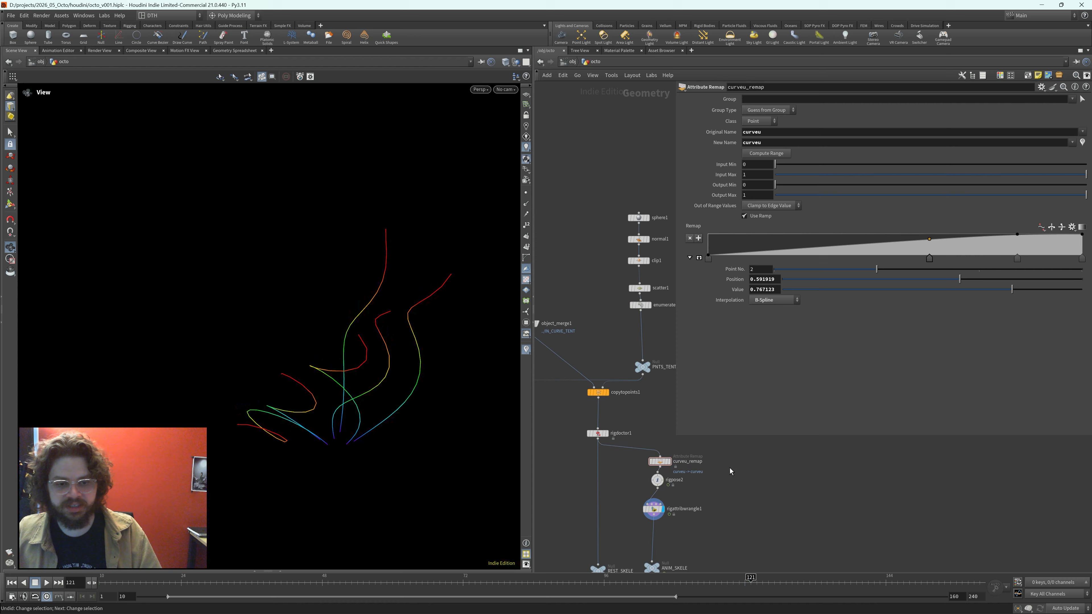
- Try moving curveu_remap's ramp point 2 to position 0.419772, undo it, then try point 3 at 0.685932 and undo
{"action": "left_click", "coordinate": [661, 466]}
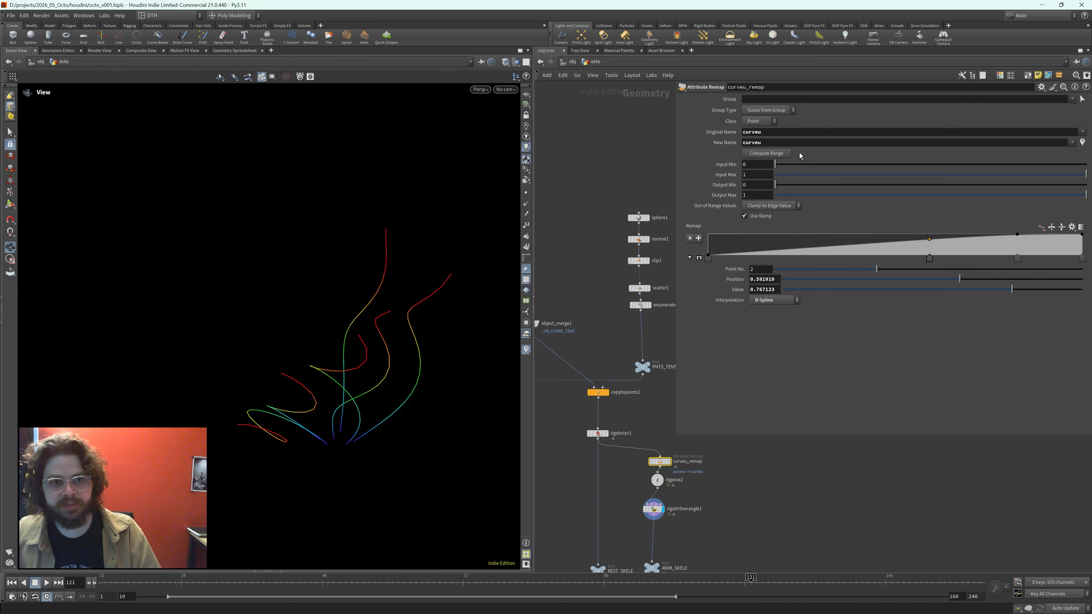
{"action": "left_click_drag", "start_coordinate": [931, 260], "coordinate": [866, 264]}
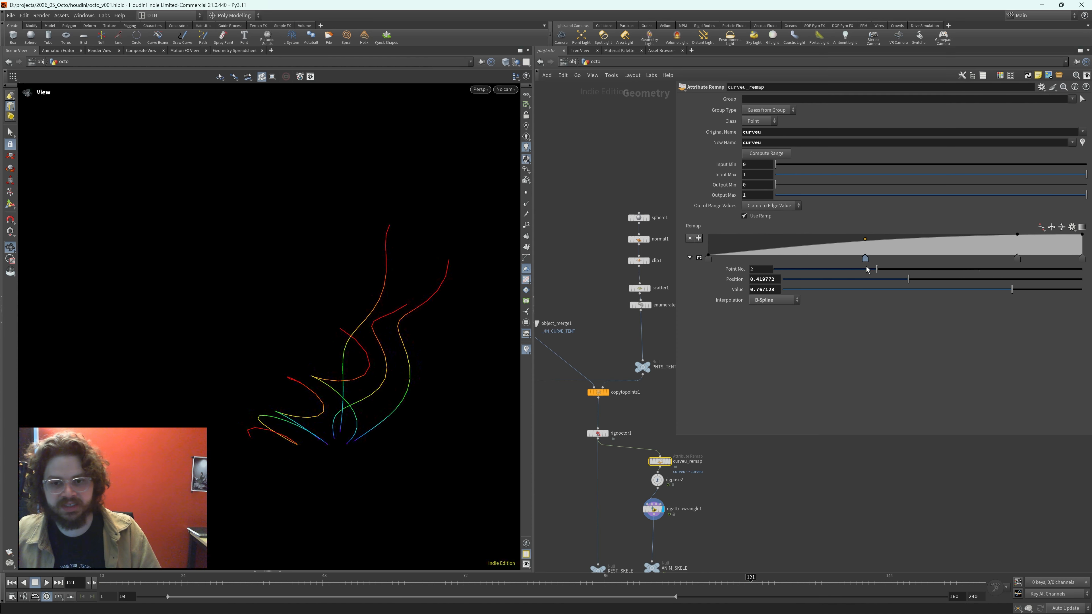
{"action": "key", "text": "ctrl+z"}
{"action": "left_click_drag", "start_coordinate": [1019, 261], "coordinate": [972, 265]}
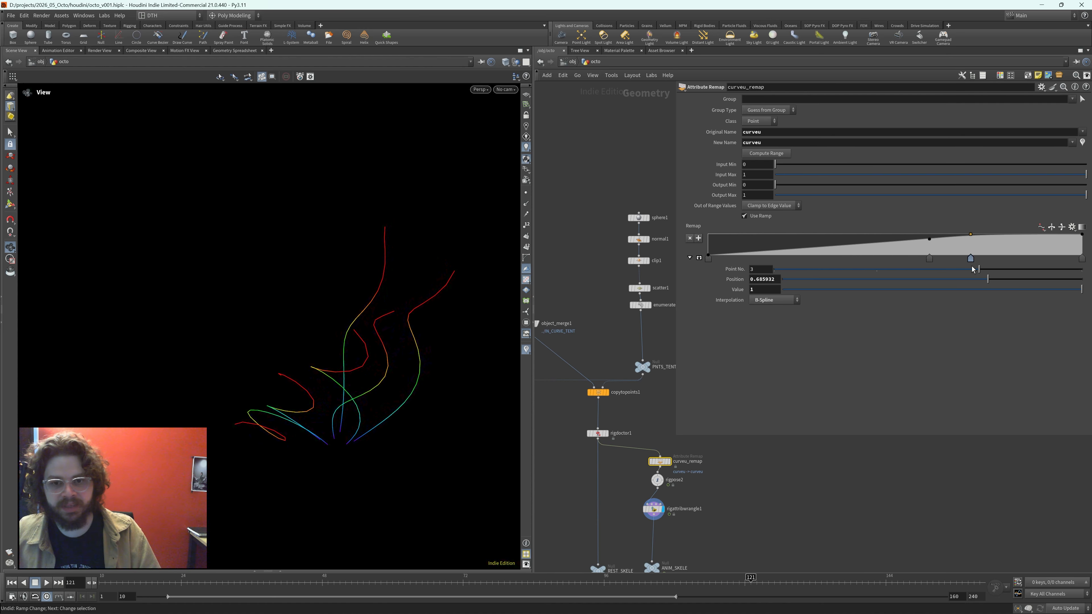
{"action": "key", "text": "ctrl+z"}
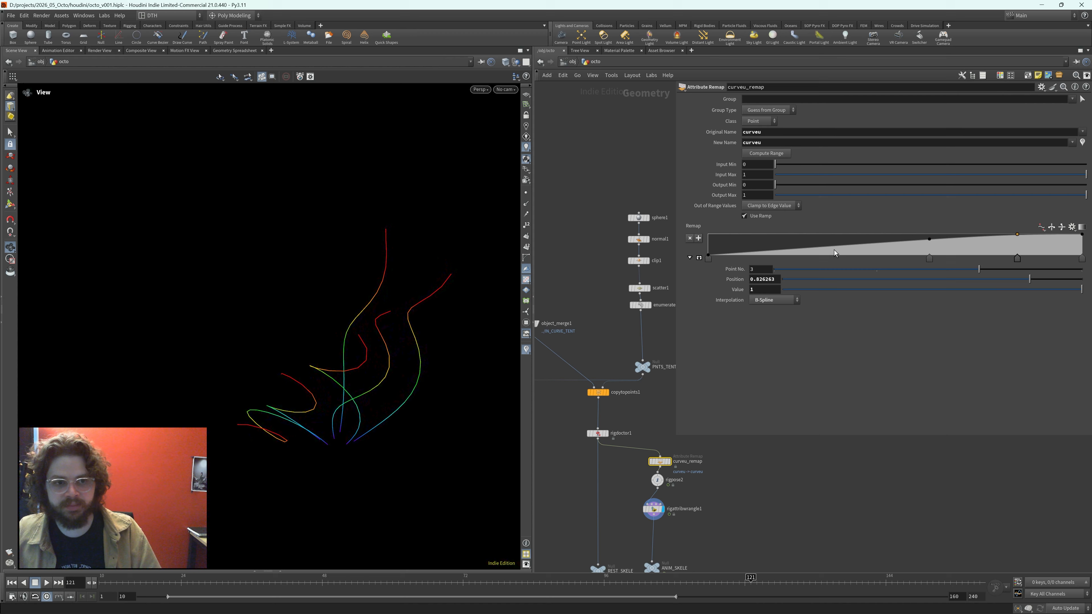
- Try a curveu_remap ramp that stays low until past the middle, play the animation, and undo the ramp changes
{"action": "left_click_drag", "start_coordinate": [834, 253], "coordinate": [969, 263]}
{"action": "left_click_drag", "start_coordinate": [343, 303], "coordinate": [402, 289]}
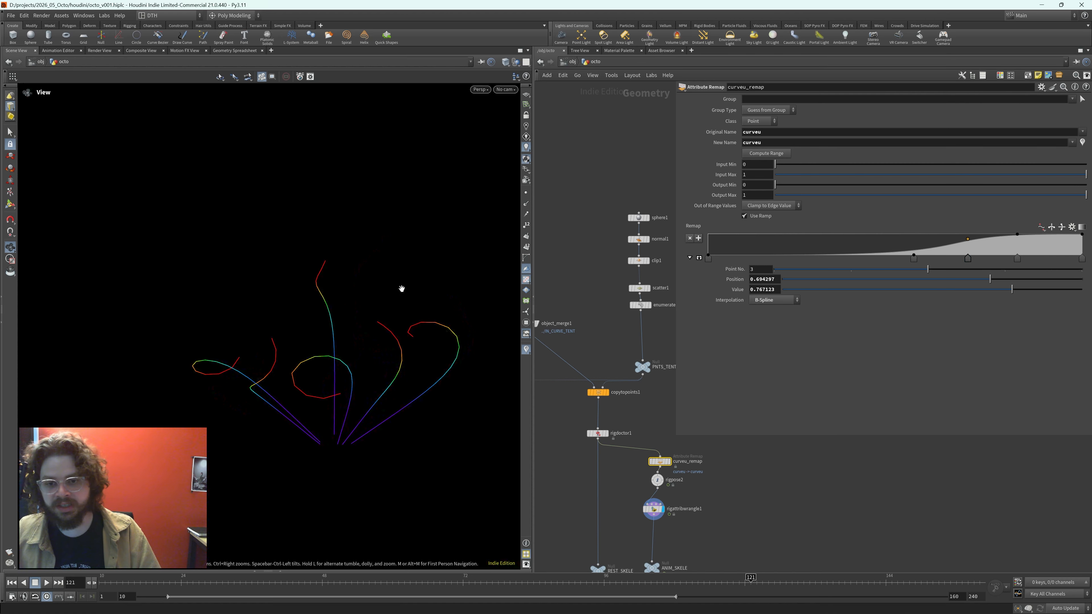
{"action": "left_click", "coordinate": [46, 583]}
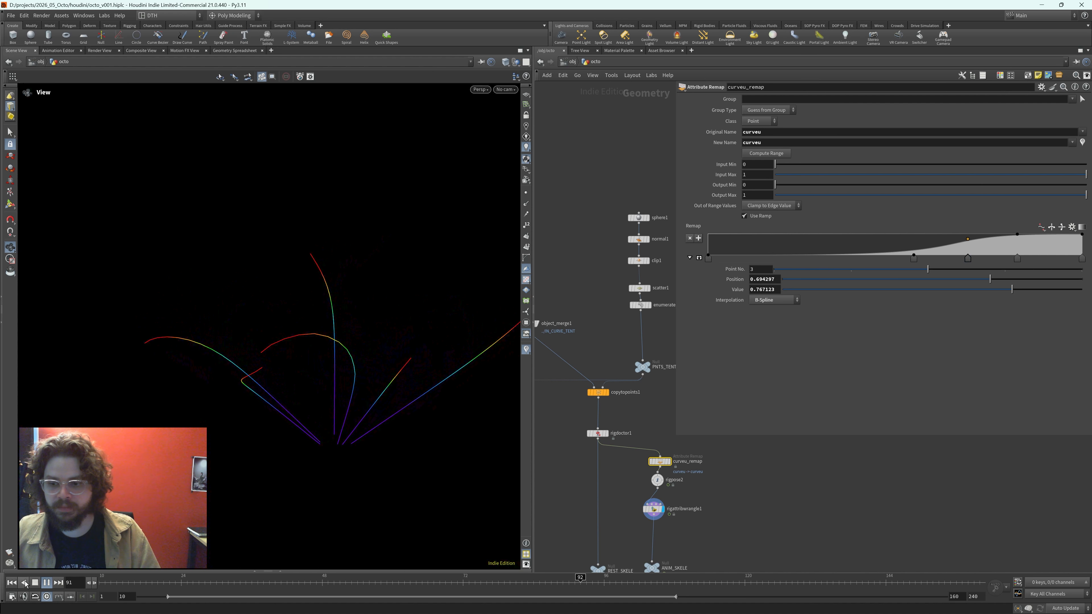
{"action": "left_click", "coordinate": [46, 582]}
{"action": "key", "text": "ctrl+z"}
{"action": "key", "text": "ctrl+z"}
{"action": "key", "text": "ctrl+z"}
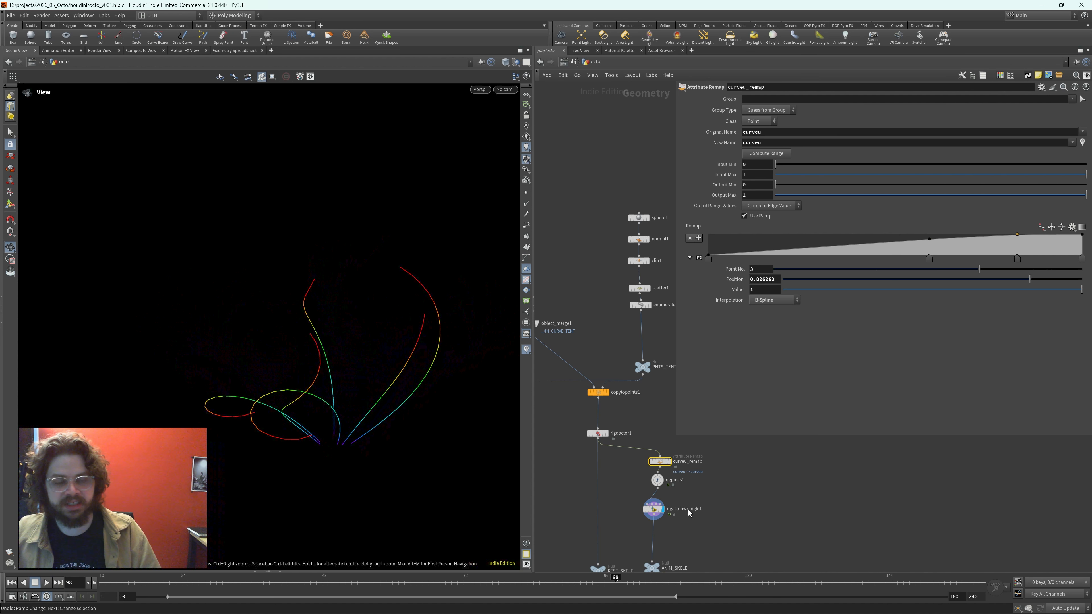
- Examine the rigpose2 joint rotations and the rigattribwrangle1 code in the animation chain
{"action": "scroll", "coordinate": [658, 505], "scroll_direction": "up", "scroll_amount": 3}
{"action": "left_click_drag", "start_coordinate": [650, 513], "coordinate": [666, 515]}
{"action": "mouse_move", "coordinate": [661, 511]}
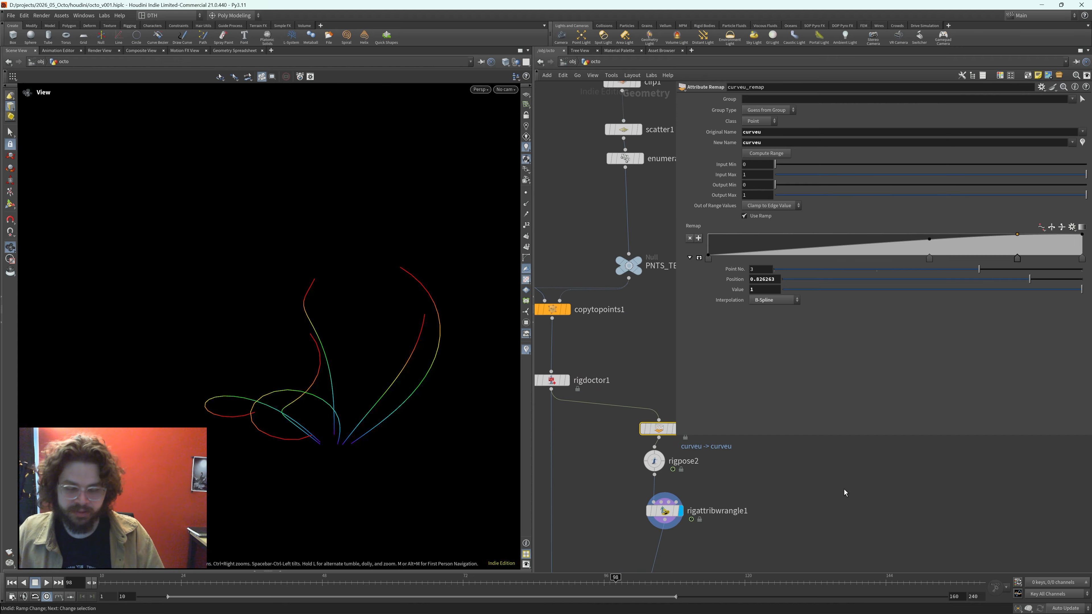
{"action": "middle_click_drag", "start_coordinate": [834, 482], "coordinate": [787, 479]}
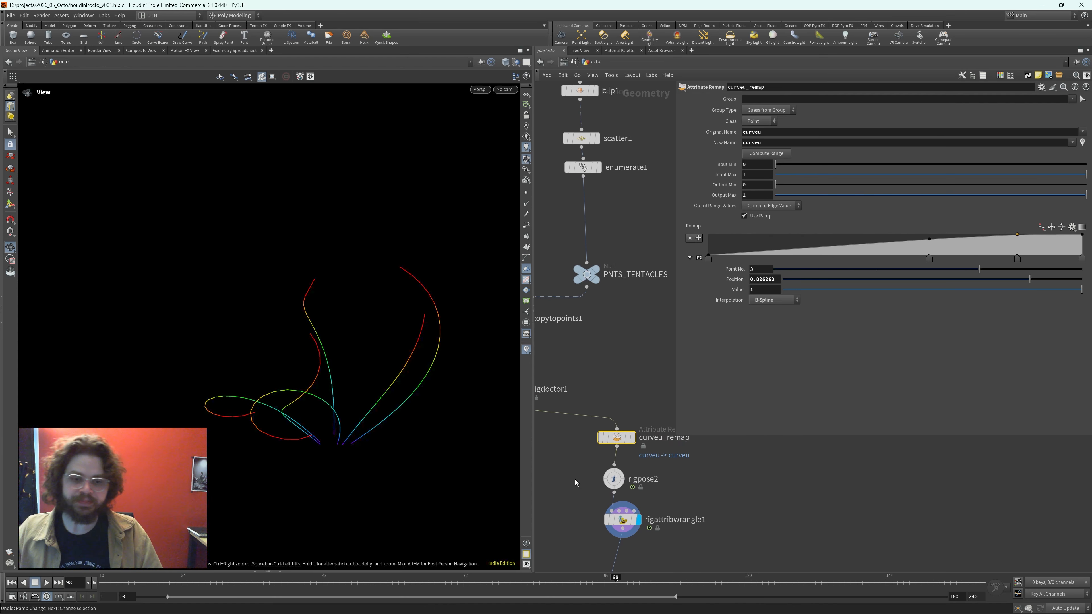
{"action": "left_click", "coordinate": [613, 478]}
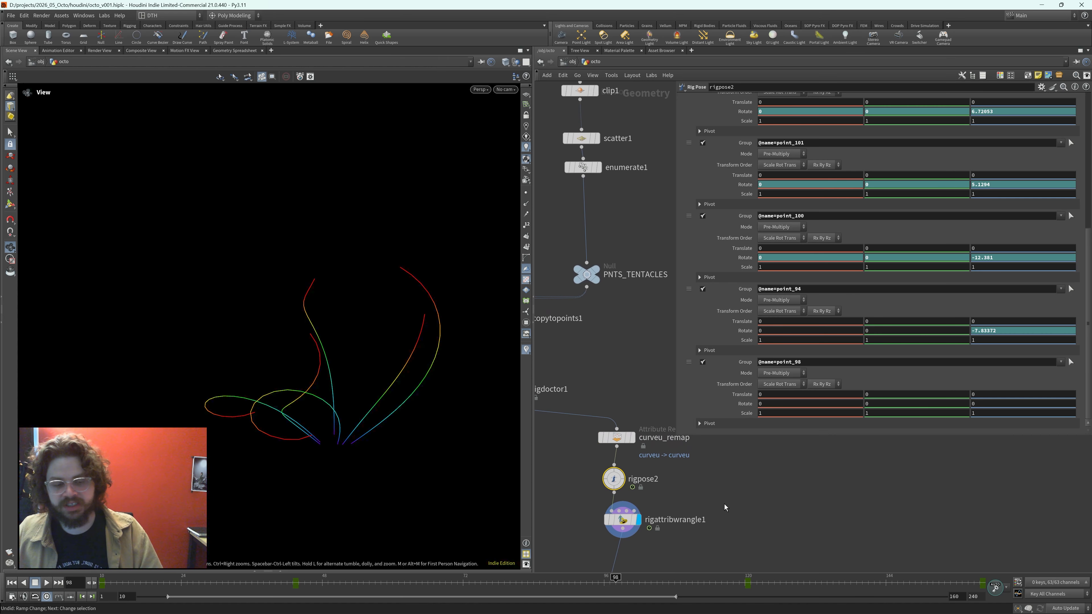
{"action": "left_click", "coordinate": [627, 519]}
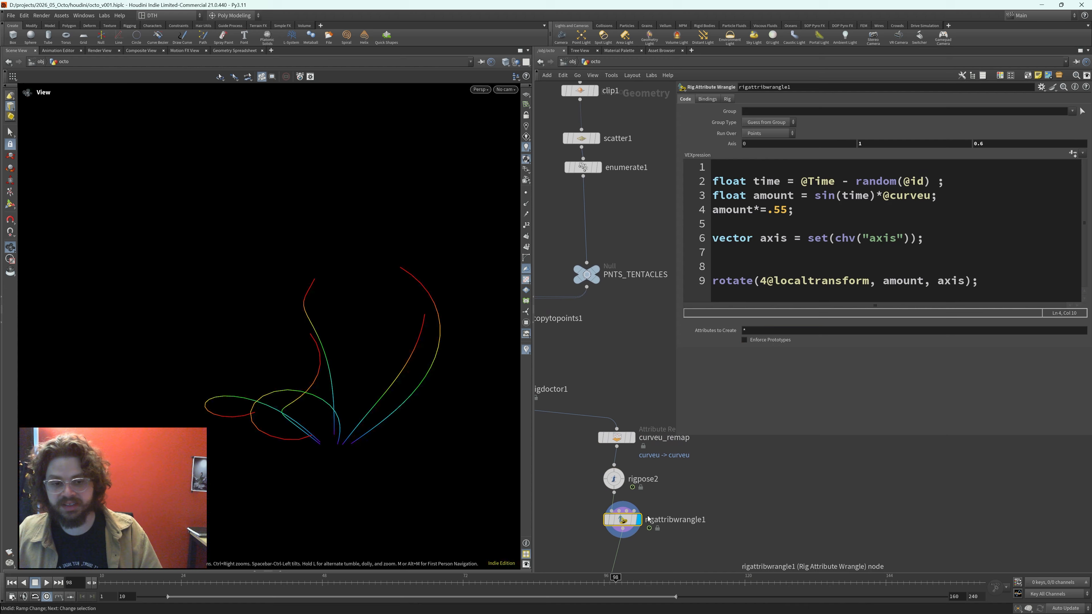
- Move rigpose2 after rigattribwrangle1 in the chain and set it as the displayed node
{"action": "mouse_move", "coordinate": [624, 521]}
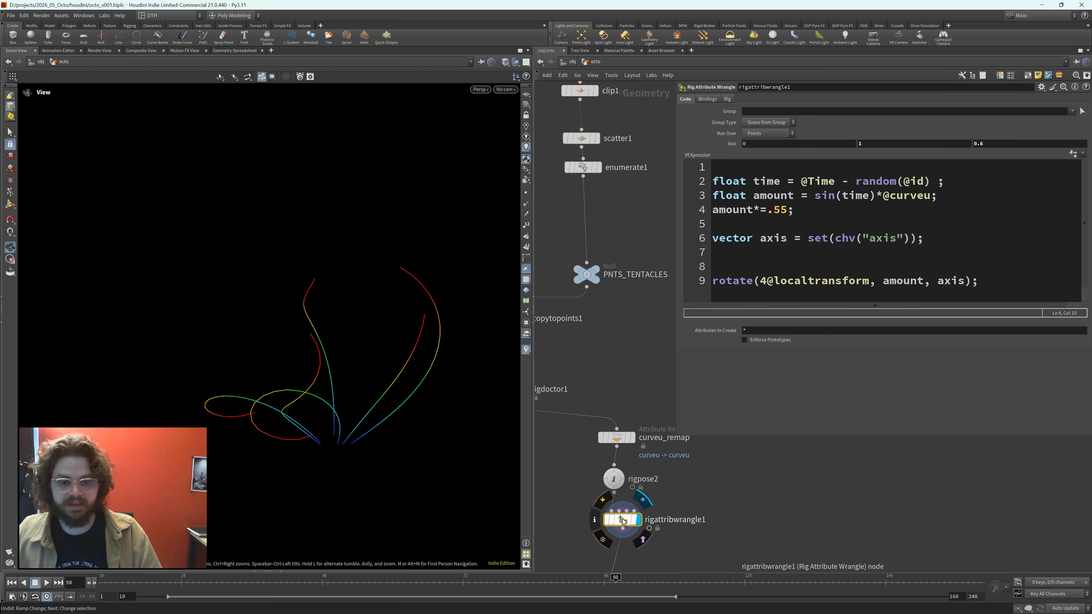
{"action": "left_click_drag", "start_coordinate": [614, 477], "coordinate": [613, 561]}
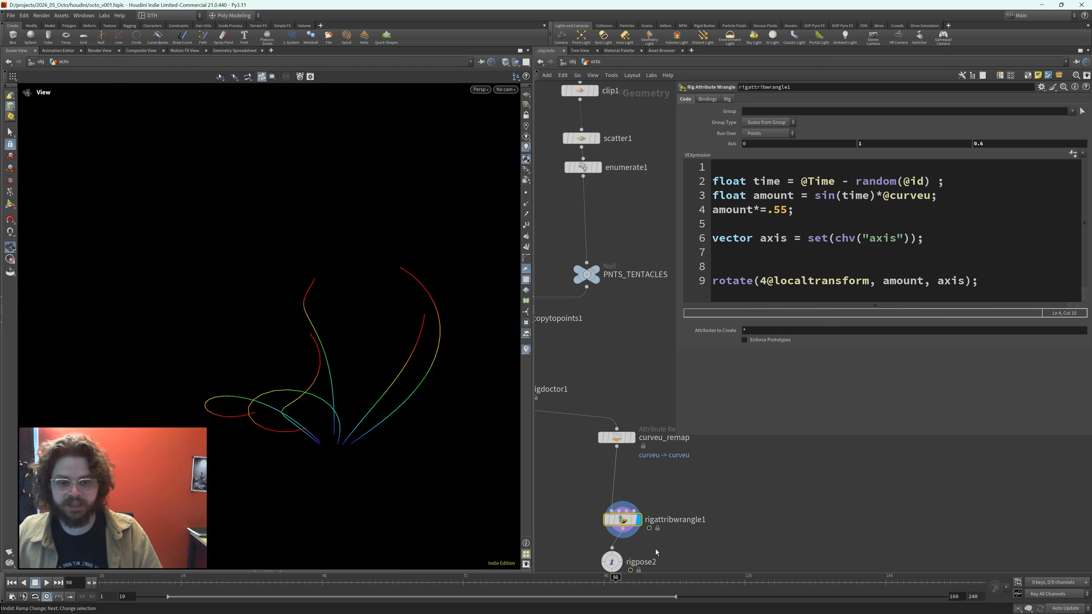
{"action": "middle_click_drag", "start_coordinate": [551, 552], "coordinate": [571, 510]}
{"action": "left_click", "coordinate": [637, 514]}
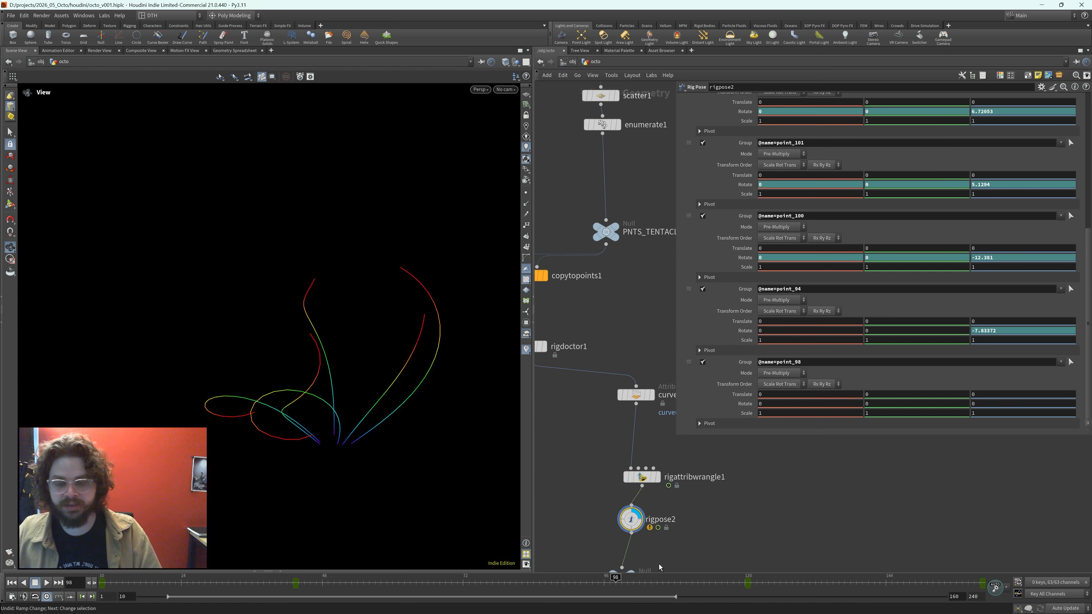
- Display the deformed tentacle mesh from jointdeform2 and inspect it from another angle
{"action": "middle_click_drag", "start_coordinate": [800, 541], "coordinate": [803, 476]}
{"action": "scroll", "coordinate": [742, 527], "scroll_direction": "down", "scroll_amount": 2}
{"action": "middle_click_drag", "start_coordinate": [743, 539], "coordinate": [744, 460]}
{"action": "middle_click_drag", "start_coordinate": [745, 566], "coordinate": [708, 430]}
{"action": "scroll", "coordinate": [651, 499], "scroll_direction": "down", "scroll_amount": 1}
{"action": "middle_click_drag", "start_coordinate": [615, 541], "coordinate": [733, 457]}
{"action": "left_click", "coordinate": [696, 492]}
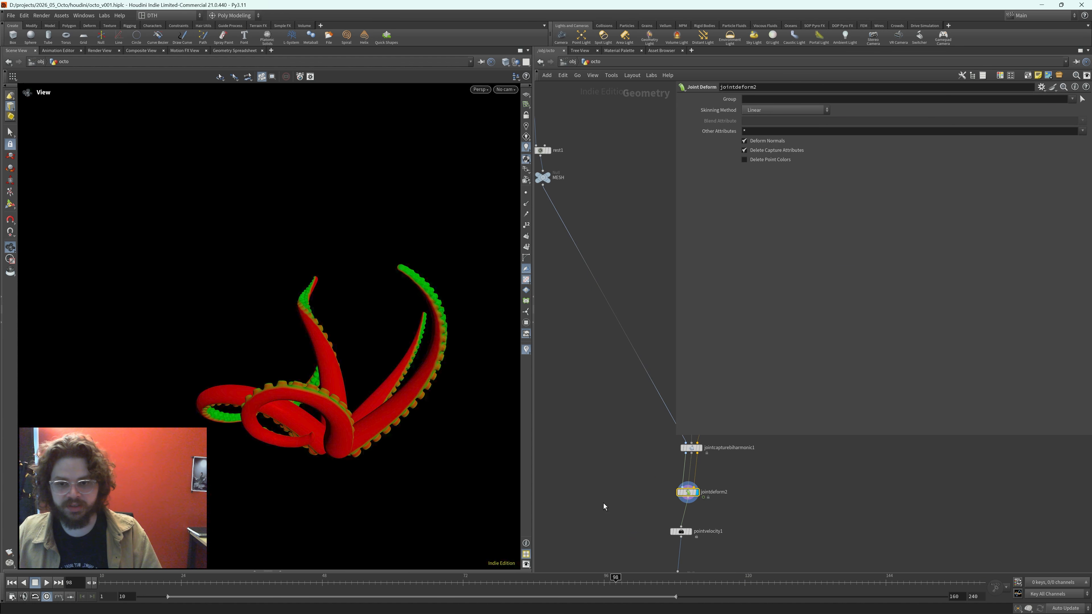
{"action": "left_click_drag", "start_coordinate": [237, 429], "coordinate": [473, 468]}
- Bypass rigpose2 above ANIM_SKELE to compare the deformed tentacles without its pose
{"action": "middle_click_drag", "start_coordinate": [795, 475], "coordinate": [769, 518]}
{"action": "middle_click_drag", "start_coordinate": [767, 464], "coordinate": [712, 521]}
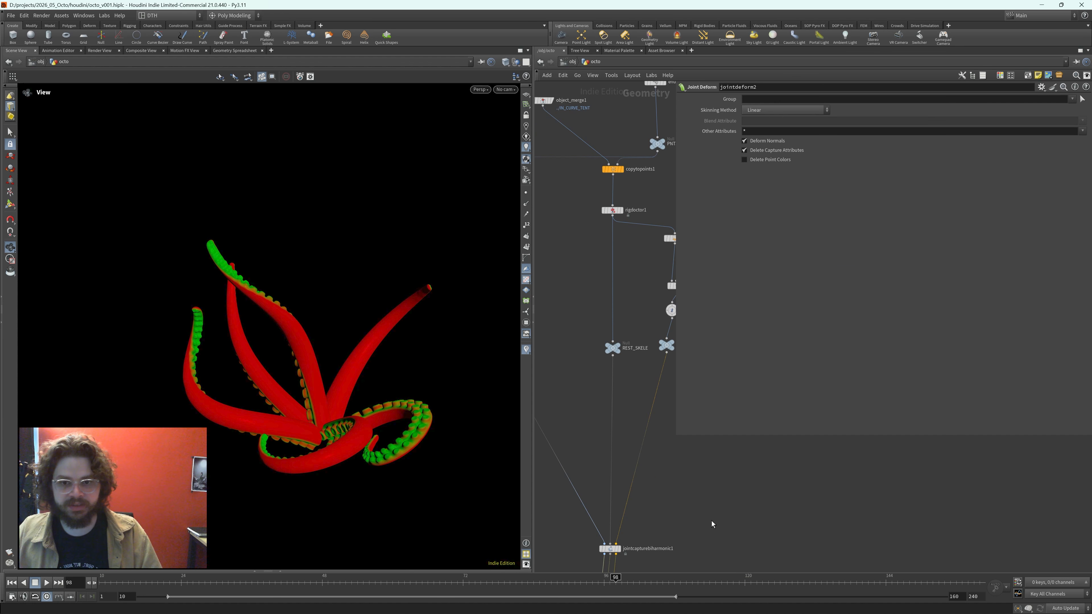
{"action": "middle_click_drag", "start_coordinate": [720, 449], "coordinate": [634, 514]}
{"action": "scroll", "coordinate": [560, 329], "scroll_direction": "up", "scroll_amount": 3}
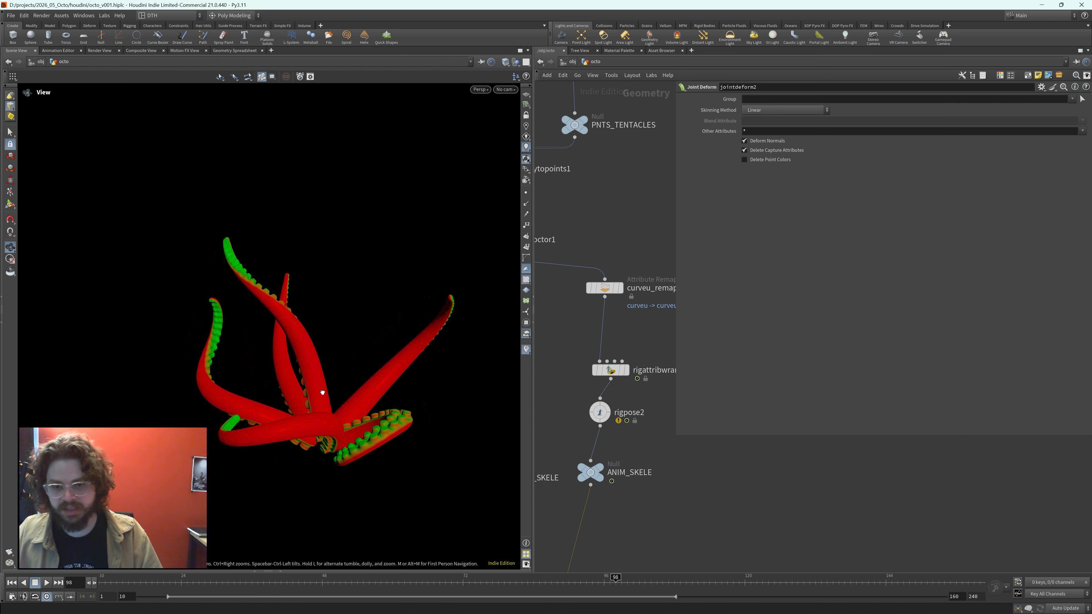
{"action": "mouse_move", "coordinate": [583, 396]}
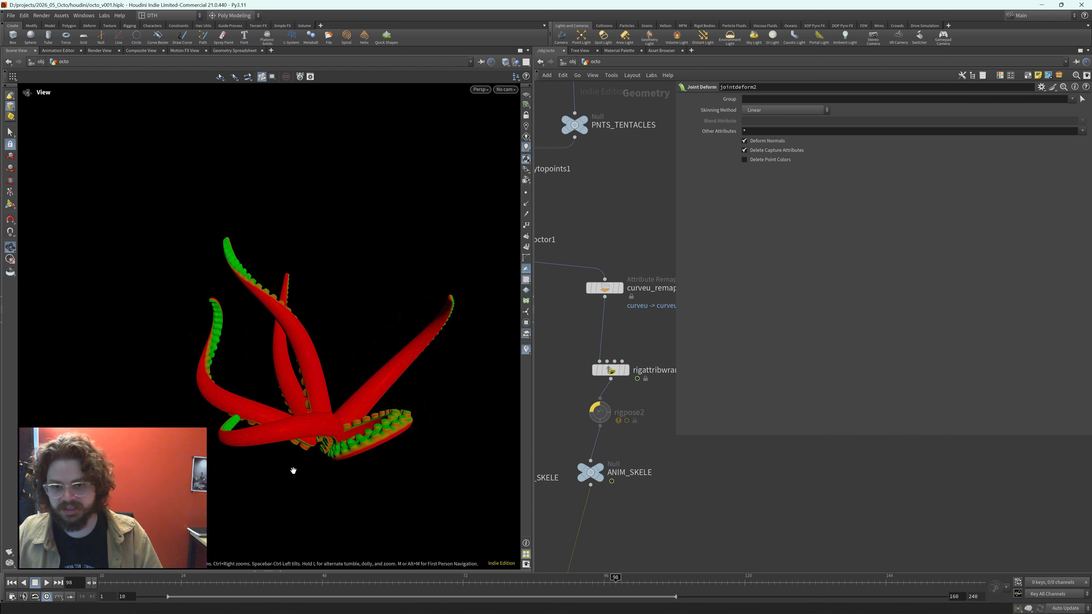
- Inspect the deformed tentacles without the rigpose2 pose from several angles and at frame 47
{"action": "right_click_drag", "start_coordinate": [317, 459], "coordinate": [420, 450]}
{"action": "mouse_move", "coordinate": [420, 449]}
{"action": "left_mouse_down"}
{"action": "mouse_move", "coordinate": [446, 383]}
{"action": "mouse_move", "coordinate": [409, 450]}
{"action": "left_mouse_up"}
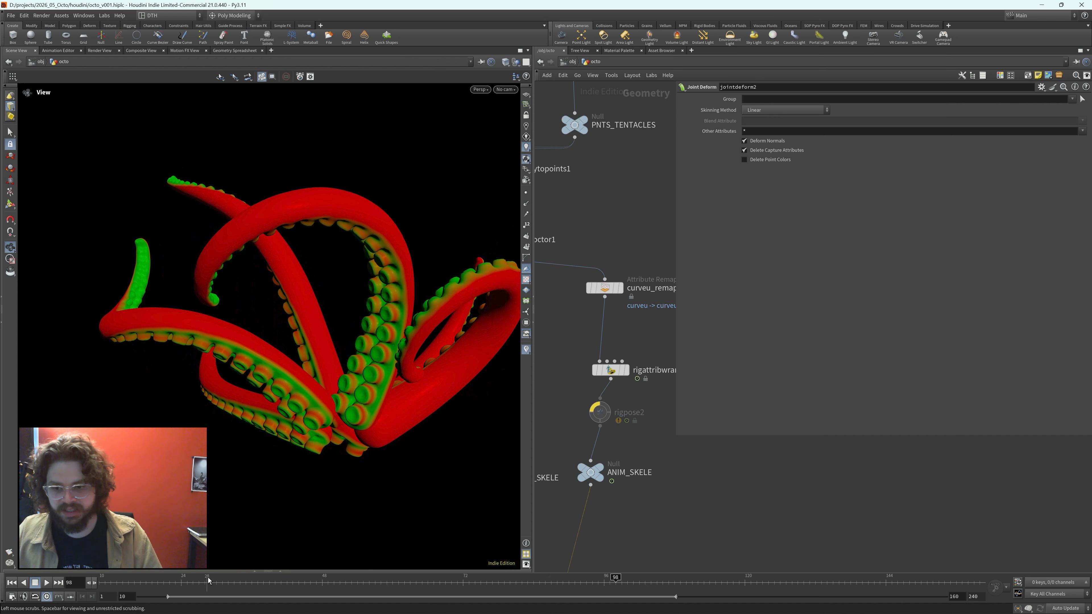
{"action": "left_click_drag", "start_coordinate": [452, 492], "coordinate": [261, 433]}
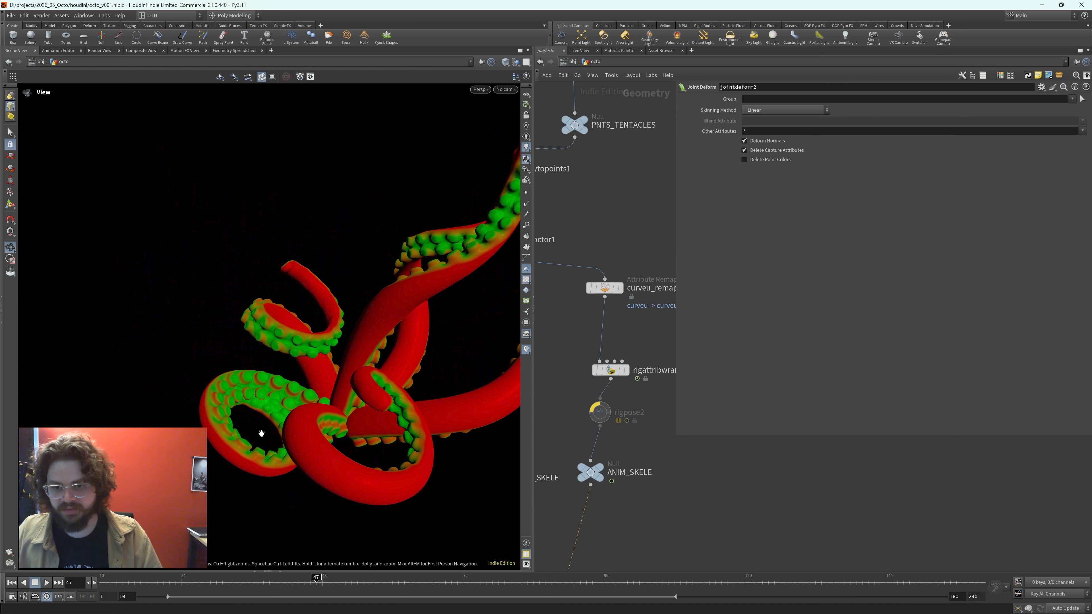
{"action": "right_click_drag", "start_coordinate": [251, 404], "coordinate": [473, 383]}
{"action": "key", "text": "shift+w"}
{"action": "key", "text": "shift+w"}
- Re-enable rigpose2, inspect its effect on the suckered tentacles, and scrub the timeline back to frame 10
{"action": "mouse_move", "coordinate": [600, 412]}
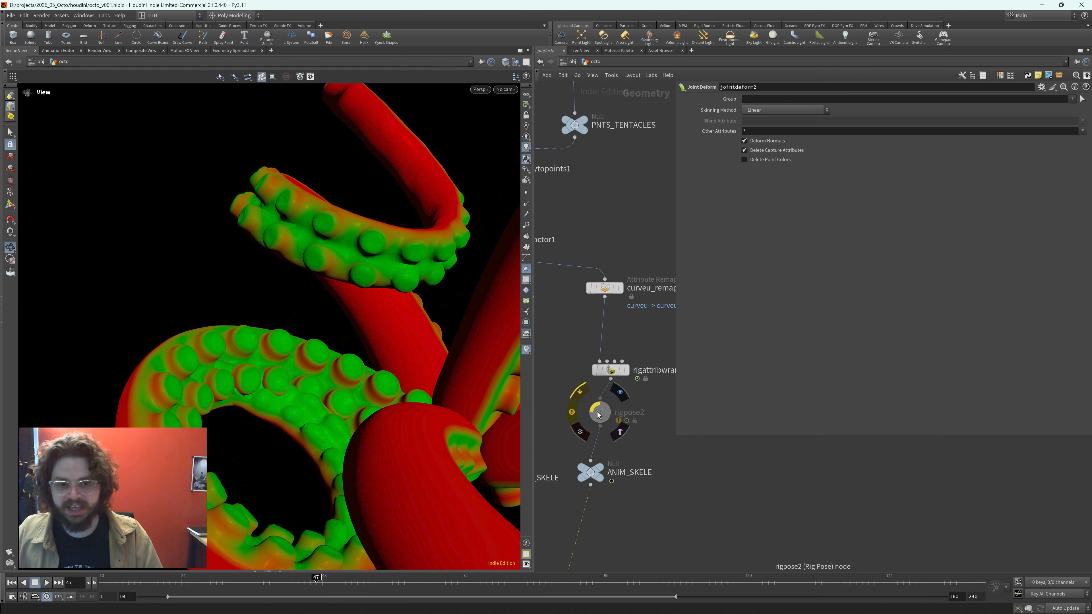
{"action": "left_click", "coordinate": [579, 391]}
{"action": "right_click_drag", "start_coordinate": [244, 414], "coordinate": [187, 425]}
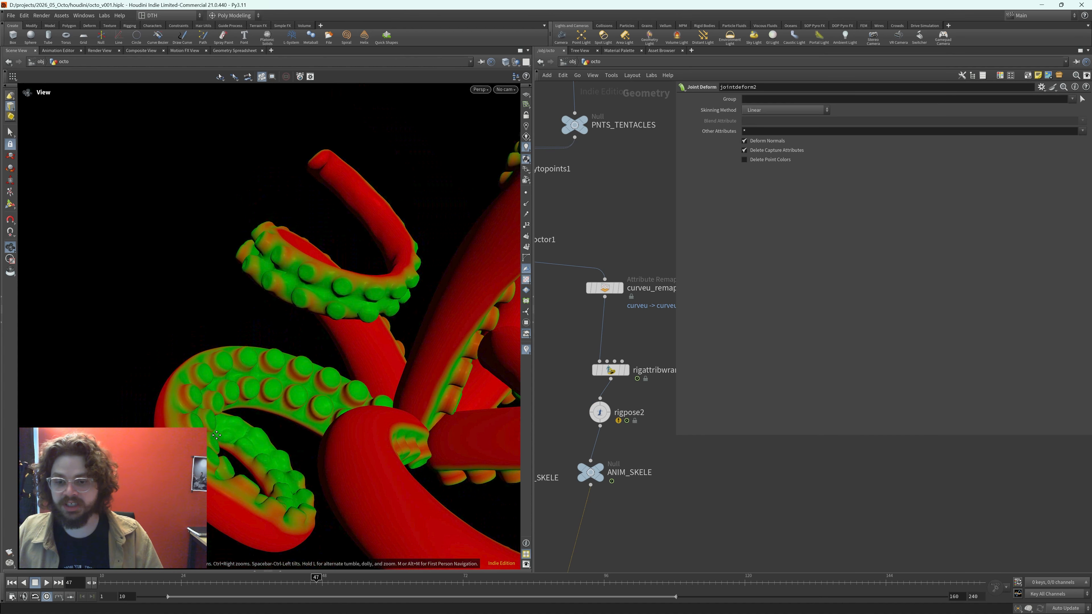
{"action": "middle_click_drag", "start_coordinate": [211, 426], "coordinate": [249, 387]}
{"action": "left_click_drag", "start_coordinate": [326, 585], "coordinate": [103, 597]}
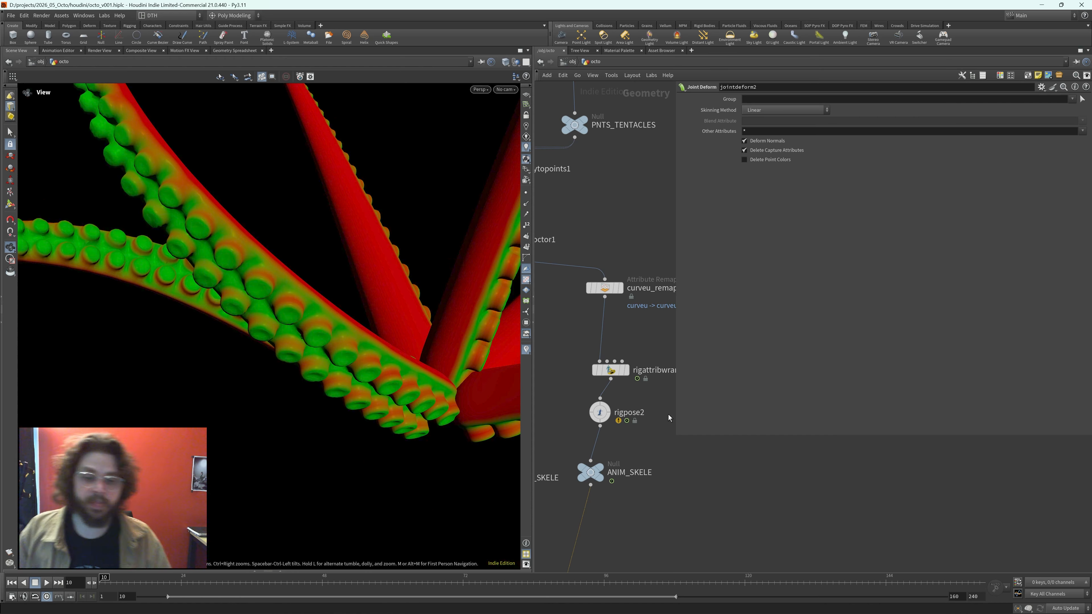
- Review rigpose2's keyed joint rotations alongside the whole deformed tentacle mesh
{"action": "left_click", "coordinate": [597, 411]}
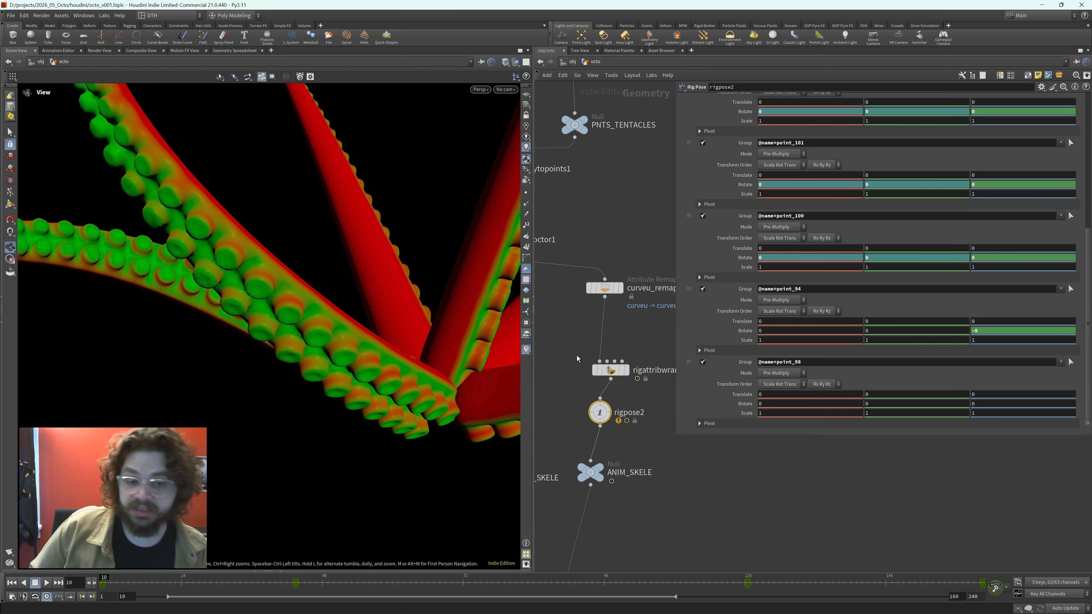
{"action": "left_click", "coordinate": [612, 370]}
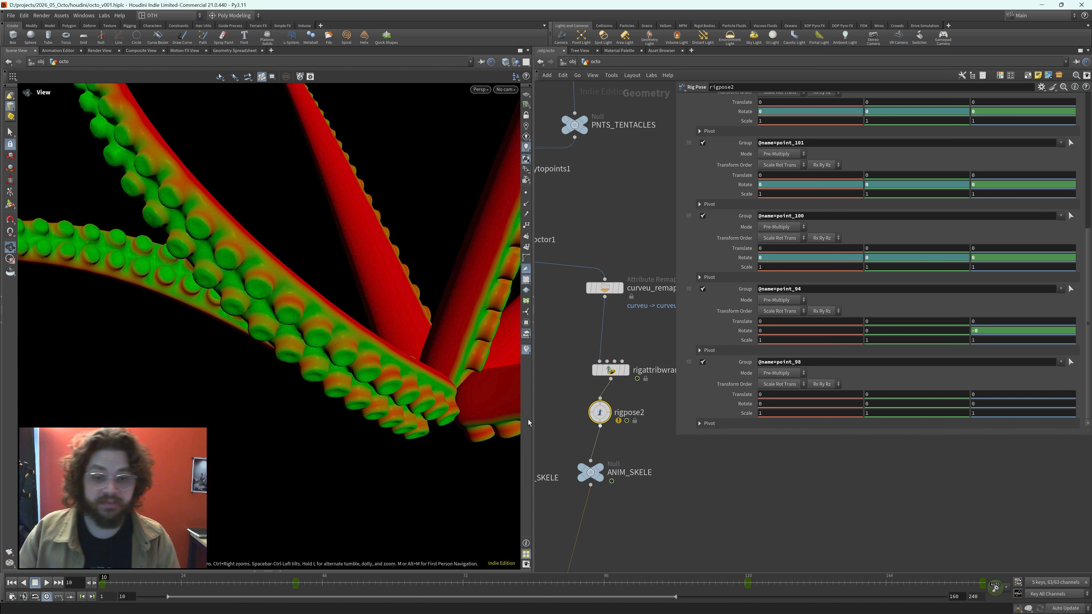
{"action": "scroll", "coordinate": [314, 376], "scroll_direction": "down", "scroll_amount": 8}
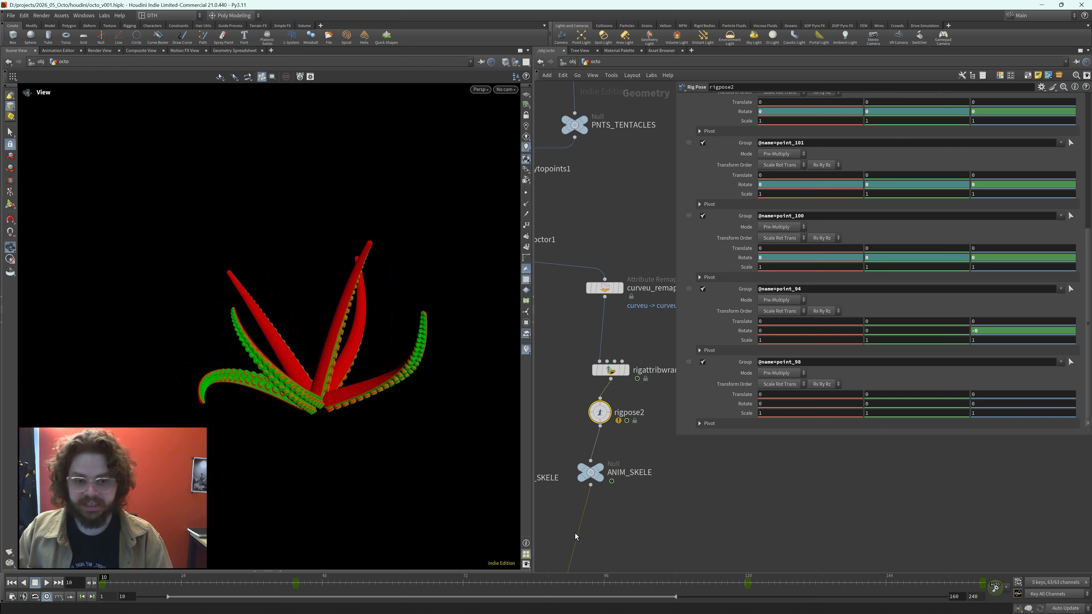
- Select the pointvelocity1 node below jointdeform2 and make it the displayed node
{"action": "middle_click_drag", "start_coordinate": [663, 512], "coordinate": [726, 441]}
{"action": "scroll", "coordinate": [698, 497], "scroll_direction": "down", "scroll_amount": 8}
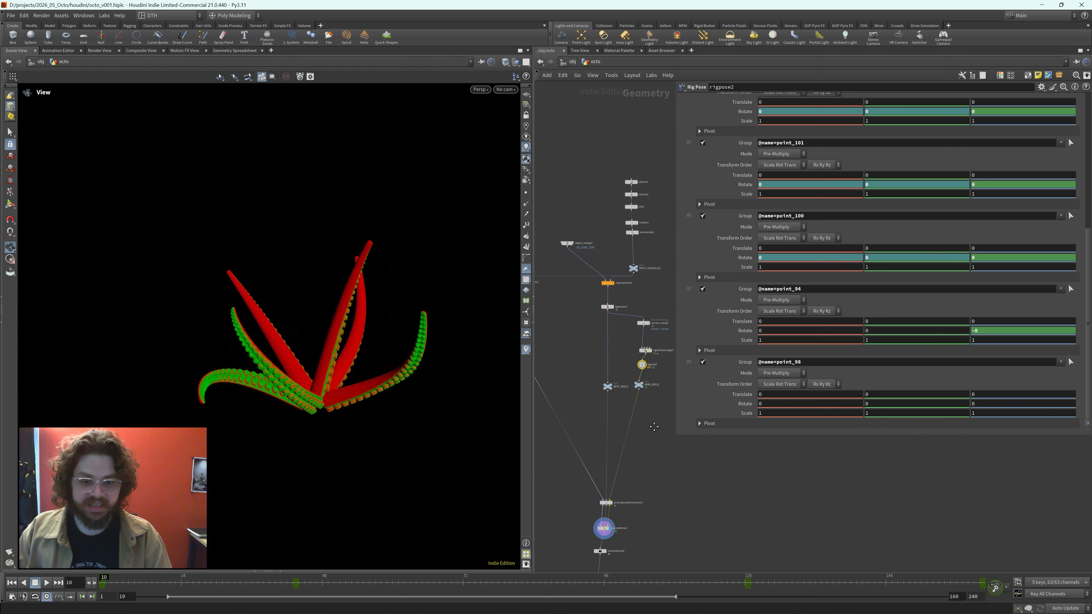
{"action": "scroll", "coordinate": [613, 486], "scroll_direction": "up", "scroll_amount": 6}
{"action": "left_click", "coordinate": [584, 450]}
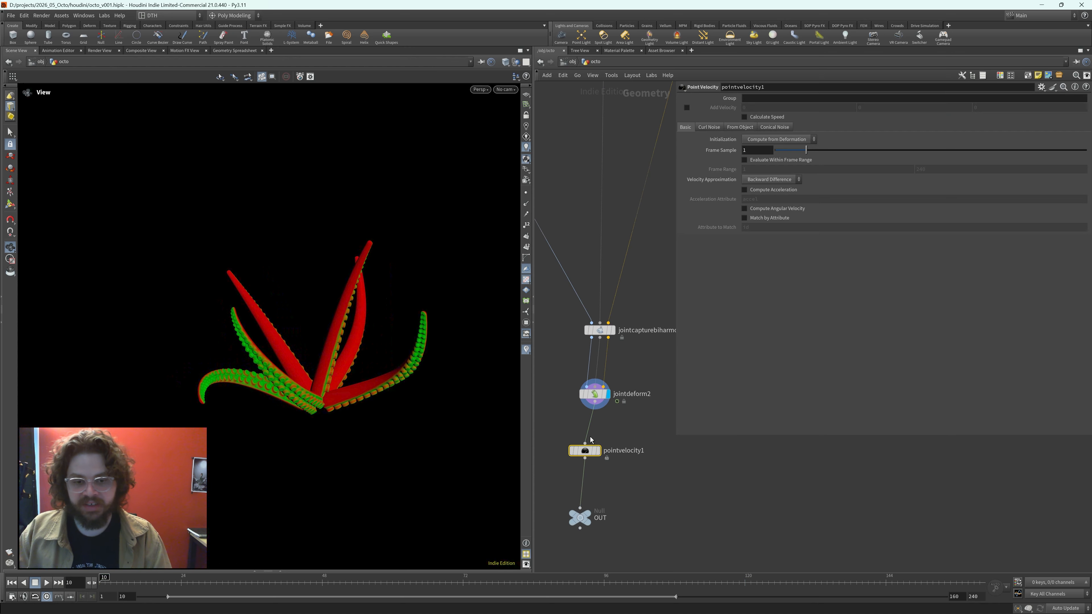
{"action": "key", "text": "r"}
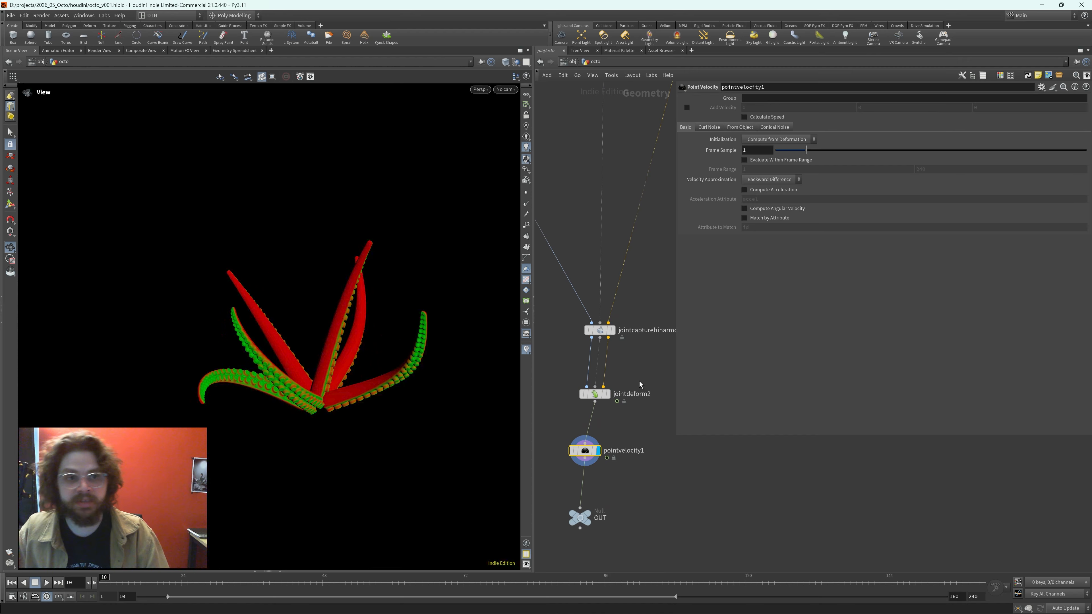
- Display the OUT null and play the tentacle animation in wireframe, viewing it from another angle
{"action": "left_click", "coordinate": [605, 512]}
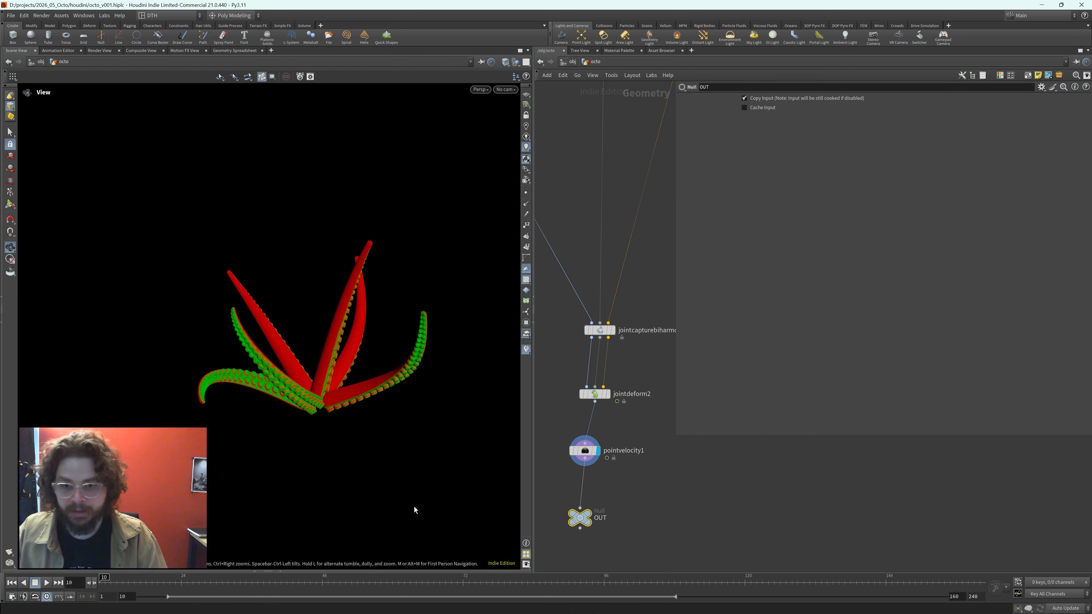
{"action": "key", "text": "r"}
{"action": "key", "text": "Up"}
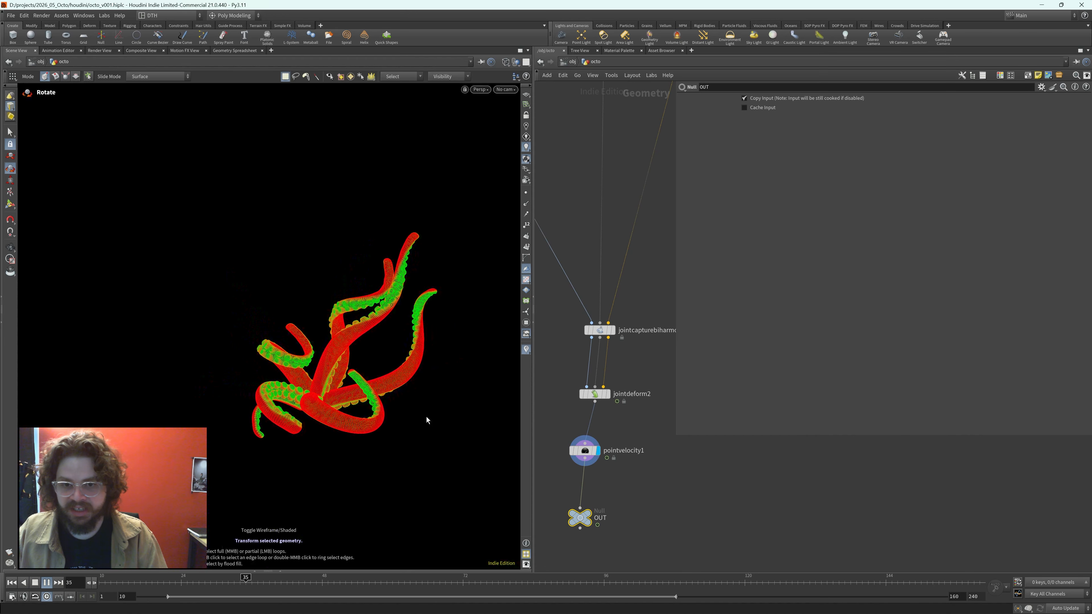
{"action": "key", "text": "Escape"}
{"action": "scroll", "coordinate": [377, 374], "scroll_direction": "up", "scroll_amount": 5}
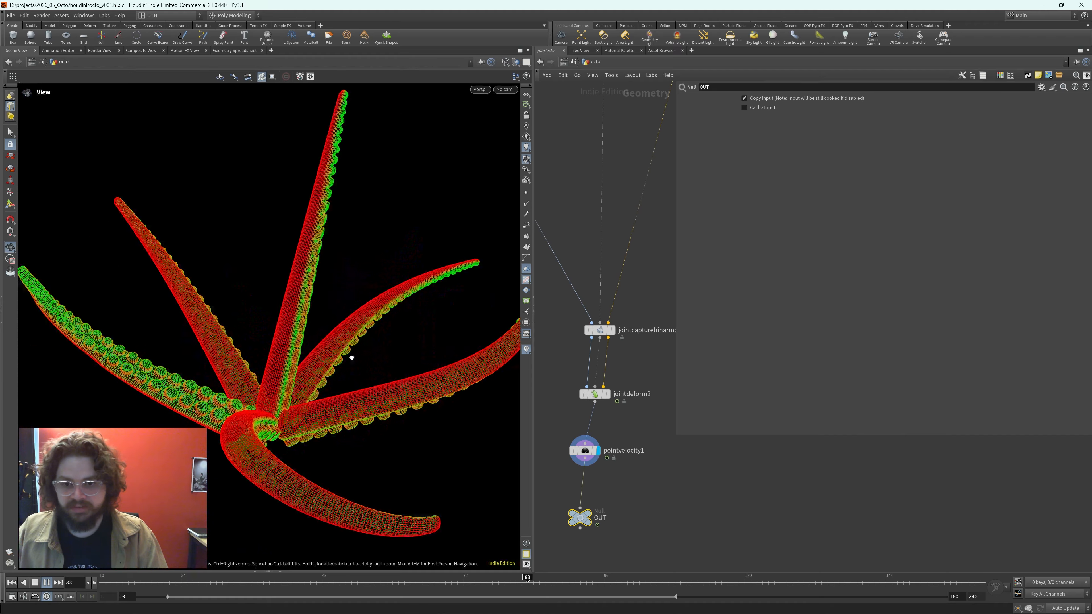
{"action": "left_click_drag", "start_coordinate": [351, 358], "coordinate": [281, 346], "text": "alt"}
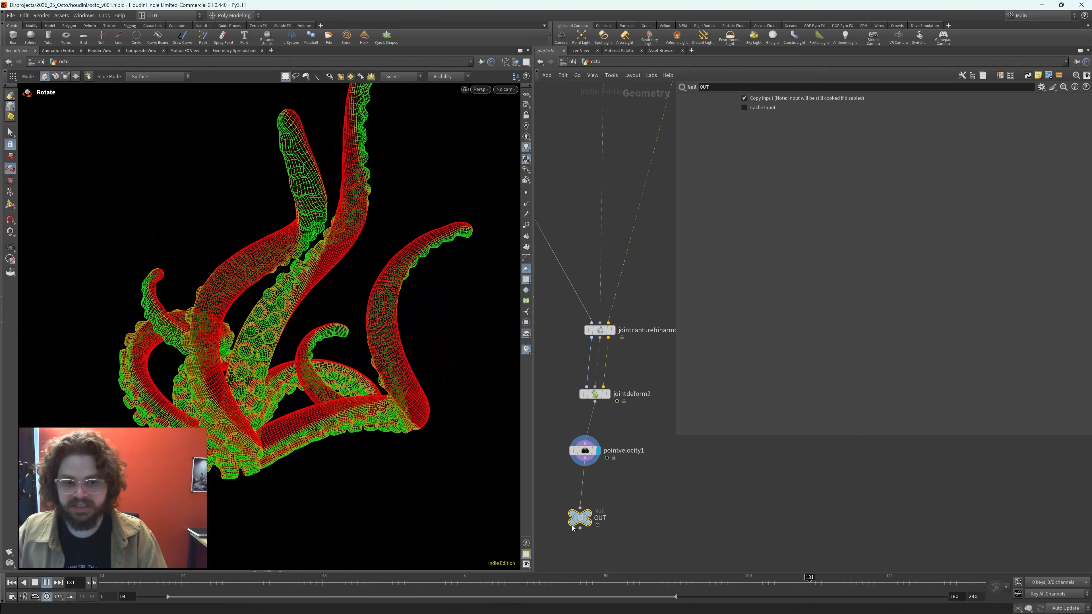
{"action": "left_click", "coordinate": [46, 582]}
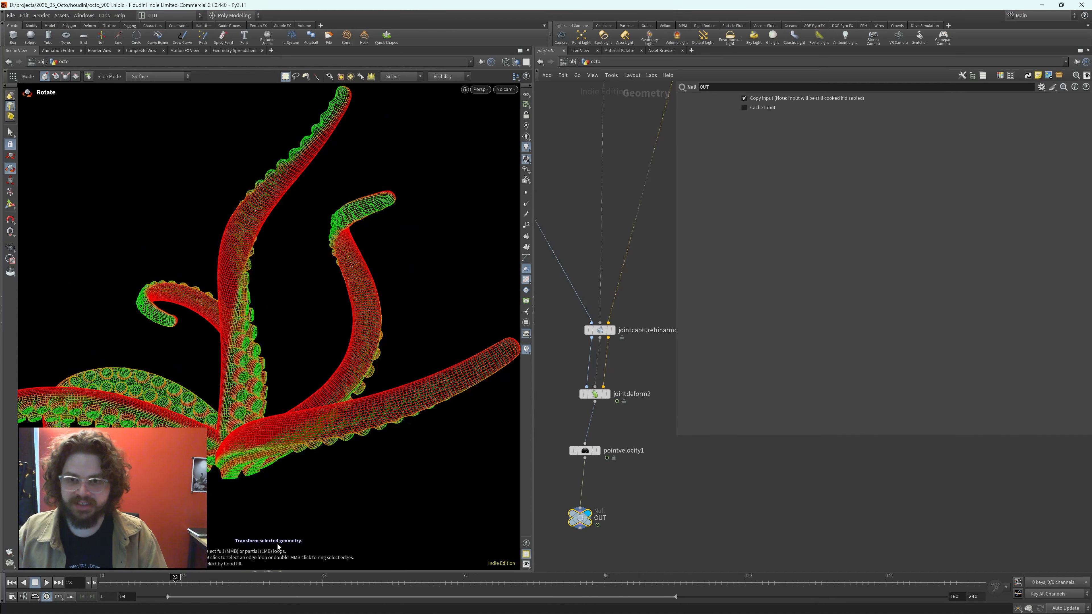
- Return the viewport to shaded display and play the tentacle animation through, stopping at frame 65
{"action": "key", "text": "w"}
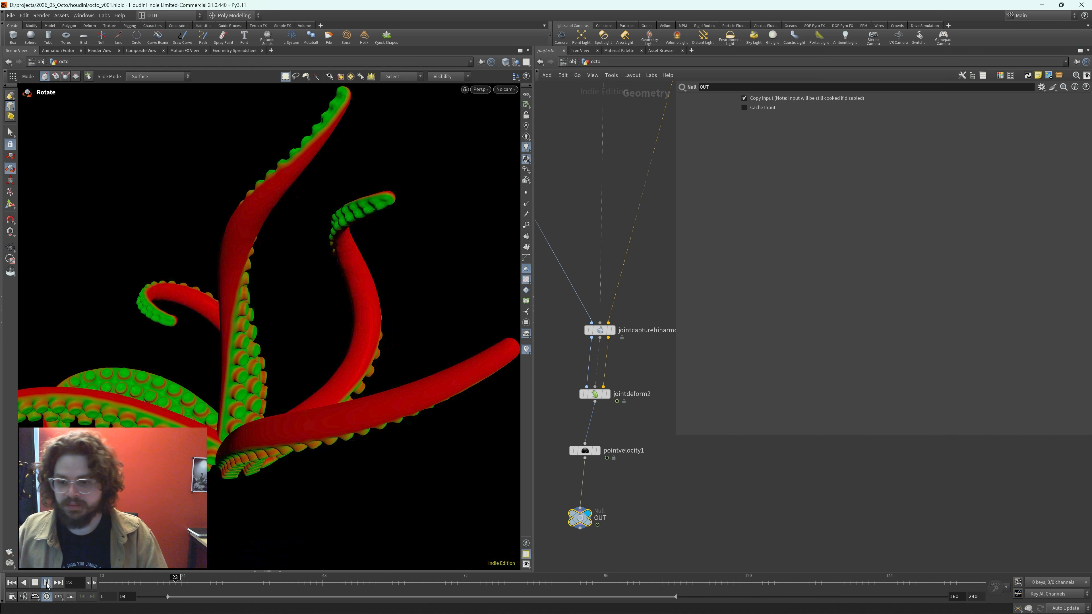
{"action": "left_click", "coordinate": [47, 582]}
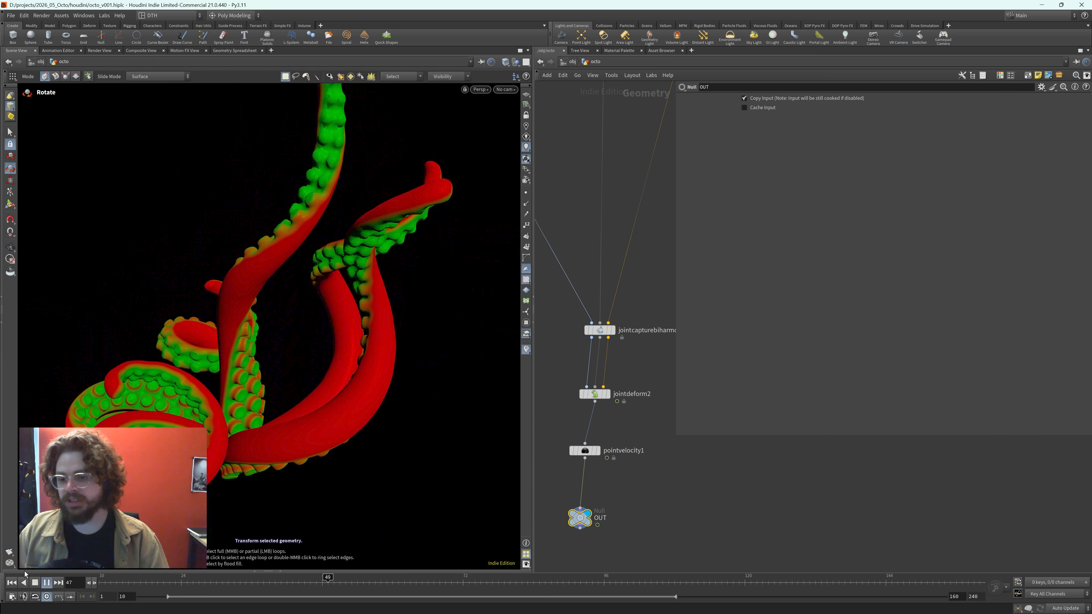
{"action": "left_click", "coordinate": [46, 582]}
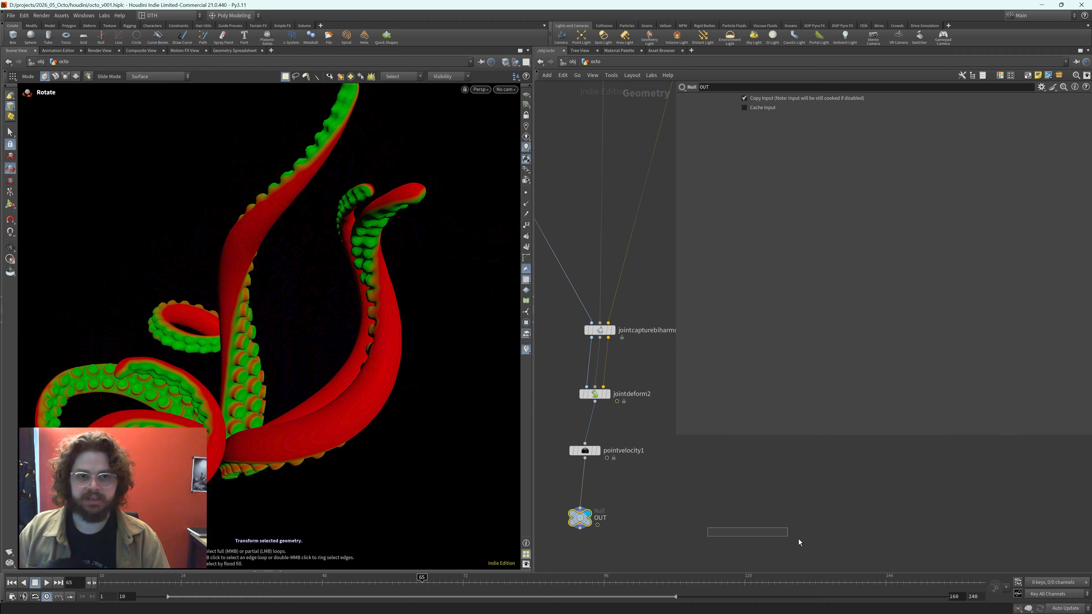
- Switch from the object network to the stage network and widen the node area to show the Solaris chain
{"action": "left_click", "coordinate": [572, 64]}
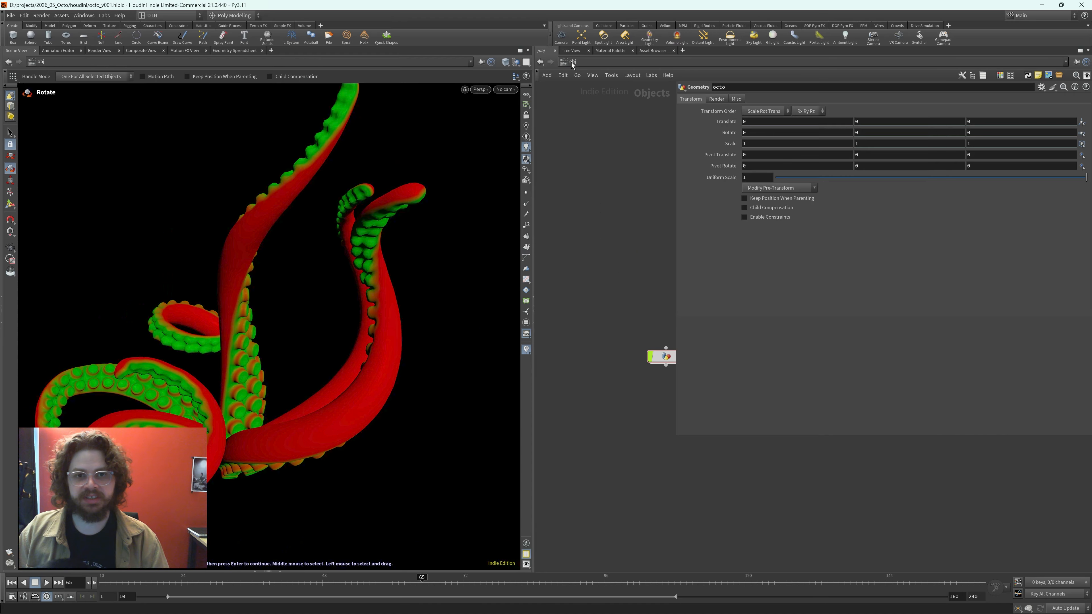
{"action": "left_click", "coordinate": [571, 62]}
{"action": "left_click", "coordinate": [591, 132]}
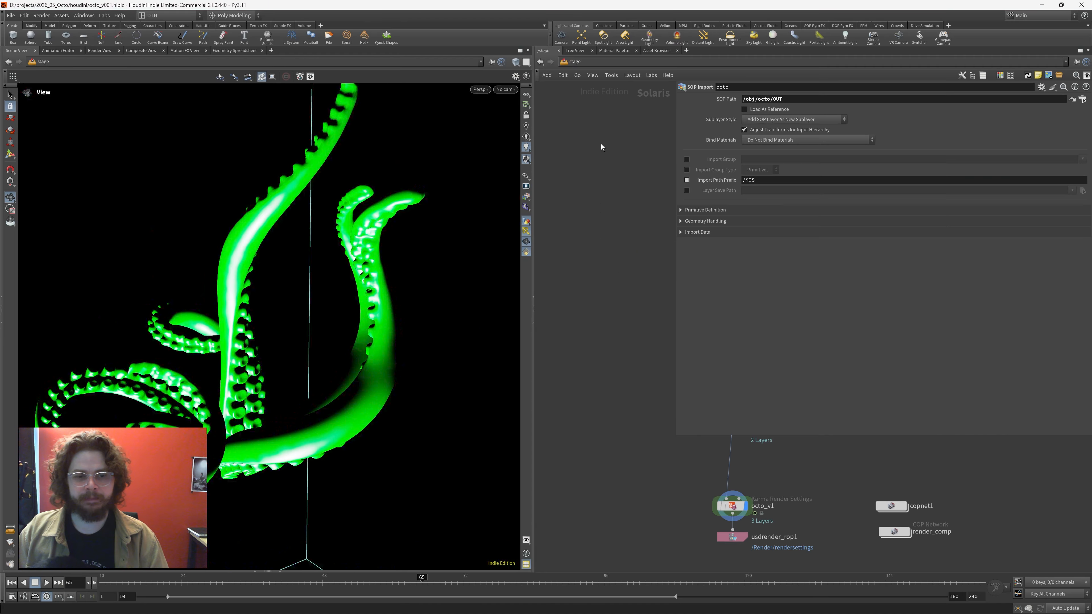
{"action": "scroll", "coordinate": [614, 425], "scroll_direction": "down", "scroll_amount": 4}
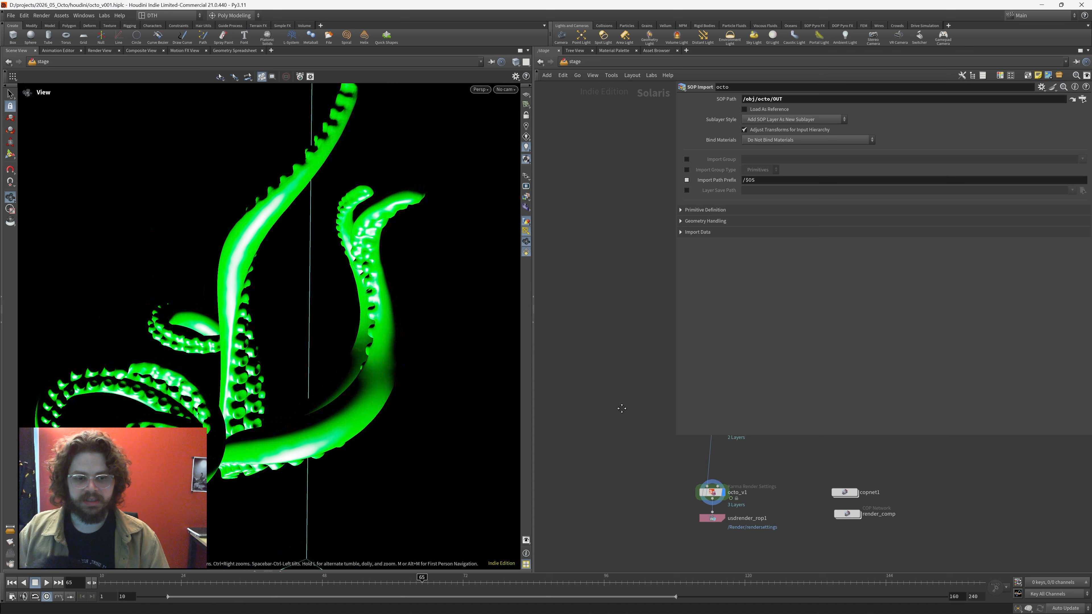
{"action": "left_click_drag", "start_coordinate": [533, 389], "coordinate": [467, 385]}
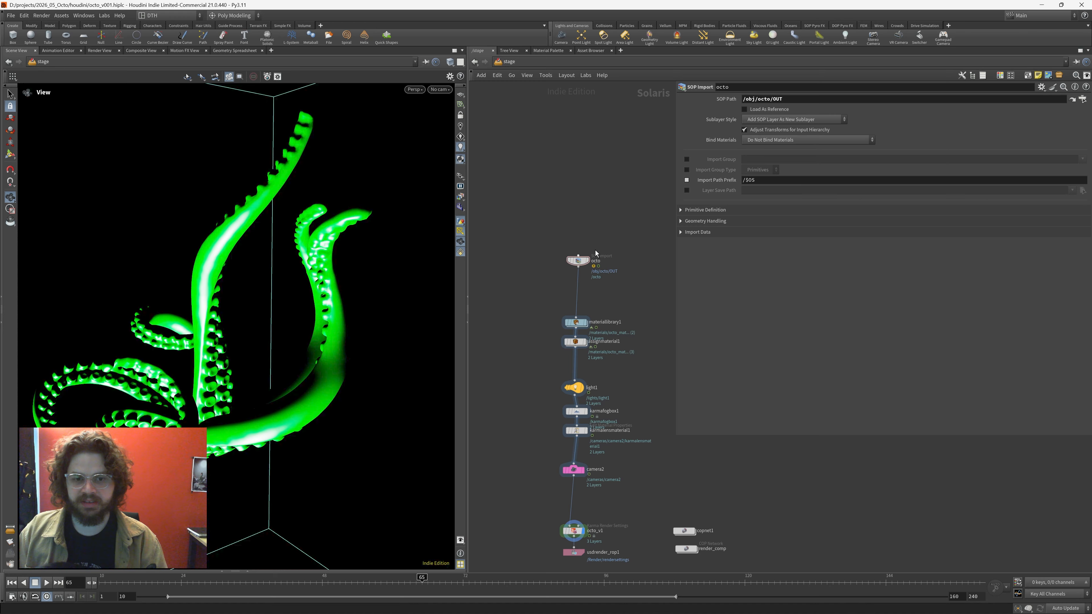
- Display the octo SOP Import in the viewport, followed by the assignmaterial1 node with its octo_mat2 material
{"action": "left_click", "coordinate": [587, 258]}
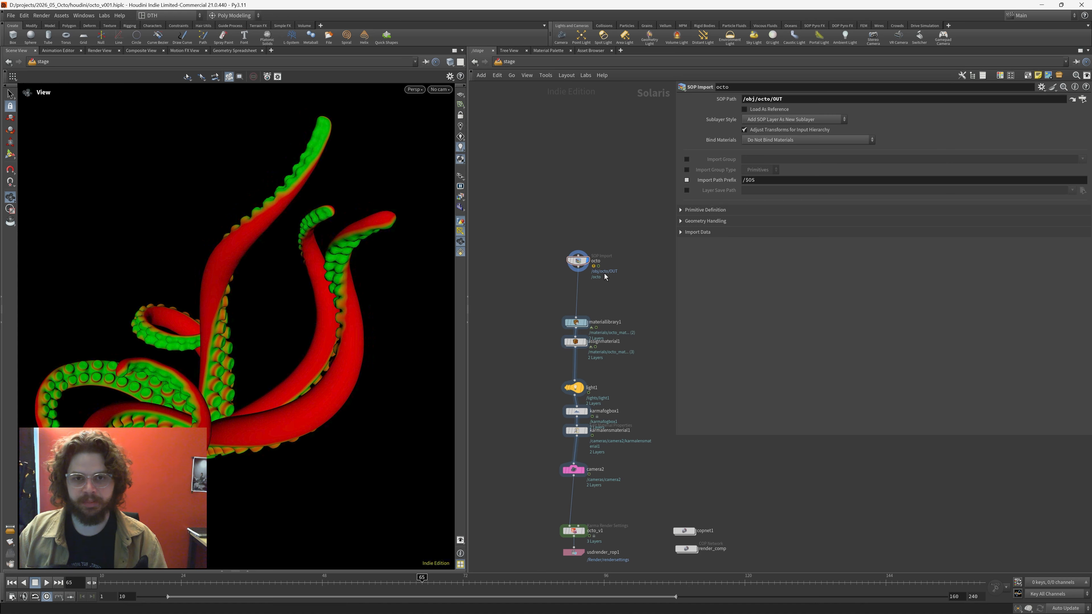
{"action": "scroll", "coordinate": [578, 324], "scroll_direction": "up", "scroll_amount": 6}
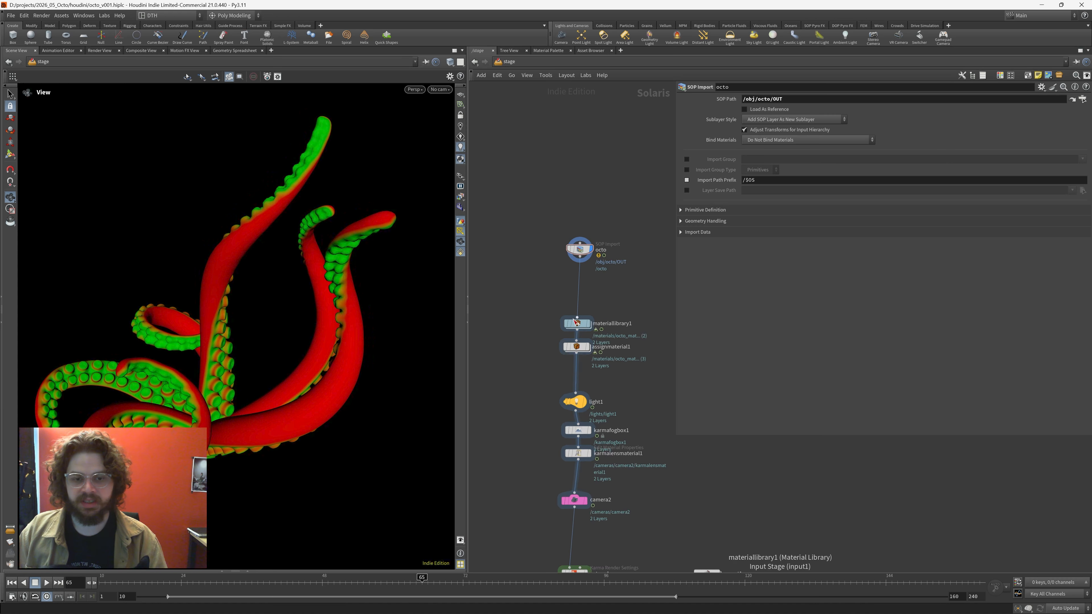
{"action": "left_click_drag", "start_coordinate": [588, 331], "coordinate": [586, 299]}
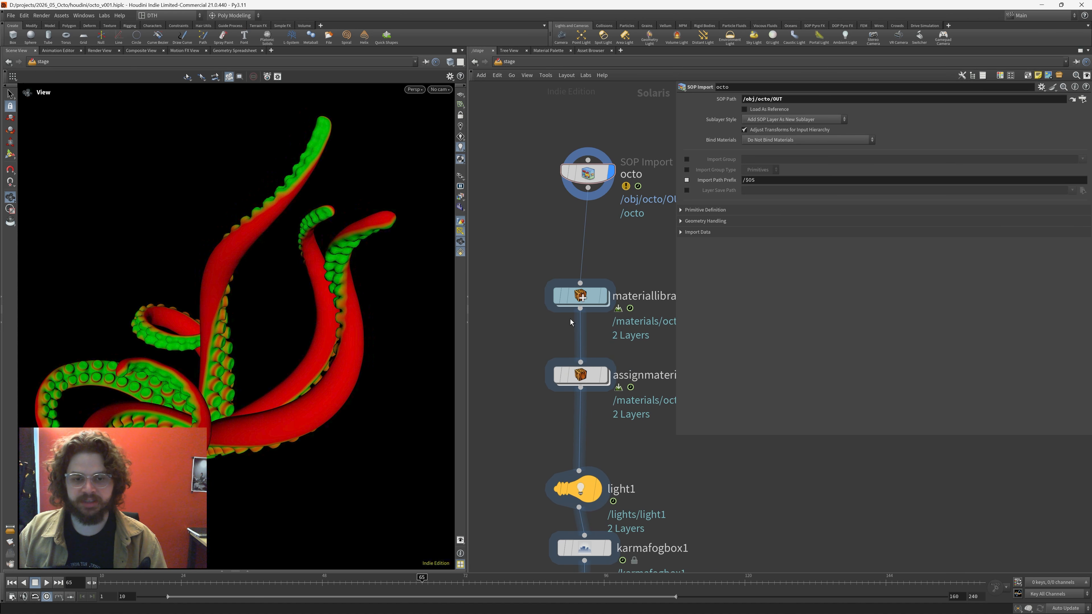
{"action": "left_click", "coordinate": [602, 374]}
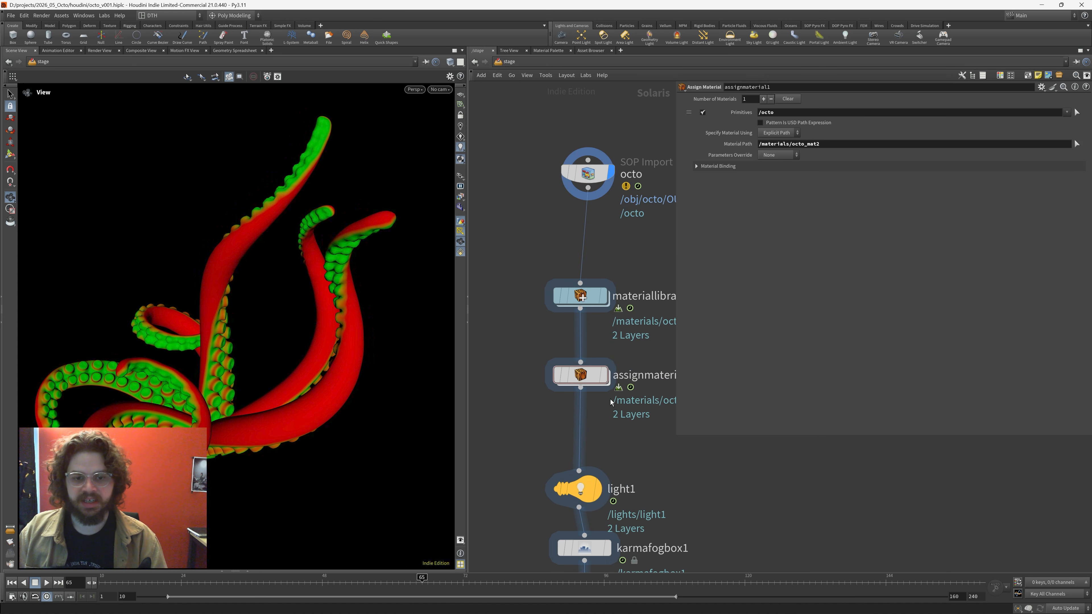
{"action": "left_click", "coordinate": [605, 374]}
- Go inside materiallibrary1 and open the octo_mat subnetwork
{"action": "left_click", "coordinate": [578, 301]}
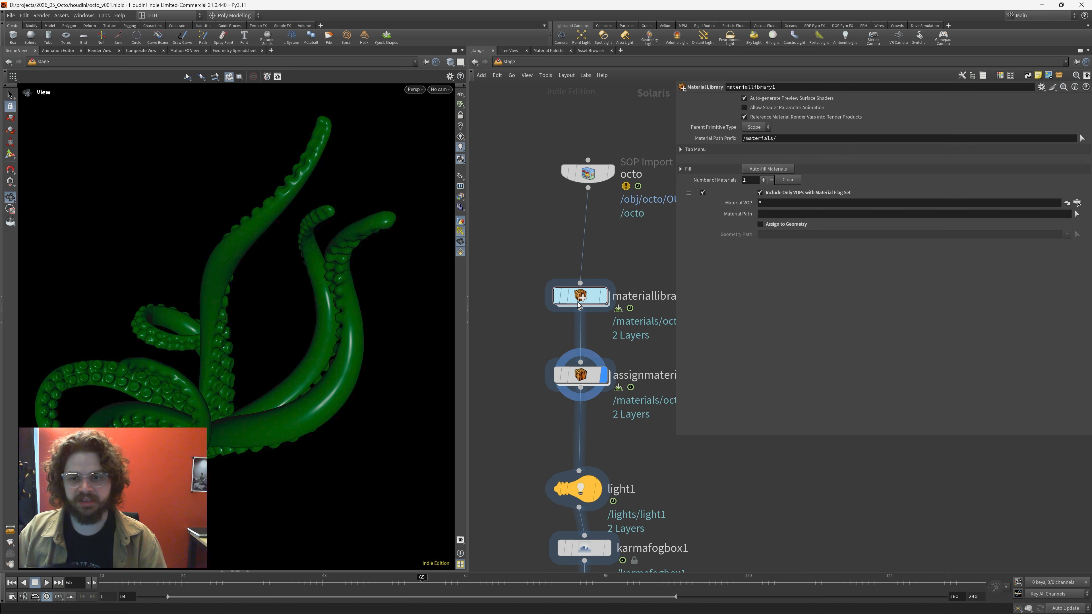
{"action": "key", "text": "i"}
{"action": "key", "text": "space+h"}
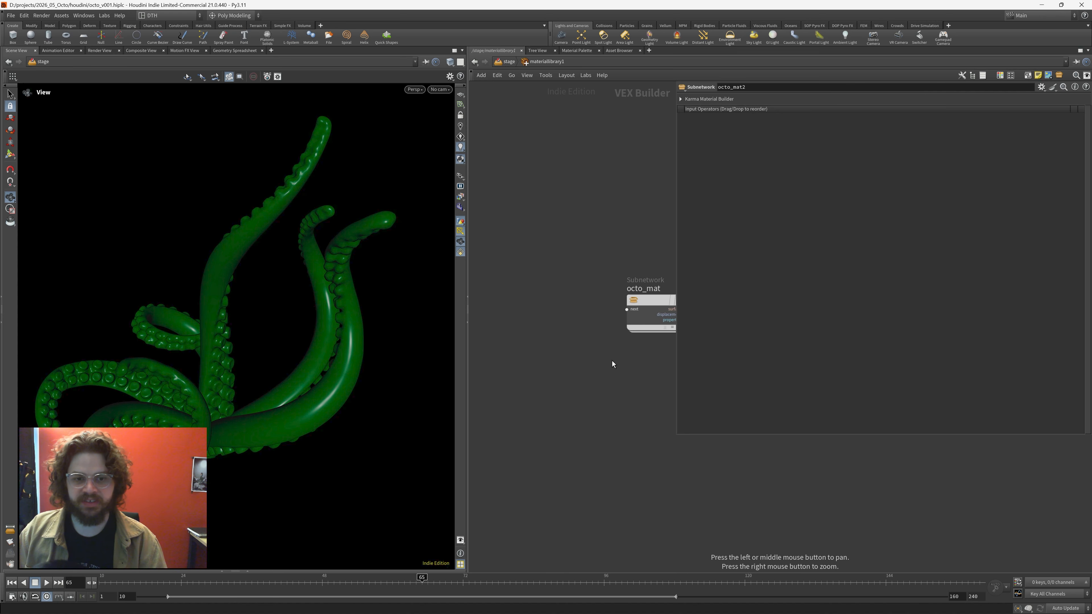
{"action": "middle_click_drag", "start_coordinate": [612, 360], "coordinate": [463, 430]}
{"action": "double_click", "coordinate": [570, 343]}
- Enlarge the network area and move usdprimvarreader2 and usdprimvarreader1 clear of the noise and separate nodes
{"action": "scroll", "coordinate": [585, 411], "scroll_direction": "down", "scroll_amount": 5}
{"action": "left_click_drag", "start_coordinate": [470, 389], "coordinate": [339, 389]}
{"action": "scroll", "coordinate": [447, 332], "scroll_direction": "up", "scroll_amount": 5}
{"action": "left_click_drag", "start_coordinate": [470, 306], "coordinate": [395, 300]}
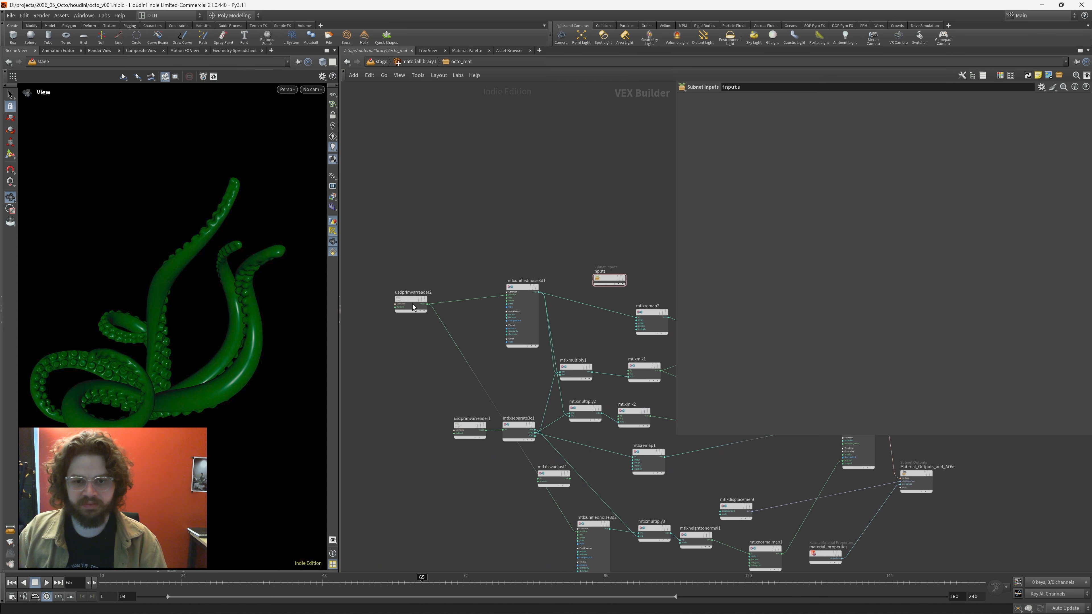
{"action": "left_click_drag", "start_coordinate": [469, 427], "coordinate": [391, 416]}
{"action": "left_click_drag", "start_coordinate": [342, 382], "coordinate": [389, 457]}
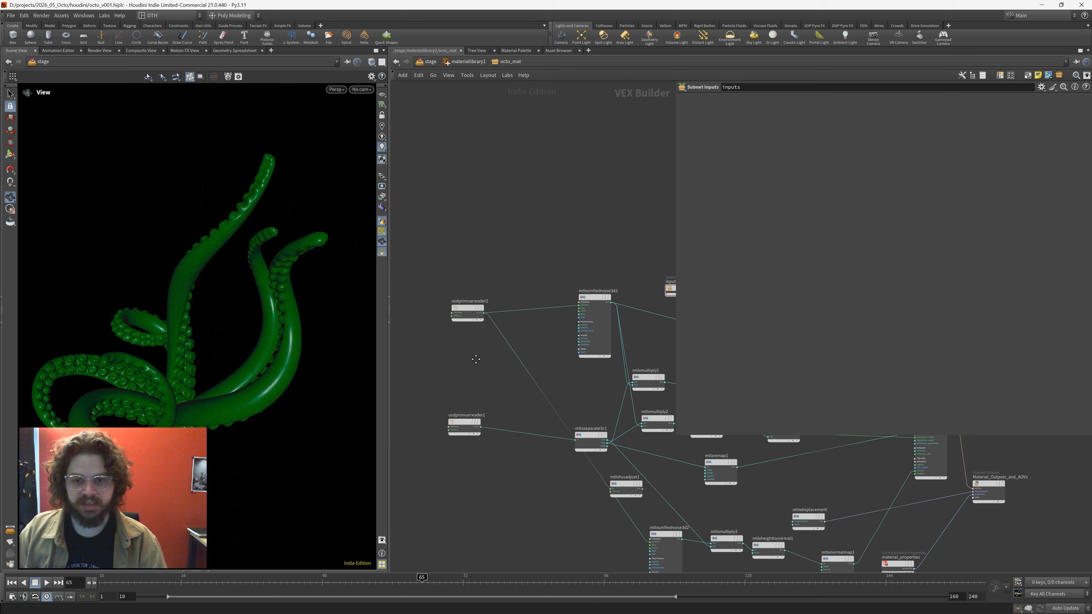
- Check the Var Name on usdprimvarreader2 and return to the octo geometry network under obj
{"action": "left_click", "coordinate": [469, 308]}
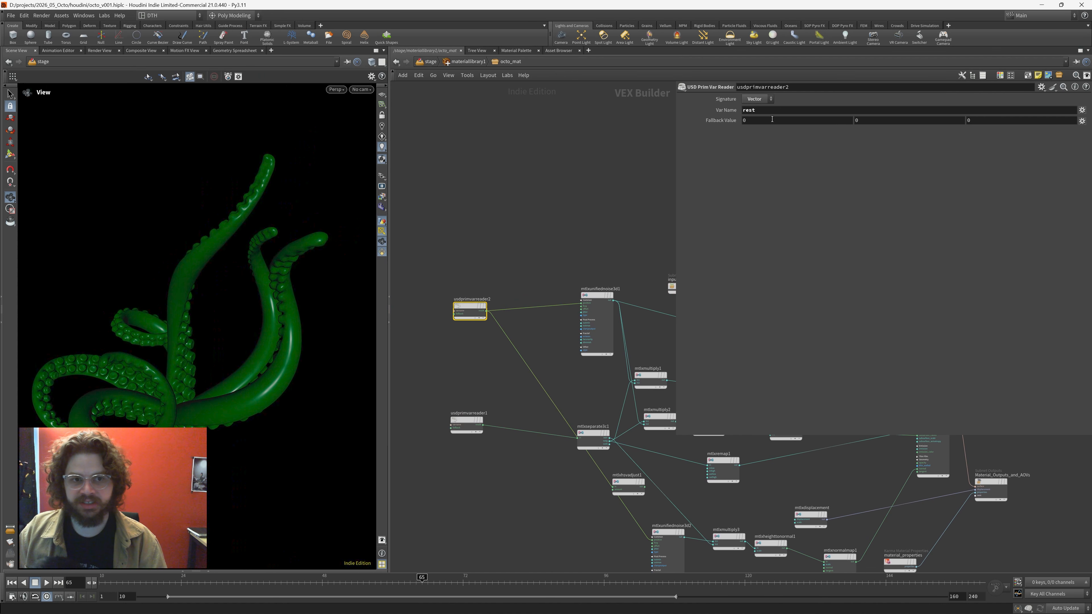
{"action": "left_click_drag", "start_coordinate": [771, 112], "coordinate": [641, 129]}
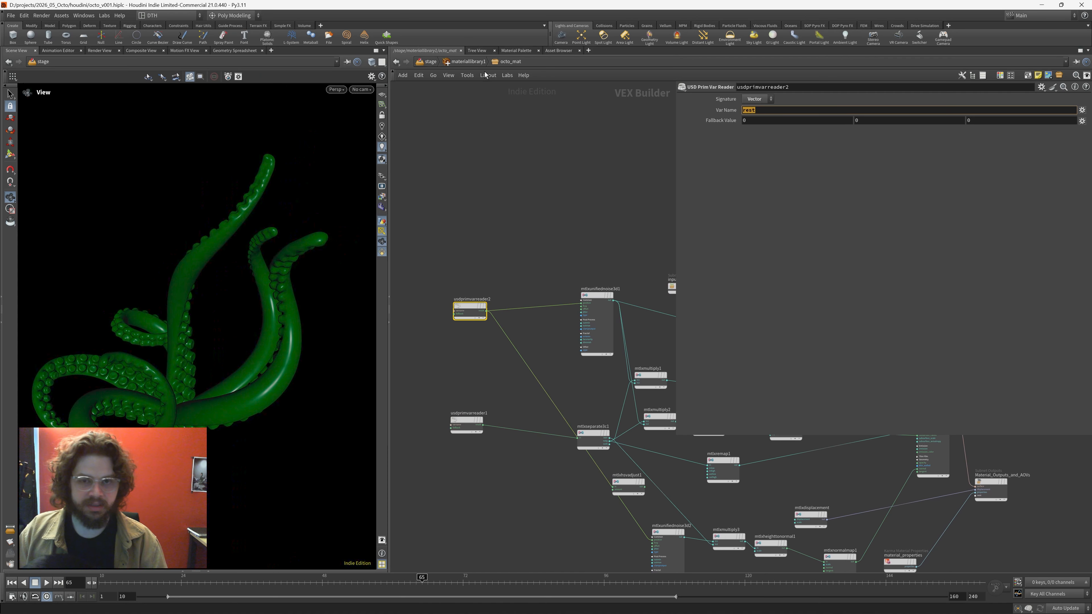
{"action": "left_click", "coordinate": [431, 64]}
{"action": "left_click", "coordinate": [429, 65]}
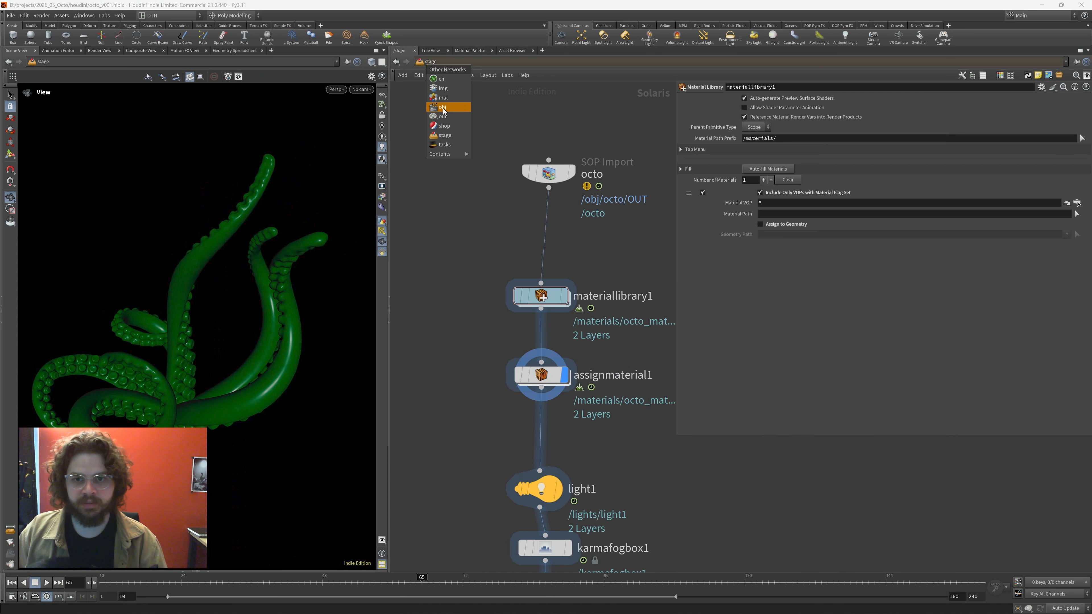
{"action": "left_click", "coordinate": [443, 114]}
{"action": "double_click", "coordinate": [594, 356]}
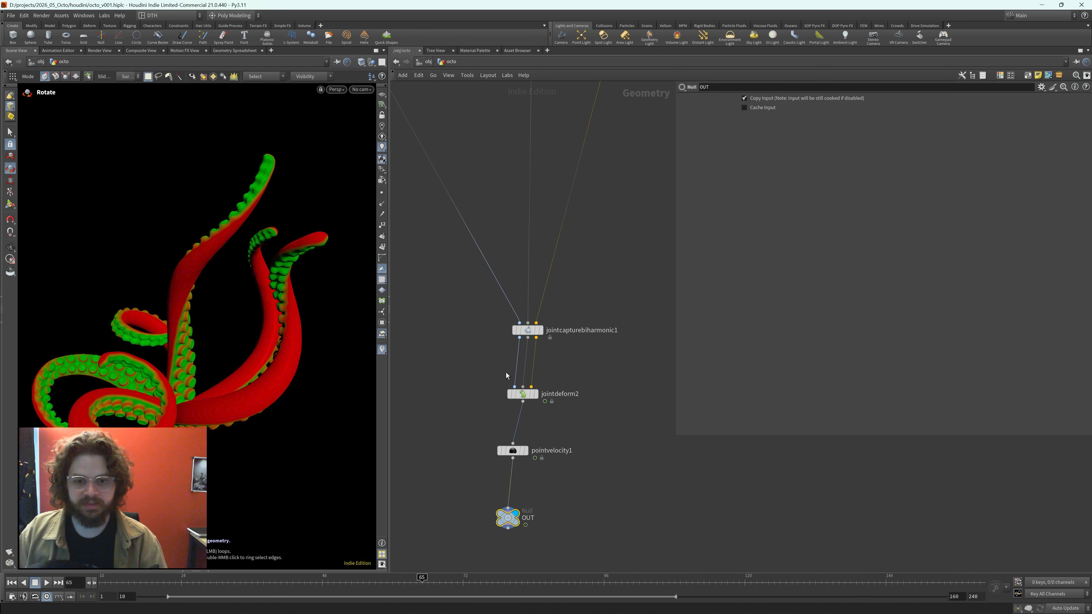
- Find the rest1 node above MESH in the octo network and display it
{"action": "scroll", "coordinate": [632, 382], "scroll_direction": "down", "scroll_amount": 5}
{"action": "middle_click_drag", "start_coordinate": [544, 209], "coordinate": [512, 310]}
{"action": "scroll", "coordinate": [618, 305], "scroll_direction": "up", "scroll_amount": 7}
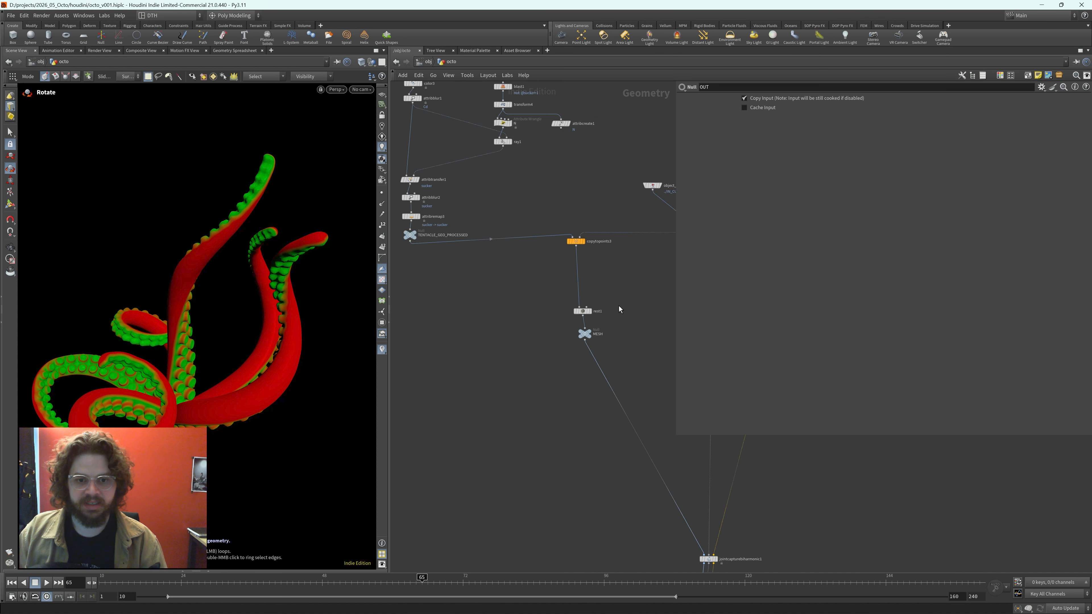
{"action": "left_click", "coordinate": [542, 358]}
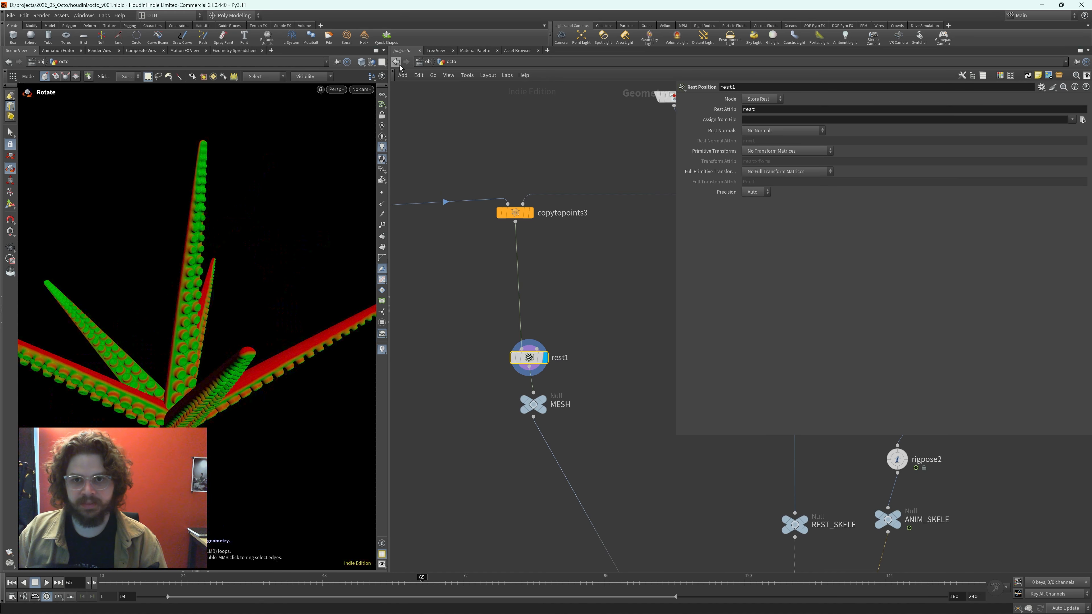
- Return to the stage network, open octo_mat inside materiallibrary1 and select its mtlxunifiednoise3d1 node
{"action": "left_click", "coordinate": [428, 63]}
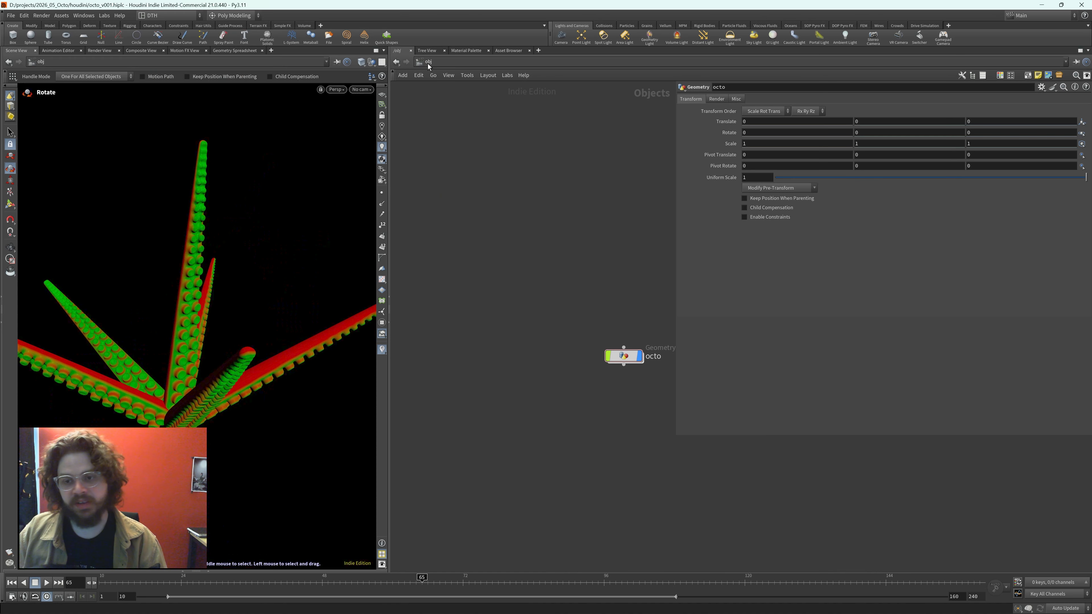
{"action": "left_click", "coordinate": [428, 63]}
{"action": "left_click", "coordinate": [453, 135]}
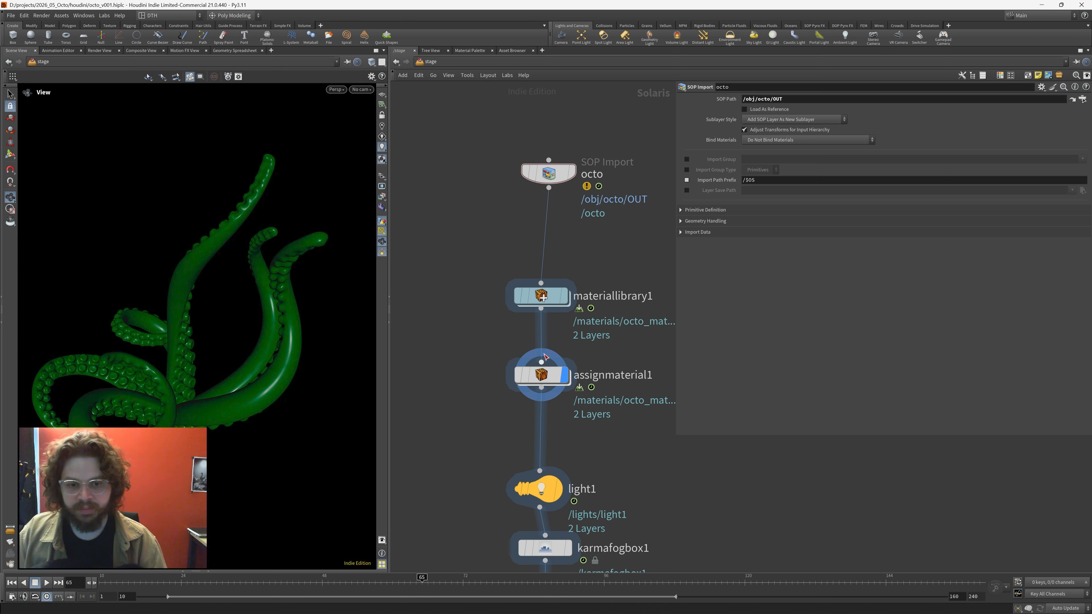
{"action": "double_click", "coordinate": [541, 296]}
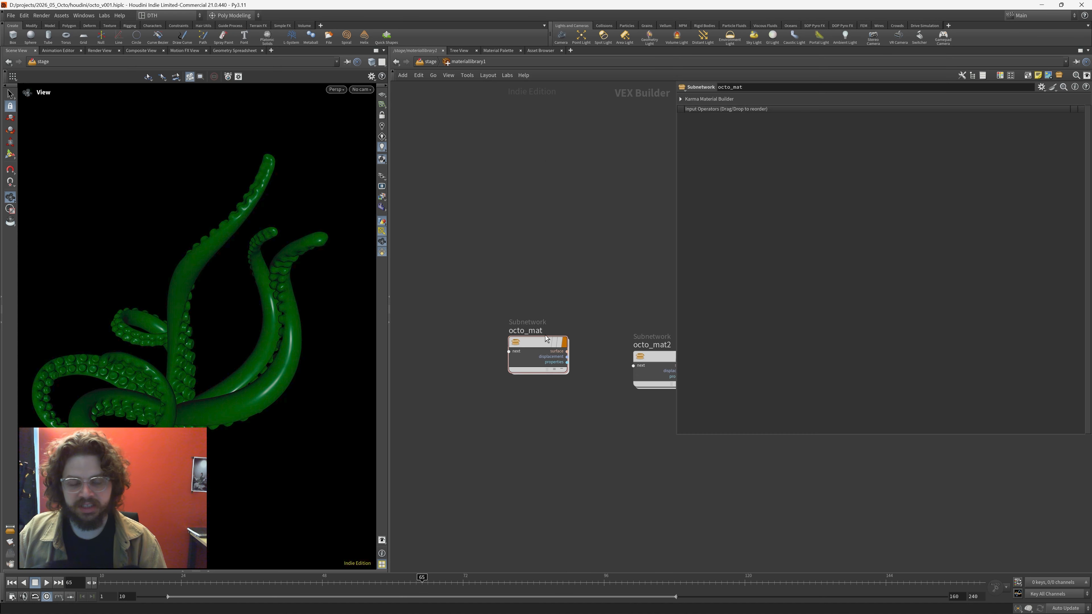
{"action": "double_click", "coordinate": [545, 344]}
{"action": "left_click", "coordinate": [605, 334]}
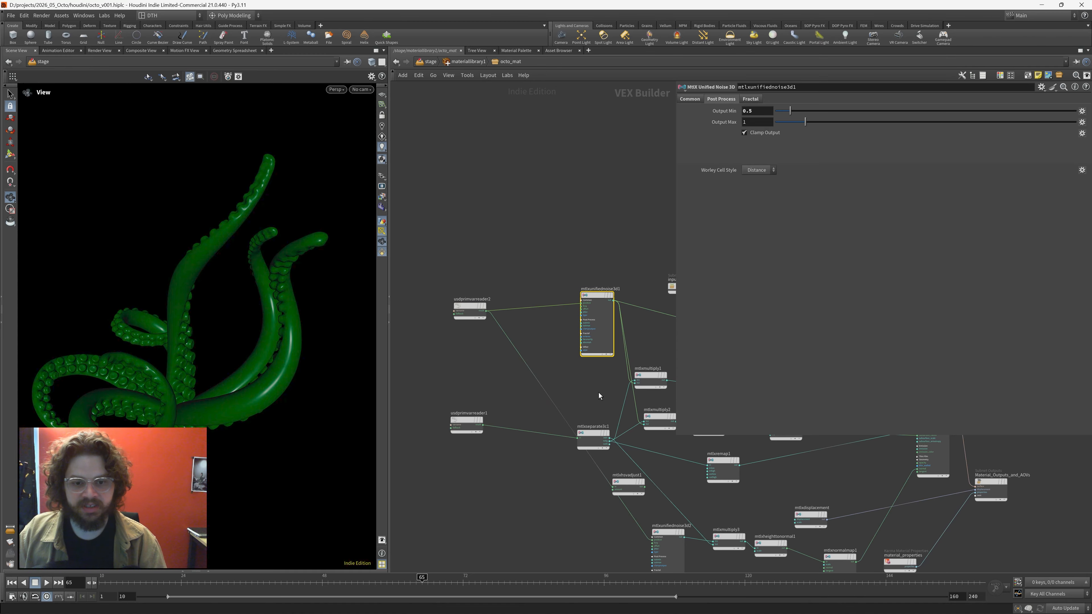
- Check the Var Name on usdprimvarreader1 and move the mtlxseparate3c1 node close beside it
{"action": "left_click", "coordinate": [454, 432]}
{"action": "middle_click_drag", "start_coordinate": [507, 478], "coordinate": [473, 437]}
{"action": "left_click_drag", "start_coordinate": [565, 394], "coordinate": [485, 383]}
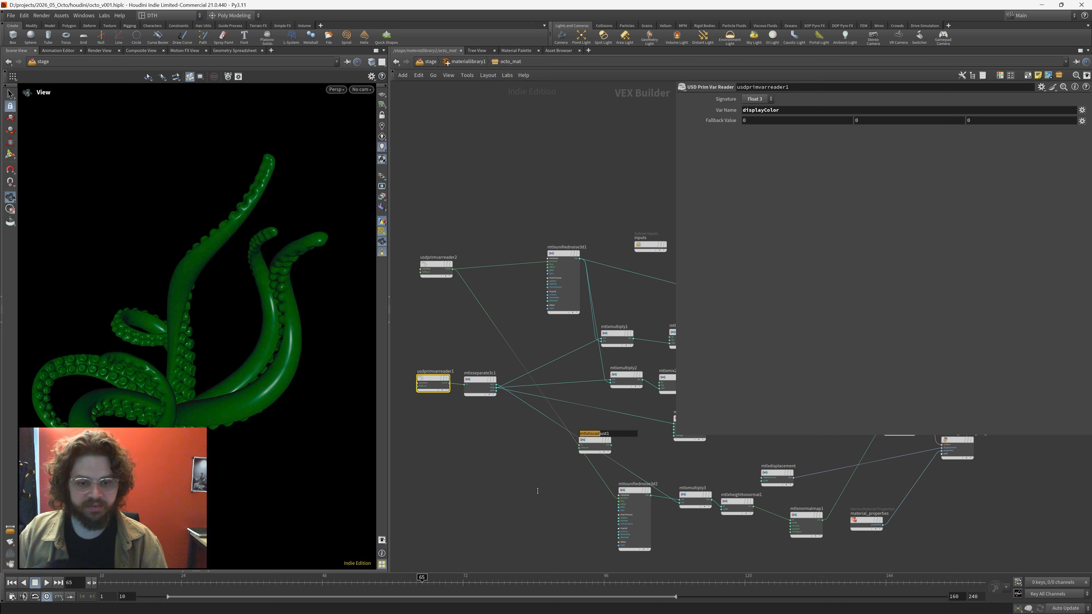
- Pull the mtlxhsvadjust1 node clear of the wires and delete it from octo_mat
{"action": "left_click_drag", "start_coordinate": [594, 445], "coordinate": [534, 519]}
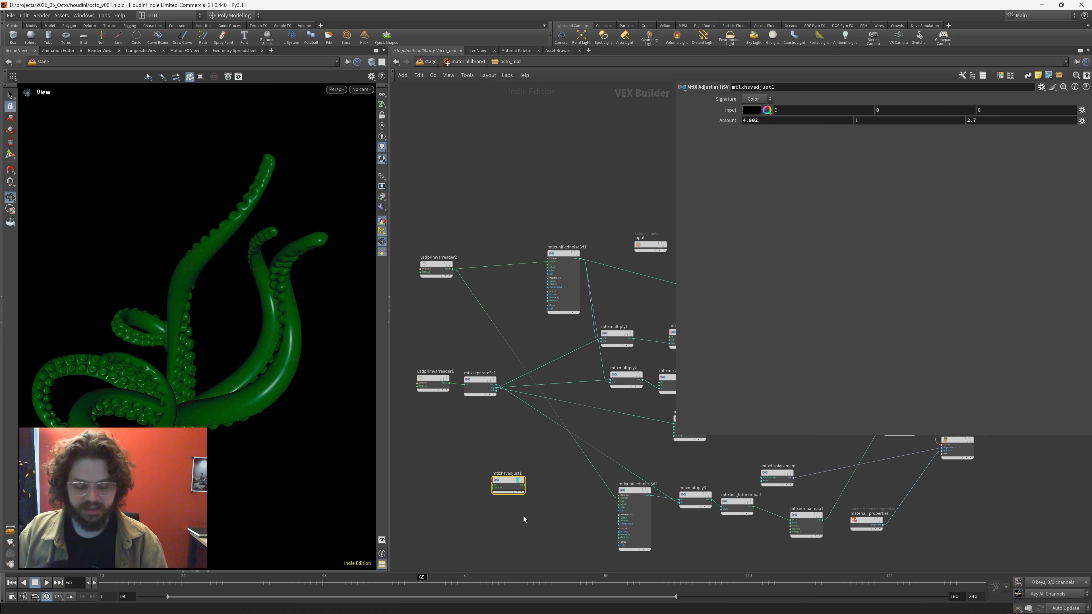
{"action": "key", "text": "Delete"}
{"action": "middle_click_drag", "start_coordinate": [495, 521], "coordinate": [450, 527]}
{"action": "scroll", "coordinate": [486, 428], "scroll_direction": "up", "scroll_amount": 8}
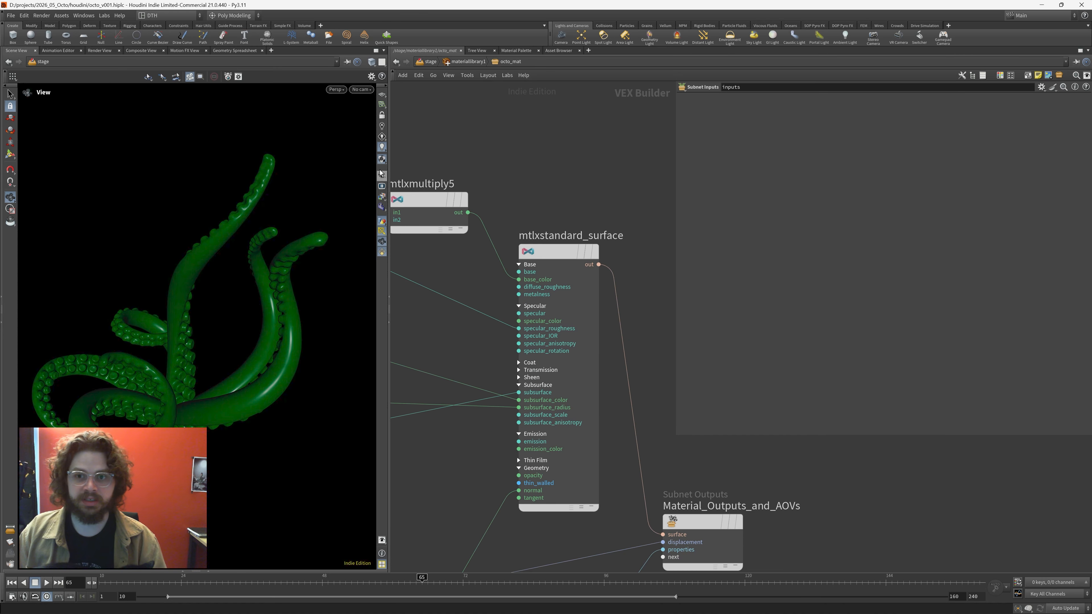
- Render the viewport with Karma XPU, examine the tentacles and suckers up close, and leave the octo_mat subnetwork
{"action": "left_click", "coordinate": [340, 91]}
{"action": "left_click", "coordinate": [345, 144]}
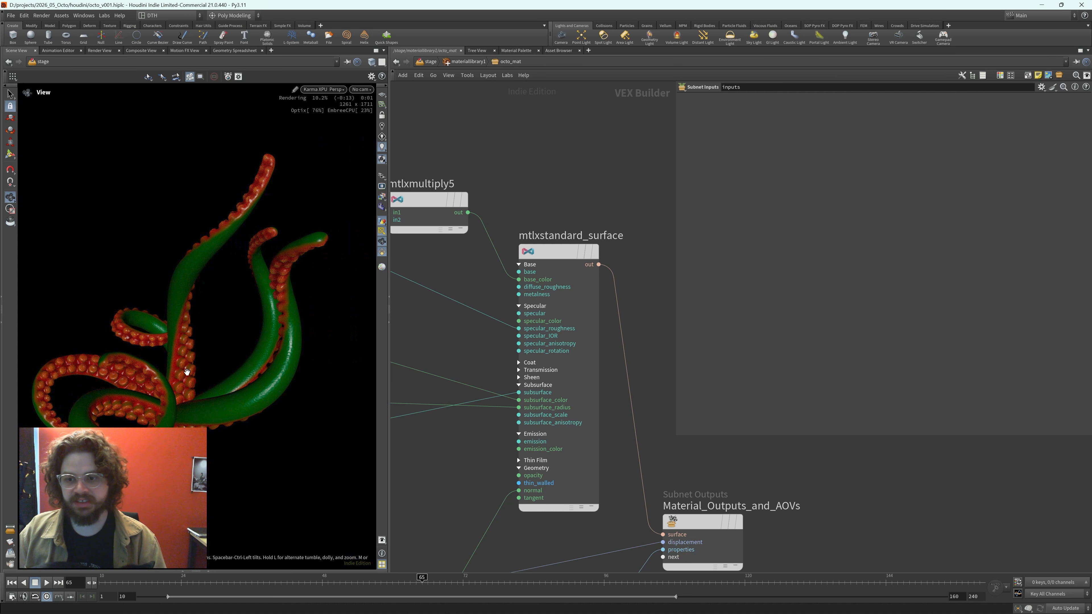
{"action": "left_click_drag", "start_coordinate": [189, 350], "coordinate": [58, 336]}
{"action": "right_click_drag", "start_coordinate": [195, 328], "coordinate": [300, 308]}
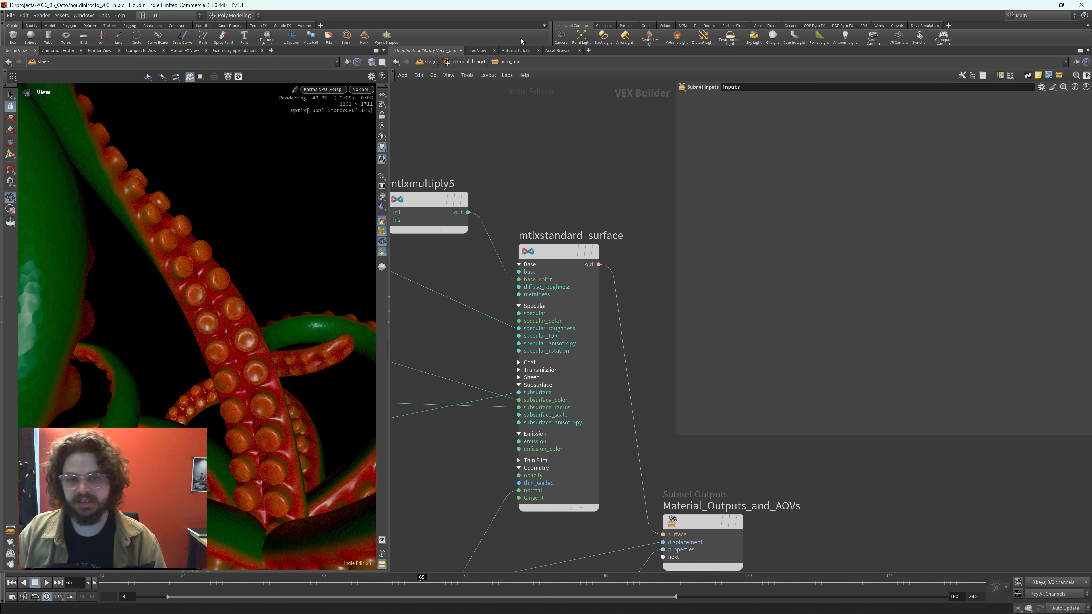
{"action": "left_click", "coordinate": [473, 63]}
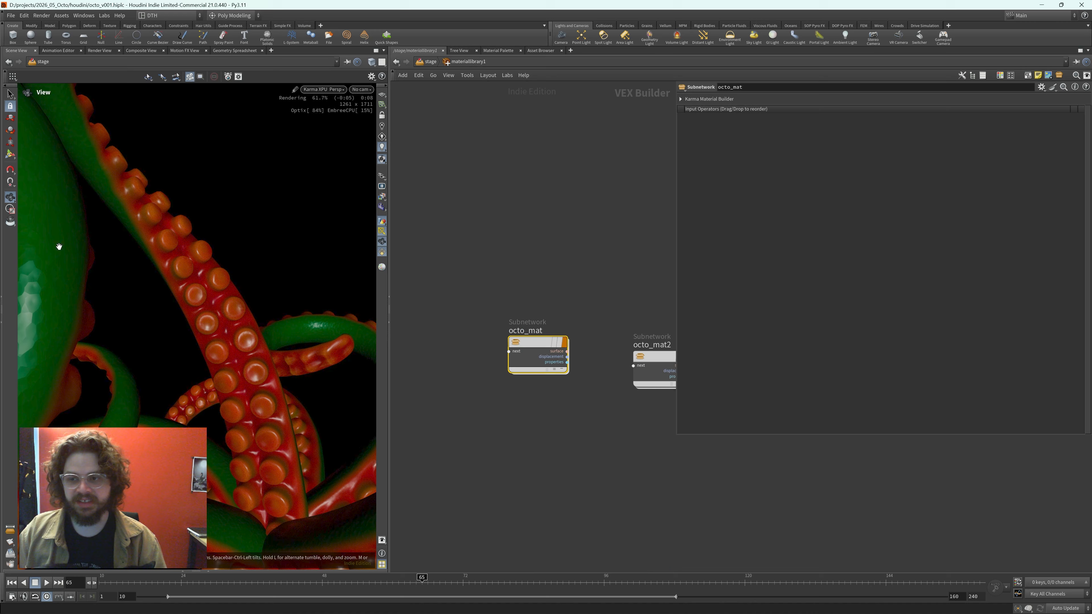
{"action": "left_click_drag", "start_coordinate": [156, 281], "coordinate": [298, 177]}
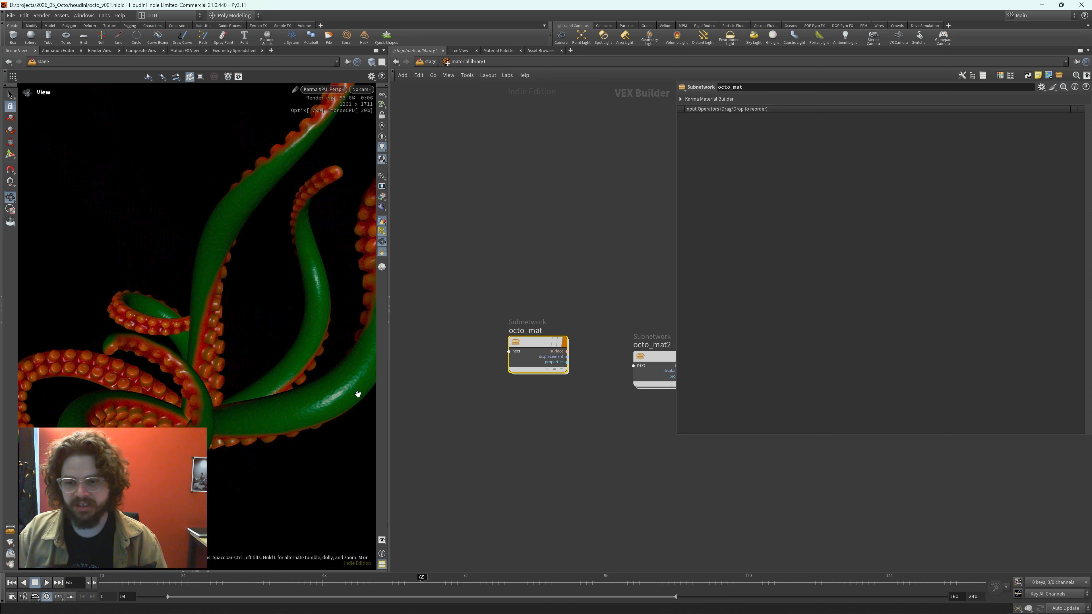
- Reopen octo_mat and look over the multiply, normal map and displacement nodes around the standard surface
{"action": "double_click", "coordinate": [537, 342]}
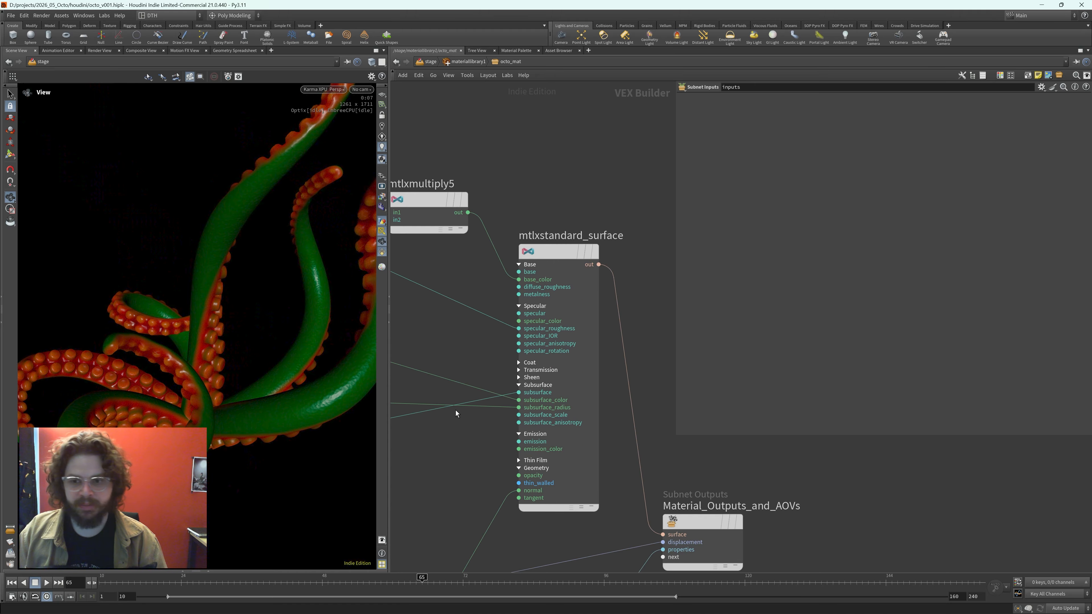
{"action": "scroll", "coordinate": [454, 420], "scroll_direction": "down", "scroll_amount": 2}
{"action": "middle_click_drag", "start_coordinate": [448, 486], "coordinate": [585, 311]}
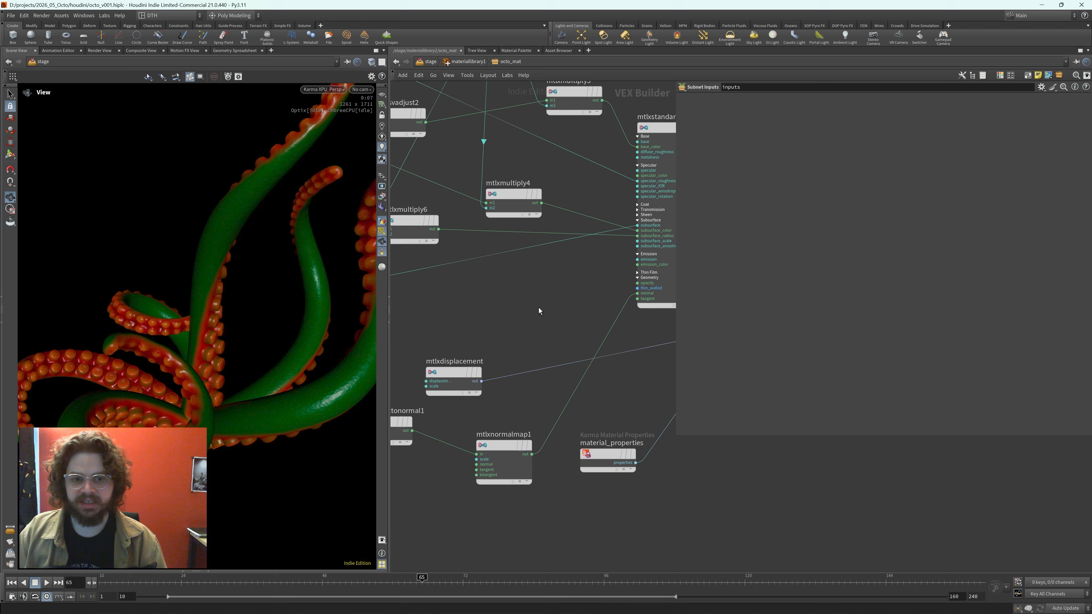
- Return to the stage network, display the light1 node and examine the lit tentacles from several angles
{"action": "left_click", "coordinate": [430, 62]}
{"action": "left_click_drag", "start_coordinate": [481, 454], "coordinate": [648, 510]}
{"action": "left_click", "coordinate": [564, 496]}
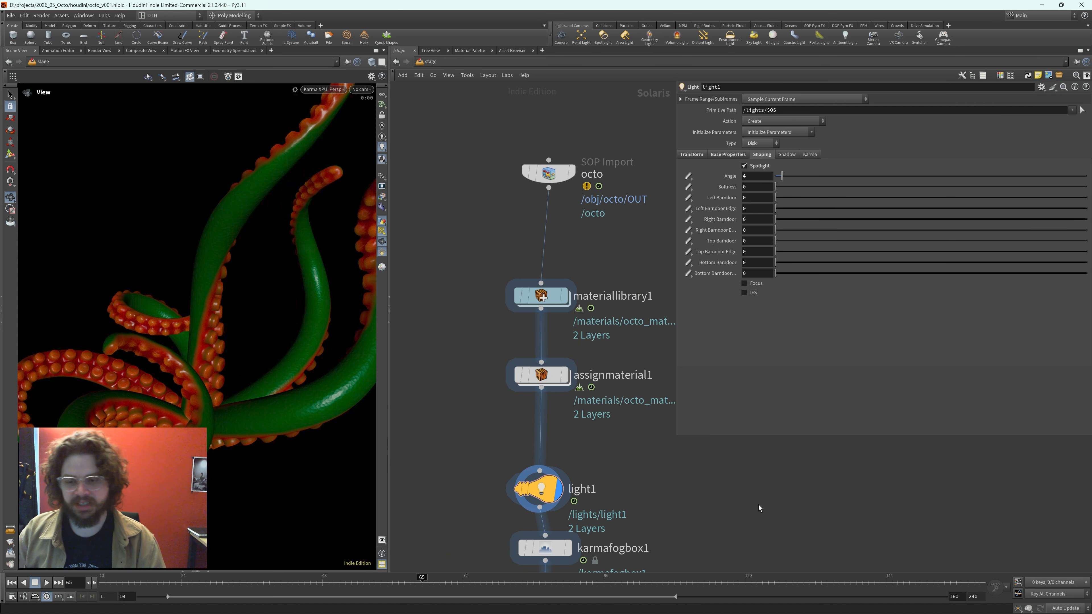
{"action": "left_click_drag", "start_coordinate": [276, 297], "coordinate": [293, 320]}
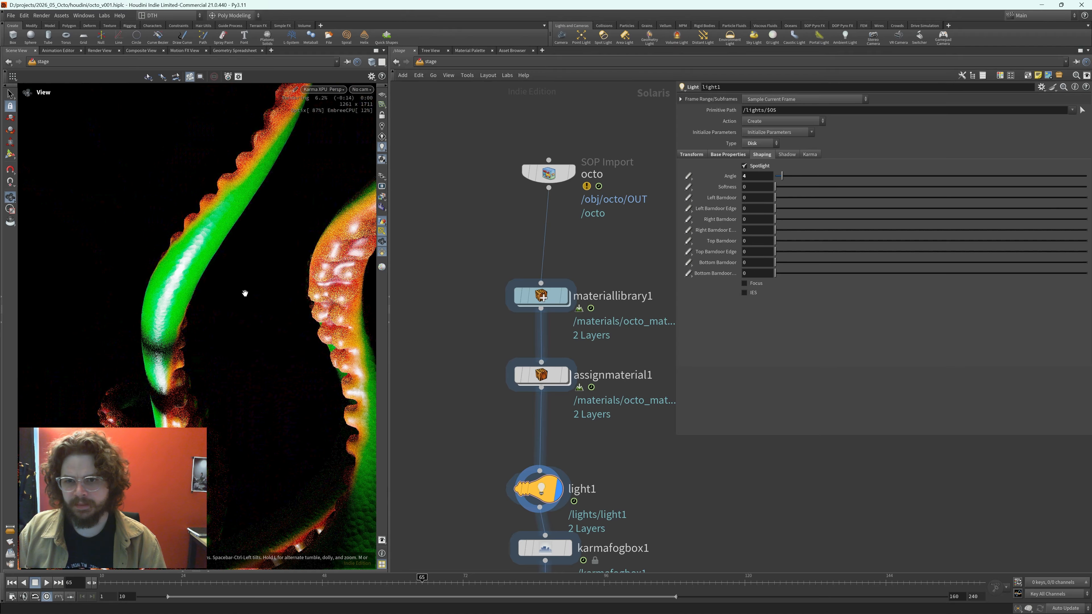
{"action": "left_click_drag", "start_coordinate": [244, 293], "coordinate": [320, 315]}
{"action": "left_click_drag", "start_coordinate": [278, 405], "coordinate": [211, 357]}
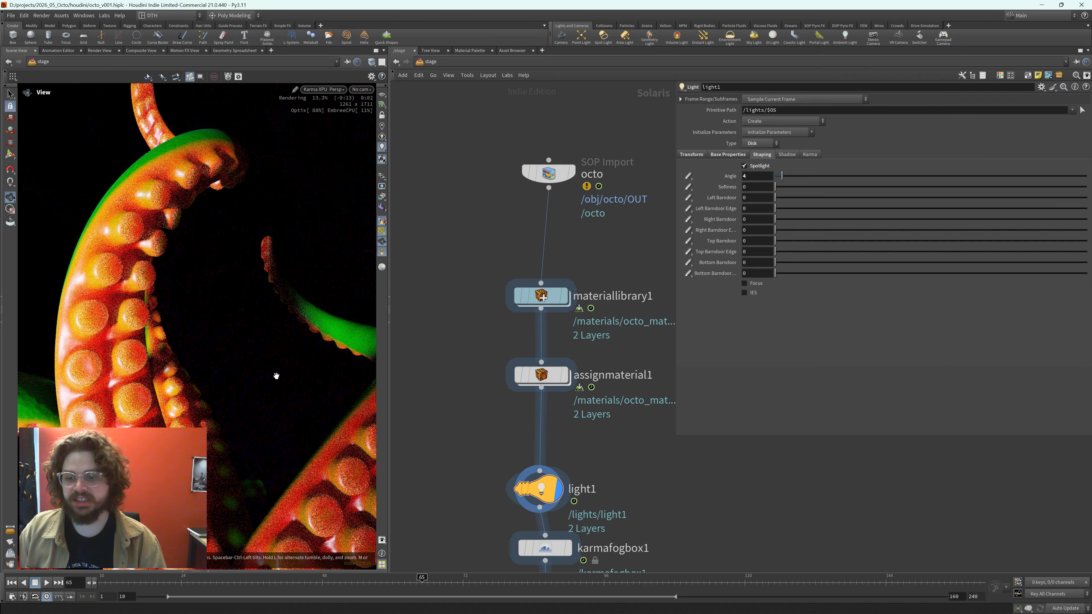
{"action": "left_click_drag", "start_coordinate": [276, 376], "coordinate": [215, 404]}
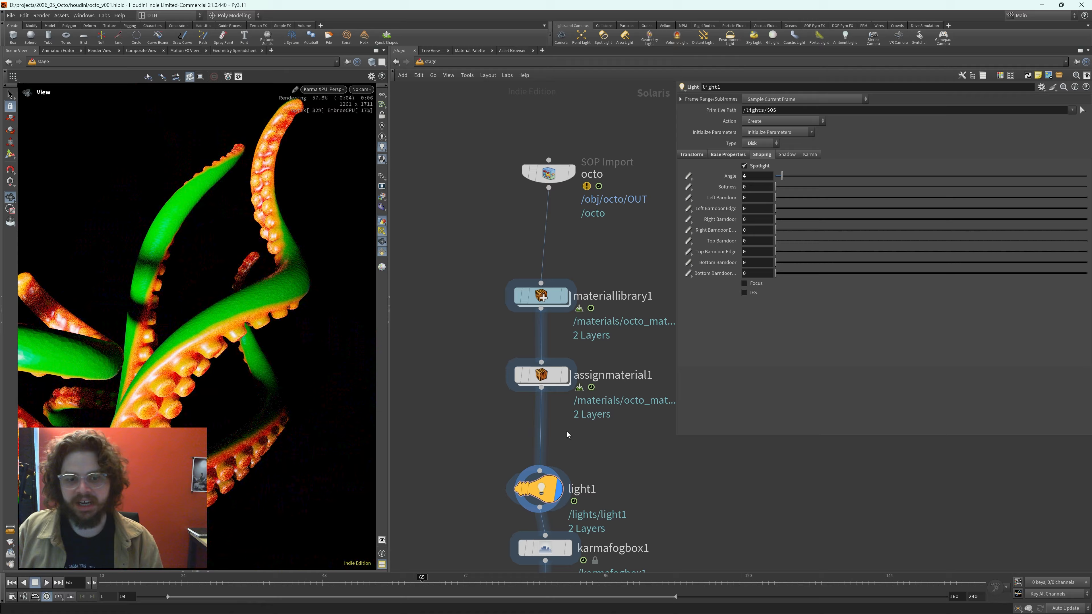
- Open octo_mat2 inside materiallibrary1 and check the Var Names on usdprimvarreader1 and usdprimvarreader2
{"action": "left_click", "coordinate": [551, 298]}
{"action": "double_click", "coordinate": [550, 298]}
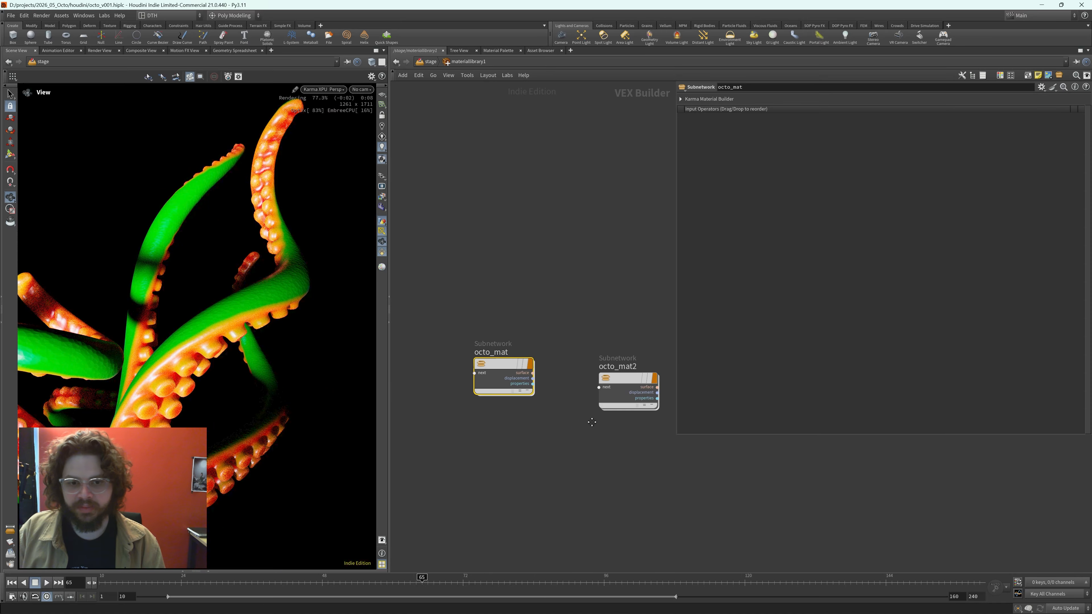
{"action": "double_click", "coordinate": [622, 381]}
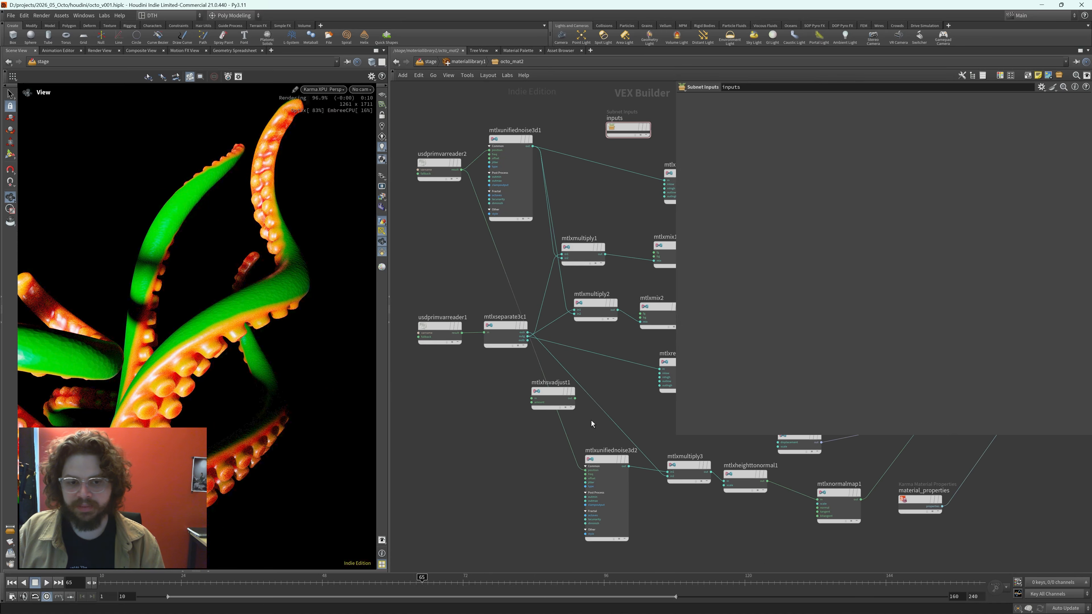
{"action": "left_click", "coordinate": [428, 334]}
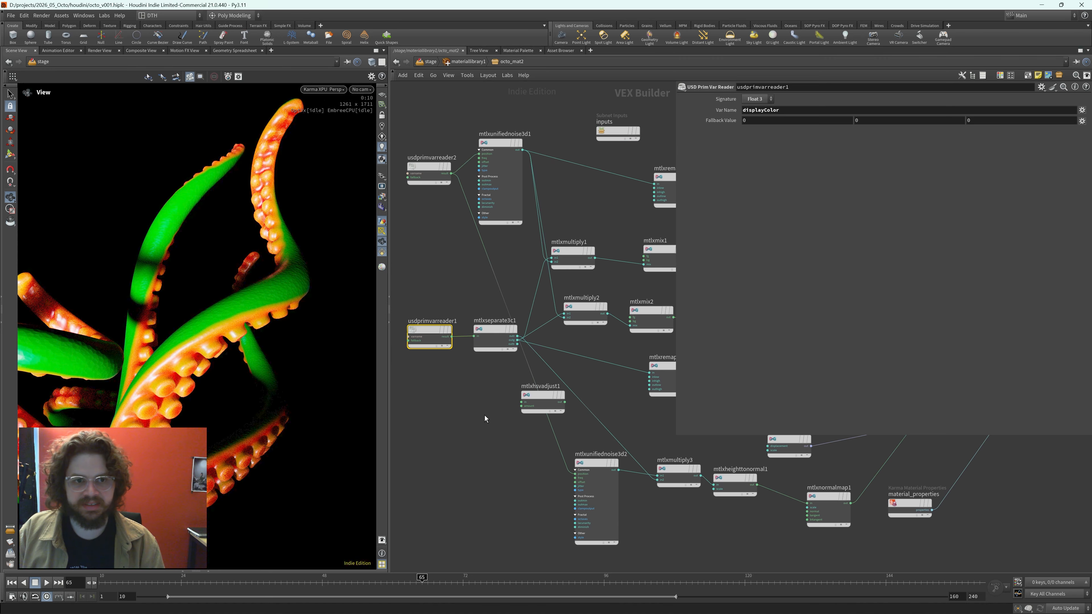
{"action": "middle_click_drag", "start_coordinate": [447, 242], "coordinate": [449, 294]}
{"action": "left_click", "coordinate": [430, 223]}
- Select mtlxstandard_surface in octo_mat2 and check its subsurface and emission settings
{"action": "middle_click_drag", "start_coordinate": [743, 470], "coordinate": [521, 479]}
{"action": "middle_click_drag", "start_coordinate": [540, 272], "coordinate": [566, 302]}
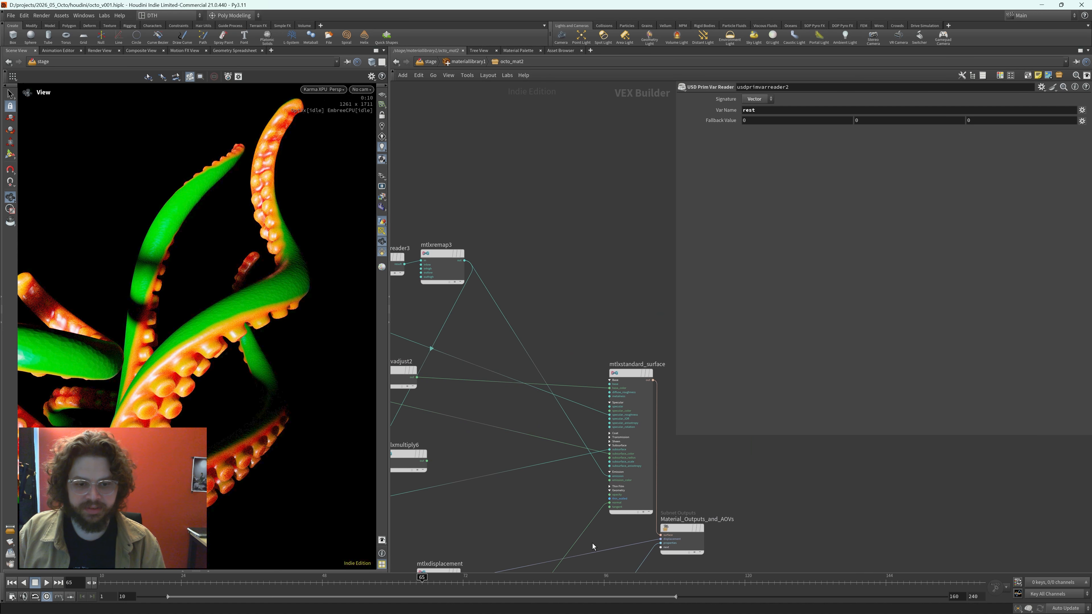
{"action": "scroll", "coordinate": [596, 503], "scroll_direction": "up", "scroll_amount": 3}
{"action": "left_click_drag", "start_coordinate": [559, 446], "coordinate": [718, 483]}
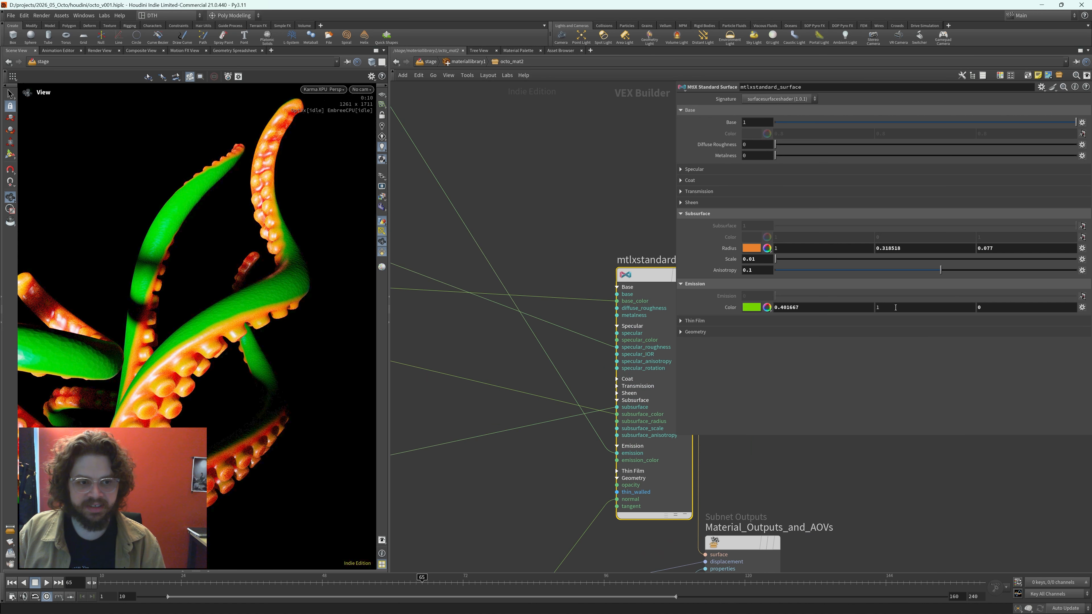
- Set Outhigh on the mtlxremap3 node to 10 and view the sucker emission across the whole octopus
{"action": "middle_click_drag", "start_coordinate": [447, 175], "coordinate": [577, 342]}
{"action": "left_click_drag", "start_coordinate": [530, 190], "coordinate": [464, 271]}
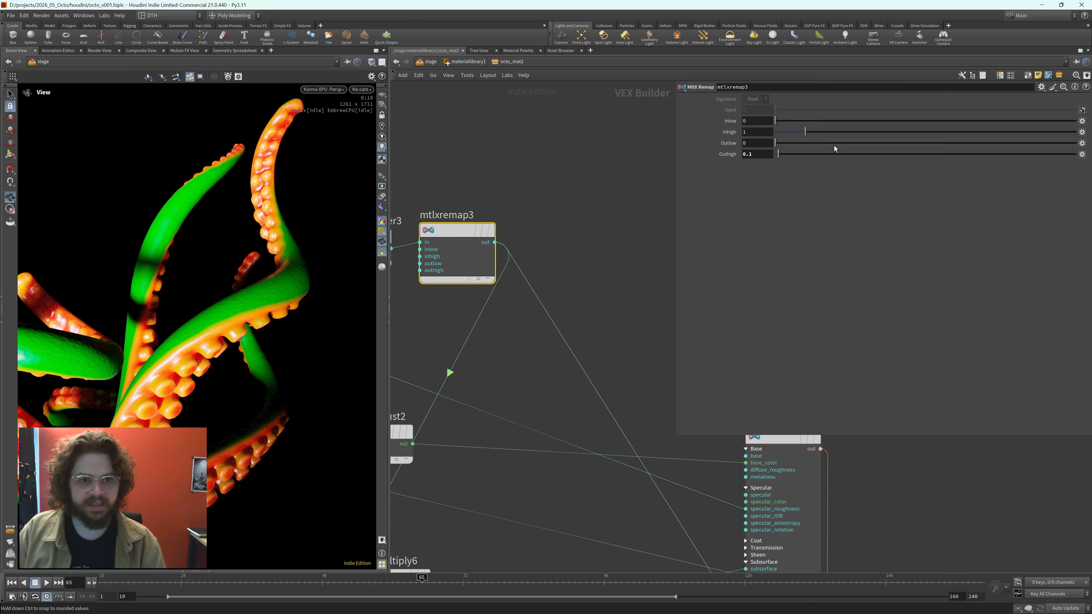
{"action": "left_click_drag", "start_coordinate": [823, 154], "coordinate": [1075, 163]}
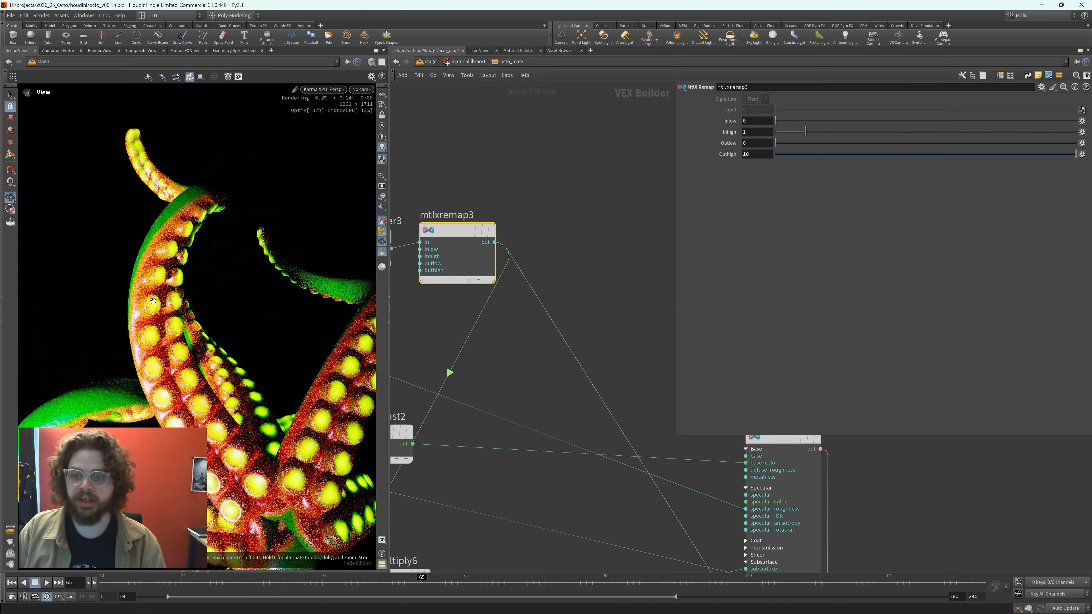
{"action": "left_click_drag", "start_coordinate": [941, 156], "coordinate": [1076, 160]}
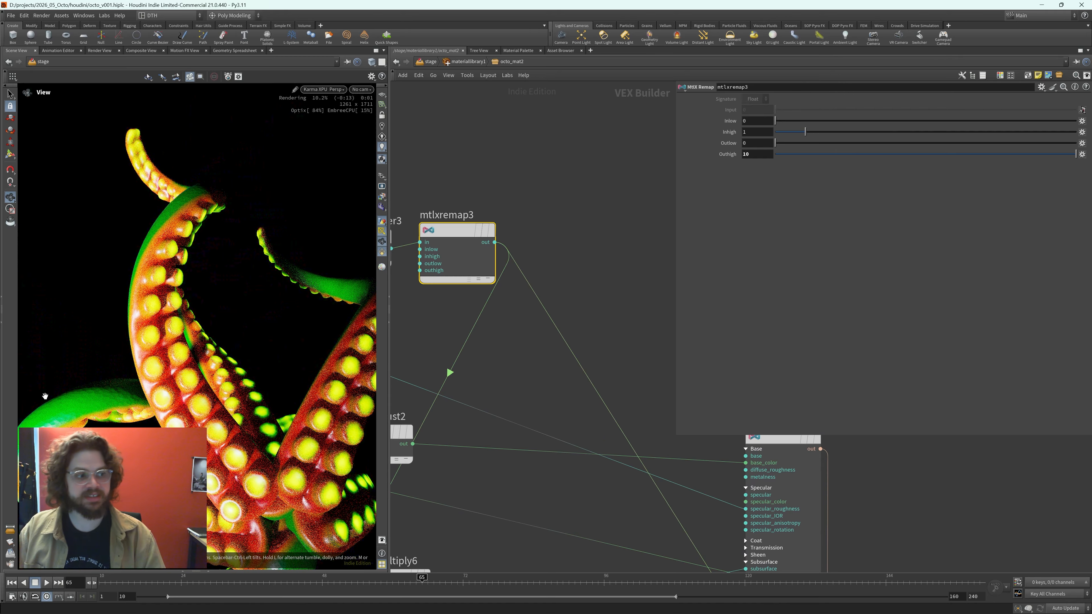
{"action": "left_click_drag", "start_coordinate": [44, 396], "coordinate": [243, 393]}
{"action": "middle_click_drag", "start_coordinate": [243, 394], "coordinate": [282, 400]}
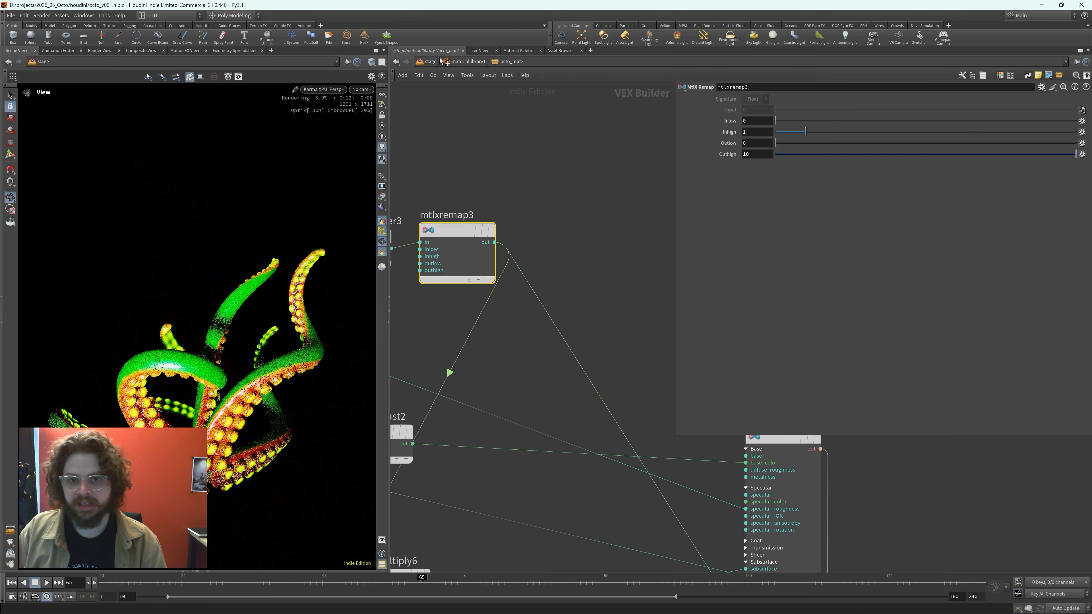
- Return to the stage network, select karmafogbox1 and display it in the viewport
{"action": "left_click", "coordinate": [432, 63]}
{"action": "scroll", "coordinate": [473, 452], "scroll_direction": "down", "scroll_amount": 1}
{"action": "middle_click_drag", "start_coordinate": [474, 537], "coordinate": [480, 374]}
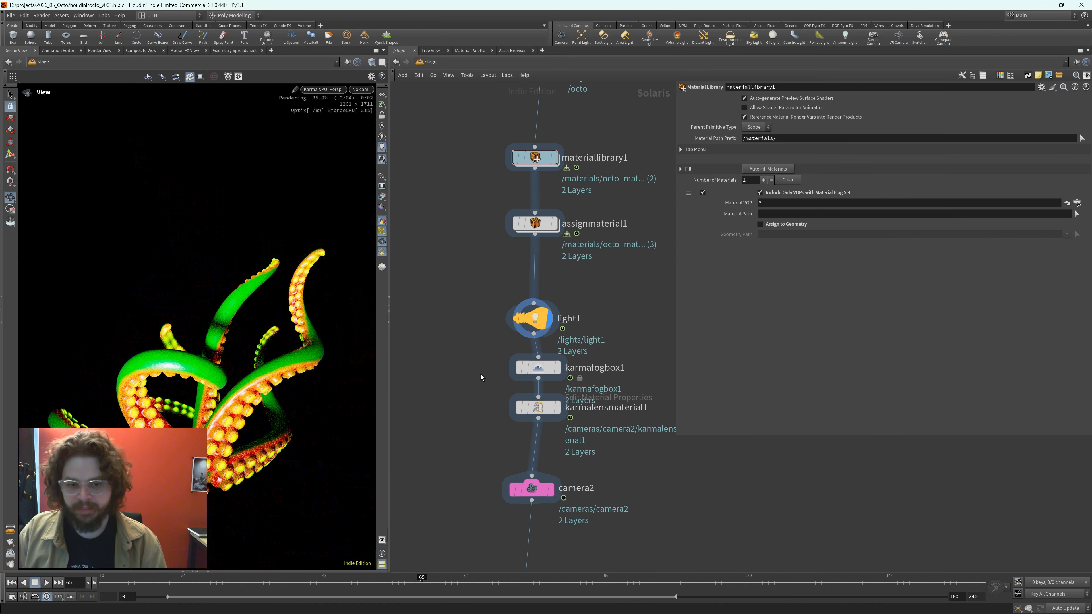
{"action": "left_click", "coordinate": [538, 368]}
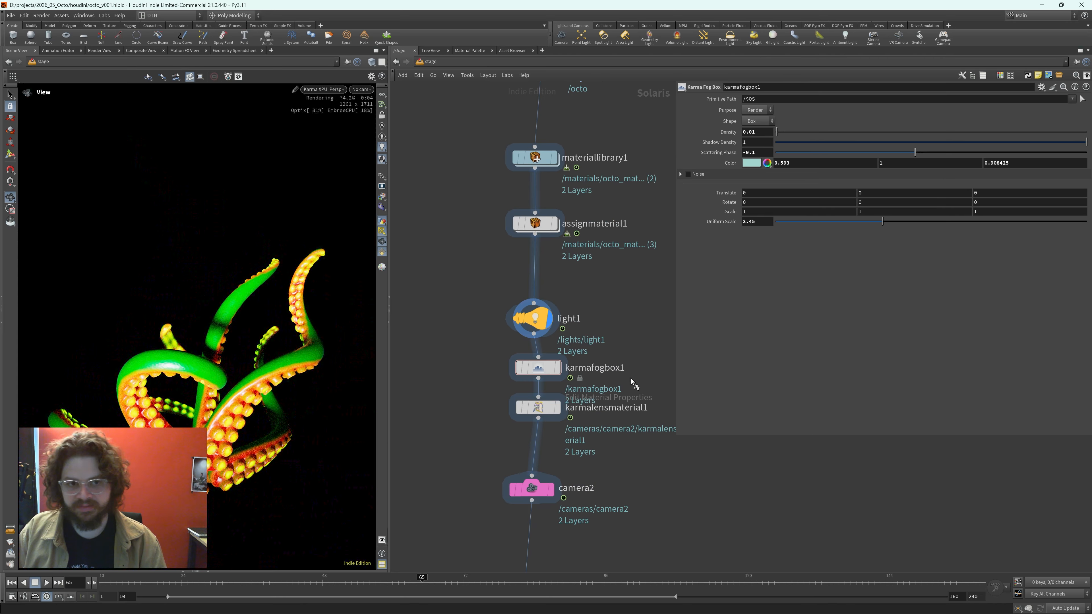
{"action": "double_click", "coordinate": [566, 368]}
{"action": "left_click", "coordinate": [559, 369]}
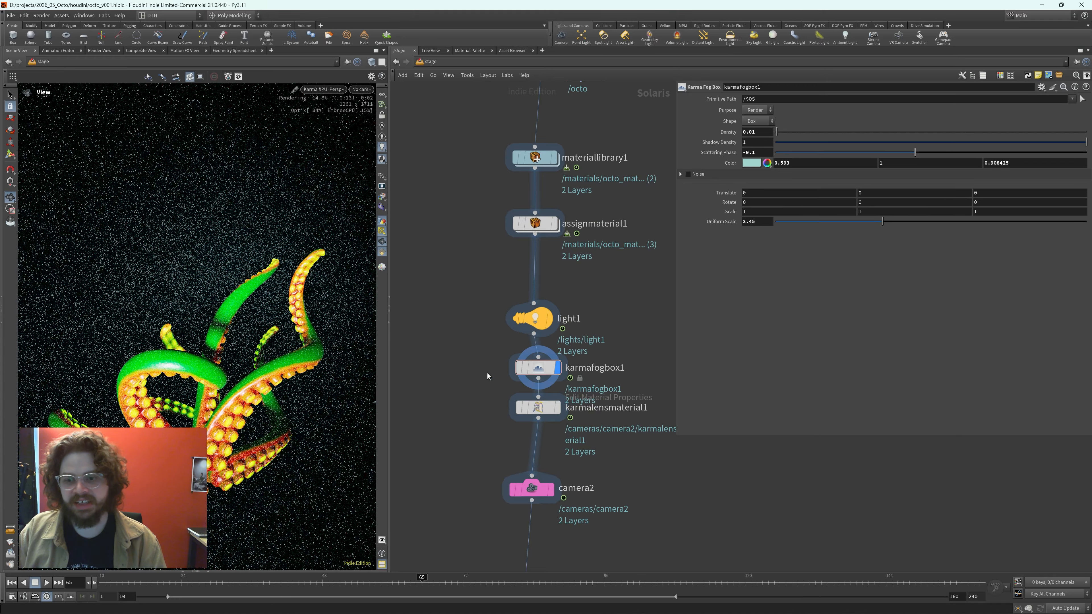
- Select karmalensmaterial1, check its Lens Distortion settings and move the node down, clear of karmafogbox1
{"action": "left_click_drag", "start_coordinate": [465, 395], "coordinate": [653, 427]}
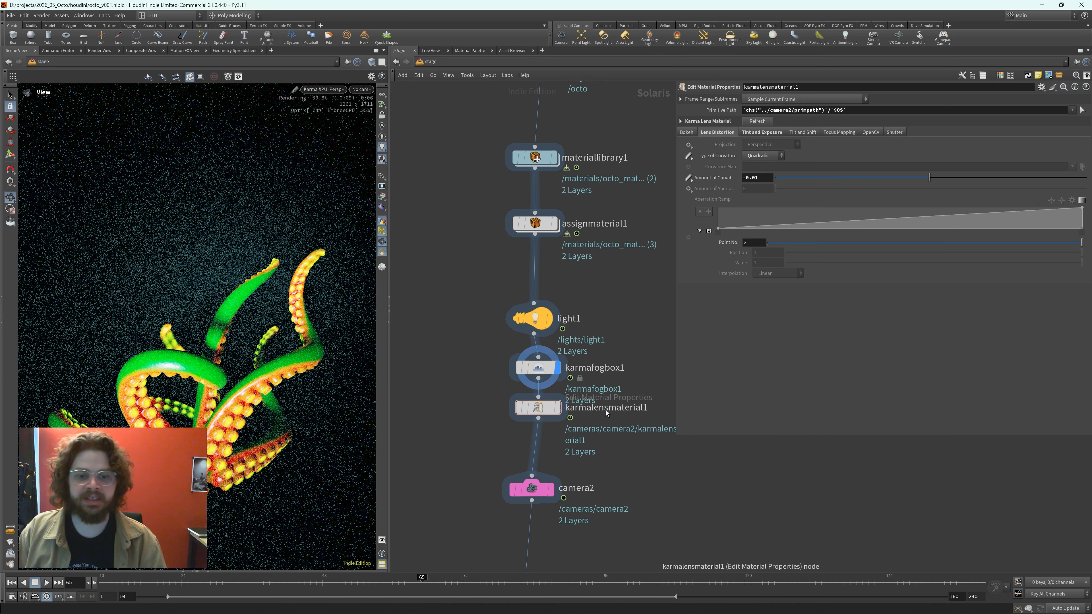
{"action": "left_click_drag", "start_coordinate": [535, 415], "coordinate": [531, 443]}
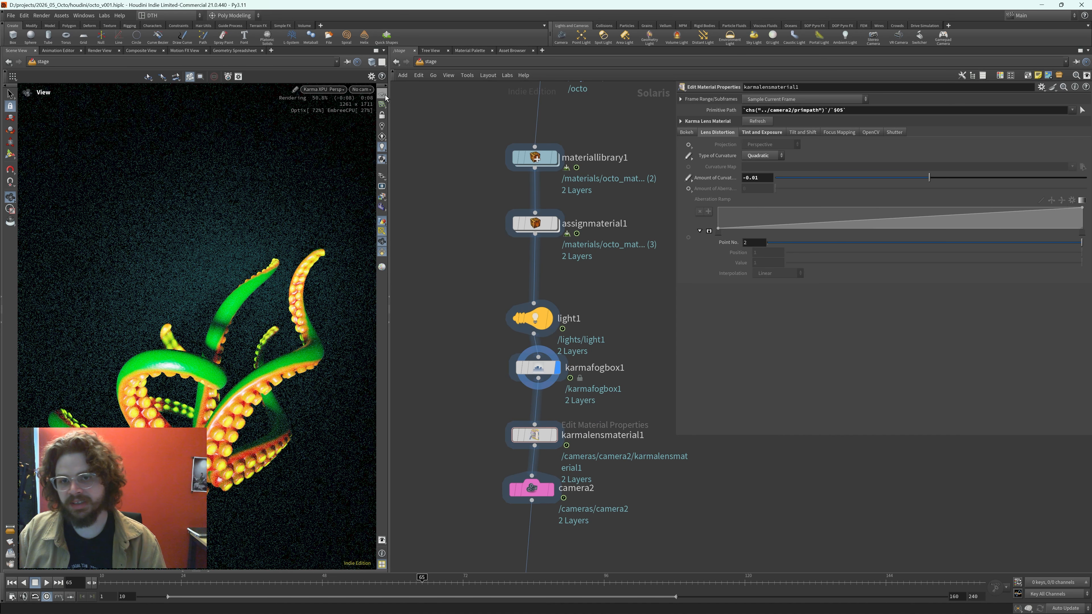
{"action": "left_click", "coordinate": [370, 90]}
{"action": "left_click", "coordinate": [455, 359]}
- Select camera2 and check its Karma lens shader settings
{"action": "scroll", "coordinate": [460, 384], "scroll_direction": "down", "scroll_amount": 1}
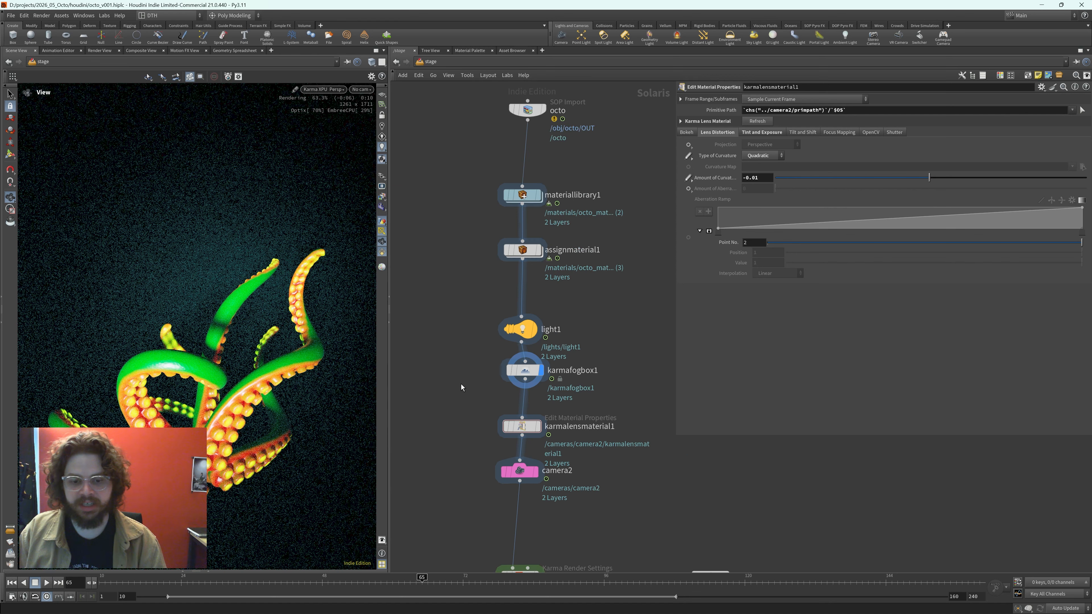
{"action": "middle_click_drag", "start_coordinate": [461, 456], "coordinate": [464, 384]}
{"action": "left_click_drag", "start_coordinate": [458, 358], "coordinate": [567, 418]}
{"action": "left_click_drag", "start_coordinate": [484, 395], "coordinate": [588, 412]}
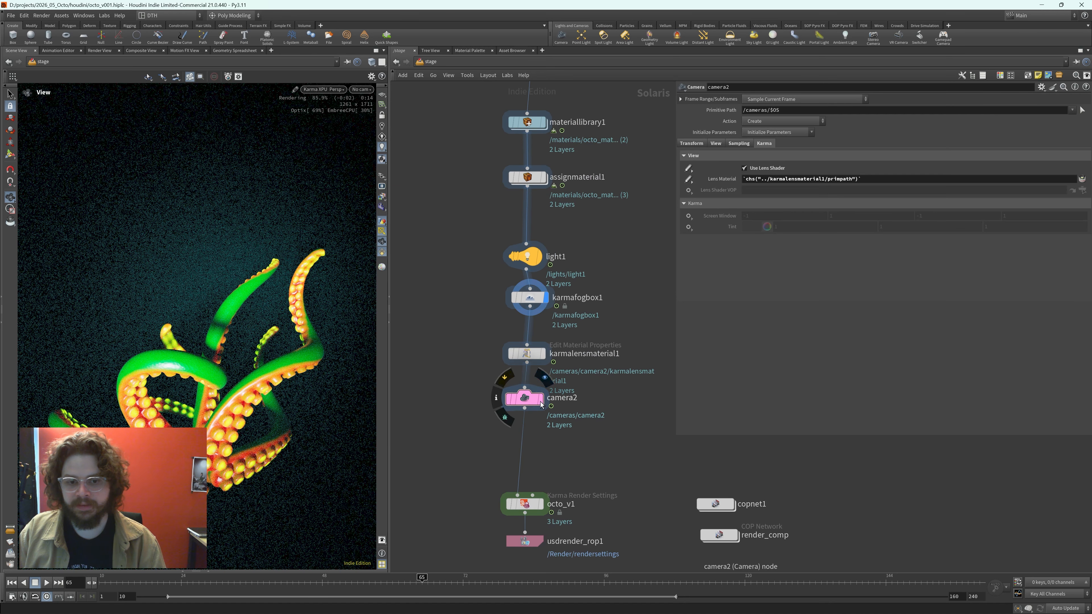
- Look through /cameras/camera2 in the viewport
{"action": "left_click", "coordinate": [361, 89]}
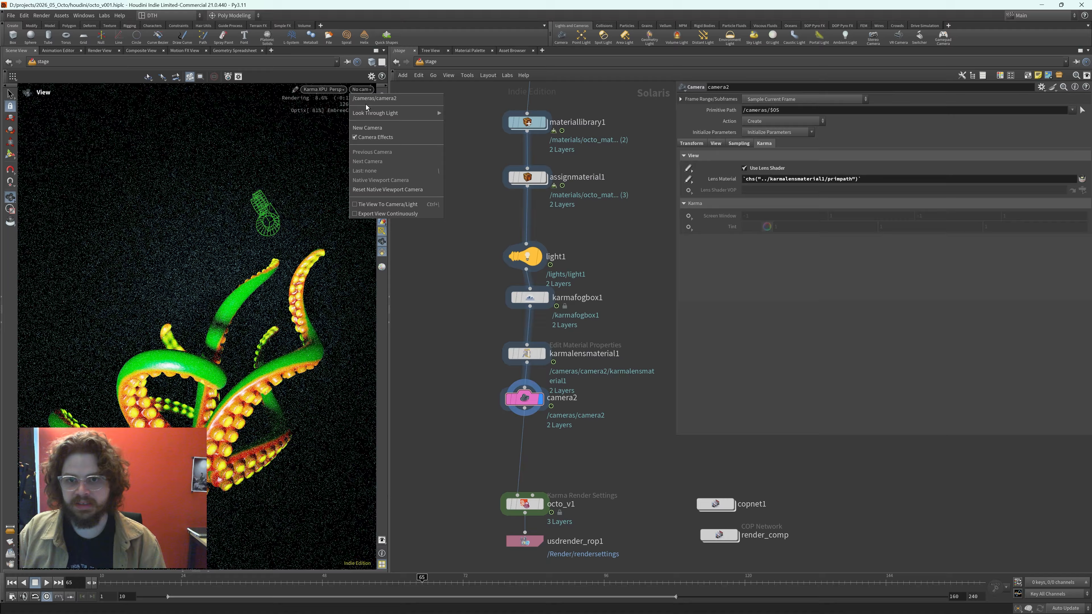
{"action": "left_click", "coordinate": [369, 100]}
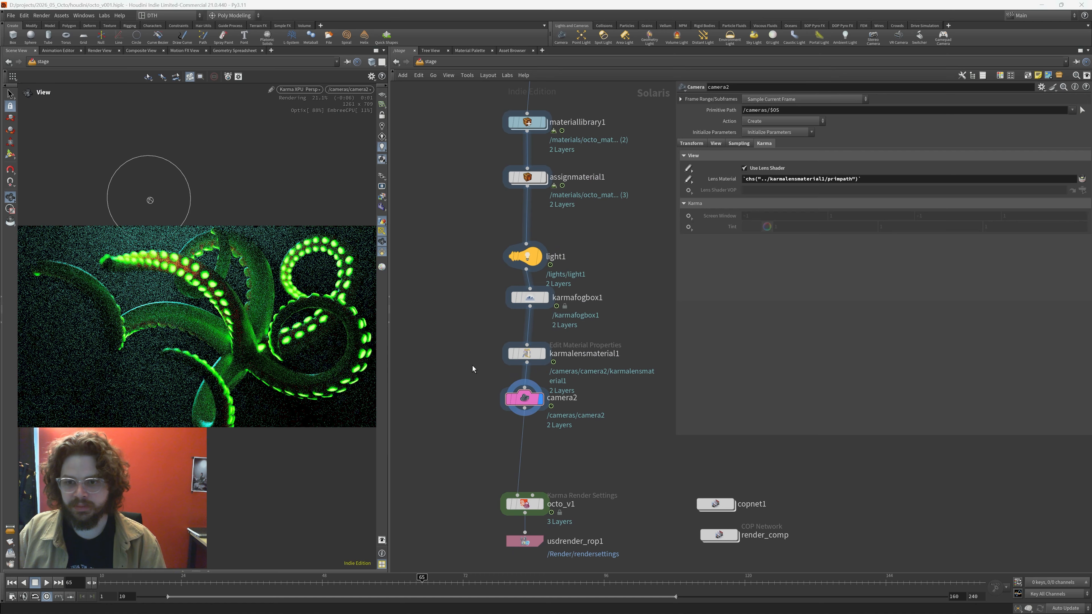
{"action": "left_click", "coordinate": [621, 439]}
- Check the Tint and Exposure settings of karmalensmaterial1 and widen the viewport
{"action": "left_click_drag", "start_coordinate": [457, 340], "coordinate": [587, 380]}
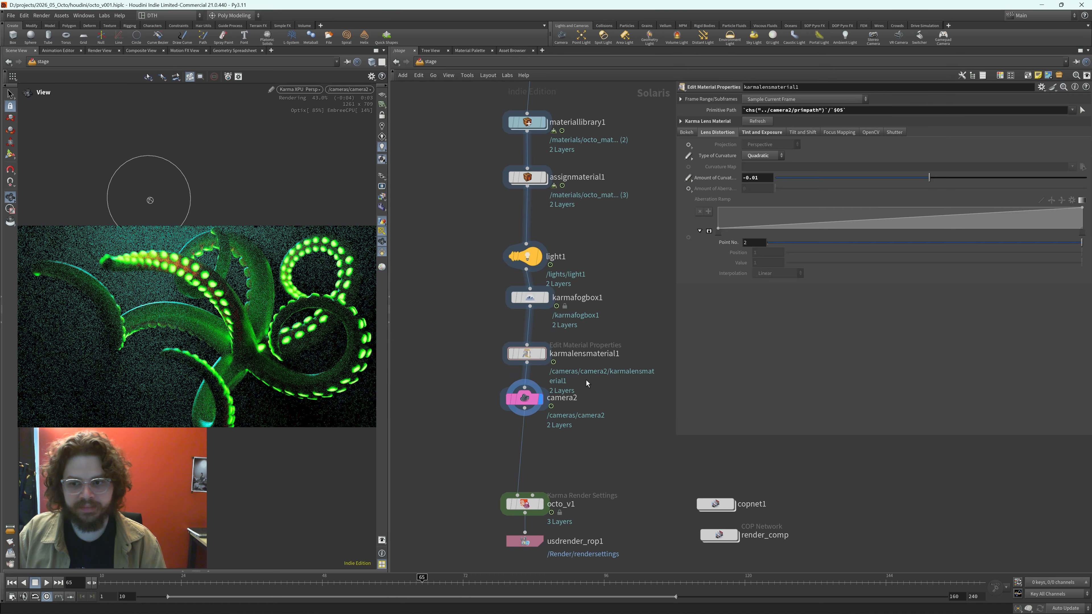
{"action": "left_click", "coordinate": [753, 134]}
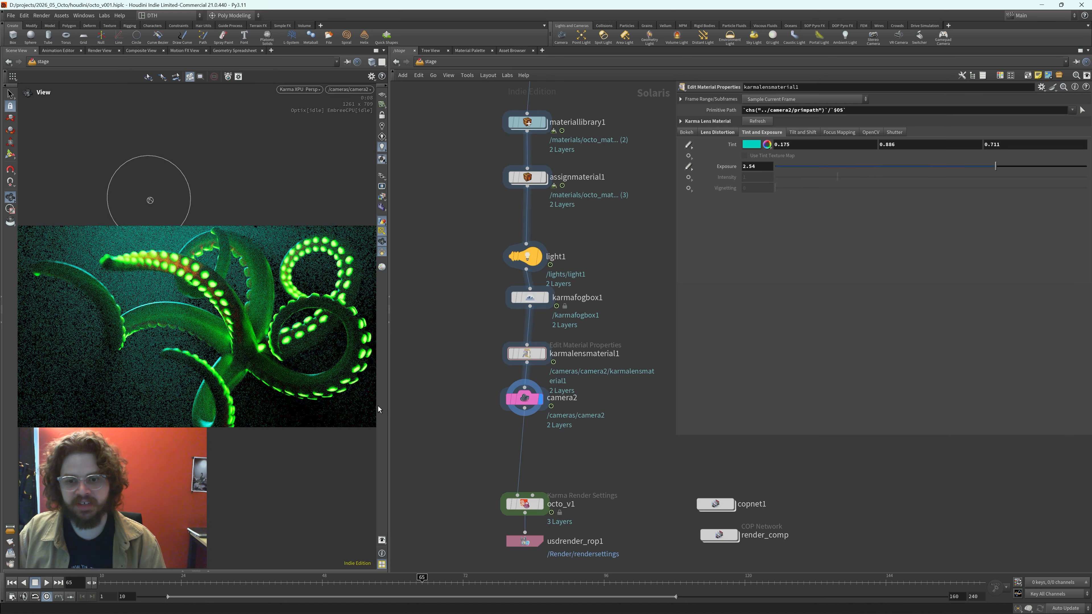
{"action": "left_click_drag", "start_coordinate": [389, 390], "coordinate": [556, 389]}
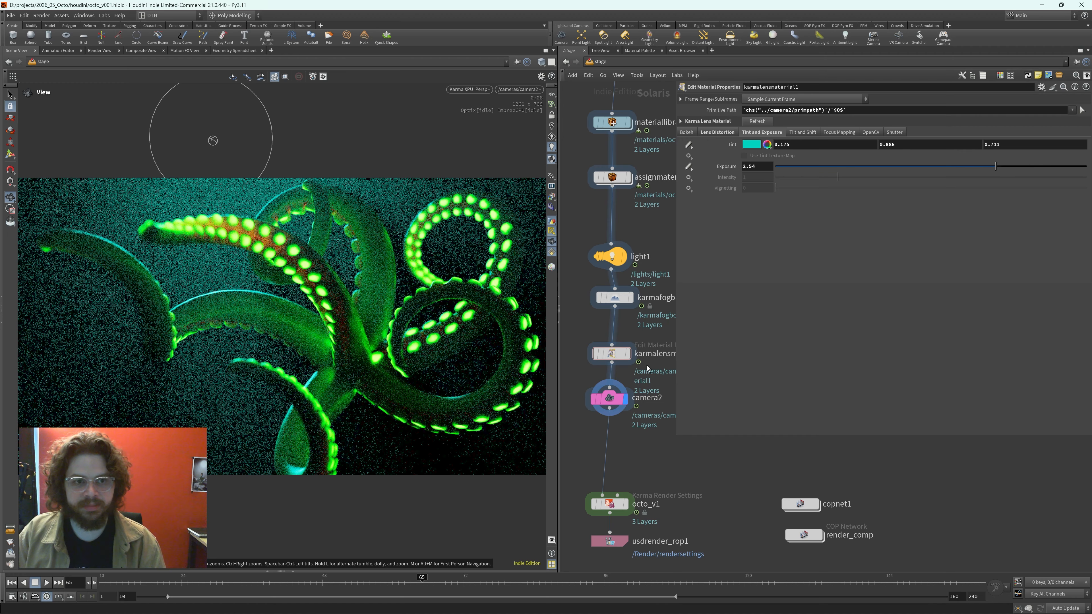
- Switch camera2's Use Lens Shader off and back on, redisplaying the camera and restarting the render to compare the image
{"action": "left_click", "coordinate": [609, 399]}
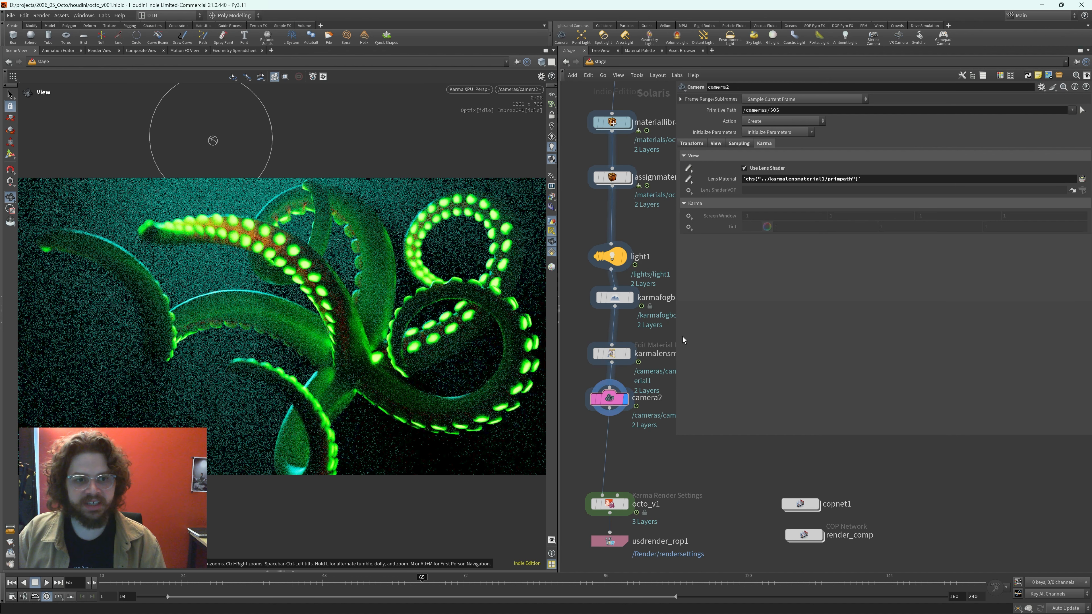
{"action": "left_click", "coordinate": [749, 172]}
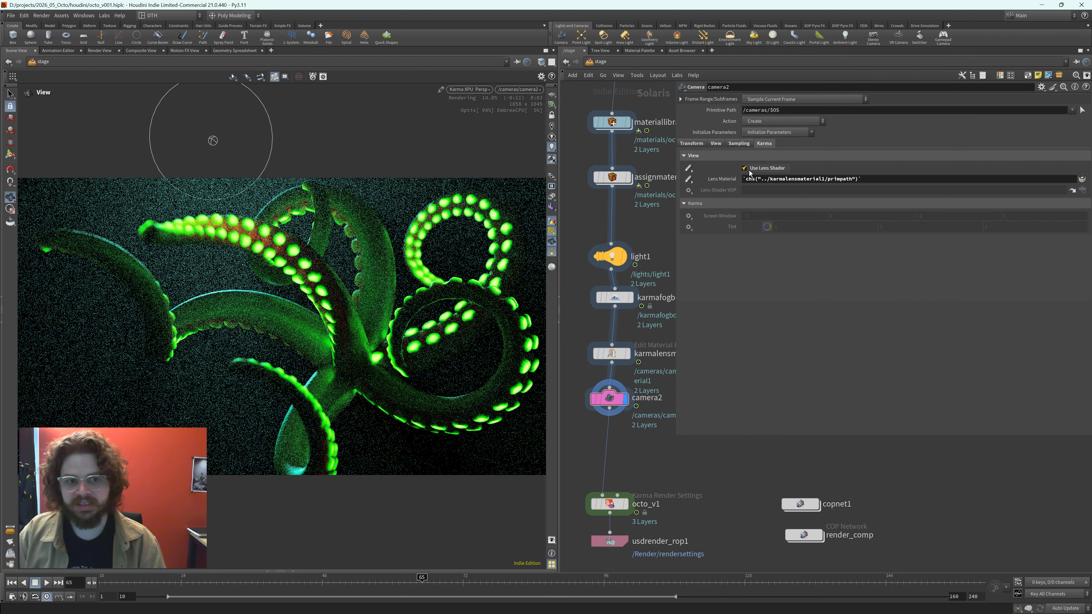
{"action": "left_click", "coordinate": [745, 168]}
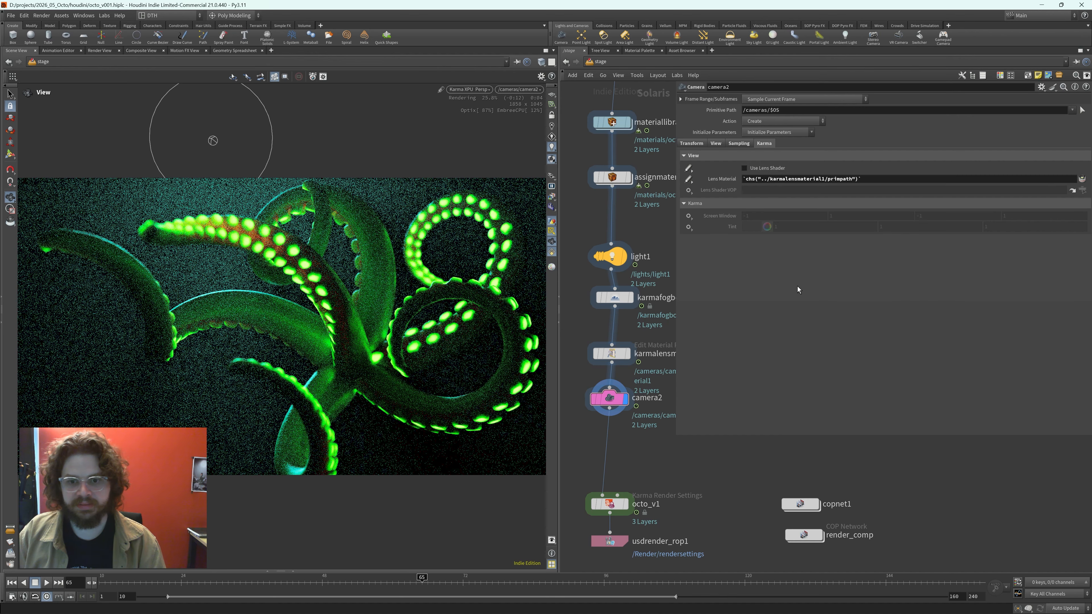
{"action": "left_click", "coordinate": [745, 169]}
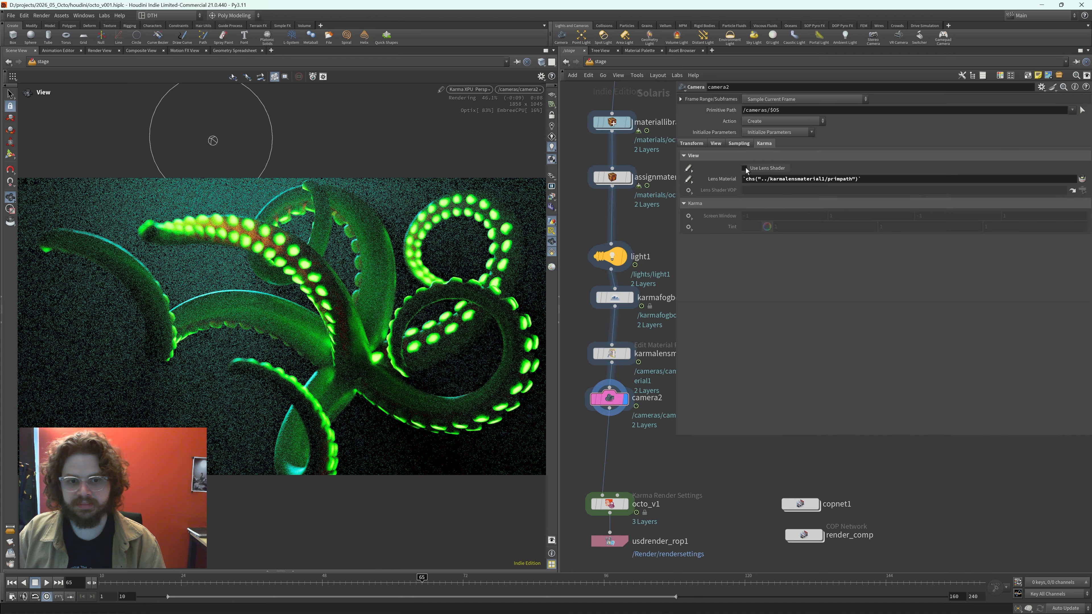
{"action": "left_click", "coordinate": [595, 298]}
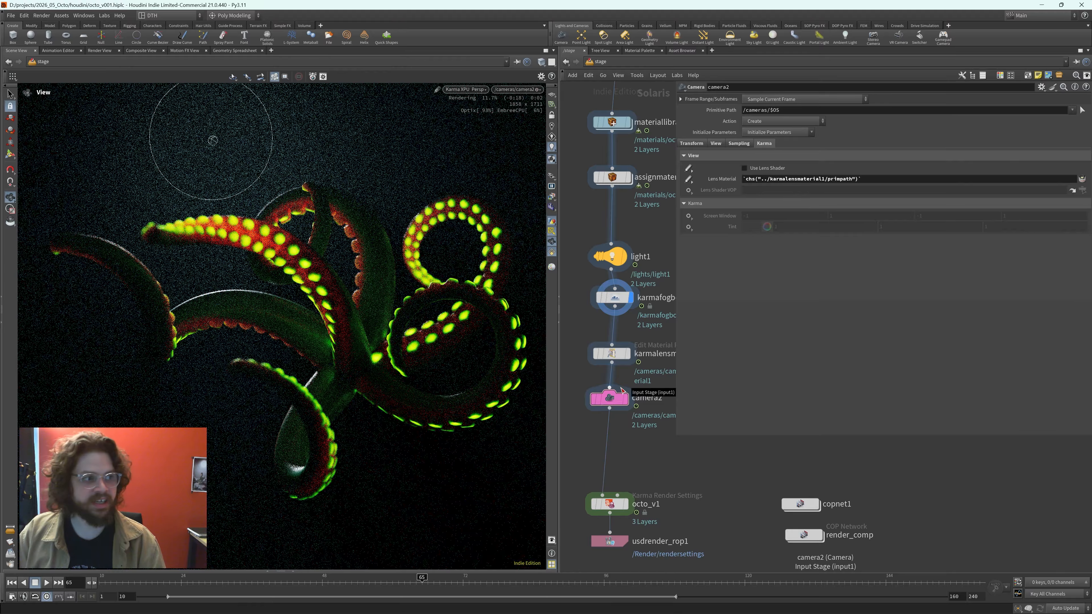
{"action": "left_click", "coordinate": [592, 397]}
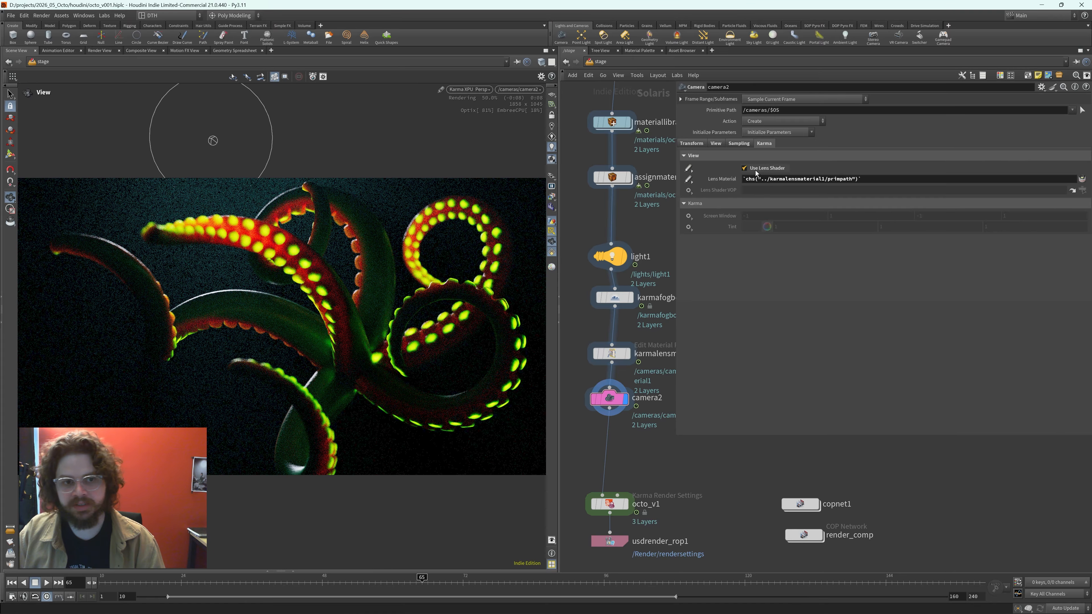
{"action": "left_click", "coordinate": [473, 90]}
{"action": "left_click", "coordinate": [487, 208]}
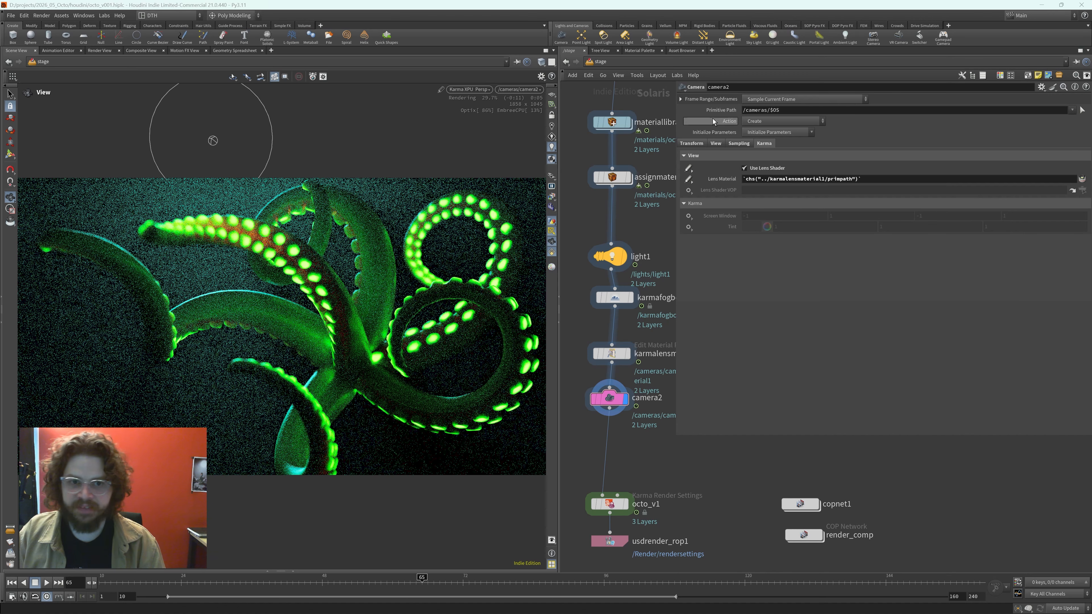
- Open octo_mat inside materiallibrary1, try a lower Outhigh on its mtlxremap3 node and undo the change
{"action": "double_click", "coordinate": [614, 123]}
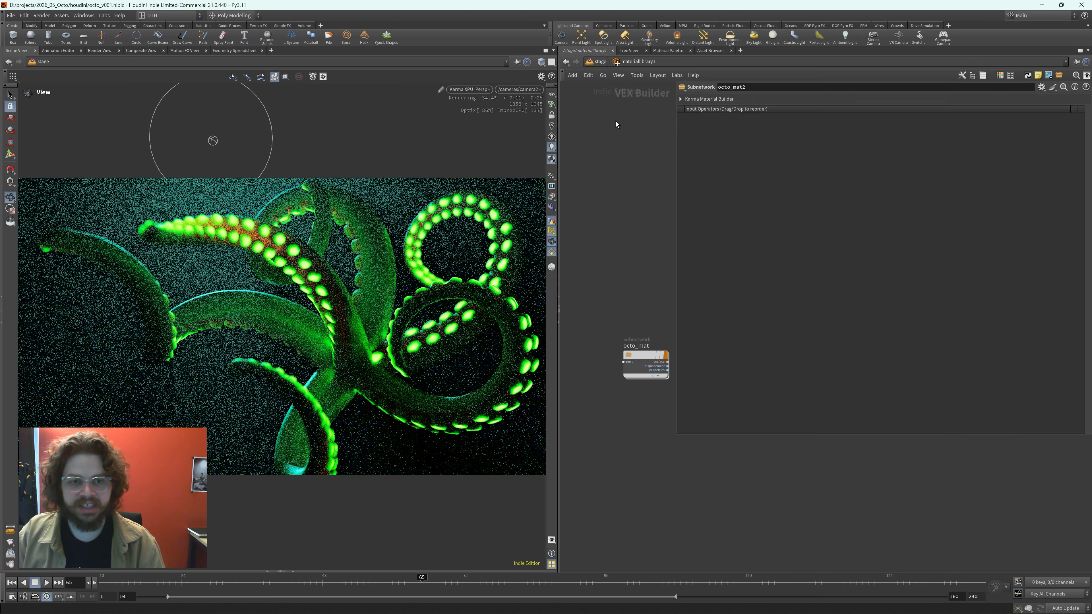
{"action": "double_click", "coordinate": [640, 355]}
{"action": "middle_click_drag", "start_coordinate": [648, 326], "coordinate": [462, 402]}
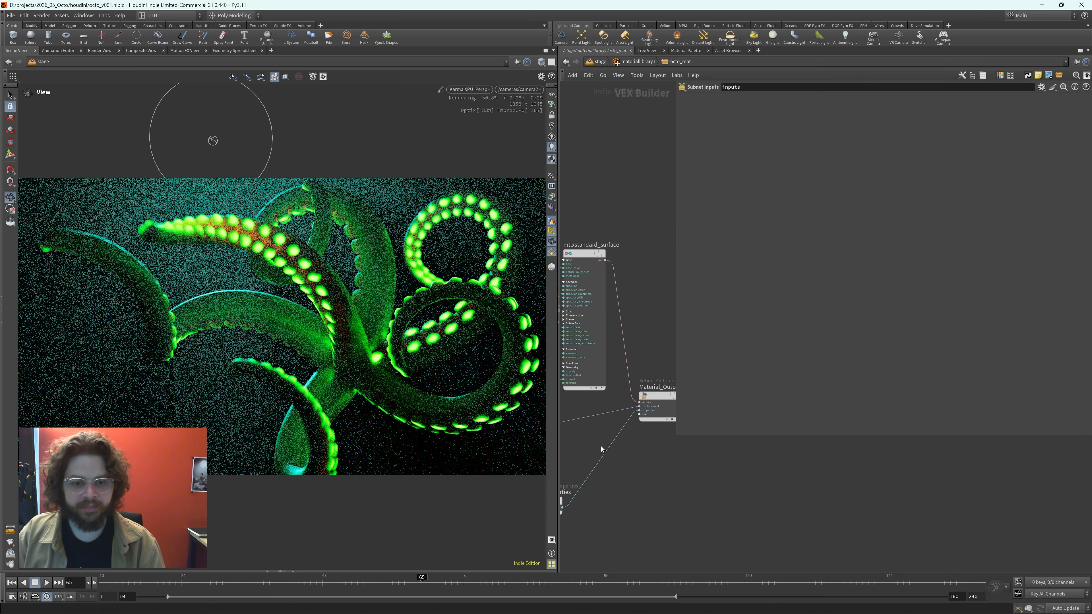
{"action": "middle_click_drag", "start_coordinate": [638, 470], "coordinate": [752, 546]}
{"action": "middle_click_drag", "start_coordinate": [593, 244], "coordinate": [628, 303]}
{"action": "left_click", "coordinate": [587, 277]}
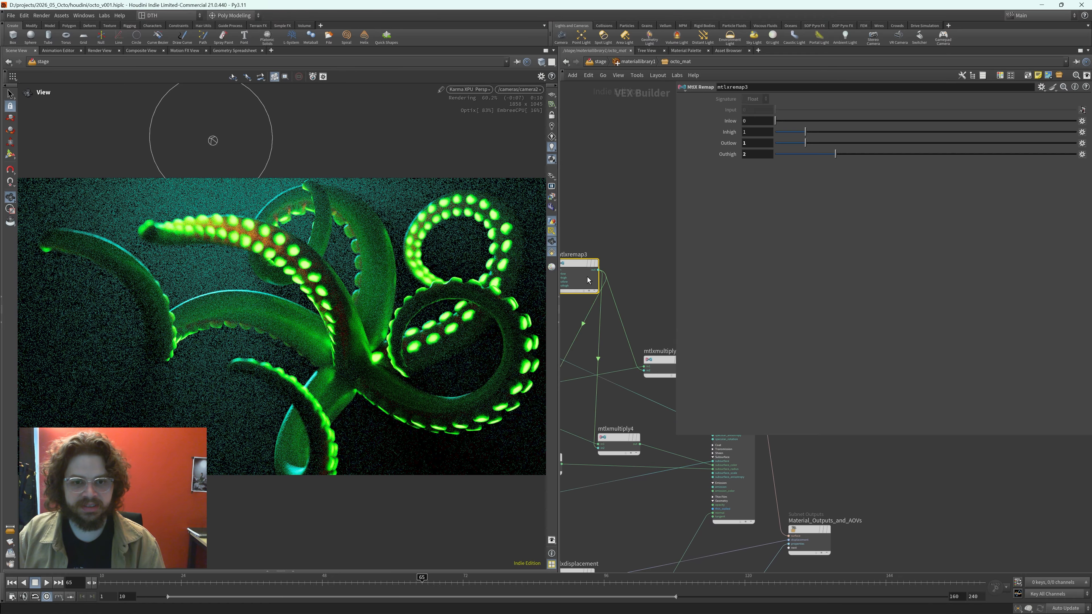
{"action": "left_click_drag", "start_coordinate": [819, 153], "coordinate": [763, 175]}
{"action": "key", "text": "ctrl+z"}
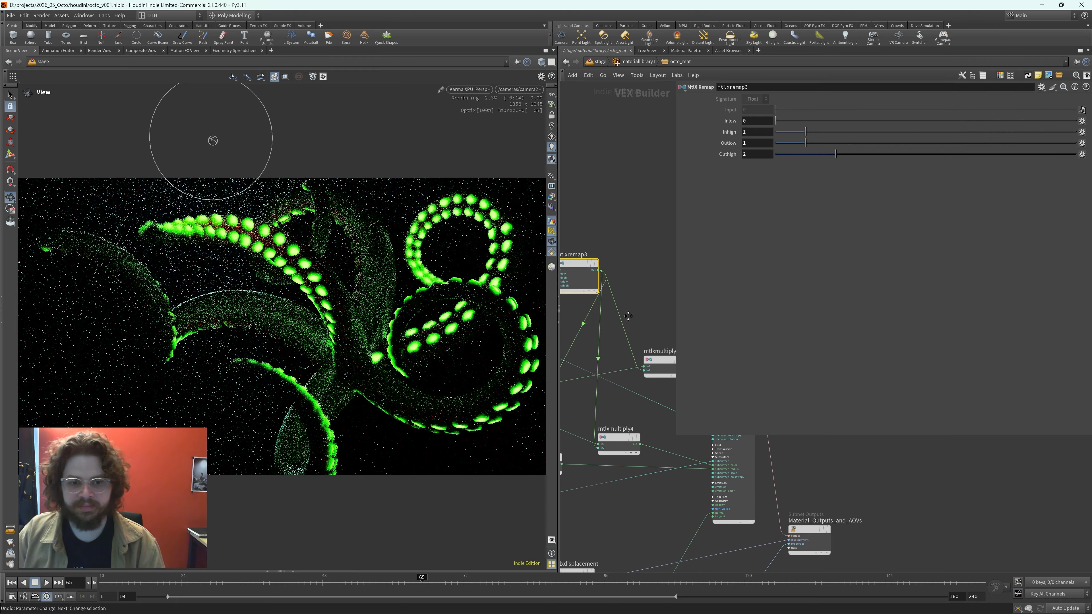
{"action": "middle_click_drag", "start_coordinate": [645, 325], "coordinate": [742, 354]}
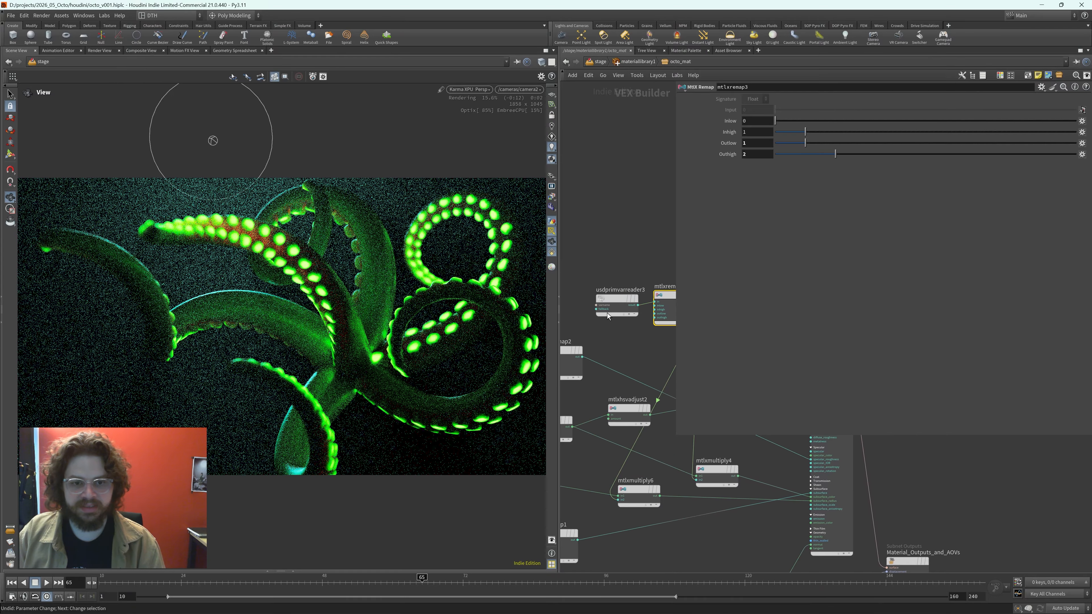
{"action": "middle_click_drag", "start_coordinate": [622, 265], "coordinate": [590, 257]}
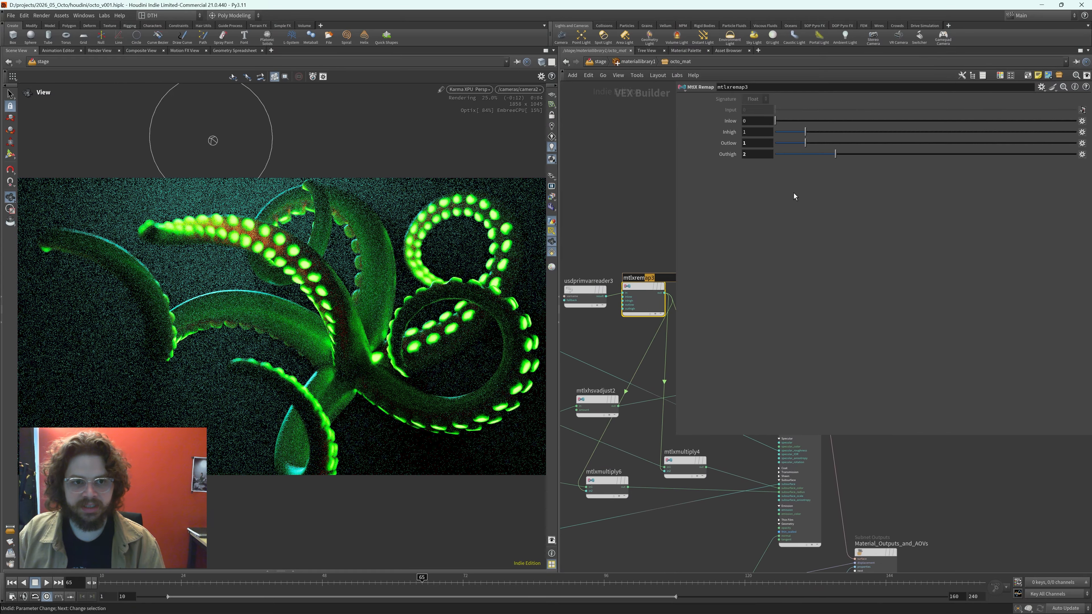
{"action": "left_click", "coordinate": [626, 241]}
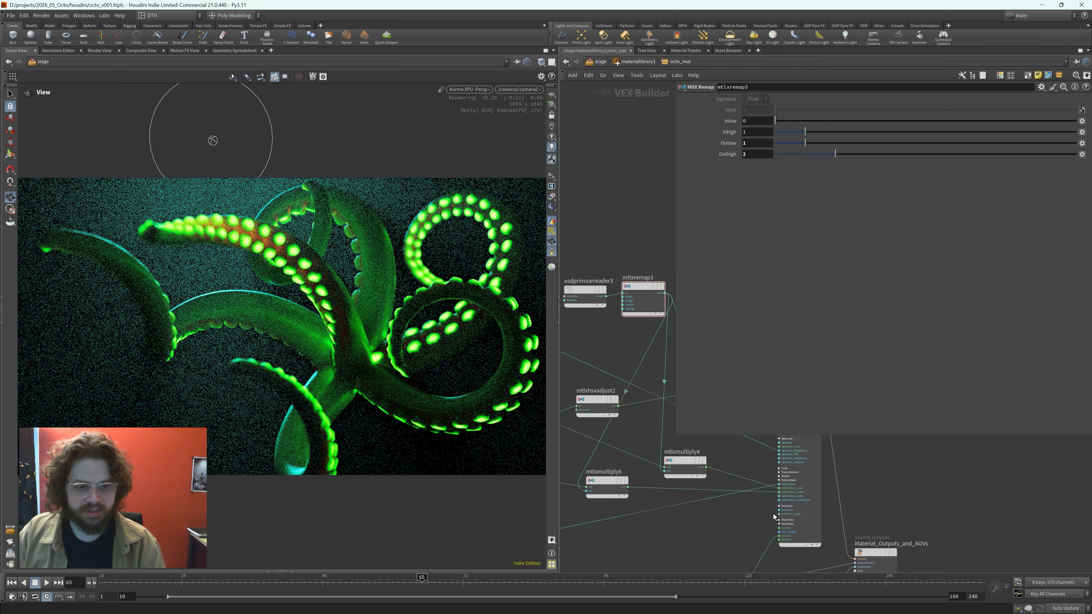
- Open the octo_mat2 material and set Outhigh on its mtlxremap3 node to 0
{"action": "left_click", "coordinate": [628, 60]}
{"action": "middle_click_drag", "start_coordinate": [643, 441], "coordinate": [586, 466]}
{"action": "double_click", "coordinate": [672, 390]}
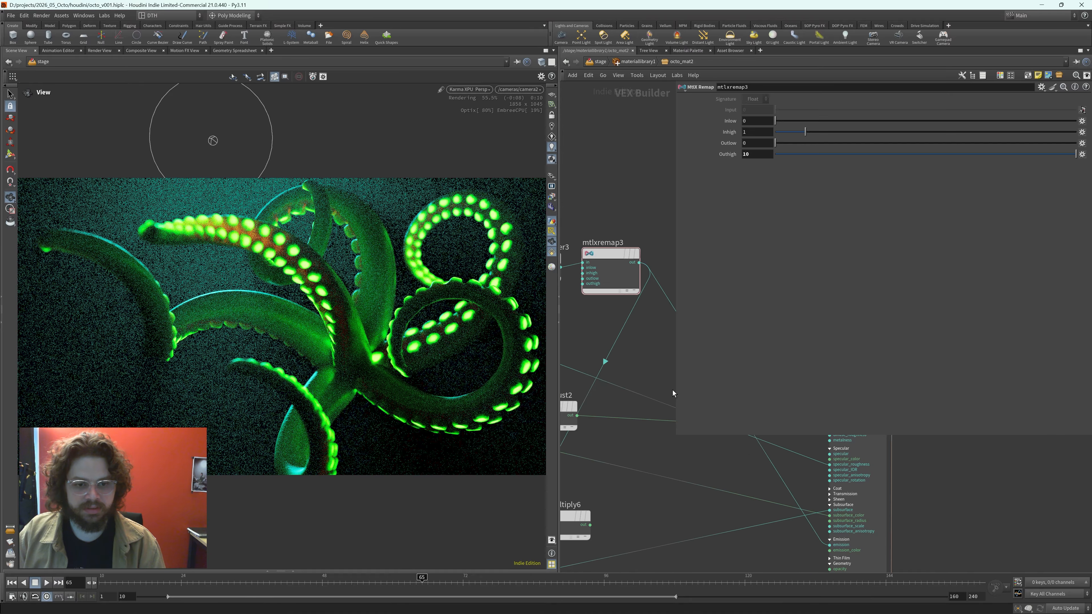
{"action": "left_click", "coordinate": [630, 250]}
{"action": "left_click_drag", "start_coordinate": [889, 154], "coordinate": [710, 177]}
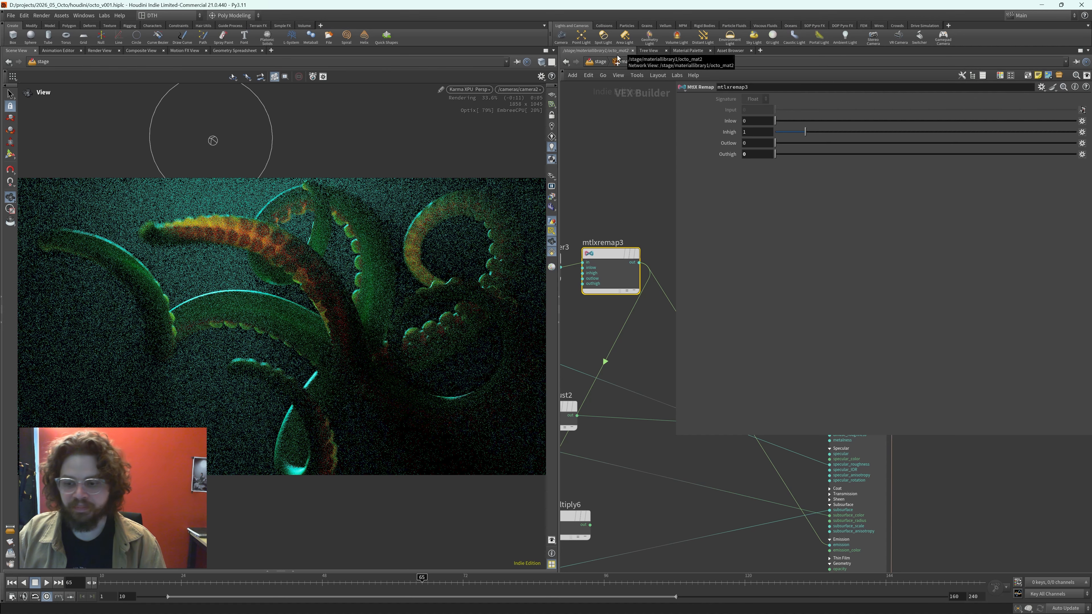
- Show the render gallery, open its first snapshot in a separate window and move that window clear of the viewport
{"action": "left_click", "coordinate": [12, 565]}
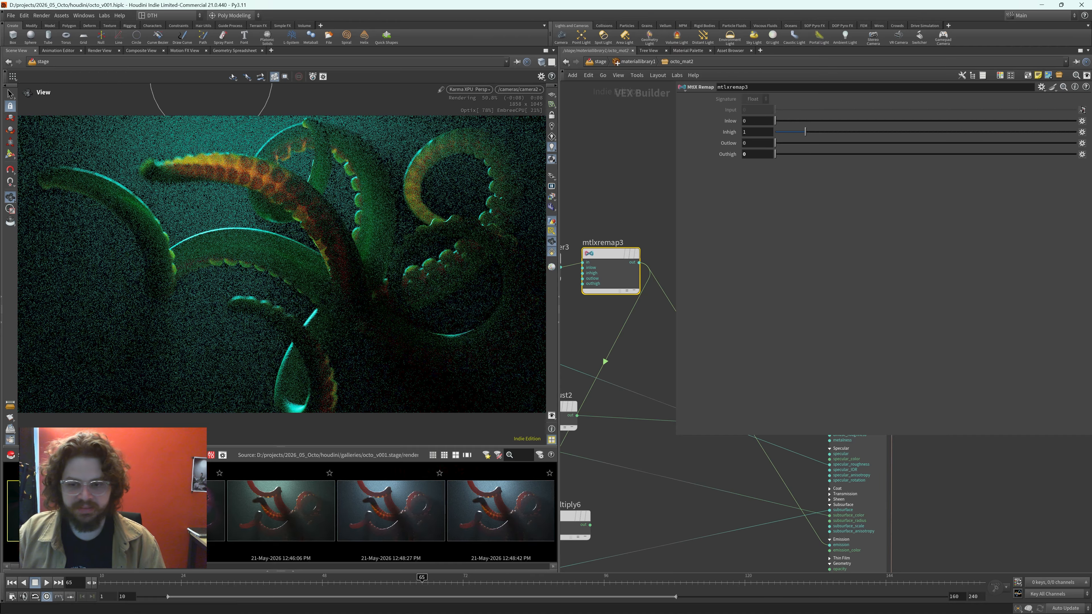
{"action": "double_click", "coordinate": [60, 511]}
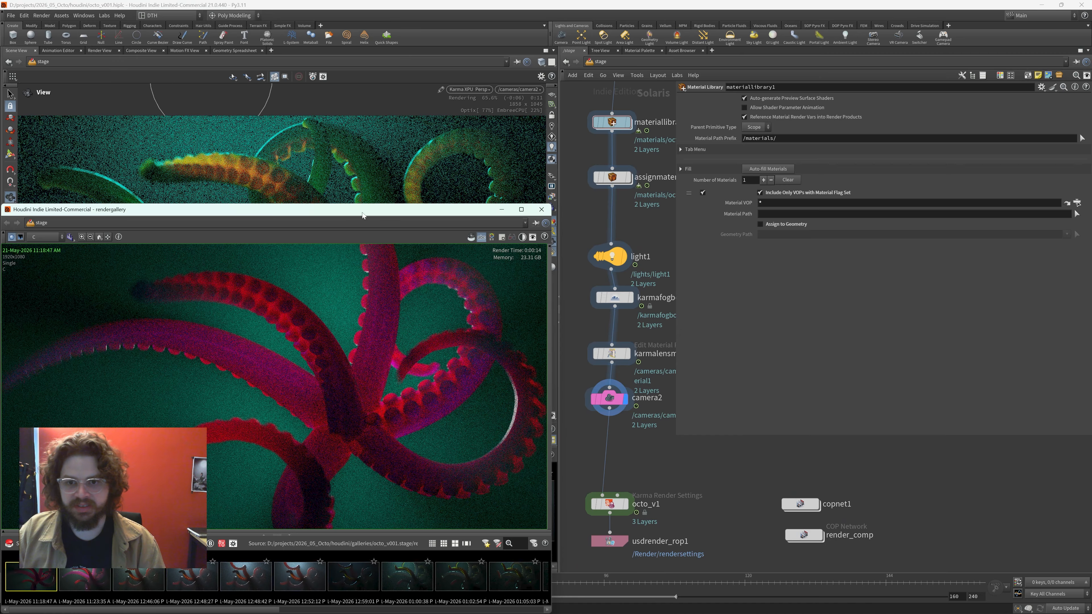
{"action": "left_click_drag", "start_coordinate": [363, 215], "coordinate": [739, 121]}
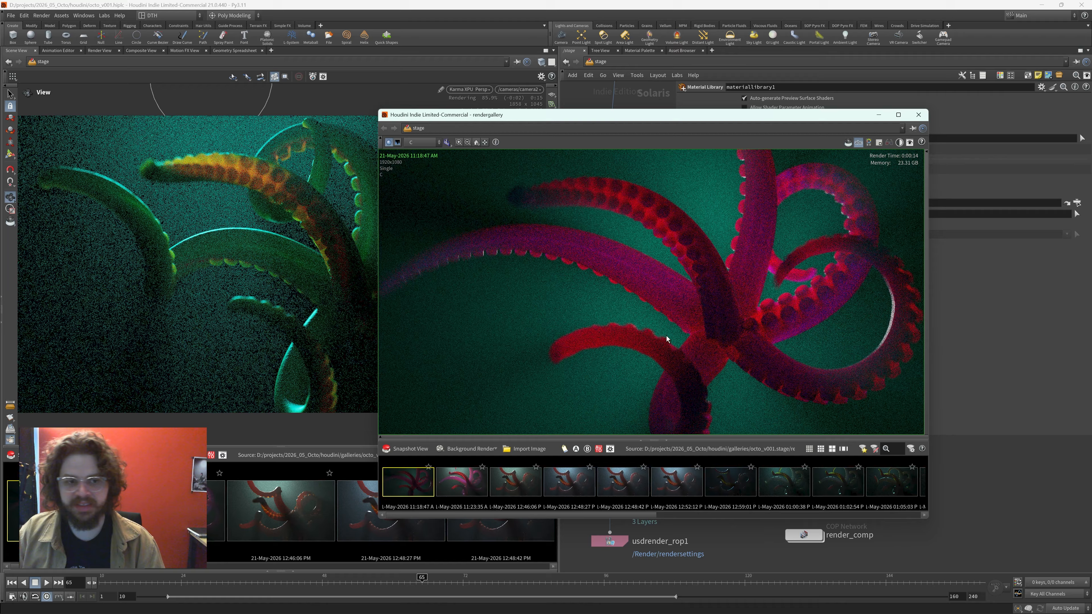
- Step through the saved render snapshots from the earliest to the latest and close the gallery window
{"action": "key", "text": "Right"}
{"action": "key", "text": "Right"}
{"action": "key", "text": "Right"}
{"action": "key", "text": "Right"}
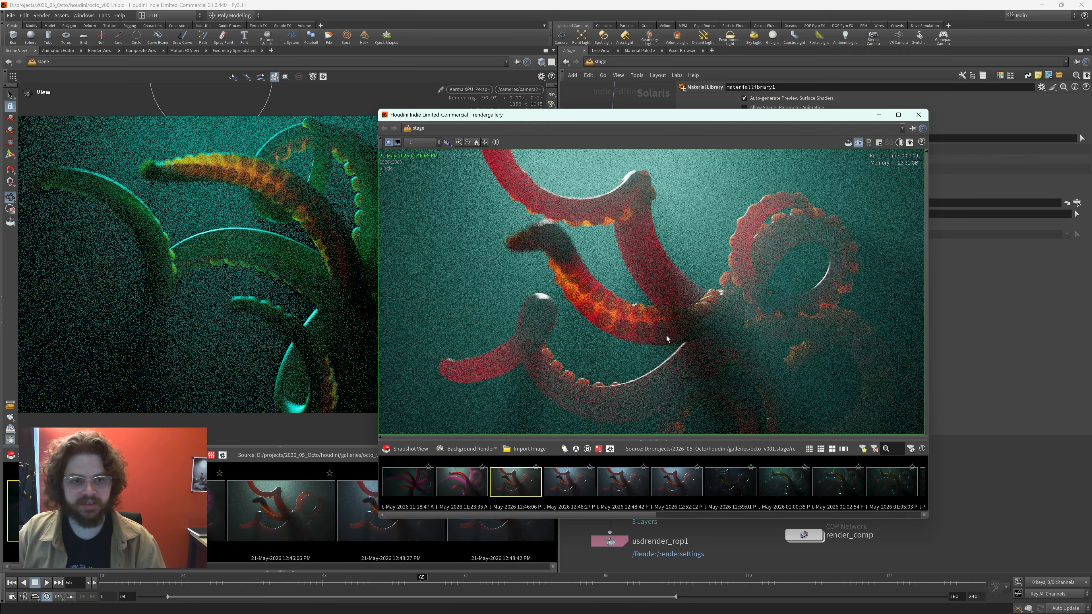
{"action": "key", "text": "Right"}
{"action": "key", "text": "Right"}
{"action": "key", "text": "Right"}
{"action": "key", "text": "Right"}
{"action": "key", "text": "Right"}
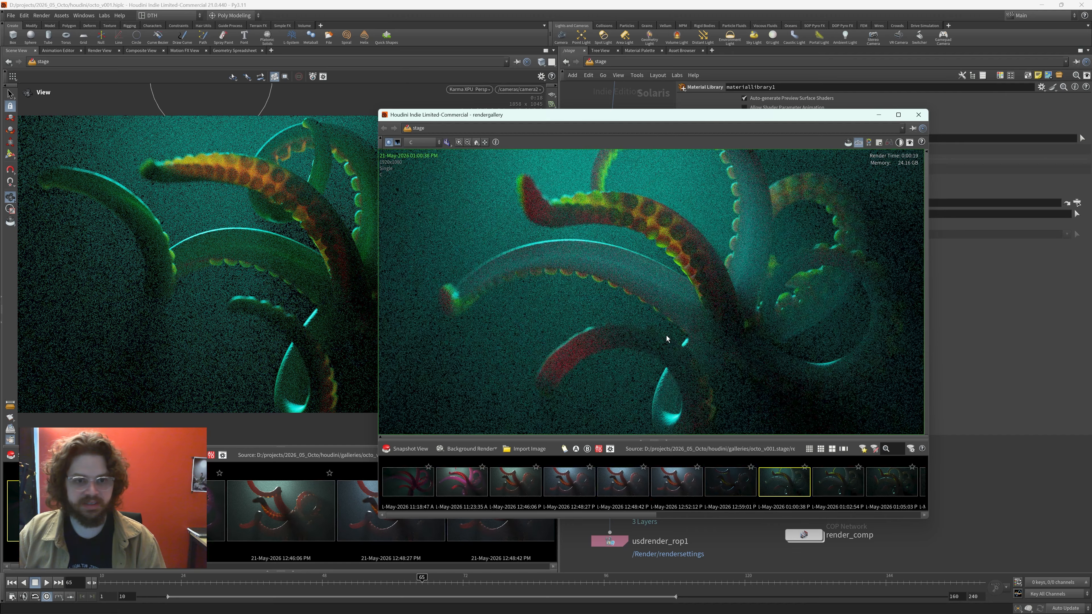
{"action": "key", "text": "Right"}
{"action": "key", "text": "Right"}
{"action": "key", "text": "Right"}
{"action": "key", "text": "Right"}
{"action": "key", "text": "Right"}
{"action": "key", "text": "Right"}
{"action": "key", "text": "Right"}
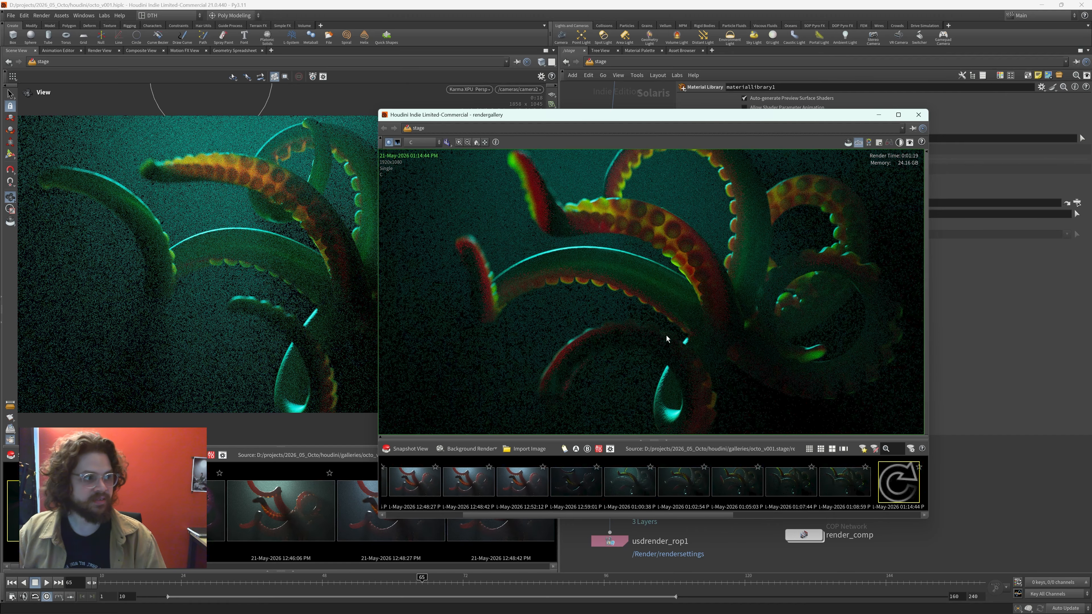
{"action": "key", "text": "Right"}
{"action": "key", "text": "Right"}
{"action": "key", "text": "Right"}
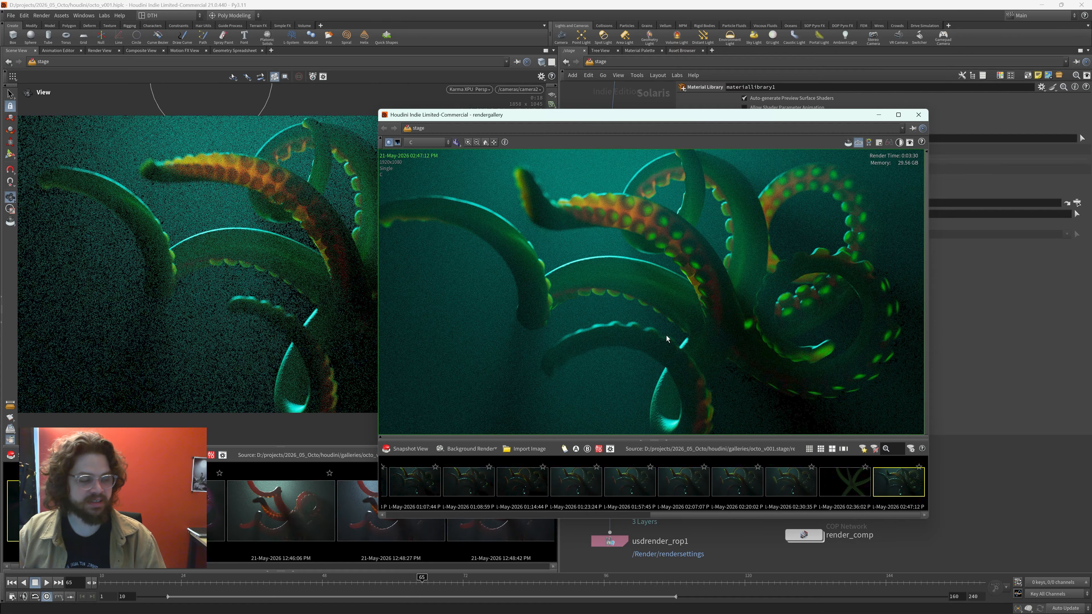
{"action": "left_click", "coordinate": [916, 117]}
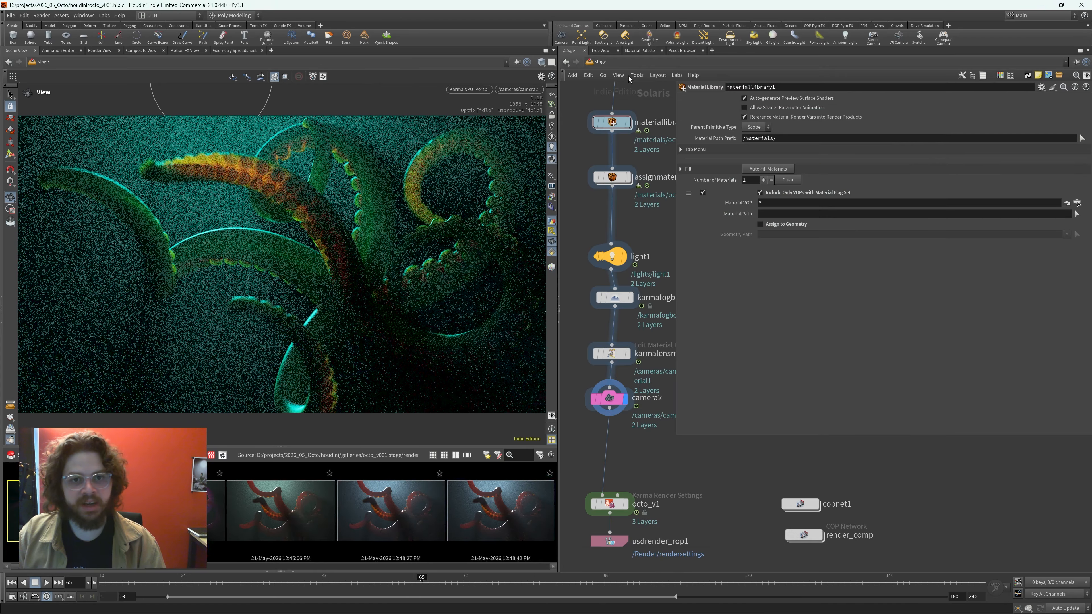
- Open the render_comp COP network and view the composited octopus image from the front
{"action": "double_click", "coordinate": [815, 539]}
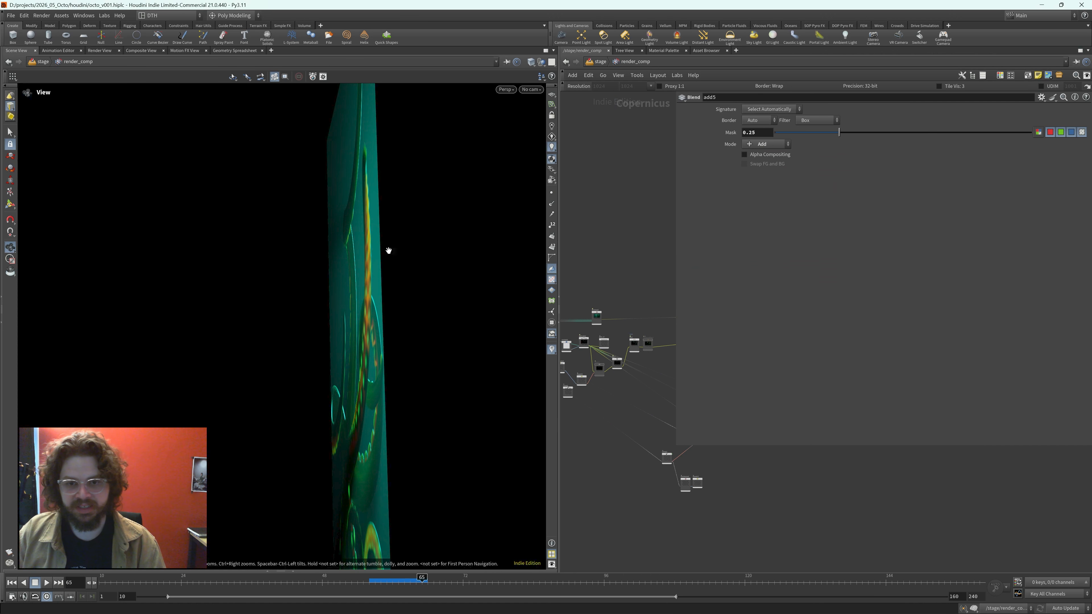
{"action": "left_click", "coordinate": [505, 89]}
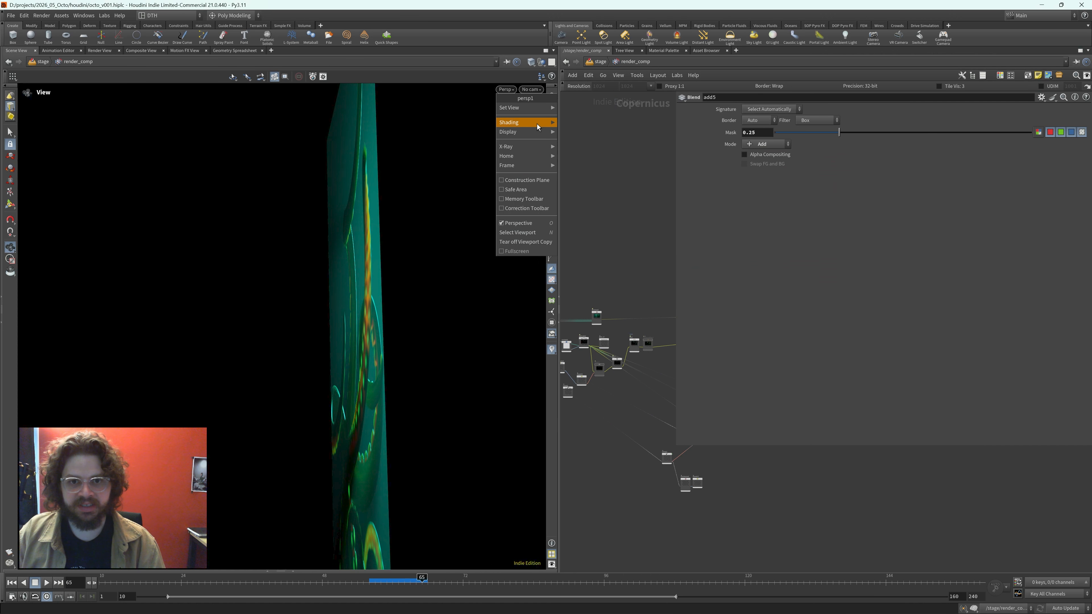
{"action": "mouse_move", "coordinate": [525, 108]}
{"action": "left_click", "coordinate": [603, 127]}
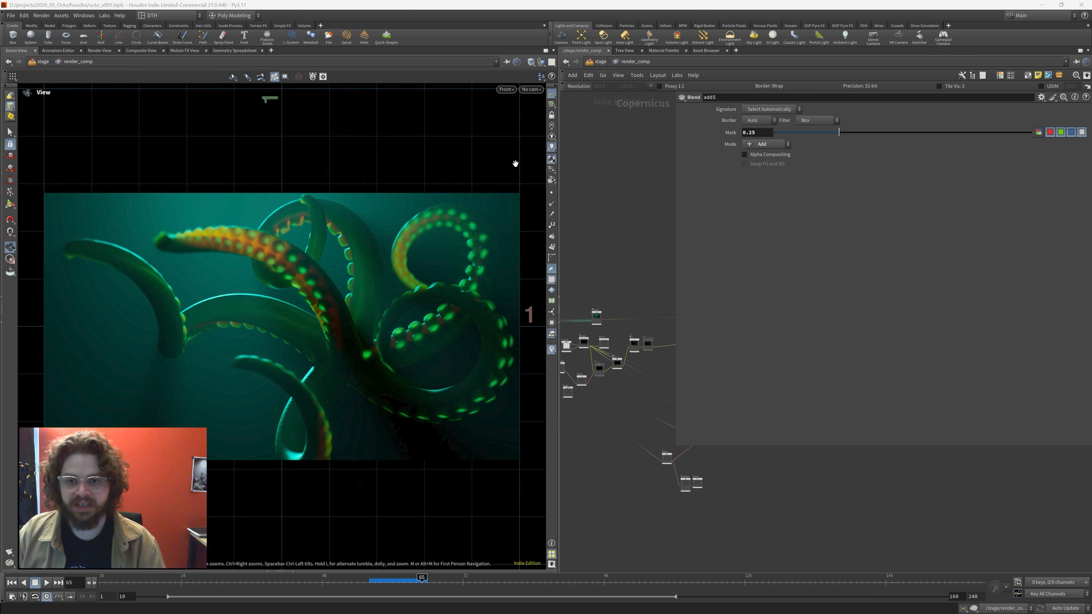
- Return to the stage network and switch the viewport renderer to Houdini VK
{"action": "left_click", "coordinate": [603, 60]}
{"action": "left_click", "coordinate": [602, 61]}
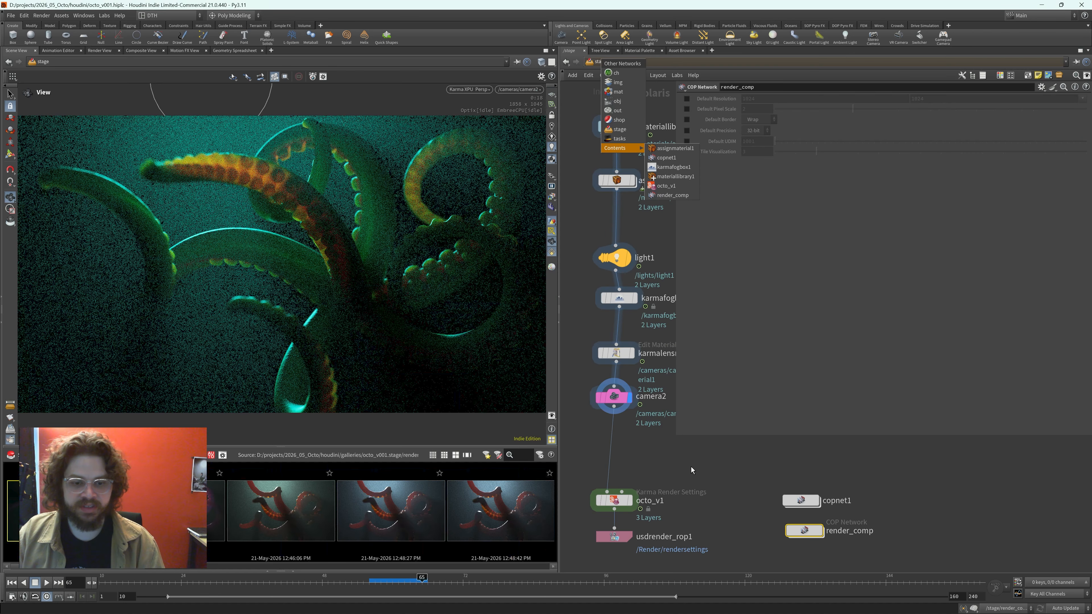
{"action": "key", "text": "Escape"}
{"action": "key", "text": "Escape"}
{"action": "left_click", "coordinate": [482, 90]}
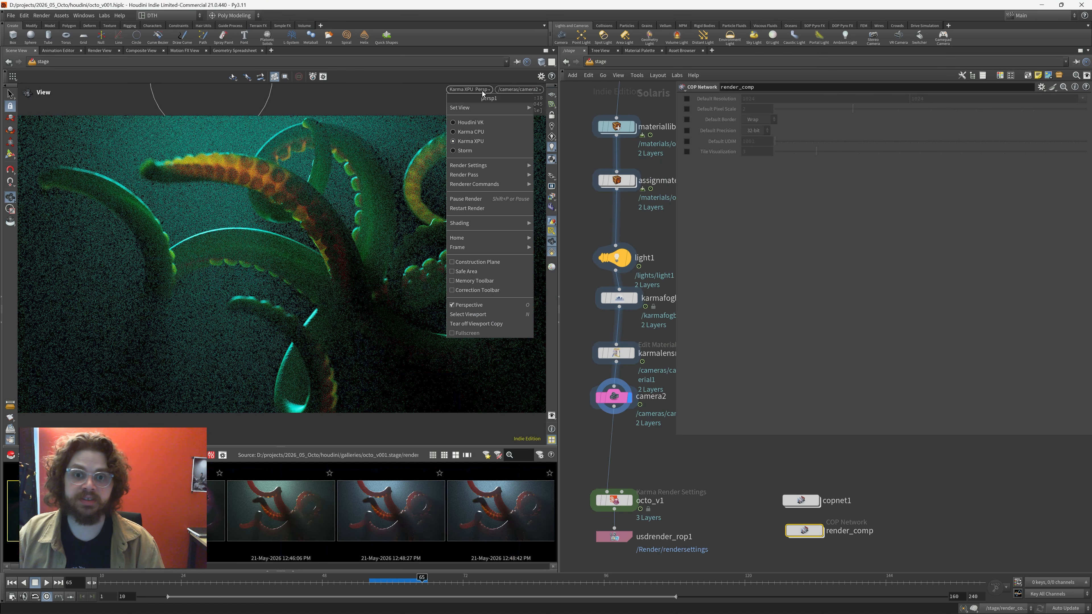
{"action": "left_click", "coordinate": [481, 123]}
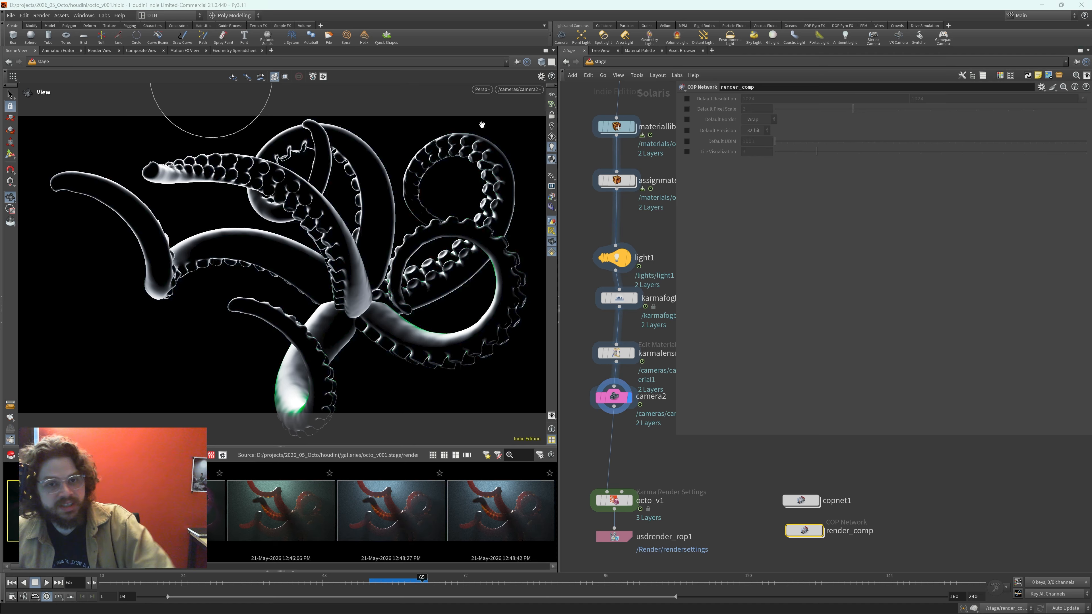
- Go to the object level, open the octo geometry network and widen the network editor
{"action": "left_click", "coordinate": [586, 62]}
{"action": "left_click", "coordinate": [615, 106]}
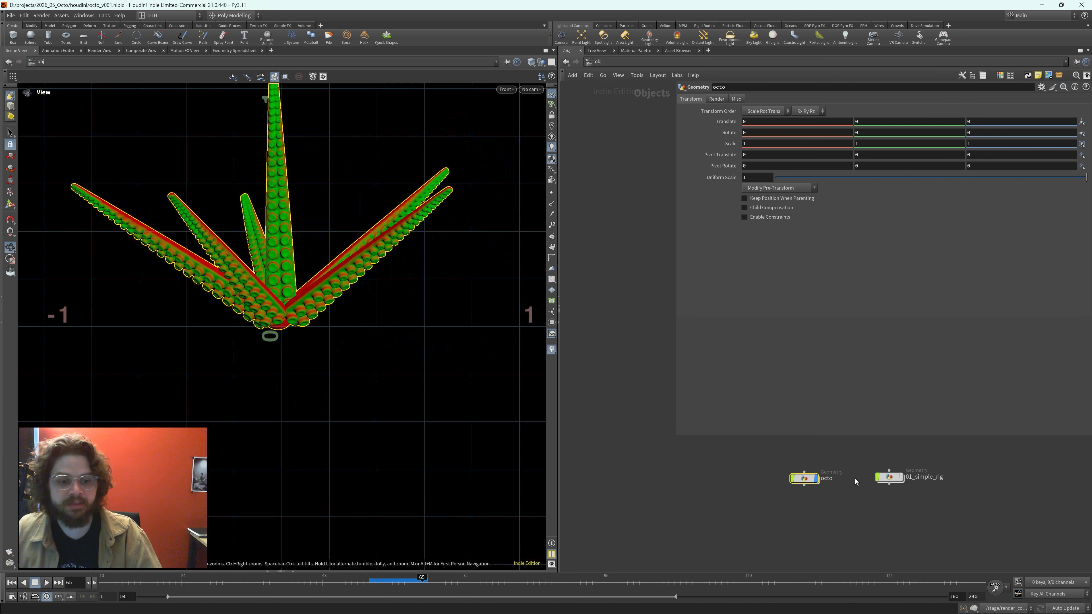
{"action": "double_click", "coordinate": [804, 479]}
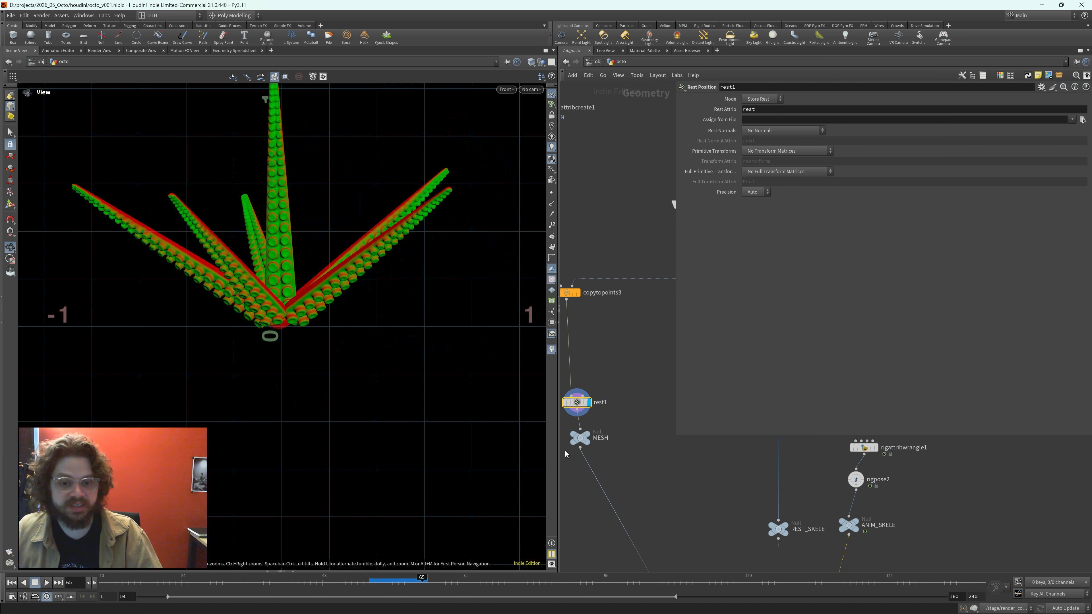
{"action": "left_click_drag", "start_coordinate": [557, 451], "coordinate": [327, 452]}
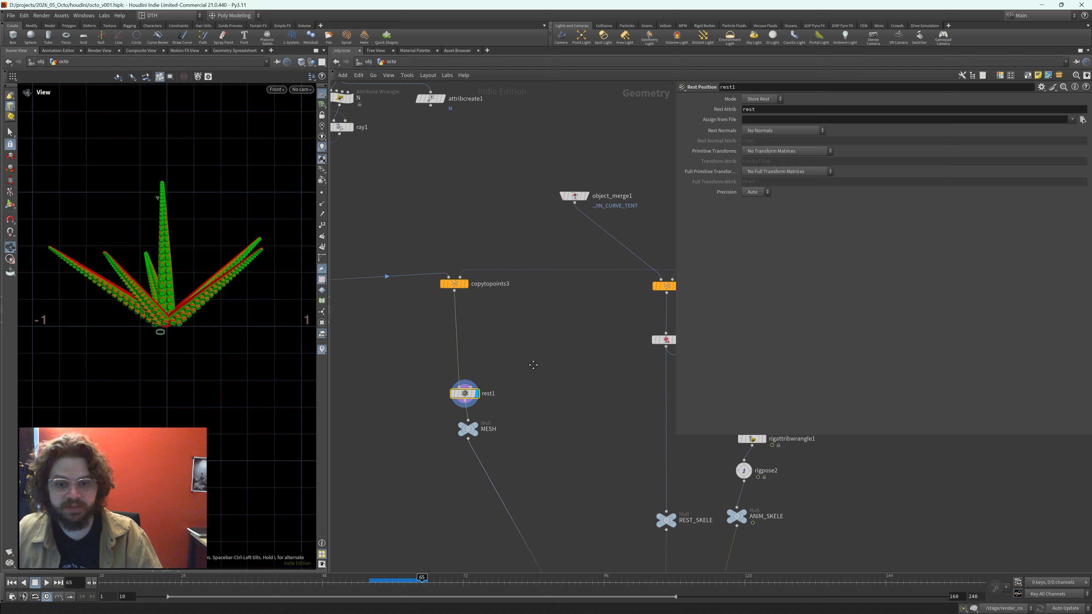
- Add a polygon sphere node in the empty space near TENTACLE_GEO_PROCESSED and delete it again
{"action": "middle_click_drag", "start_coordinate": [531, 363], "coordinate": [702, 435]}
{"action": "left_click", "coordinate": [474, 409]}
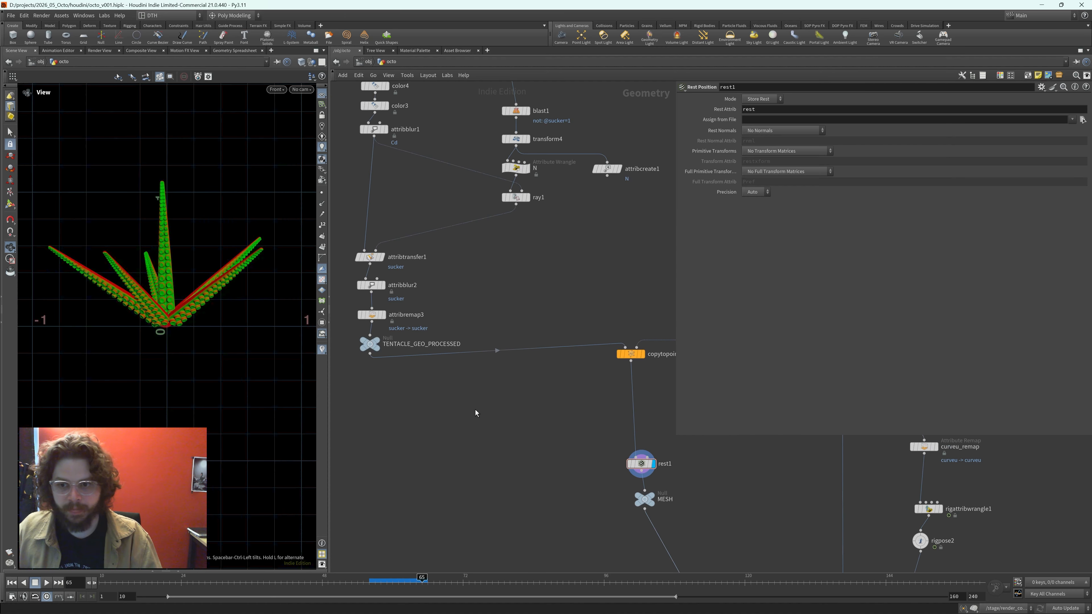
{"action": "key", "text": "Tab"}
{"action": "type", "text": "sphere"}
{"action": "key", "text": "Return"}
{"action": "left_click", "coordinate": [475, 410]}
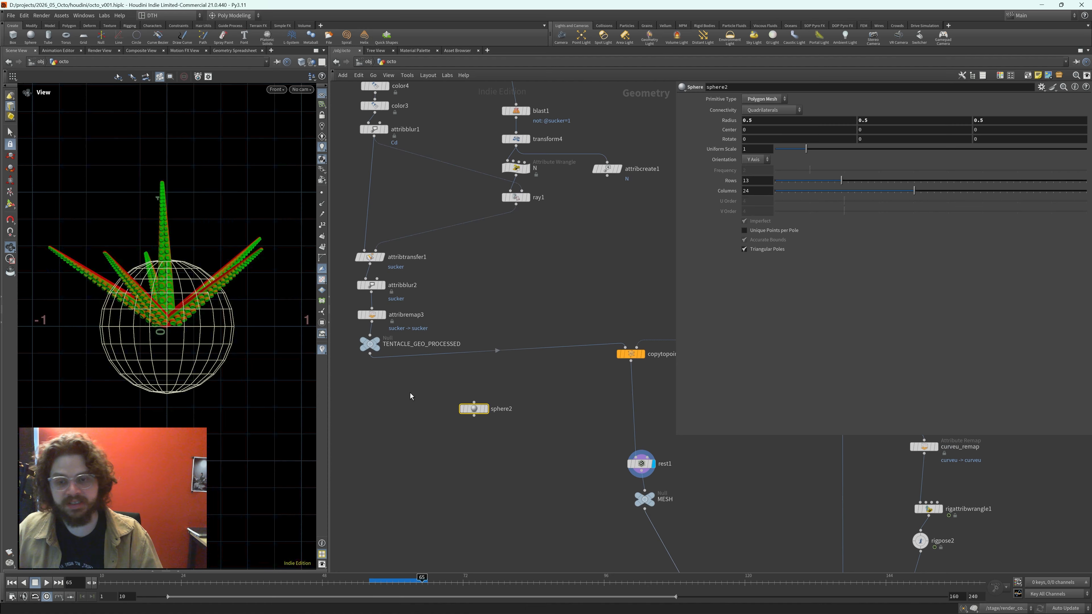
{"action": "left_click_drag", "start_coordinate": [410, 393], "coordinate": [495, 463]}
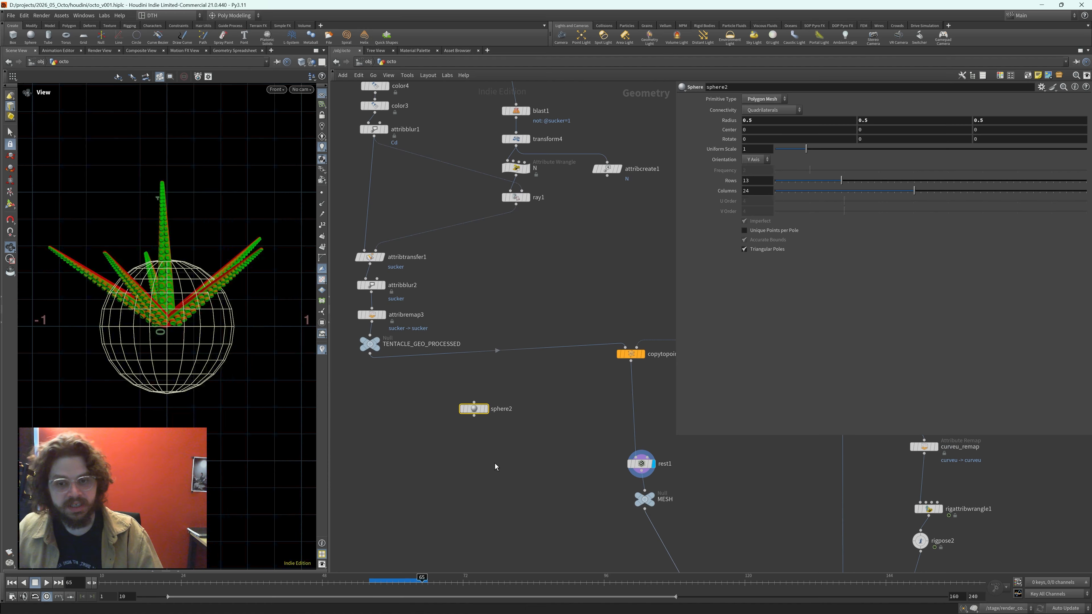
{"action": "key", "text": "Delete"}
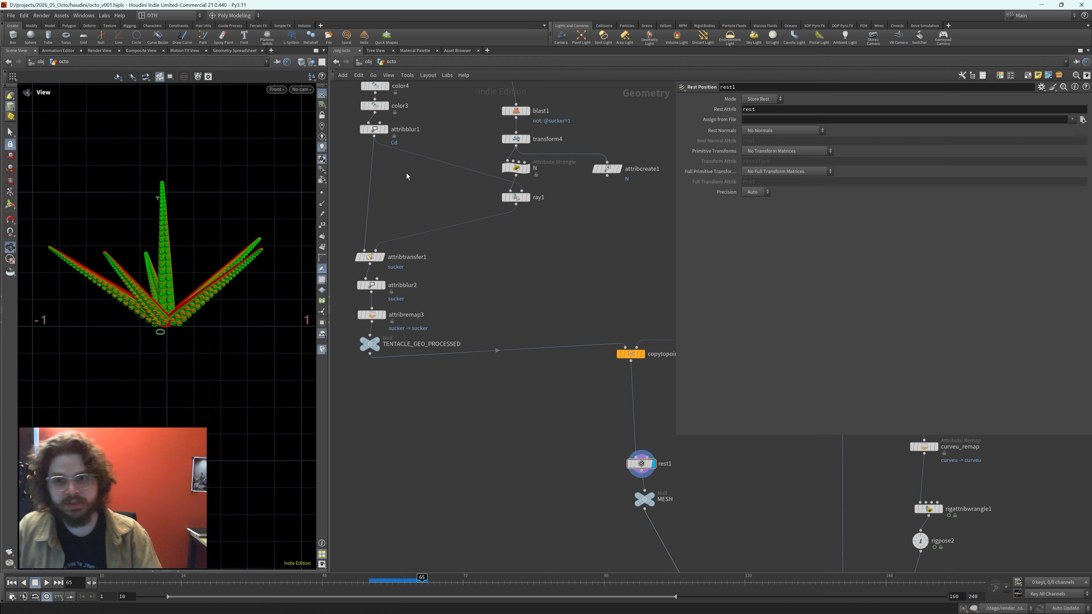
- View all the octopus tentacles in perspective, enlarge the viewport and narrow the parameter area to uncover more of the network
{"action": "left_click", "coordinate": [277, 89]}
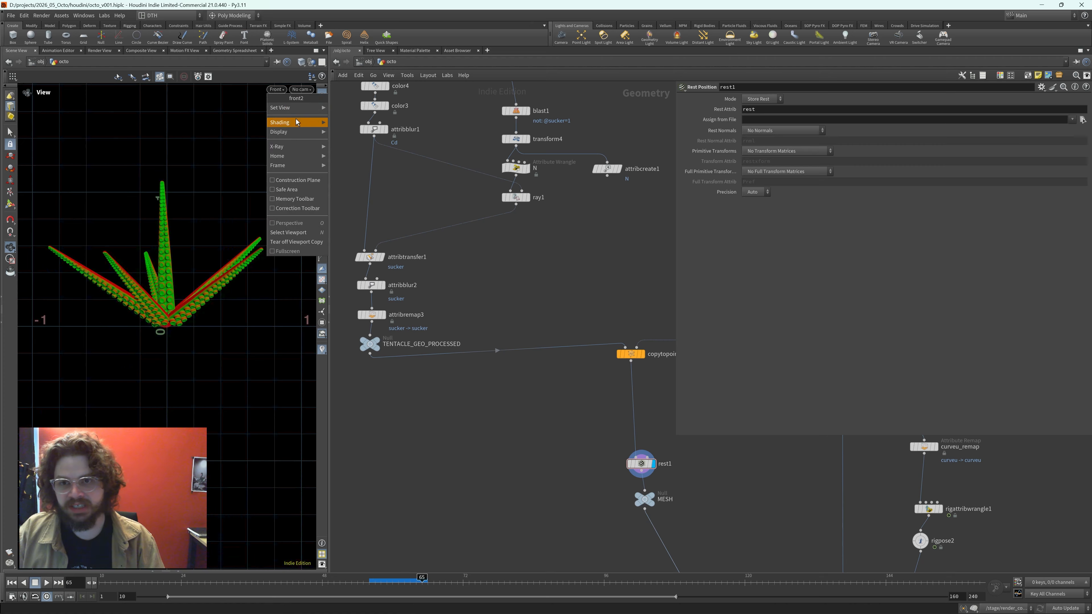
{"action": "mouse_move", "coordinate": [300, 107]}
{"action": "left_click", "coordinate": [353, 108]}
{"action": "left_click_drag", "start_coordinate": [241, 303], "coordinate": [264, 314]}
{"action": "key", "text": "h"}
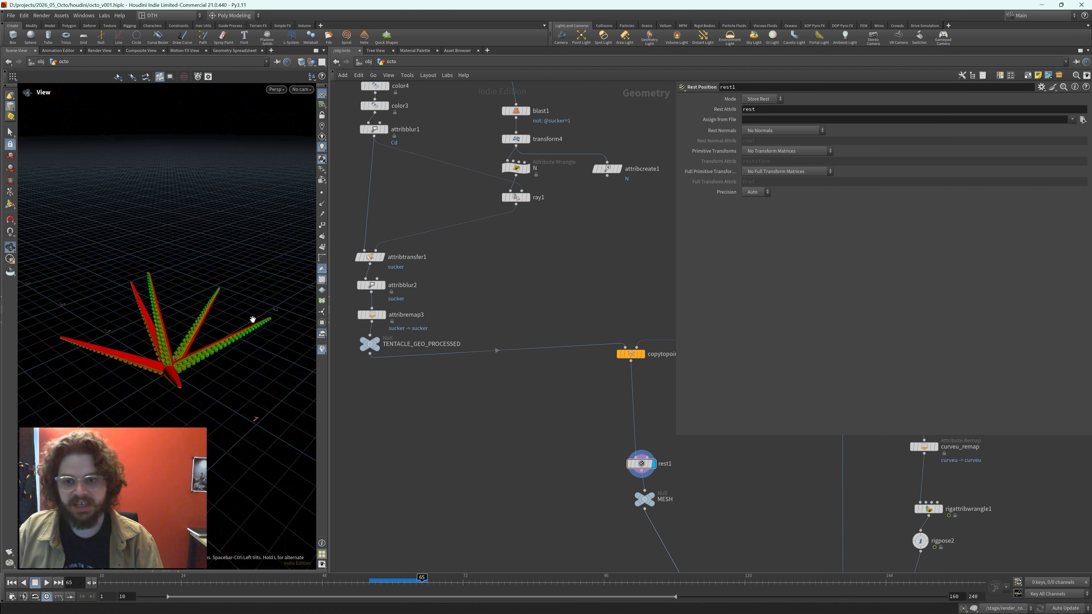
{"action": "left_click_drag", "start_coordinate": [331, 202], "coordinate": [491, 206]}
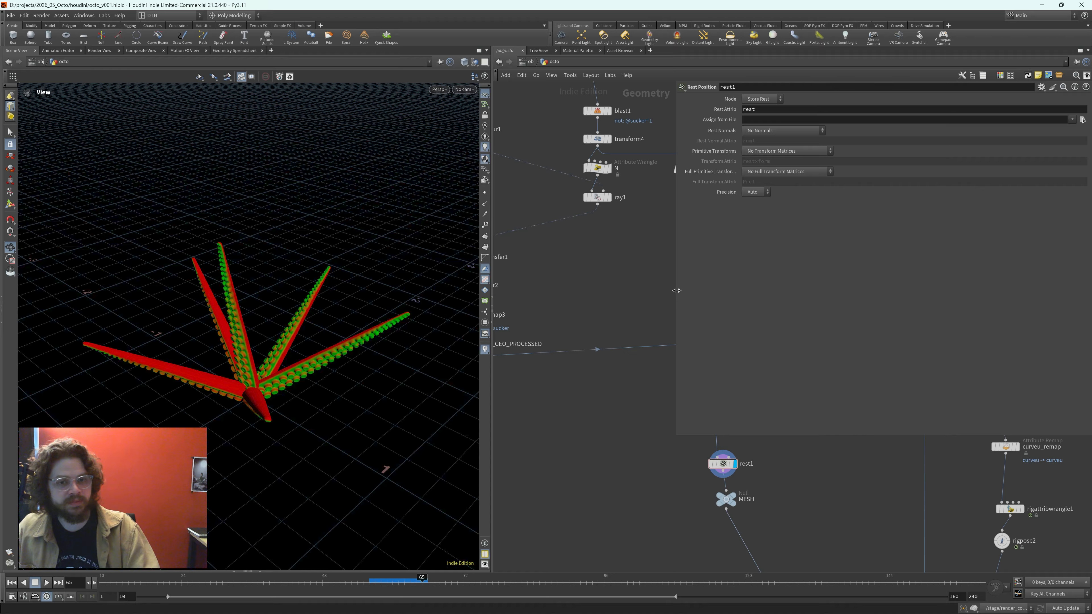
{"action": "left_click_drag", "start_coordinate": [677, 292], "coordinate": [831, 290]}
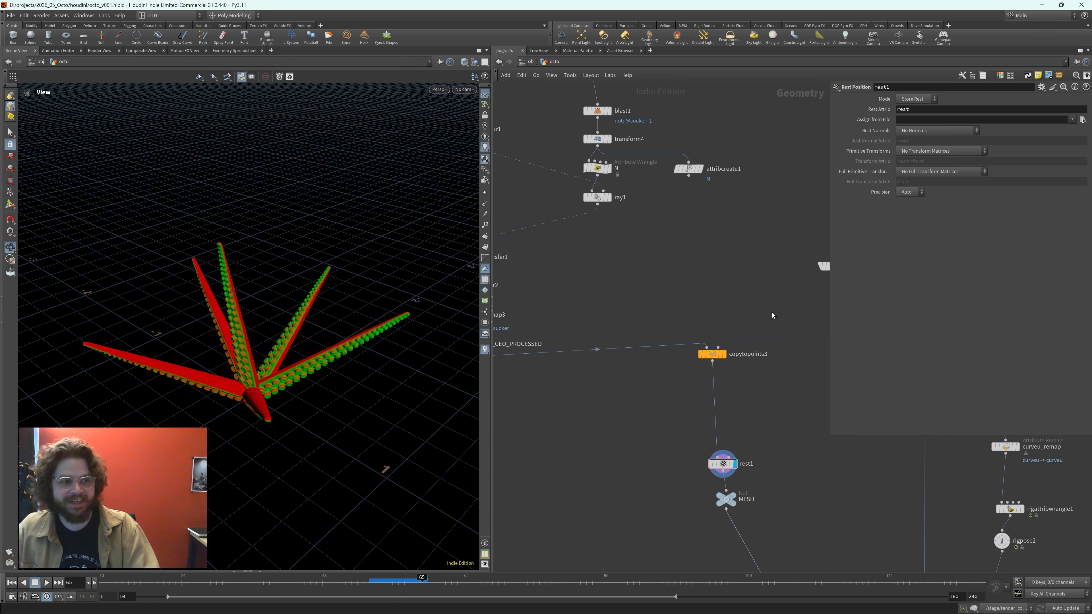